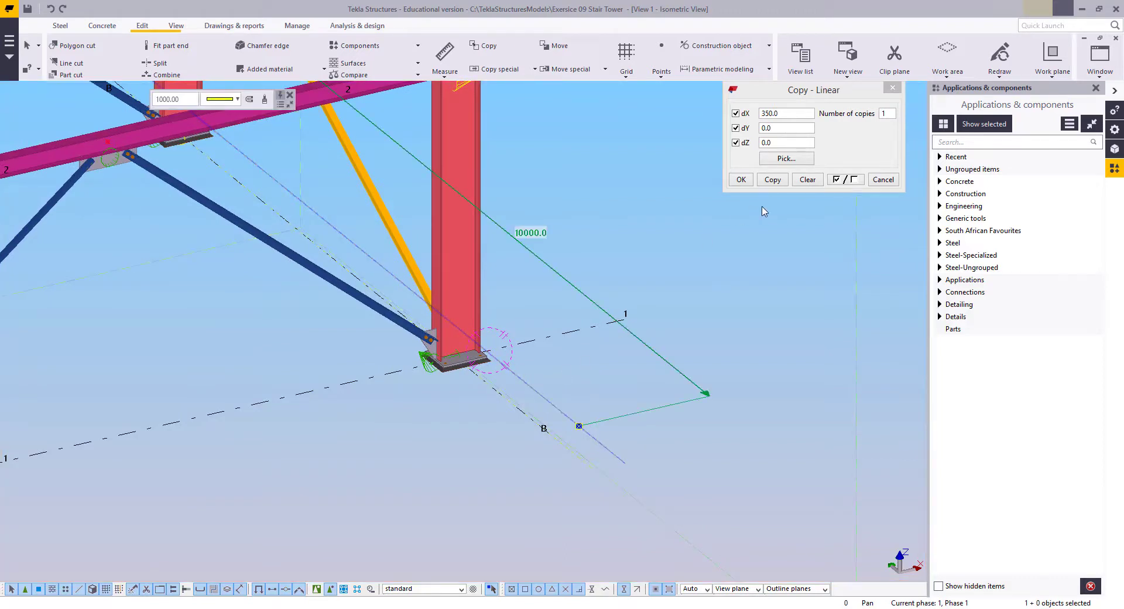
Copy the selected construction line linearly by 750 mm in X with zero offset in Y and Z
{"action": "left_click", "coordinate": [808, 179]}
{"action": "double_click", "coordinate": [787, 114]}
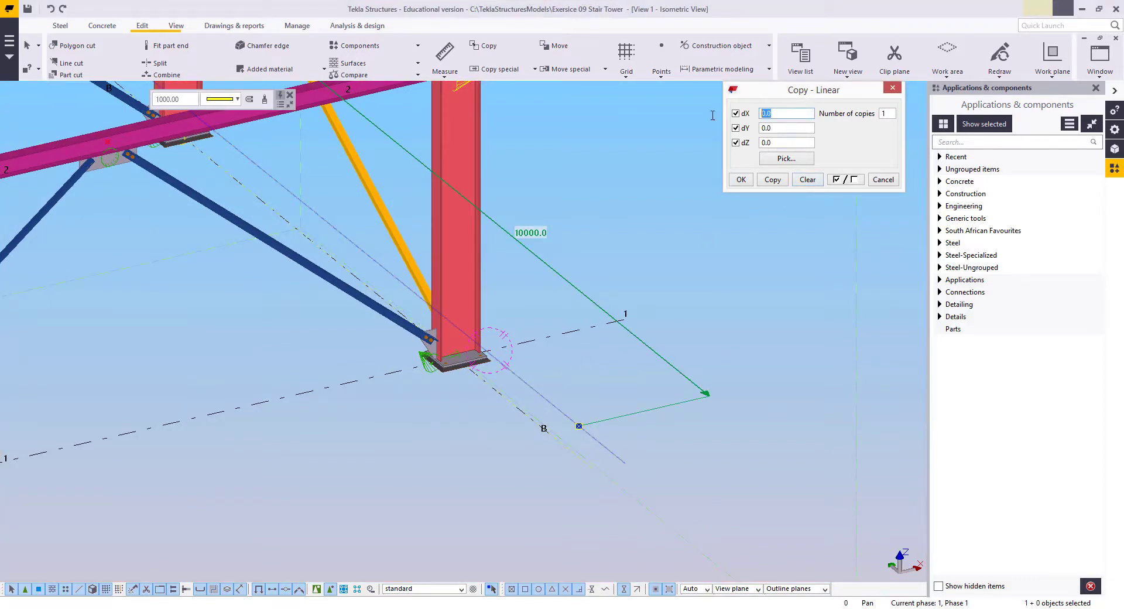
{"action": "type", "text": "750"}
{"action": "left_click", "coordinate": [779, 182]}
Make a linear copy of the newest construction line 250 mm further along X
{"action": "middle_click_drag", "start_coordinate": [646, 251], "coordinate": [609, 304]}
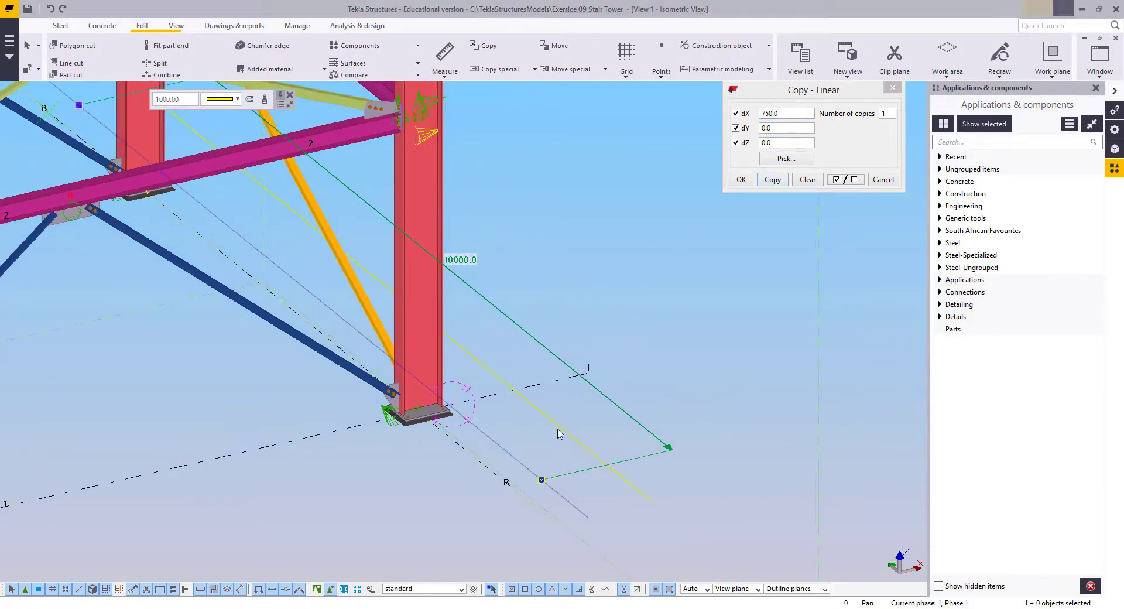
{"action": "left_click", "coordinate": [558, 428]}
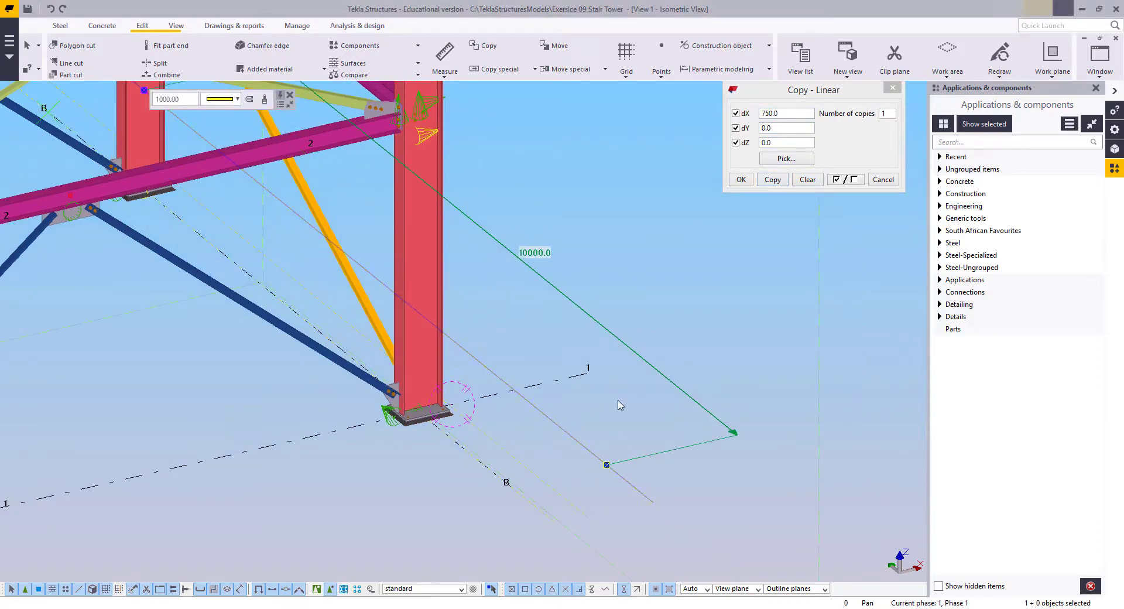
{"action": "double_click", "coordinate": [773, 113]}
{"action": "type", "text": "250"}
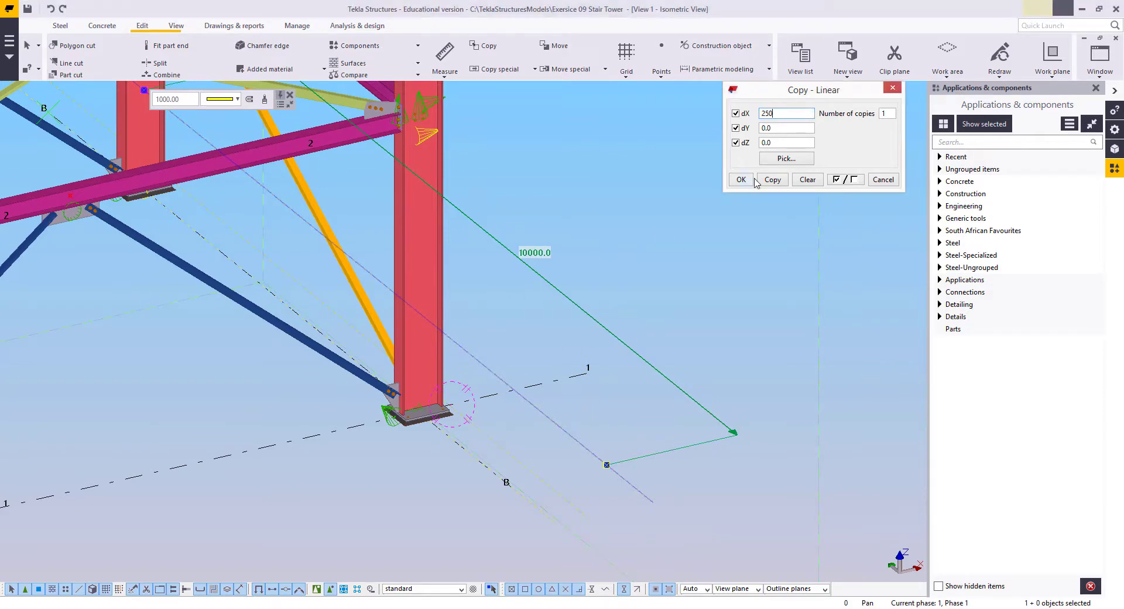
{"action": "left_click", "coordinate": [771, 182]}
Copy the line created by the 250 mm offset another 750 mm in X
{"action": "scroll", "coordinate": [650, 428], "scroll_direction": "up", "scroll_amount": 1}
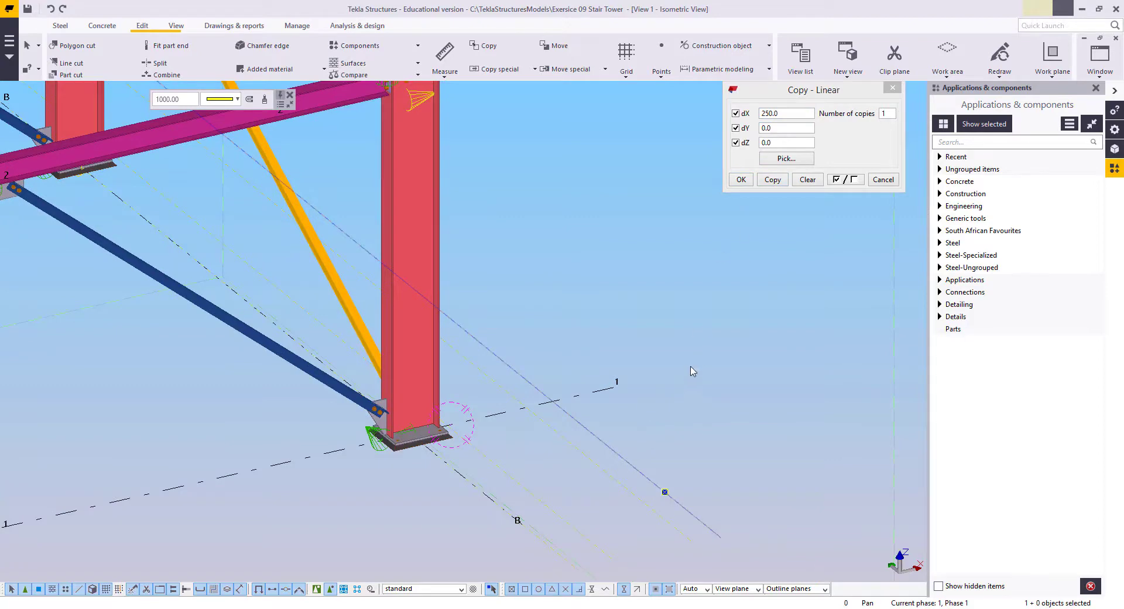
{"action": "left_click_drag", "start_coordinate": [779, 115], "coordinate": [722, 117]}
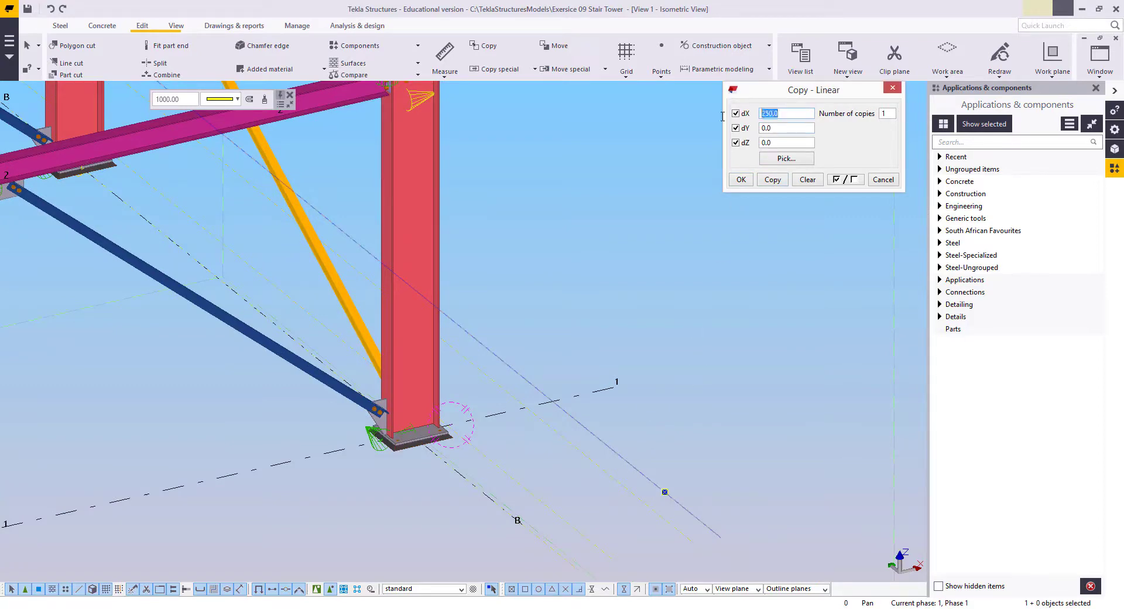
{"action": "type", "text": "750"}
{"action": "left_click", "coordinate": [773, 179]}
Copy the outermost construction line 175 mm further in X
{"action": "middle_click_drag", "start_coordinate": [650, 398], "coordinate": [573, 393]}
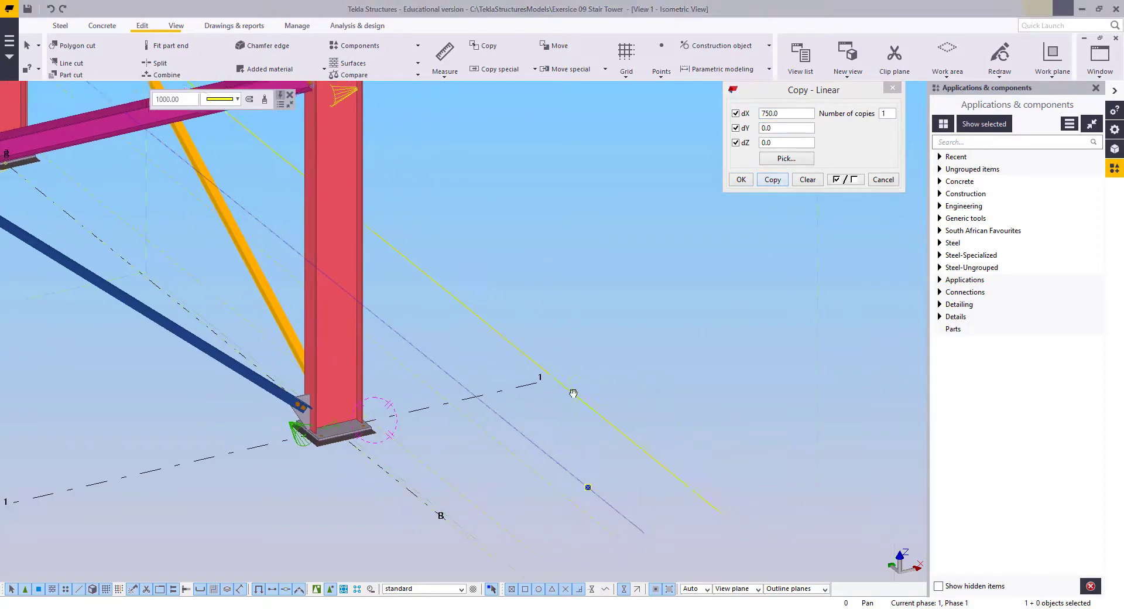
{"action": "left_click_drag", "start_coordinate": [573, 393], "coordinate": [566, 424]}
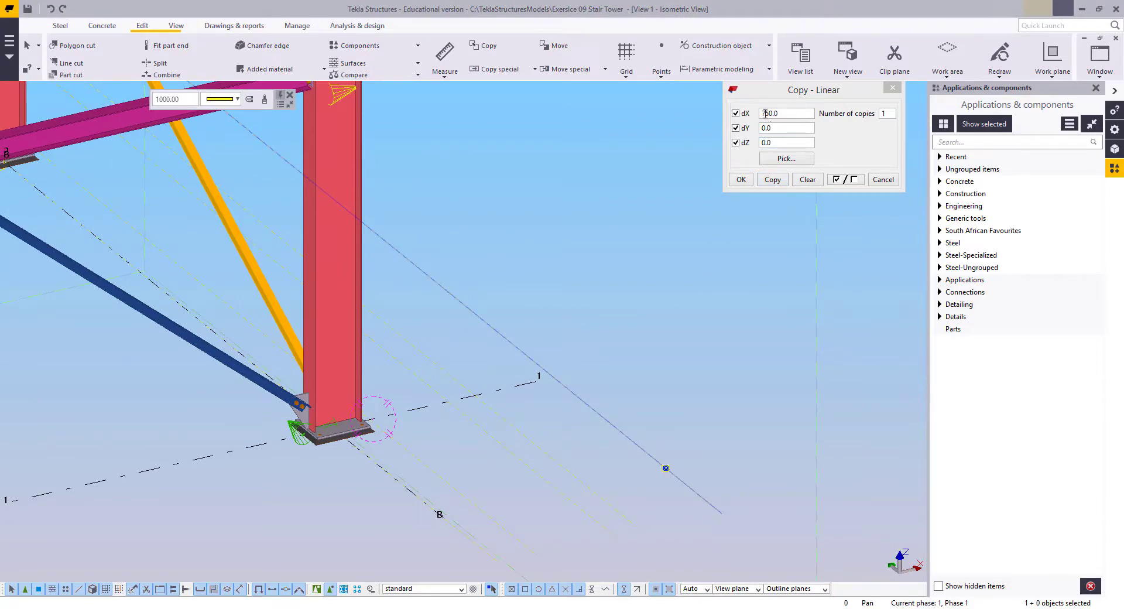
{"action": "double_click", "coordinate": [788, 115]}
{"action": "type", "text": "175"}
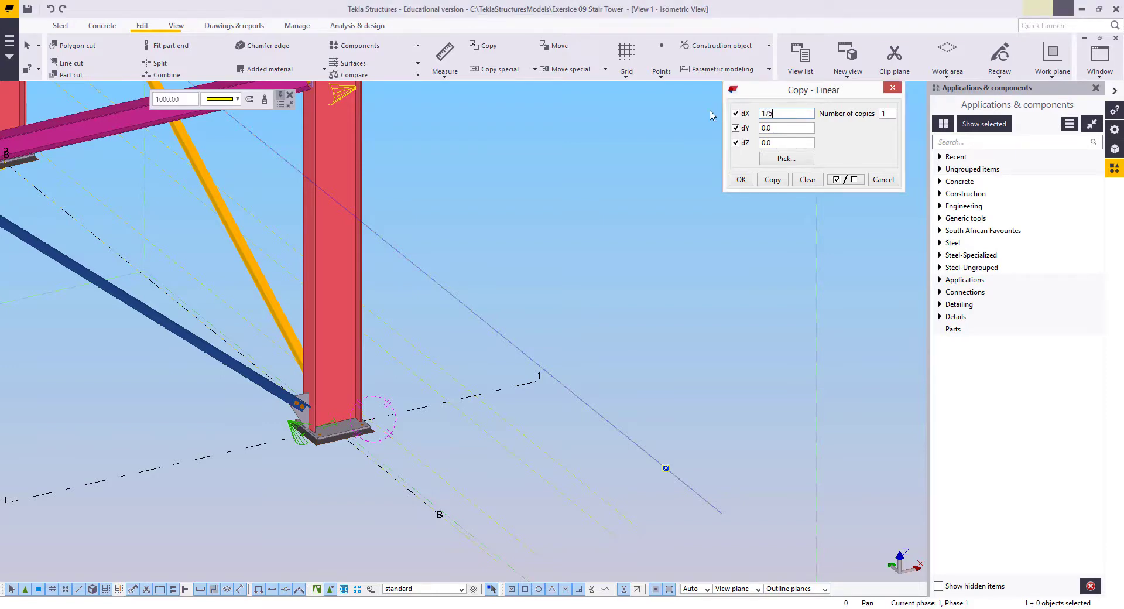
{"action": "left_click", "coordinate": [781, 180]}
{"action": "left_click", "coordinate": [621, 238]}
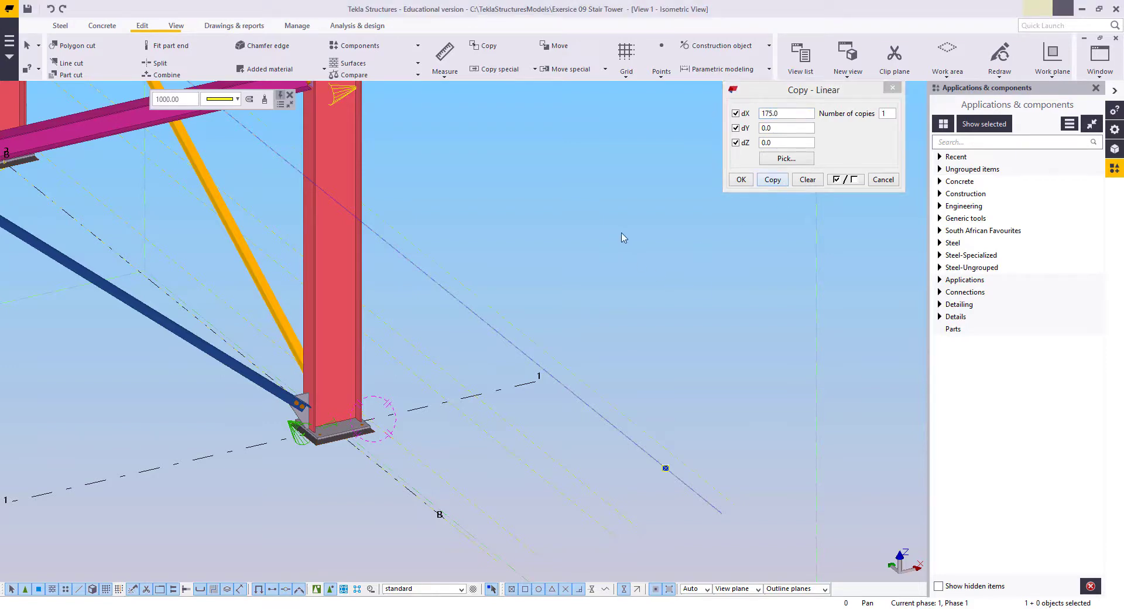
Measure the distance in X from grid line B to the outermost construction line
{"action": "middle_click_drag", "start_coordinate": [528, 360], "coordinate": [479, 348]}
{"action": "scroll", "coordinate": [655, 399], "scroll_direction": "down", "scroll_amount": 1}
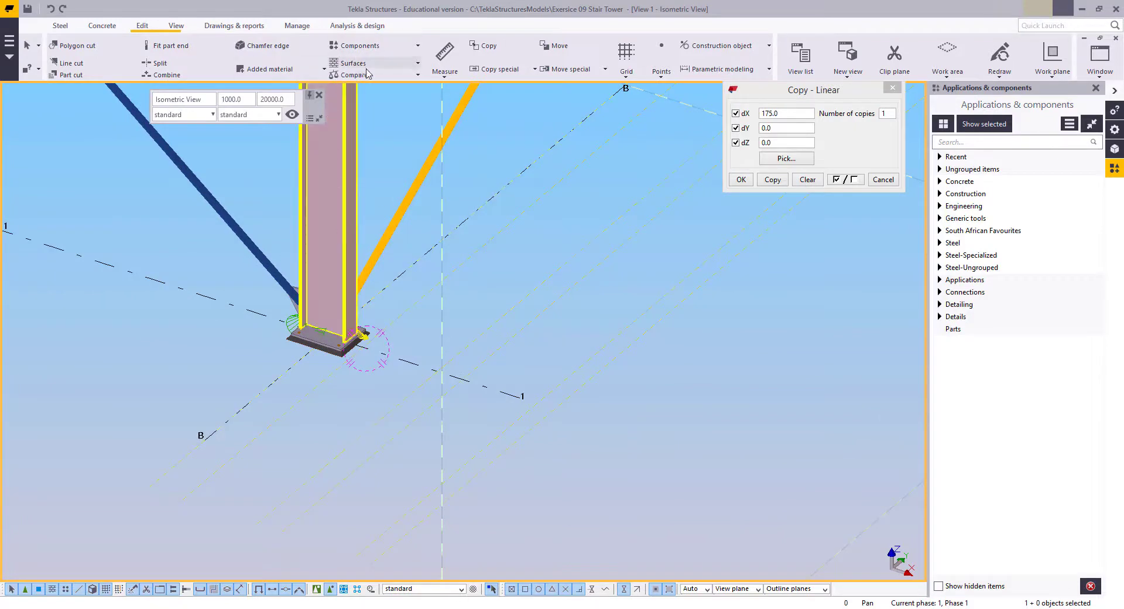
{"action": "left_click", "coordinate": [445, 58]}
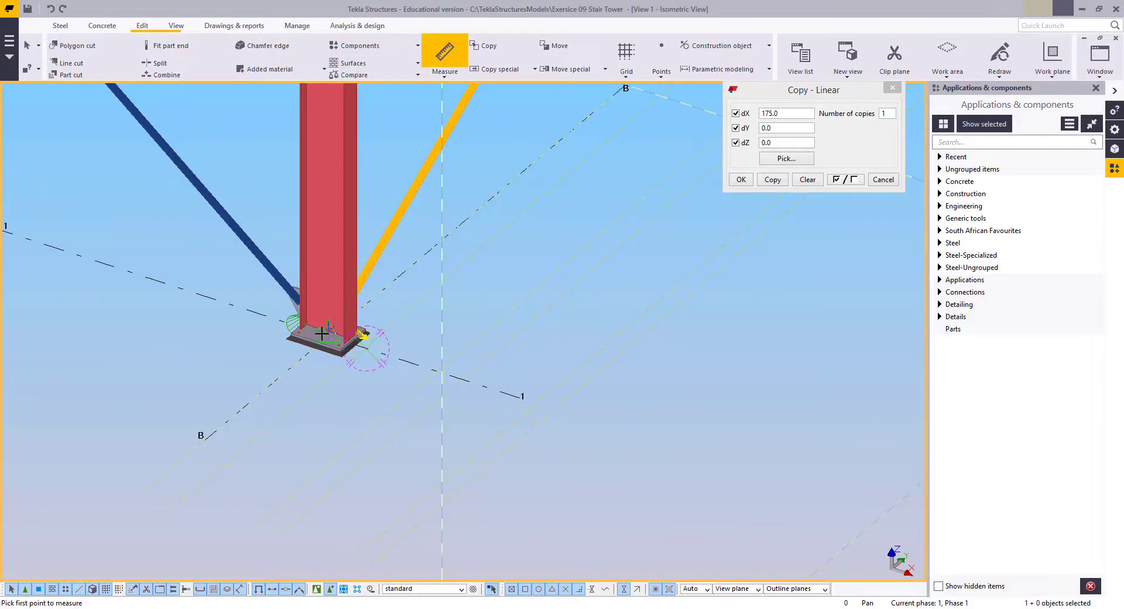
{"action": "left_click", "coordinate": [287, 371]}
{"action": "left_click", "coordinate": [509, 448]}
{"action": "right_click", "coordinate": [495, 355]}
{"action": "left_click", "coordinate": [512, 359]}
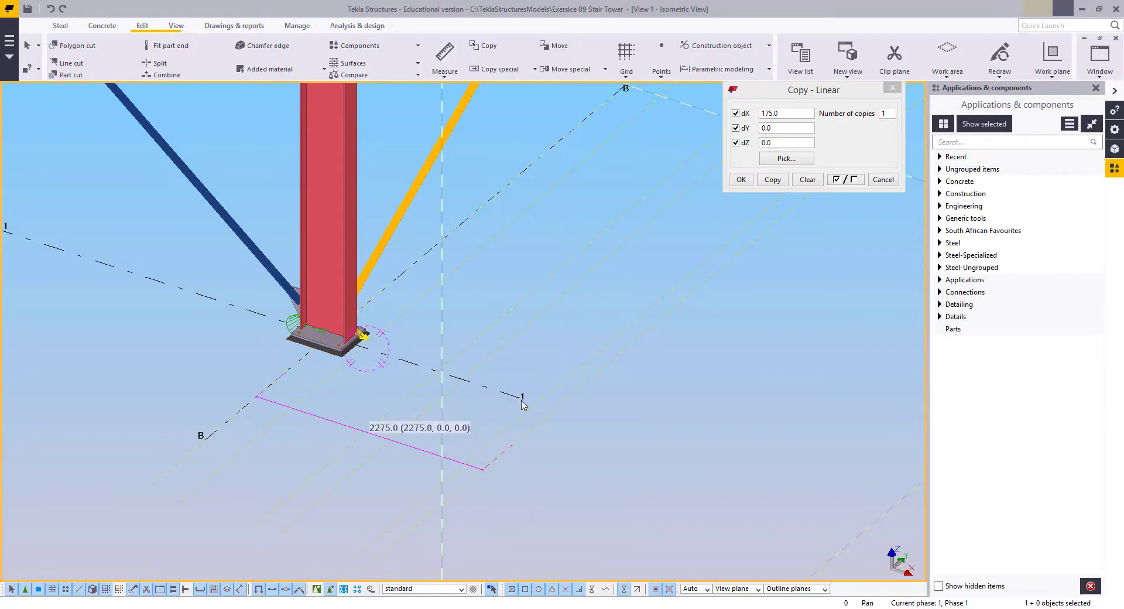
Modify the grid by adding 2300 to the X coordinates and setting the X labels to A B B1
{"action": "middle_click_drag", "start_coordinate": [523, 404], "coordinate": [595, 417]}
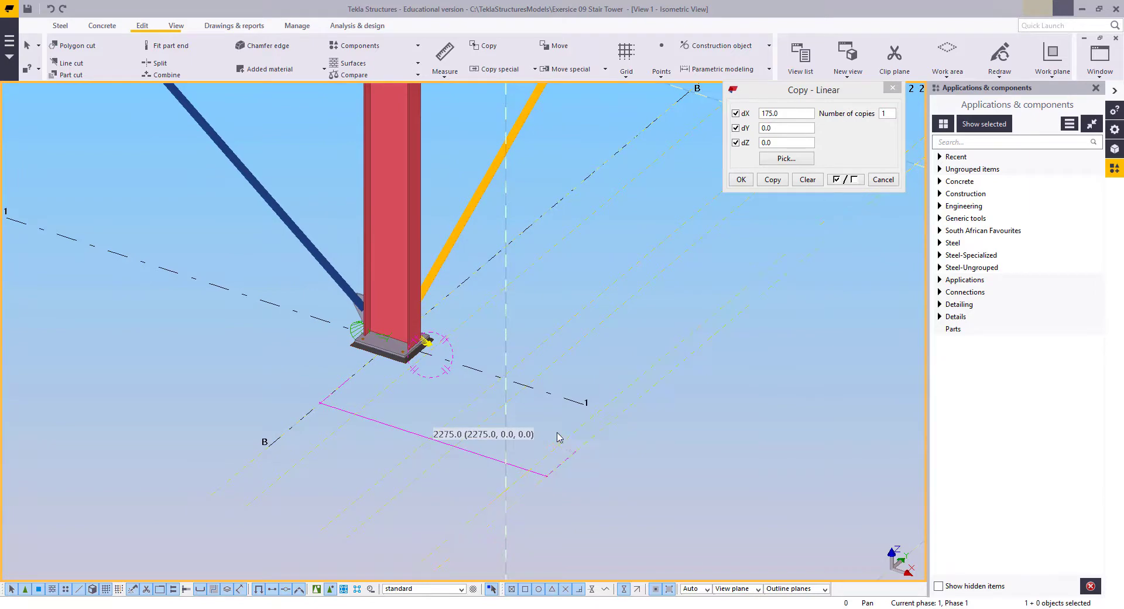
{"action": "double_click", "coordinate": [579, 407]}
{"action": "middle_click_drag", "start_coordinate": [272, 391], "coordinate": [208, 396]}
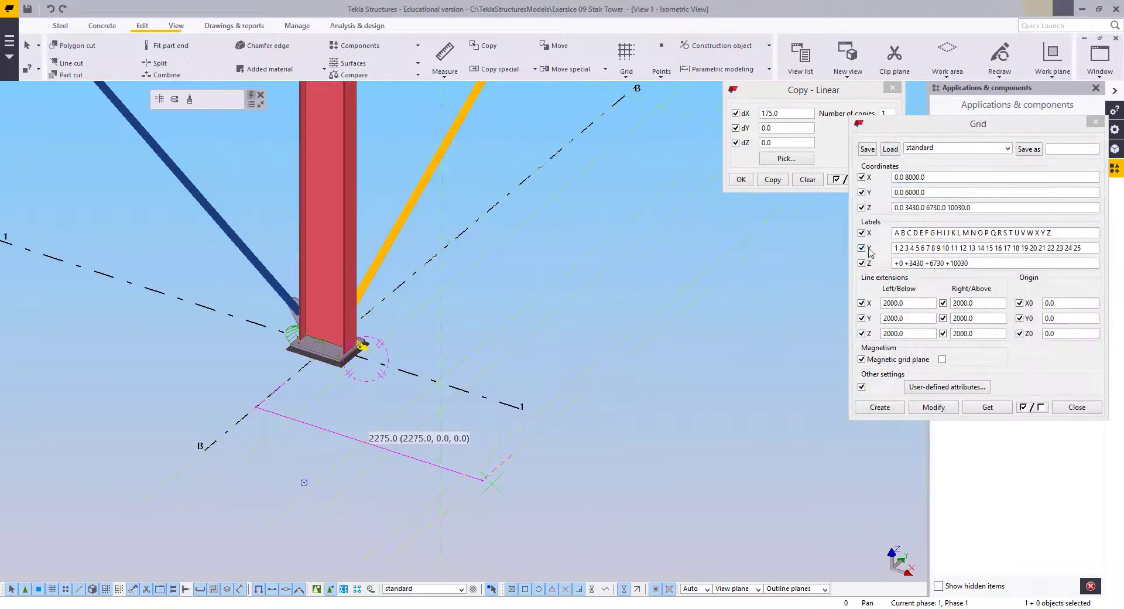
{"action": "left_click", "coordinate": [938, 176]}
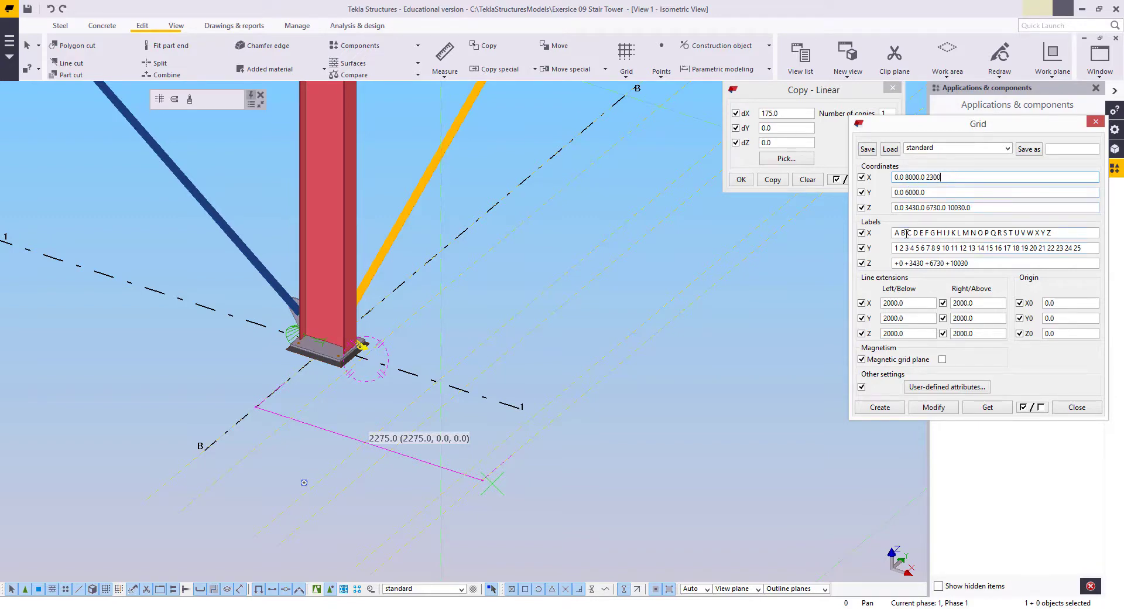
{"action": "left_click_drag", "start_coordinate": [906, 233], "coordinate": [1057, 233]}
{"action": "key", "text": "Delete"}
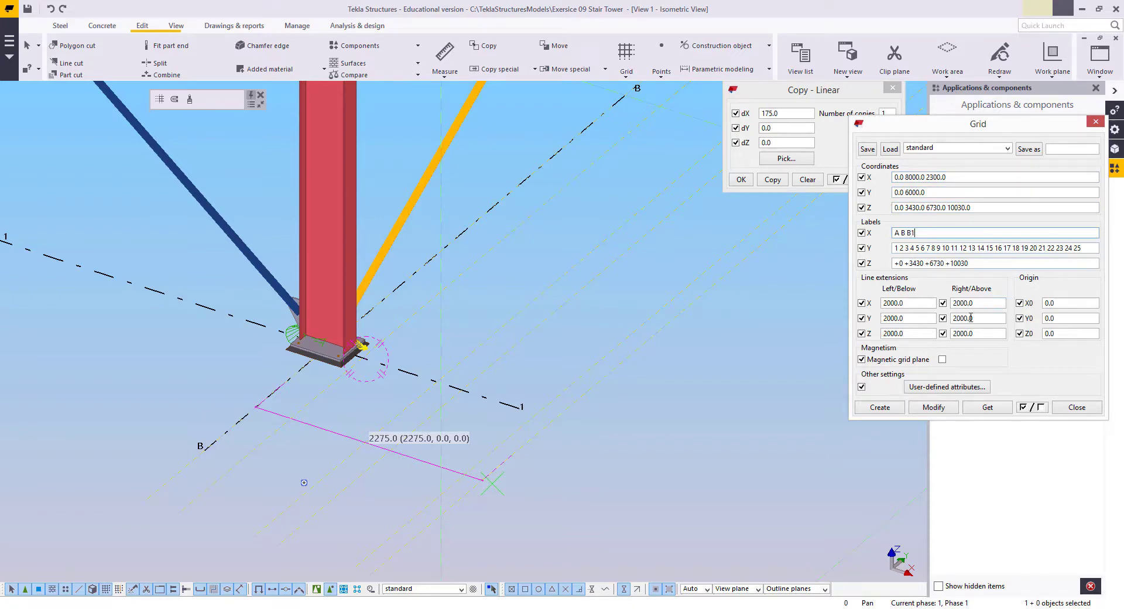
{"action": "left_click", "coordinate": [937, 406]}
{"action": "left_click", "coordinate": [512, 334]}
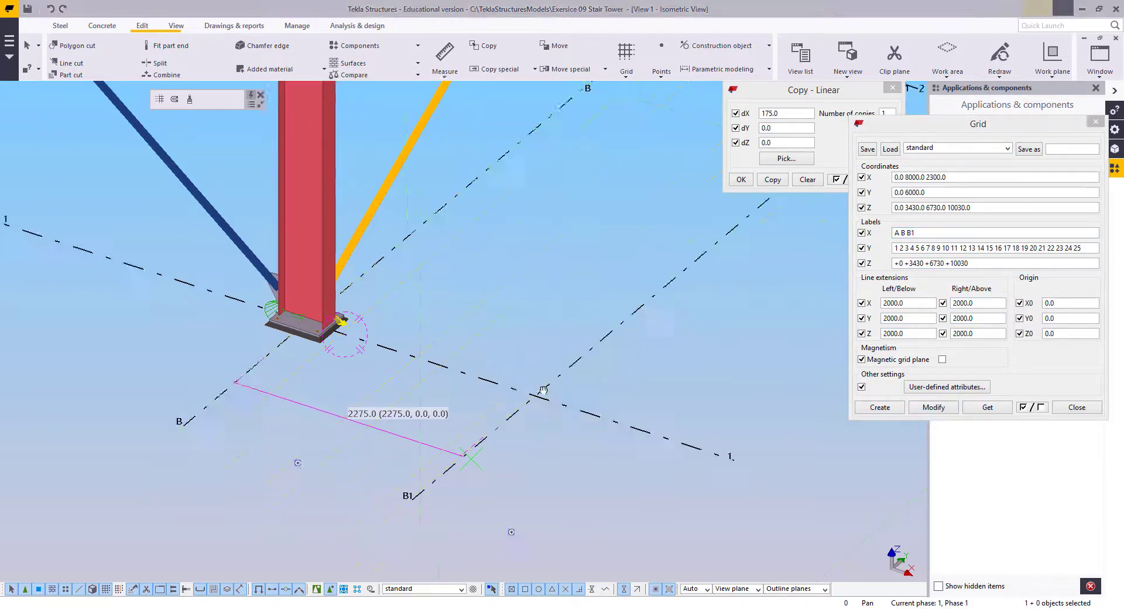
Move the set of construction lines so the outermost one shifts from its crossing with grid line 1 onto the B1/1 grid intersection
{"action": "left_click_drag", "start_coordinate": [436, 490], "coordinate": [147, 380]}
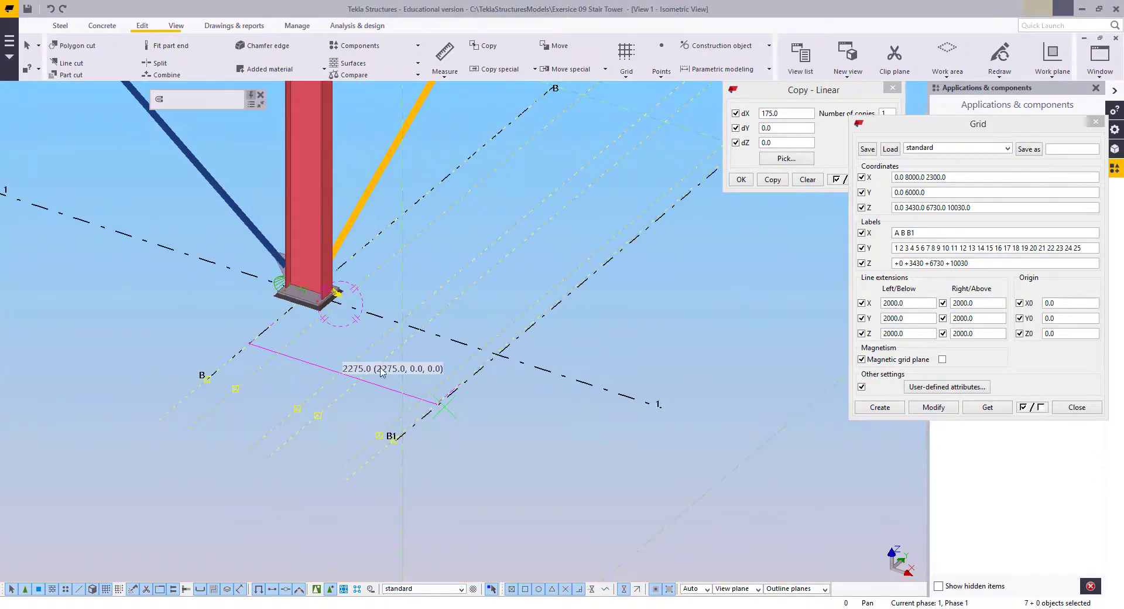
{"action": "right_click", "coordinate": [511, 273]}
{"action": "left_click", "coordinate": [538, 321]}
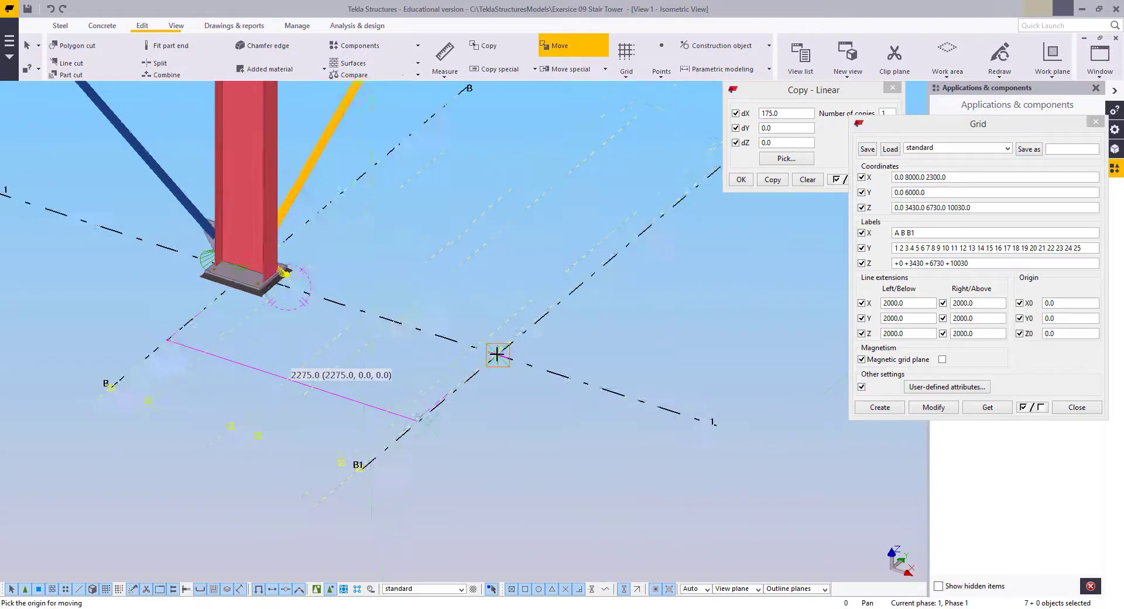
{"action": "scroll", "coordinate": [494, 353], "scroll_direction": "up", "scroll_amount": 5}
{"action": "left_click", "coordinate": [492, 352]}
{"action": "left_click", "coordinate": [503, 356]}
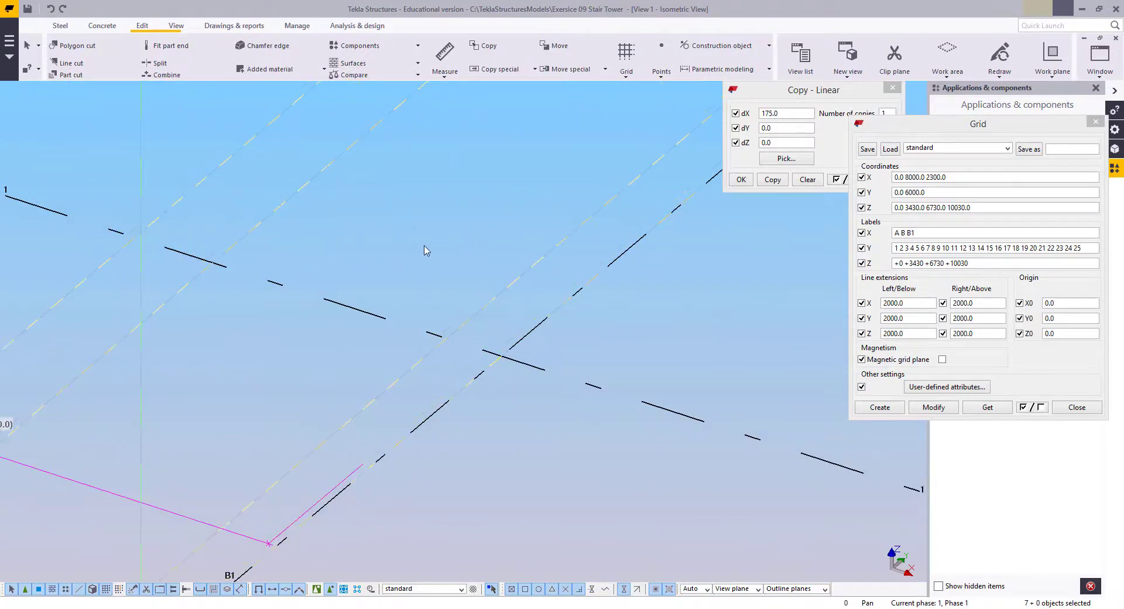
{"action": "left_click", "coordinate": [451, 281]}
Clear the temporary distance measurement near grid line 1 by redrawing the view
{"action": "scroll", "coordinate": [452, 281], "scroll_direction": "down", "scroll_amount": 2}
{"action": "middle_click_drag", "start_coordinate": [452, 281], "coordinate": [609, 354]}
{"action": "scroll", "coordinate": [610, 354], "scroll_direction": "down", "scroll_amount": 2}
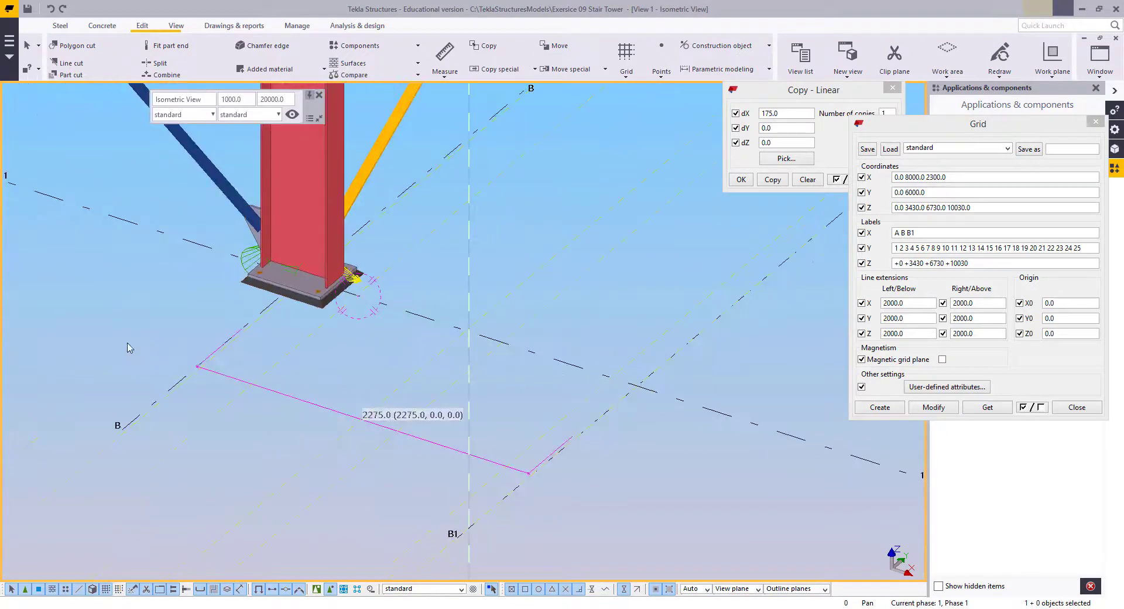
{"action": "key", "text": "Delete"}
{"action": "scroll", "coordinate": [523, 351], "scroll_direction": "down", "scroll_amount": 3}
{"action": "middle_click_drag", "start_coordinate": [522, 351], "coordinate": [425, 450]}
{"action": "scroll", "coordinate": [426, 450], "scroll_direction": "down", "scroll_amount": 4}
{"action": "scroll", "coordinate": [571, 421], "scroll_direction": "up", "scroll_amount": 3}
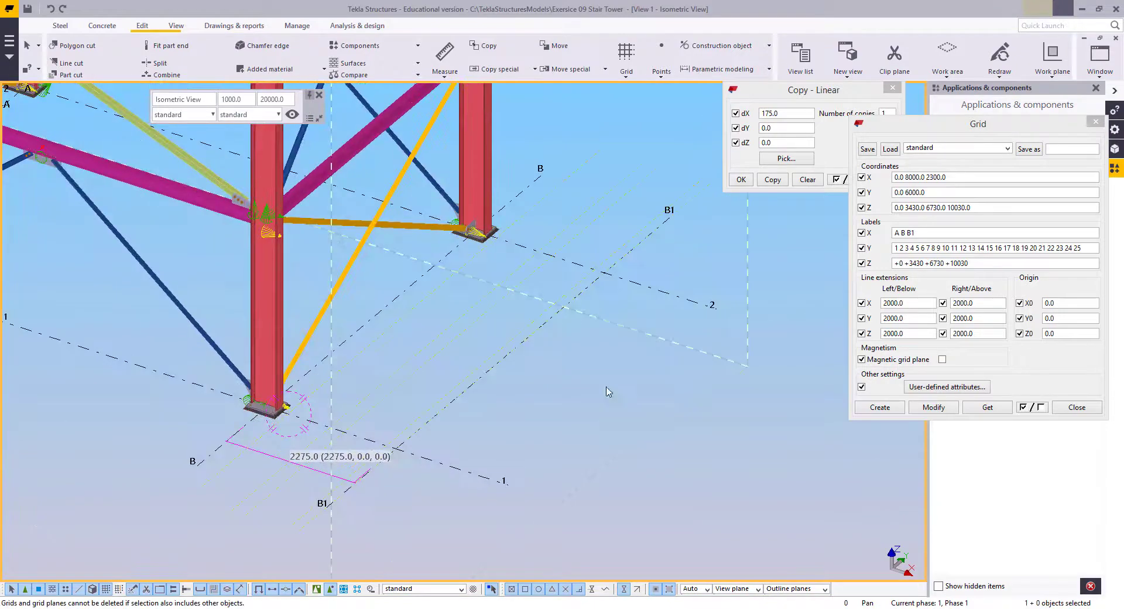
{"action": "right_click", "coordinate": [605, 386]}
{"action": "left_click", "coordinate": [637, 455]}
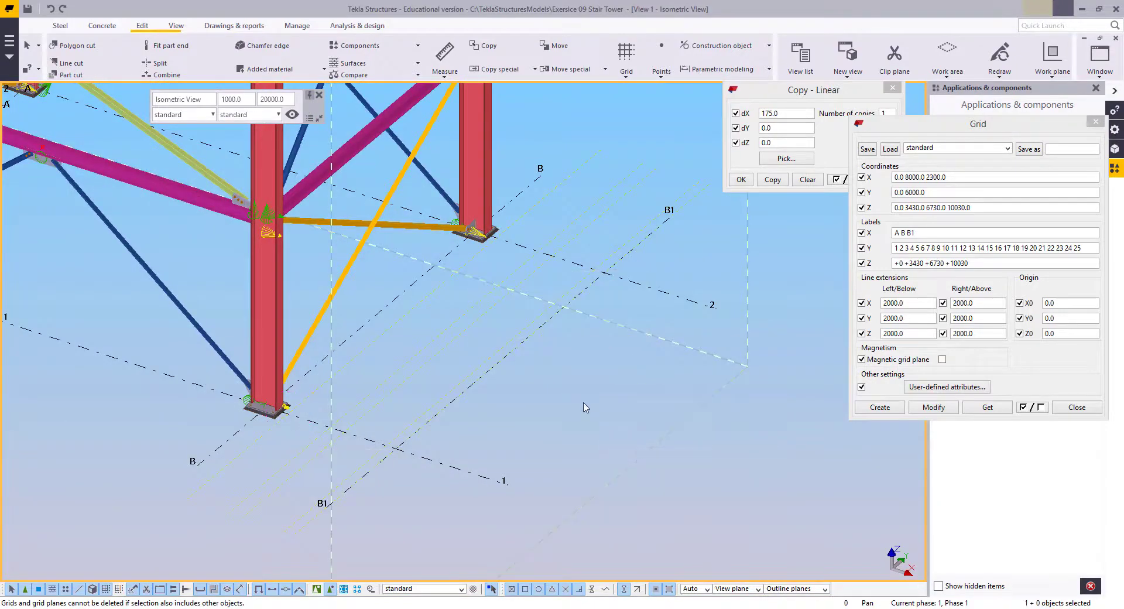
Create a new view using two points along grid line B1, from its intersection with grid 1 to grid 2
{"action": "middle_click_drag", "start_coordinate": [584, 404], "coordinate": [479, 366], "text": "ctrl"}
{"action": "left_click", "coordinate": [176, 25]}
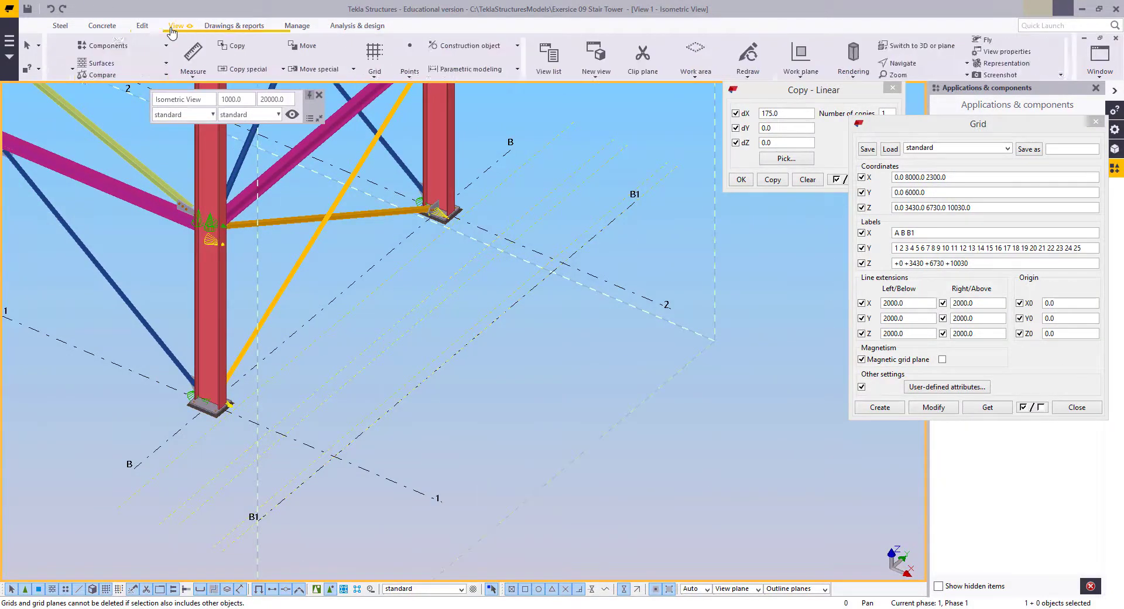
{"action": "left_click", "coordinate": [112, 66]}
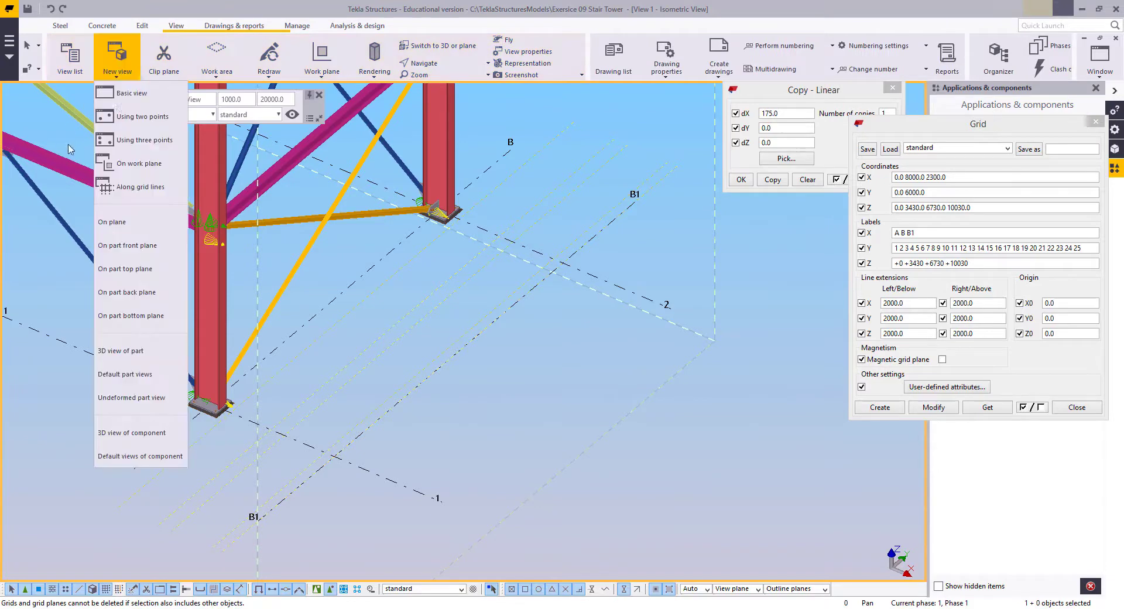
{"action": "left_click", "coordinate": [119, 117]}
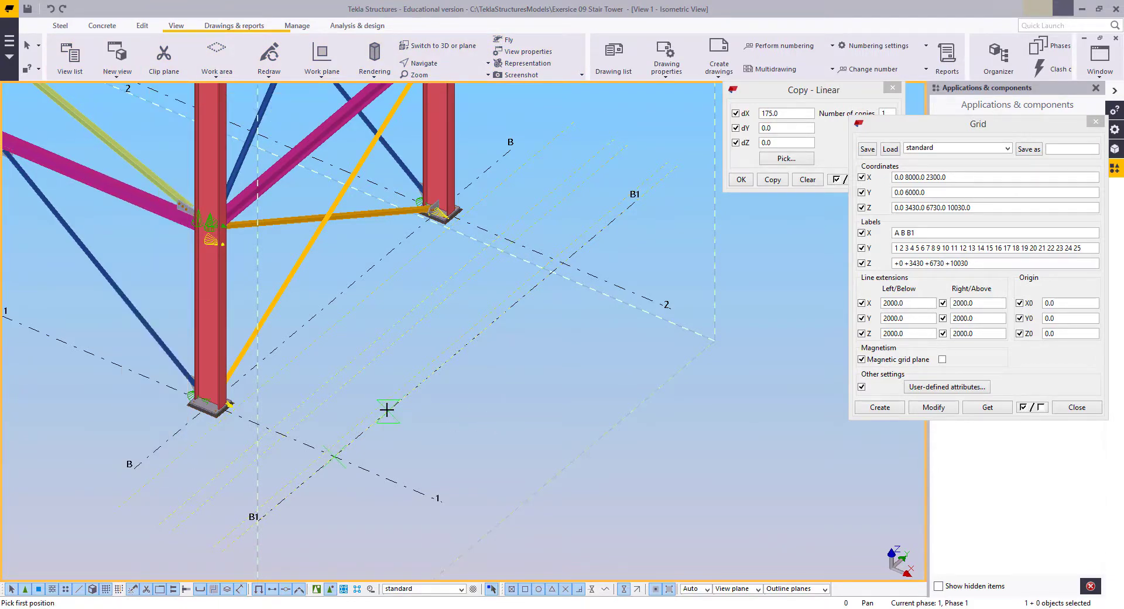
{"action": "left_click", "coordinate": [335, 455]}
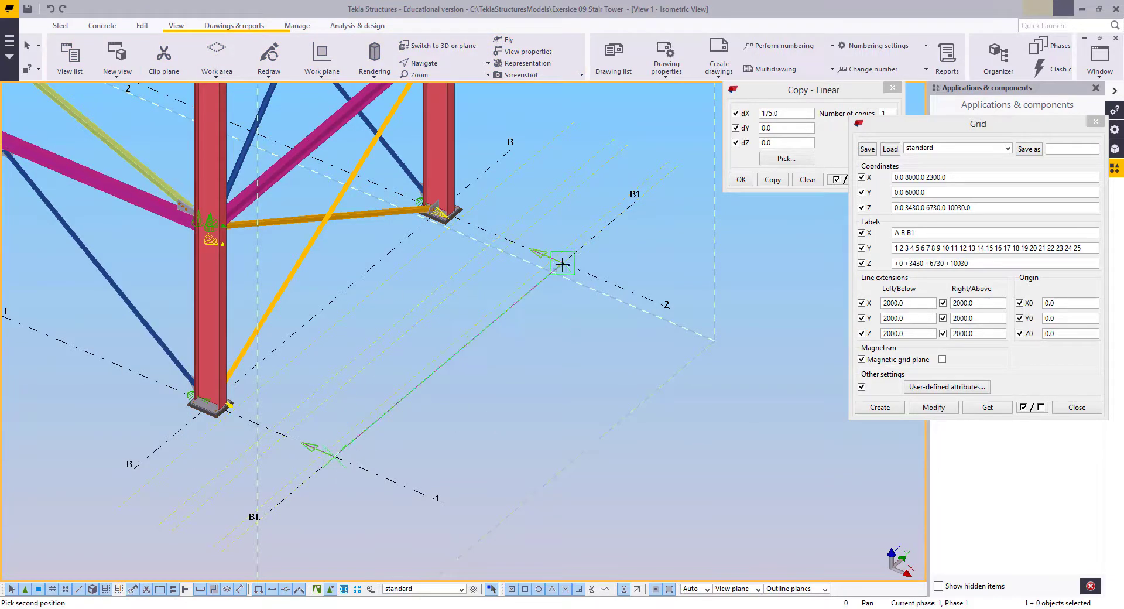
{"action": "left_click", "coordinate": [563, 268]}
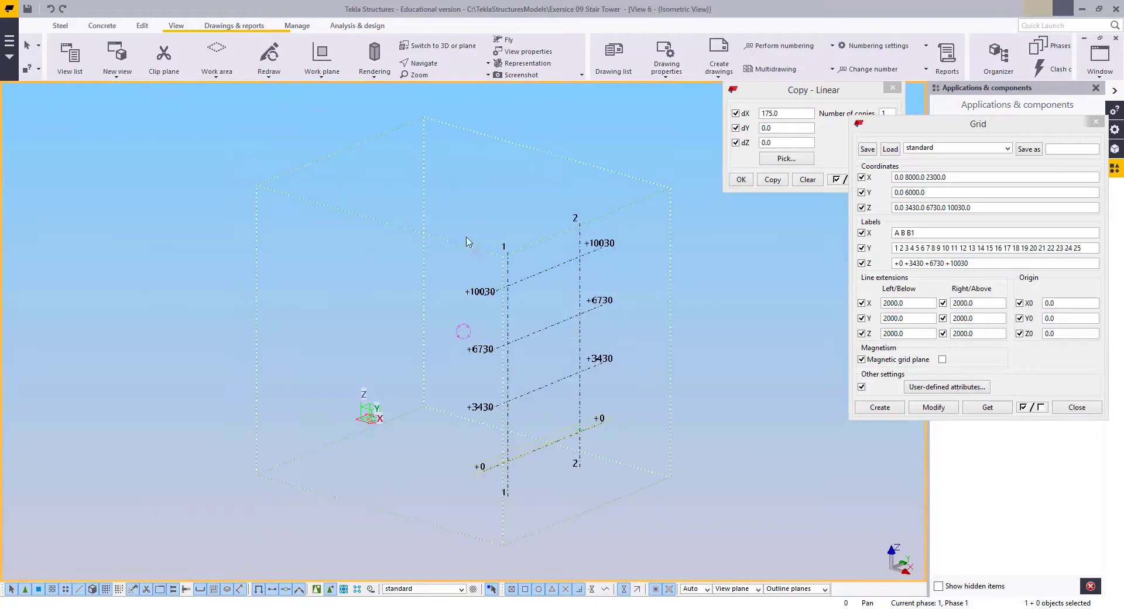
Switch the new B1 view from 3D to plane and frame the grid levels from +0 to +10030
{"action": "middle_click_drag", "start_coordinate": [518, 345], "coordinate": [517, 384], "text": "ctrl"}
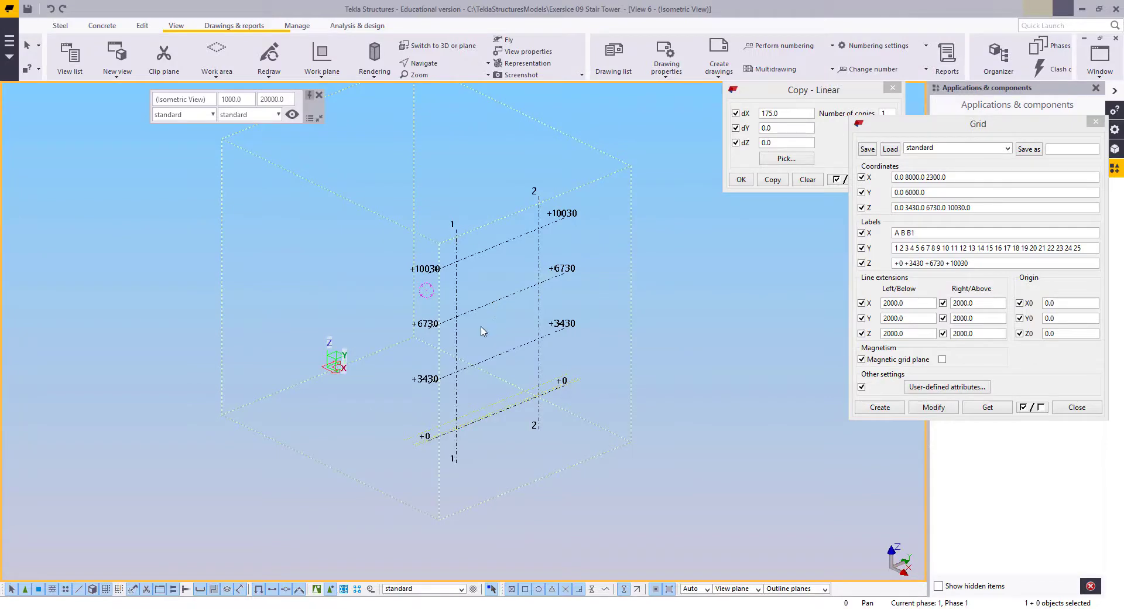
{"action": "key", "text": "ctrl+p"}
{"action": "scroll", "coordinate": [382, 468], "scroll_direction": "up", "scroll_amount": 2}
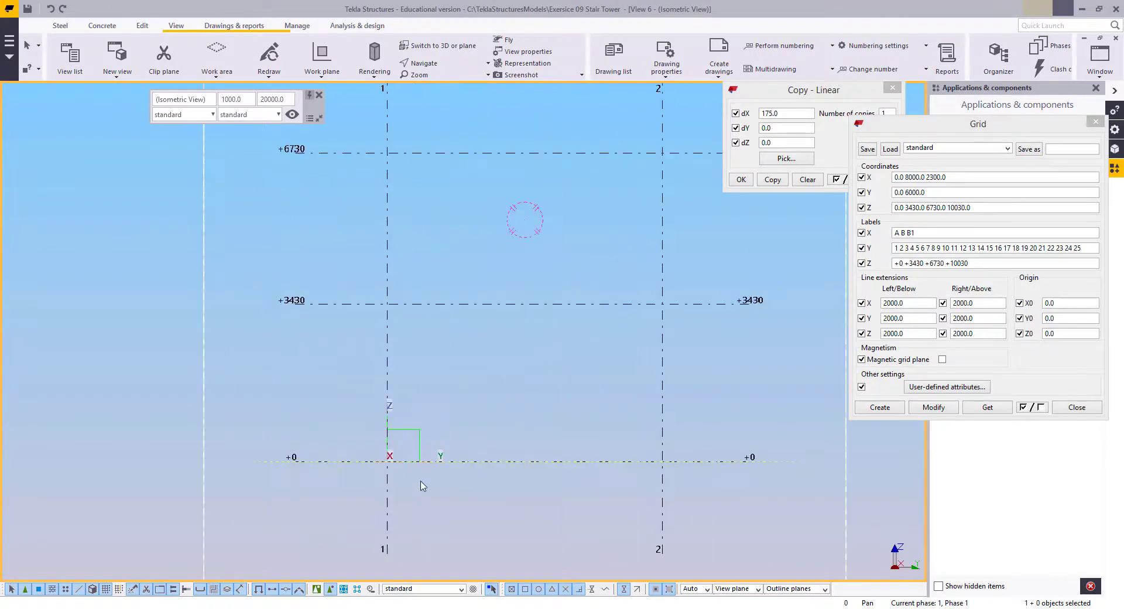
{"action": "scroll", "coordinate": [447, 441], "scroll_direction": "down", "scroll_amount": 1}
{"action": "middle_click_drag", "start_coordinate": [488, 391], "coordinate": [492, 442]}
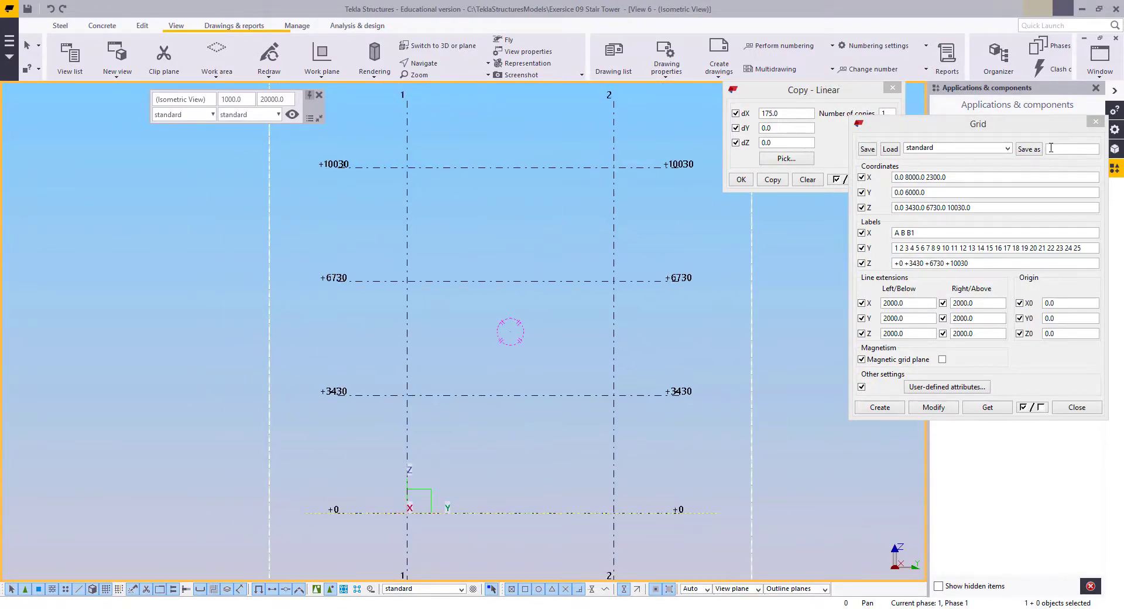
Close the Grid and Copy - Linear dialogs and show the editing commands
{"action": "left_click", "coordinate": [1095, 121]}
{"action": "left_click", "coordinate": [892, 88]}
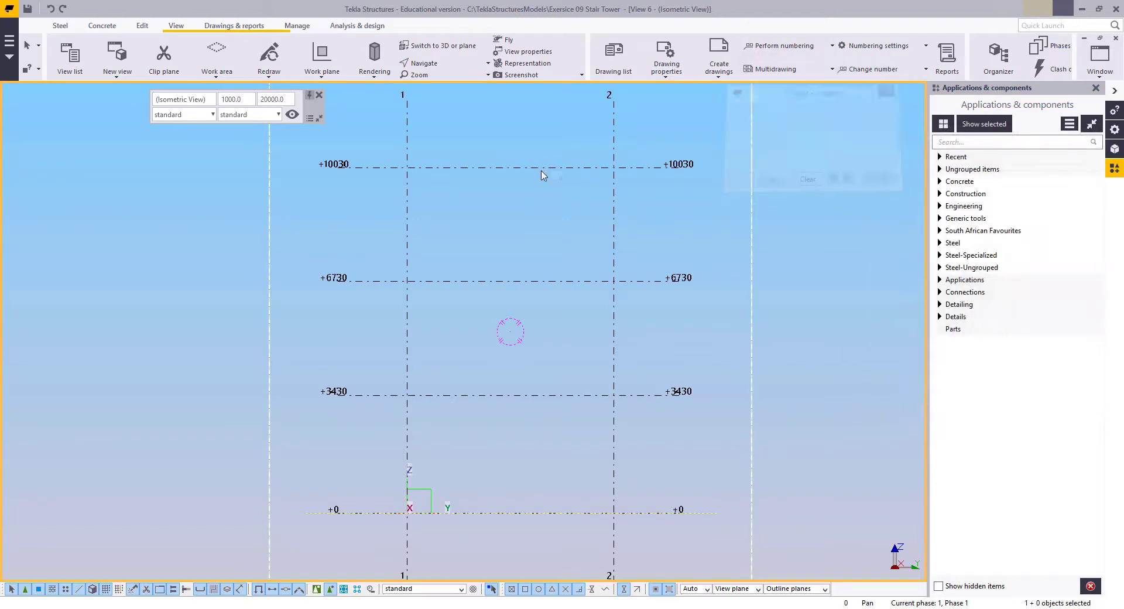
{"action": "right_click", "coordinate": [534, 171]}
{"action": "left_click", "coordinate": [542, 179]}
{"action": "middle_click_drag", "start_coordinate": [543, 214], "coordinate": [530, 228]}
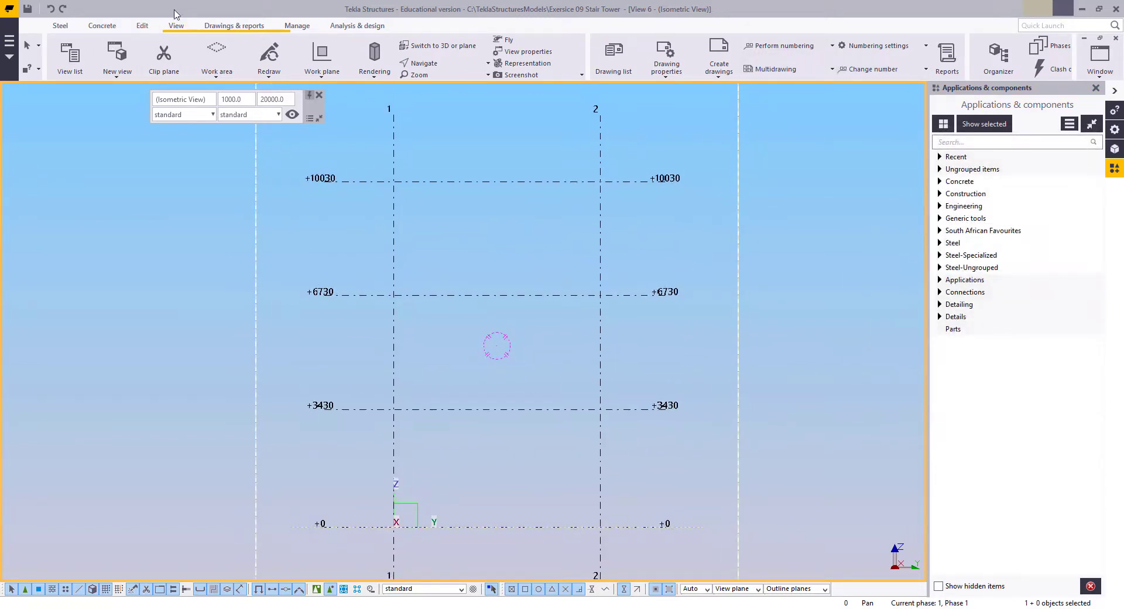
{"action": "left_click", "coordinate": [141, 26]}
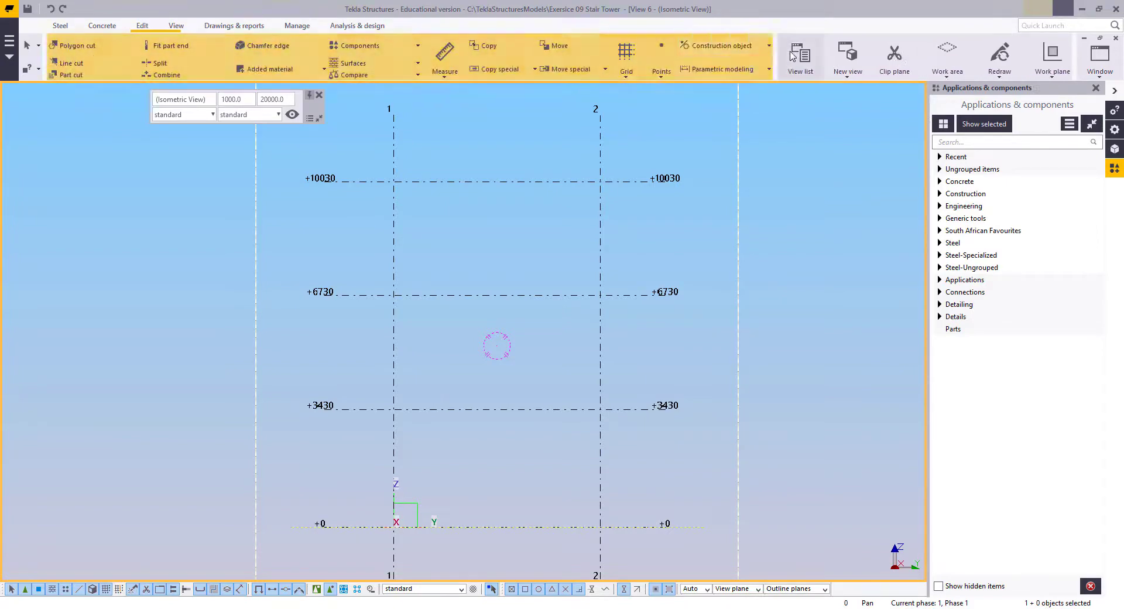
Add construction lines along level +10030 between grids 1 and 2, and along grids 2 and 1 from +10030 to +0
{"action": "left_click", "coordinate": [725, 45]}
{"action": "left_click", "coordinate": [730, 74]}
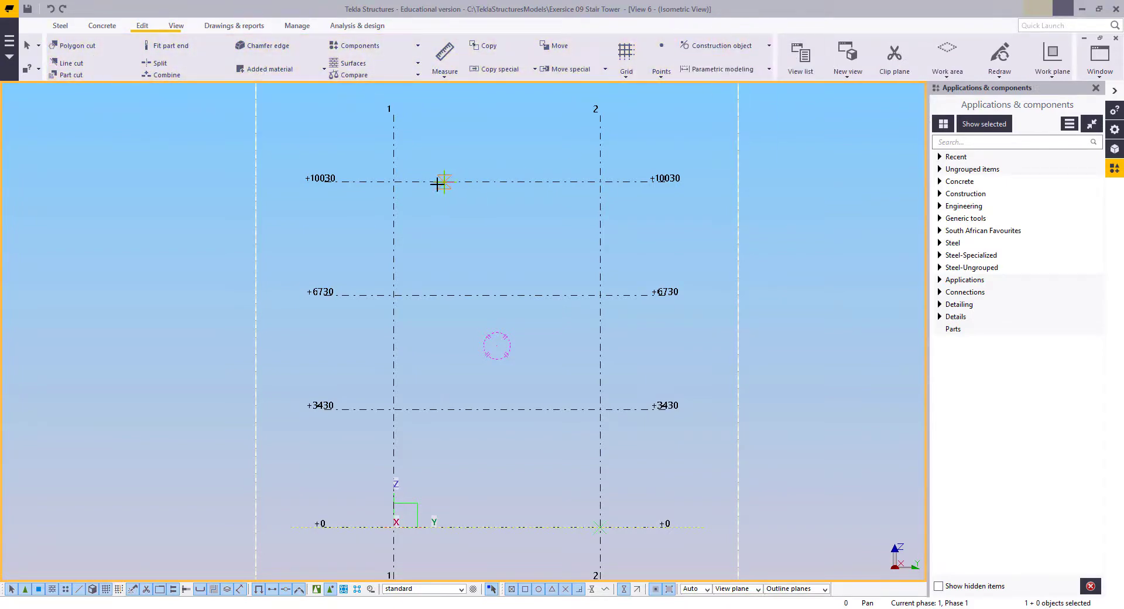
{"action": "left_click", "coordinate": [394, 180]}
{"action": "left_click", "coordinate": [601, 181]}
{"action": "left_click", "coordinate": [599, 181]}
{"action": "left_click", "coordinate": [600, 527]}
{"action": "left_click", "coordinate": [388, 179]}
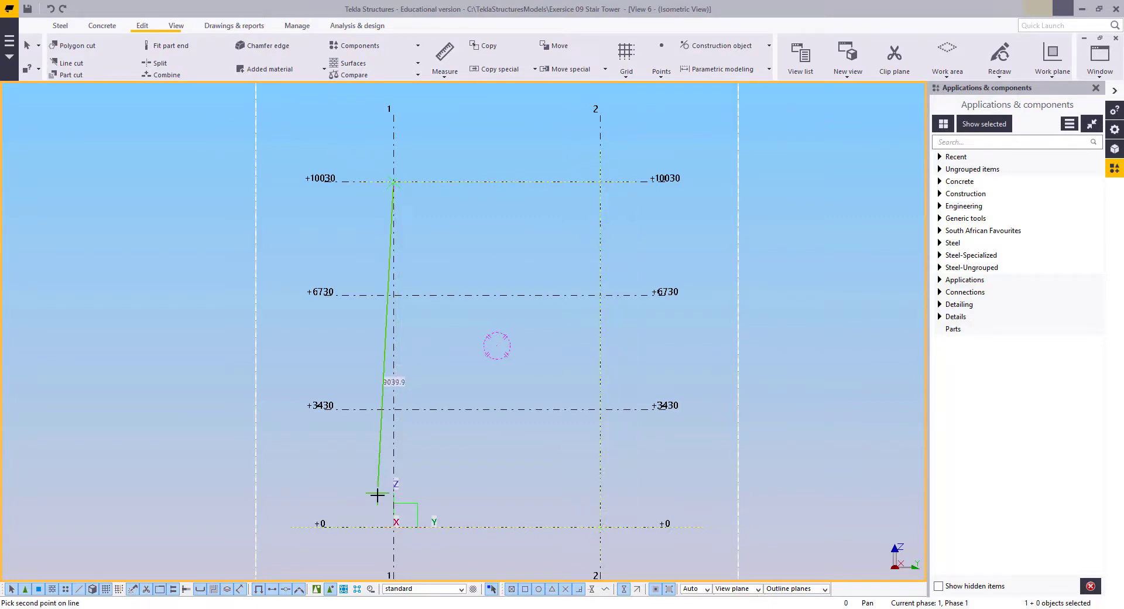
{"action": "left_click", "coordinate": [394, 526]}
{"action": "right_click", "coordinate": [300, 254]}
{"action": "left_click", "coordinate": [300, 254]}
Copy the construction line on grid 1 by 900 mm horizontally towards grid 2
{"action": "middle_click_drag", "start_coordinate": [416, 202], "coordinate": [402, 202]}
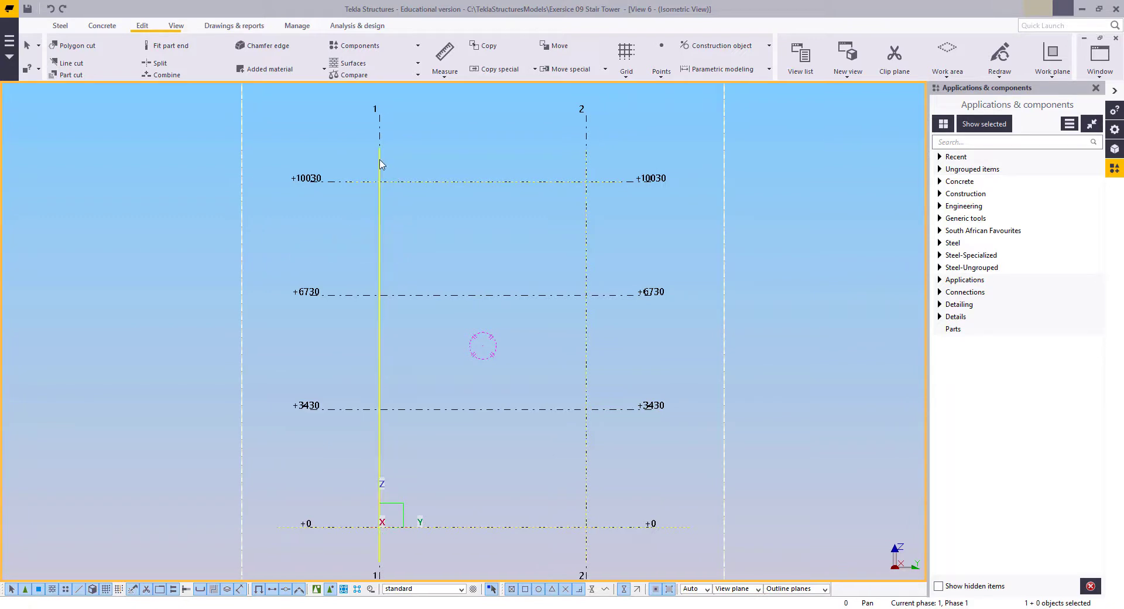
{"action": "left_click", "coordinate": [379, 176]}
{"action": "right_click", "coordinate": [406, 122]}
{"action": "left_click", "coordinate": [433, 175]}
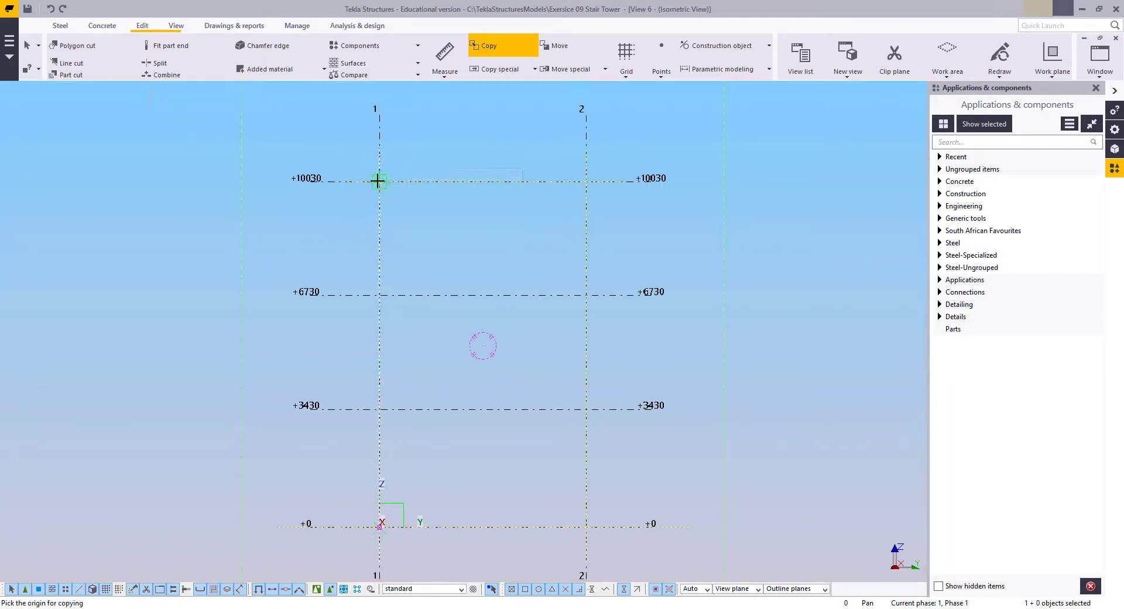
{"action": "left_click", "coordinate": [380, 181]}
{"action": "type", "text": "900"}
{"action": "key", "text": "Return"}
{"action": "right_click", "coordinate": [462, 111]}
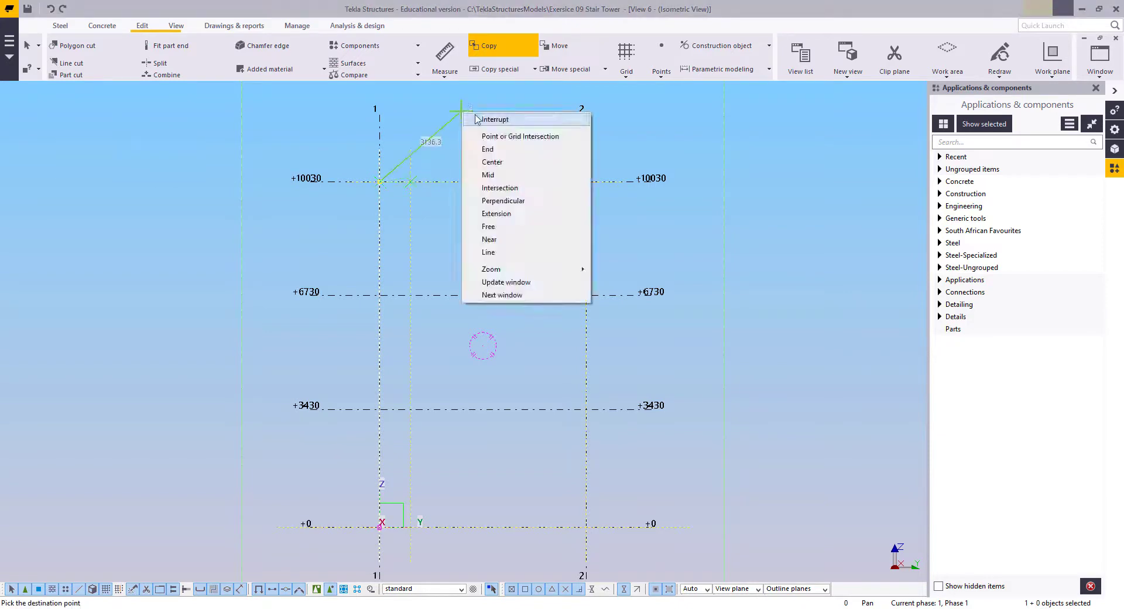
{"action": "left_click", "coordinate": [481, 120]}
Copy the construction line on grid 2 by -900 mm horizontally towards grid 1
{"action": "left_click", "coordinate": [586, 159]}
{"action": "right_click", "coordinate": [507, 121]}
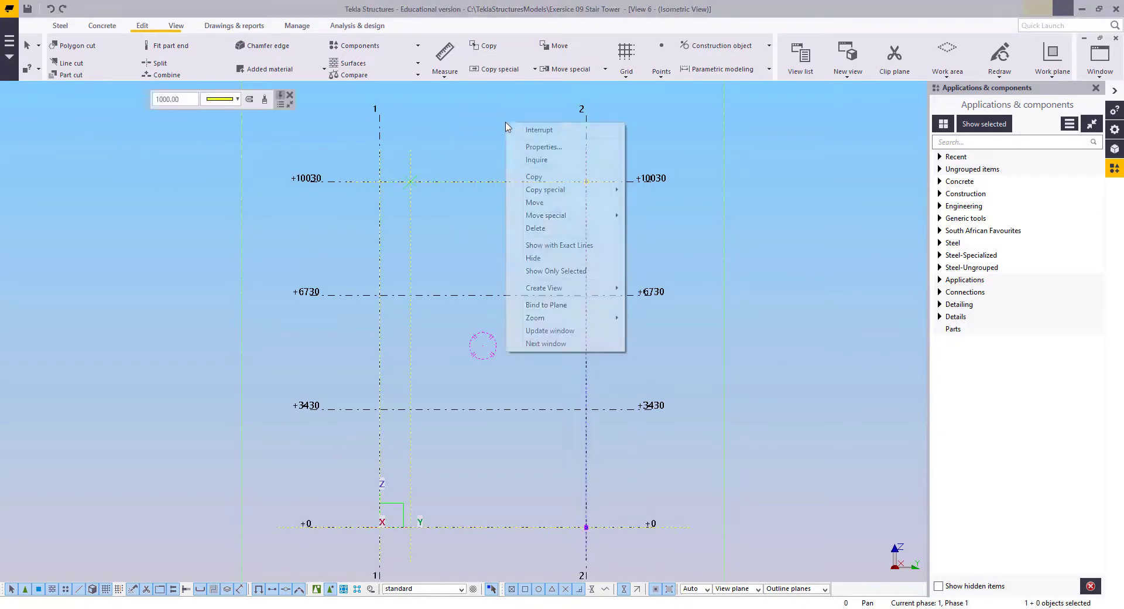
{"action": "left_click", "coordinate": [526, 178]}
{"action": "left_click", "coordinate": [586, 181]}
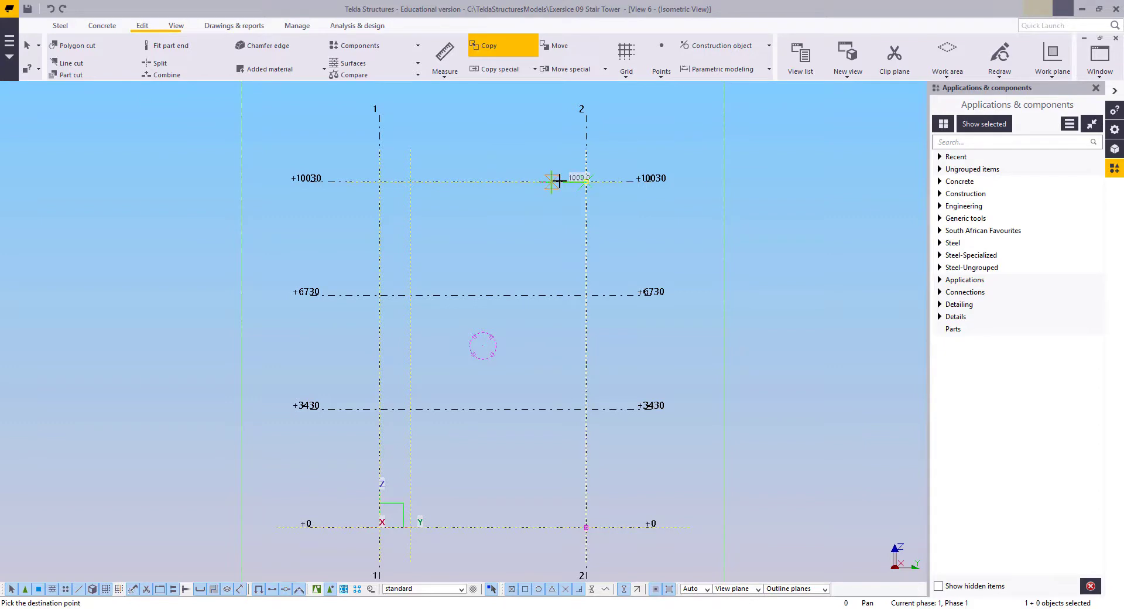
{"action": "type", "text": "-900"}
{"action": "key", "text": "Return"}
{"action": "right_click", "coordinate": [464, 119]}
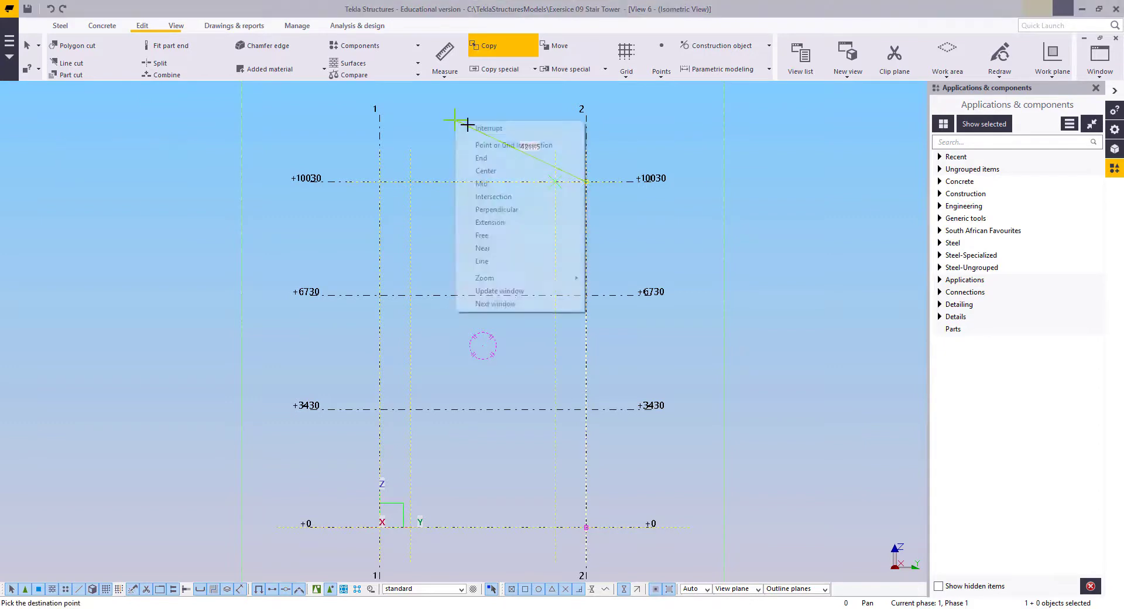
{"action": "left_click", "coordinate": [483, 128]}
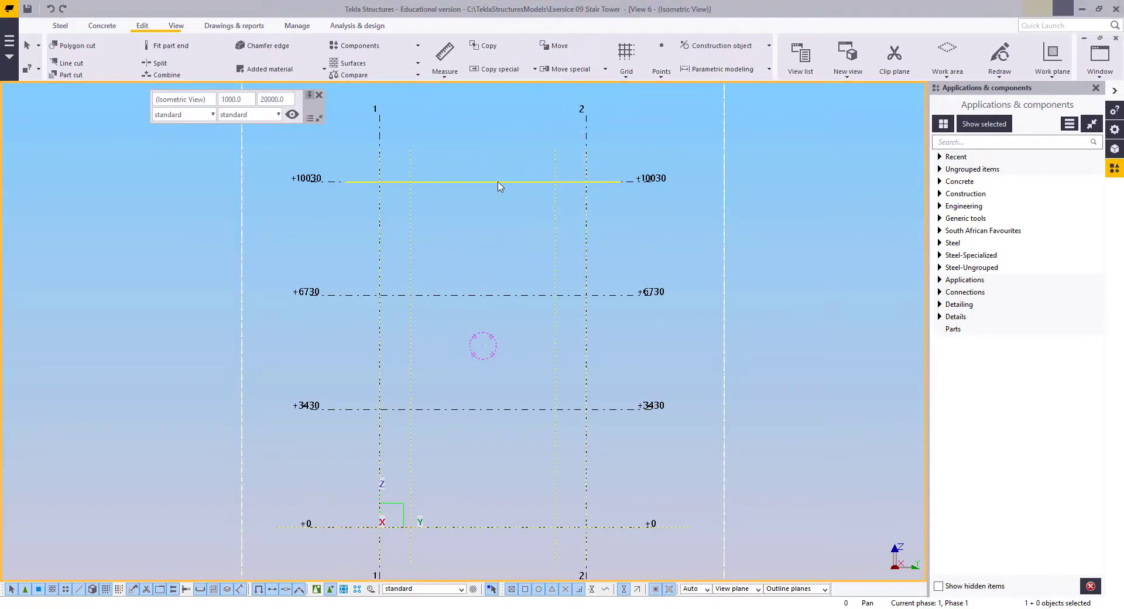
Start a linear copy of the +10030 construction line, with all offsets cleared and enabled
{"action": "left_click", "coordinate": [497, 182]}
{"action": "right_click", "coordinate": [501, 135]}
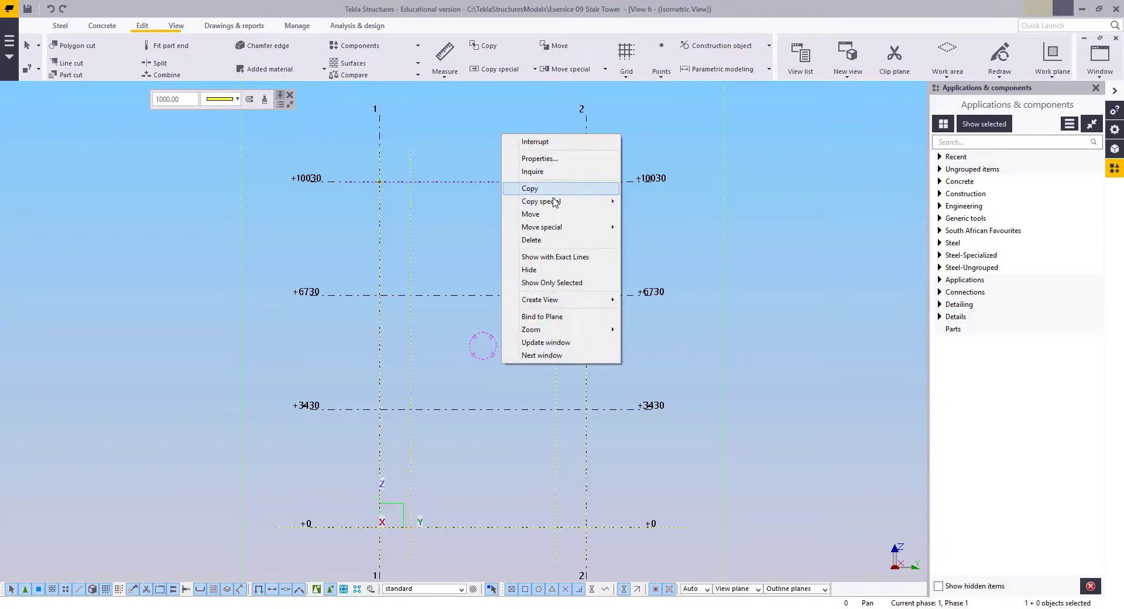
{"action": "mouse_move", "coordinate": [554, 201]}
{"action": "left_click", "coordinate": [648, 201]}
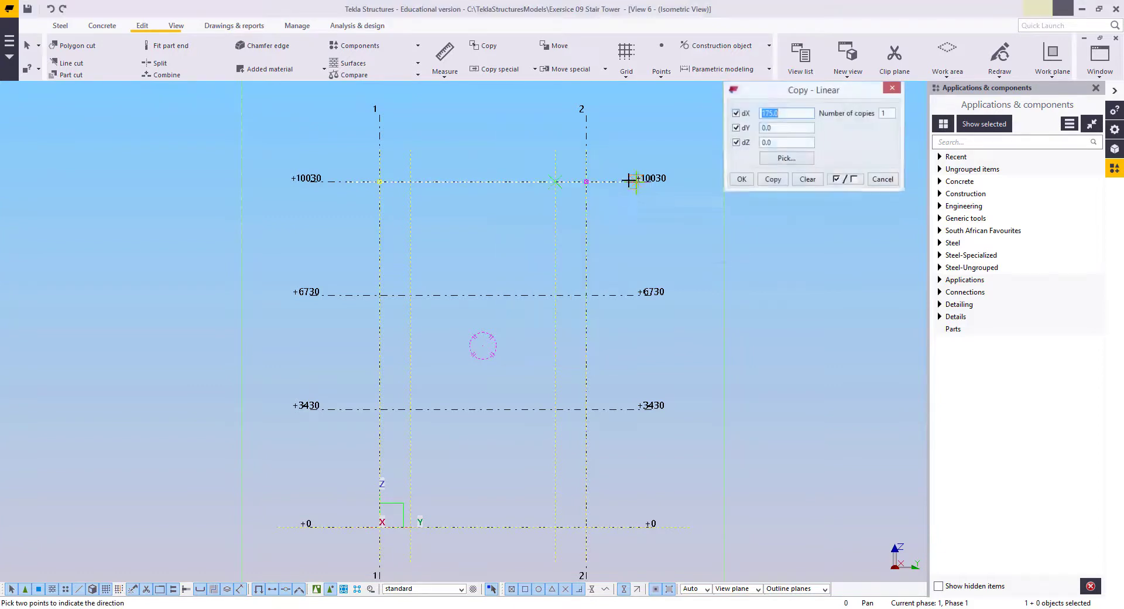
{"action": "right_click", "coordinate": [690, 191]}
{"action": "left_click", "coordinate": [776, 196]}
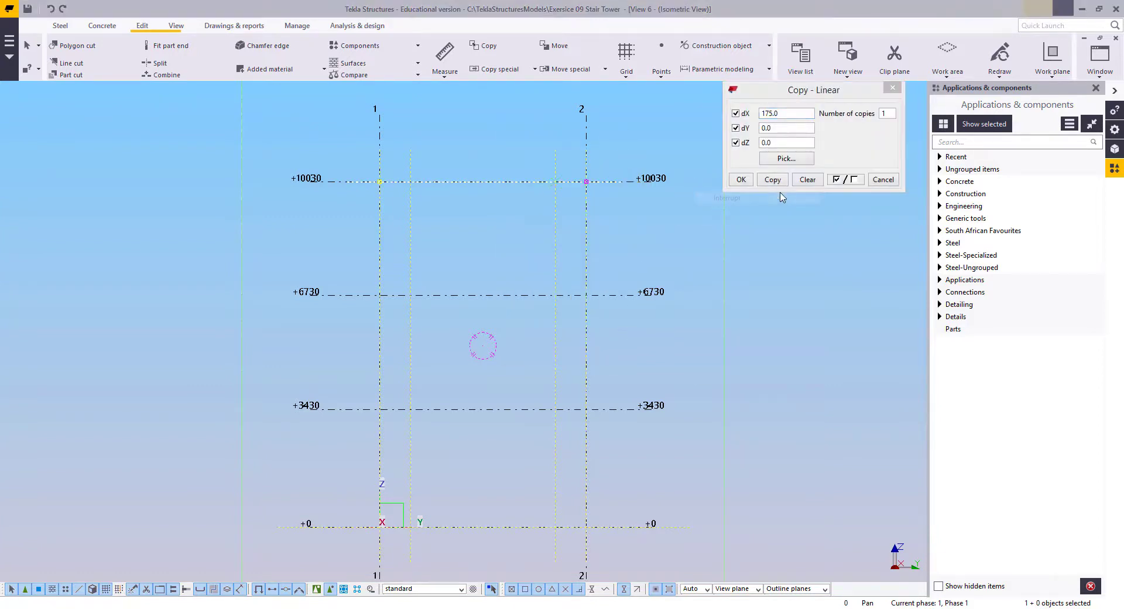
{"action": "left_click", "coordinate": [854, 180]}
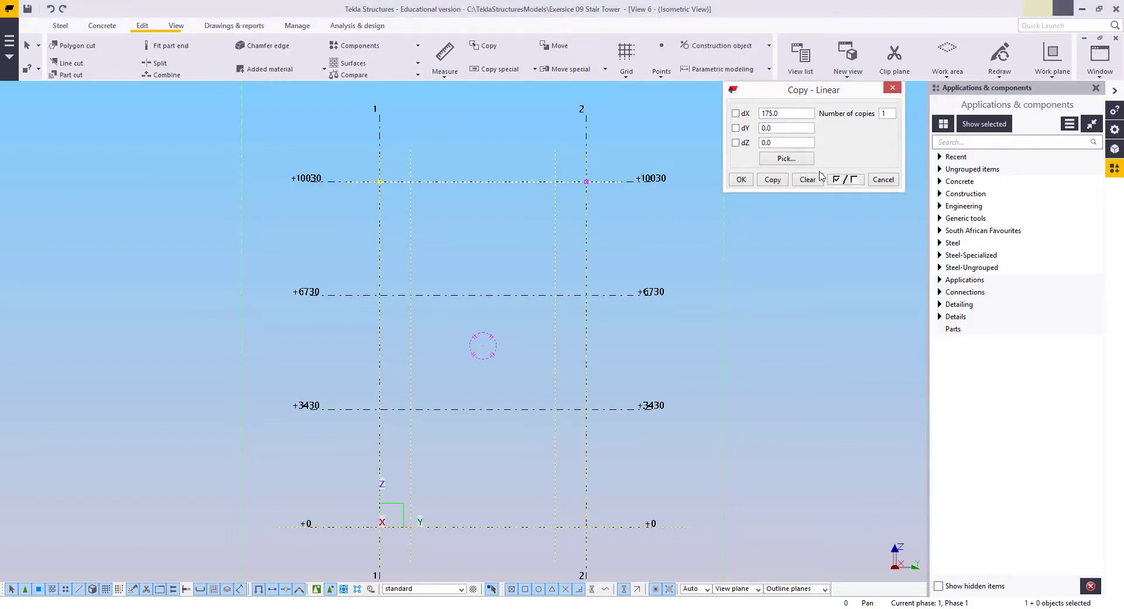
{"action": "left_click", "coordinate": [807, 179]}
{"action": "left_click", "coordinate": [846, 179]}
Make 3 linear copies of the +10030 construction line with dZ -3000, and close the copy dialog
{"action": "double_click", "coordinate": [778, 143]}
{"action": "type", "text": "-3000"}
{"action": "double_click", "coordinate": [883, 114]}
{"action": "right_click", "coordinate": [610, 232]}
{"action": "left_click", "coordinate": [616, 238]}
{"action": "left_click", "coordinate": [621, 279]}
{"action": "middle_click_drag", "start_coordinate": [630, 298], "coordinate": [664, 296]}
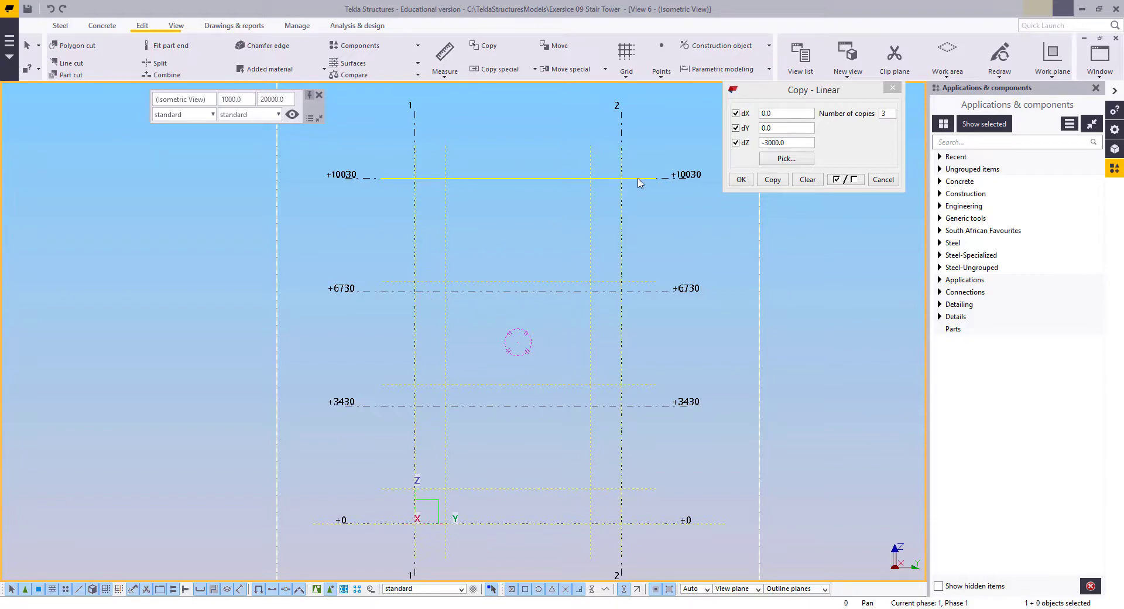
{"action": "middle_click_drag", "start_coordinate": [490, 232], "coordinate": [493, 283]}
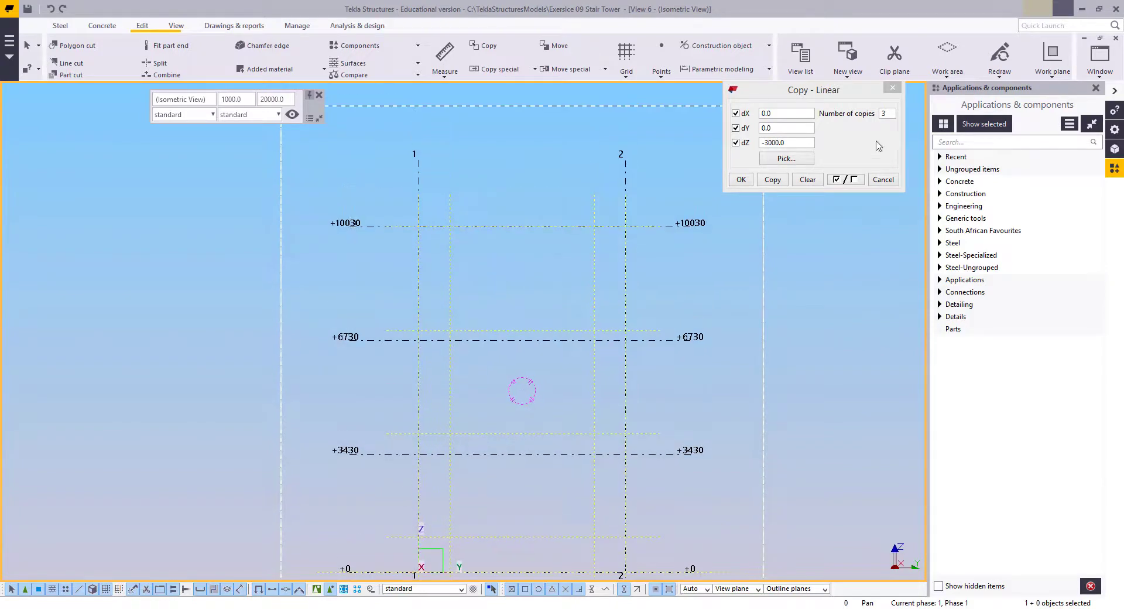
{"action": "left_click", "coordinate": [892, 88]}
Measure the stair slope angle between the inner vertical construction lines, from the first copied horizontal line up to level +10030
{"action": "middle_click_drag", "start_coordinate": [469, 139], "coordinate": [468, 199]}
{"action": "scroll", "coordinate": [469, 199], "scroll_direction": "up", "scroll_amount": 1}
{"action": "scroll", "coordinate": [468, 203], "scroll_direction": "up", "scroll_amount": 1}
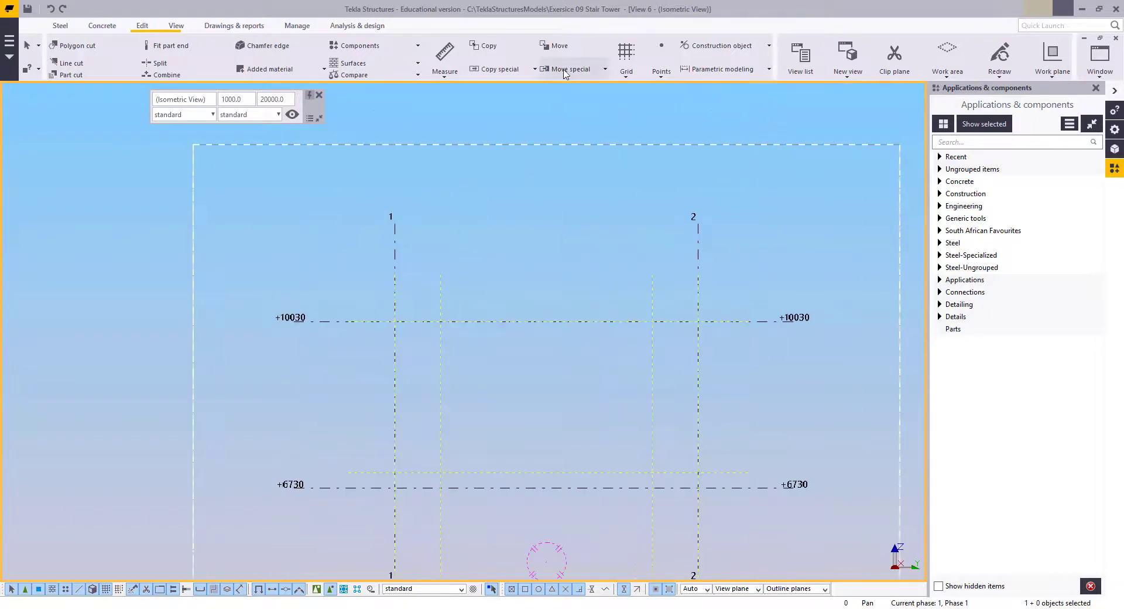
{"action": "left_click", "coordinate": [444, 70]}
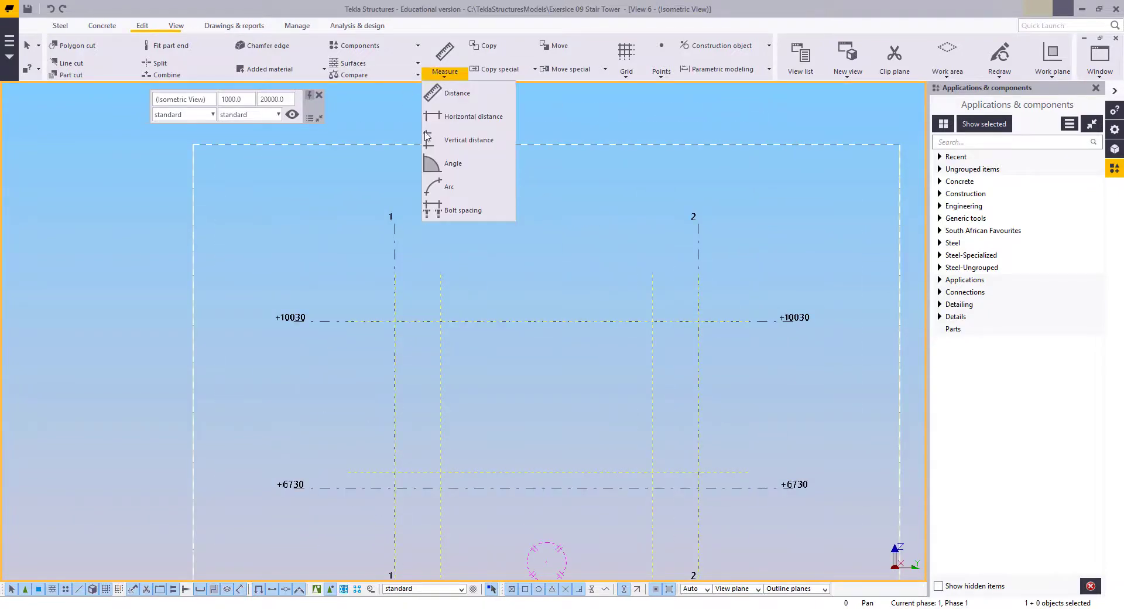
{"action": "left_click", "coordinate": [451, 163]}
{"action": "left_click", "coordinate": [439, 474]}
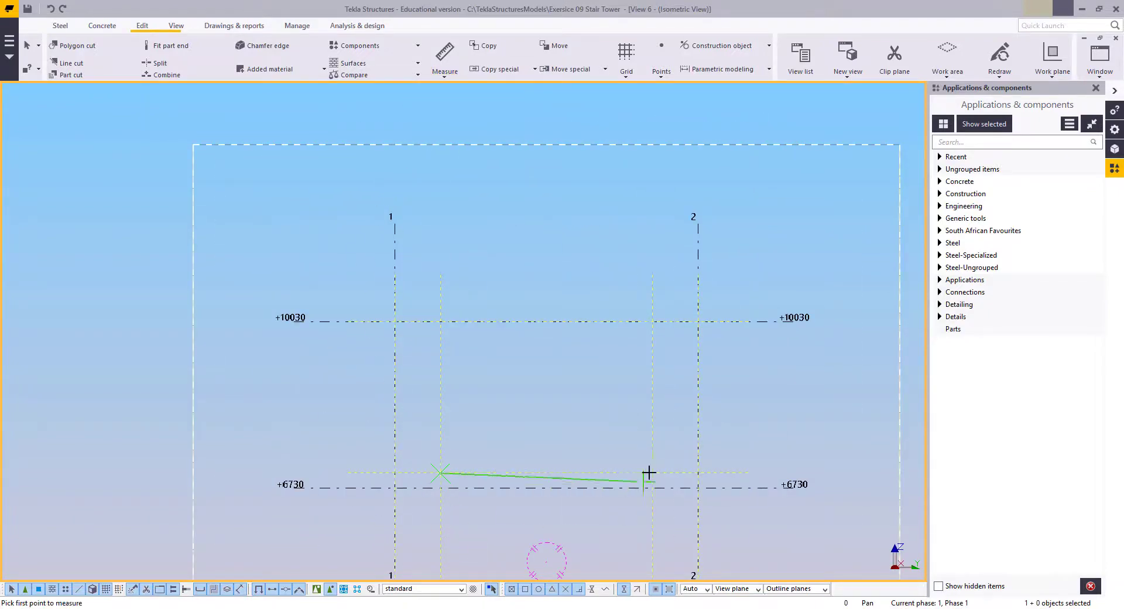
{"action": "left_click", "coordinate": [651, 472]}
{"action": "left_click", "coordinate": [651, 319]}
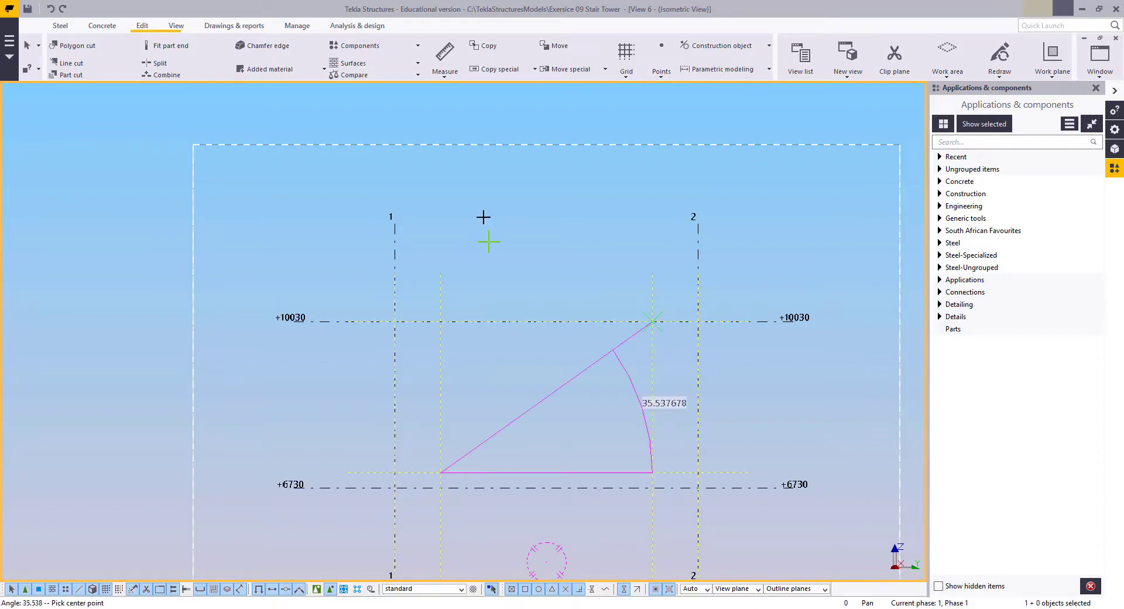
{"action": "scroll", "coordinate": [659, 422], "scroll_direction": "up", "scroll_amount": 1}
{"action": "middle_click_drag", "start_coordinate": [662, 424], "coordinate": [552, 385]}
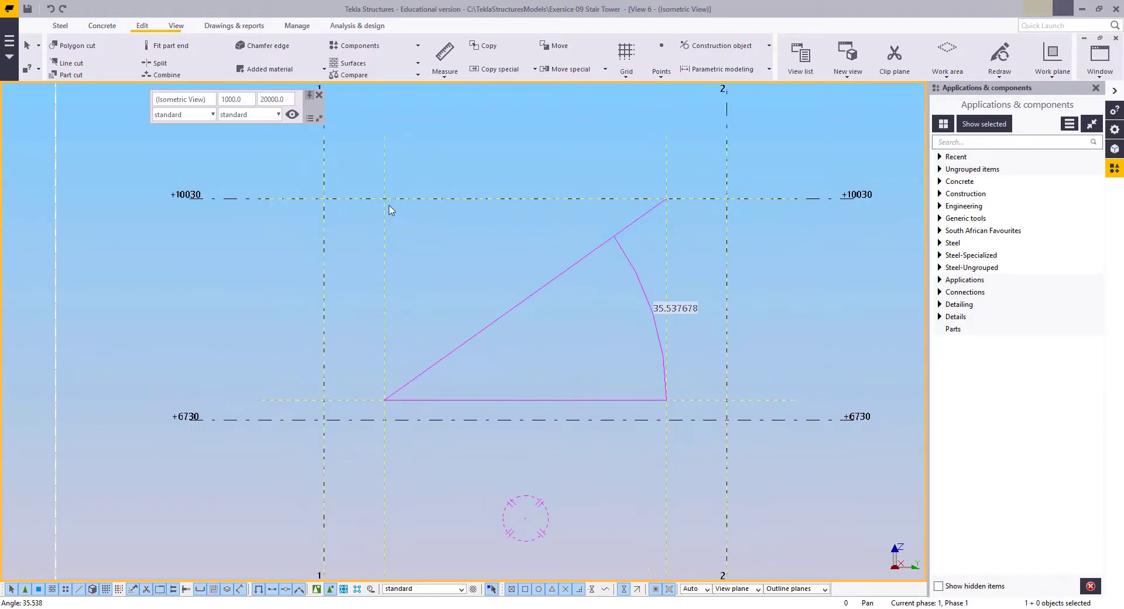
{"action": "right_click", "coordinate": [411, 147]}
{"action": "left_click", "coordinate": [422, 151]}
{"action": "left_click", "coordinate": [445, 71]}
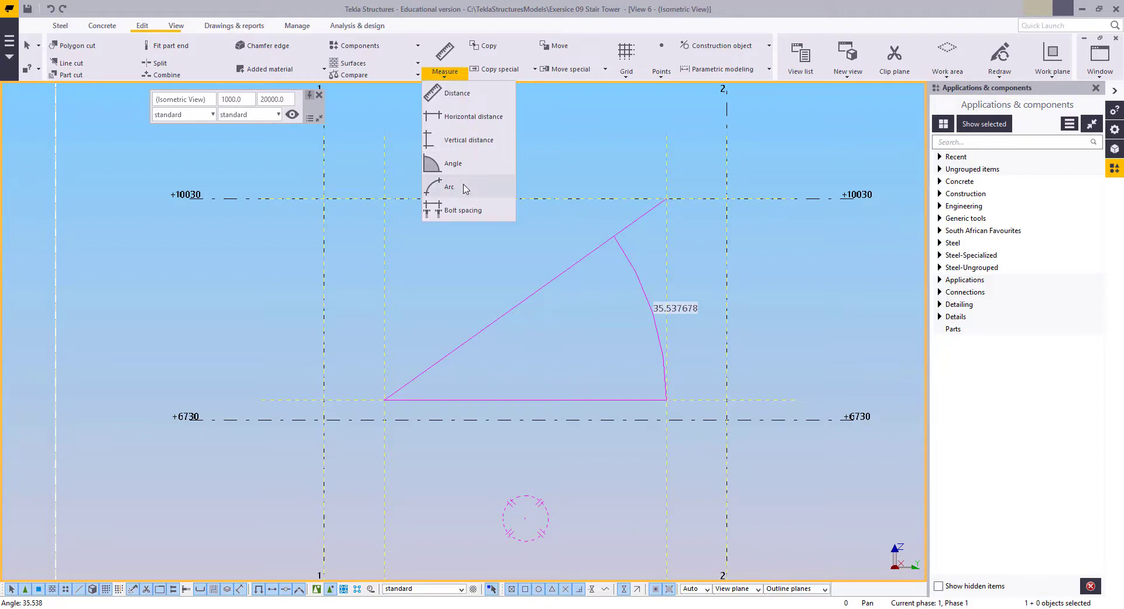
{"action": "left_click", "coordinate": [444, 73]}
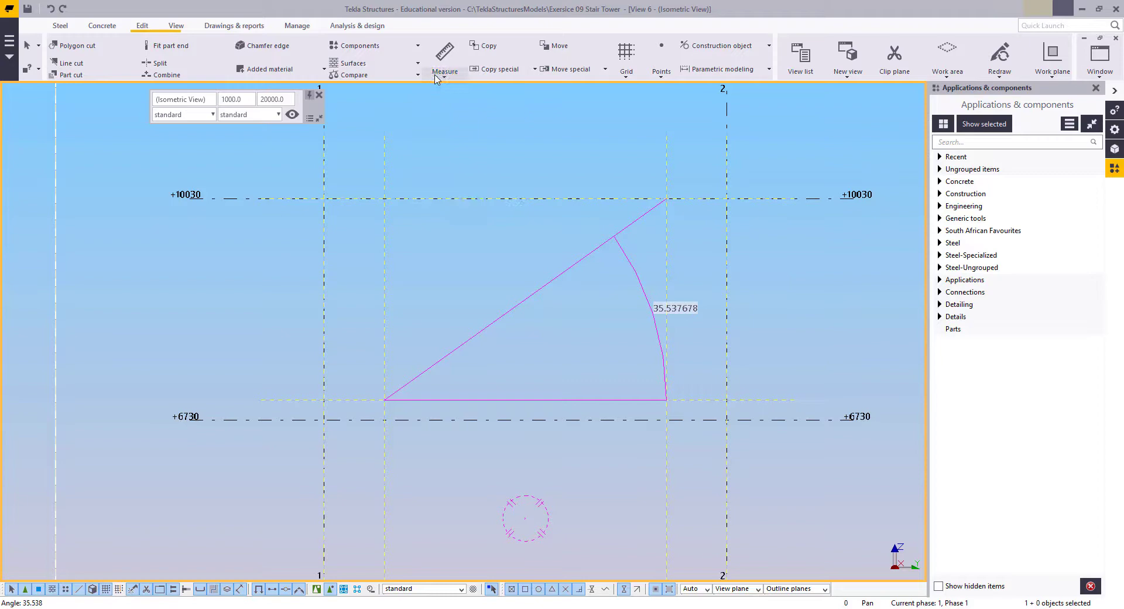
Set the work plane parallel to the B1 elevation's view plane
{"action": "left_click", "coordinate": [175, 27]}
{"action": "left_click", "coordinate": [322, 69]}
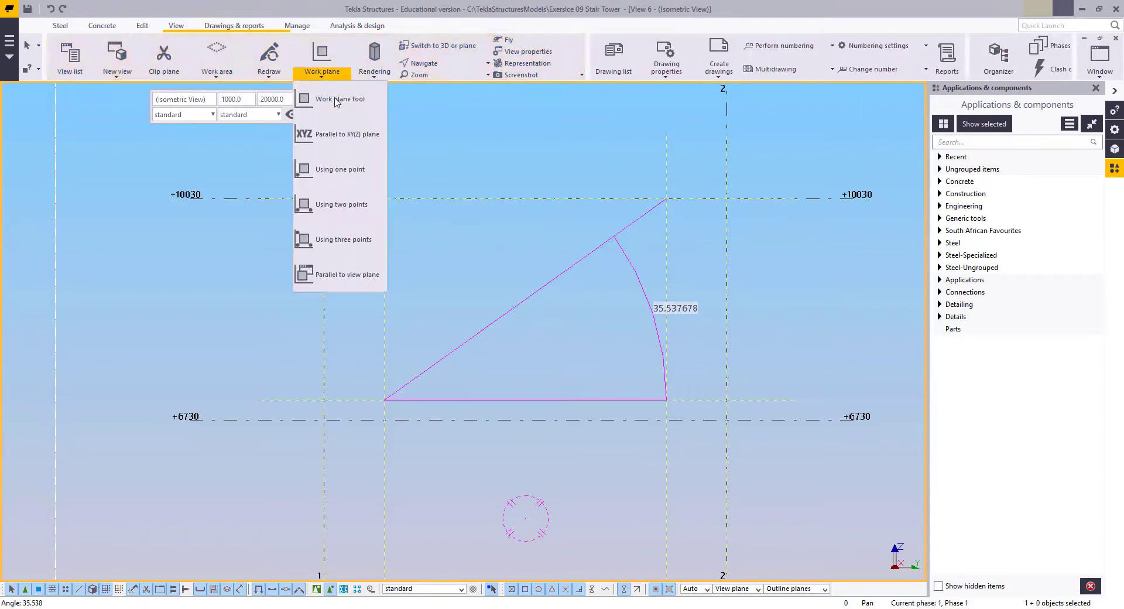
{"action": "left_click", "coordinate": [323, 279]}
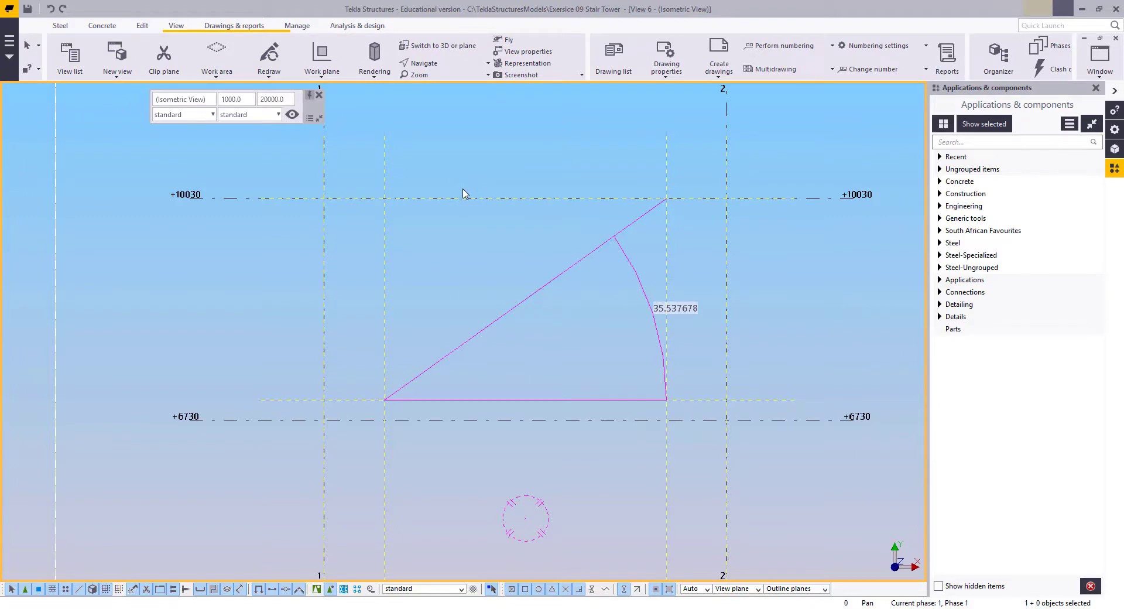
Copy the horizontal construction line above +6730 with a 40° rotation around Z about its intersection with the inner vertical line near grid 1
{"action": "middle_click_drag", "start_coordinate": [528, 331], "coordinate": [518, 342]}
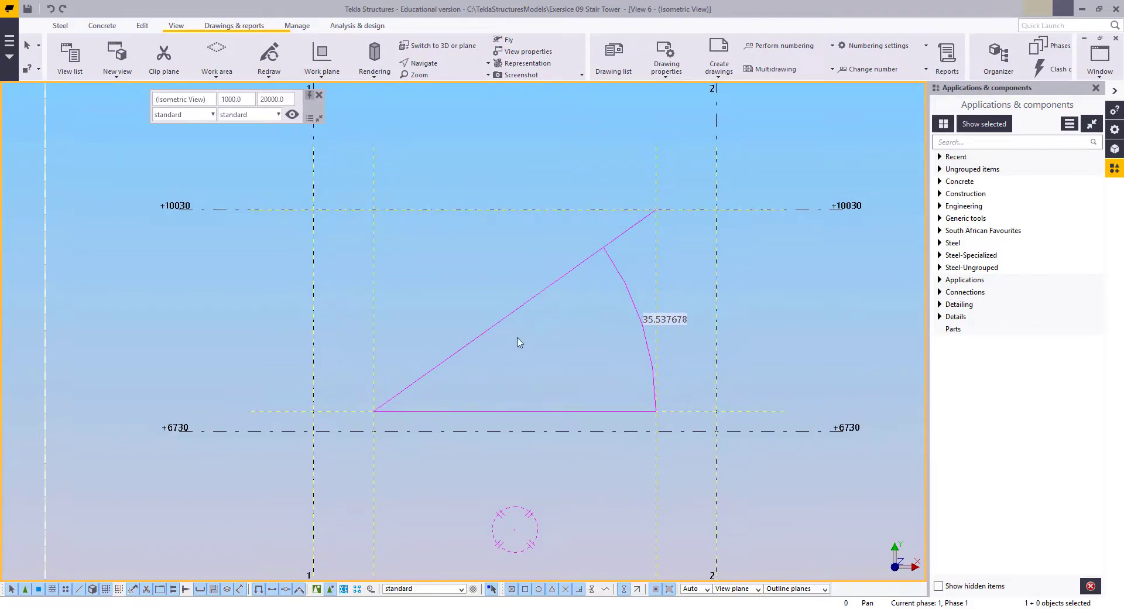
{"action": "left_click", "coordinate": [525, 411]}
{"action": "right_click", "coordinate": [479, 258]}
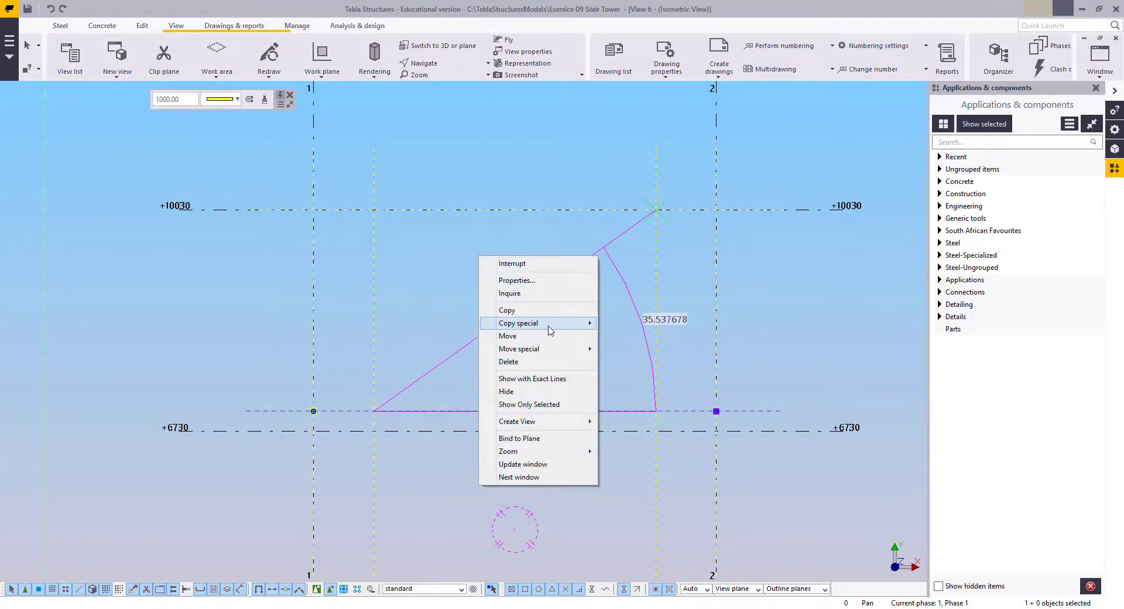
{"action": "mouse_move", "coordinate": [551, 325]}
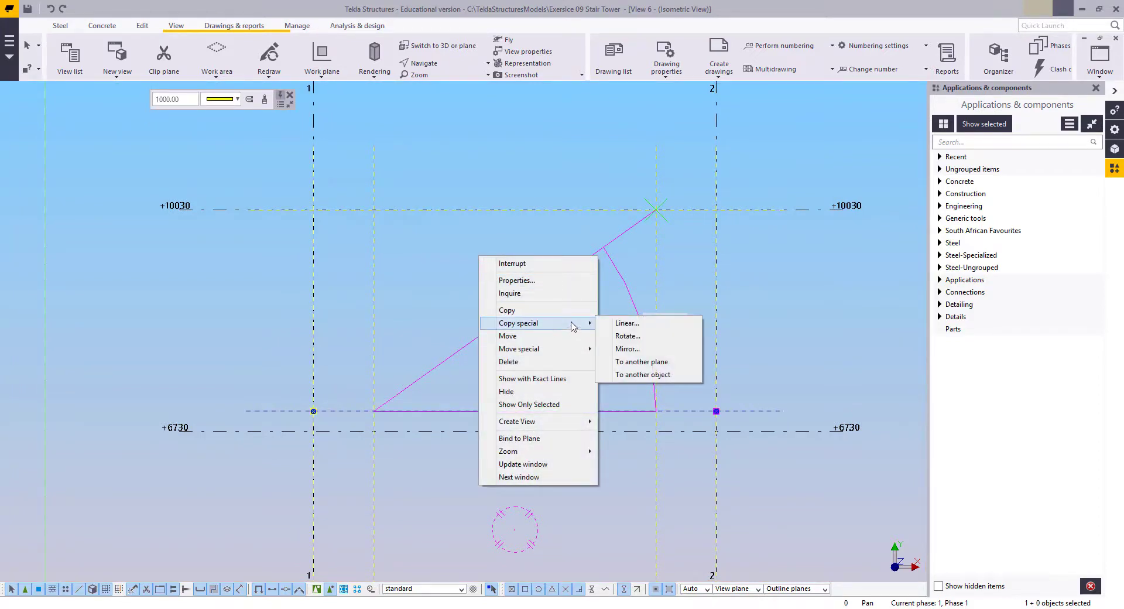
{"action": "left_click", "coordinate": [626, 336]}
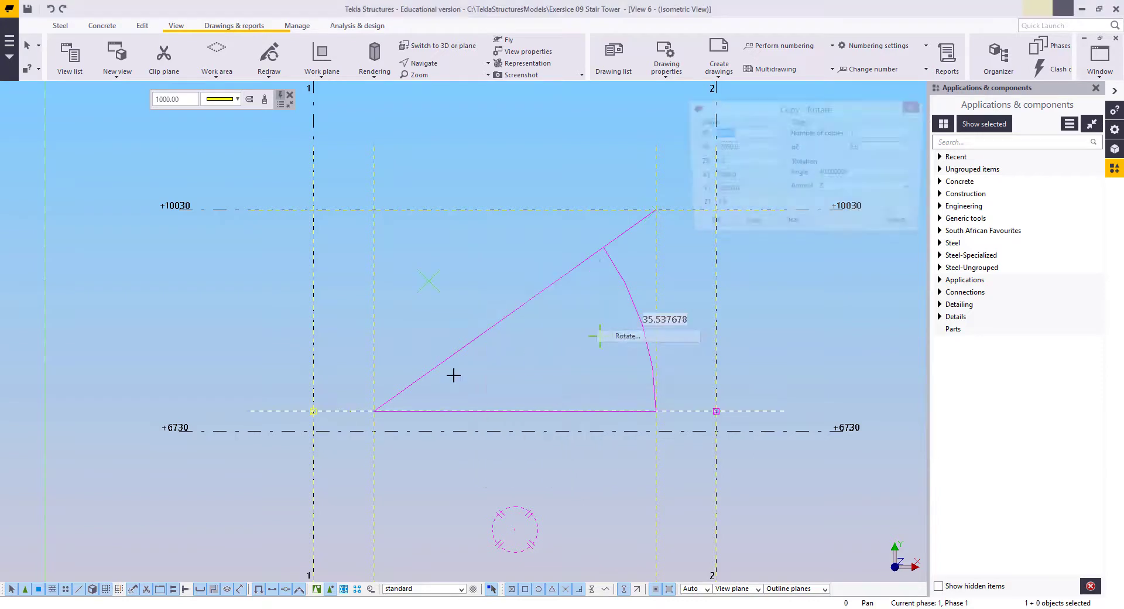
{"action": "left_click", "coordinate": [372, 411]}
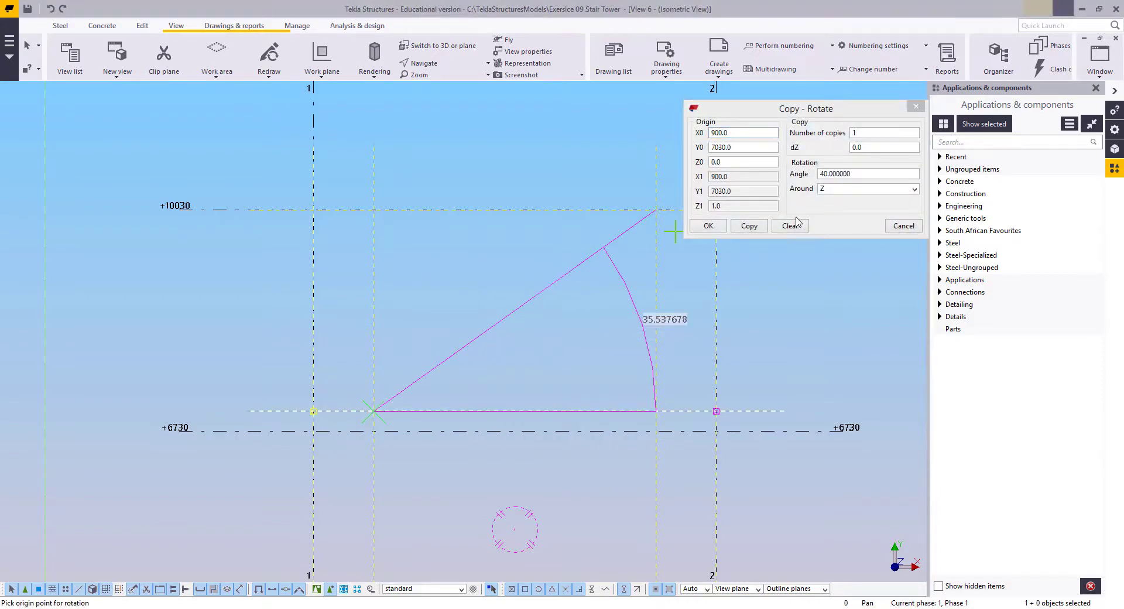
{"action": "left_click", "coordinate": [746, 230]}
{"action": "key", "text": "Escape"}
{"action": "middle_click_drag", "start_coordinate": [585, 271], "coordinate": [565, 268]}
{"action": "middle_click_drag", "start_coordinate": [593, 212], "coordinate": [509, 254]}
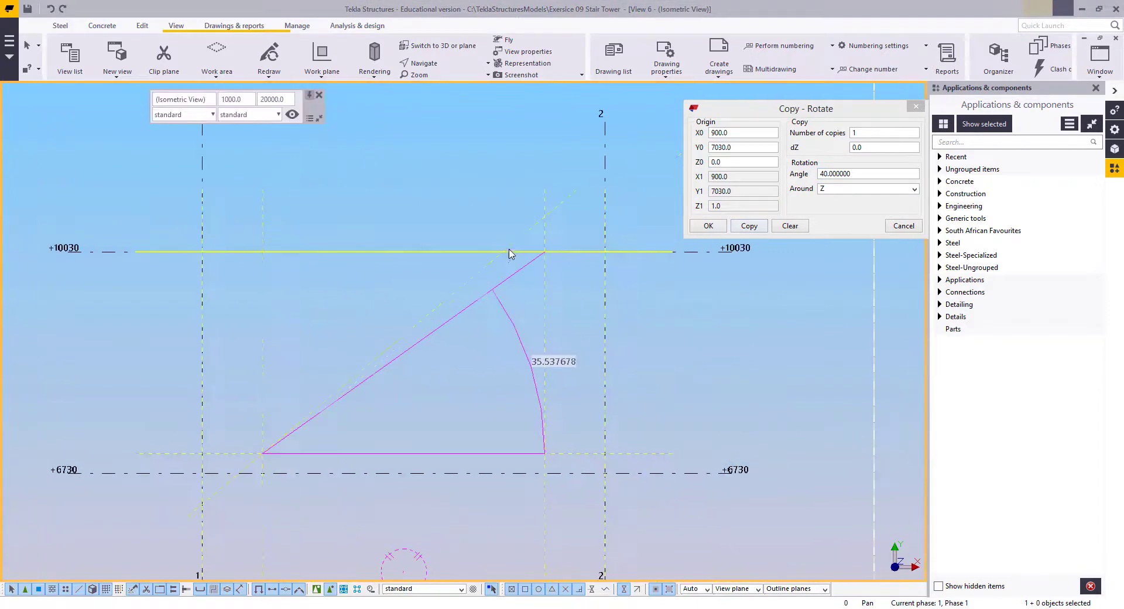
{"action": "left_click", "coordinate": [524, 234]}
{"action": "scroll", "coordinate": [521, 231], "scroll_direction": "up", "scroll_amount": 5}
{"action": "right_click", "coordinate": [525, 234]}
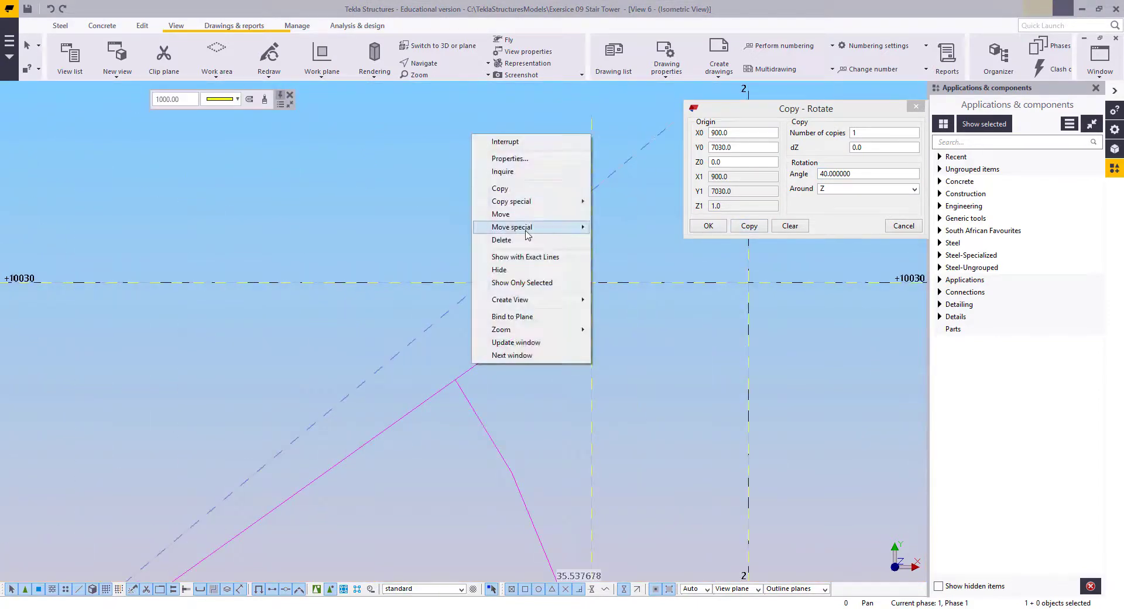
{"action": "left_click", "coordinate": [520, 214]}
{"action": "left_click", "coordinate": [483, 282]}
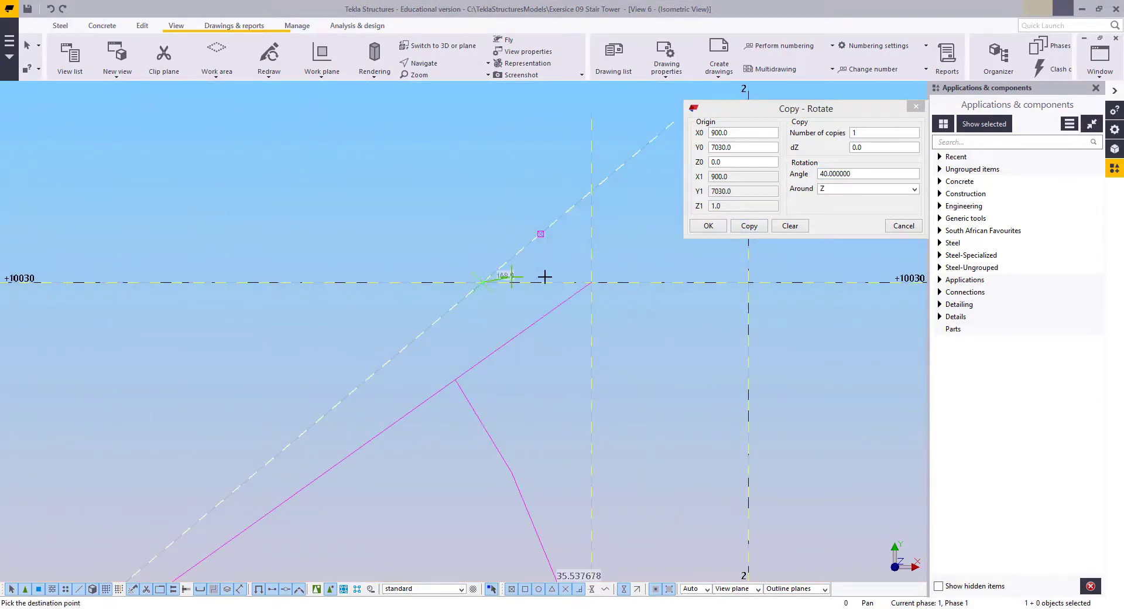
{"action": "scroll", "coordinate": [509, 238], "scroll_direction": "up", "scroll_amount": 4}
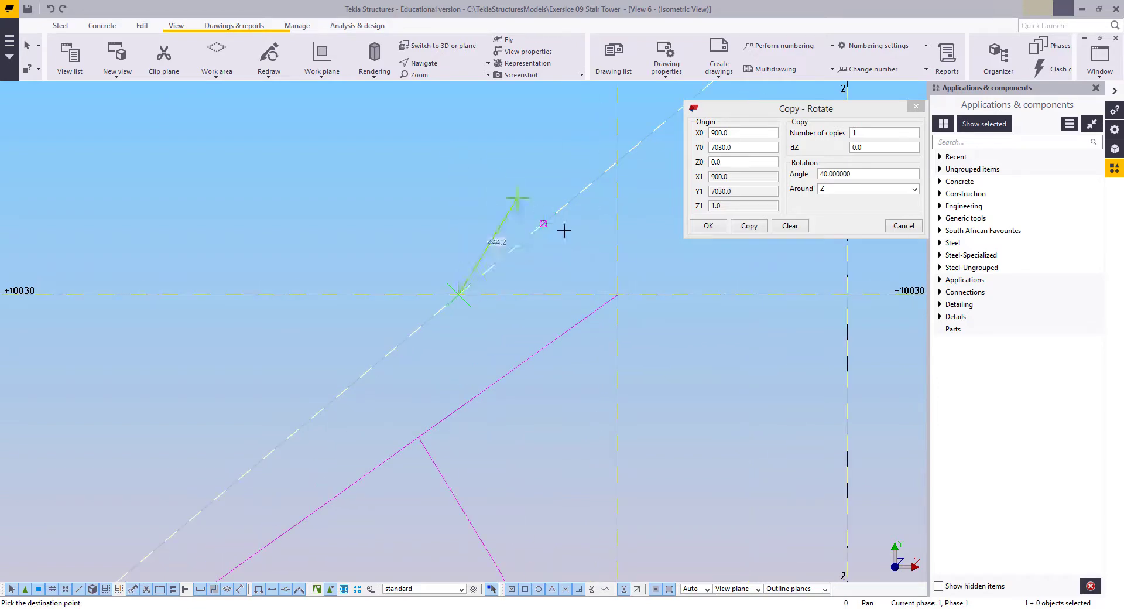
{"action": "right_click", "coordinate": [356, 147]}
{"action": "left_click", "coordinate": [379, 153]}
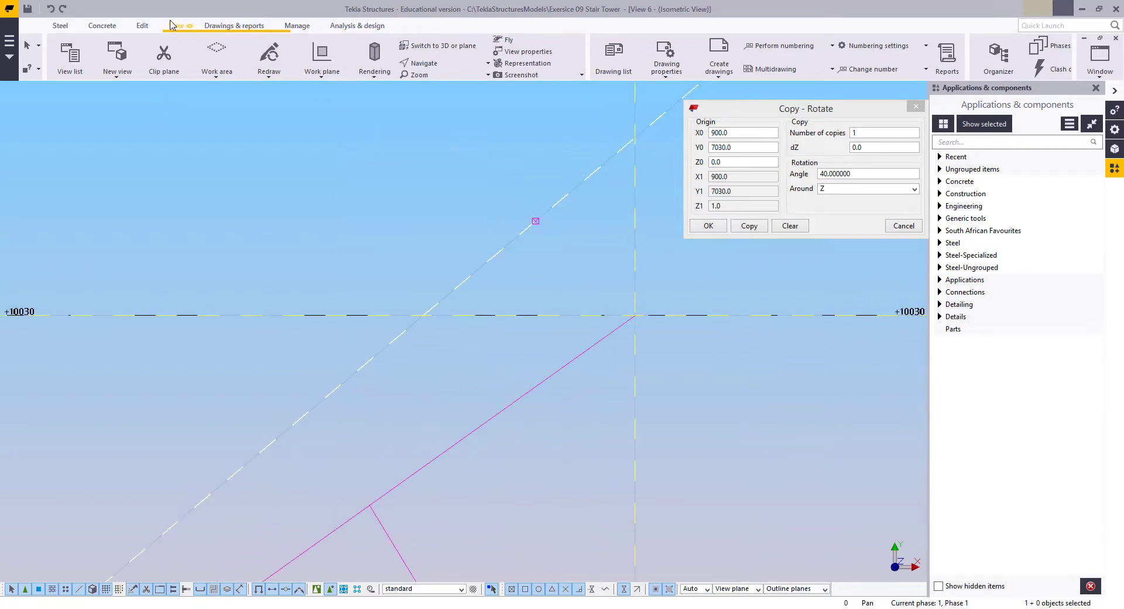
Add one divided line point on level +10030 between the sloped construction line and the inner vertical line near grid 2
{"action": "left_click", "coordinate": [142, 25]}
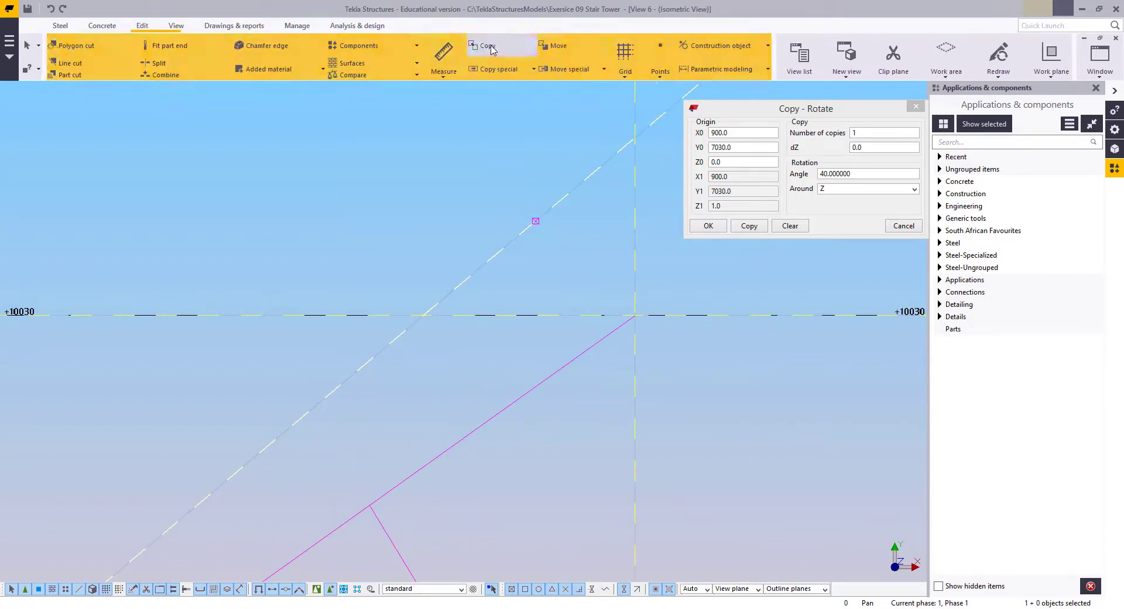
{"action": "left_click", "coordinate": [659, 66]}
{"action": "left_click", "coordinate": [668, 93]}
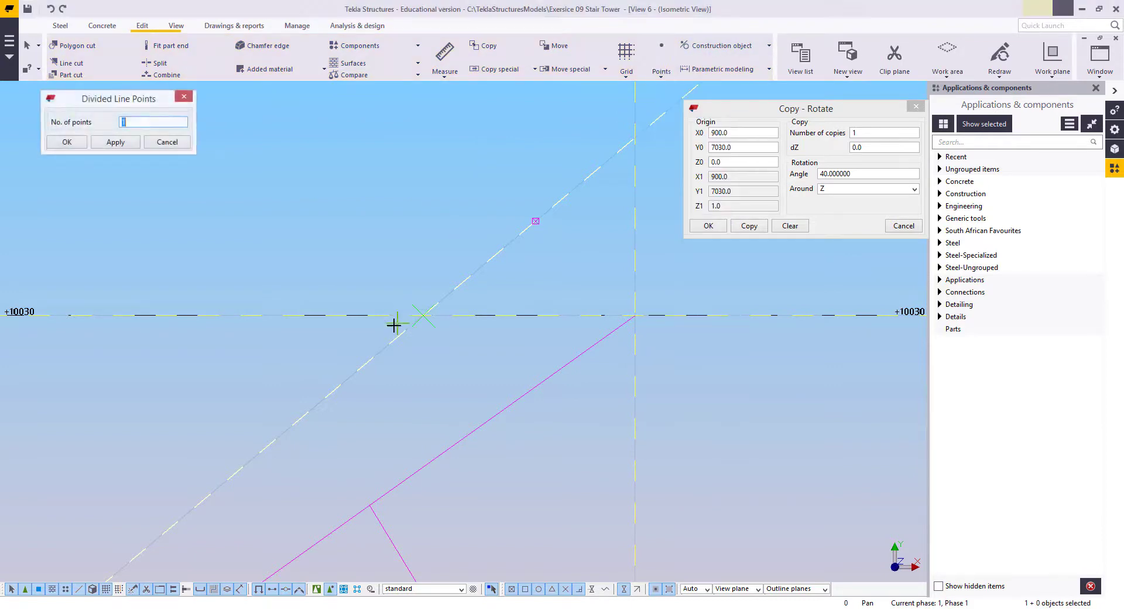
{"action": "left_click", "coordinate": [423, 316]}
{"action": "left_click", "coordinate": [635, 316]}
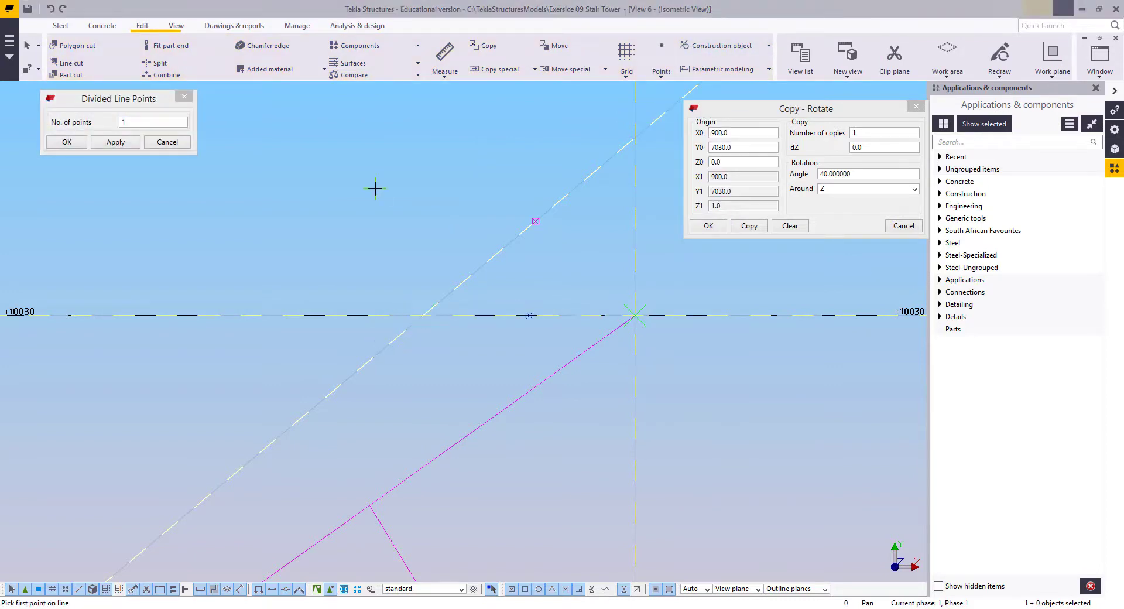
Move the sloped construction line from its intersection with level +10030 to the new division point
{"action": "right_click", "coordinate": [479, 211]}
{"action": "left_click", "coordinate": [498, 293]}
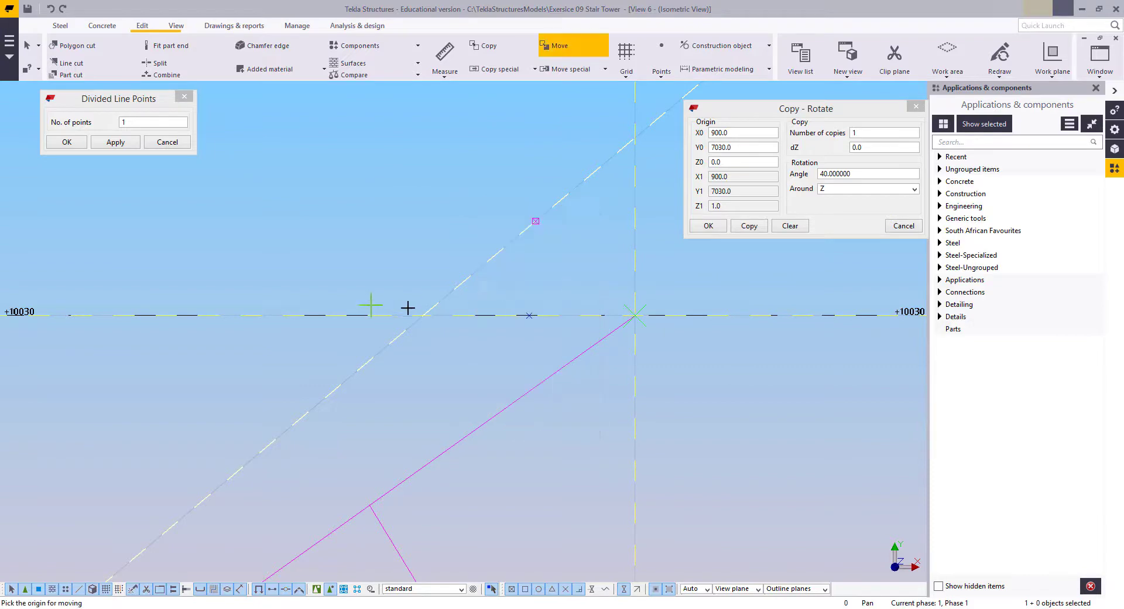
{"action": "left_click", "coordinate": [423, 315]}
{"action": "left_click", "coordinate": [530, 315]}
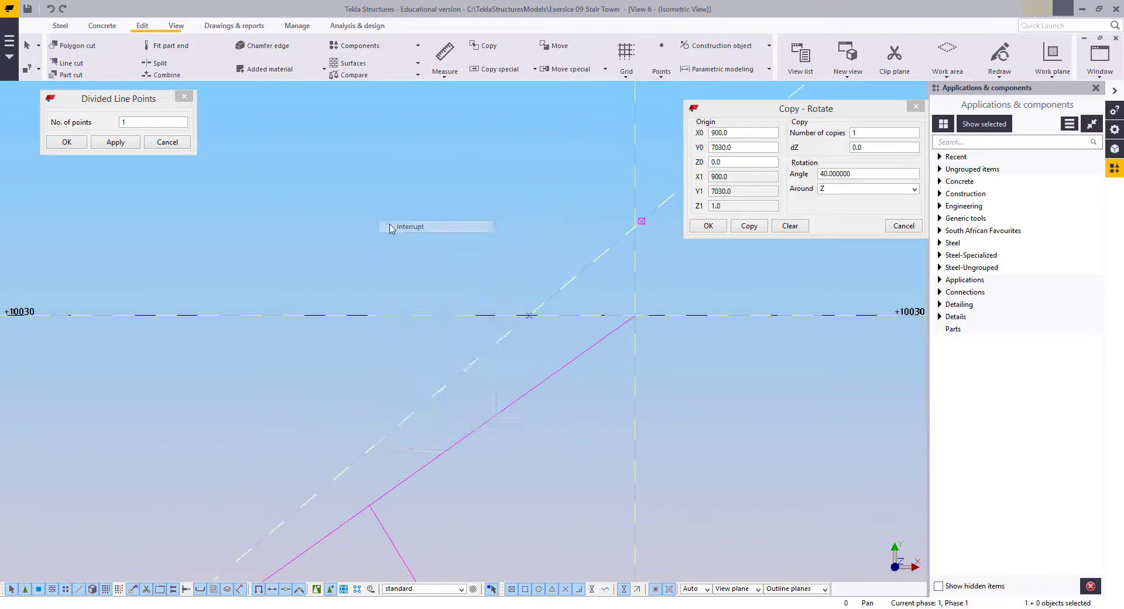
Clear the angle measurement and the division point from the elevation, and close the rotated-copy dialog
{"action": "scroll", "coordinate": [575, 249], "scroll_direction": "down", "scroll_amount": 3}
{"action": "key", "text": "ctrl+p"}
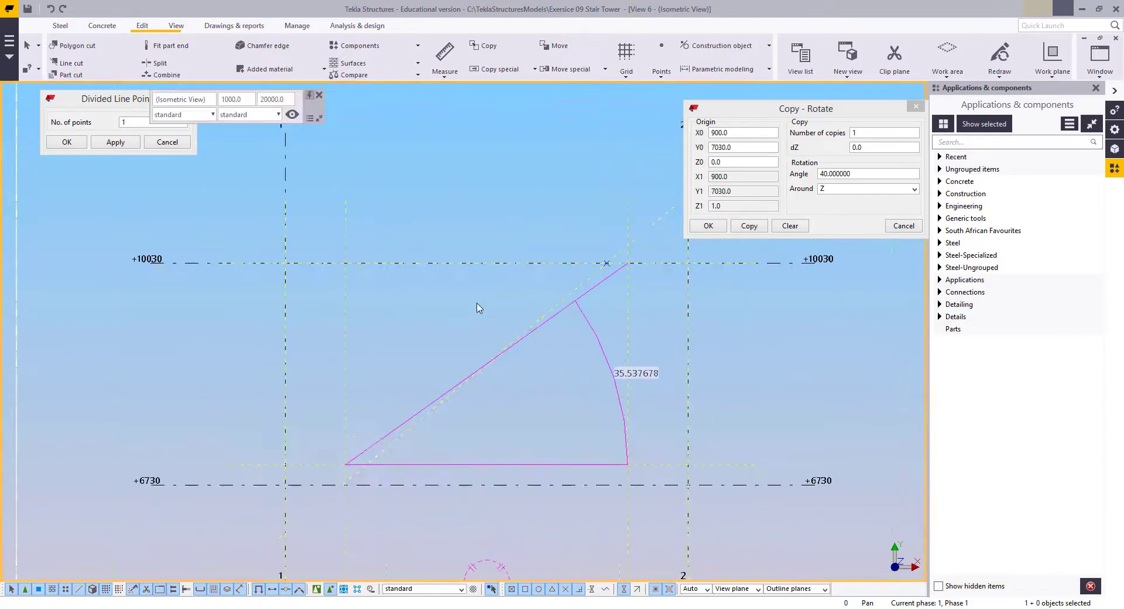
{"action": "right_click", "coordinate": [477, 303]}
{"action": "left_click", "coordinate": [509, 370]}
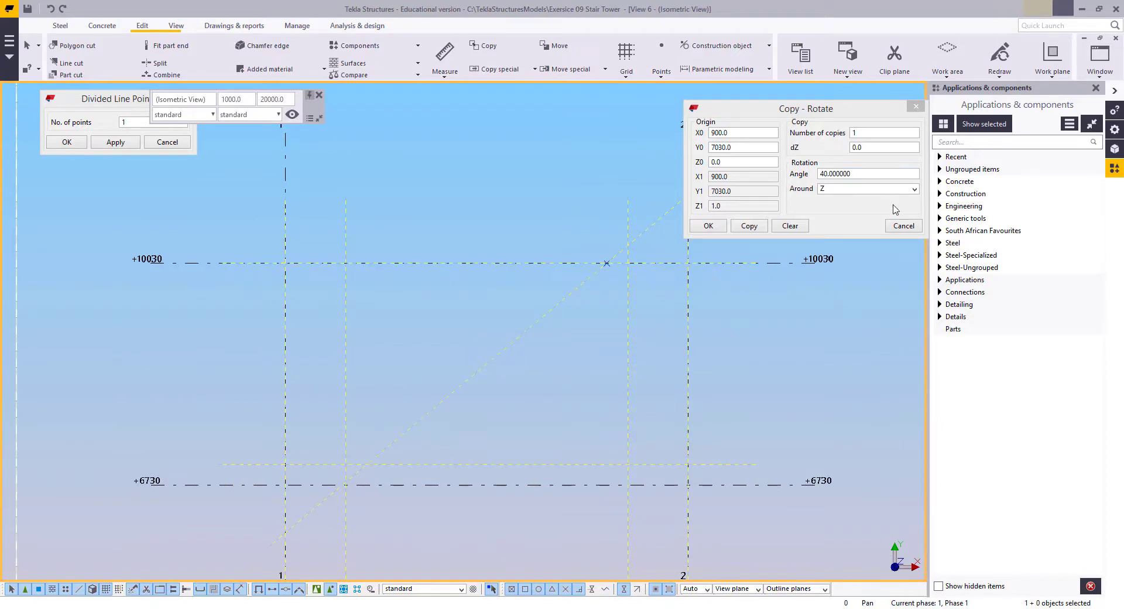
{"action": "left_click", "coordinate": [903, 226]}
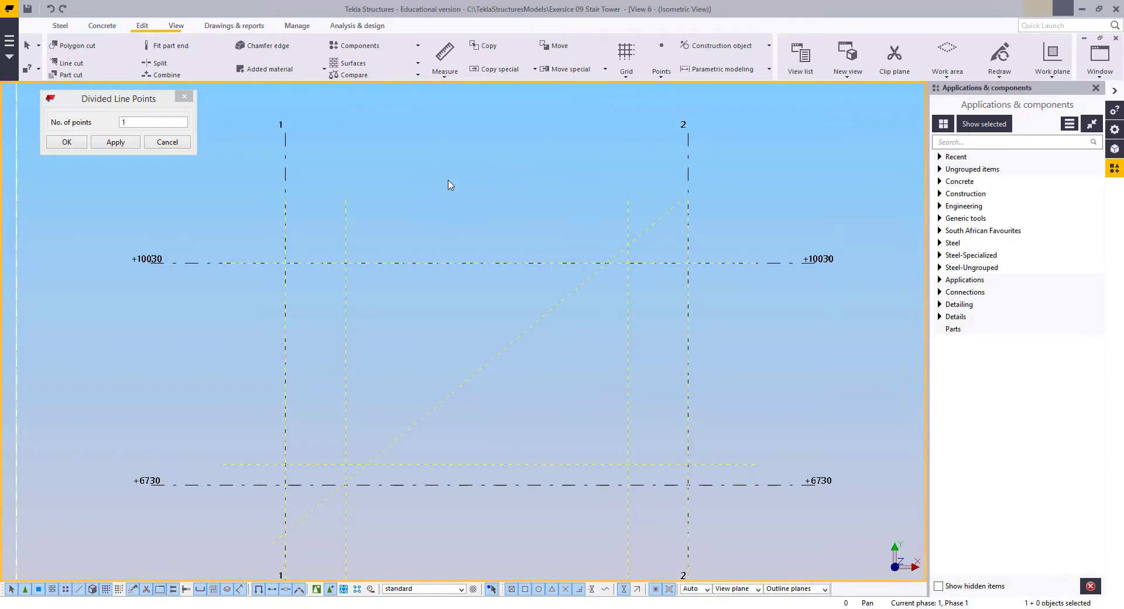
Search the component catalogue for "stair" and open the properties of the Stairs (S71) component
{"action": "scroll", "coordinate": [539, 220], "scroll_direction": "down", "scroll_amount": 3}
{"action": "middle_click_drag", "start_coordinate": [539, 220], "coordinate": [580, 187]}
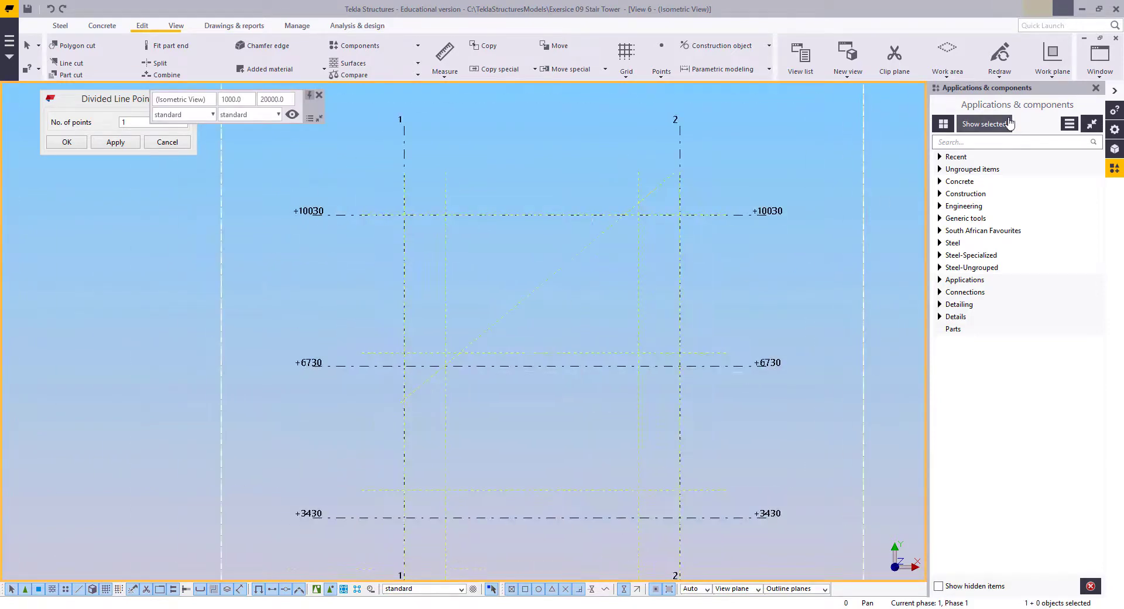
{"action": "left_click", "coordinate": [990, 140]}
{"action": "type", "text": "stair"}
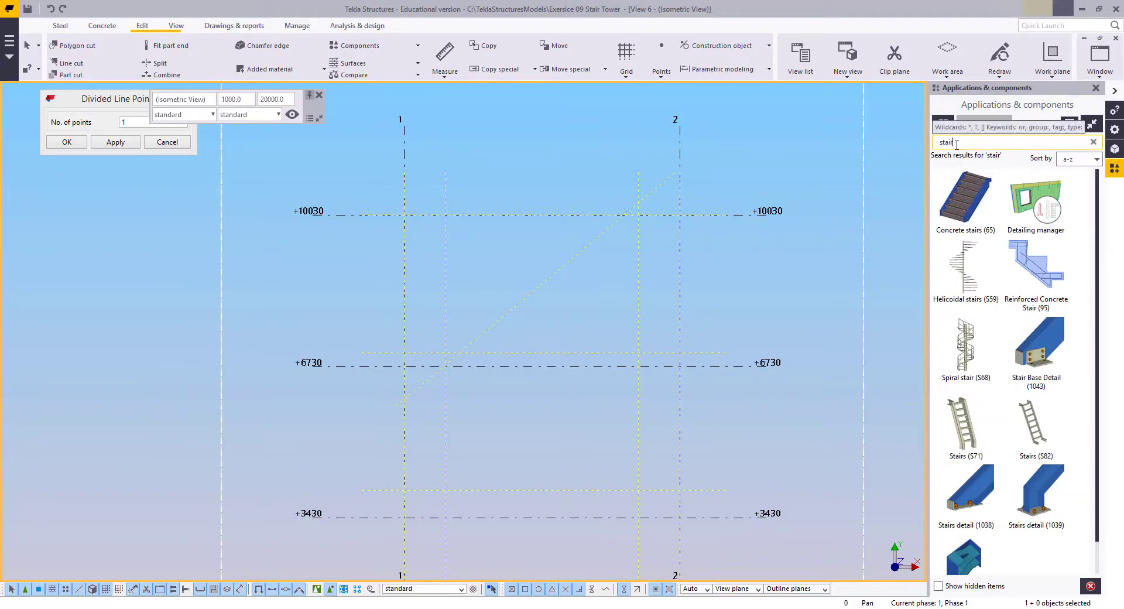
{"action": "left_click", "coordinate": [965, 429]}
{"action": "scroll", "coordinate": [993, 393], "scroll_direction": "down", "scroll_amount": 1}
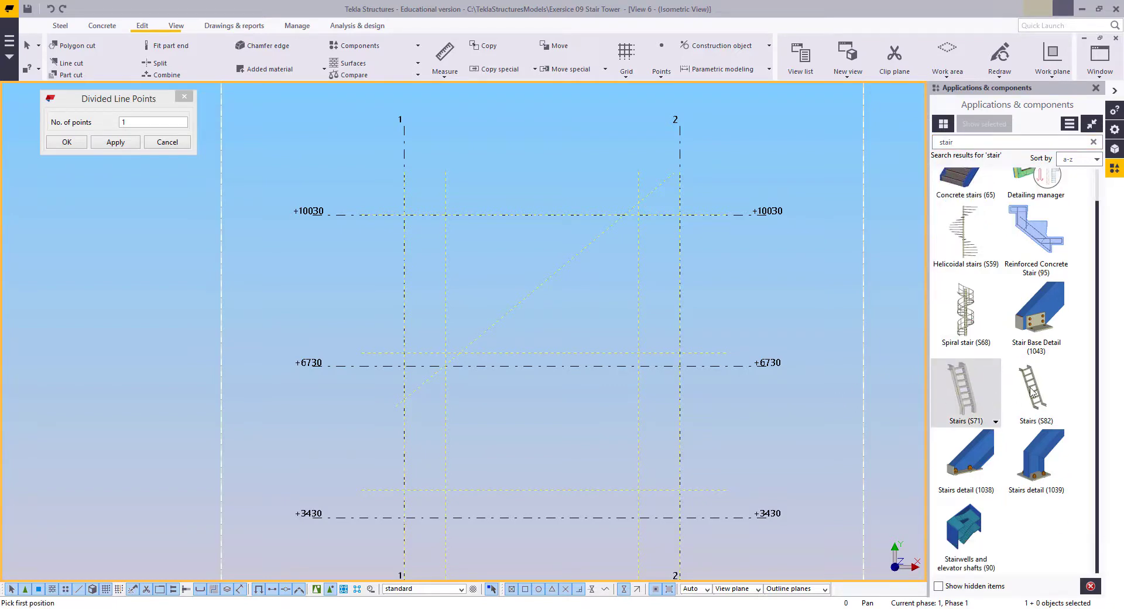
{"action": "double_click", "coordinate": [961, 387]}
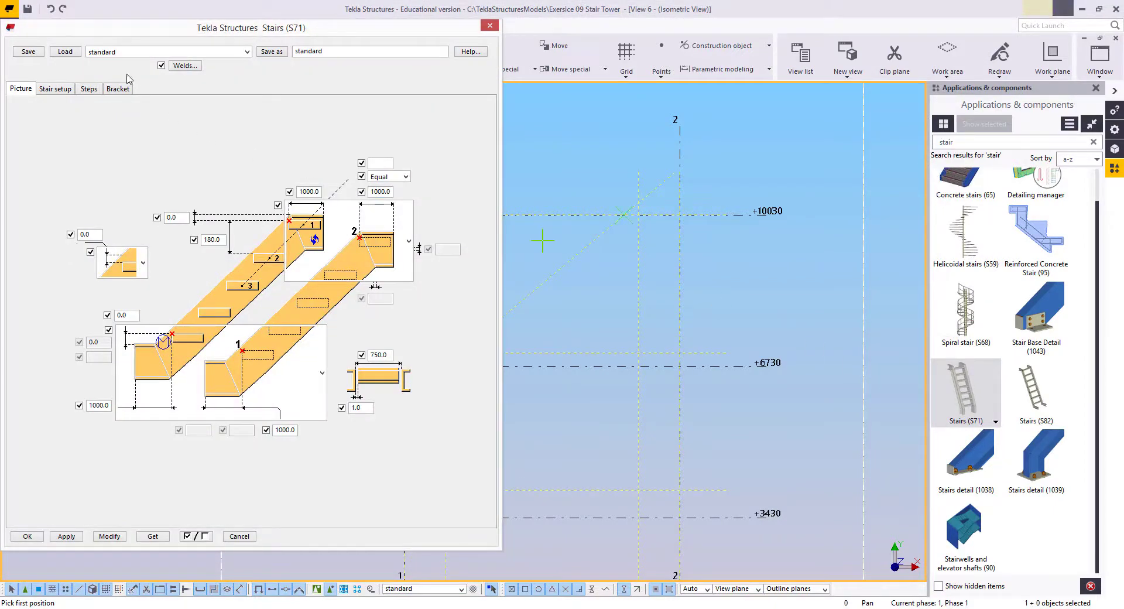
Load the open_grid settings into the Stairs (S71) component and move its dialog clear of the elevation
{"action": "left_click", "coordinate": [124, 53]}
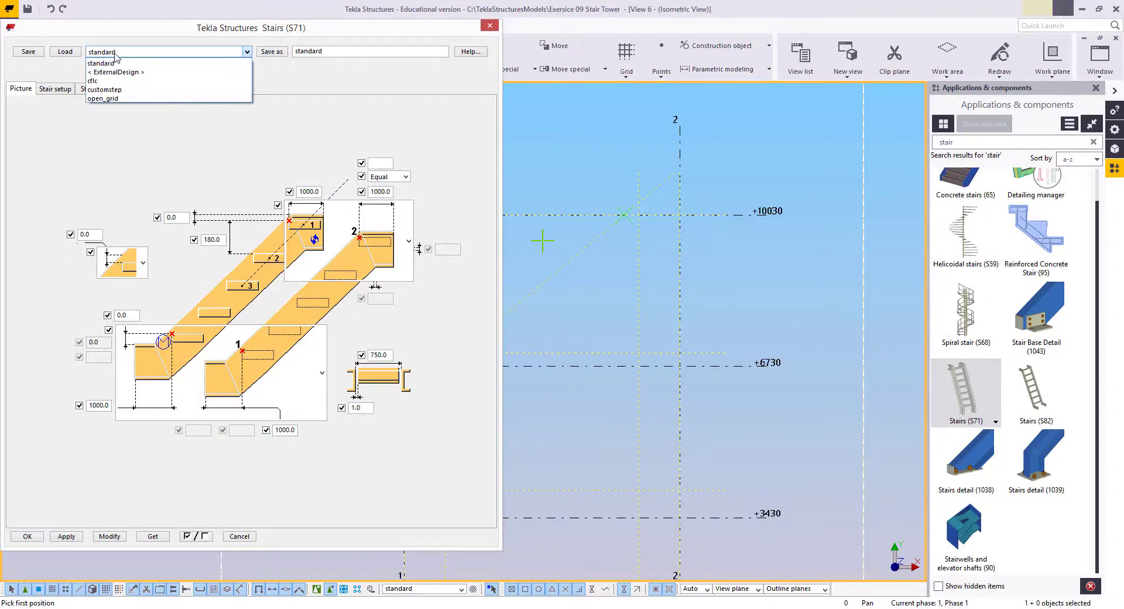
{"action": "left_click", "coordinate": [103, 98]}
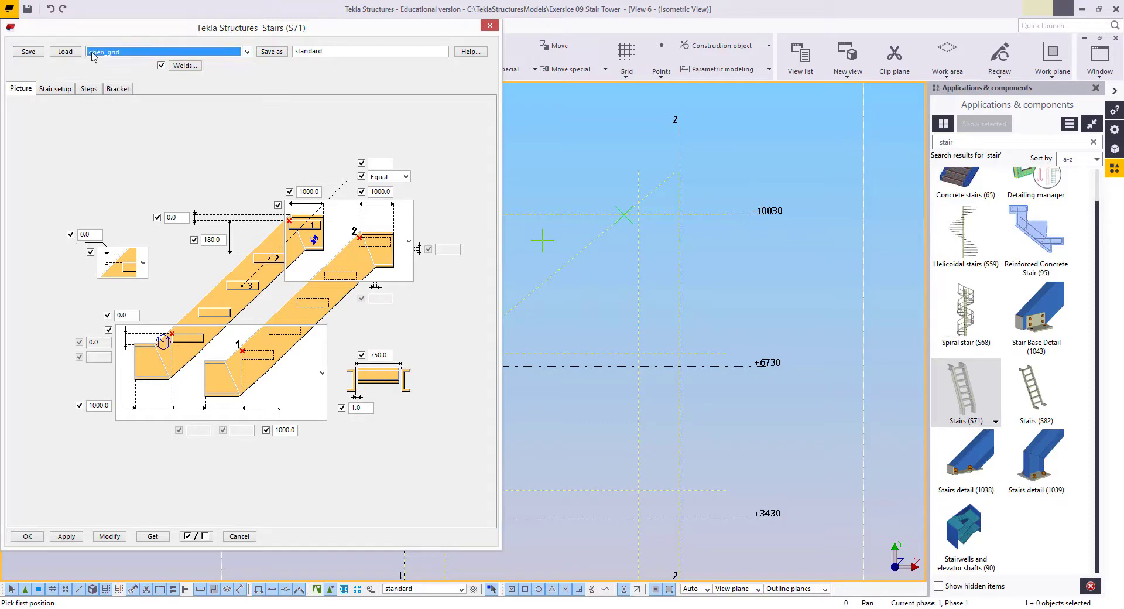
{"action": "left_click", "coordinate": [65, 51]}
{"action": "left_click_drag", "start_coordinate": [92, 29], "coordinate": [550, 41]}
Examine the stair setup's stringer profile and compare it with the C profiles in the profile catalogue, including C178*54
{"action": "middle_click_drag", "start_coordinate": [280, 267], "coordinate": [189, 309]}
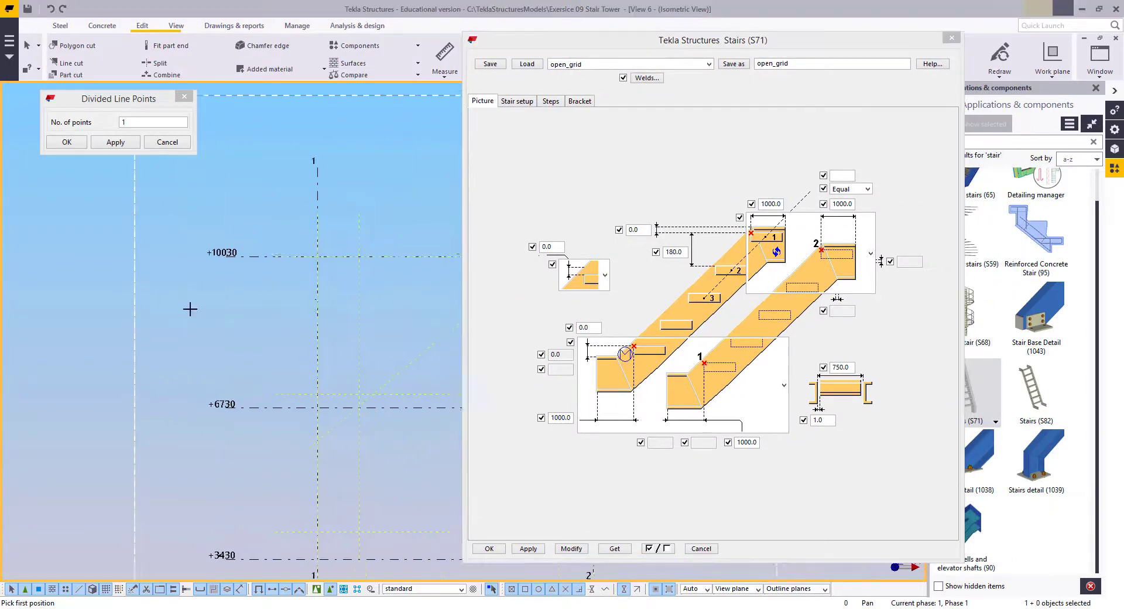
{"action": "middle_click_drag", "start_coordinate": [298, 308], "coordinate": [211, 299]}
{"action": "left_click", "coordinate": [516, 101]}
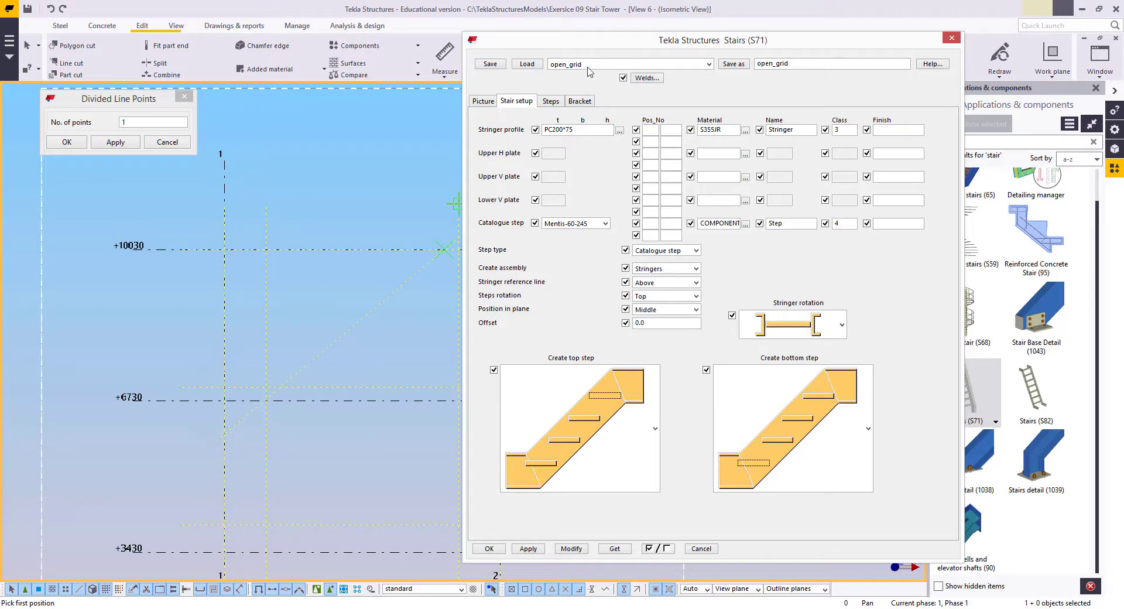
{"action": "left_click_drag", "start_coordinate": [578, 127], "coordinate": [518, 127]}
{"action": "left_click", "coordinate": [619, 130]}
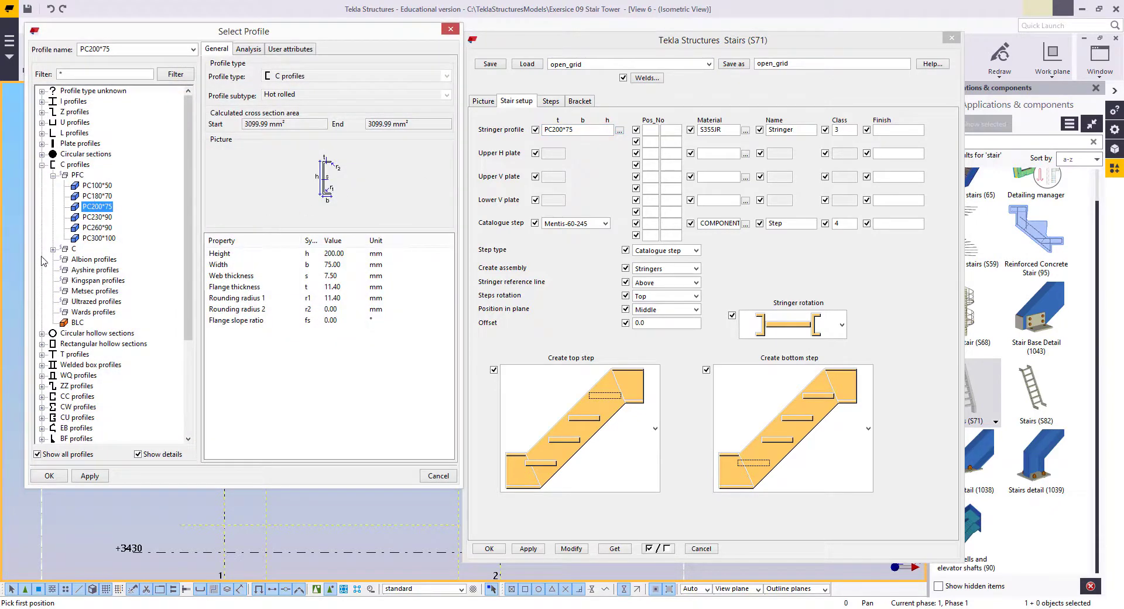
{"action": "left_click", "coordinate": [53, 249]}
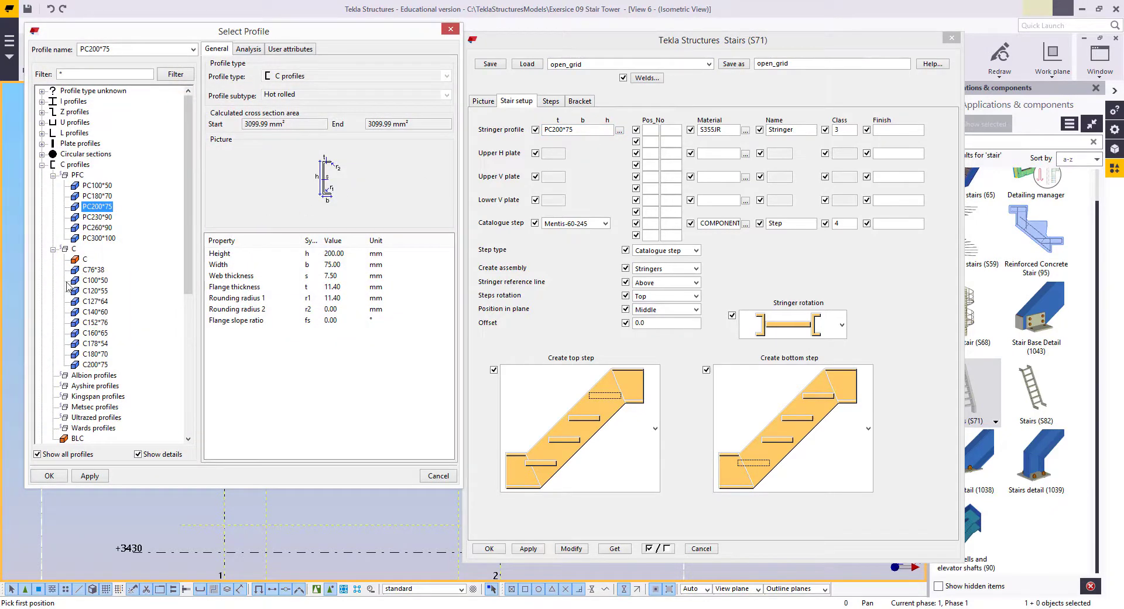
{"action": "left_click", "coordinate": [96, 343]}
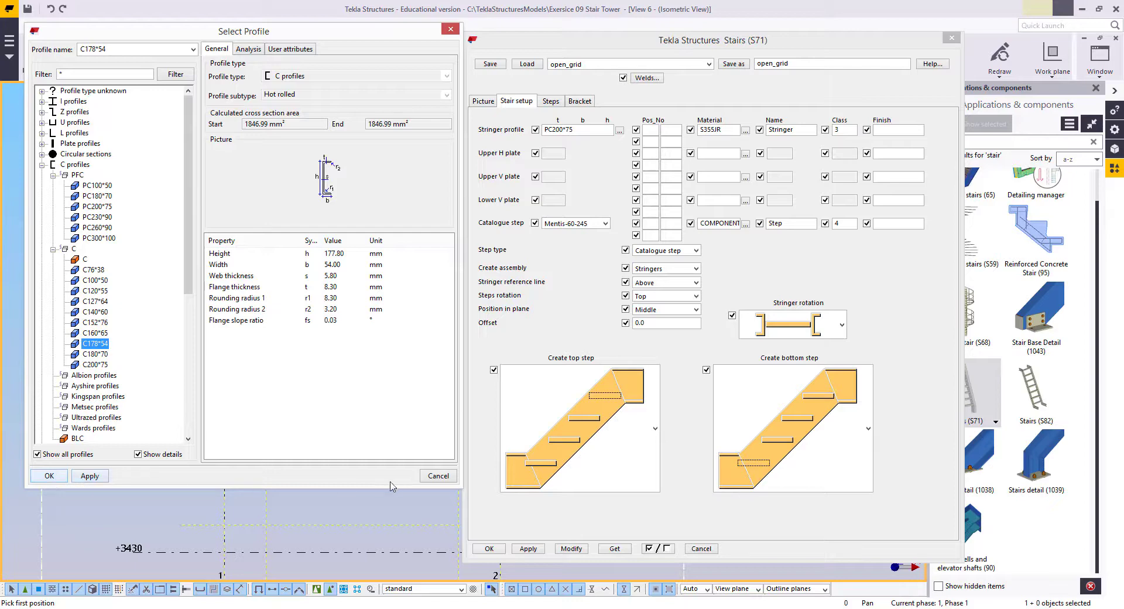
{"action": "left_click", "coordinate": [431, 479]}
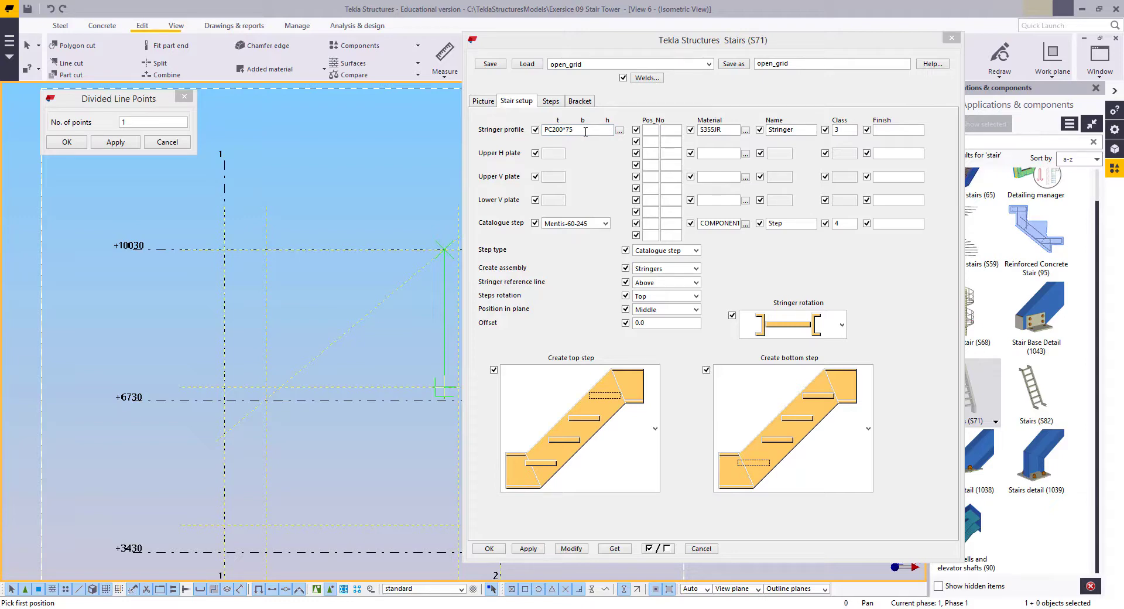
Accept the stair settings and place the stair along the sloped line, from the horizontal construction line above +6730 up to level +10030
{"action": "left_click", "coordinate": [483, 102]}
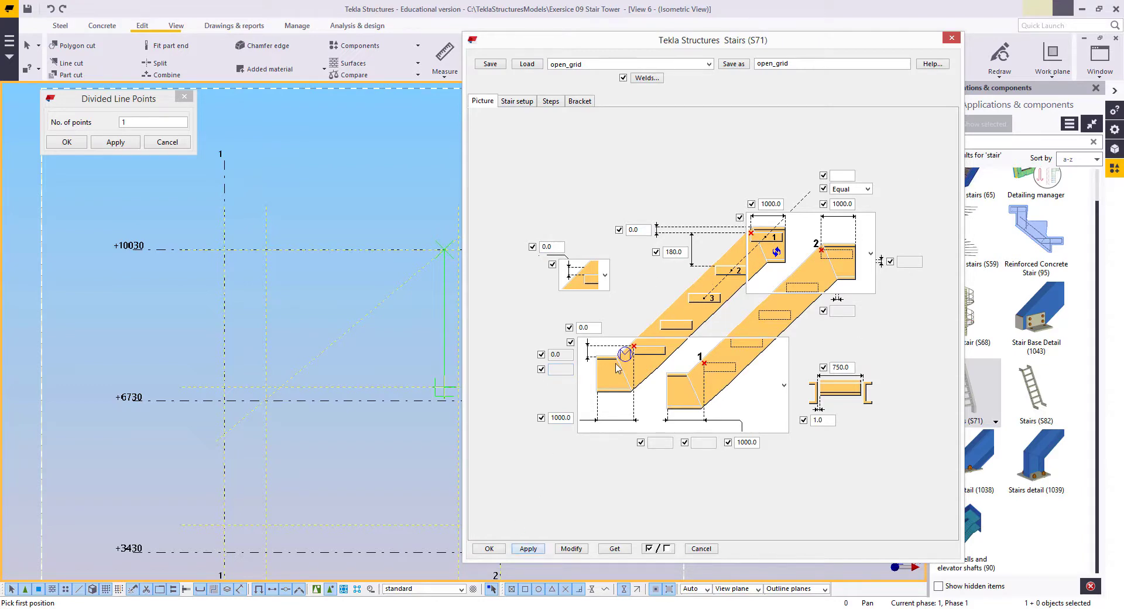
{"action": "left_click", "coordinate": [490, 549]}
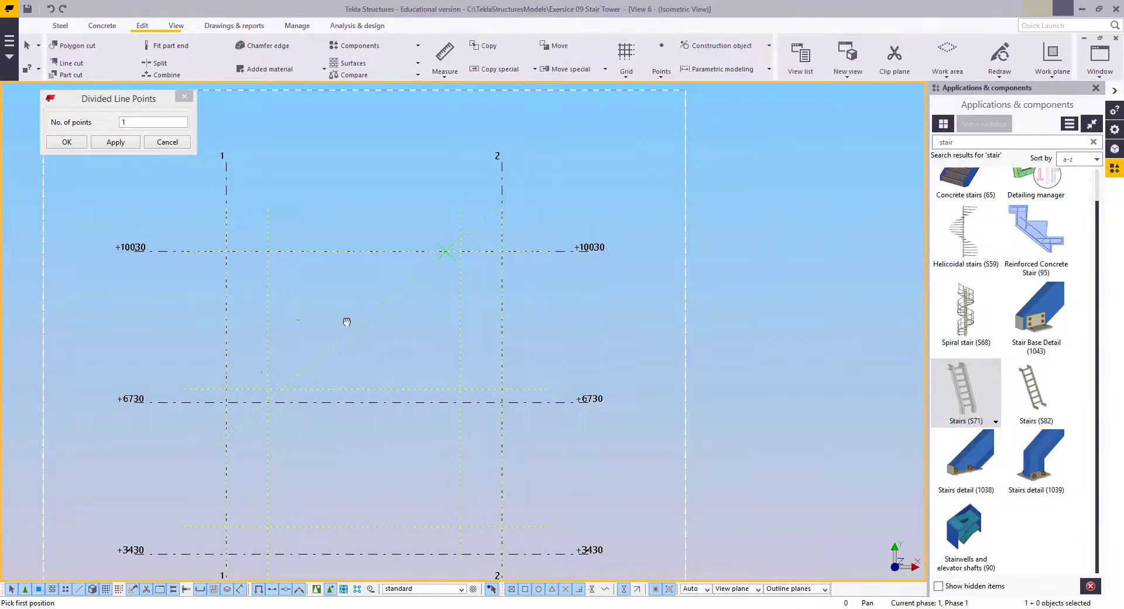
{"action": "left_click", "coordinate": [324, 386]}
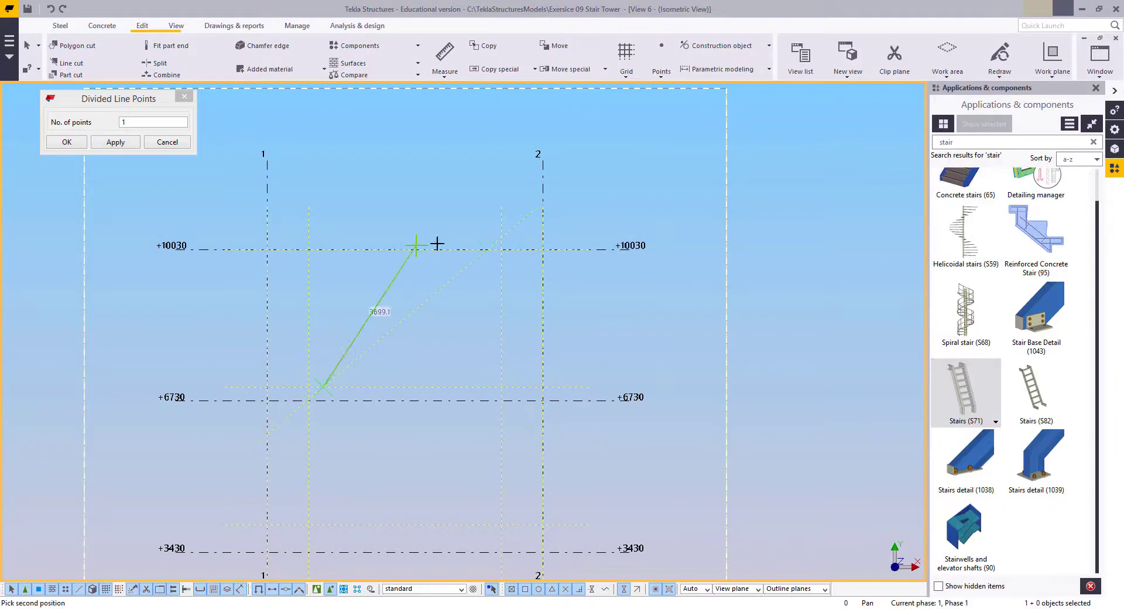
{"action": "left_click", "coordinate": [487, 250]}
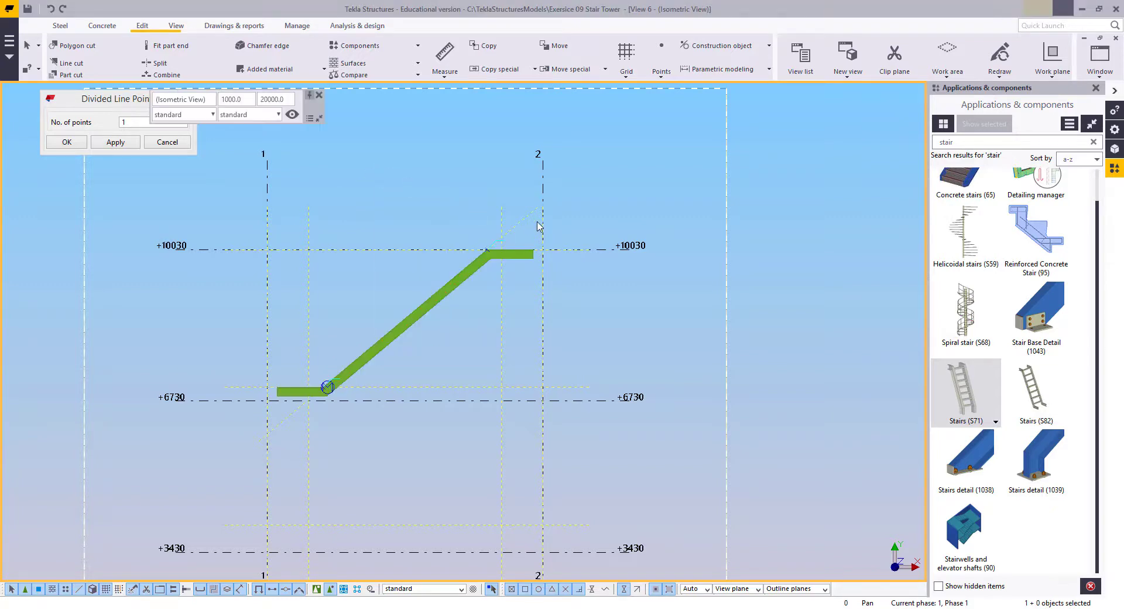
Switch to View 1 - Isometric View and examine the placed stair's stringers and steps beside the tower
{"action": "left_click", "coordinate": [1100, 58]}
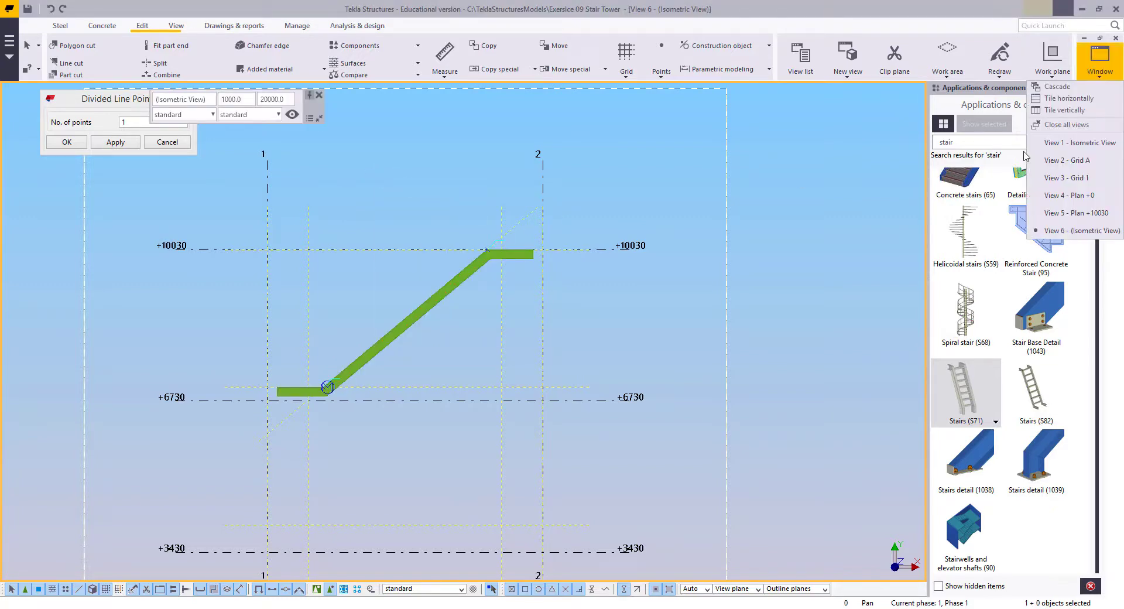
{"action": "left_click", "coordinate": [1054, 142]}
{"action": "scroll", "coordinate": [574, 317], "scroll_direction": "down", "scroll_amount": 5}
{"action": "middle_click_drag", "start_coordinate": [574, 317], "coordinate": [539, 355], "text": "ctrl"}
{"action": "scroll", "coordinate": [559, 233], "scroll_direction": "up", "scroll_amount": 2}
{"action": "scroll", "coordinate": [536, 346], "scroll_direction": "up", "scroll_amount": 1}
{"action": "scroll", "coordinate": [502, 445], "scroll_direction": "up", "scroll_amount": 3}
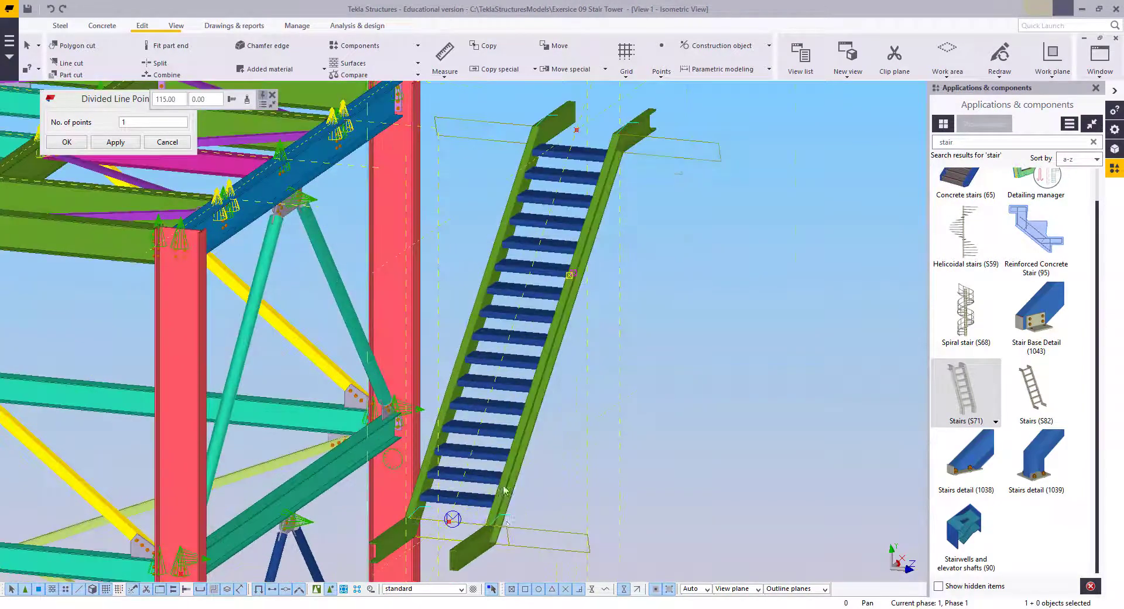
{"action": "middle_click_drag", "start_coordinate": [570, 432], "coordinate": [606, 362]}
{"action": "scroll", "coordinate": [607, 345], "scroll_direction": "down", "scroll_amount": 2}
{"action": "key", "text": "v"}
{"action": "left_click", "coordinate": [571, 304]}
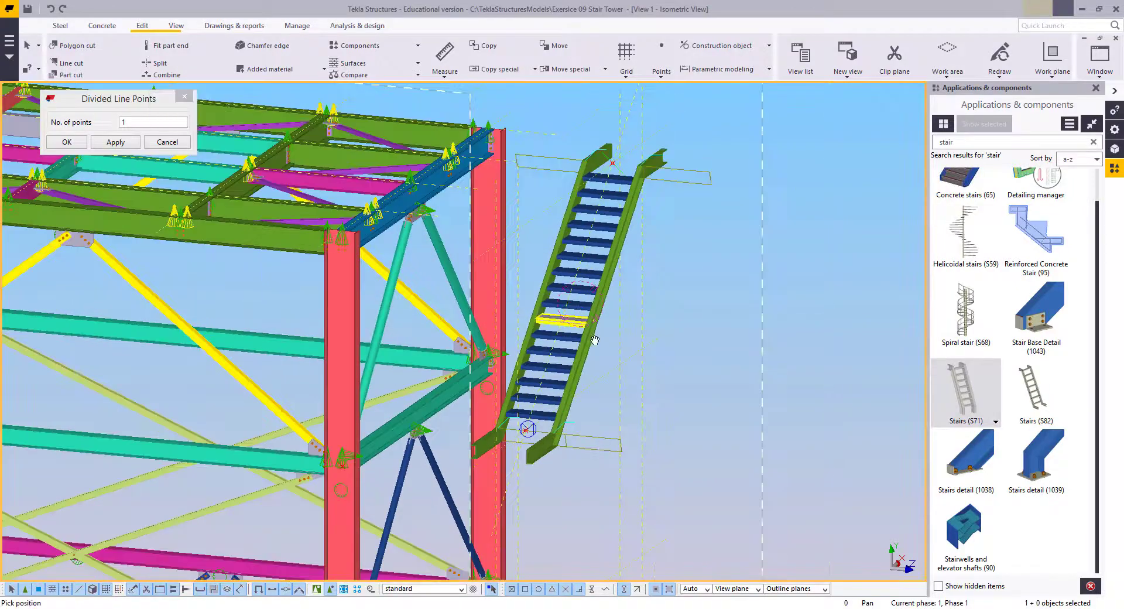
{"action": "middle_click_drag", "start_coordinate": [570, 304], "coordinate": [639, 326], "text": "ctrl"}
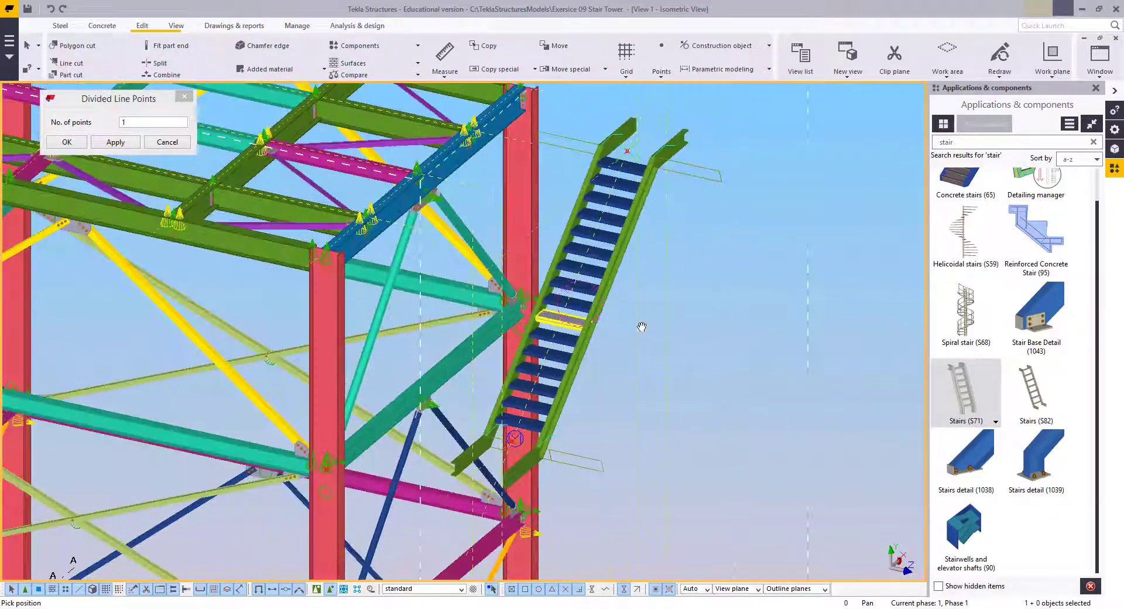
In plan, move the stair from grid B1 towards grid B so its nearest stringer's inner face lies on the adjacent construction line
{"action": "right_click", "coordinate": [640, 326]}
{"action": "left_click", "coordinate": [656, 336]}
{"action": "key", "text": "ctrl+p"}
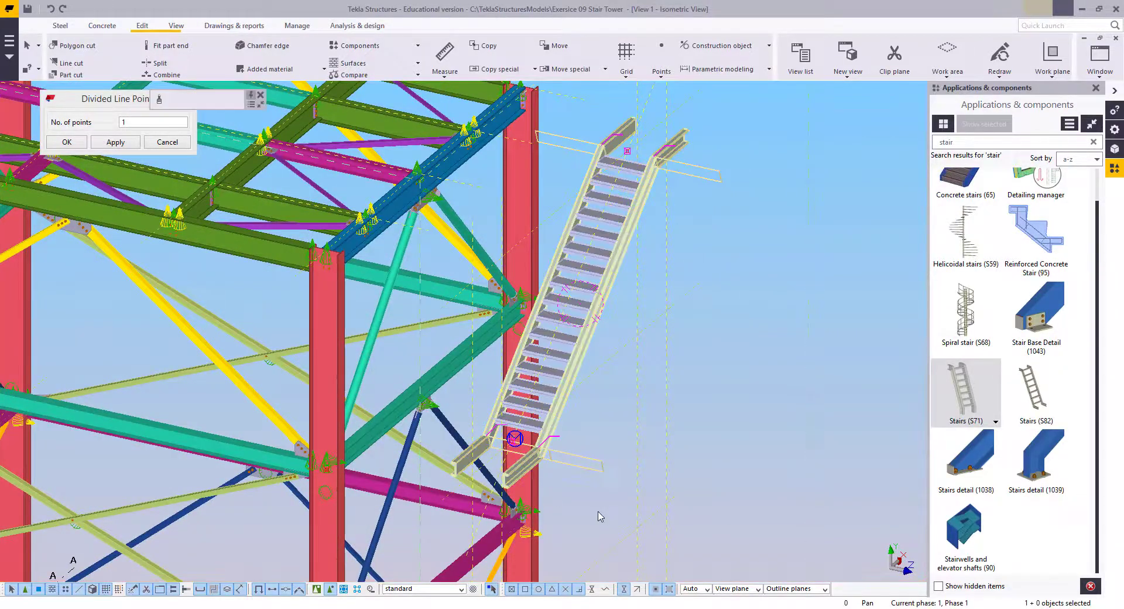
{"action": "scroll", "coordinate": [659, 394], "scroll_direction": "up", "scroll_amount": 5}
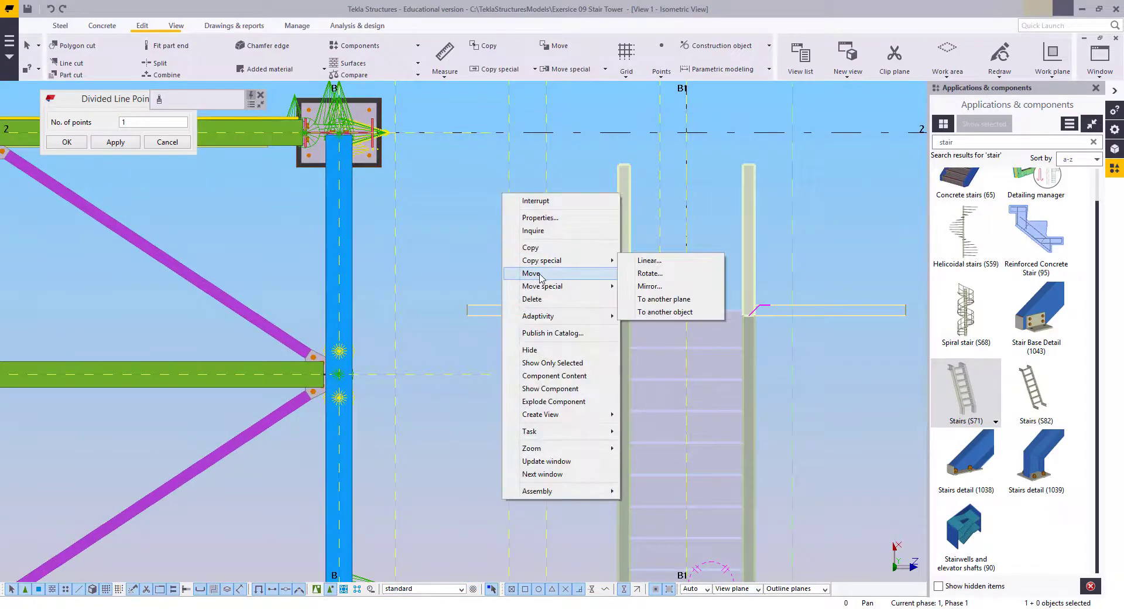
{"action": "left_click", "coordinate": [527, 271]}
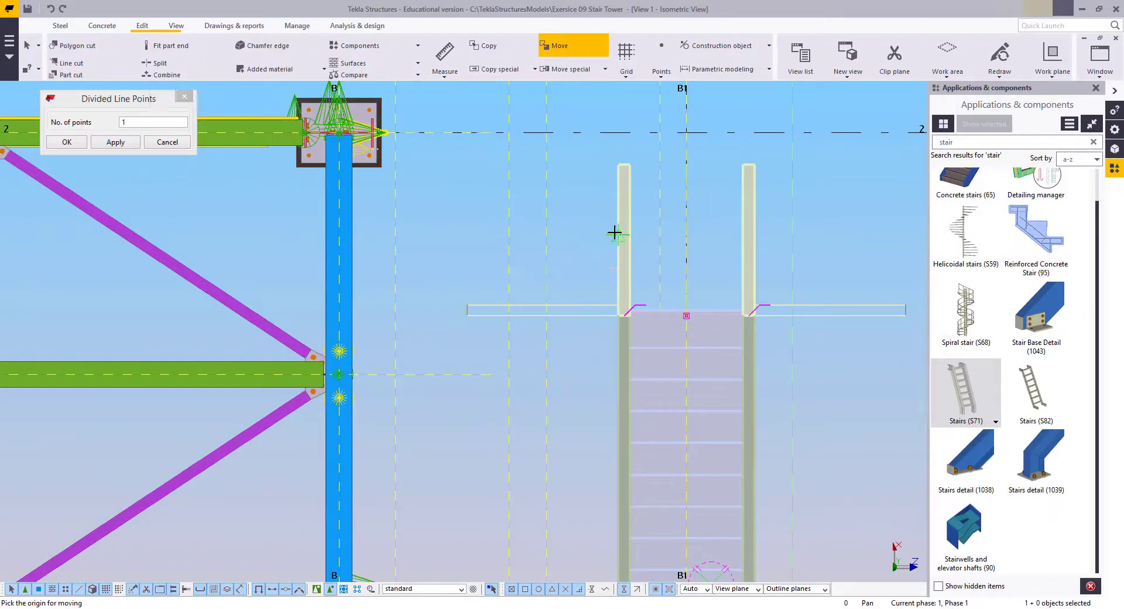
{"action": "left_click", "coordinate": [396, 234]}
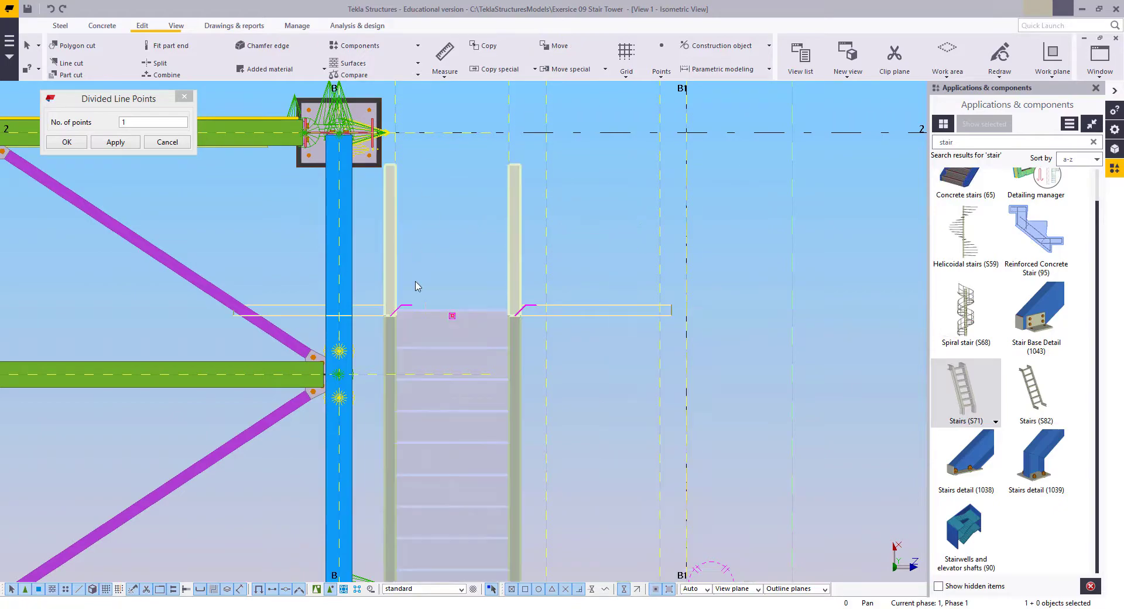
Examine in 3D how the moved stair's upper end meets the tower's top beam and column
{"action": "scroll", "coordinate": [445, 235], "scroll_direction": "down", "scroll_amount": 4}
{"action": "middle_click_drag", "start_coordinate": [477, 327], "coordinate": [507, 234]}
{"action": "scroll", "coordinate": [507, 234], "scroll_direction": "down", "scroll_amount": 3}
{"action": "middle_click_drag", "start_coordinate": [603, 351], "coordinate": [589, 214], "text": "ctrl"}
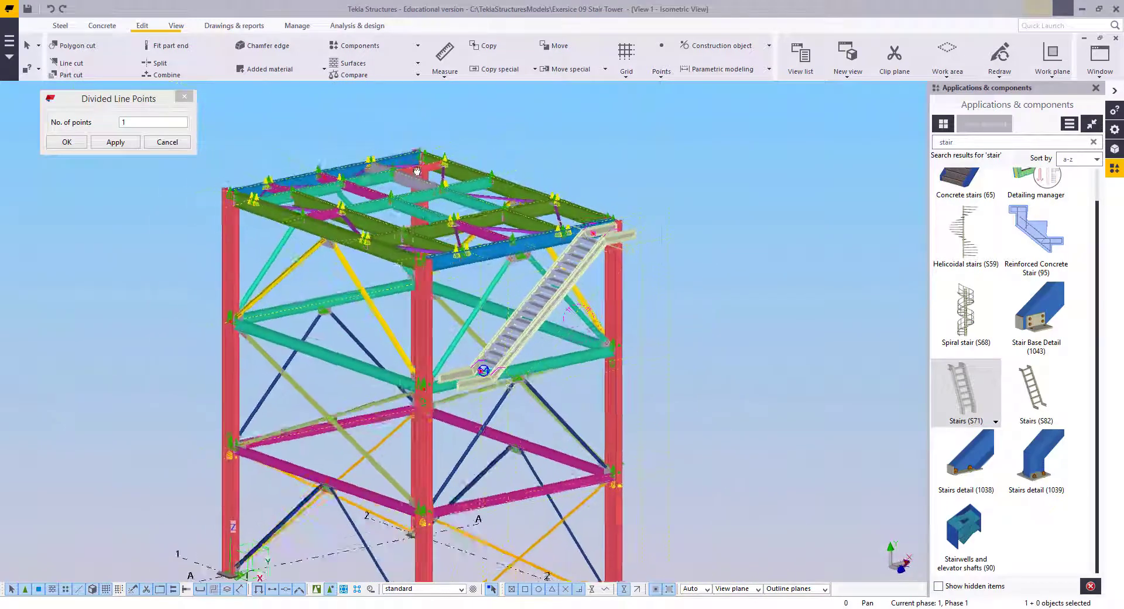
{"action": "scroll", "coordinate": [588, 214], "scroll_direction": "up", "scroll_amount": 1}
{"action": "scroll", "coordinate": [589, 213], "scroll_direction": "up", "scroll_amount": 3}
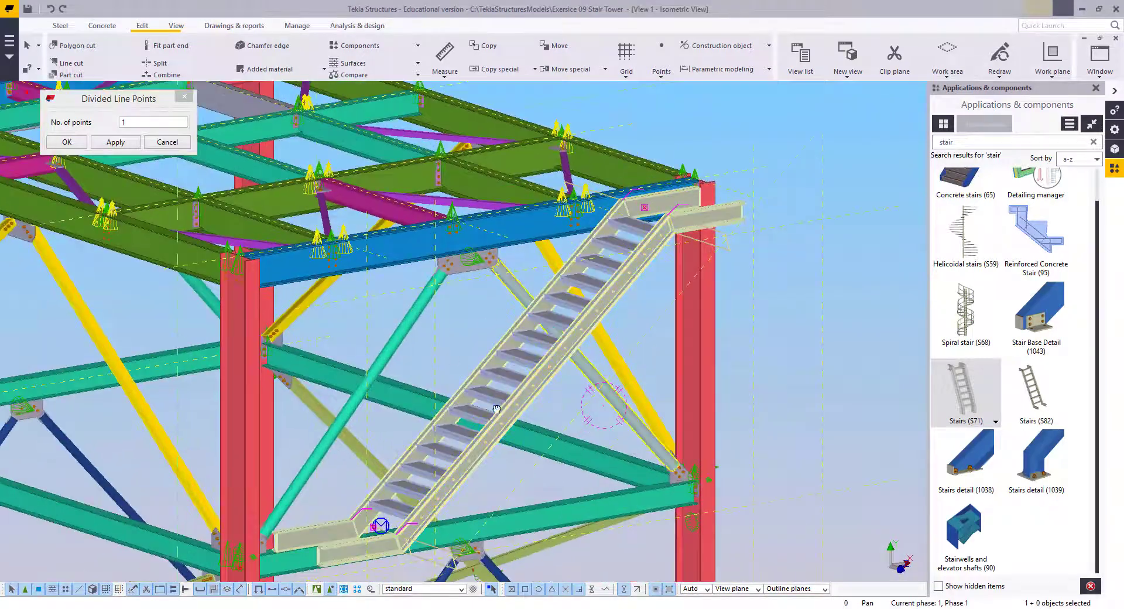
{"action": "scroll", "coordinate": [627, 356], "scroll_direction": "up", "scroll_amount": 2}
{"action": "scroll", "coordinate": [627, 355], "scroll_direction": "up", "scroll_amount": 2}
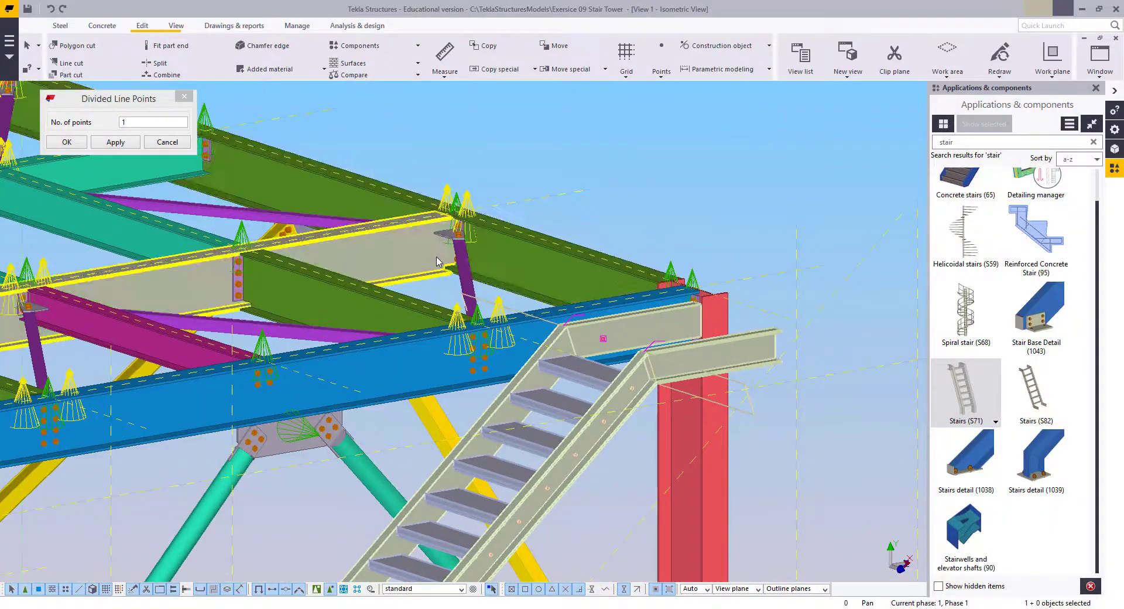
Set the work plane parallel to the isometric view's plane
{"action": "scroll", "coordinate": [627, 284], "scroll_direction": "down", "scroll_amount": 4}
{"action": "middle_click_drag", "start_coordinate": [632, 223], "coordinate": [531, 268], "text": "ctrl"}
{"action": "scroll", "coordinate": [588, 326], "scroll_direction": "down", "scroll_amount": 3}
{"action": "scroll", "coordinate": [588, 325], "scroll_direction": "down", "scroll_amount": 1}
{"action": "middle_click_drag", "start_coordinate": [556, 316], "coordinate": [628, 274], "text": "ctrl"}
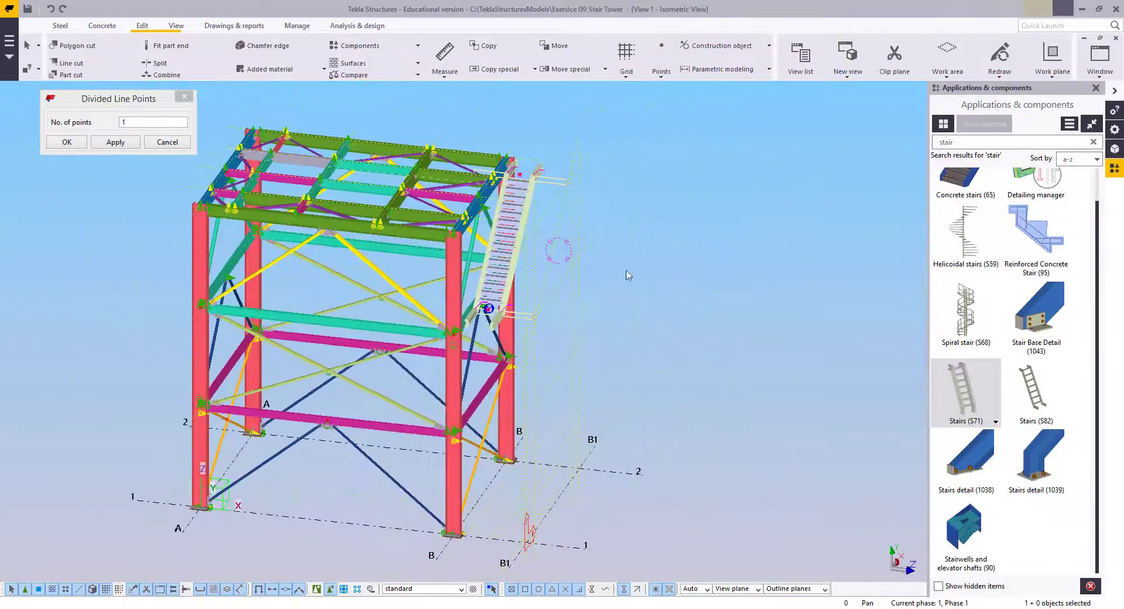
{"action": "middle_click_drag", "start_coordinate": [556, 262], "coordinate": [554, 316]}
{"action": "right_click", "coordinate": [627, 183]}
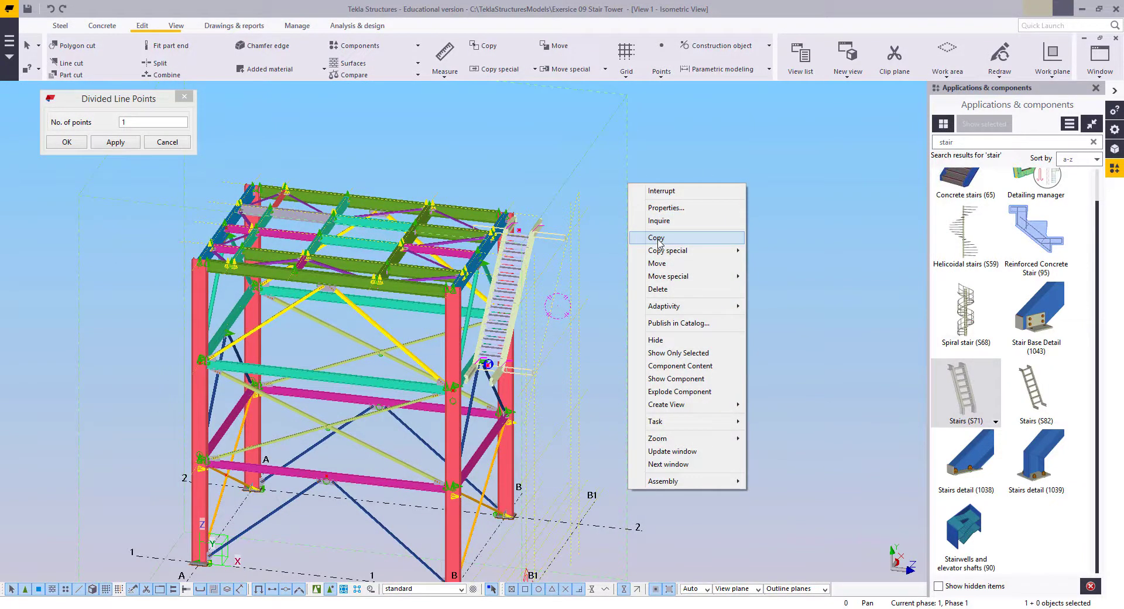
{"action": "mouse_move", "coordinate": [671, 281]}
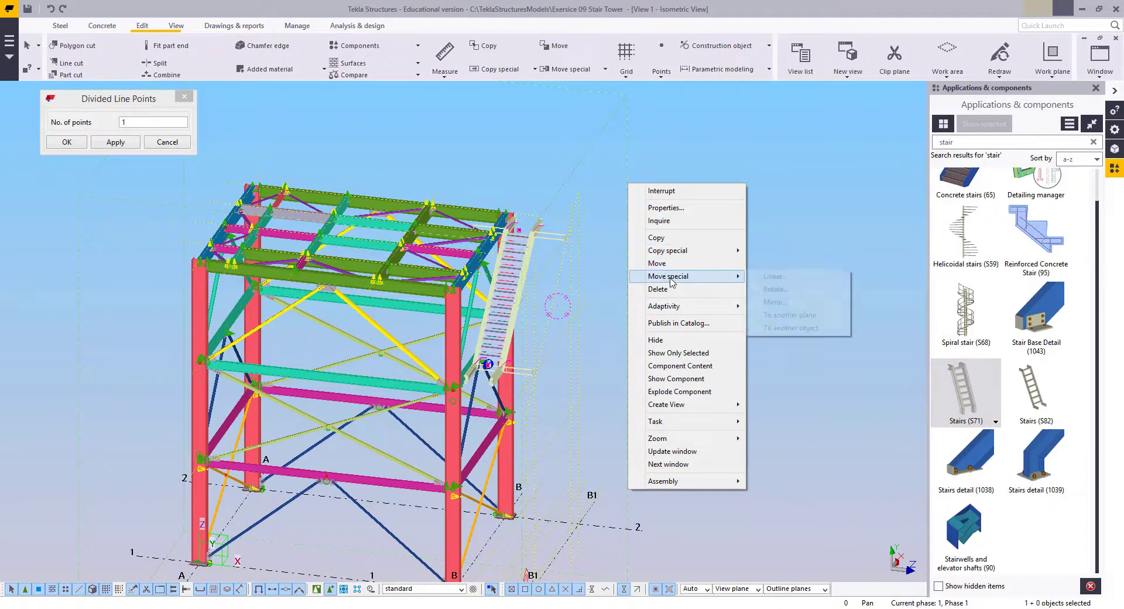
{"action": "left_click", "coordinate": [361, 4]}
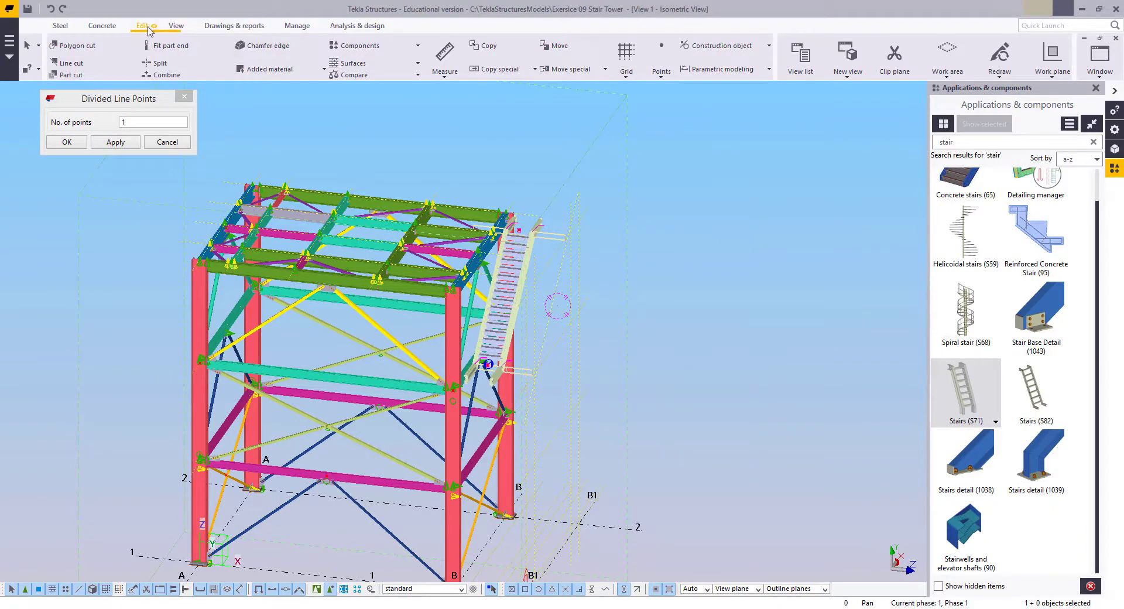
{"action": "left_click", "coordinate": [446, 73]}
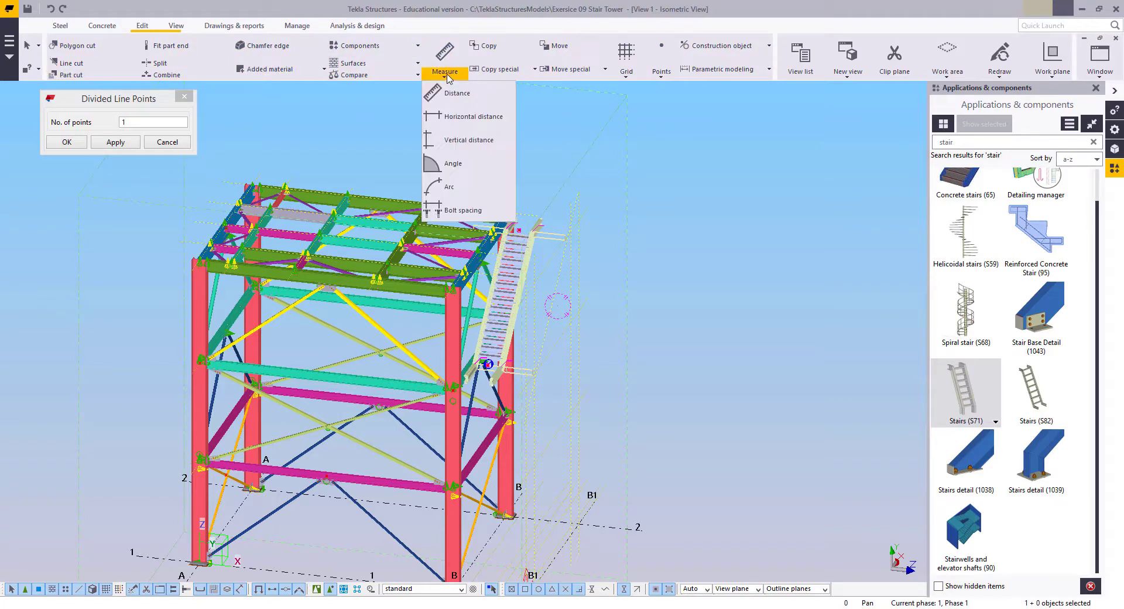
{"action": "left_click", "coordinate": [175, 25]}
{"action": "left_click", "coordinate": [322, 69]}
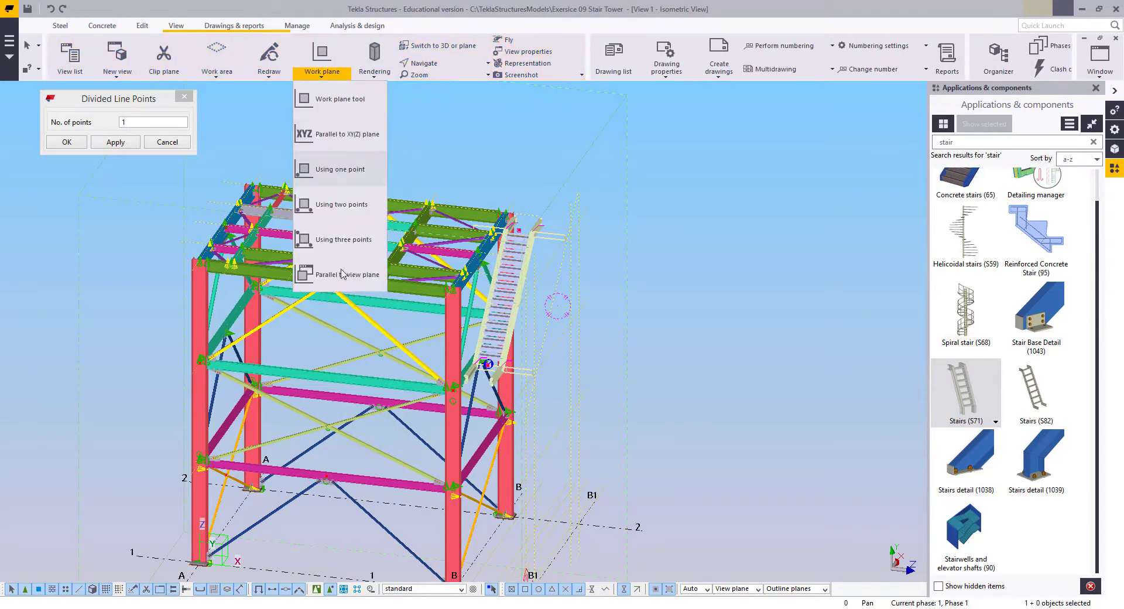
{"action": "left_click", "coordinate": [342, 274]}
{"action": "right_click", "coordinate": [688, 236]}
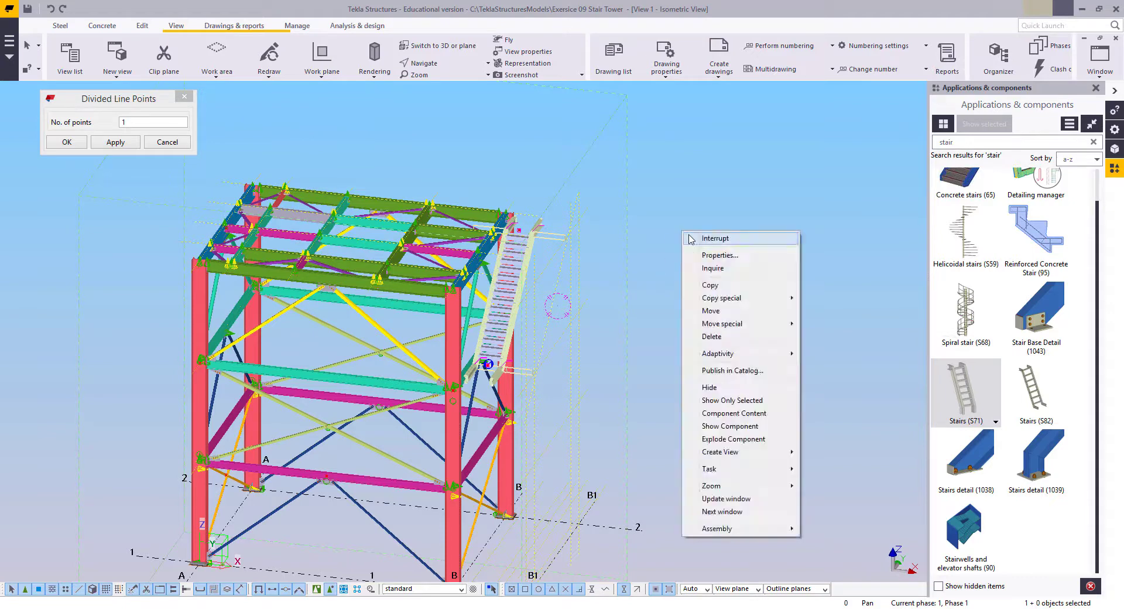
{"action": "left_click", "coordinate": [689, 238]}
Mirror-copy the stair about a line midway between grids 1 and 2, with X0 10300, Y0 3000 and angle 180
{"action": "middle_click_drag", "start_coordinate": [690, 266], "coordinate": [662, 281], "text": "ctrl"}
{"action": "right_click", "coordinate": [631, 141]}
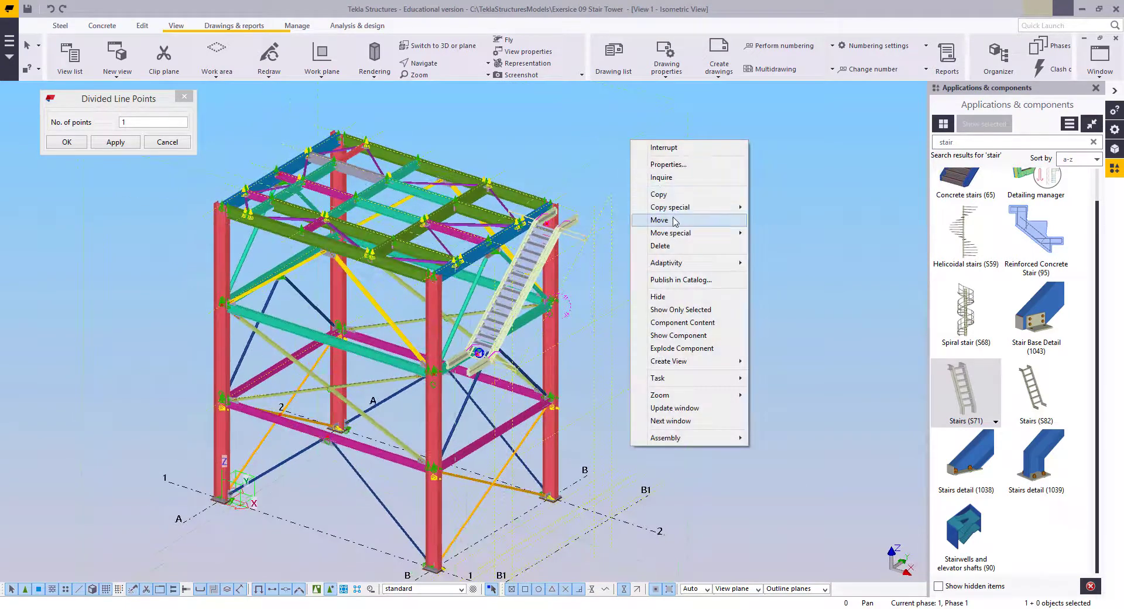
{"action": "mouse_move", "coordinate": [691, 208]}
{"action": "left_click", "coordinate": [773, 232]}
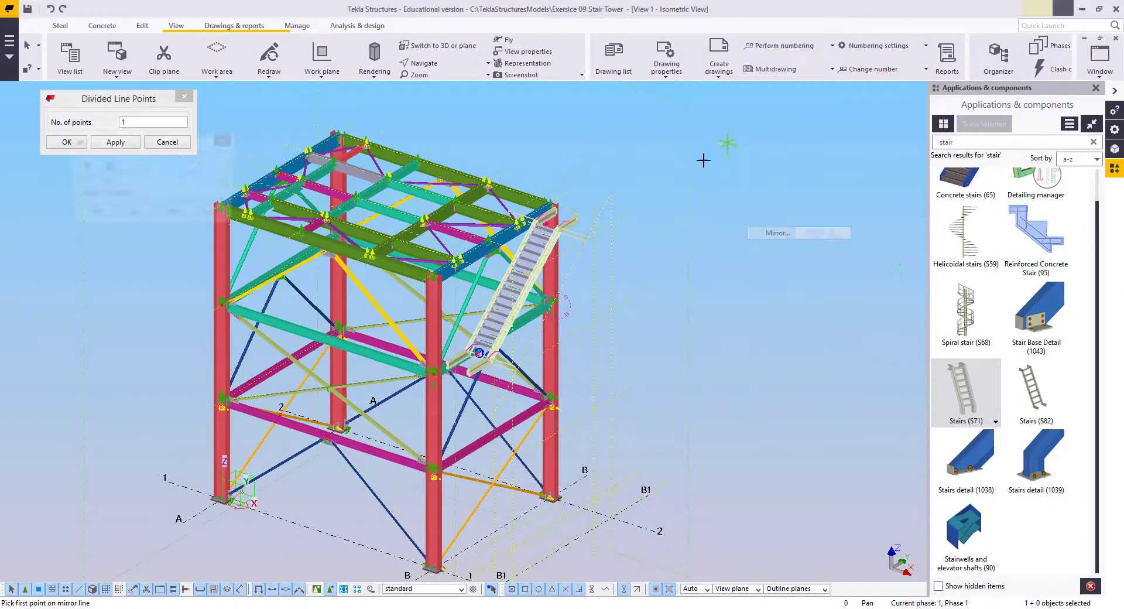
{"action": "middle_click_drag", "start_coordinate": [602, 317], "coordinate": [559, 374], "text": "ctrl"}
{"action": "left_click", "coordinate": [559, 458]}
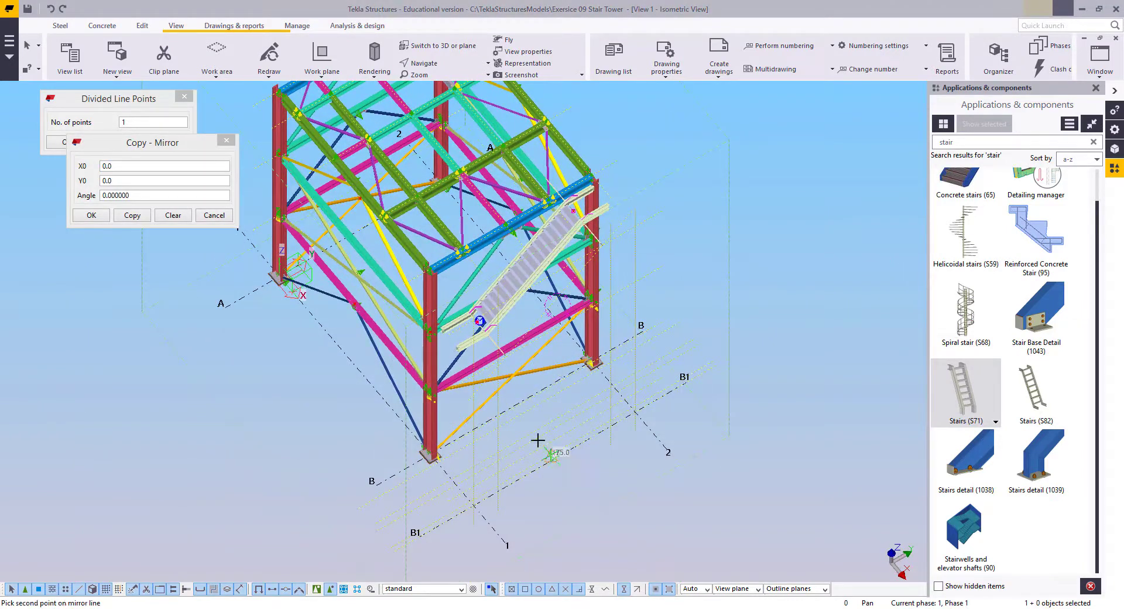
{"action": "left_click", "coordinate": [512, 409]}
{"action": "left_click", "coordinate": [132, 216]}
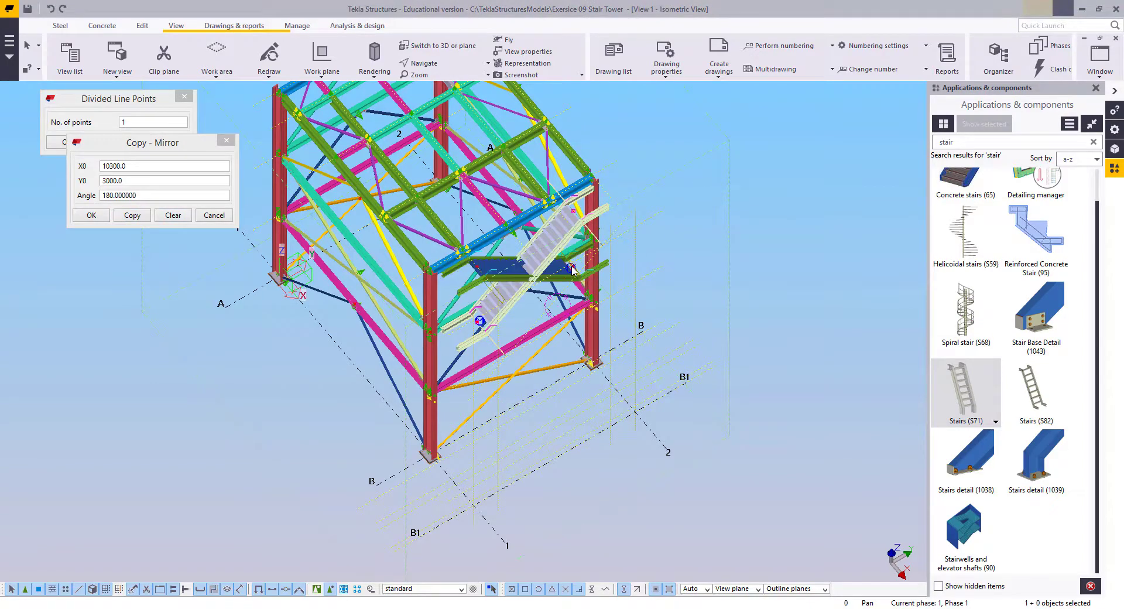
In plan, move the mirrored stair outward beside the first one, with its outer stringer against the construction line next to grid B1
{"action": "scroll", "coordinate": [572, 275], "scroll_direction": "up", "scroll_amount": 5}
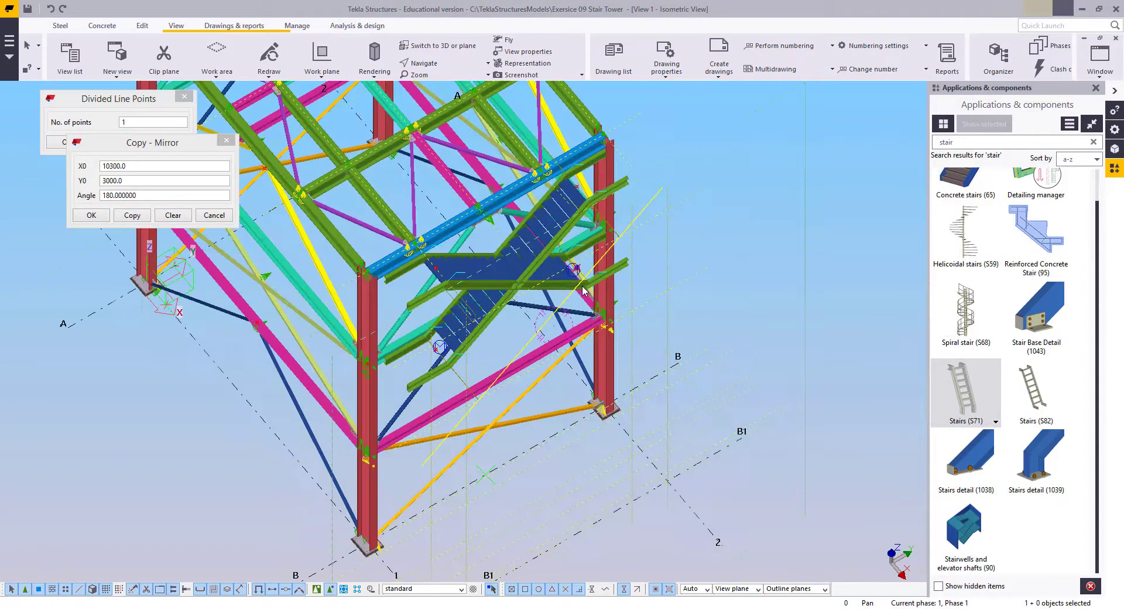
{"action": "key", "text": "ctrl+p"}
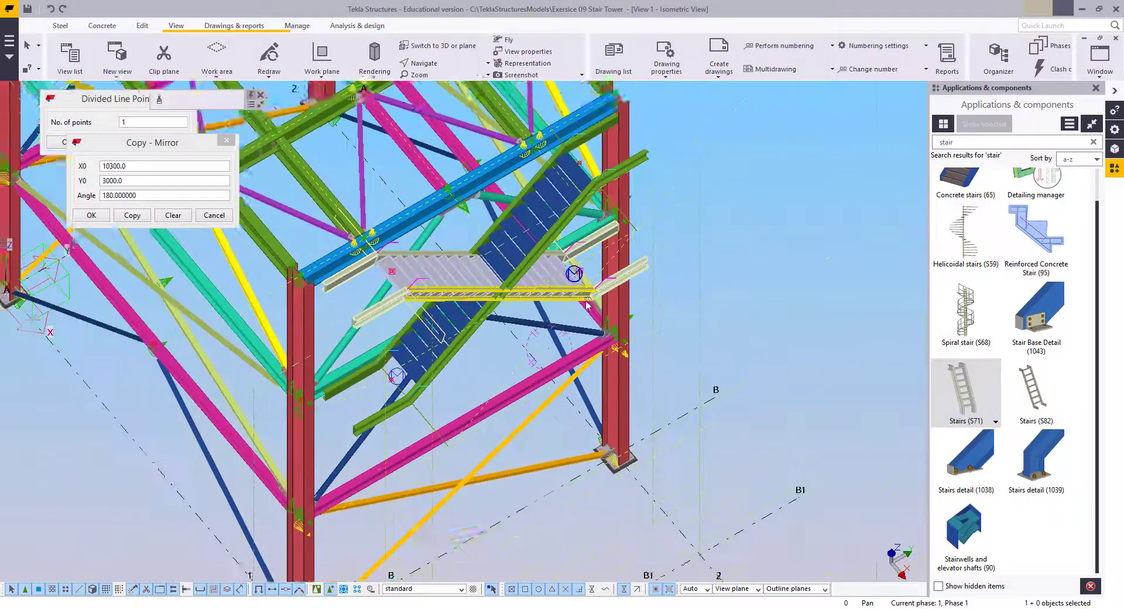
{"action": "scroll", "coordinate": [673, 263], "scroll_direction": "up", "scroll_amount": 5}
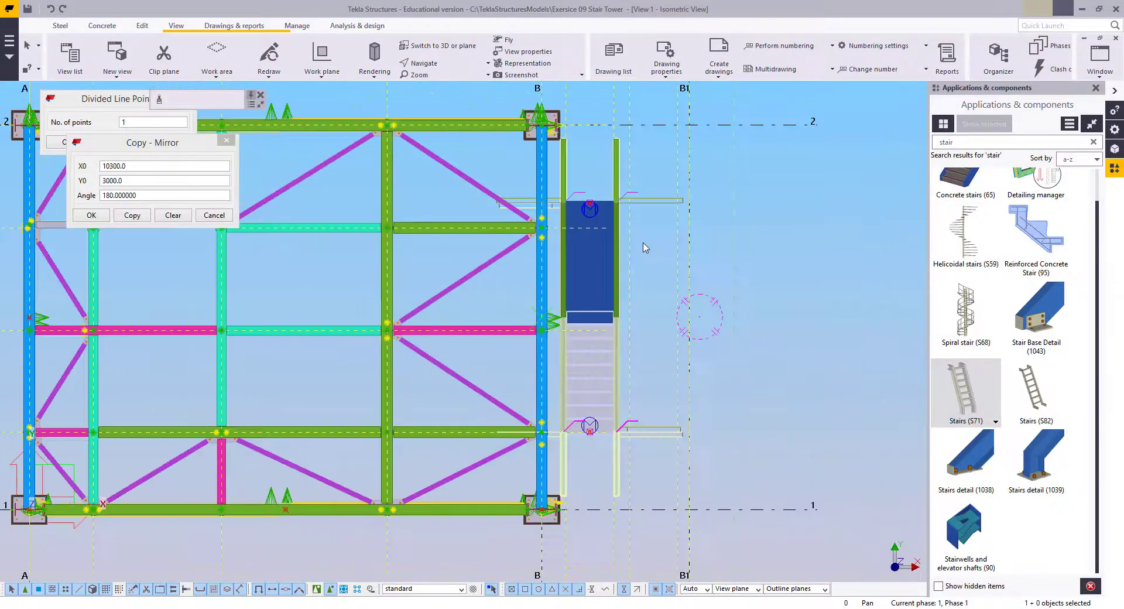
{"action": "right_click", "coordinate": [545, 176]}
{"action": "left_click", "coordinate": [568, 254]}
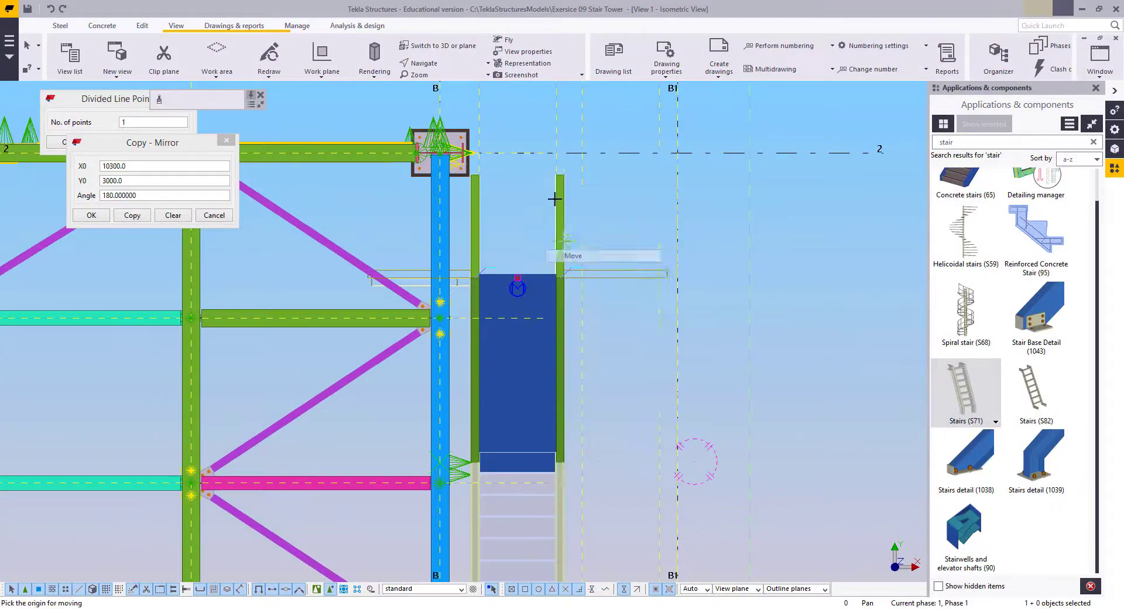
{"action": "middle_click_drag", "start_coordinate": [551, 159], "coordinate": [502, 277]}
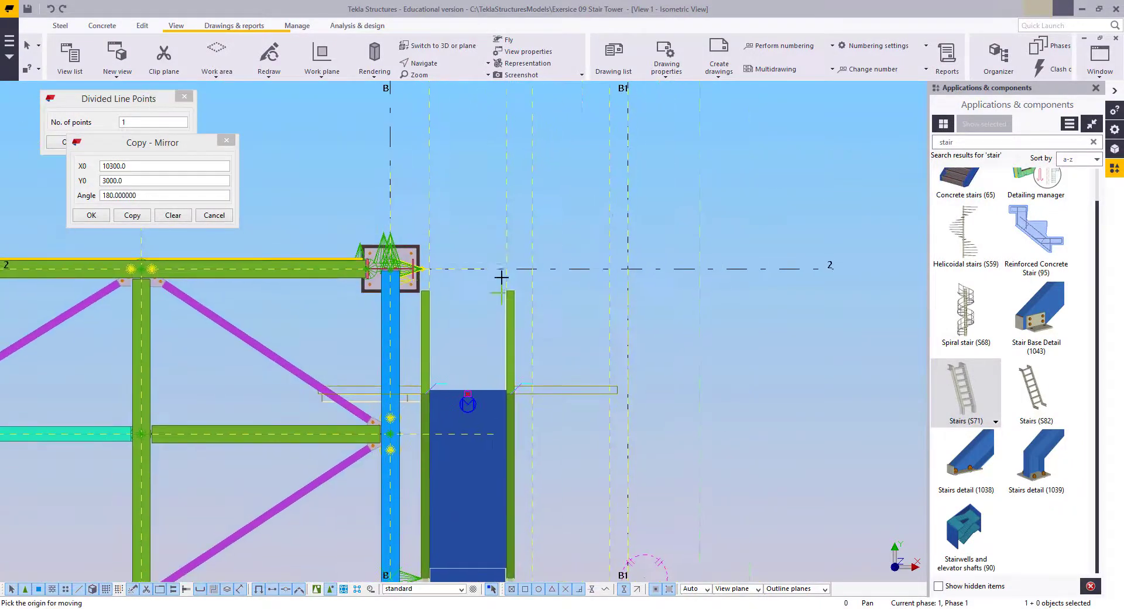
{"action": "left_click", "coordinate": [610, 230]}
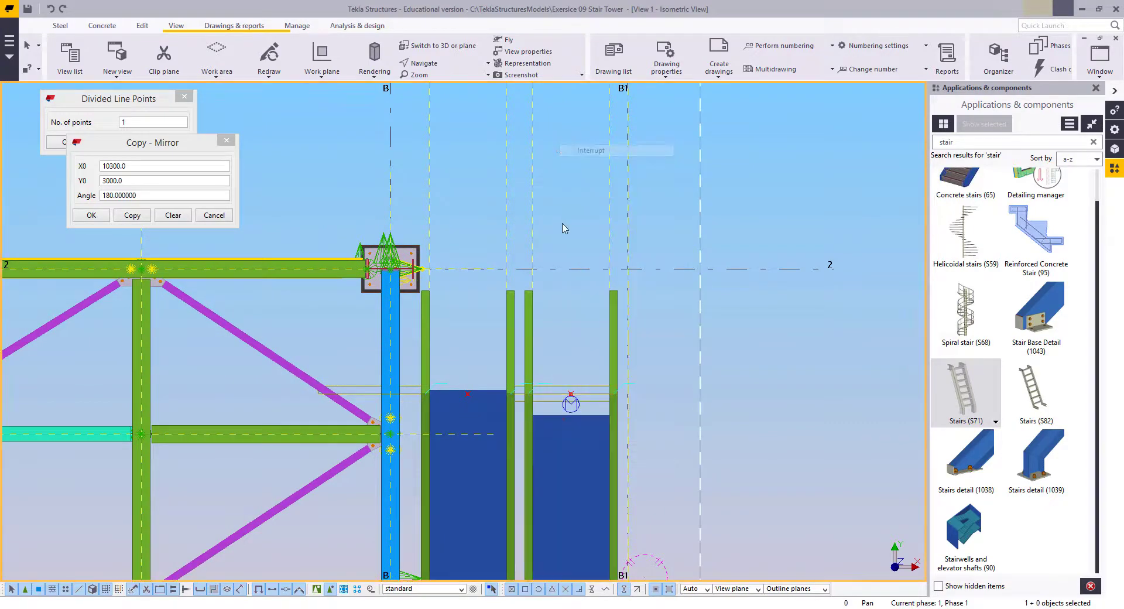
In View 6, move the mirrored stair down from level +10030 to the horizontal construction line above +6730
{"action": "scroll", "coordinate": [592, 384], "scroll_direction": "down", "scroll_amount": 5}
{"action": "middle_click_drag", "start_coordinate": [593, 383], "coordinate": [518, 310], "text": "ctrl"}
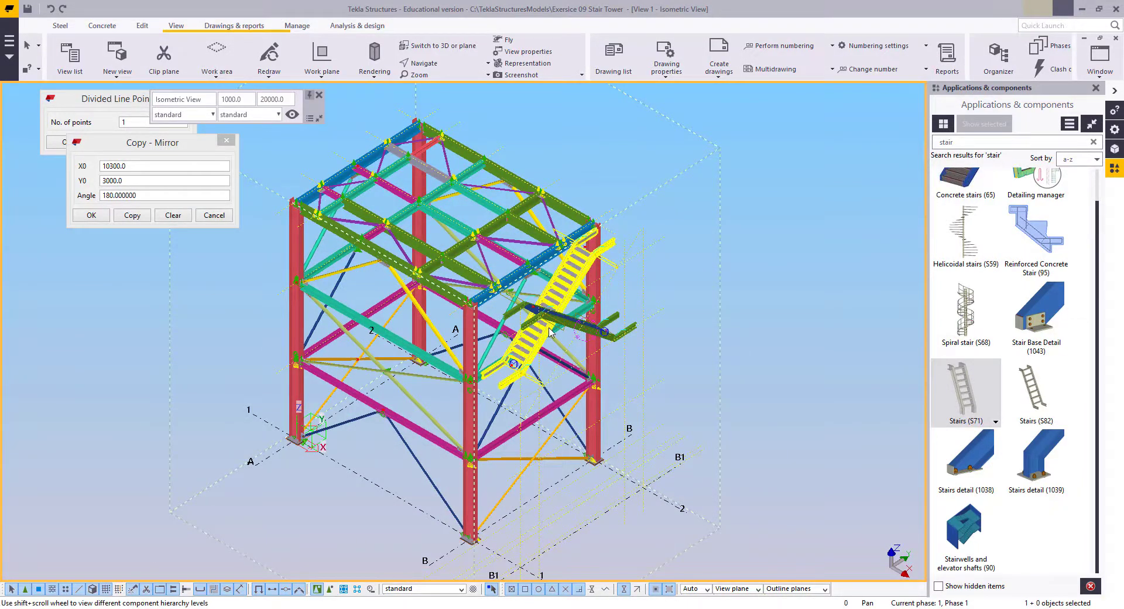
{"action": "left_click", "coordinate": [1100, 58]}
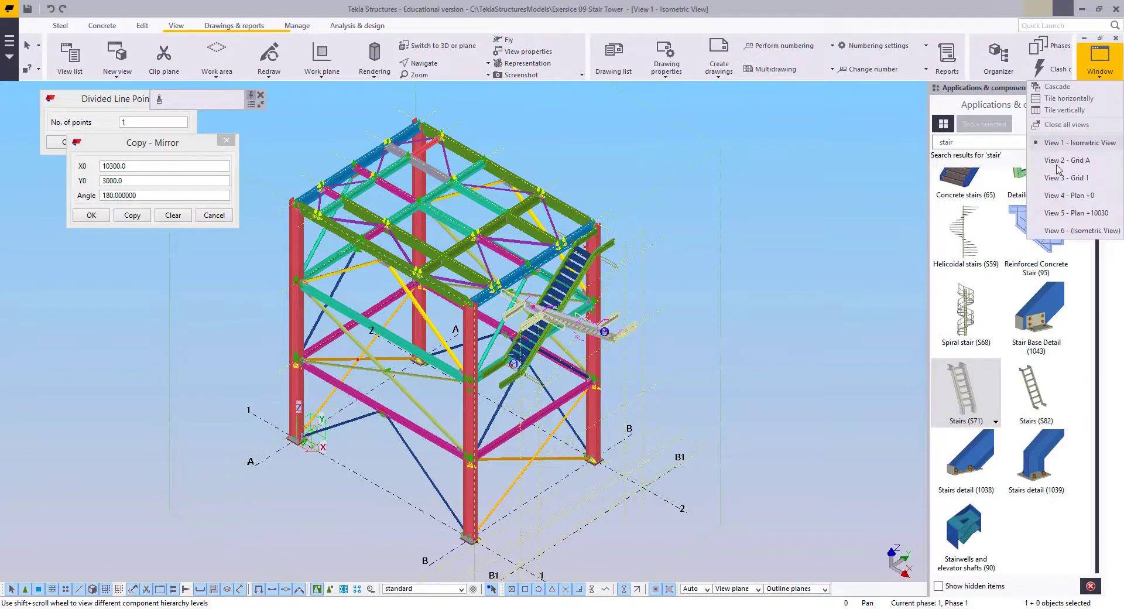
{"action": "left_click", "coordinate": [1077, 230]}
{"action": "scroll", "coordinate": [571, 240], "scroll_direction": "down", "scroll_amount": 3}
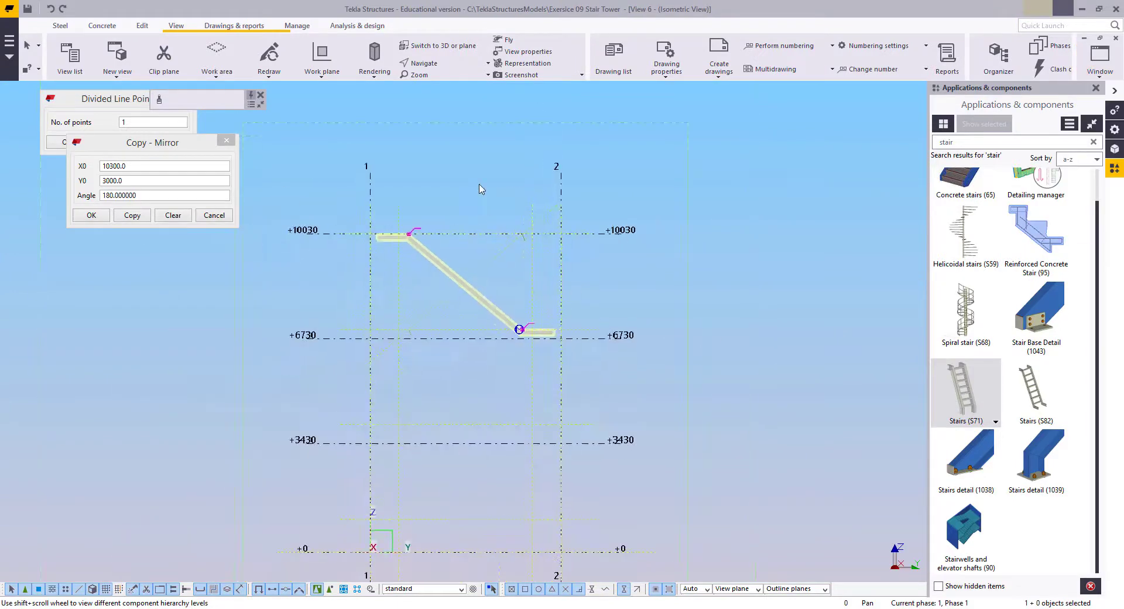
{"action": "right_click", "coordinate": [478, 184]}
{"action": "left_click", "coordinate": [508, 265]}
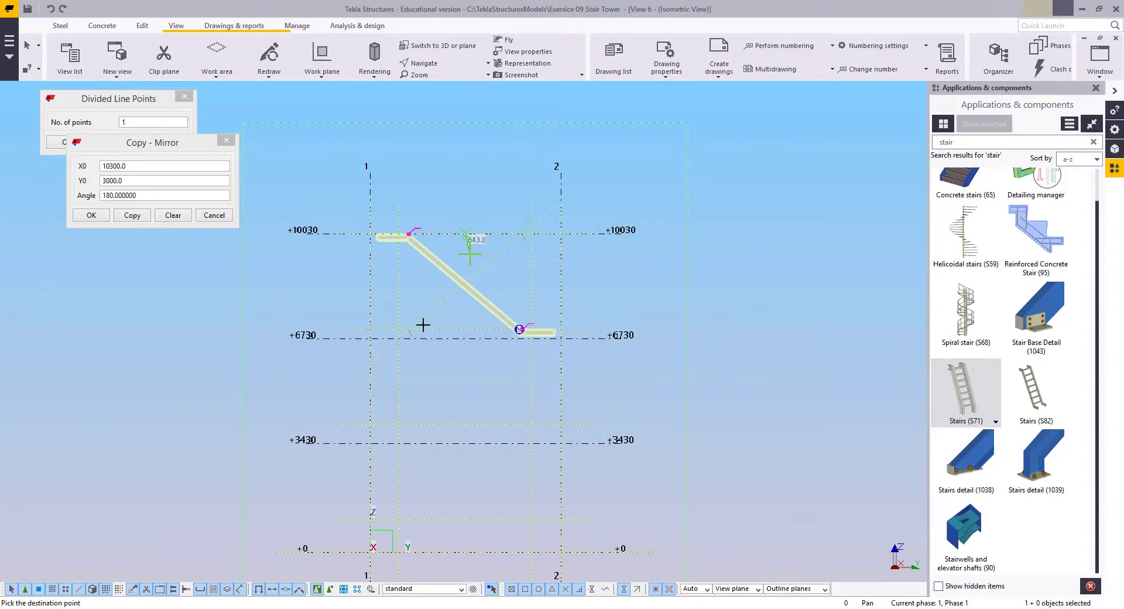
{"action": "left_click", "coordinate": [483, 392]}
{"action": "middle_click_drag", "start_coordinate": [483, 392], "coordinate": [559, 289]}
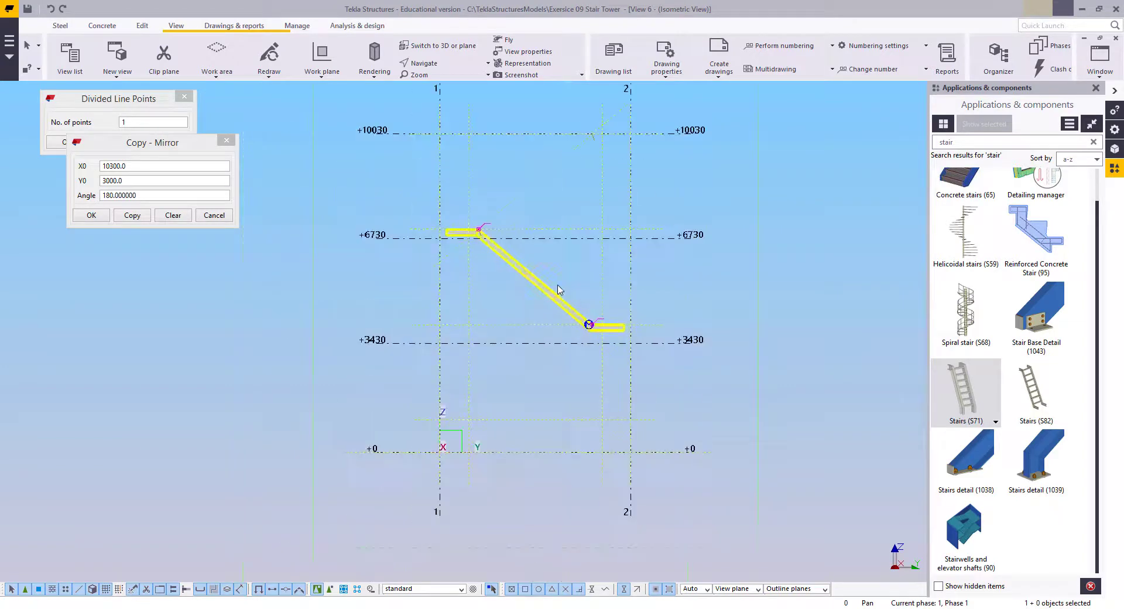
Set the downward view depth of View 6 to 2000
{"action": "double_click", "coordinate": [769, 209]}
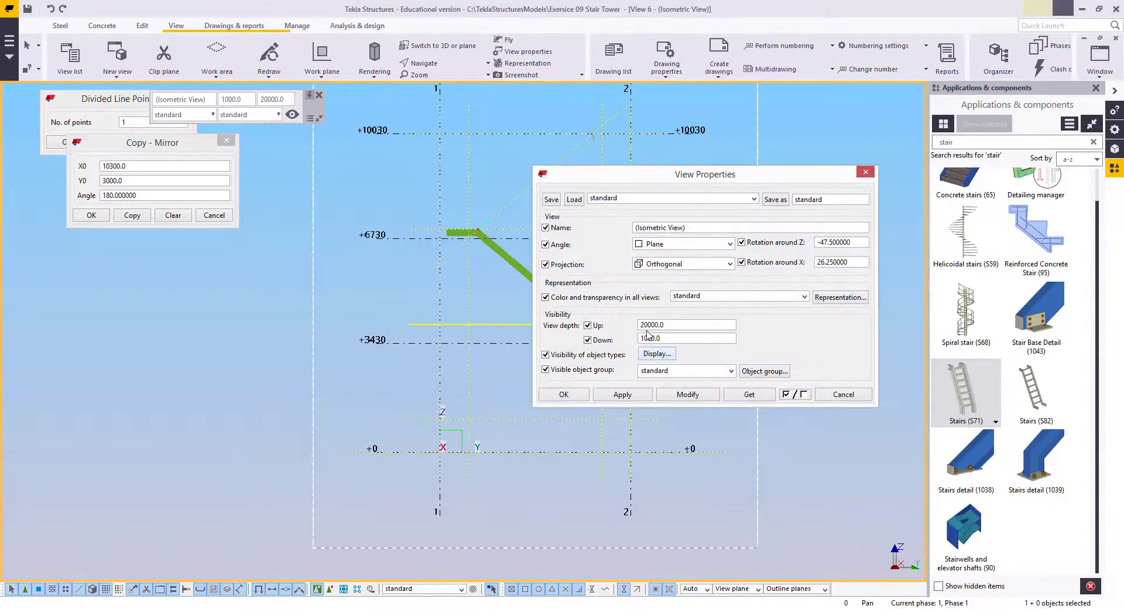
{"action": "left_click", "coordinate": [680, 395]}
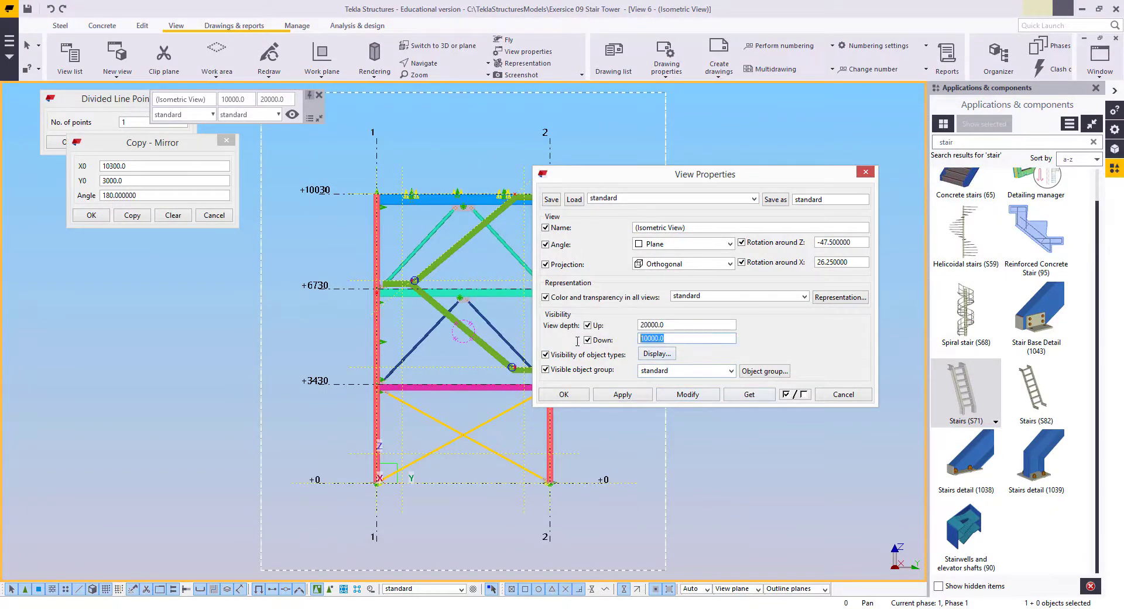
{"action": "type", "text": "2000"}
{"action": "left_click", "coordinate": [681, 396]}
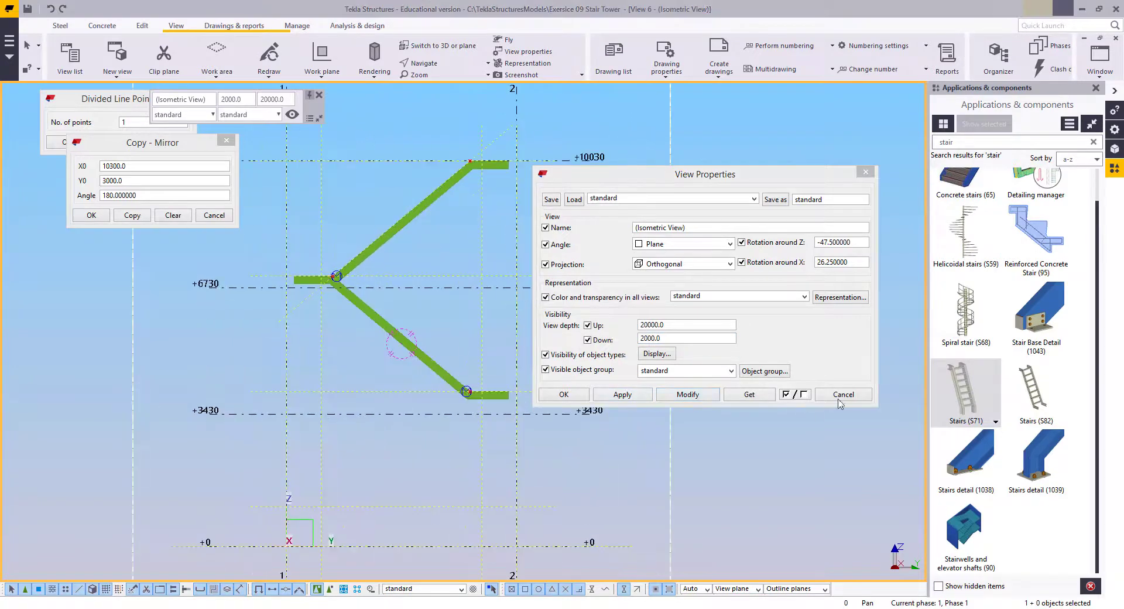
{"action": "left_click", "coordinate": [843, 395]}
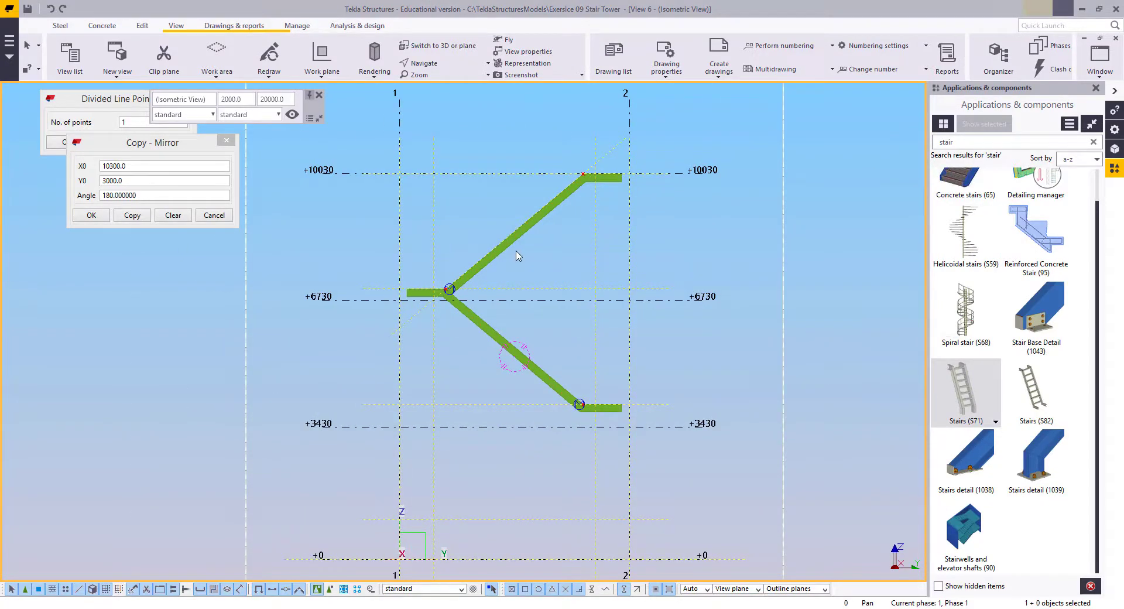
Copy the uppermost stair flight down from level +10030 to the horizontal construction line above +3430
{"action": "left_click", "coordinate": [517, 256]}
{"action": "right_click", "coordinate": [534, 150]}
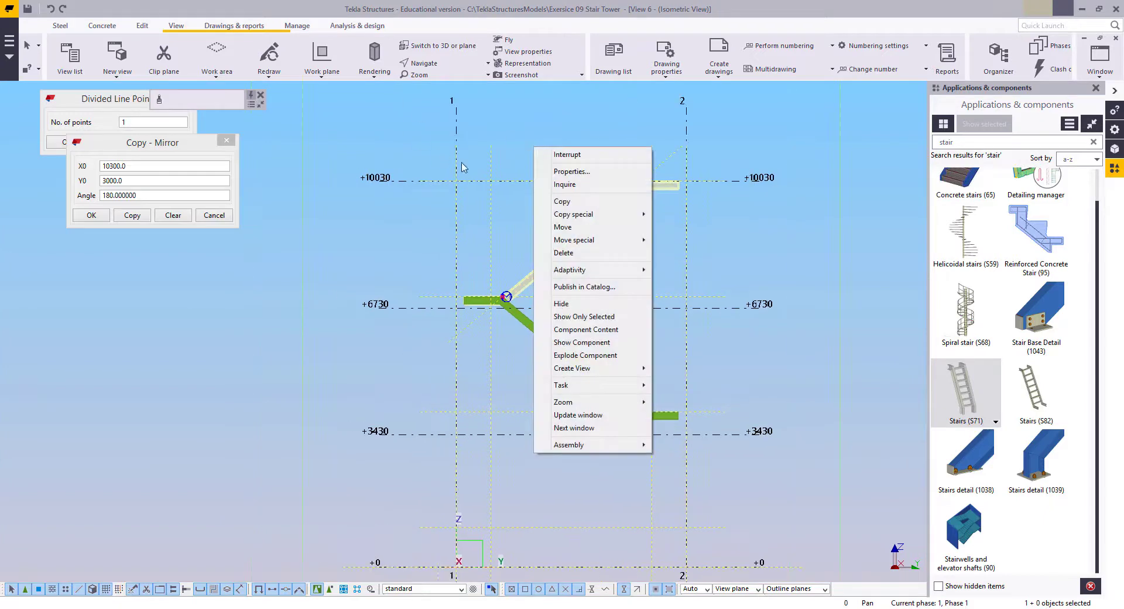
{"action": "left_click", "coordinate": [562, 201]}
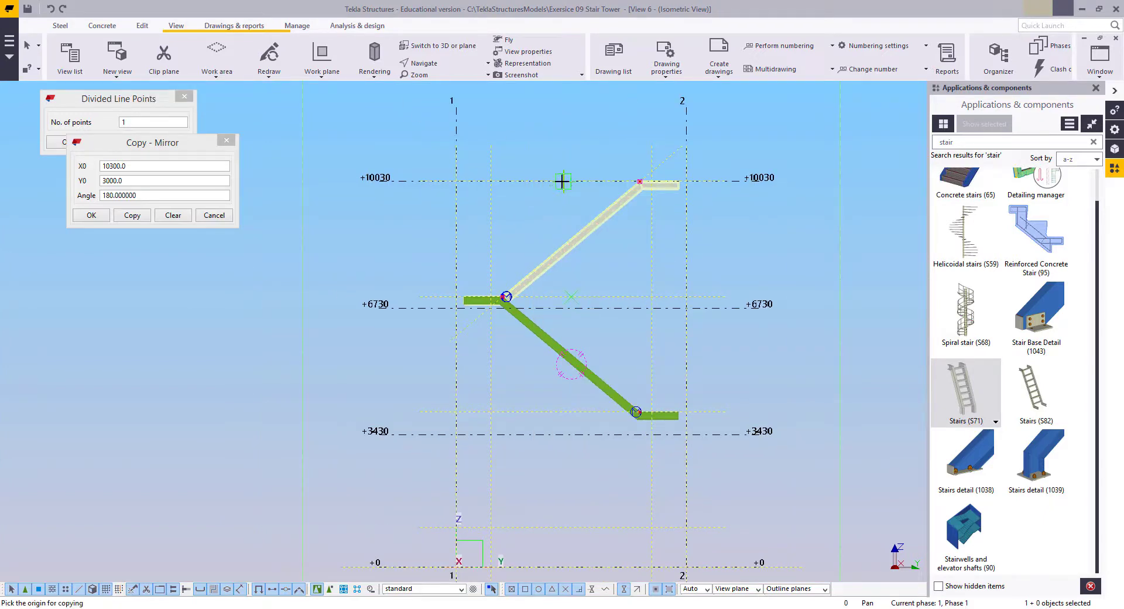
{"action": "left_click", "coordinate": [562, 181]}
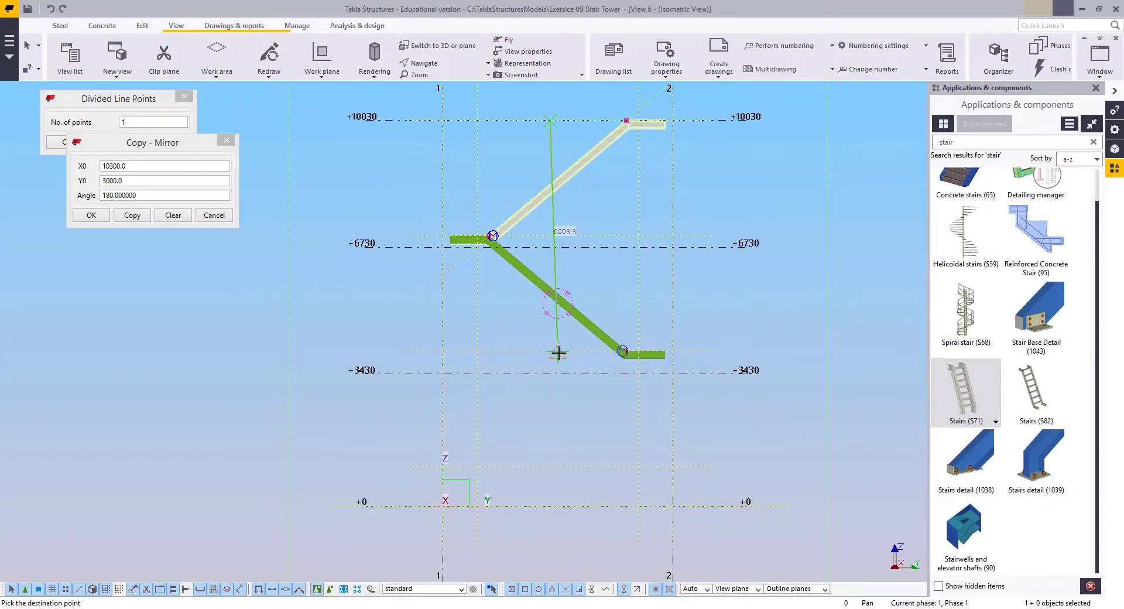
{"action": "left_click", "coordinate": [524, 381]}
{"action": "right_click", "coordinate": [491, 291]}
{"action": "left_click", "coordinate": [510, 297]}
Copy the mirrored stair flight down from the construction line above +6730 to the one above +0
{"action": "left_click", "coordinate": [498, 245]}
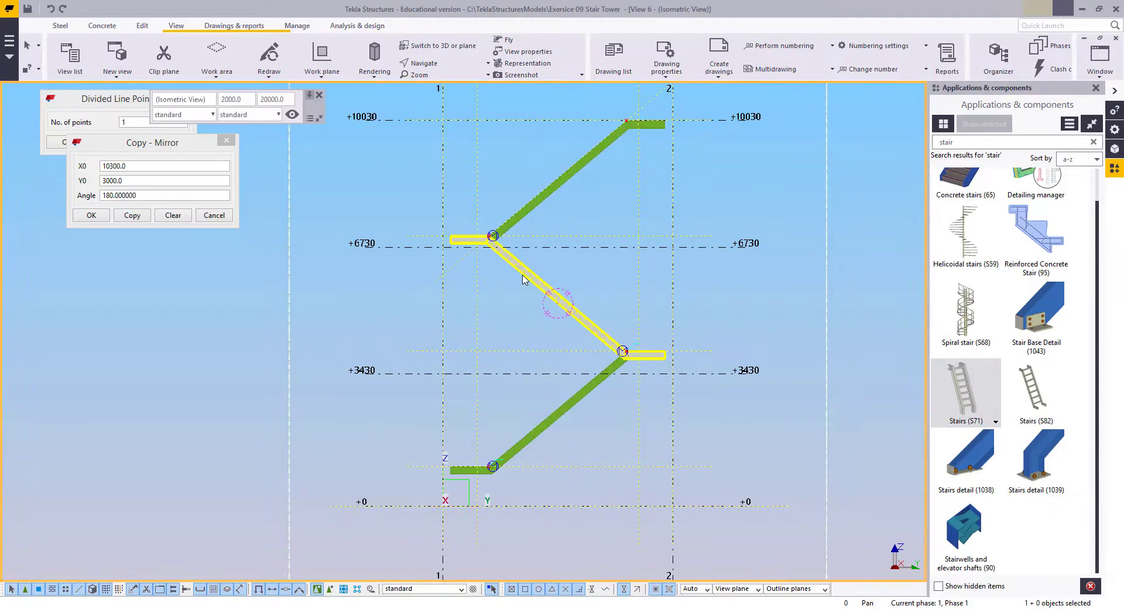
{"action": "right_click", "coordinate": [474, 188]}
{"action": "left_click", "coordinate": [505, 268]}
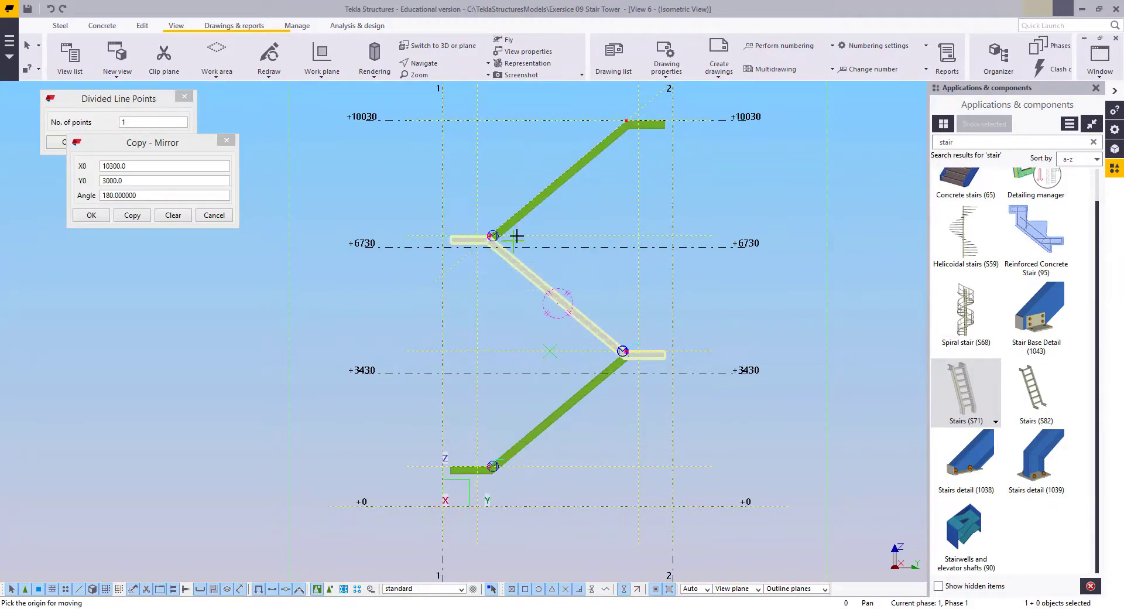
{"action": "right_click", "coordinate": [537, 232]}
{"action": "left_click", "coordinate": [566, 285]}
{"action": "left_click", "coordinate": [544, 467]}
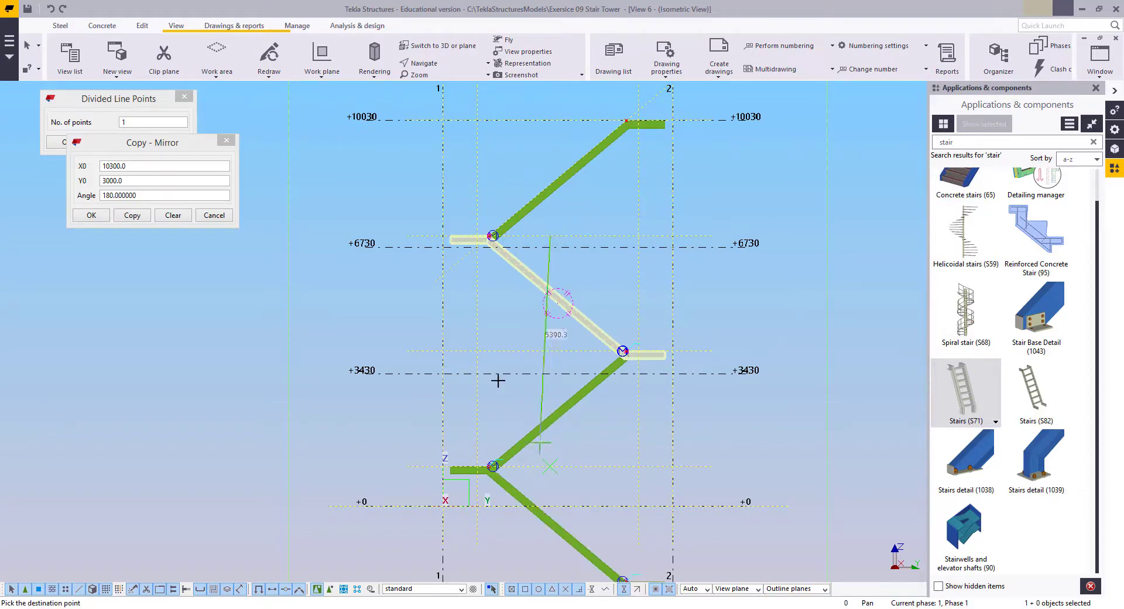
{"action": "right_click", "coordinate": [334, 267]}
{"action": "left_click", "coordinate": [347, 276]}
Move the lower end point of the lowest stair flight up the flight to its intersection with level +0
{"action": "scroll", "coordinate": [573, 516], "scroll_direction": "down", "scroll_amount": 1}
{"action": "middle_click_drag", "start_coordinate": [574, 542], "coordinate": [588, 389]}
{"action": "scroll", "coordinate": [589, 389], "scroll_direction": "up", "scroll_amount": 3}
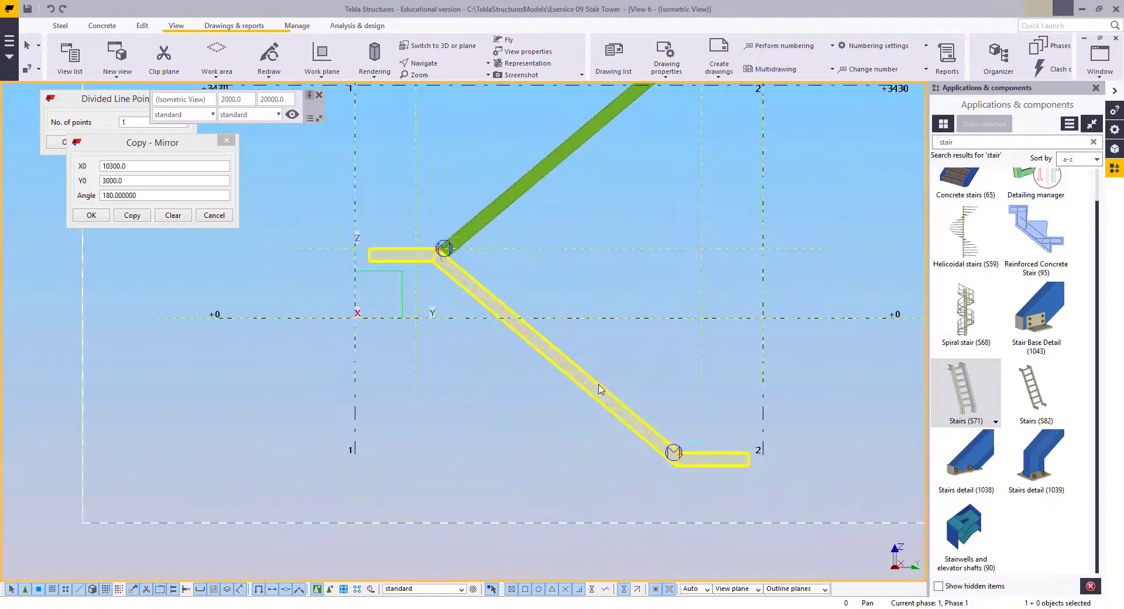
{"action": "right_click", "coordinate": [663, 352]}
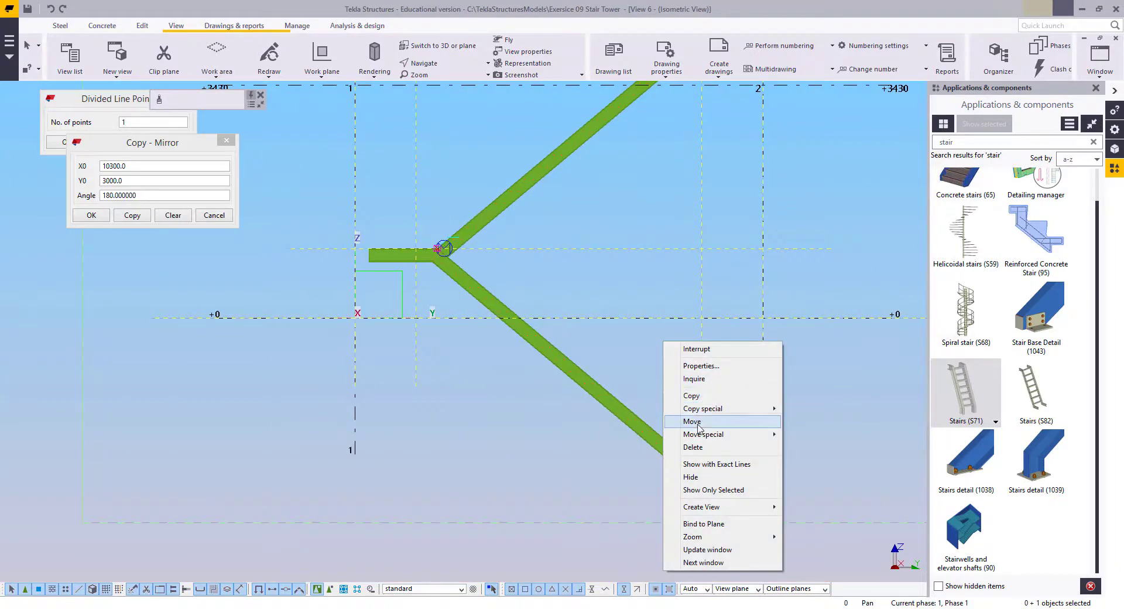
{"action": "left_click", "coordinate": [692, 420]}
{"action": "scroll", "coordinate": [691, 460], "scroll_direction": "up", "scroll_amount": 2}
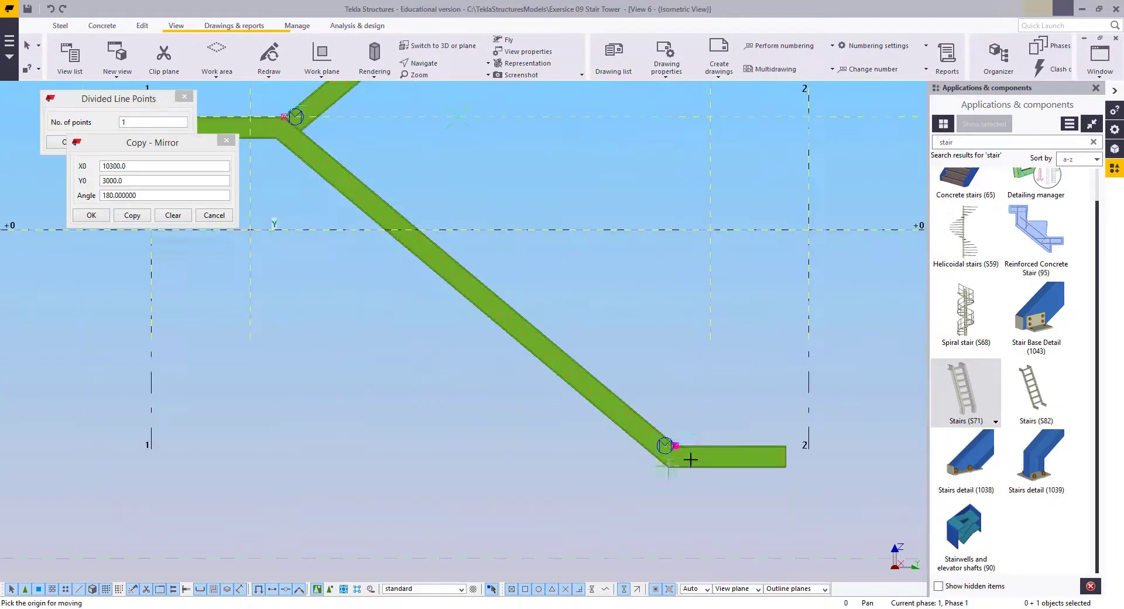
{"action": "left_click", "coordinate": [412, 227]}
{"action": "scroll", "coordinate": [417, 173], "scroll_direction": "down", "scroll_amount": 4}
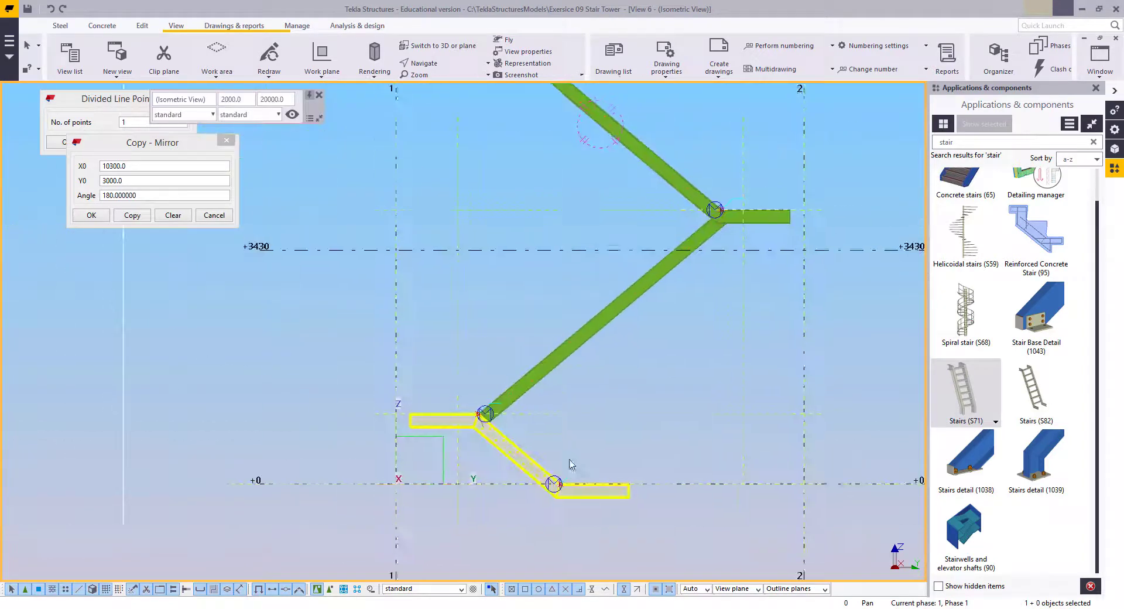
Examine the stair flights in isometric View 1, from the shortened lowest flight up to the top landing
{"action": "left_click", "coordinate": [1099, 56]}
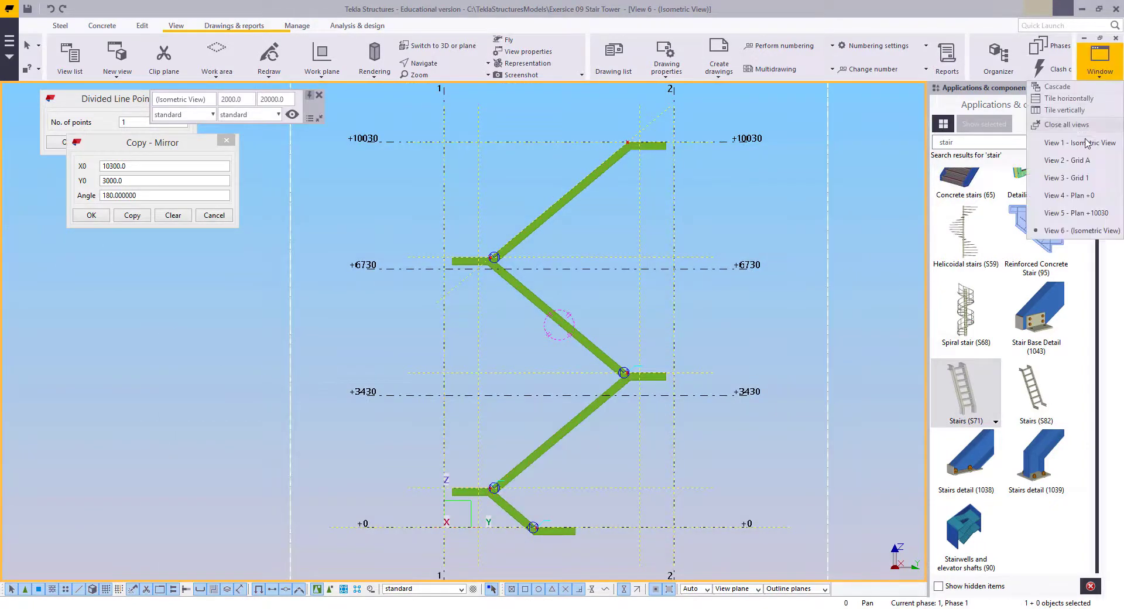
{"action": "left_click", "coordinate": [1087, 147]}
{"action": "scroll", "coordinate": [678, 285], "scroll_direction": "up", "scroll_amount": 5}
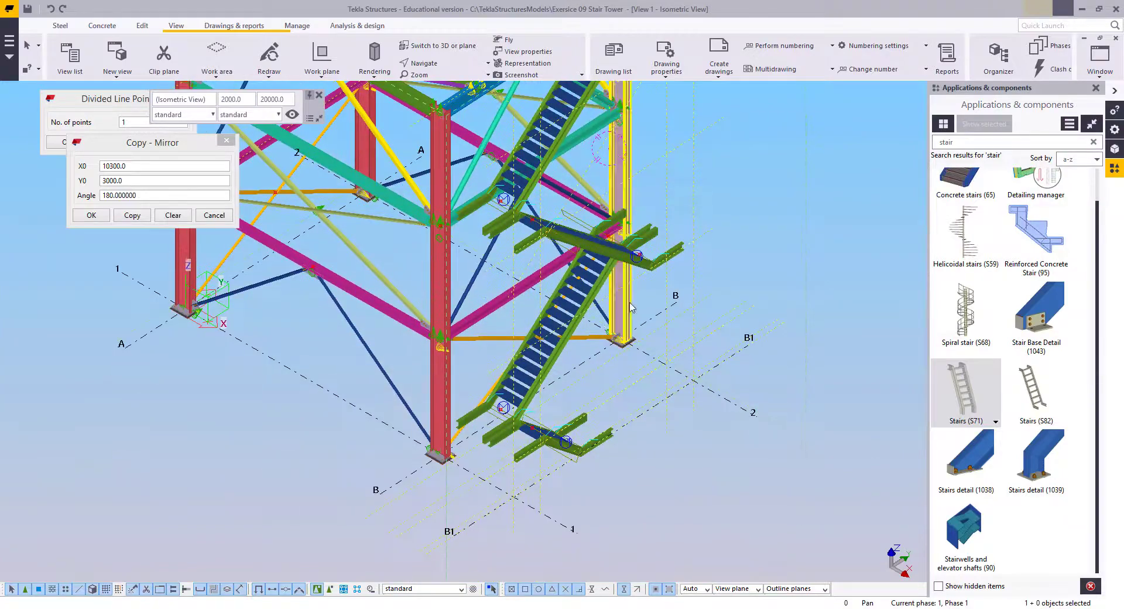
{"action": "middle_click_drag", "start_coordinate": [678, 285], "coordinate": [646, 335], "text": "ctrl"}
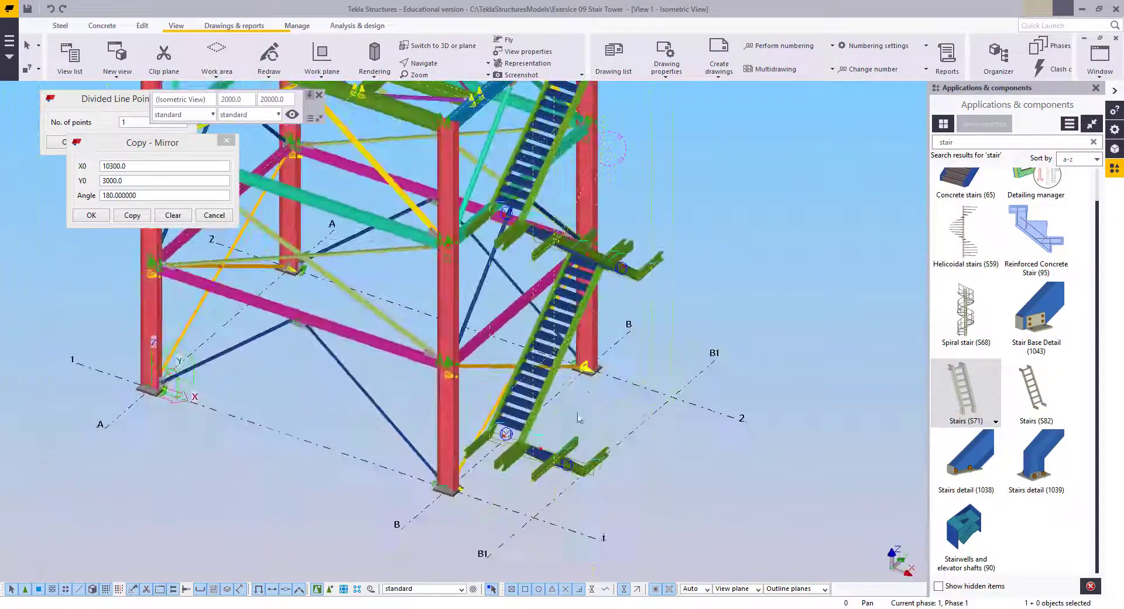
{"action": "scroll", "coordinate": [550, 471], "scroll_direction": "up", "scroll_amount": 3}
{"action": "scroll", "coordinate": [537, 509], "scroll_direction": "up", "scroll_amount": 2}
{"action": "scroll", "coordinate": [547, 391], "scroll_direction": "down", "scroll_amount": 2}
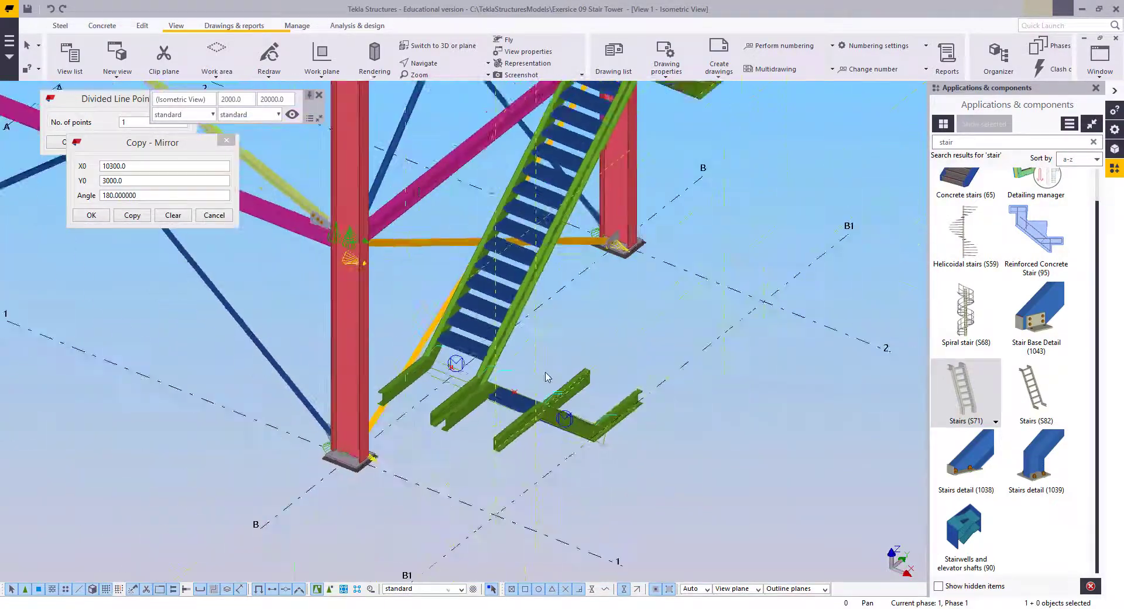
{"action": "middle_click_drag", "start_coordinate": [546, 377], "coordinate": [507, 376], "text": "ctrl"}
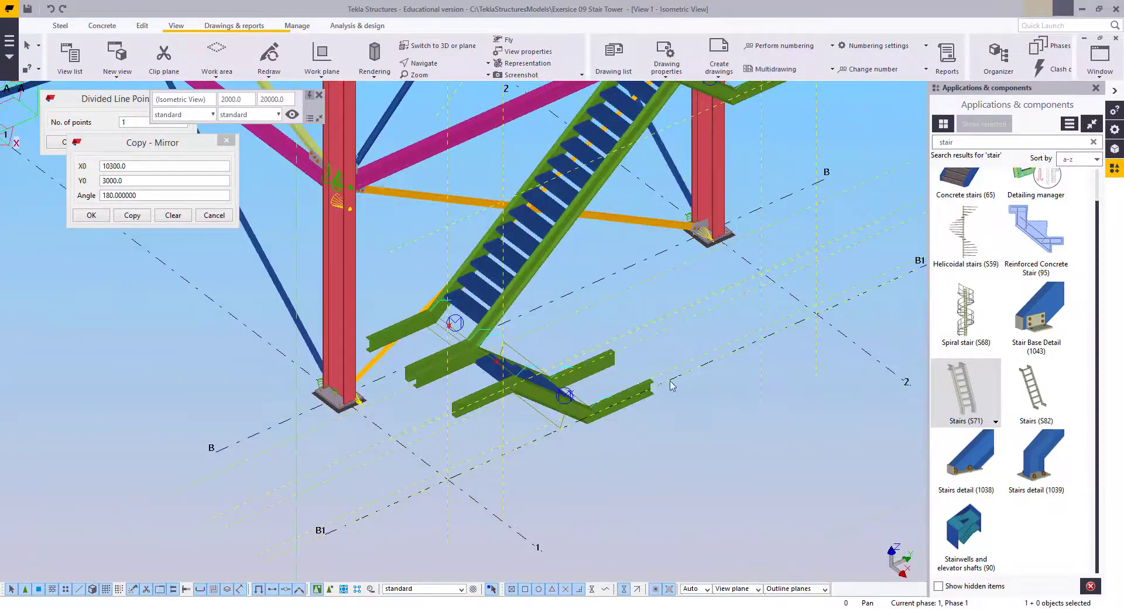
{"action": "scroll", "coordinate": [671, 384], "scroll_direction": "down", "scroll_amount": 2}
{"action": "middle_click_drag", "start_coordinate": [670, 384], "coordinate": [580, 539]}
{"action": "scroll", "coordinate": [553, 269], "scroll_direction": "down", "scroll_amount": 1}
{"action": "middle_click_drag", "start_coordinate": [552, 265], "coordinate": [659, 379]}
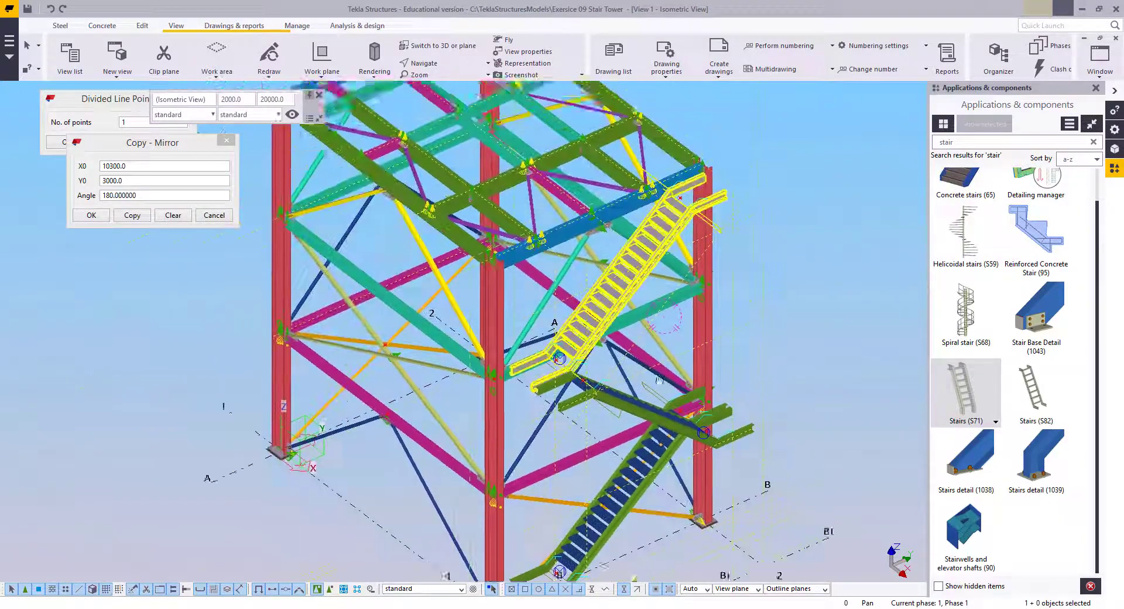
{"action": "scroll", "coordinate": [660, 380], "scroll_direction": "down", "scroll_amount": 2}
{"action": "scroll", "coordinate": [693, 258], "scroll_direction": "up", "scroll_amount": 4}
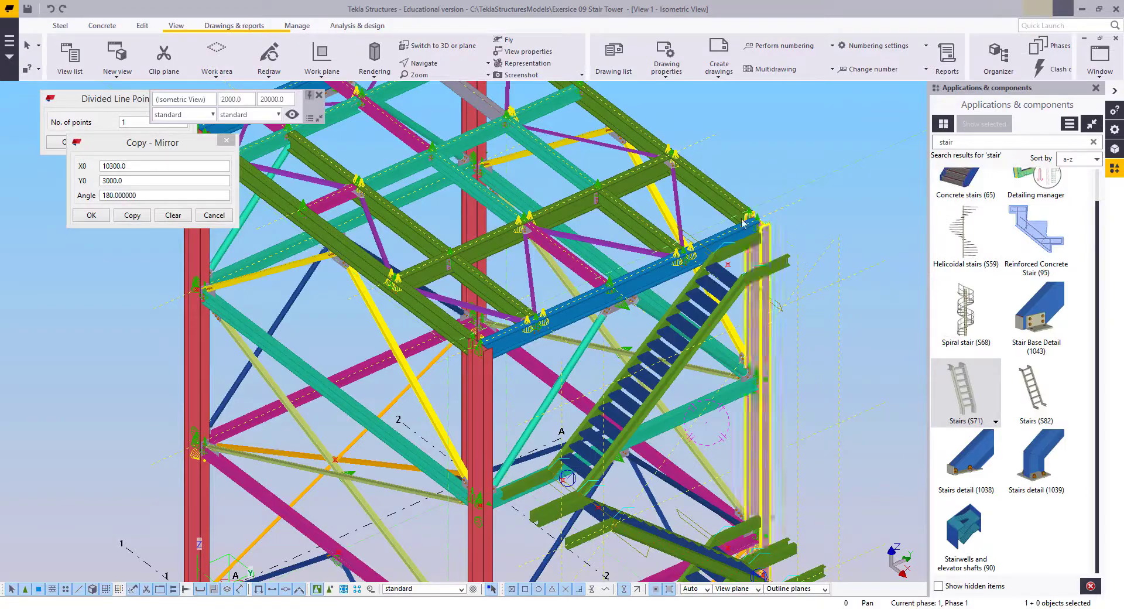
{"action": "middle_click_drag", "start_coordinate": [776, 260], "coordinate": [679, 121]}
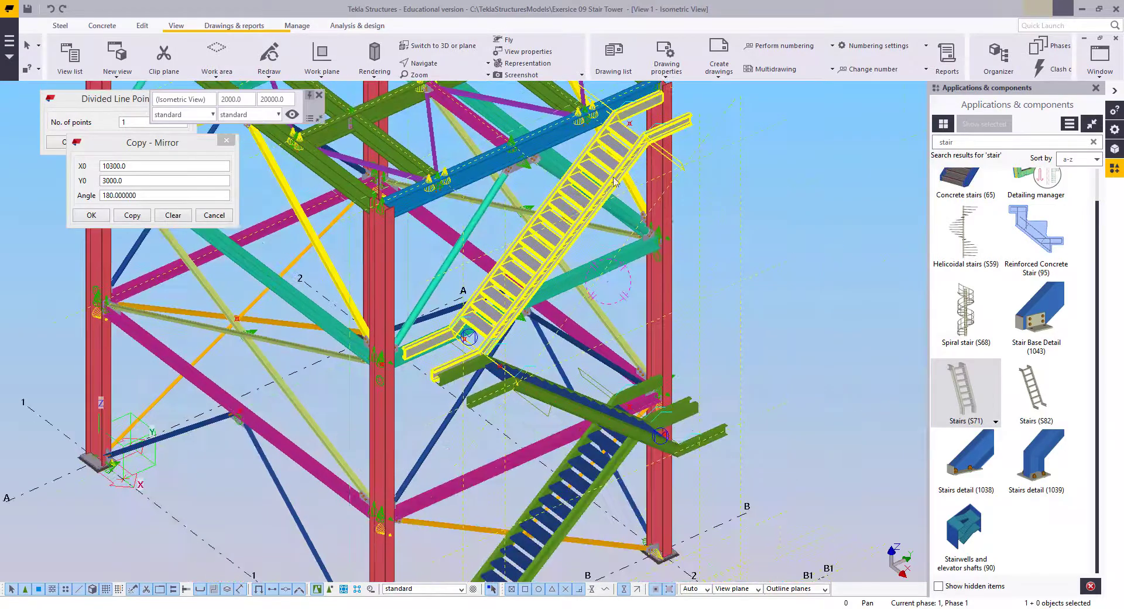
{"action": "middle_click_drag", "start_coordinate": [660, 374], "coordinate": [585, 339], "text": "ctrl"}
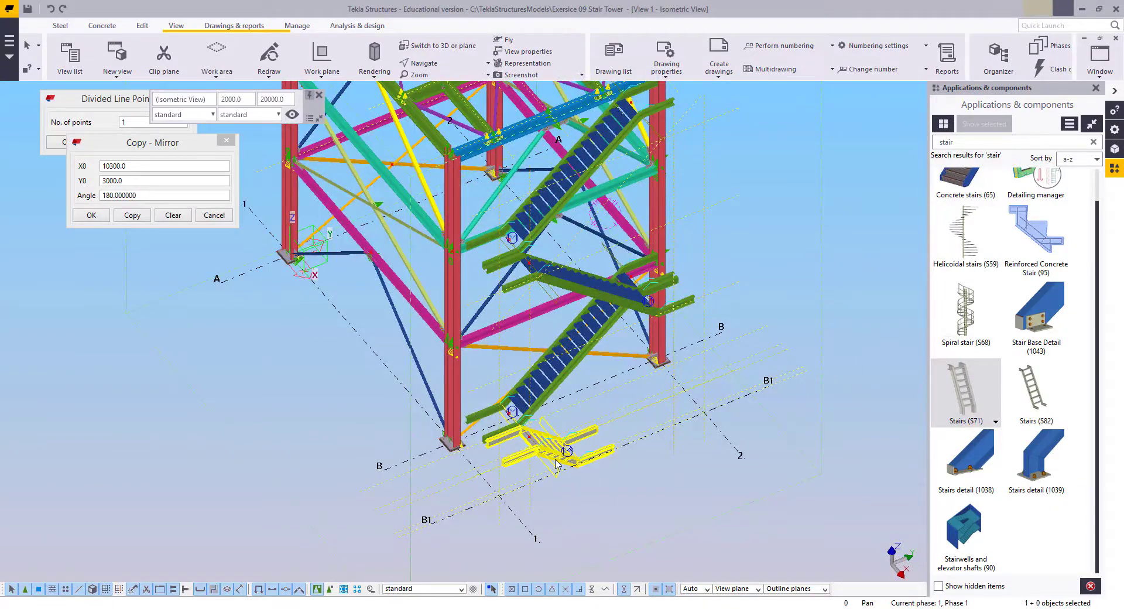
Select all four stair flights in View 1 and open their Stairs (S71) properties
{"action": "left_click", "coordinate": [555, 461]}
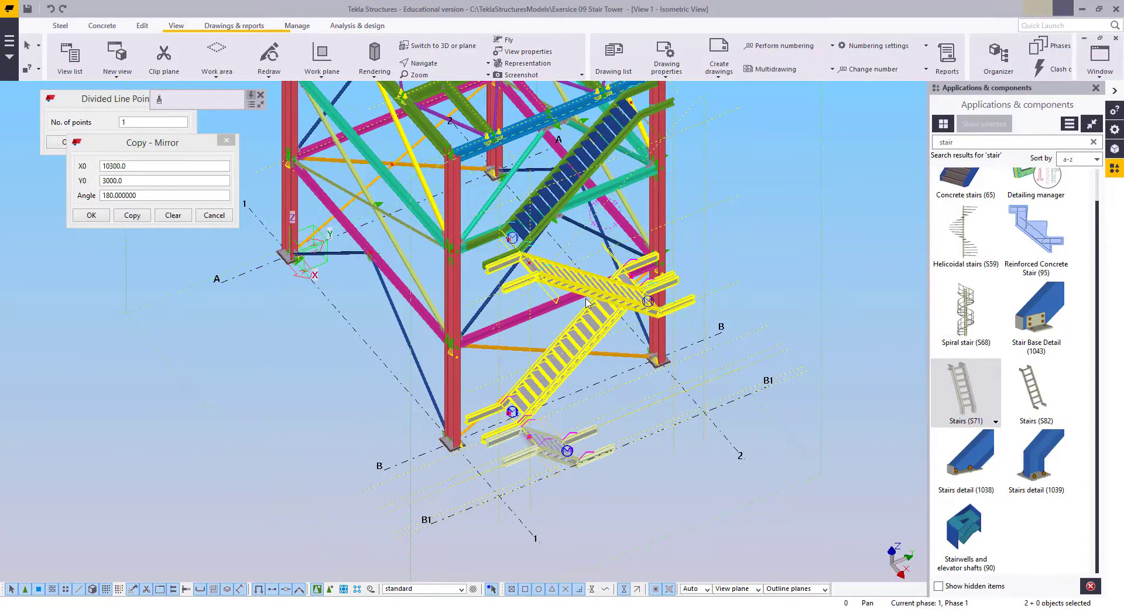
{"action": "double_click", "coordinate": [552, 214]}
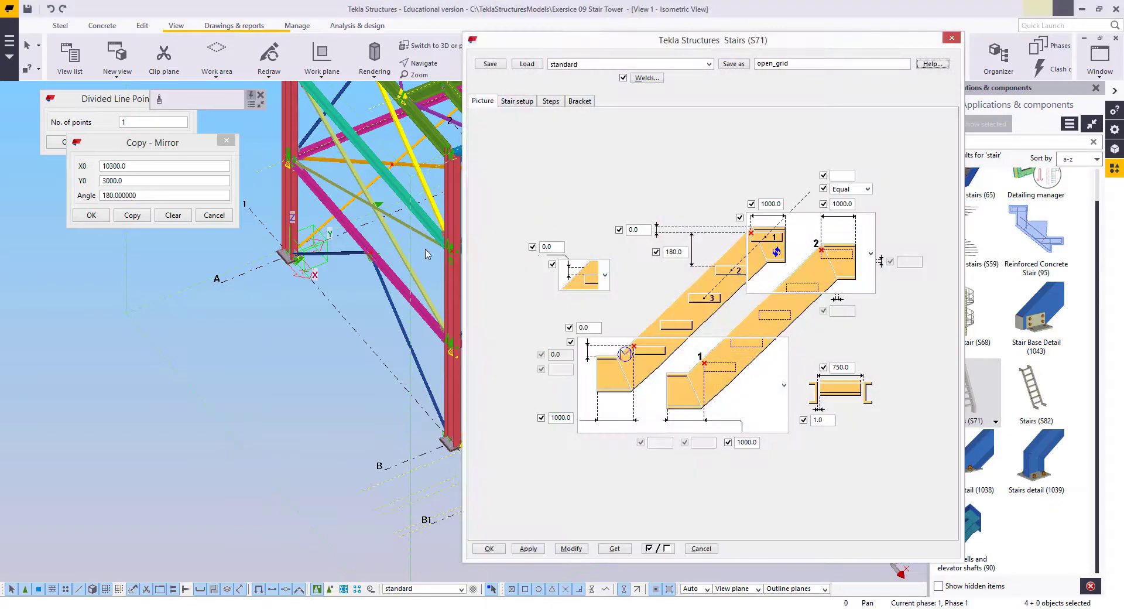
{"action": "left_click_drag", "start_coordinate": [641, 52], "coordinate": [192, 66]}
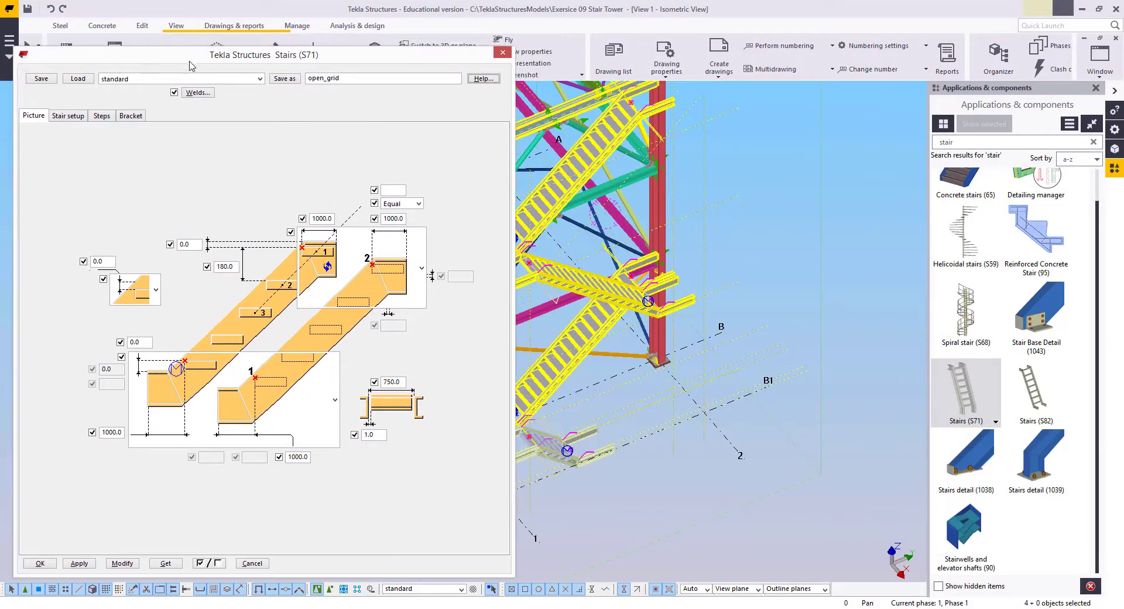
In View 6, modify the selected stairs with an upper-end vertical offset of -30 and check it at level +10030
{"action": "left_click", "coordinate": [1100, 68]}
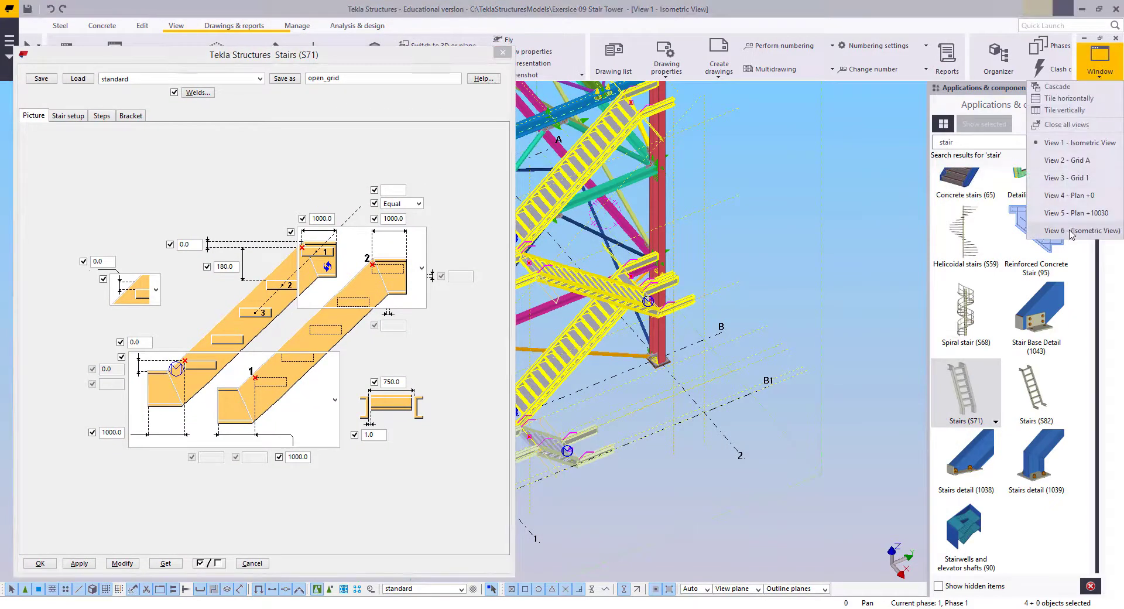
{"action": "left_click", "coordinate": [1048, 231]}
{"action": "scroll", "coordinate": [703, 293], "scroll_direction": "up", "scroll_amount": 5}
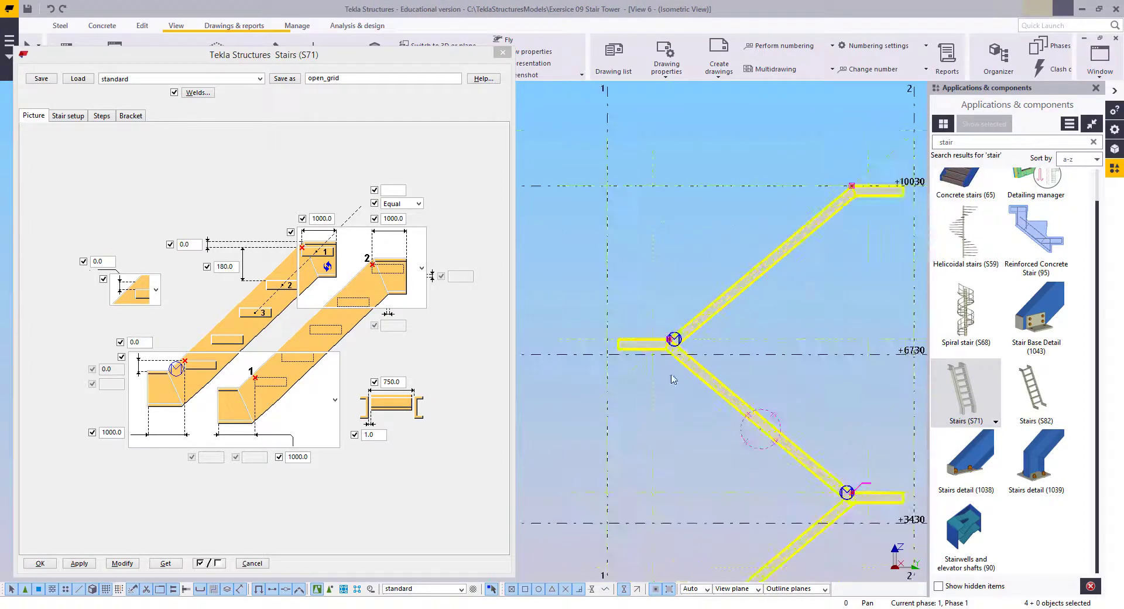
{"action": "scroll", "coordinate": [702, 293], "scroll_direction": "down", "scroll_amount": 5}
{"action": "scroll", "coordinate": [727, 324], "scroll_direction": "up", "scroll_amount": 8}
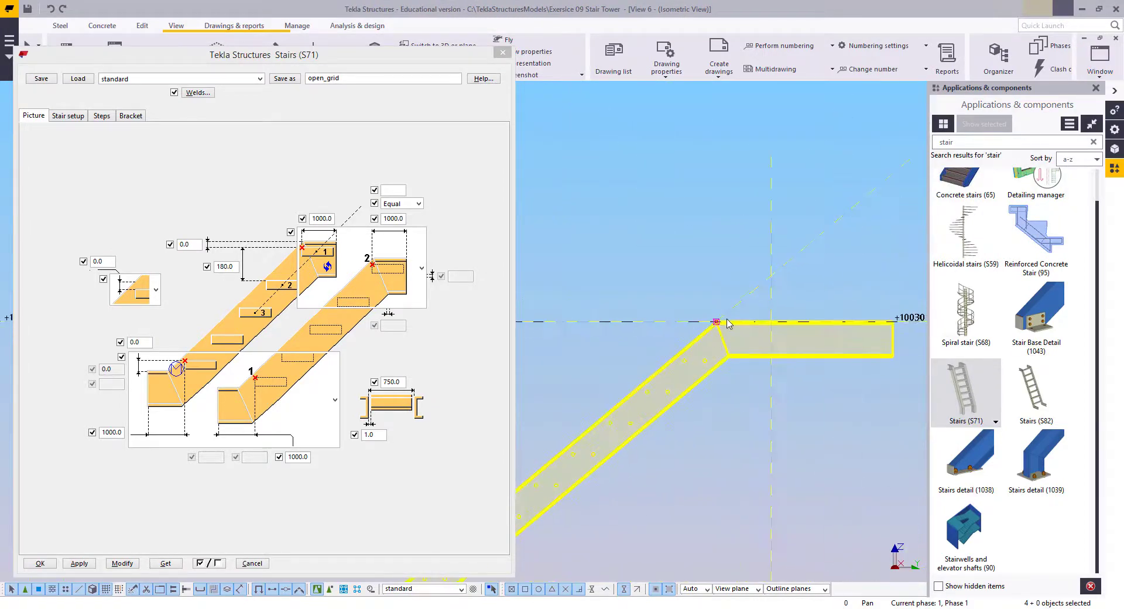
{"action": "middle_click_drag", "start_coordinate": [727, 324], "coordinate": [662, 266]}
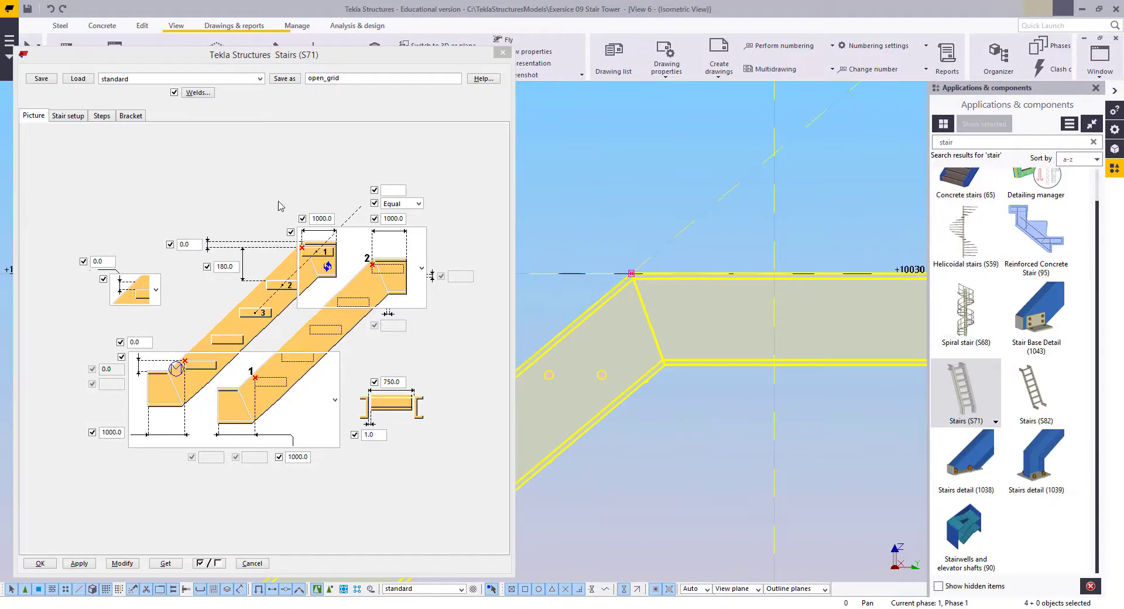
{"action": "left_click", "coordinate": [185, 245]}
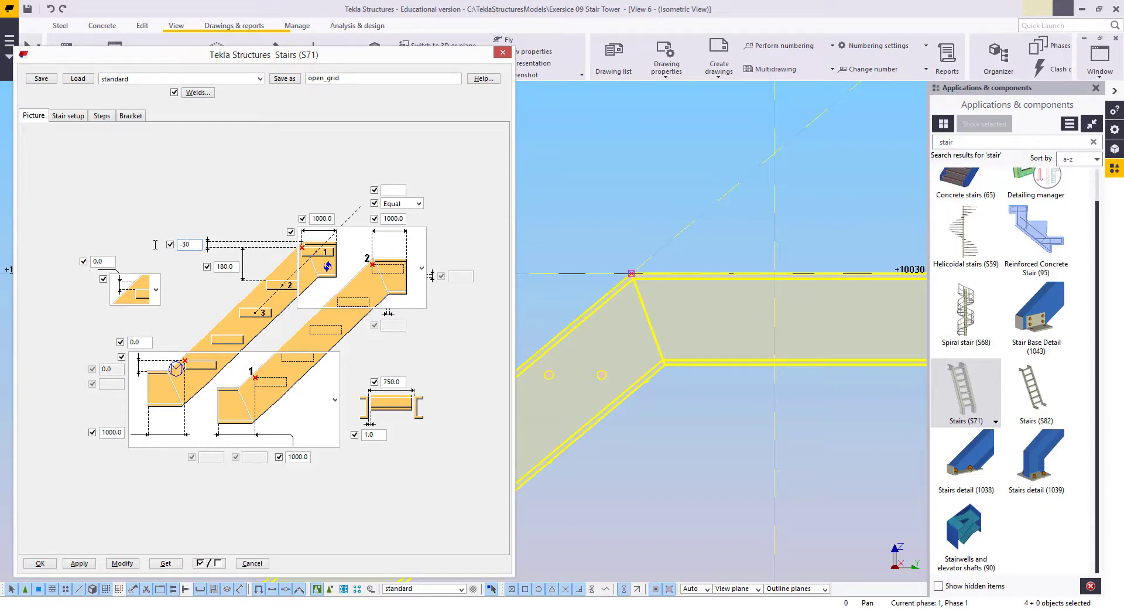
{"action": "left_click", "coordinate": [123, 563]}
{"action": "scroll", "coordinate": [677, 369], "scroll_direction": "down", "scroll_amount": 3}
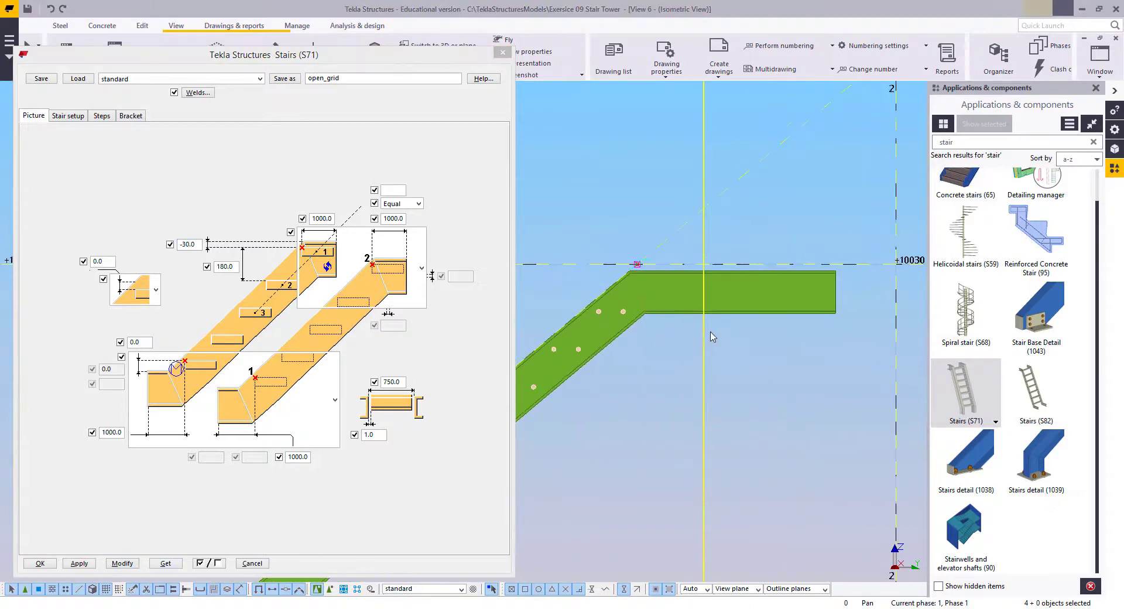
{"action": "scroll", "coordinate": [641, 264], "scroll_direction": "up", "scroll_amount": 3}
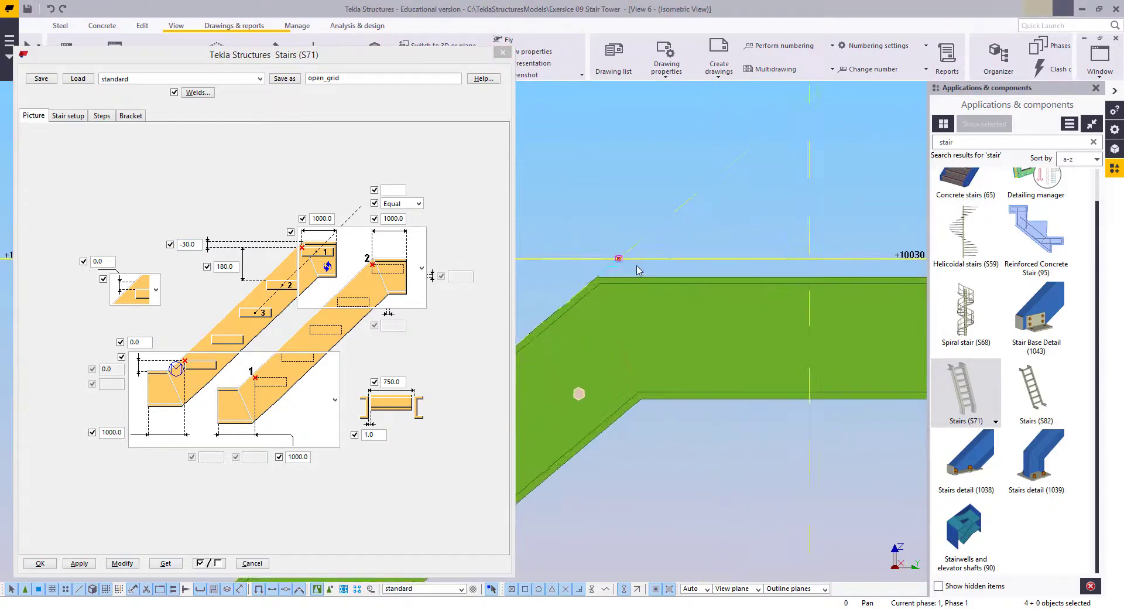
Try a lower-end vertical offset of -30 on the selected stairs, checking the junction above level +6730
{"action": "scroll", "coordinate": [684, 354], "scroll_direction": "down", "scroll_amount": 3}
{"action": "middle_click_drag", "start_coordinate": [673, 374], "coordinate": [902, 161]}
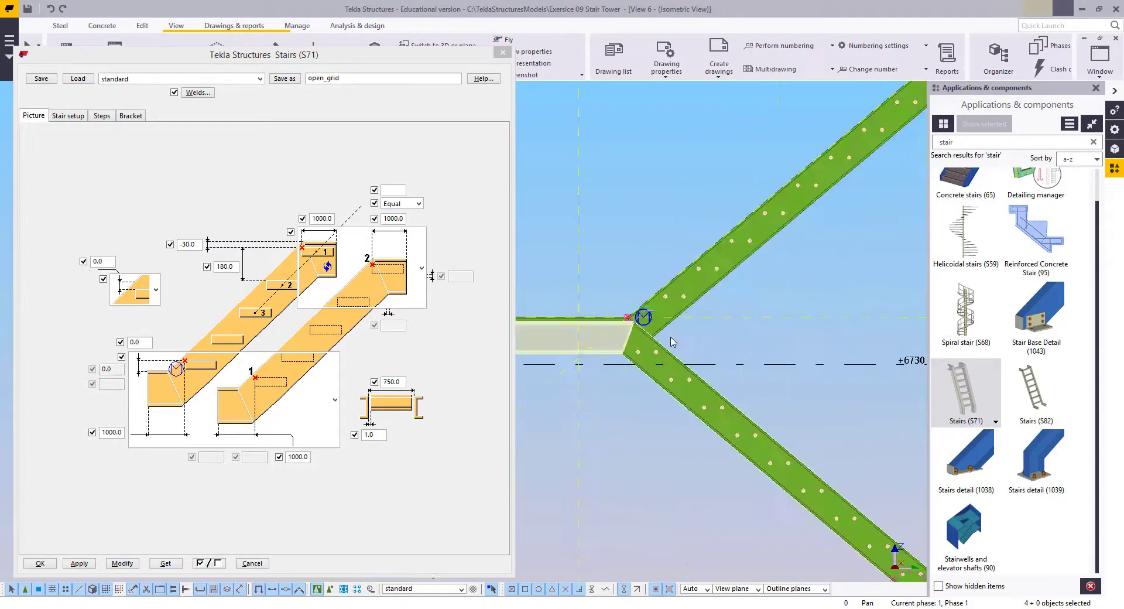
{"action": "scroll", "coordinate": [630, 328], "scroll_direction": "up", "scroll_amount": 2}
{"action": "scroll", "coordinate": [627, 324], "scroll_direction": "up", "scroll_amount": 1}
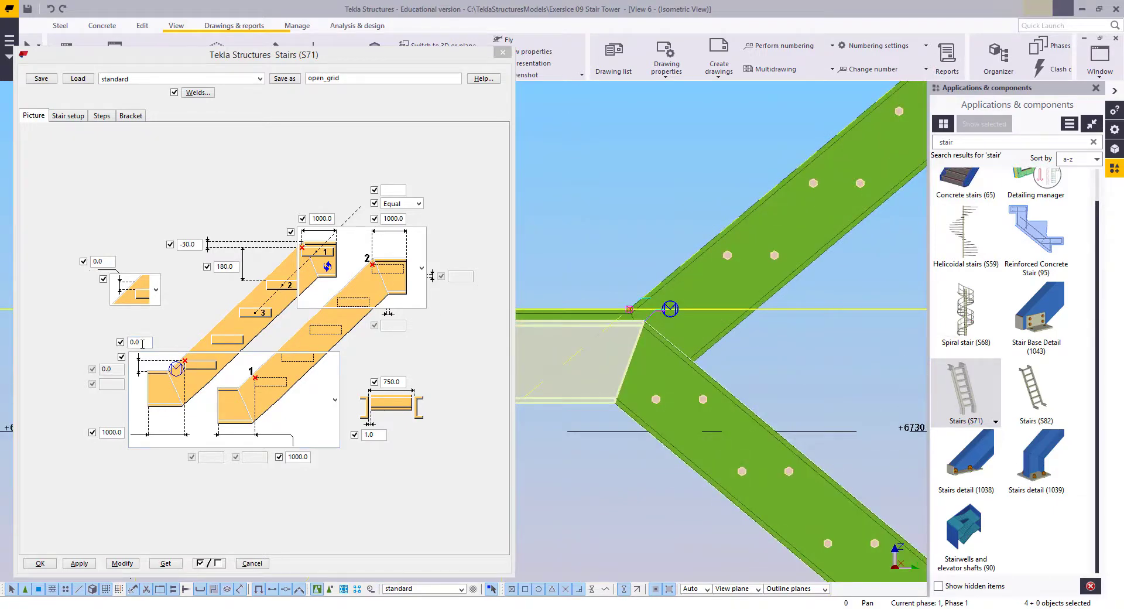
{"action": "left_click_drag", "start_coordinate": [143, 344], "coordinate": [99, 340]}
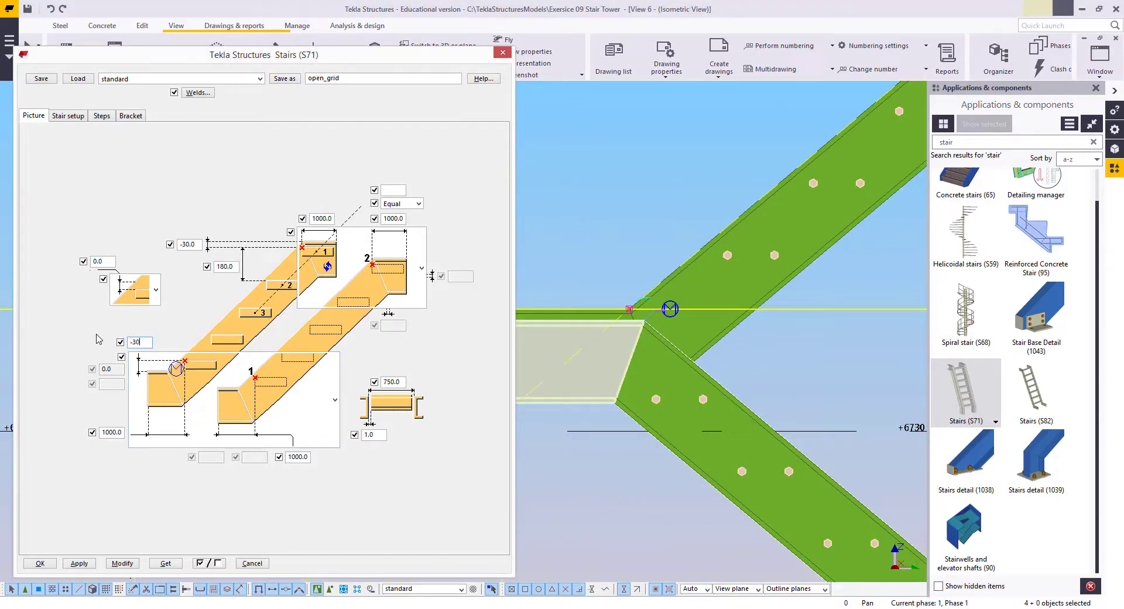
{"action": "left_click", "coordinate": [126, 563]}
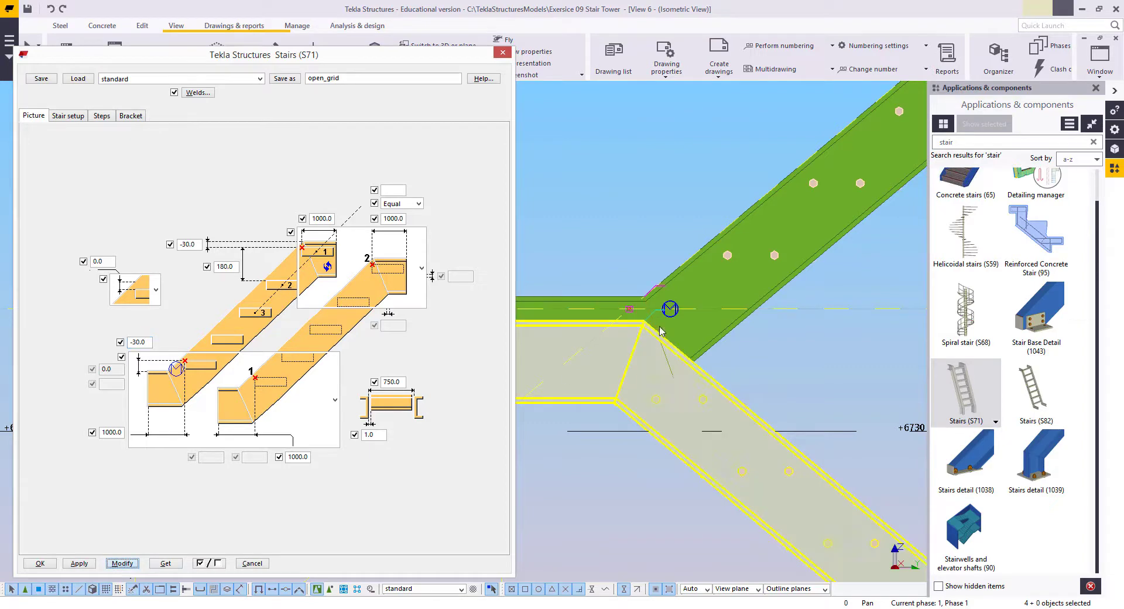
Set the lower-end vertical offset of the selected stairs to 30 and apply the modification
{"action": "left_click", "coordinate": [135, 343]}
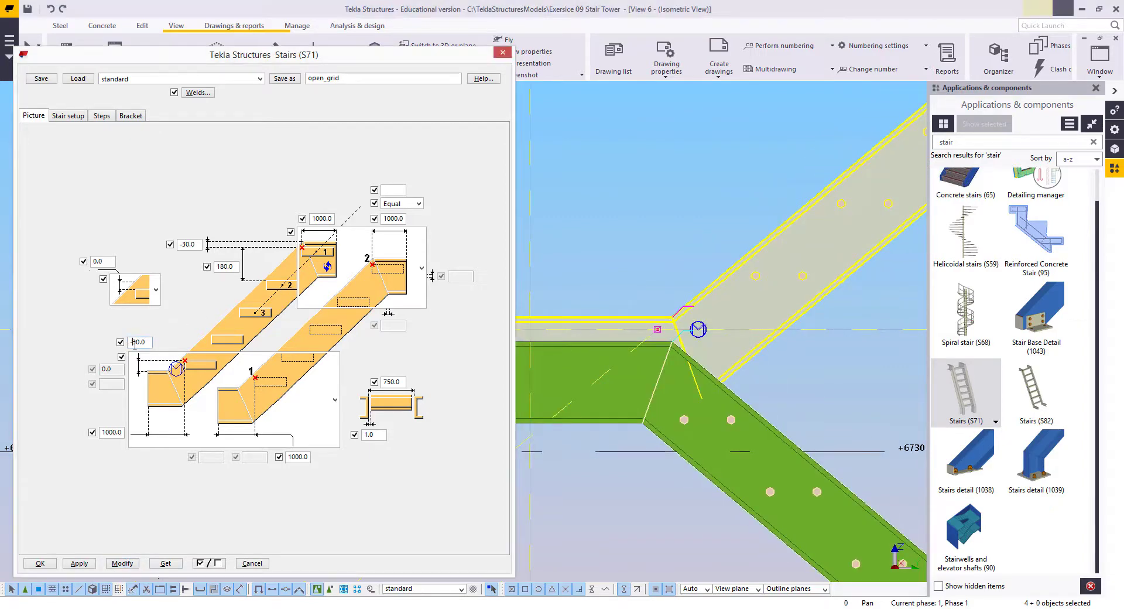
{"action": "left_click", "coordinate": [122, 563]}
{"action": "scroll", "coordinate": [713, 416], "scroll_direction": "down", "scroll_amount": 5}
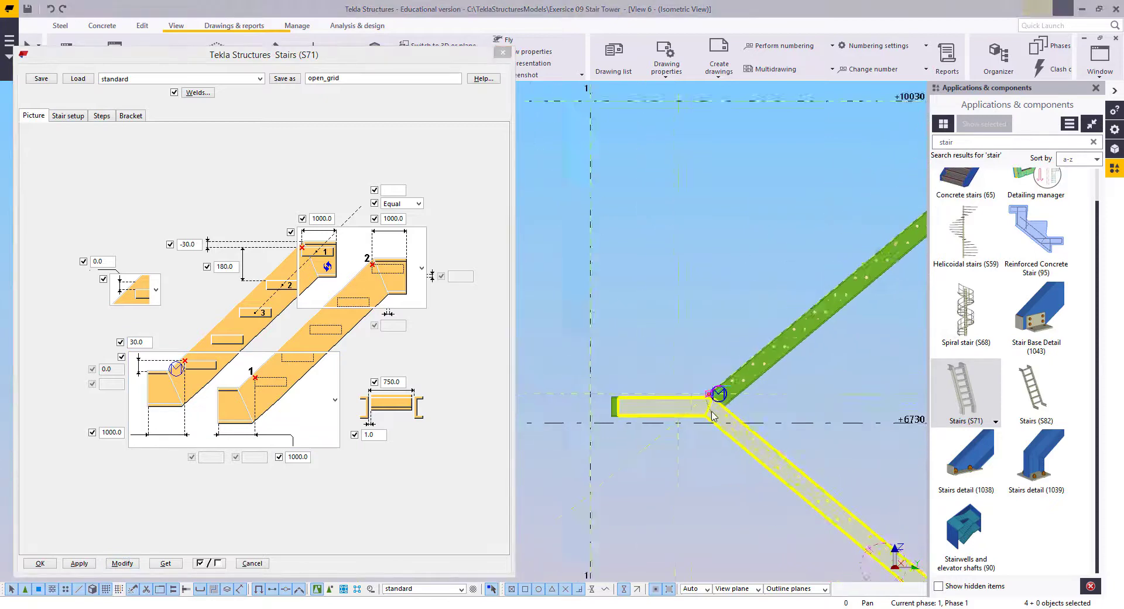
{"action": "scroll", "coordinate": [714, 416], "scroll_direction": "down", "scroll_amount": 4}
{"action": "middle_click_drag", "start_coordinate": [747, 409], "coordinate": [638, 409]}
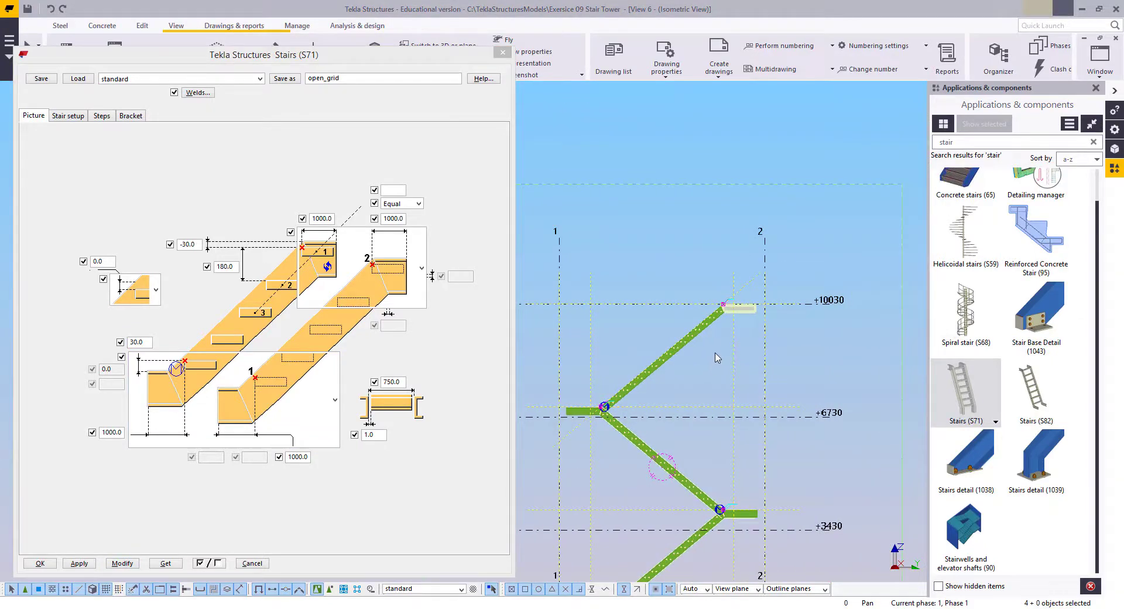
Check the top flight's upper end against level +10030 in View 6
{"action": "scroll", "coordinate": [725, 308], "scroll_direction": "up", "scroll_amount": 10}
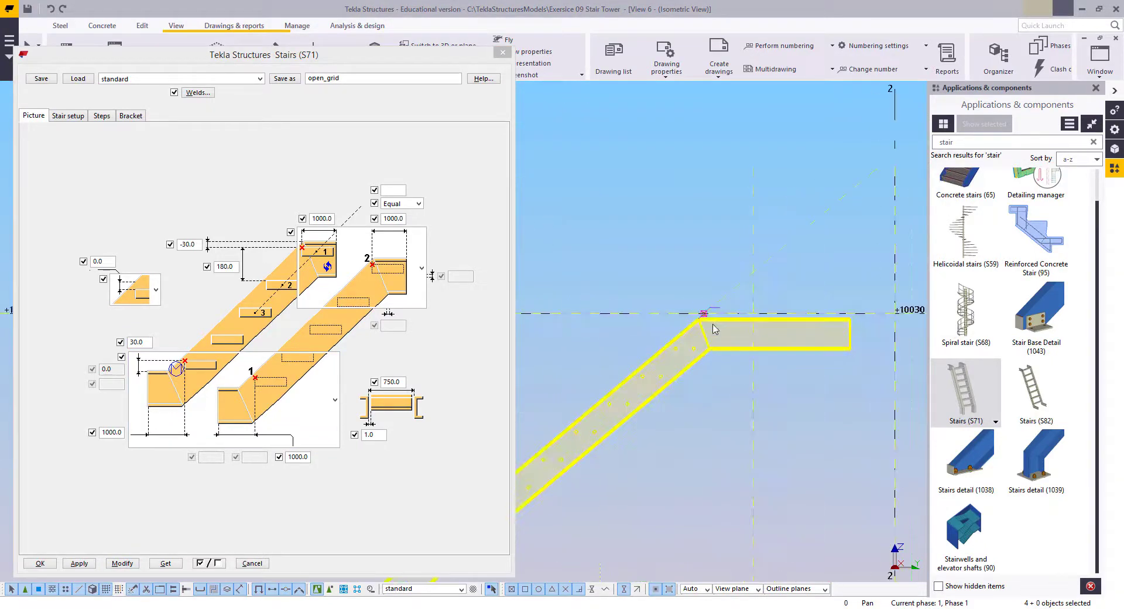
{"action": "scroll", "coordinate": [681, 342], "scroll_direction": "up", "scroll_amount": 1}
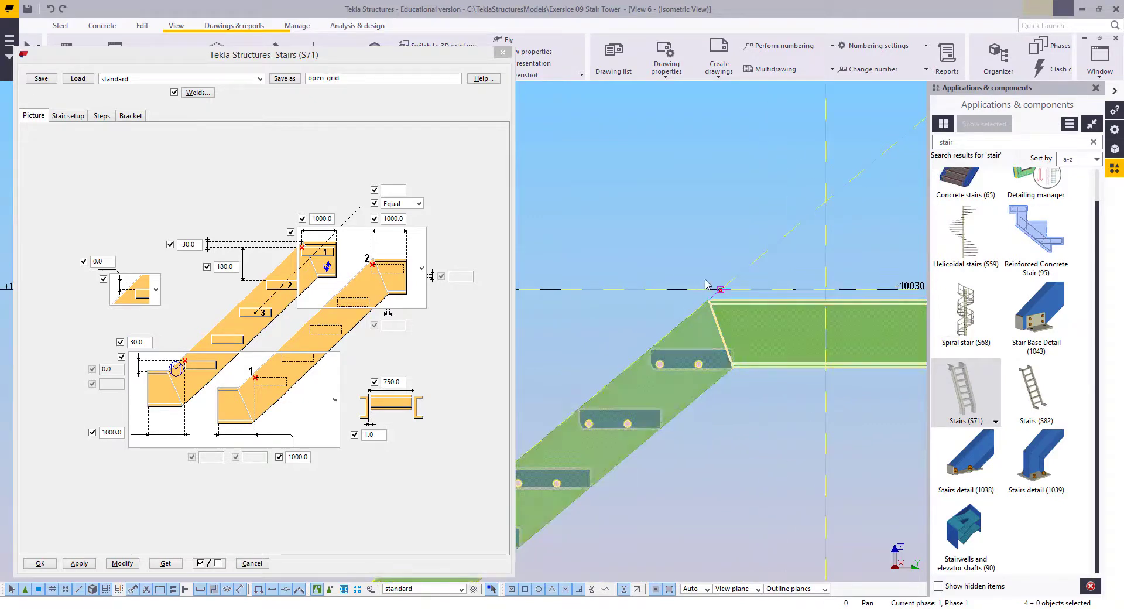
{"action": "middle_click_drag", "start_coordinate": [651, 346], "coordinate": [719, 302]}
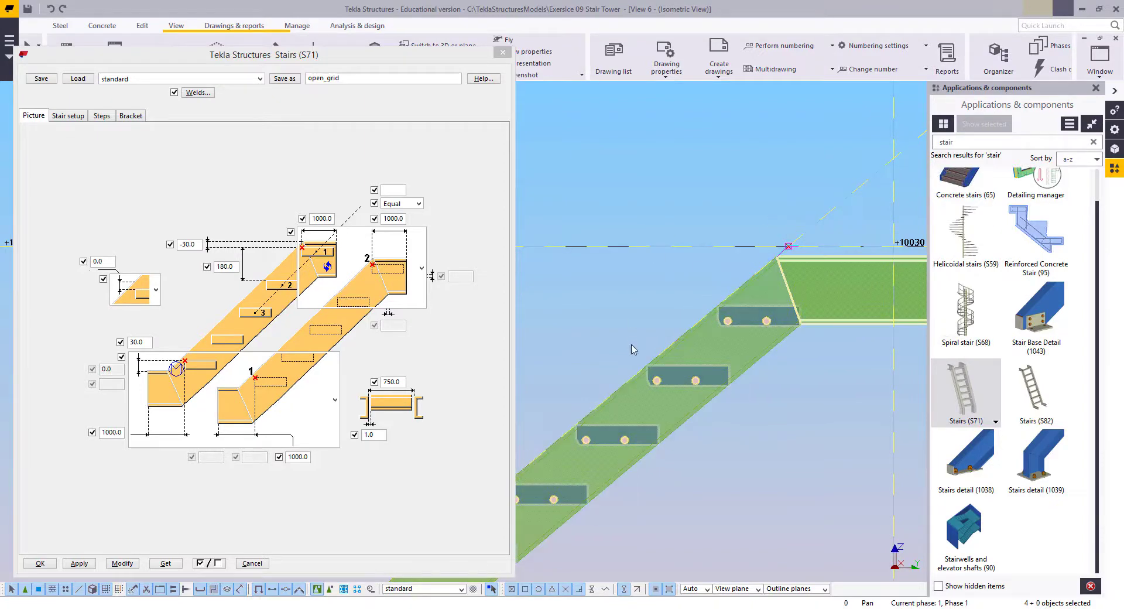
{"action": "middle_click_drag", "start_coordinate": [729, 187], "coordinate": [761, 166]}
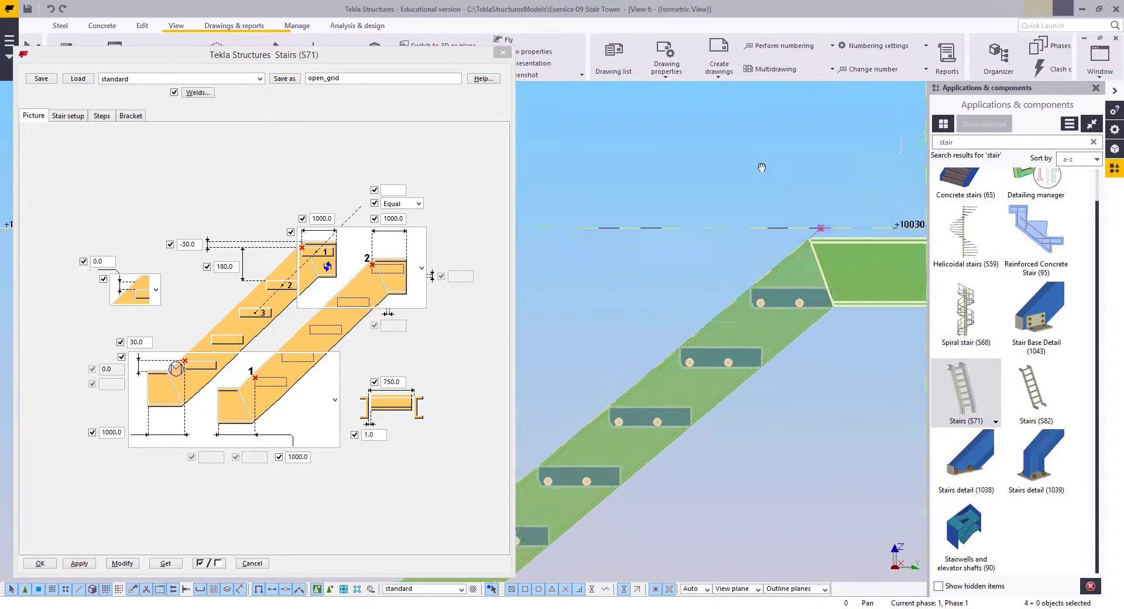
{"action": "scroll", "coordinate": [524, 293], "scroll_direction": "down", "scroll_amount": 2}
{"action": "scroll", "coordinate": [673, 249], "scroll_direction": "up", "scroll_amount": 4}
{"action": "right_click", "coordinate": [705, 196]}
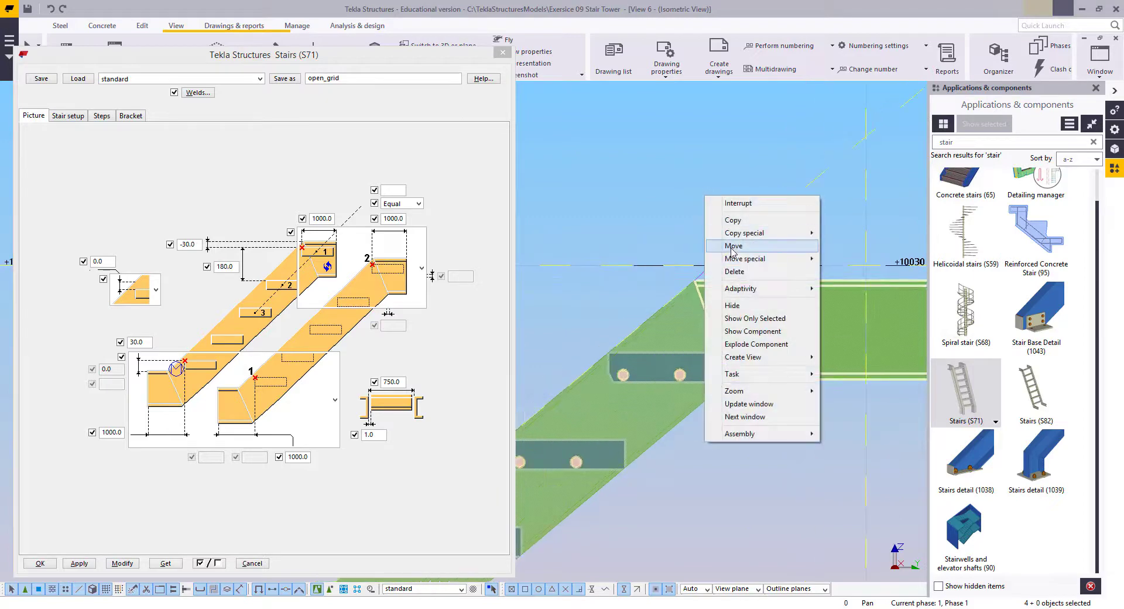
{"action": "left_click", "coordinate": [732, 245]}
{"action": "right_click", "coordinate": [625, 135]}
{"action": "left_click", "coordinate": [642, 149]}
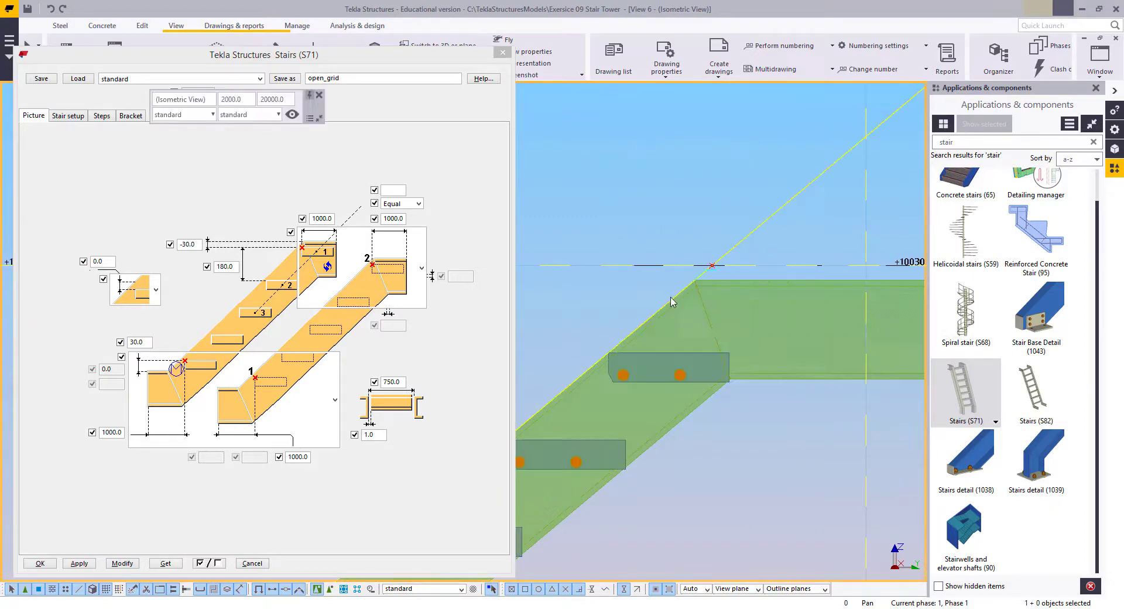
Move only the top stair flight up towards level +10030, using its upper corner as origin and without expanding the work area
{"action": "left_click", "coordinate": [674, 302]}
{"action": "right_click", "coordinate": [662, 221]}
{"action": "left_click", "coordinate": [691, 300]}
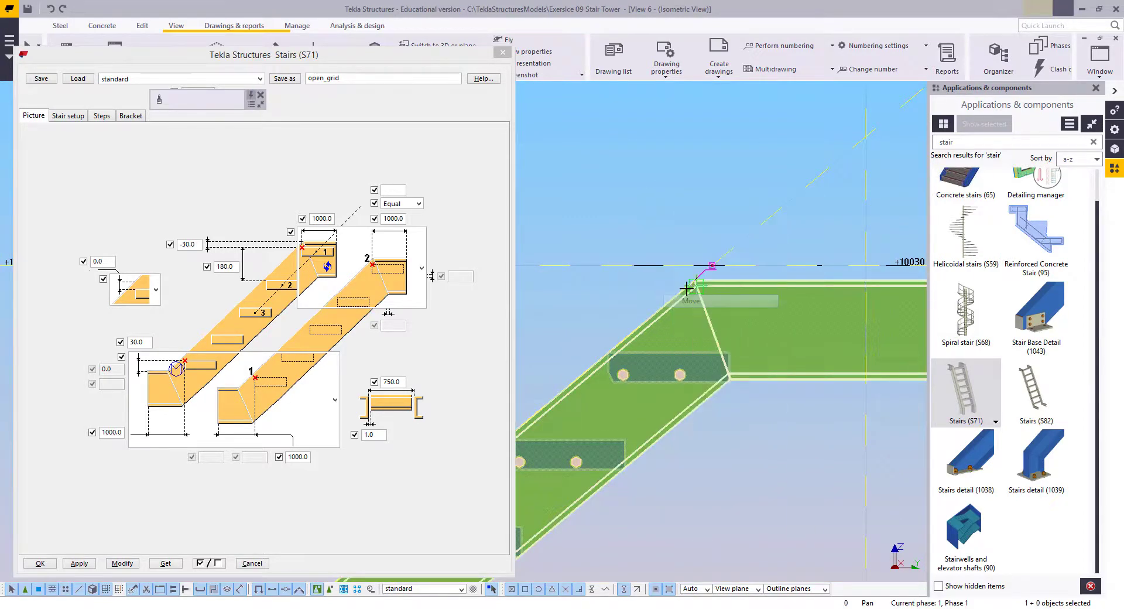
{"action": "left_click", "coordinate": [716, 266]}
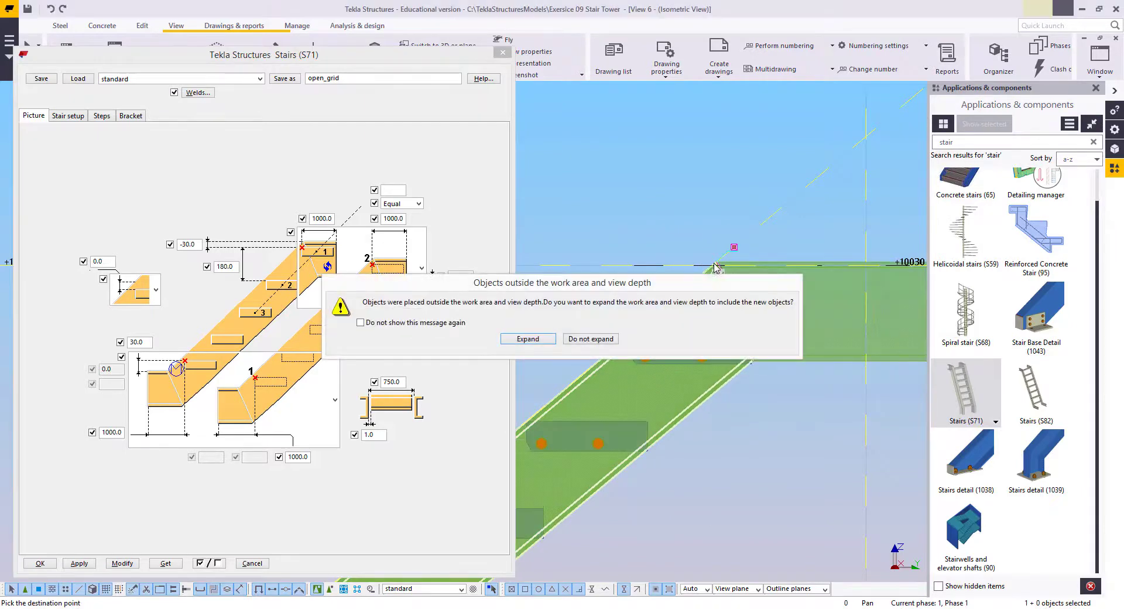
{"action": "left_click", "coordinate": [593, 342]}
Correct the top flight's position by moving its upper corner onto the level +10030 line, again without expanding the work area
{"action": "scroll", "coordinate": [761, 280], "scroll_direction": "up", "scroll_amount": 4}
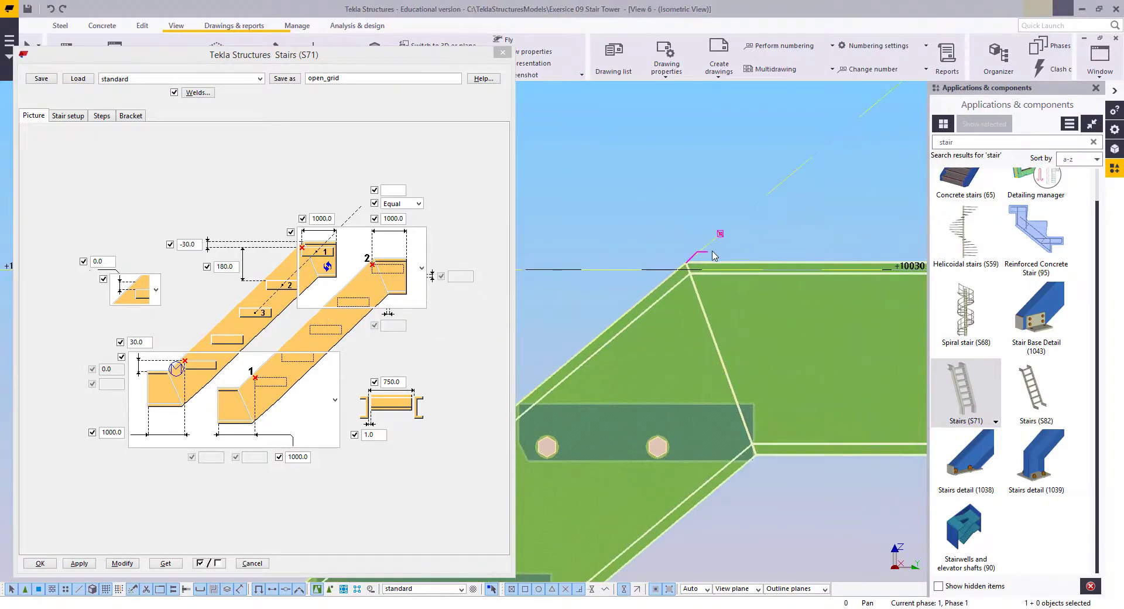
{"action": "right_click", "coordinate": [713, 253]}
{"action": "left_click", "coordinate": [747, 332]}
{"action": "scroll", "coordinate": [699, 273], "scroll_direction": "up", "scroll_amount": 1}
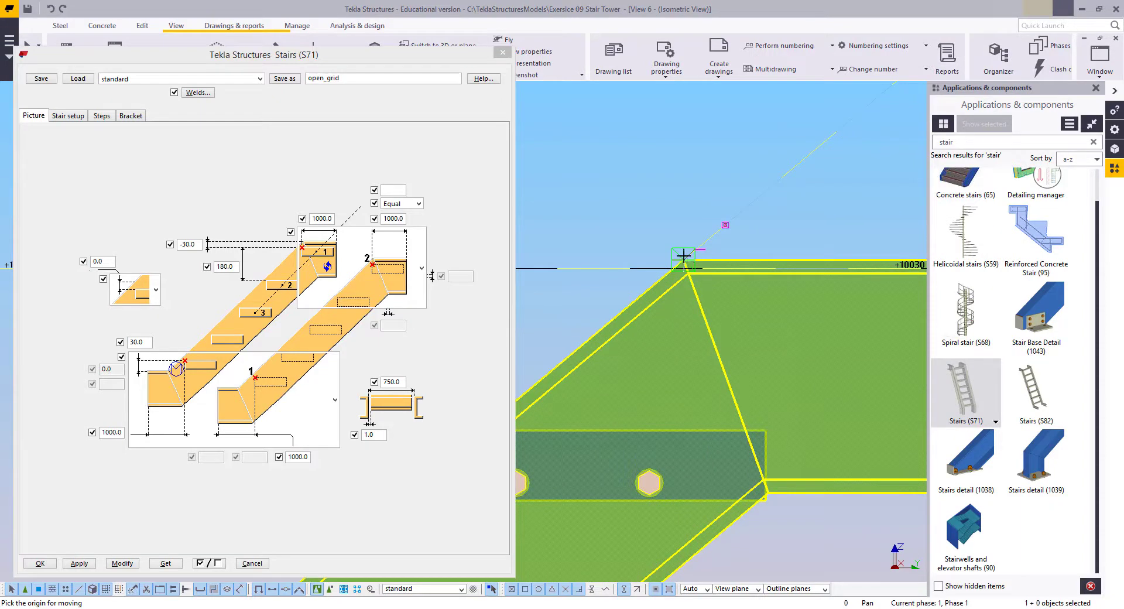
{"action": "left_click", "coordinate": [669, 269]}
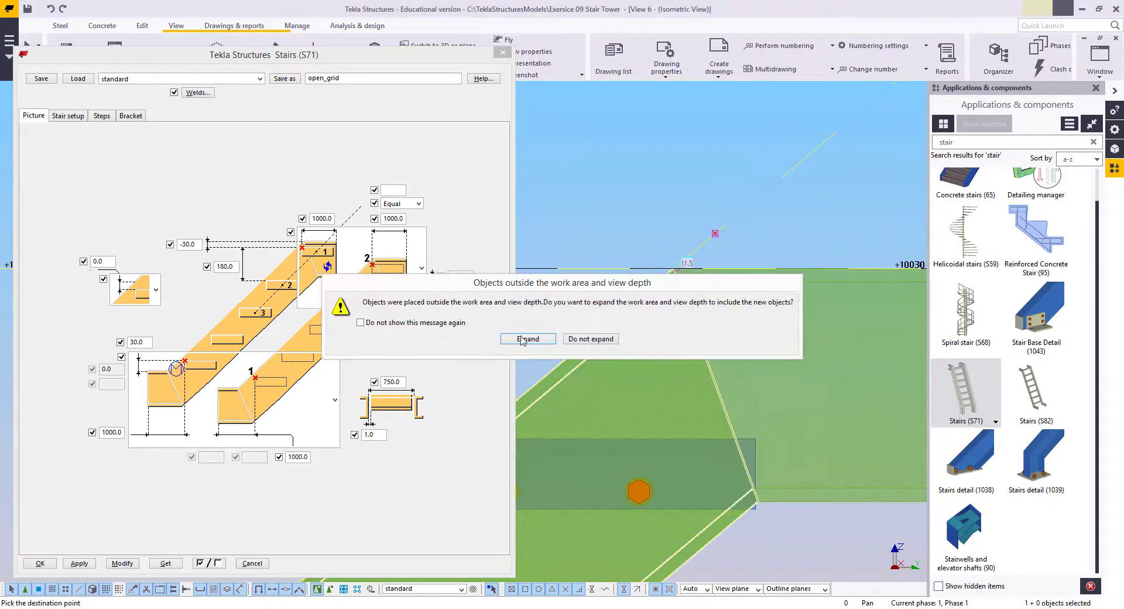
{"action": "left_click", "coordinate": [576, 341]}
Move the second flight from the top so its upper landing lines up with the top flight's lower landing above level +6730
{"action": "scroll", "coordinate": [607, 367], "scroll_direction": "down", "scroll_amount": 5}
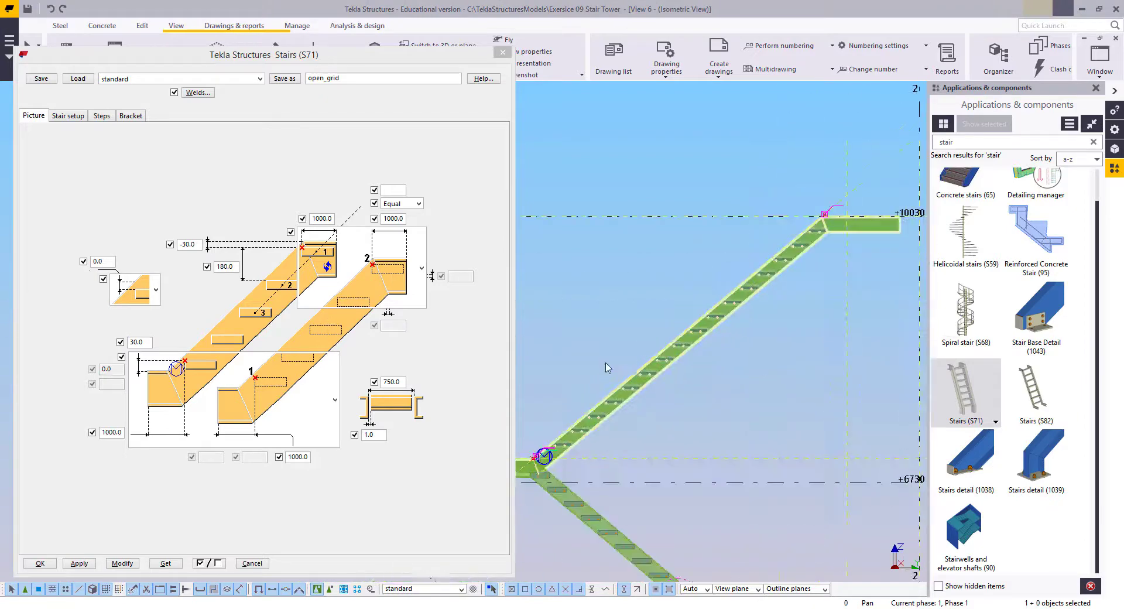
{"action": "scroll", "coordinate": [547, 474], "scroll_direction": "up", "scroll_amount": 3}
{"action": "middle_click_drag", "start_coordinate": [547, 474], "coordinate": [651, 367]}
{"action": "scroll", "coordinate": [577, 390], "scroll_direction": "up", "scroll_amount": 4}
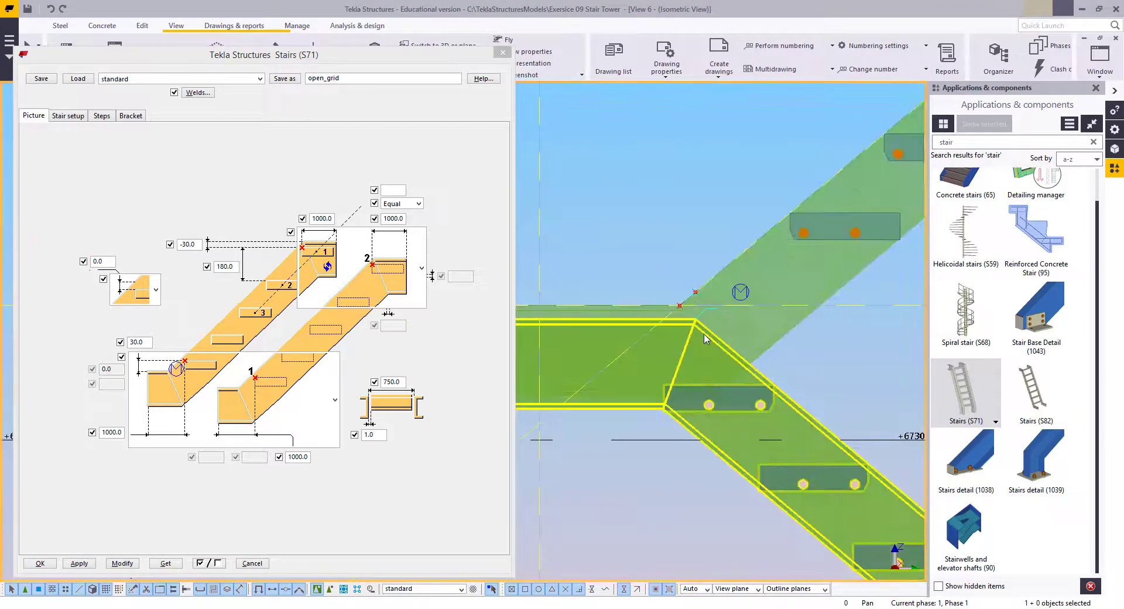
{"action": "right_click", "coordinate": [638, 217]}
{"action": "left_click", "coordinate": [679, 296]}
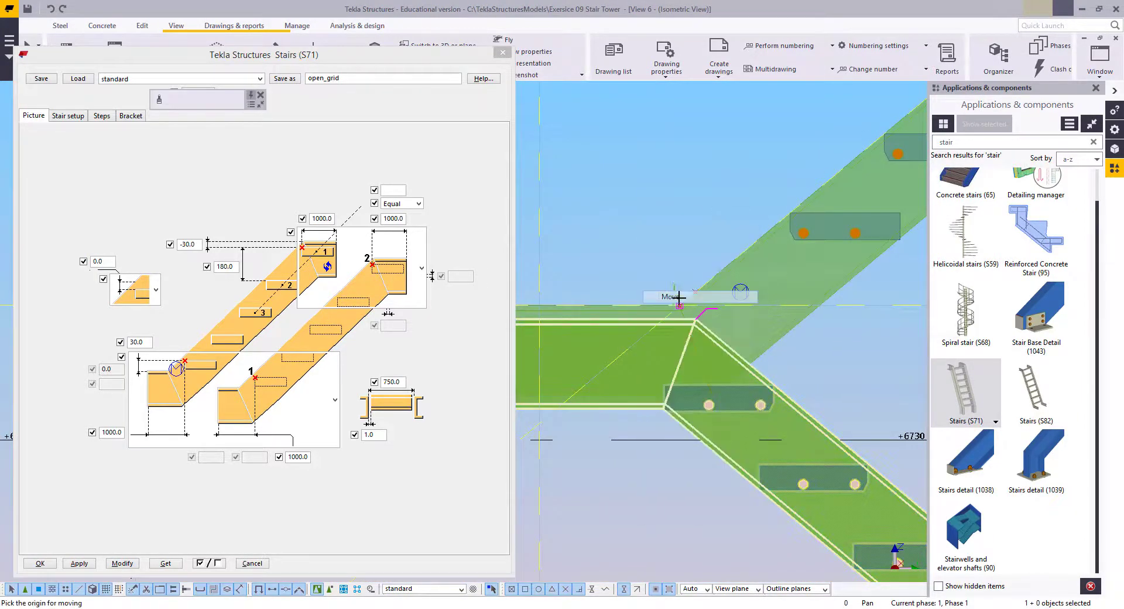
{"action": "left_click", "coordinate": [676, 318]}
Move the third flight from the top so its upper landing lines up with the second flight's lower landing above level +3430
{"action": "scroll", "coordinate": [687, 349], "scroll_direction": "down", "scroll_amount": 6}
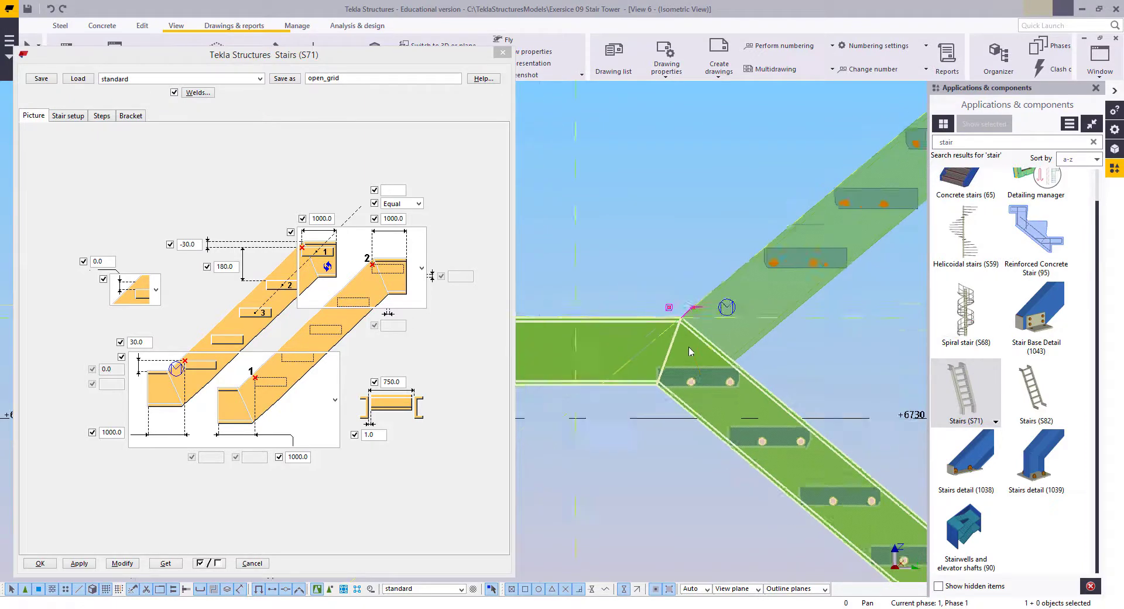
{"action": "middle_click_drag", "start_coordinate": [890, 486], "coordinate": [564, 163]}
{"action": "scroll", "coordinate": [726, 273], "scroll_direction": "up", "scroll_amount": 4}
{"action": "scroll", "coordinate": [603, 298], "scroll_direction": "up", "scroll_amount": 2}
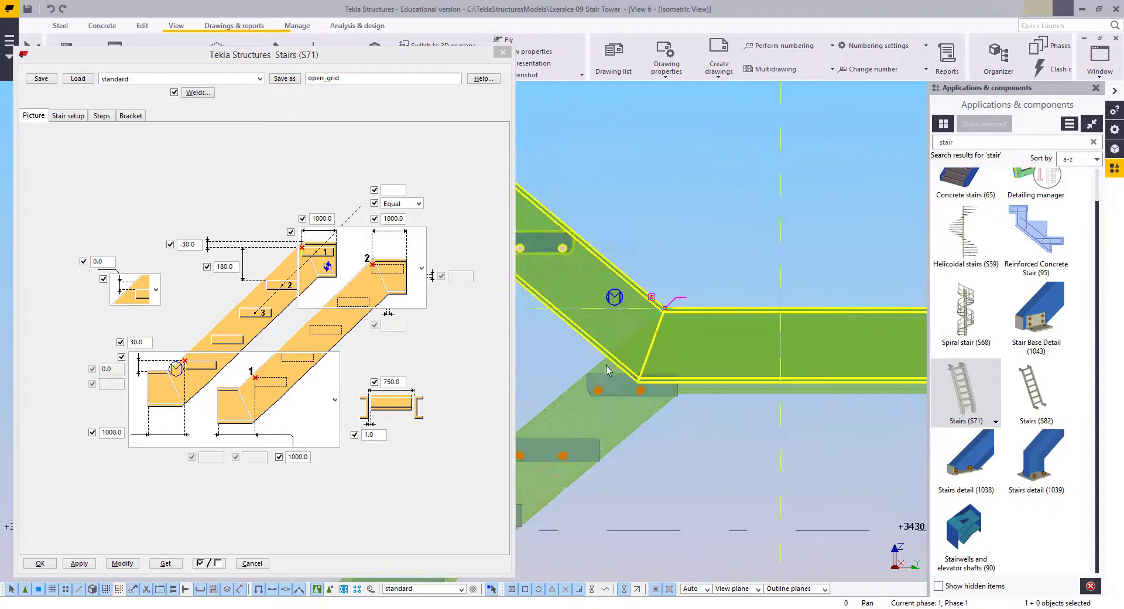
{"action": "right_click", "coordinate": [666, 237]}
{"action": "left_click", "coordinate": [699, 316]}
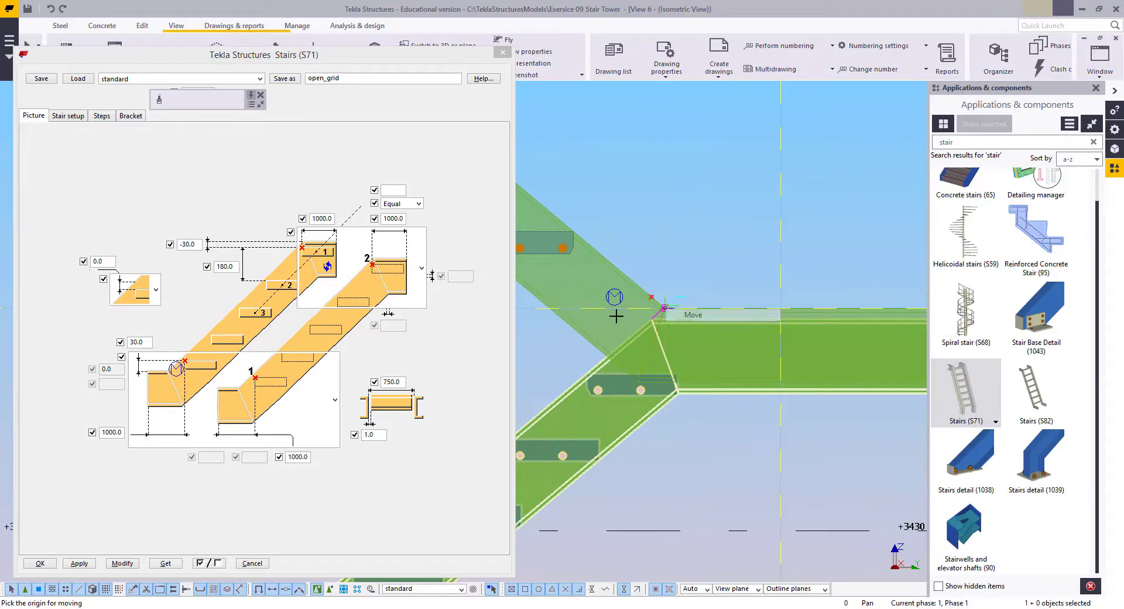
{"action": "left_click", "coordinate": [665, 331]}
Move the lowest flight so its upper landing lines up with the lower landing of the flight above it
{"action": "scroll", "coordinate": [665, 332], "scroll_direction": "down", "scroll_amount": 4}
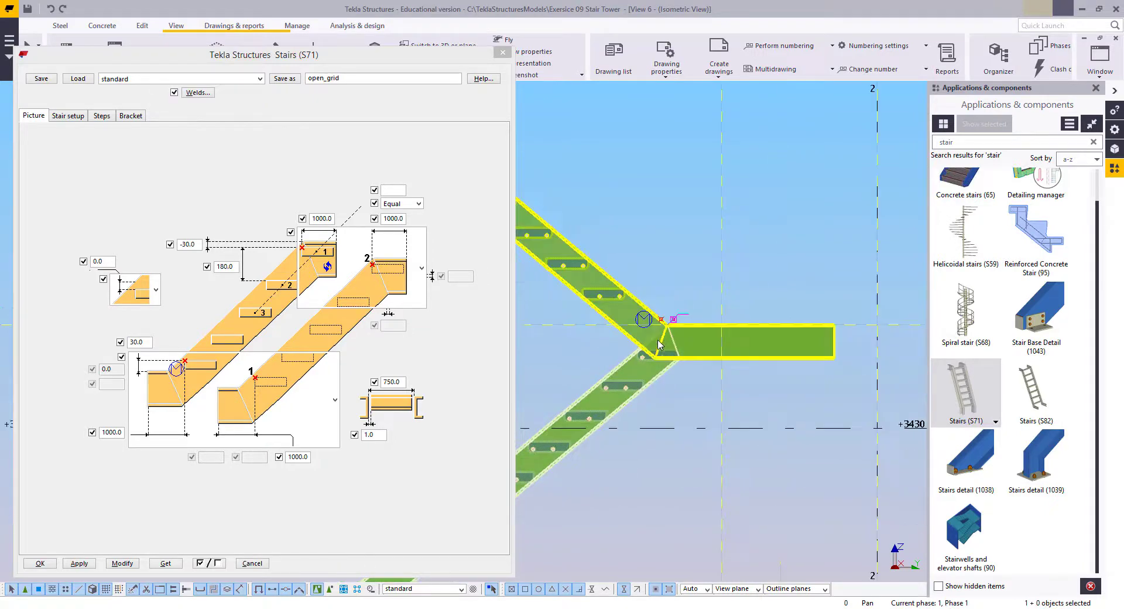
{"action": "scroll", "coordinate": [762, 331], "scroll_direction": "up", "scroll_amount": 5}
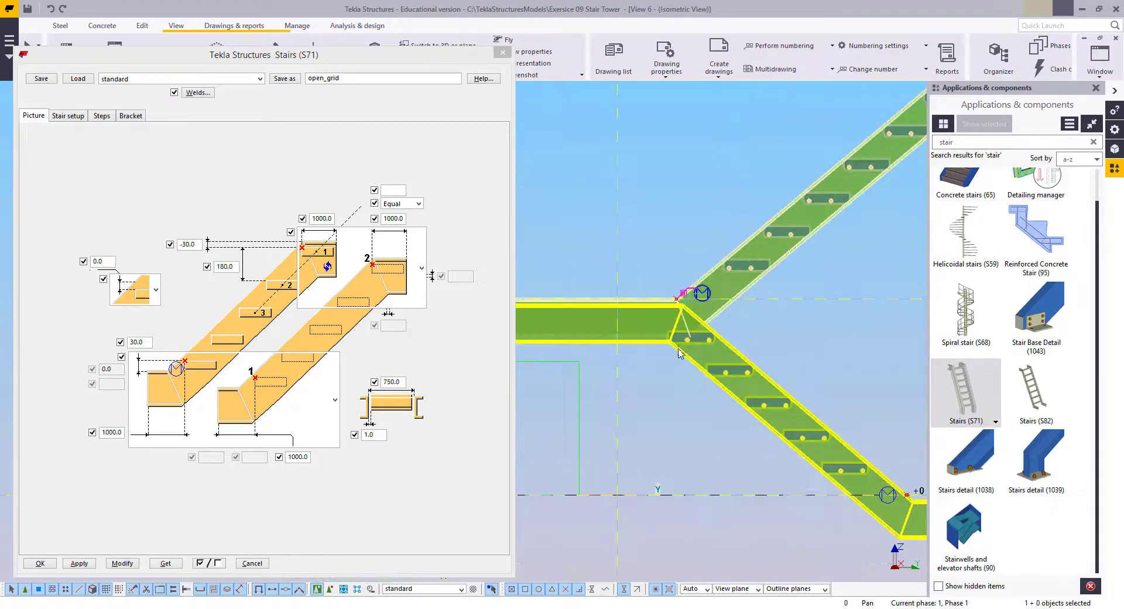
{"action": "right_click", "coordinate": [655, 195]}
{"action": "left_click", "coordinate": [682, 272]}
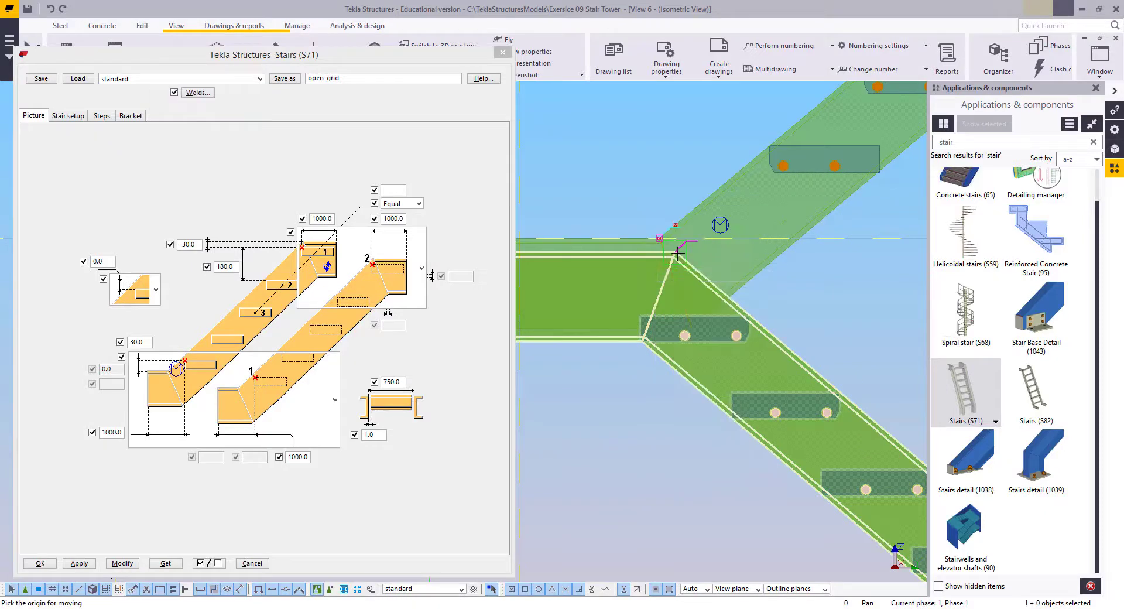
{"action": "left_click", "coordinate": [660, 233]}
Examine the alignment of all flights and landings from level +0 up to level +10030
{"action": "scroll", "coordinate": [655, 230], "scroll_direction": "down", "scroll_amount": 5}
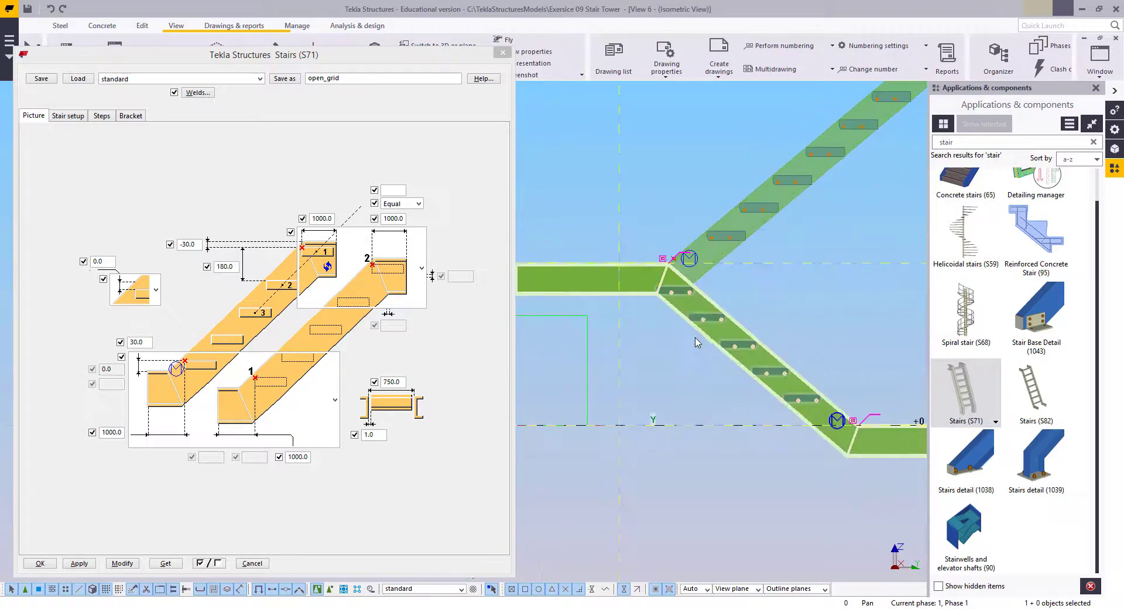
{"action": "scroll", "coordinate": [654, 365], "scroll_direction": "up", "scroll_amount": 3}
{"action": "scroll", "coordinate": [654, 366], "scroll_direction": "up", "scroll_amount": 1}
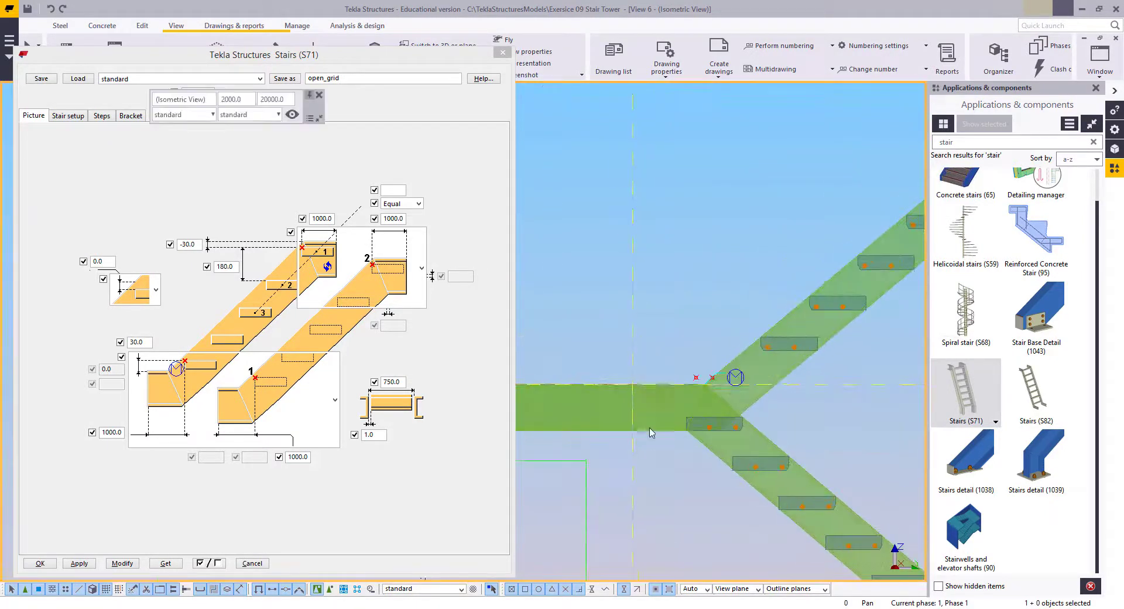
{"action": "scroll", "coordinate": [655, 402], "scroll_direction": "down", "scroll_amount": 2}
{"action": "middle_click_drag", "start_coordinate": [664, 440], "coordinate": [648, 405]}
{"action": "scroll", "coordinate": [739, 399], "scroll_direction": "down", "scroll_amount": 2}
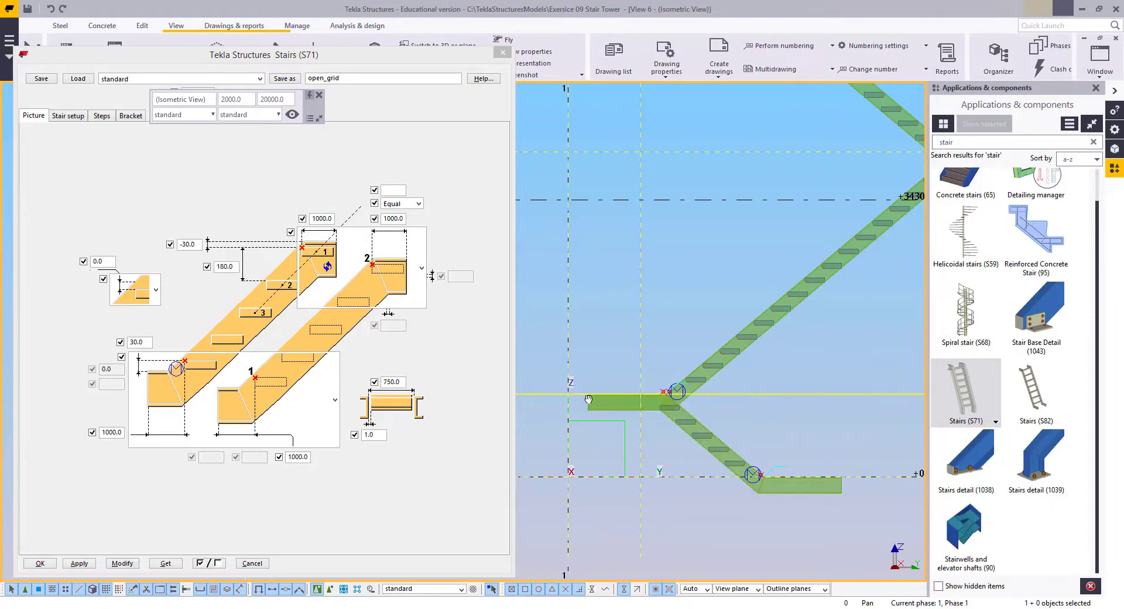
{"action": "middle_click_drag", "start_coordinate": [593, 400], "coordinate": [624, 404]}
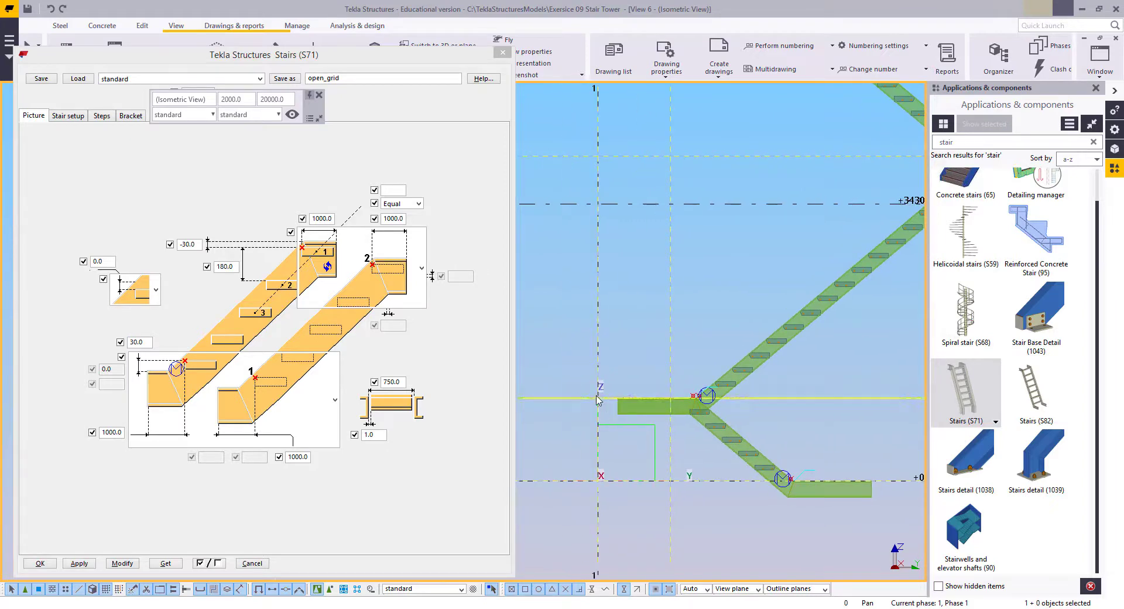
{"action": "scroll", "coordinate": [598, 408], "scroll_direction": "down", "scroll_amount": 2}
{"action": "middle_click_drag", "start_coordinate": [543, 402], "coordinate": [430, 399]}
{"action": "middle_click_drag", "start_coordinate": [814, 256], "coordinate": [910, 428]}
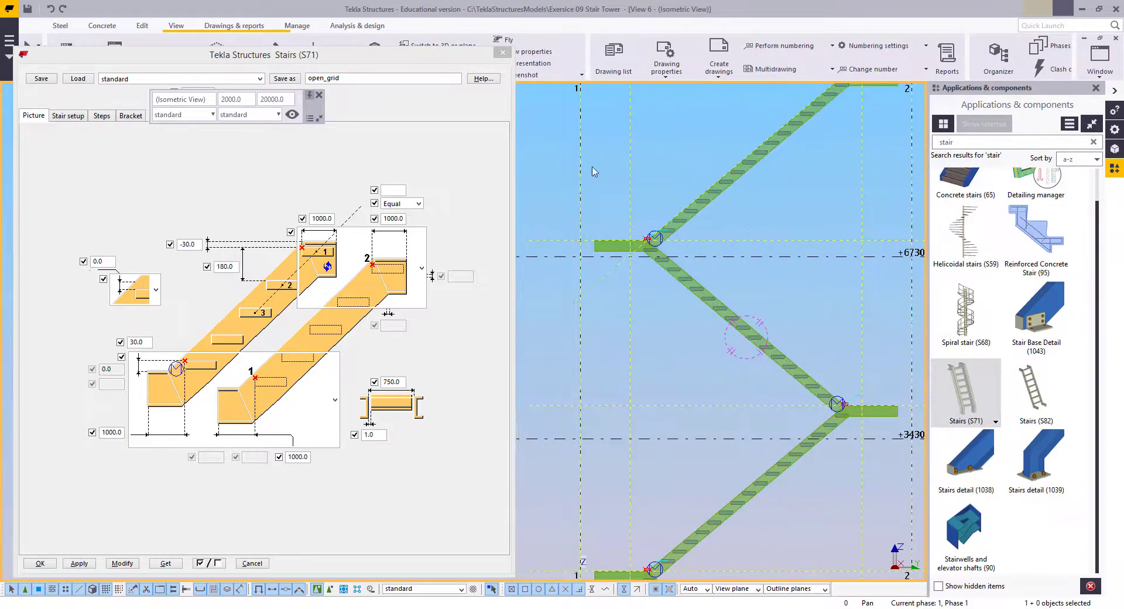
{"action": "middle_click_drag", "start_coordinate": [587, 209], "coordinate": [487, 465]}
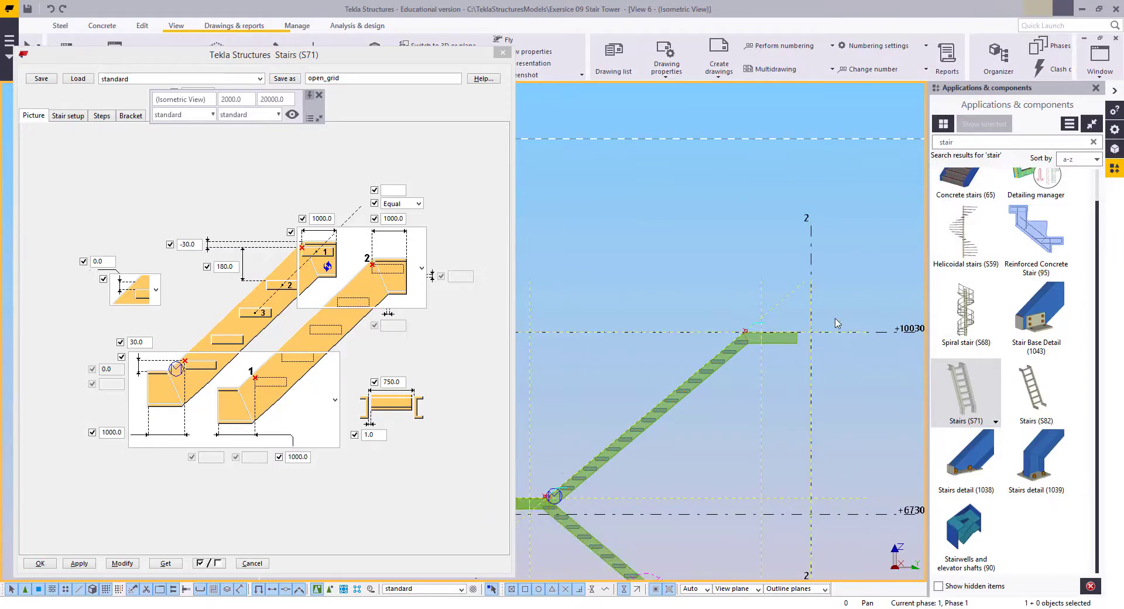
{"action": "scroll", "coordinate": [782, 340], "scroll_direction": "up", "scroll_amount": 1}
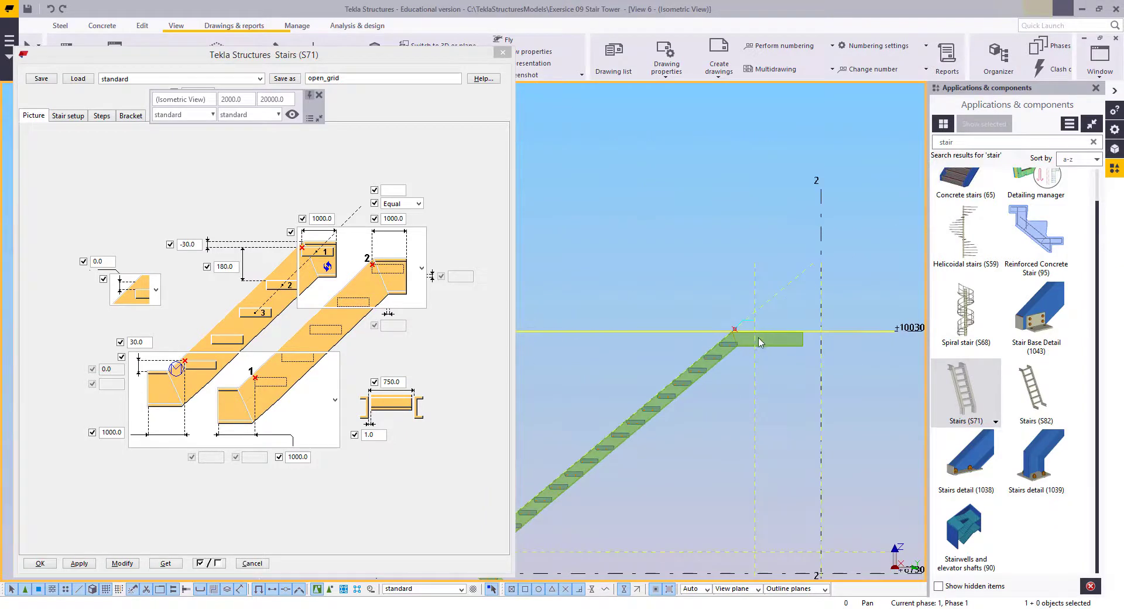
{"action": "scroll", "coordinate": [741, 346], "scroll_direction": "down", "scroll_amount": 2}
{"action": "middle_click_drag", "start_coordinate": [740, 357], "coordinate": [714, 315]}
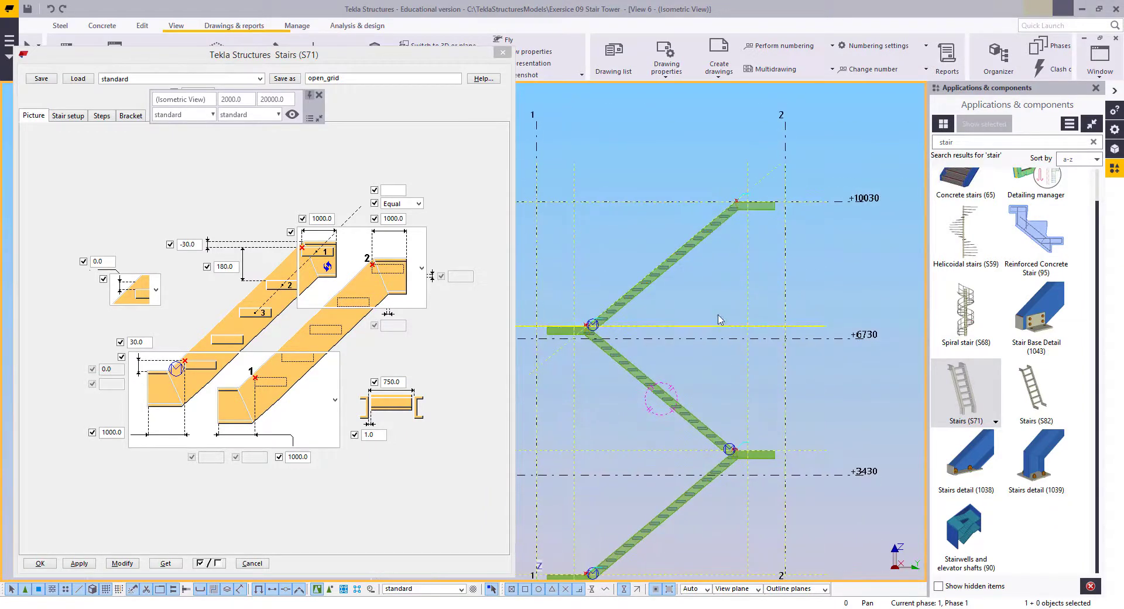
Select all four stair flights together in View 6
{"action": "right_click", "coordinate": [701, 271]}
{"action": "left_click", "coordinate": [705, 282]}
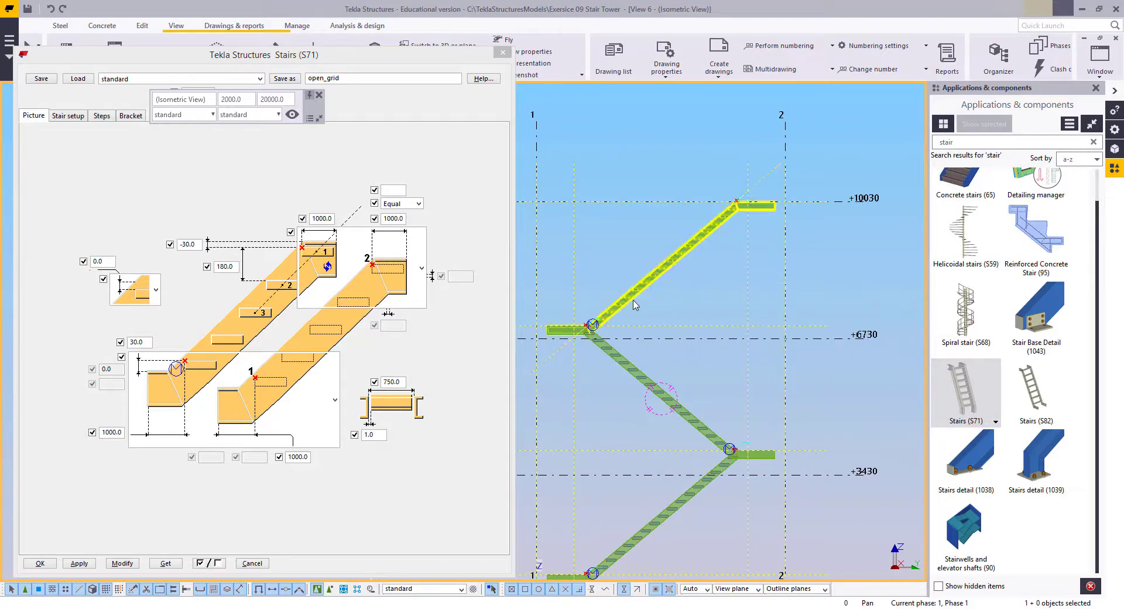
{"action": "left_click", "coordinate": [651, 386], "text": "ctrl"}
{"action": "left_click", "coordinate": [683, 493], "text": "ctrl"}
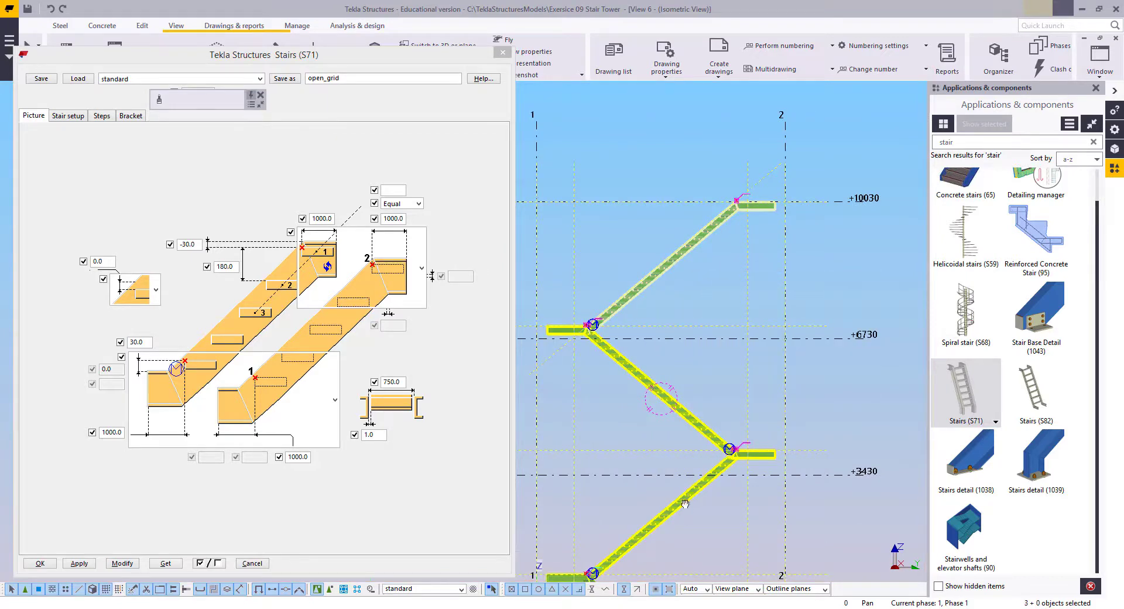
{"action": "middle_click_drag", "start_coordinate": [683, 494], "coordinate": [741, 294]}
{"action": "left_click", "coordinate": [657, 397], "text": "ctrl"}
{"action": "middle_click_drag", "start_coordinate": [685, 412], "coordinate": [639, 580]}
Measure the distance between the two uppermost treads of the top flight near level +10030
{"action": "scroll", "coordinate": [738, 178], "scroll_direction": "up", "scroll_amount": 9}
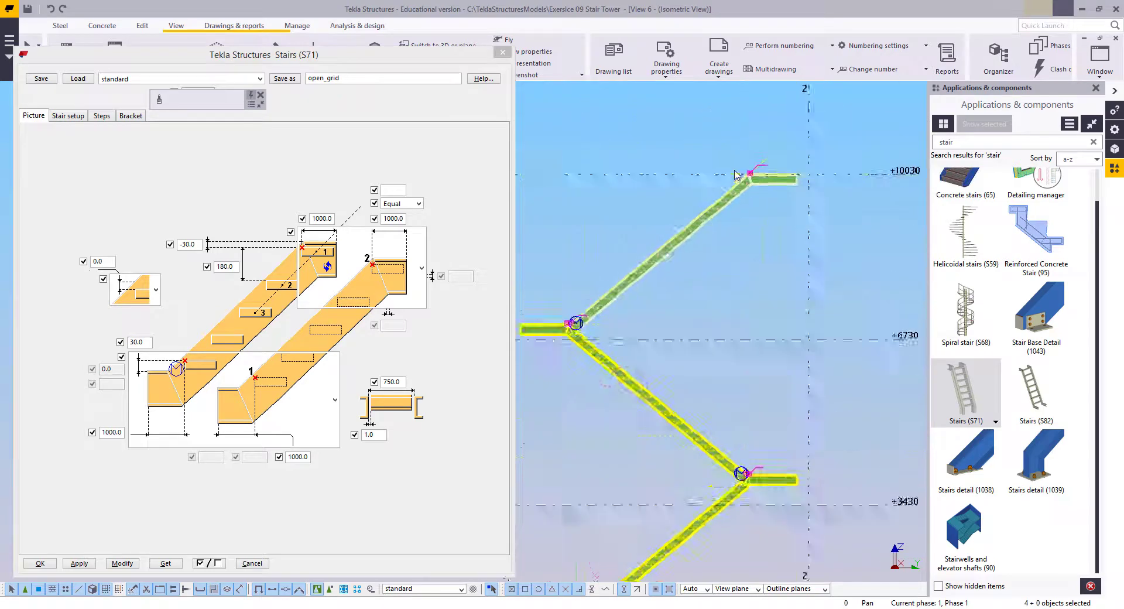
{"action": "scroll", "coordinate": [662, 252], "scroll_direction": "up", "scroll_amount": 3}
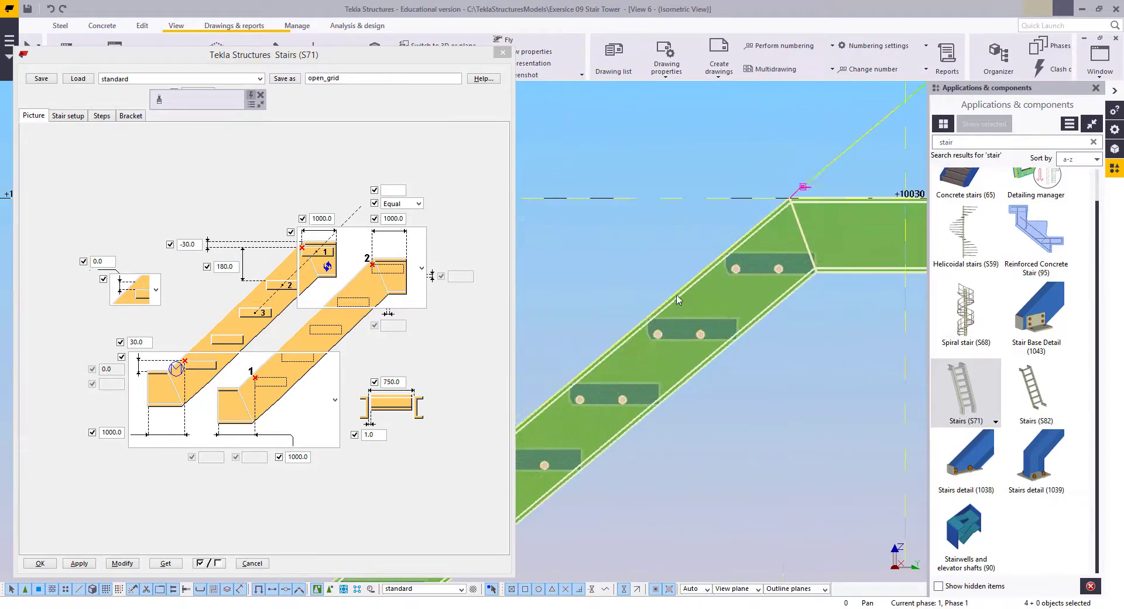
{"action": "key", "text": "f"}
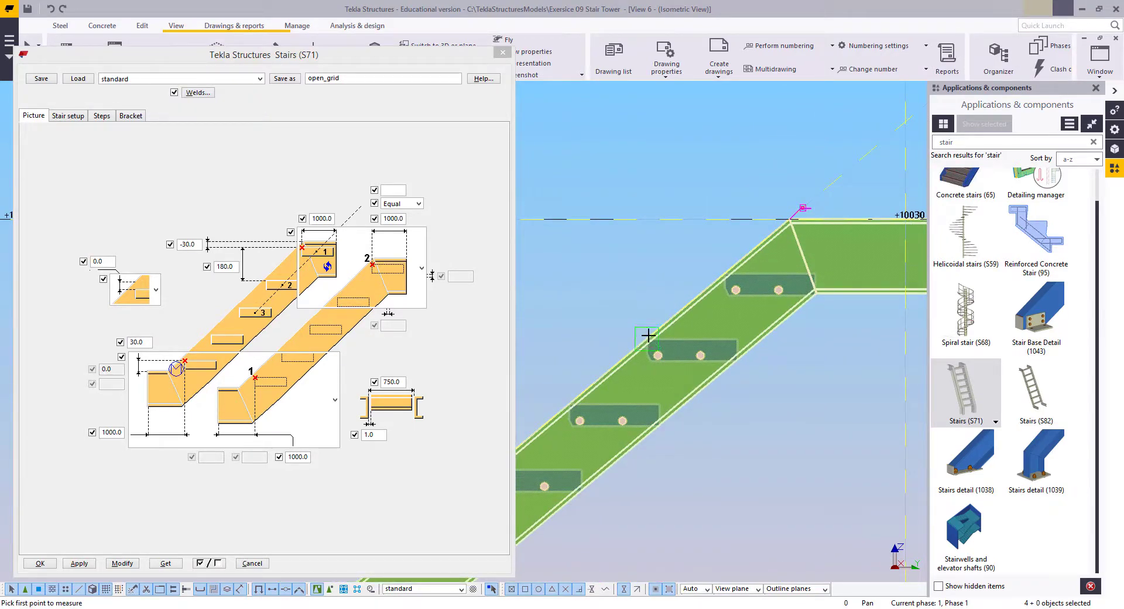
{"action": "left_click", "coordinate": [644, 334]}
{"action": "left_click", "coordinate": [728, 272]}
{"action": "left_click", "coordinate": [603, 273]}
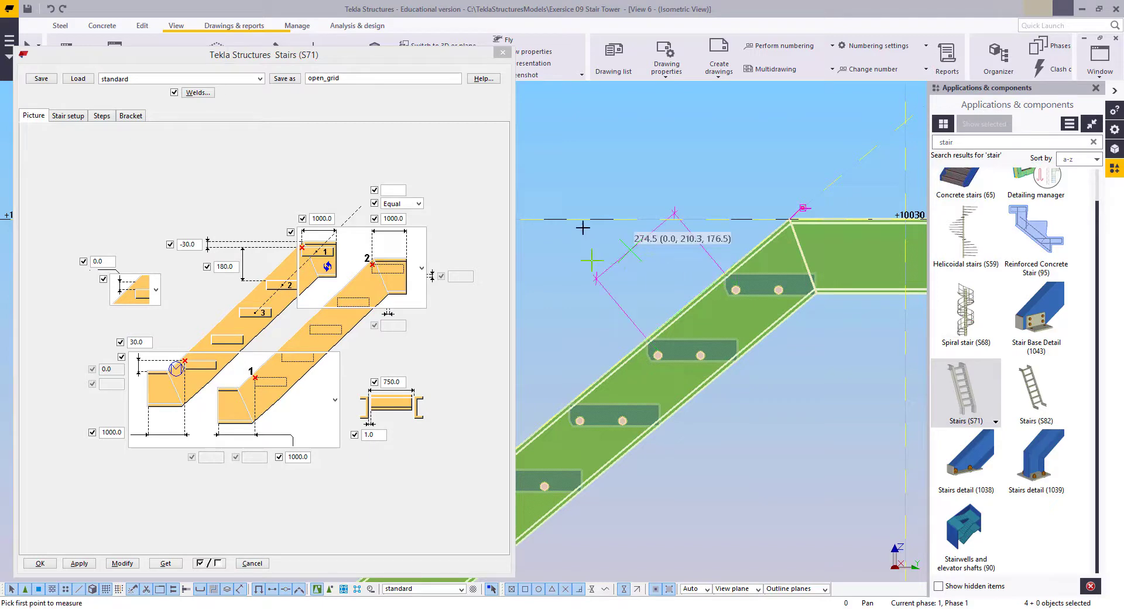
{"action": "middle_click_drag", "start_coordinate": [723, 257], "coordinate": [724, 304]}
{"action": "scroll", "coordinate": [725, 304], "scroll_direction": "up", "scroll_amount": 3}
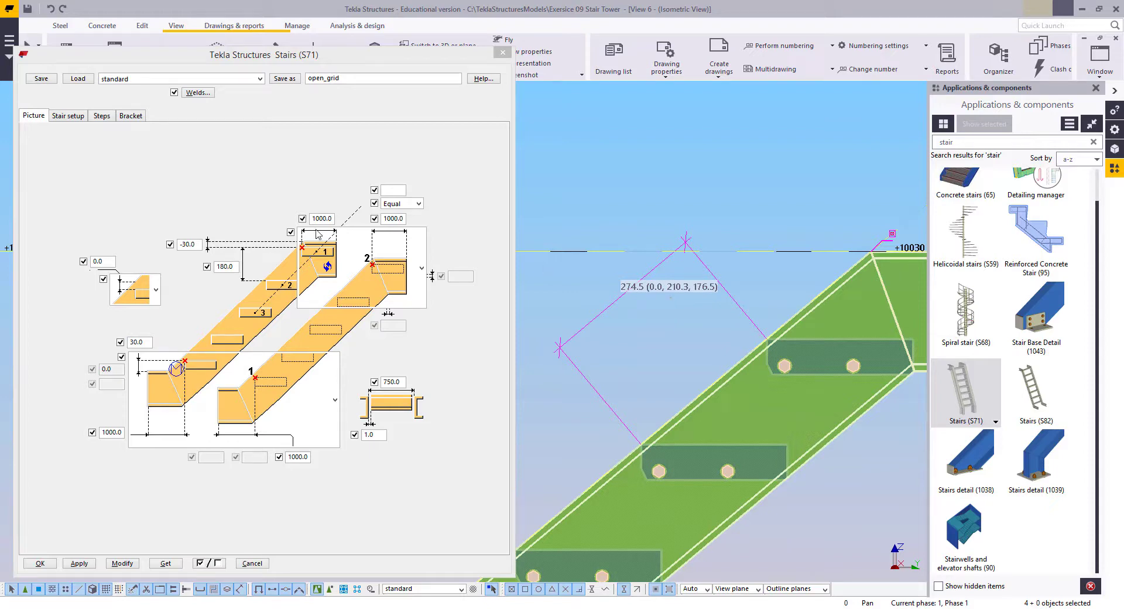
Set the vertical step spacing to 200 mm and apply it to the selected stair flights
{"action": "double_click", "coordinate": [225, 267]}
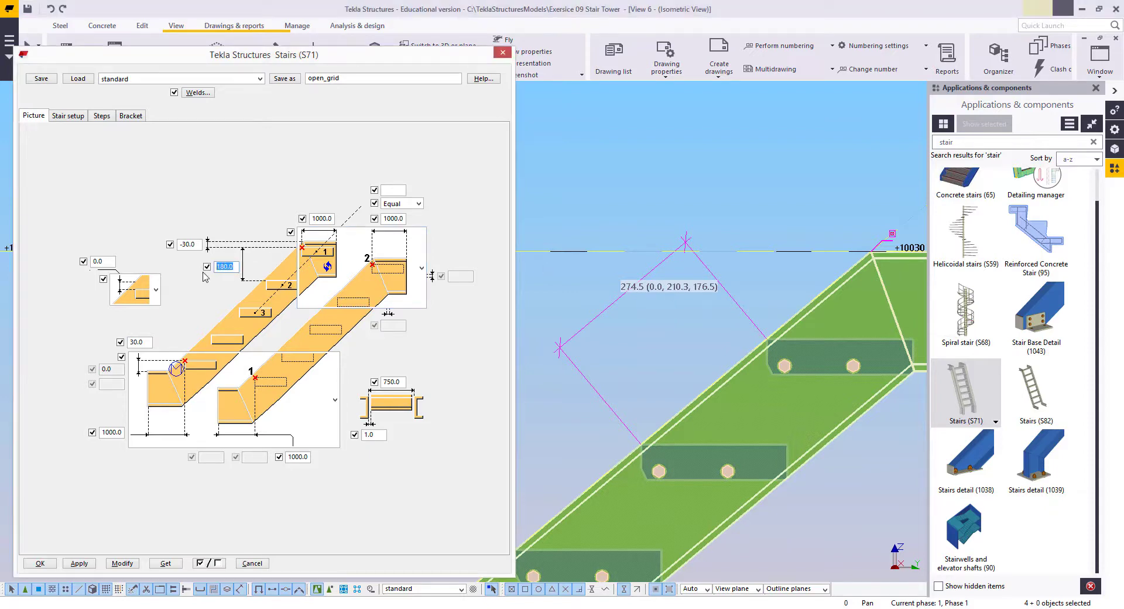
{"action": "left_click", "coordinate": [122, 563]}
Measure the distance between two neighbouring treads on the top flight below the 274.5 mm dimension
{"action": "middle_click_drag", "start_coordinate": [725, 389], "coordinate": [818, 194]}
{"action": "key", "text": "f"}
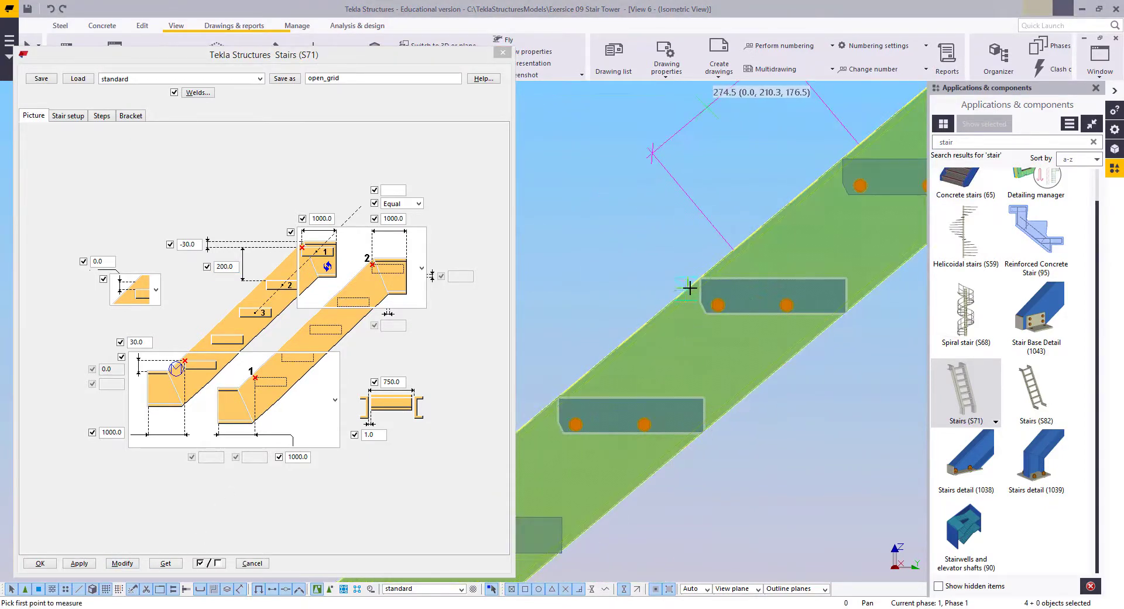
{"action": "left_click", "coordinate": [699, 277]}
{"action": "left_click", "coordinate": [559, 398]}
{"action": "left_click", "coordinate": [553, 335]}
{"action": "middle_click_drag", "start_coordinate": [594, 293], "coordinate": [690, 317]}
{"action": "right_click", "coordinate": [640, 233]}
{"action": "left_click", "coordinate": [660, 239]}
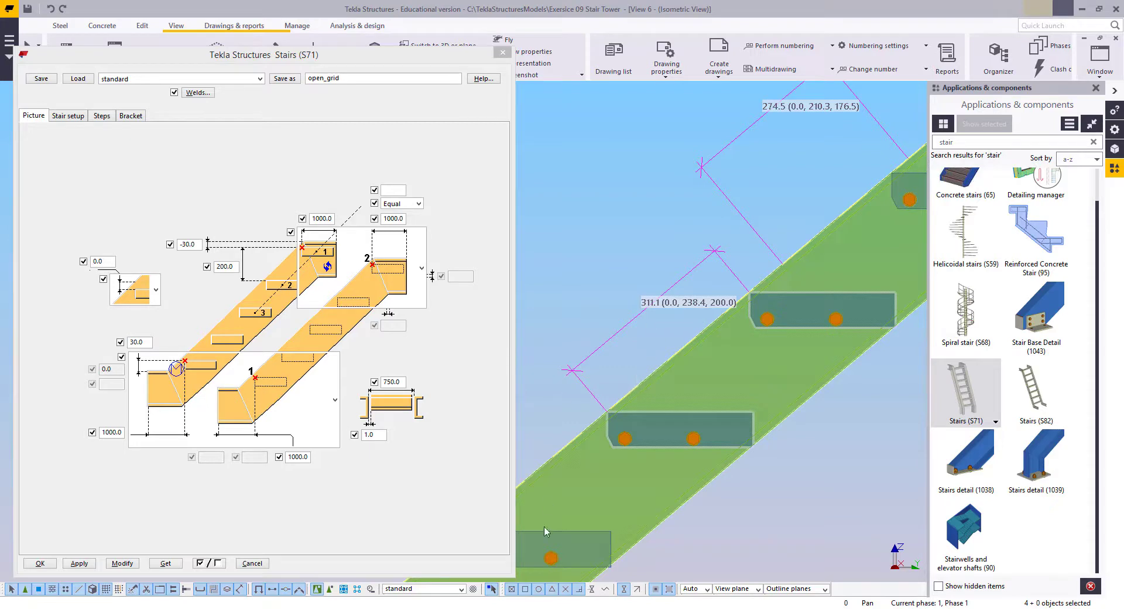
Switch to the Calculator and multiply 238 by 200
{"action": "left_click", "coordinate": [586, 607]}
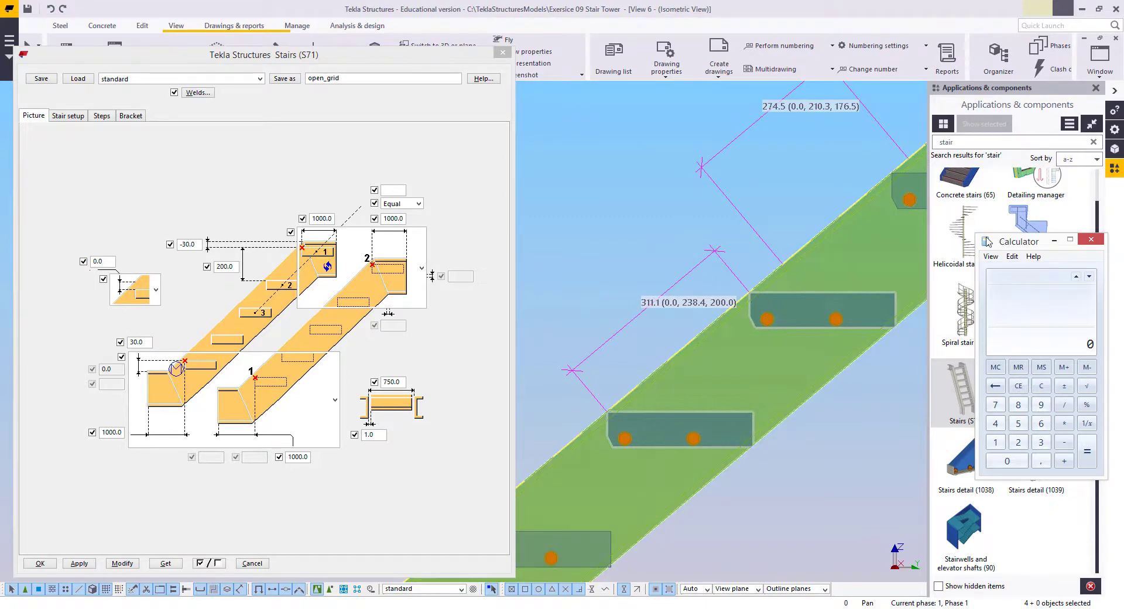
{"action": "left_click_drag", "start_coordinate": [988, 242], "coordinate": [938, 215]}
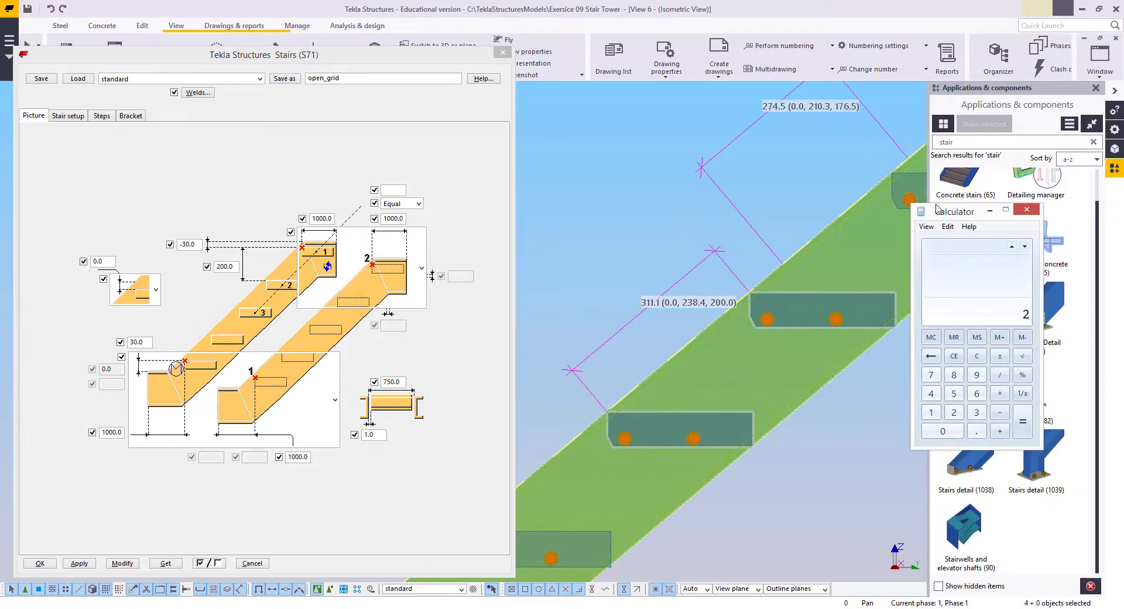
{"action": "type", "text": "8 * "}
{"action": "type", "text": "200"}
{"action": "key", "text": "Return"}
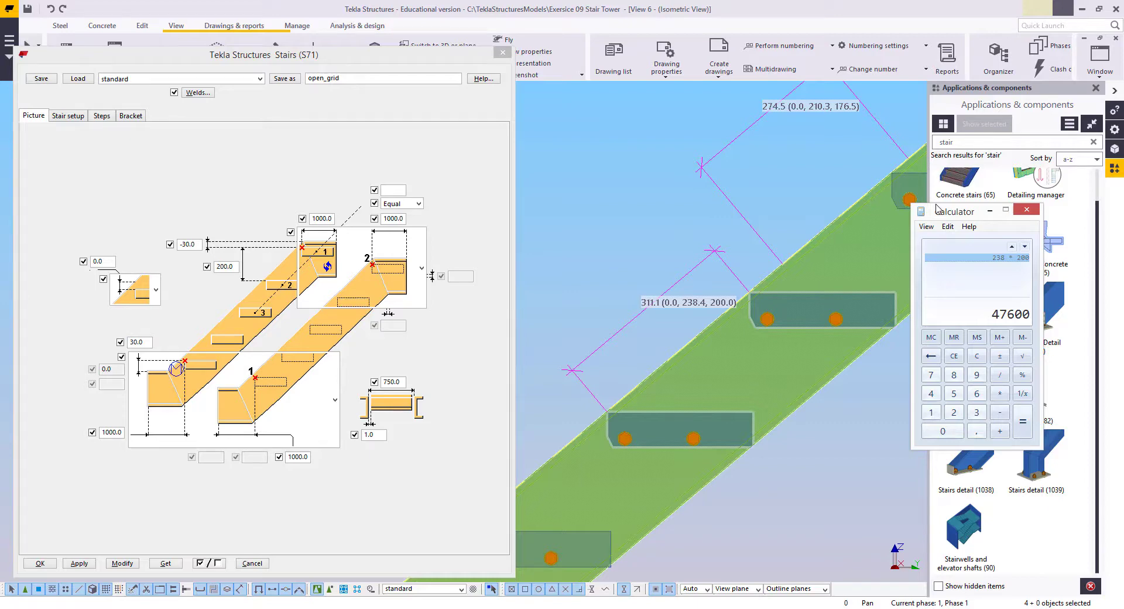
{"action": "left_click", "coordinate": [665, 196]}
{"action": "scroll", "coordinate": [785, 235], "scroll_direction": "down", "scroll_amount": 5}
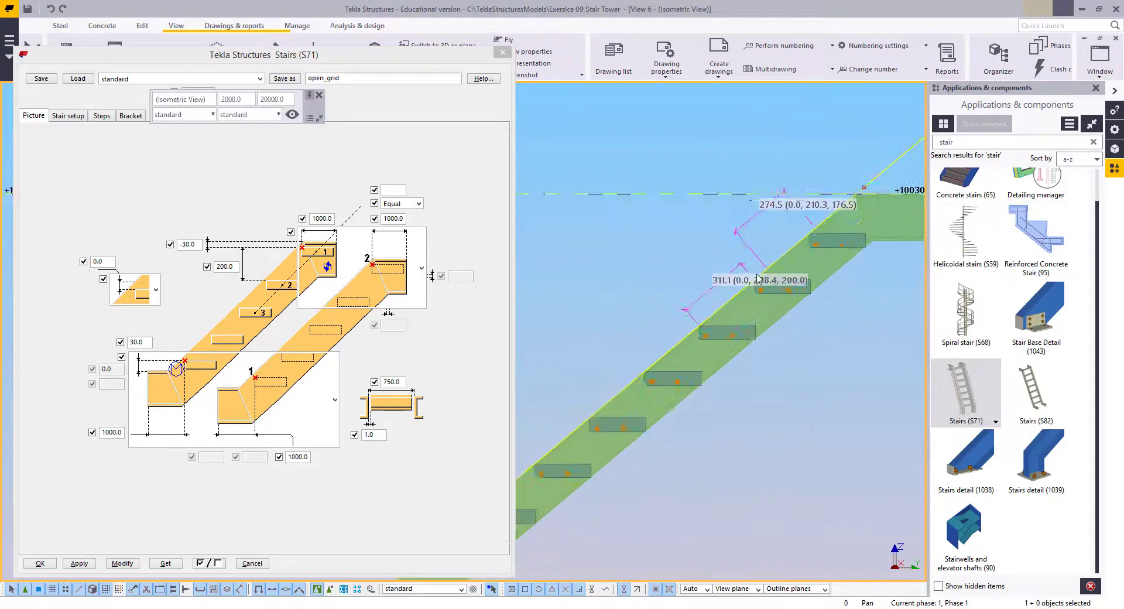
{"action": "scroll", "coordinate": [782, 240], "scroll_direction": "down", "scroll_amount": 3}
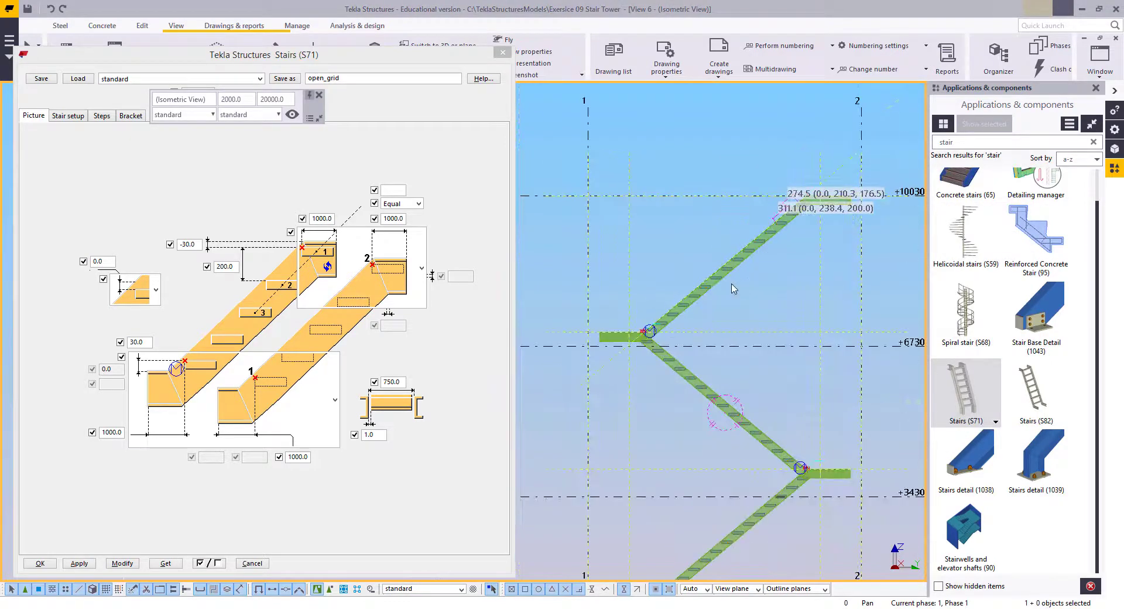
{"action": "scroll", "coordinate": [723, 258], "scroll_direction": "down", "scroll_amount": 3}
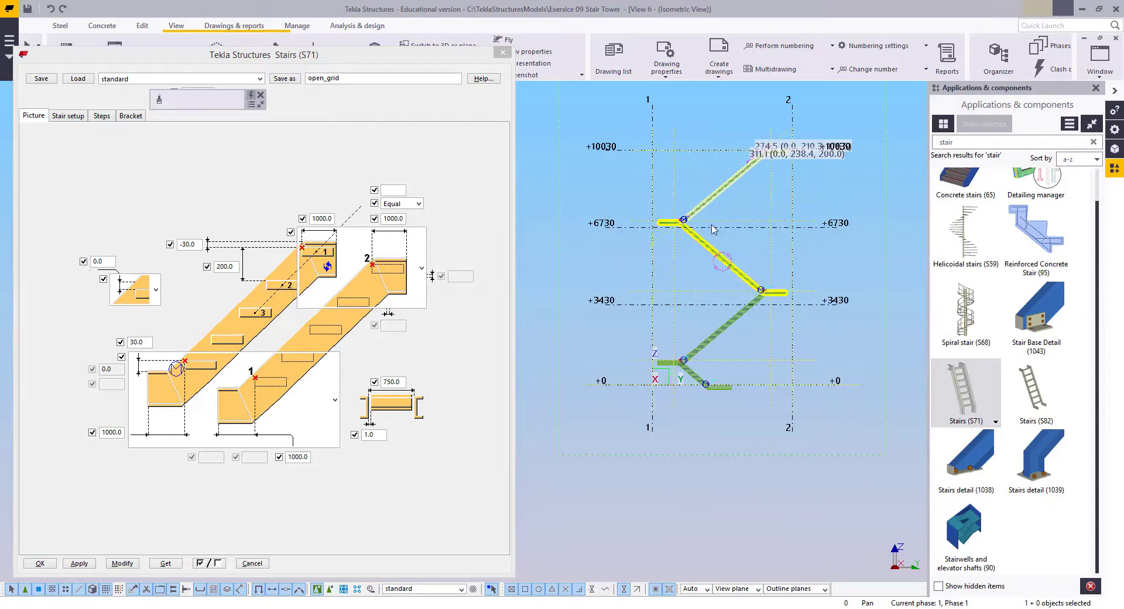
{"action": "middle_click_drag", "start_coordinate": [712, 230], "coordinate": [724, 276]}
{"action": "scroll", "coordinate": [724, 274], "scroll_direction": "up", "scroll_amount": 3}
{"action": "left_click", "coordinate": [733, 318], "text": "ctrl"}
{"action": "left_click", "coordinate": [759, 421], "text": "ctrl"}
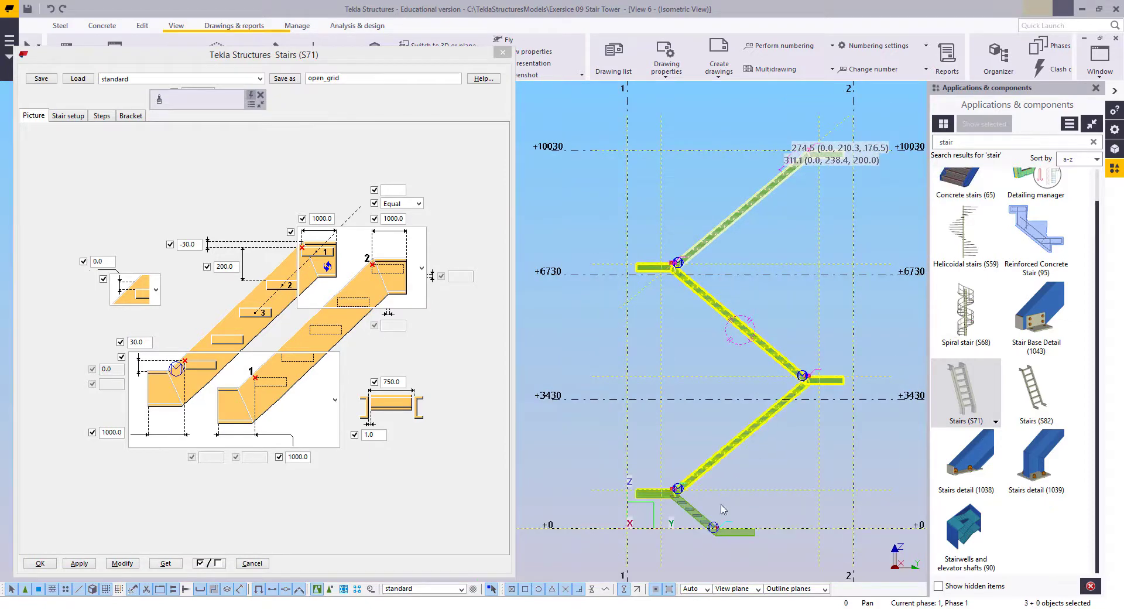
{"action": "left_click", "coordinate": [696, 512], "text": "shift"}
{"action": "scroll", "coordinate": [709, 461], "scroll_direction": "down", "scroll_amount": 1}
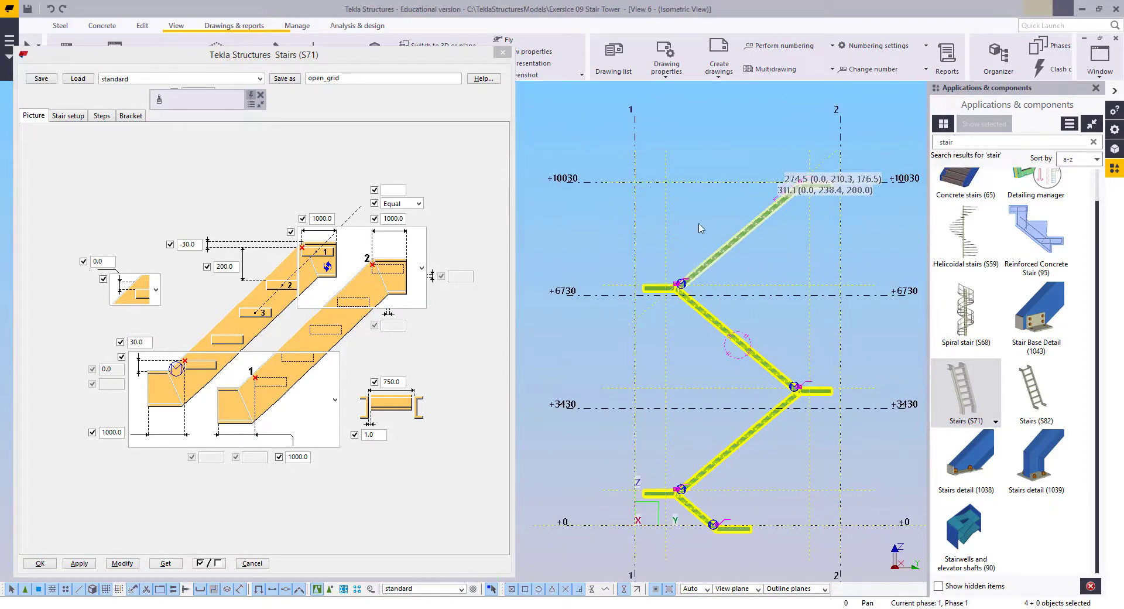
Delete the two lowest stair flights, between level +0 and level +3430, in View 6
{"action": "left_click", "coordinate": [703, 342]}
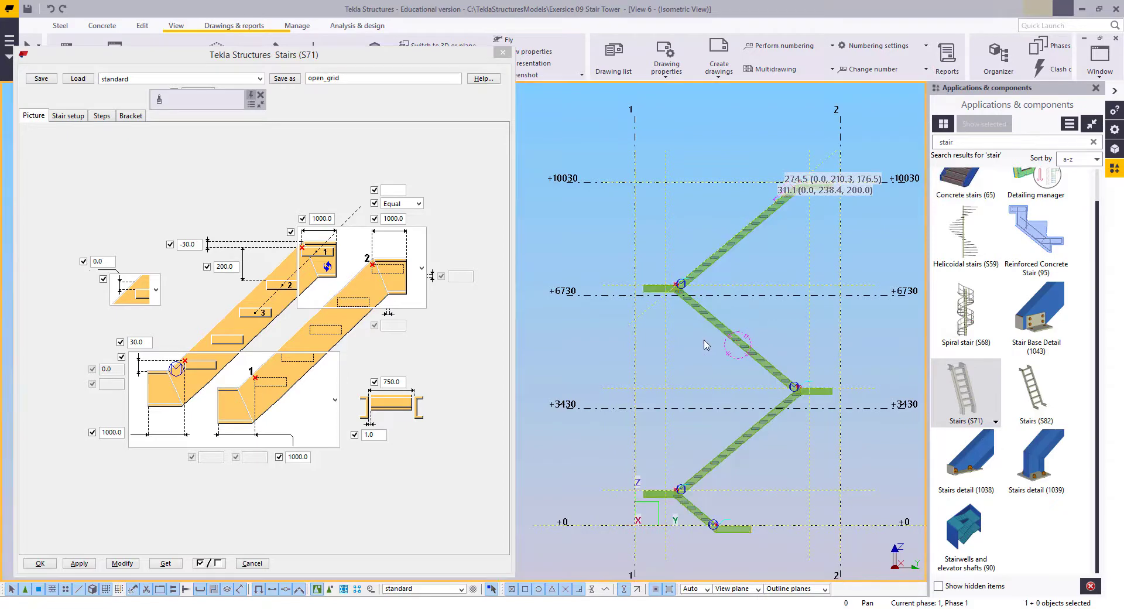
{"action": "middle_click_drag", "start_coordinate": [702, 343], "coordinate": [691, 324]}
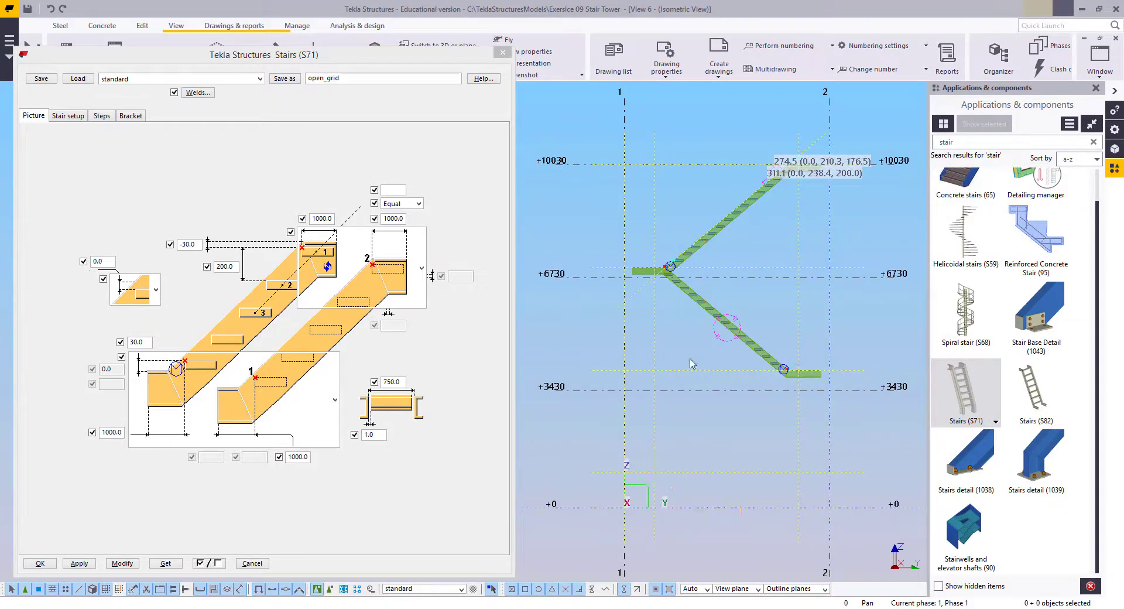
{"action": "scroll", "coordinate": [692, 410], "scroll_direction": "down", "scroll_amount": 3}
{"action": "scroll", "coordinate": [693, 408], "scroll_direction": "up", "scroll_amount": 6}
{"action": "scroll", "coordinate": [740, 381], "scroll_direction": "down", "scroll_amount": 1}
{"action": "middle_click_drag", "start_coordinate": [740, 384], "coordinate": [688, 392]}
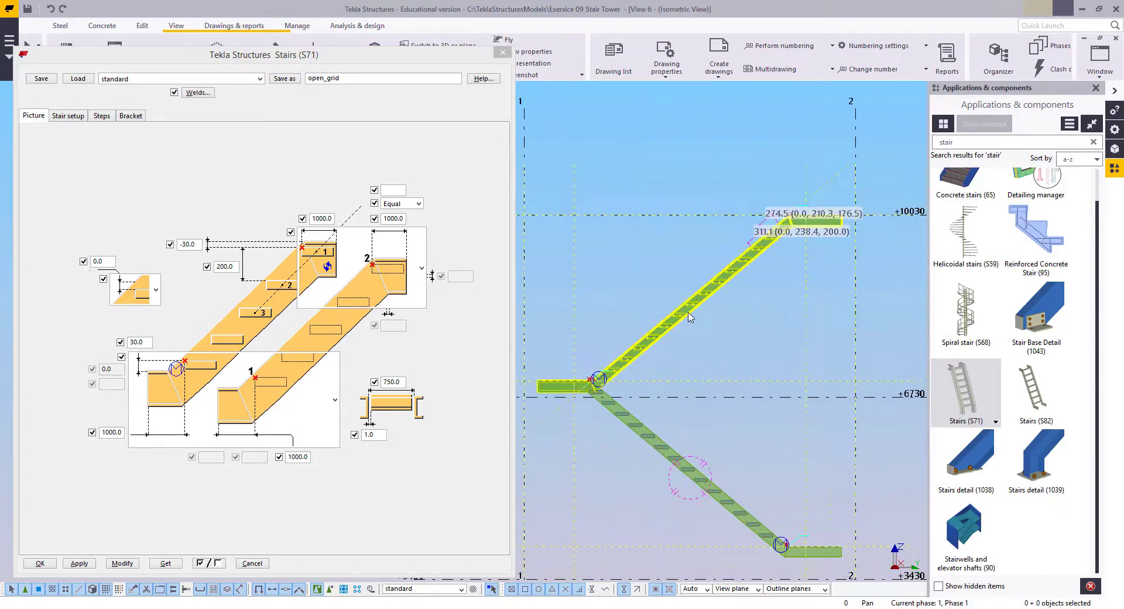
{"action": "left_click", "coordinate": [691, 308]}
{"action": "middle_click_drag", "start_coordinate": [796, 221], "coordinate": [776, 341]}
{"action": "scroll", "coordinate": [777, 341], "scroll_direction": "up", "scroll_amount": 4}
{"action": "scroll", "coordinate": [778, 348], "scroll_direction": "up", "scroll_amount": 3}
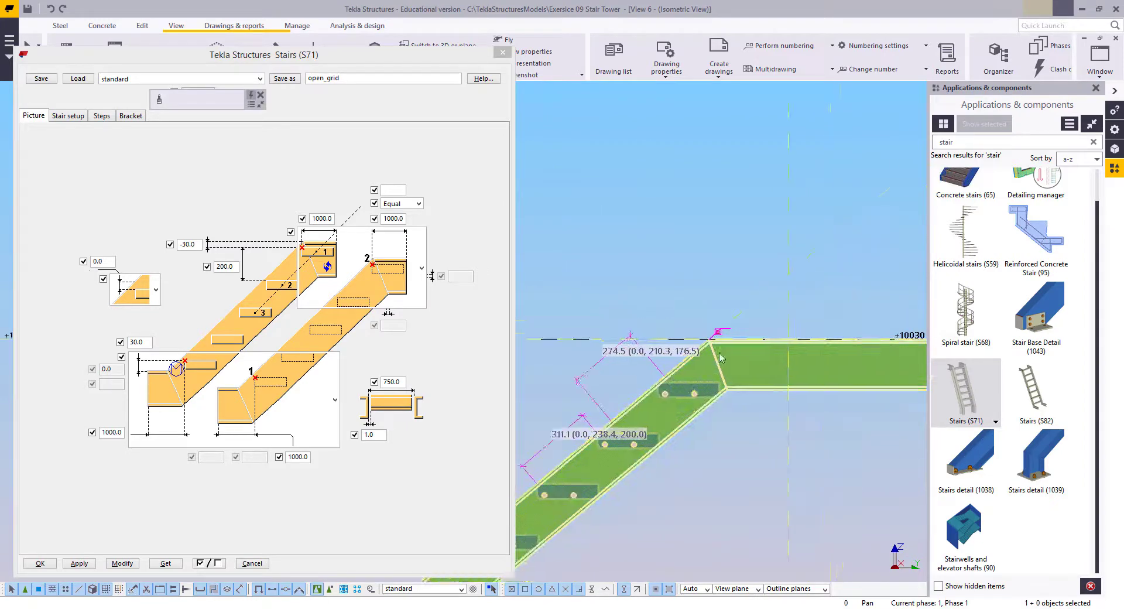
{"action": "right_click", "coordinate": [764, 263]}
{"action": "left_click", "coordinate": [792, 340]}
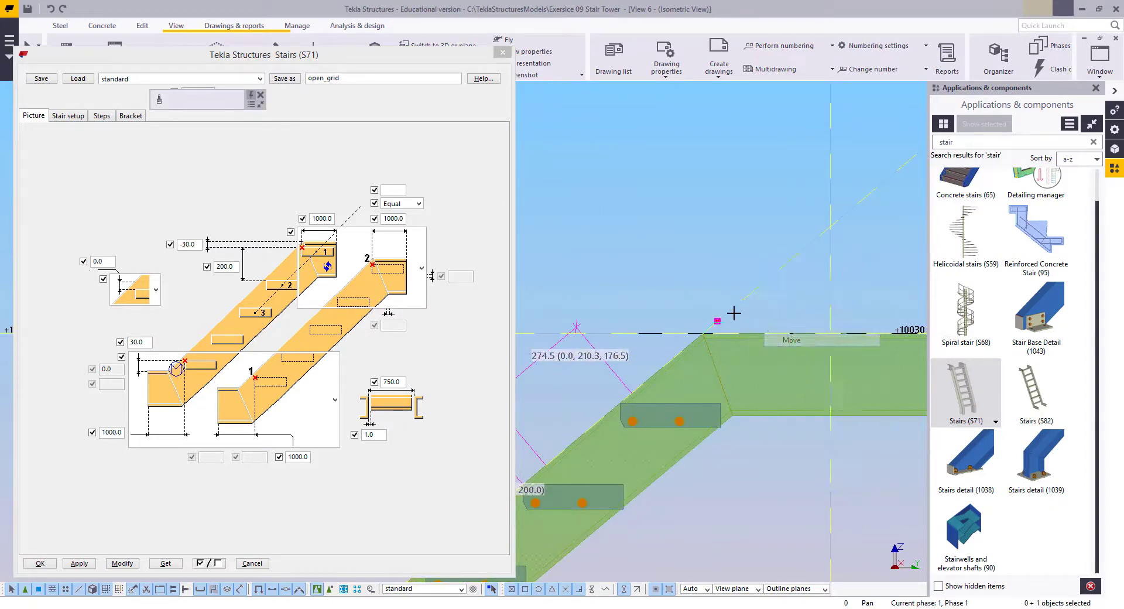
{"action": "left_click", "coordinate": [717, 321]}
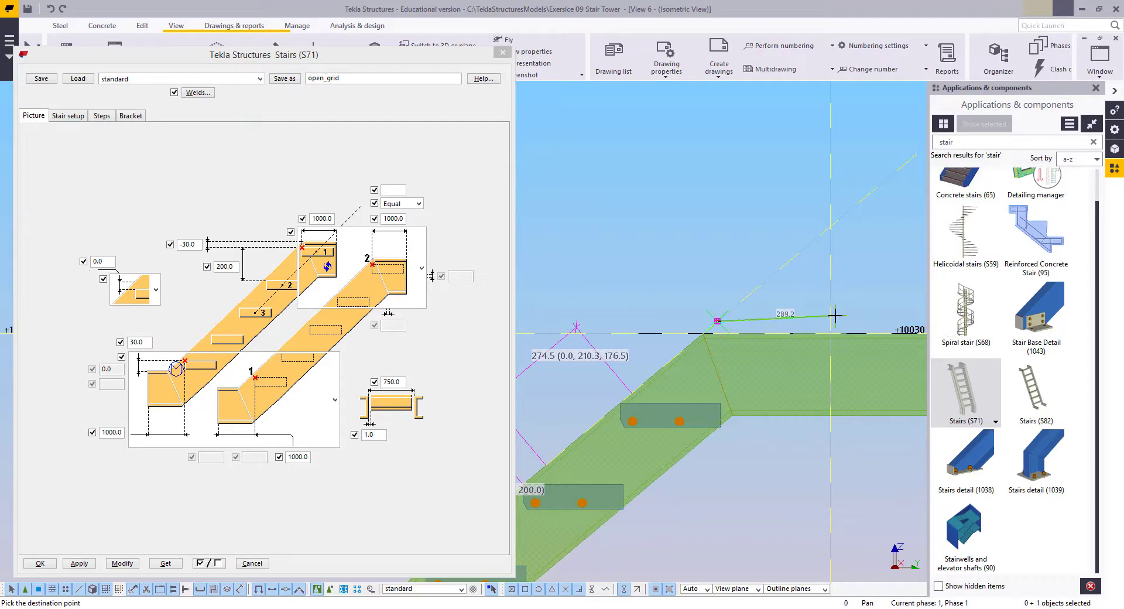
{"action": "right_click", "coordinate": [675, 221]}
{"action": "left_click", "coordinate": [702, 229]}
{"action": "scroll", "coordinate": [705, 250], "scroll_direction": "down", "scroll_amount": 3}
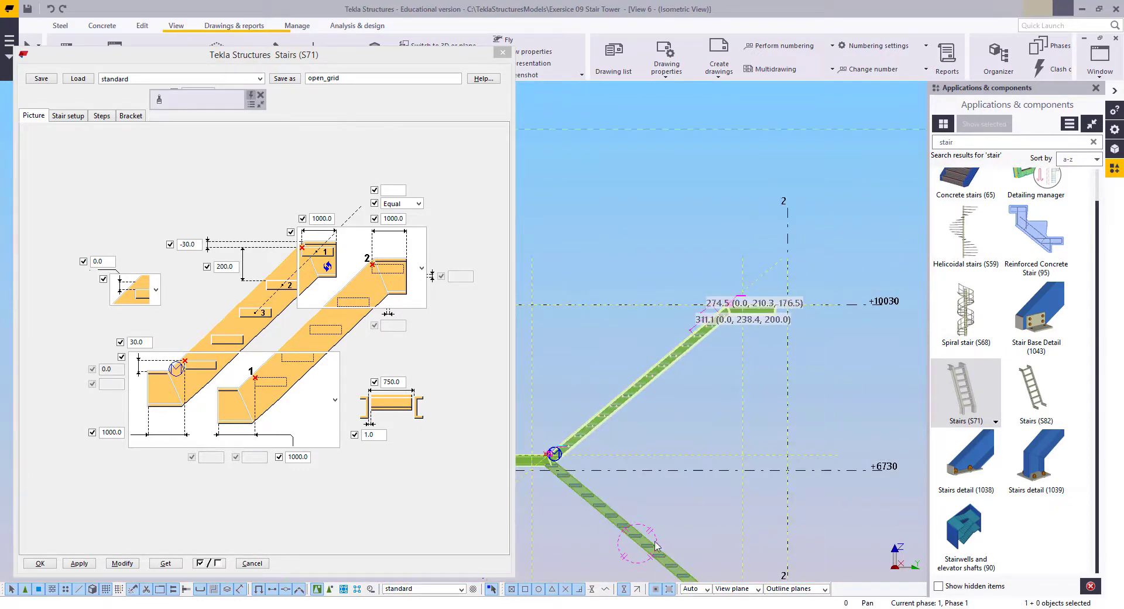
Move the two remaining flights together so the top flight's upper handle meets the vertical construction line near grid 2
{"action": "scroll", "coordinate": [739, 316], "scroll_direction": "up", "scroll_amount": 5}
{"action": "right_click", "coordinate": [747, 228]}
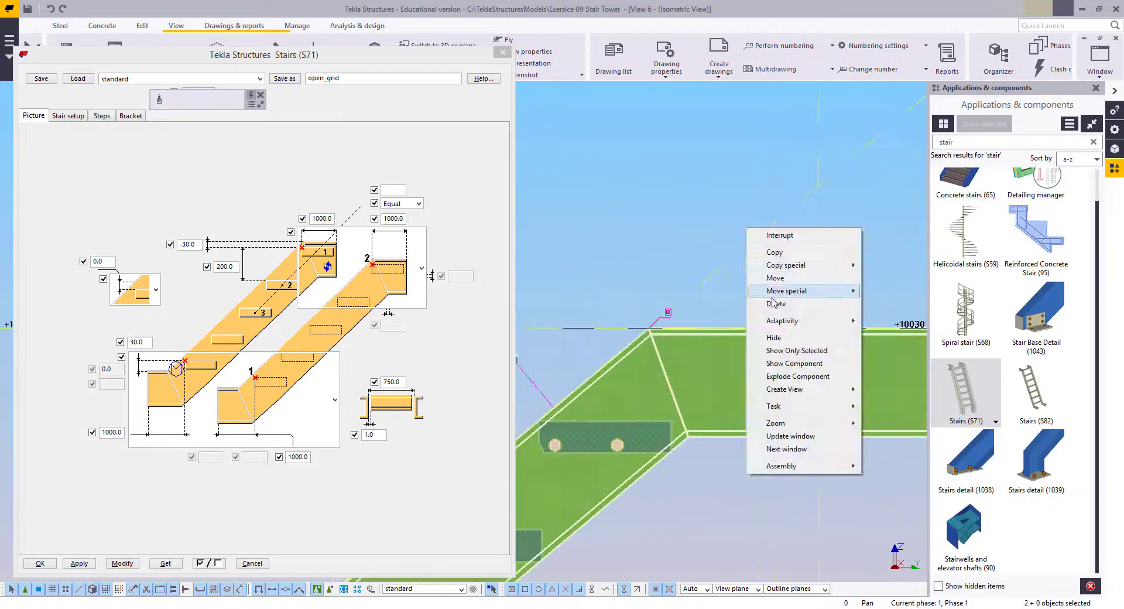
{"action": "left_click", "coordinate": [775, 277]}
{"action": "left_click", "coordinate": [668, 312]}
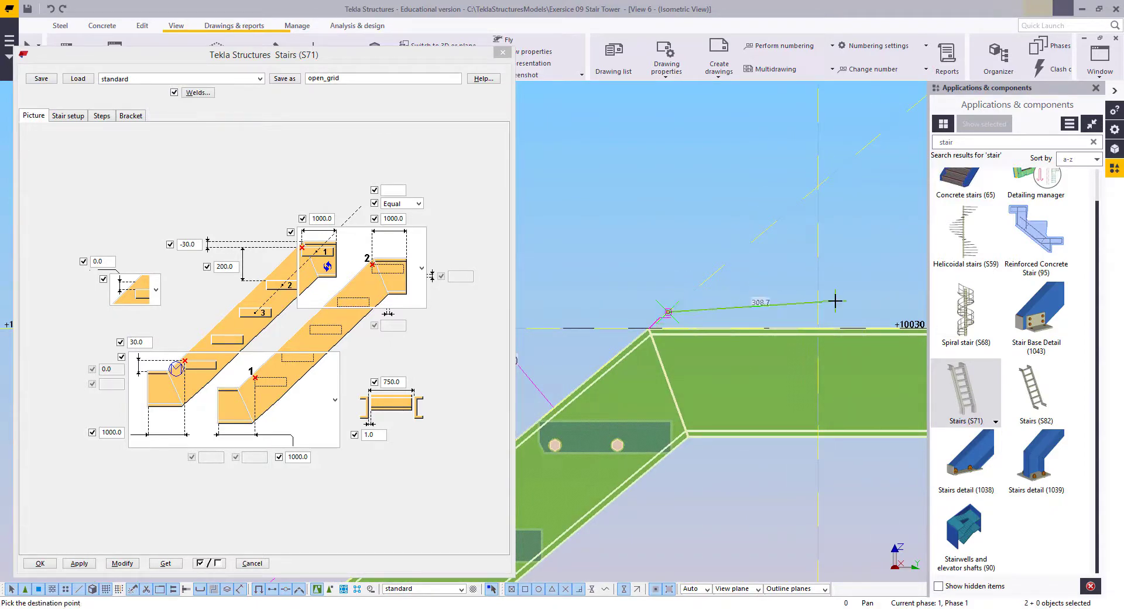
{"action": "scroll", "coordinate": [708, 438], "scroll_direction": "down", "scroll_amount": 3}
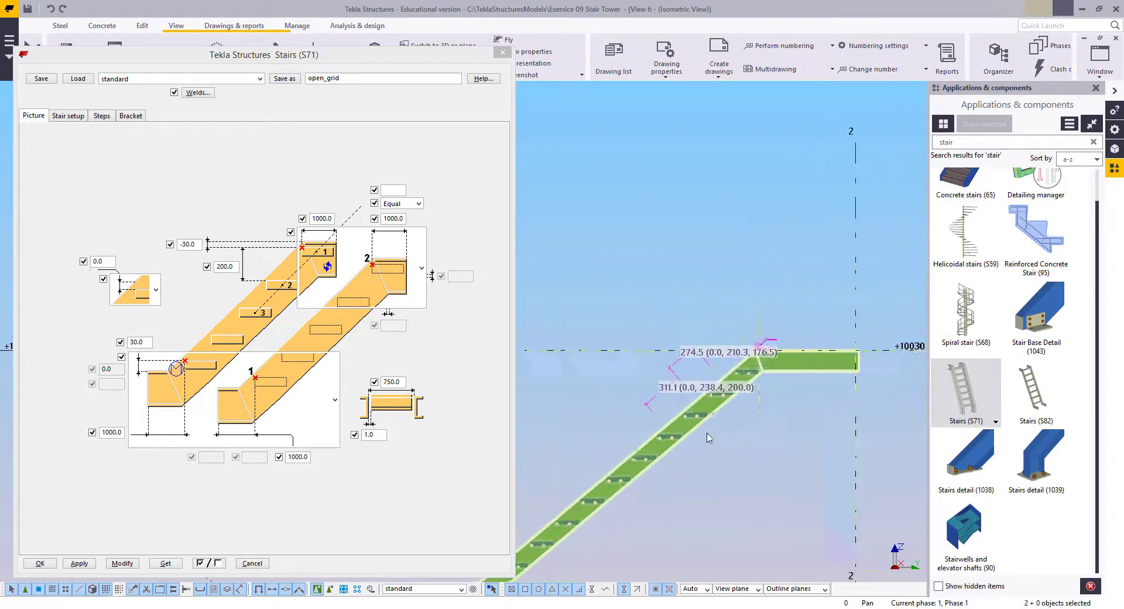
Shift both flights horizontally a short distance away from grid 2 at level +10030
{"action": "scroll", "coordinate": [709, 438], "scroll_direction": "up", "scroll_amount": 4}
{"action": "right_click", "coordinate": [647, 297]}
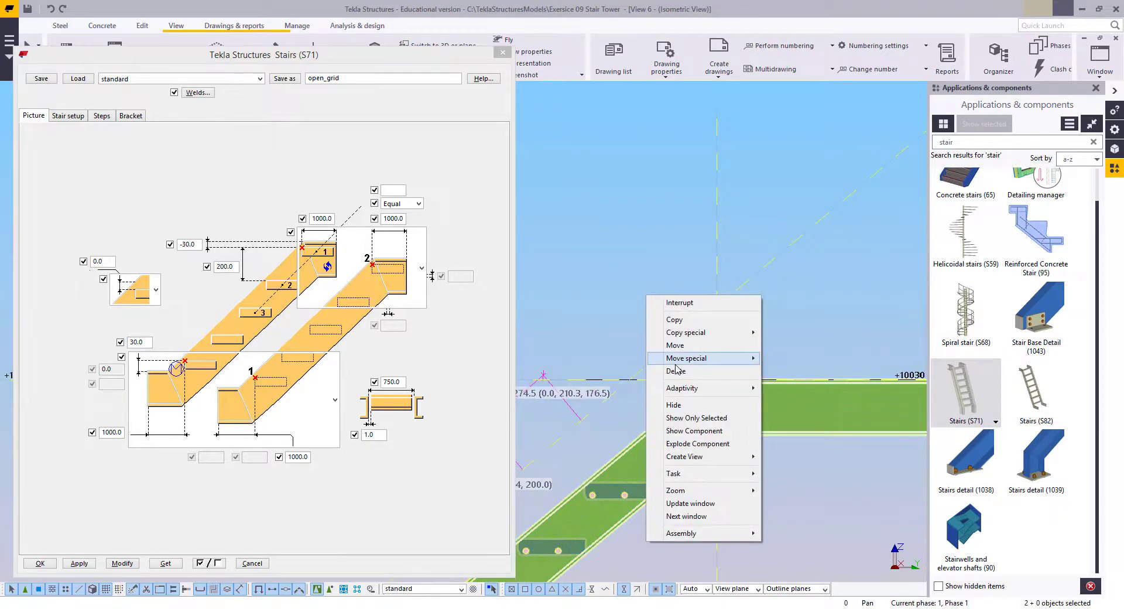
{"action": "left_click", "coordinate": [683, 346]}
{"action": "left_click", "coordinate": [673, 379]}
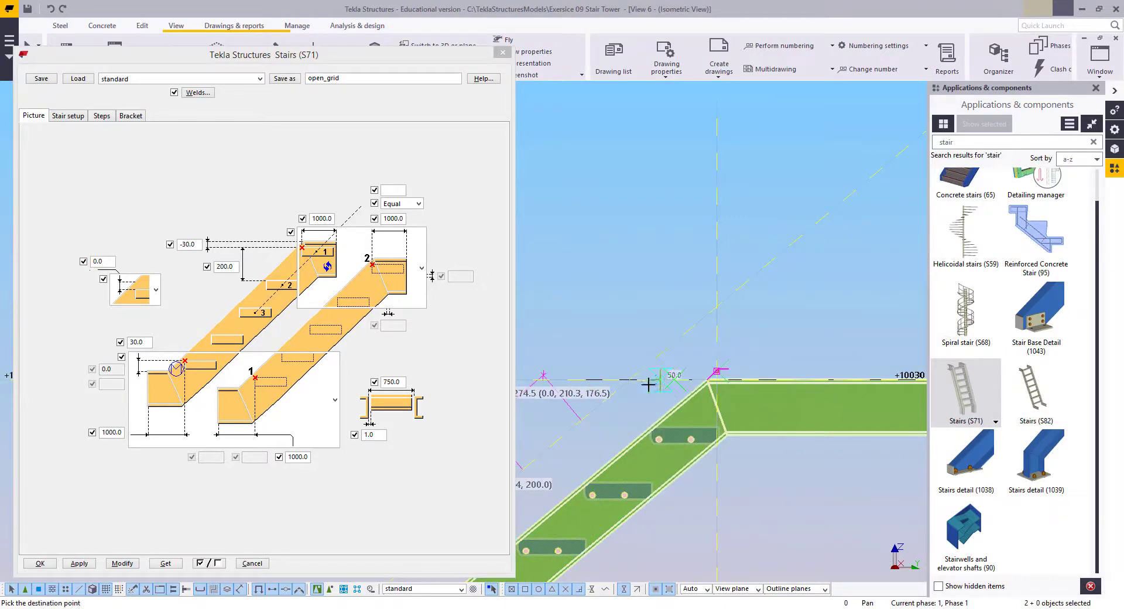
{"action": "left_click", "coordinate": [647, 380]}
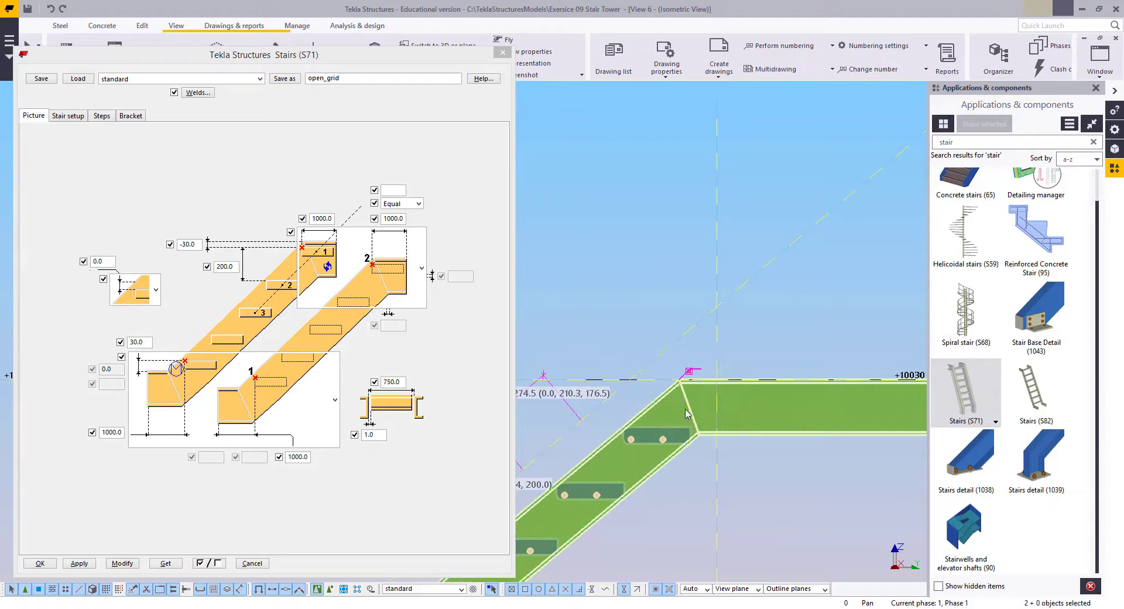
Move the two flights' handles at the landing near level +6730 onto the vertical construction line near grid 1
{"action": "scroll", "coordinate": [687, 413], "scroll_direction": "down", "scroll_amount": 5}
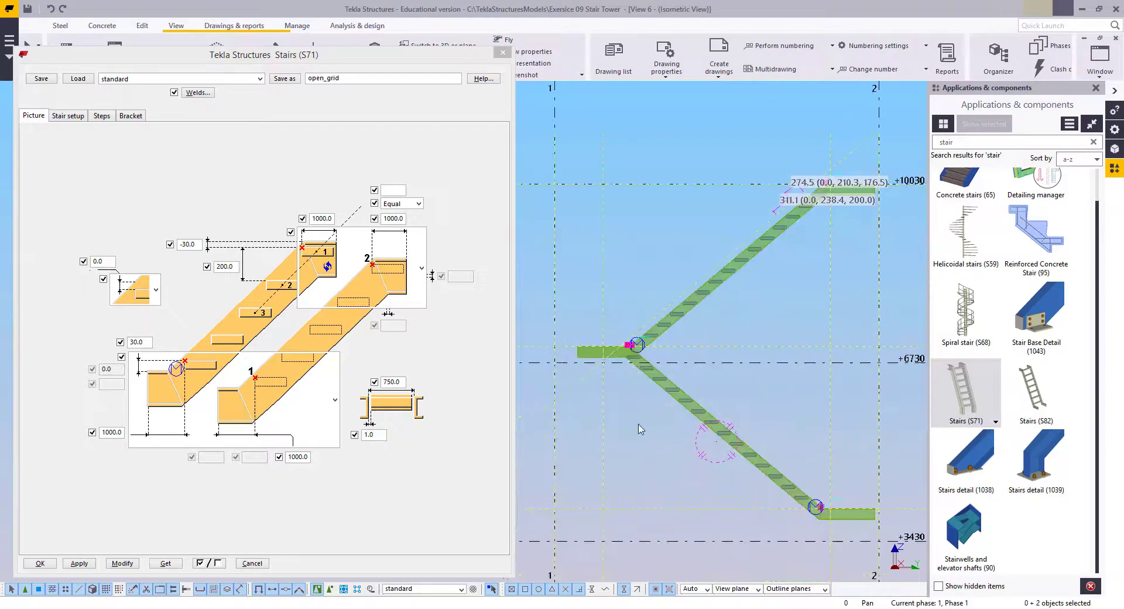
{"action": "scroll", "coordinate": [692, 275], "scroll_direction": "up", "scroll_amount": 5}
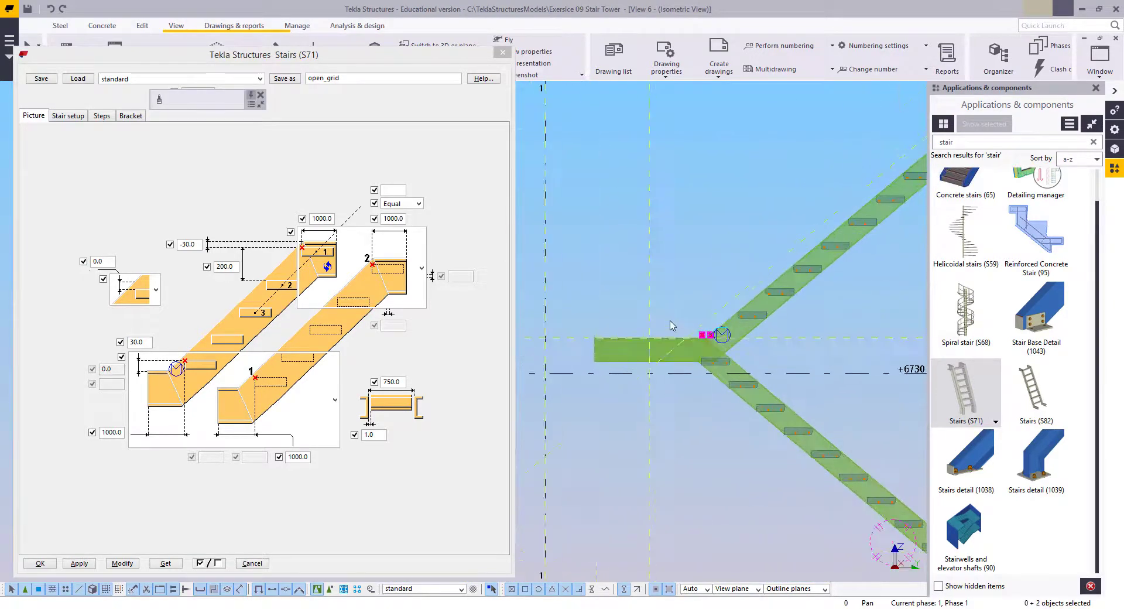
{"action": "right_click", "coordinate": [693, 275]}
{"action": "left_click", "coordinate": [720, 321]}
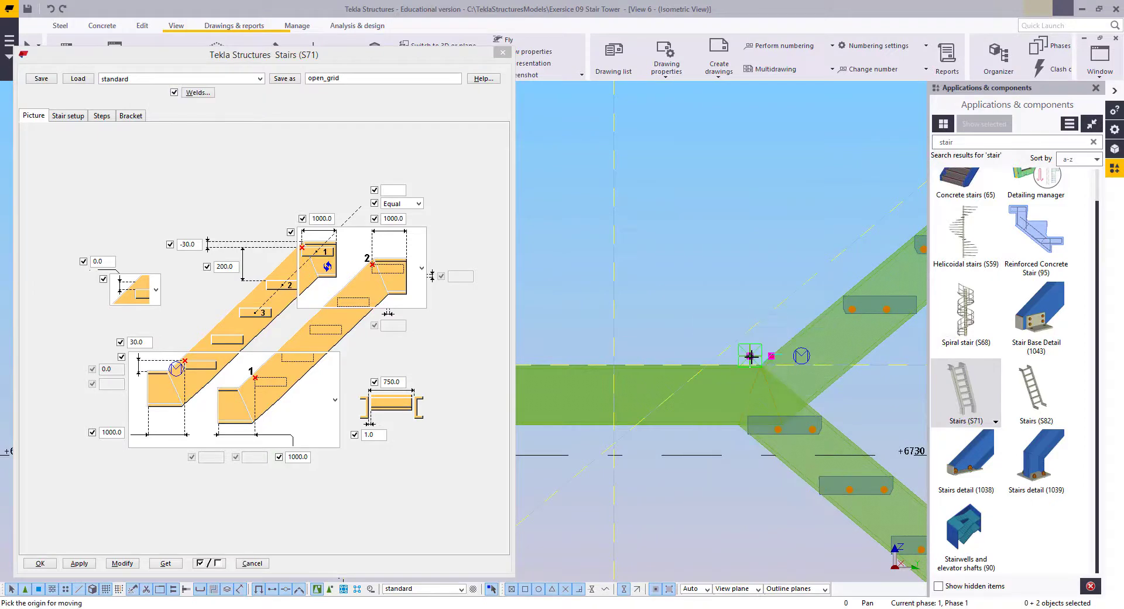
{"action": "left_click", "coordinate": [750, 356]}
{"action": "left_click", "coordinate": [613, 355]}
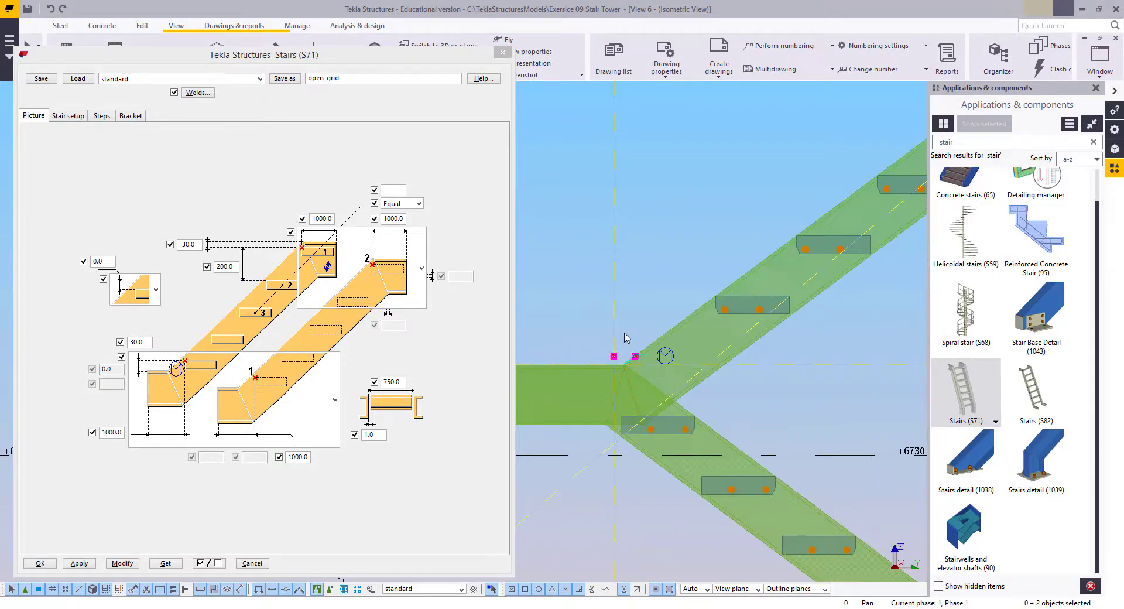
Shift the same two landing handles horizontally a short distance from the construction line towards grid 2
{"action": "right_click", "coordinate": [633, 271]}
{"action": "left_click", "coordinate": [650, 321]}
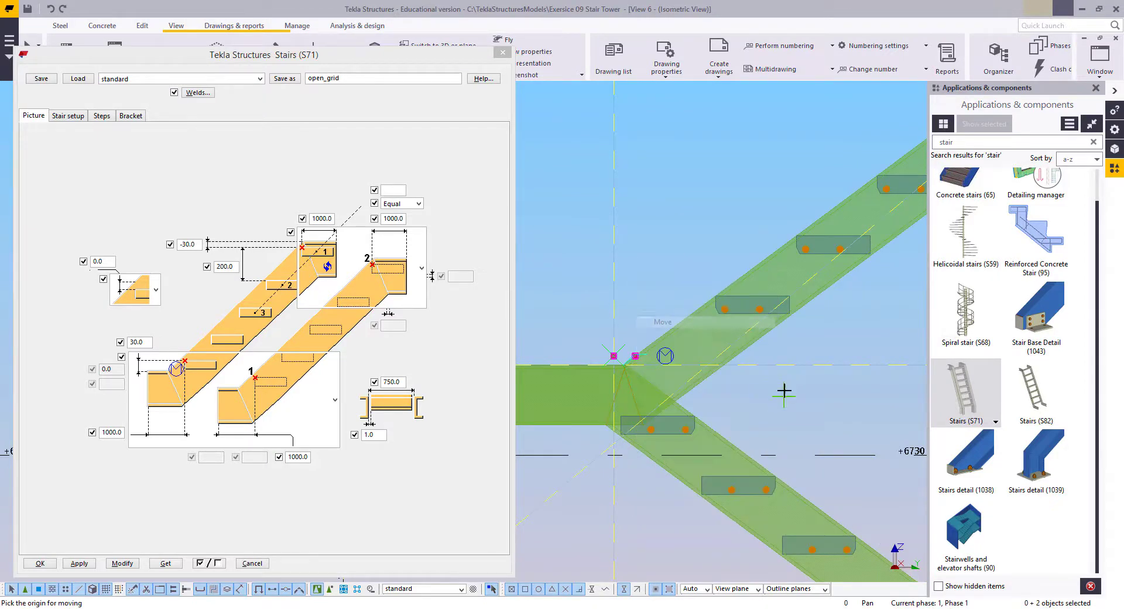
{"action": "left_click", "coordinate": [771, 366]}
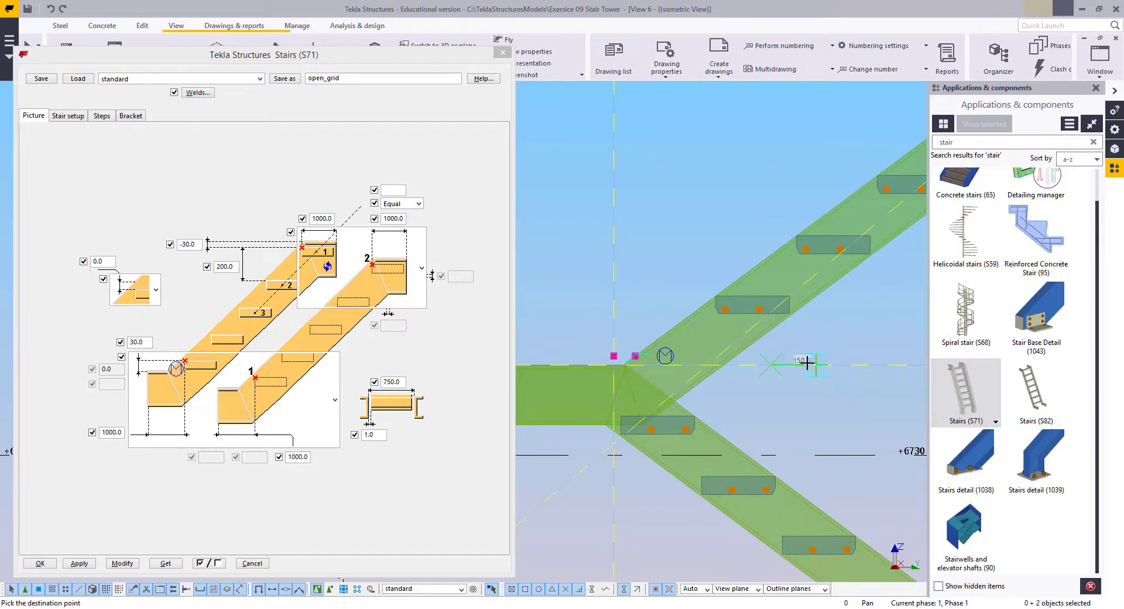
{"action": "left_click", "coordinate": [808, 363]}
{"action": "right_click", "coordinate": [656, 223]}
{"action": "left_click", "coordinate": [666, 229]}
Measure the angle between the upper flight and the horizontal construction line at the landing near level +6730
{"action": "scroll", "coordinate": [637, 279], "scroll_direction": "down", "scroll_amount": 2}
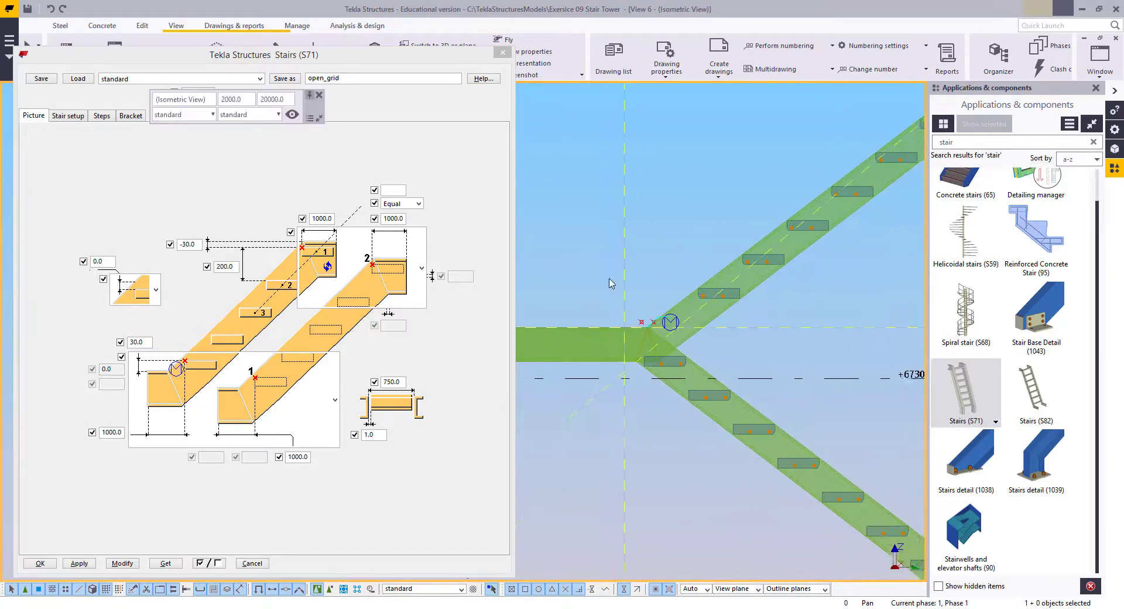
{"action": "scroll", "coordinate": [612, 310], "scroll_direction": "up", "scroll_amount": 2}
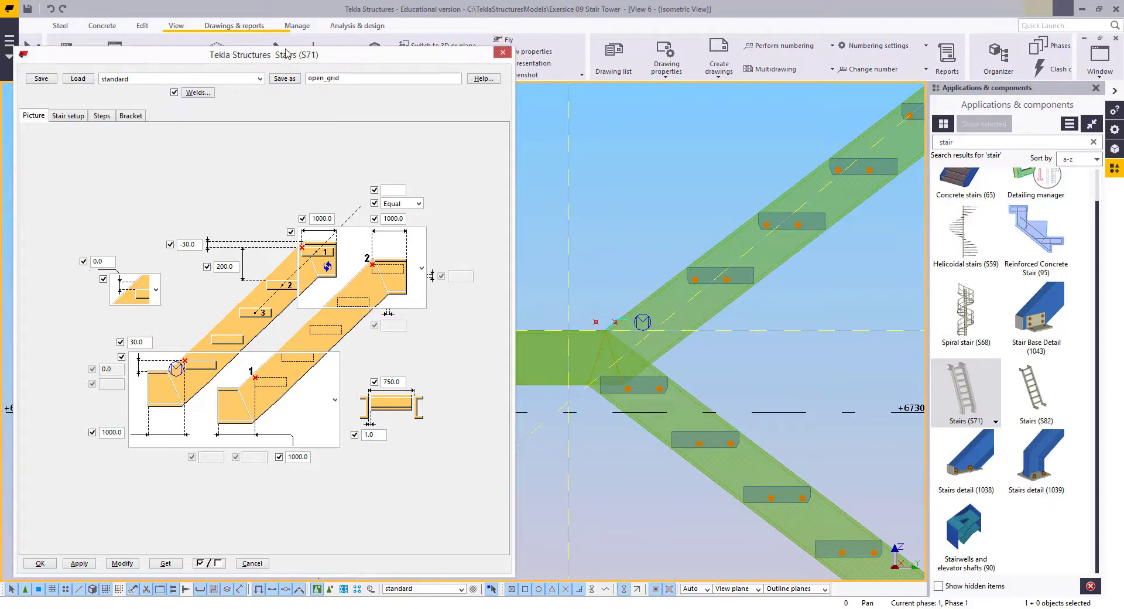
{"action": "left_click_drag", "start_coordinate": [287, 52], "coordinate": [300, 97]}
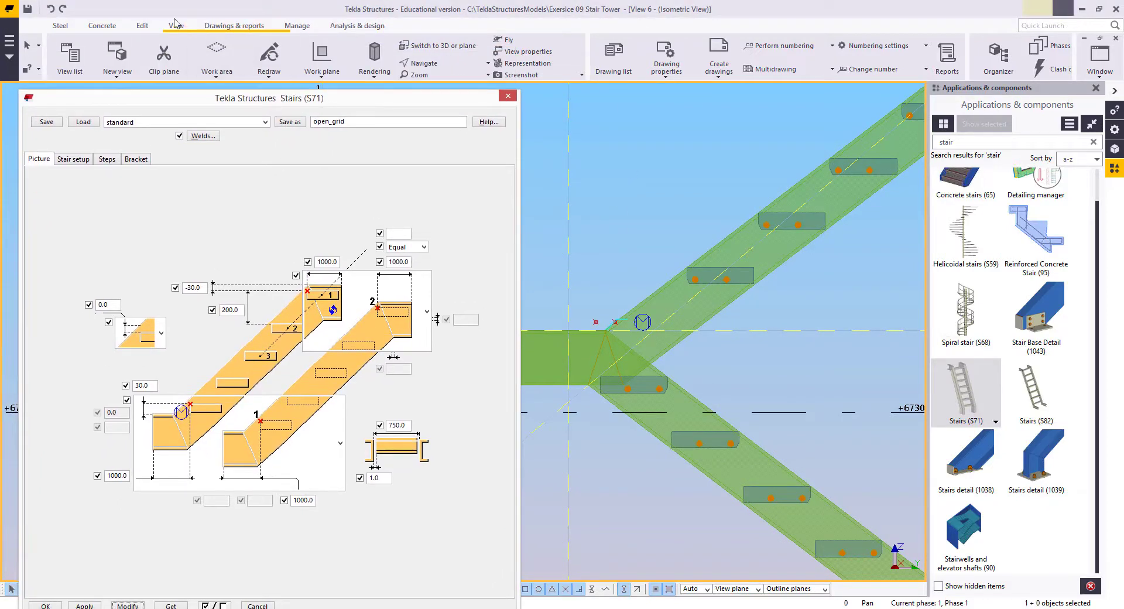
{"action": "left_click", "coordinate": [142, 26]}
{"action": "left_click", "coordinate": [452, 71]}
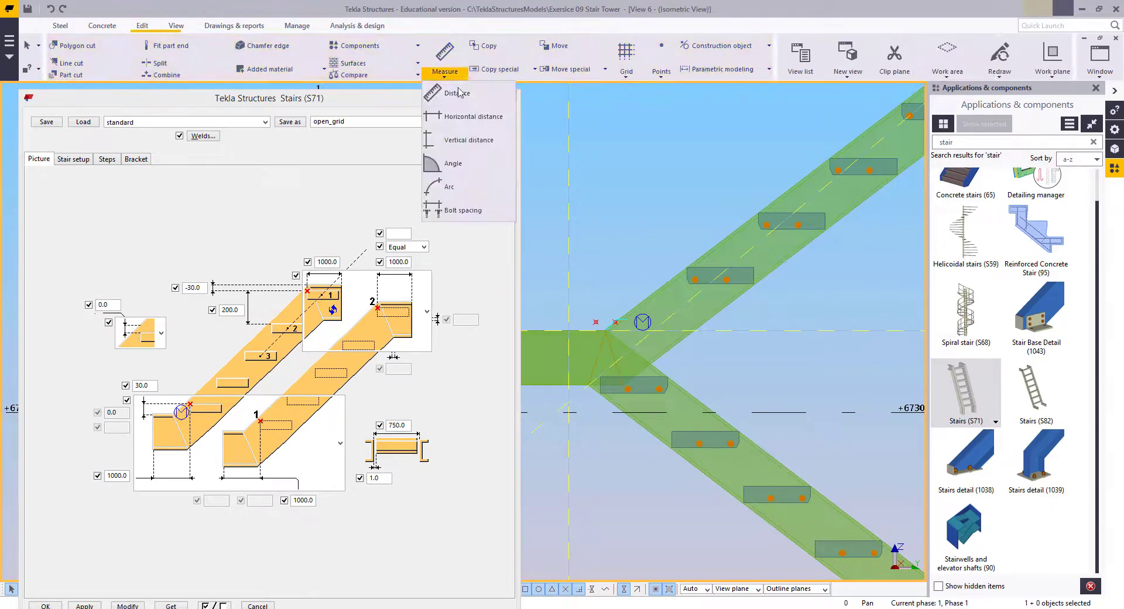
{"action": "left_click", "coordinate": [446, 169]}
{"action": "left_click", "coordinate": [609, 326]}
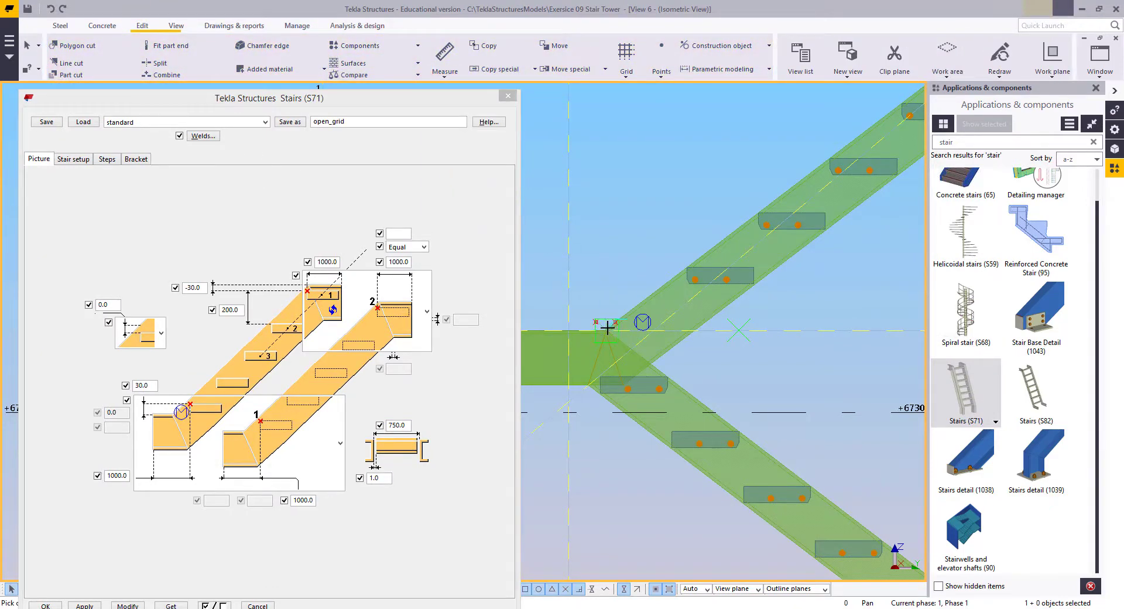
{"action": "left_click", "coordinate": [703, 249]}
{"action": "right_click", "coordinate": [642, 177]}
{"action": "left_click", "coordinate": [665, 183]}
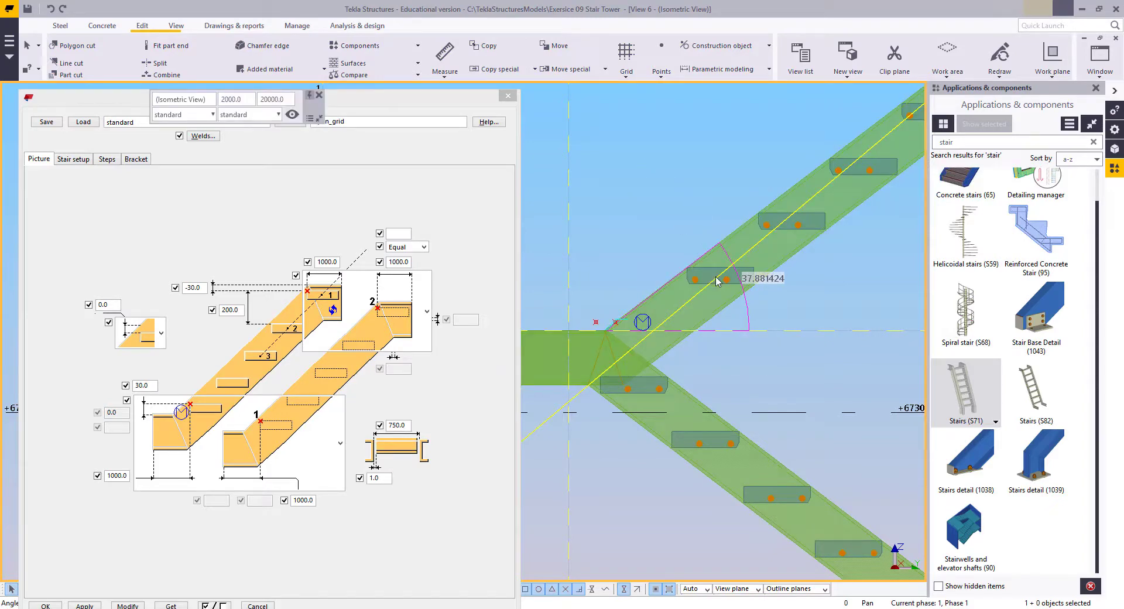
{"action": "scroll", "coordinate": [718, 281], "scroll_direction": "up", "scroll_amount": 2}
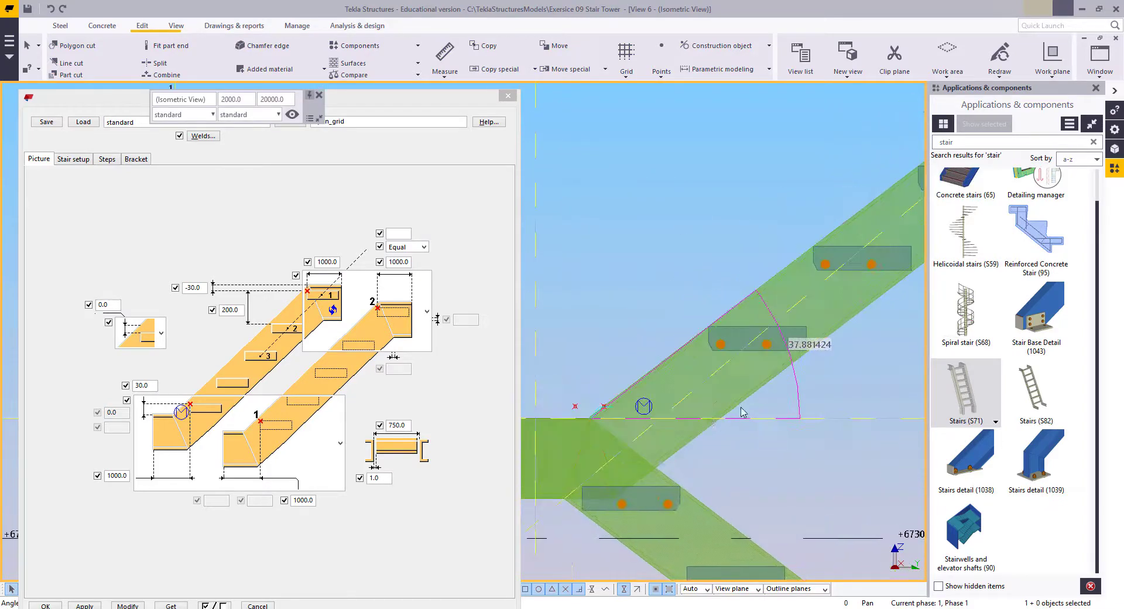
{"action": "middle_click_drag", "start_coordinate": [781, 381], "coordinate": [748, 344]}
{"action": "scroll", "coordinate": [723, 354], "scroll_direction": "down", "scroll_amount": 2}
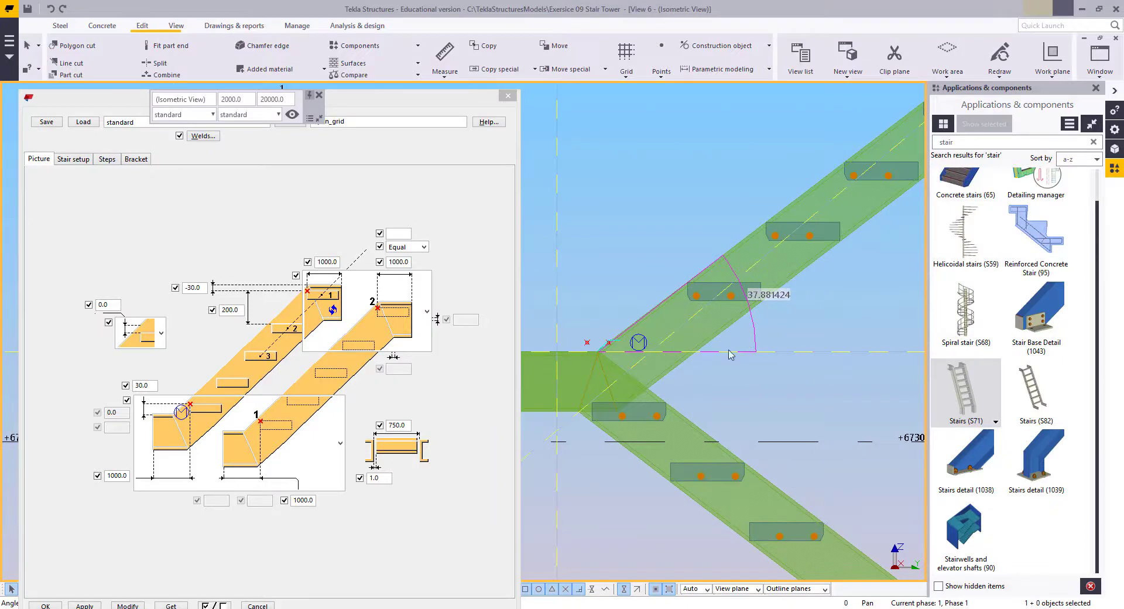
{"action": "middle_click_drag", "start_coordinate": [737, 114], "coordinate": [638, 178]}
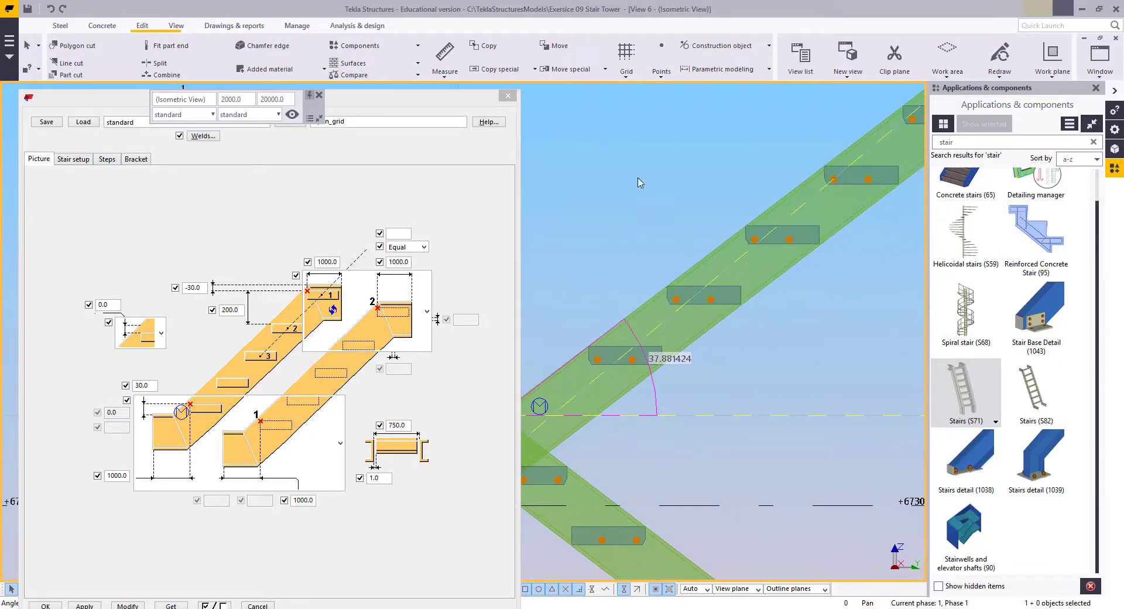
Measure the distance between two adjacent steps along the upper flight
{"action": "left_click", "coordinate": [445, 52]}
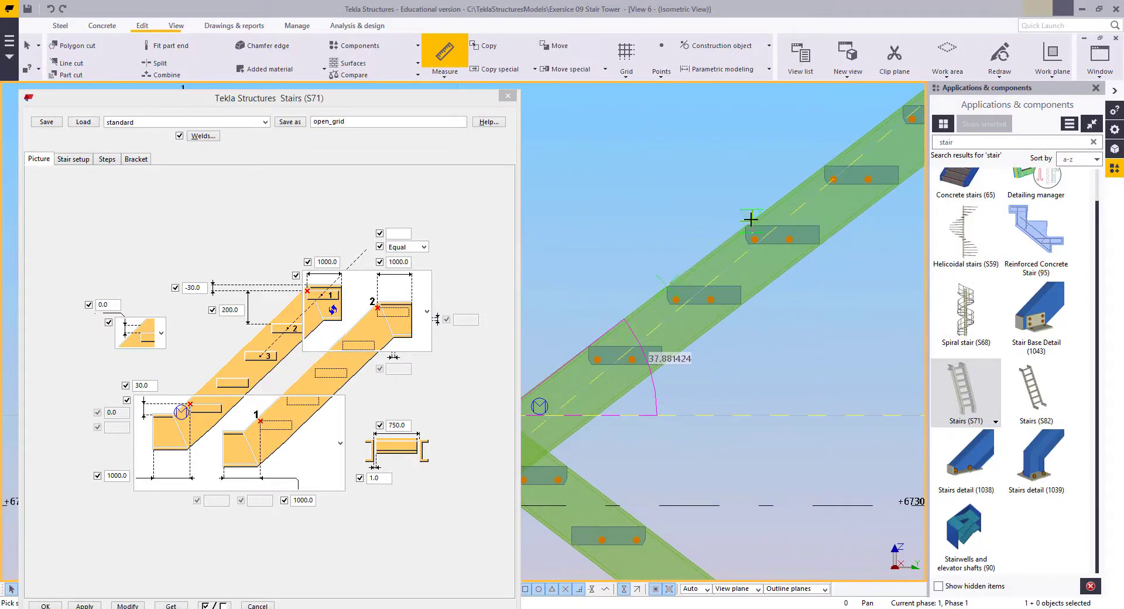
{"action": "right_click", "coordinate": [652, 160]}
{"action": "left_click", "coordinate": [686, 168]}
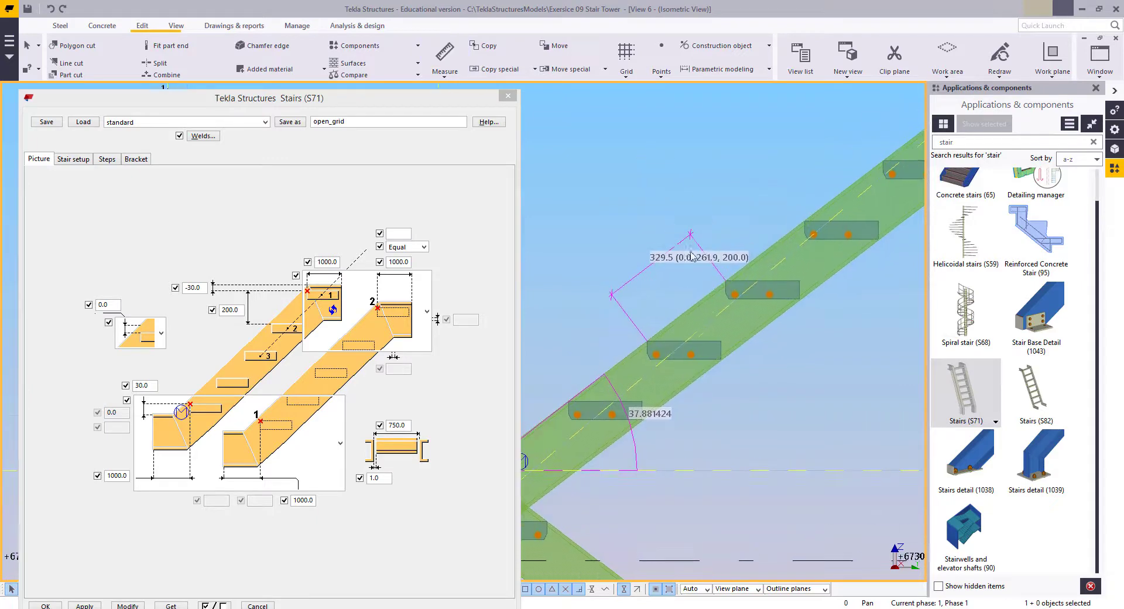
{"action": "scroll", "coordinate": [703, 268], "scroll_direction": "up", "scroll_amount": 2}
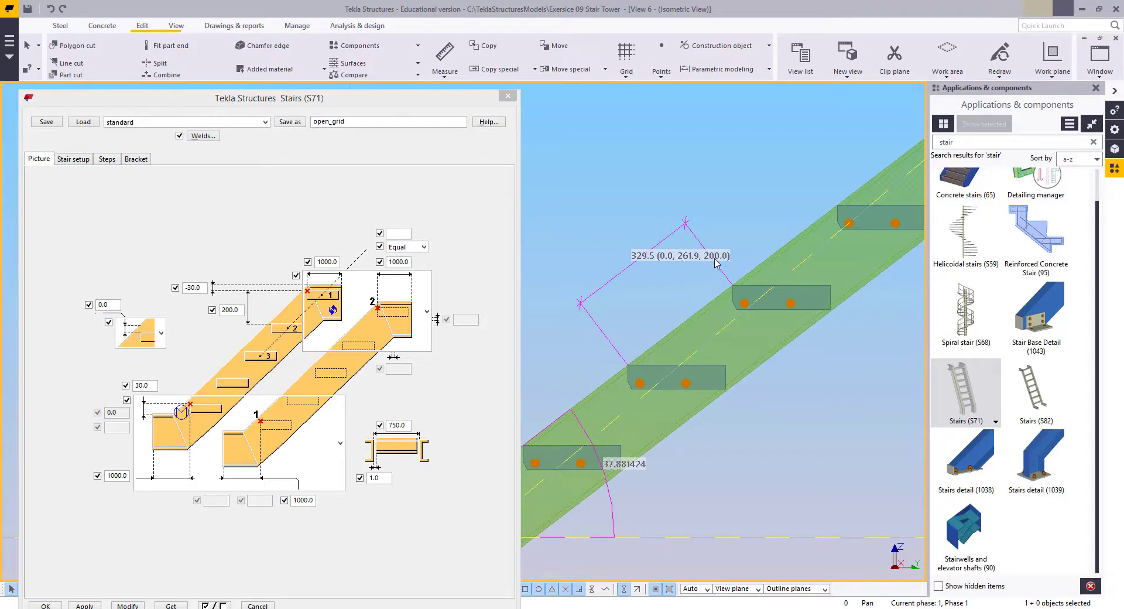
{"action": "middle_click_drag", "start_coordinate": [715, 264], "coordinate": [711, 240]}
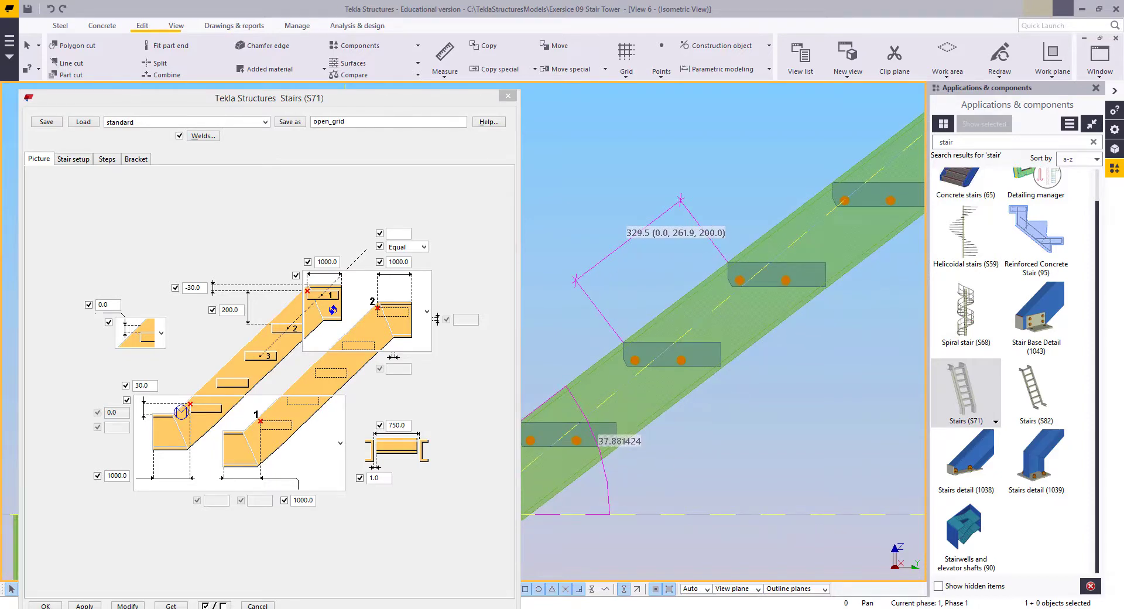
Switch to Calculator, multiply 262 by 200, and close the calculator again
{"action": "key", "text": "alt+Tab"}
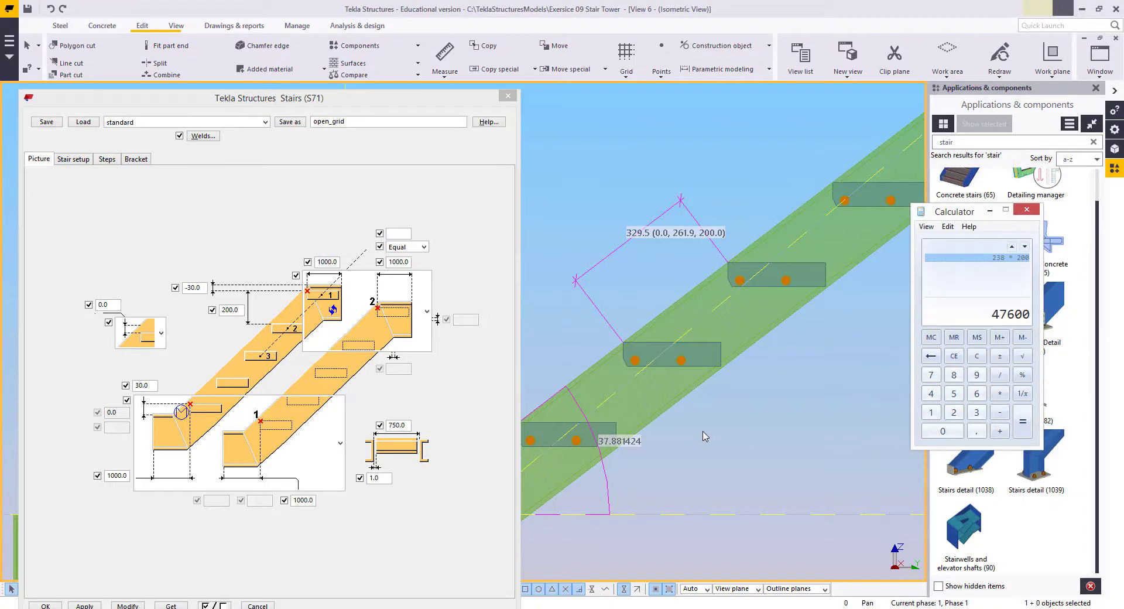
{"action": "type", "text": "261"}
{"action": "key", "text": "BackSpace"}
{"action": "type", "text": "2"}
{"action": "key", "text": "Return"}
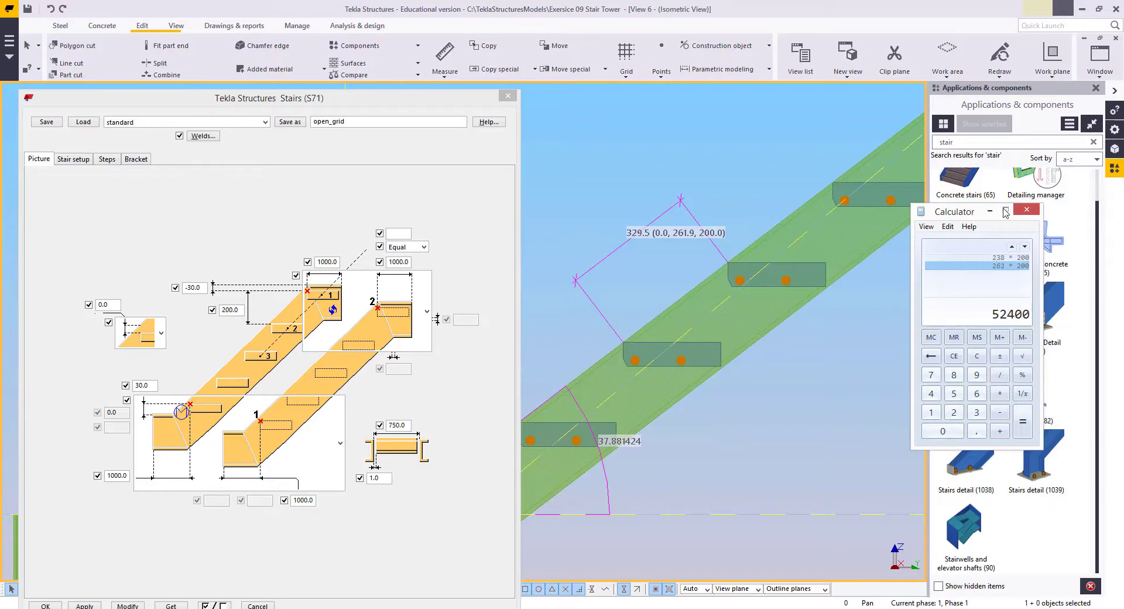
{"action": "left_click", "coordinate": [1026, 209]}
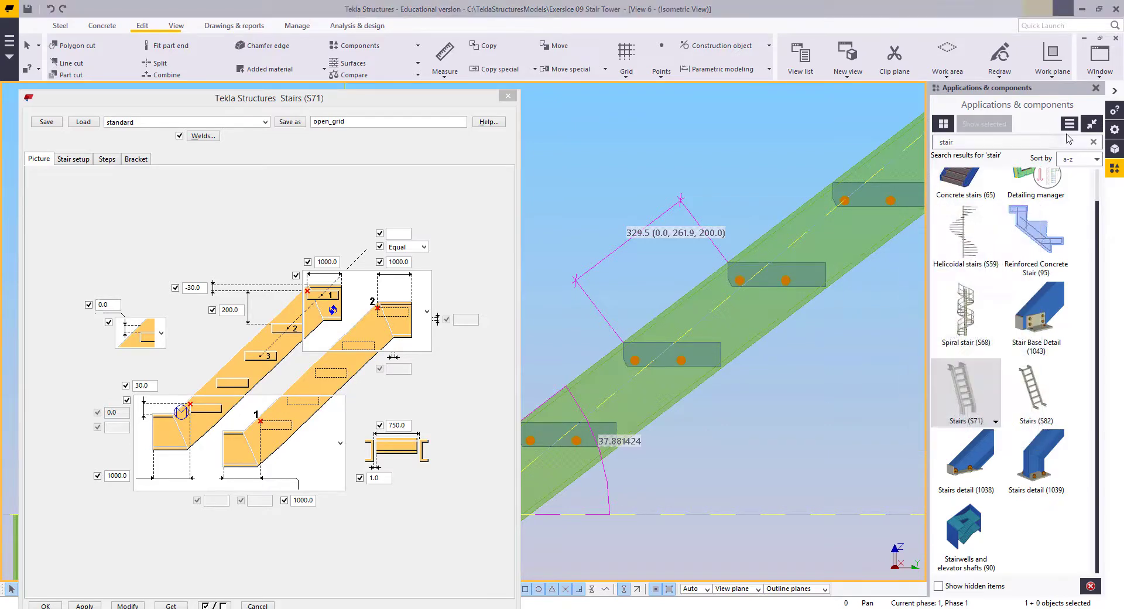
Clear the temporary angle and distance measurements from the view
{"action": "scroll", "coordinate": [606, 174], "scroll_direction": "down", "scroll_amount": 2}
{"action": "right_click", "coordinate": [660, 235]}
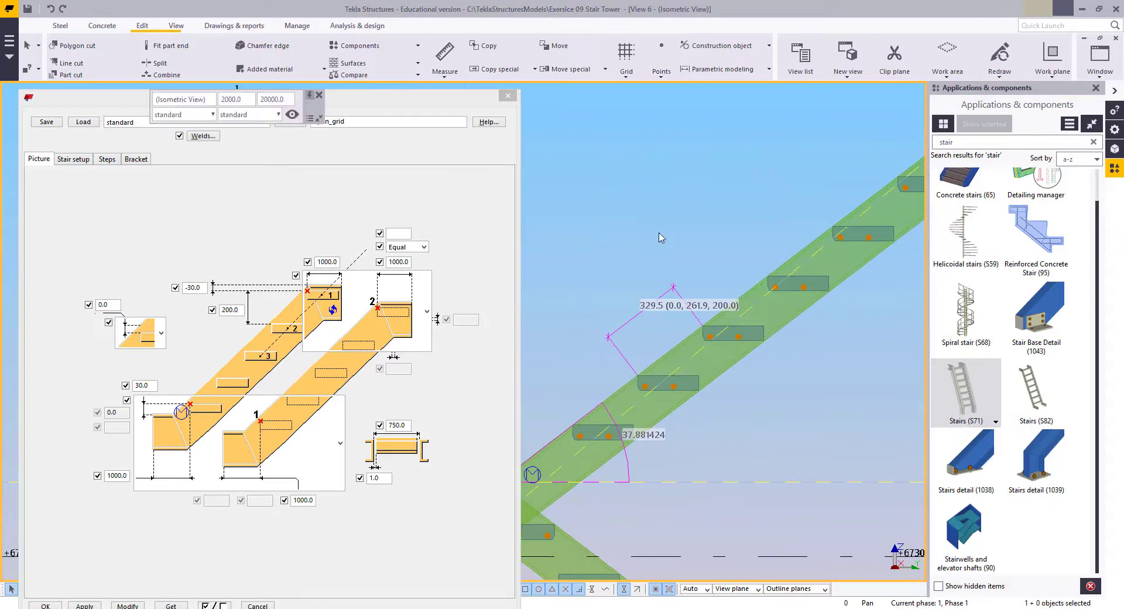
{"action": "left_click", "coordinate": [695, 294]}
{"action": "scroll", "coordinate": [683, 346], "scroll_direction": "down", "scroll_amount": 4}
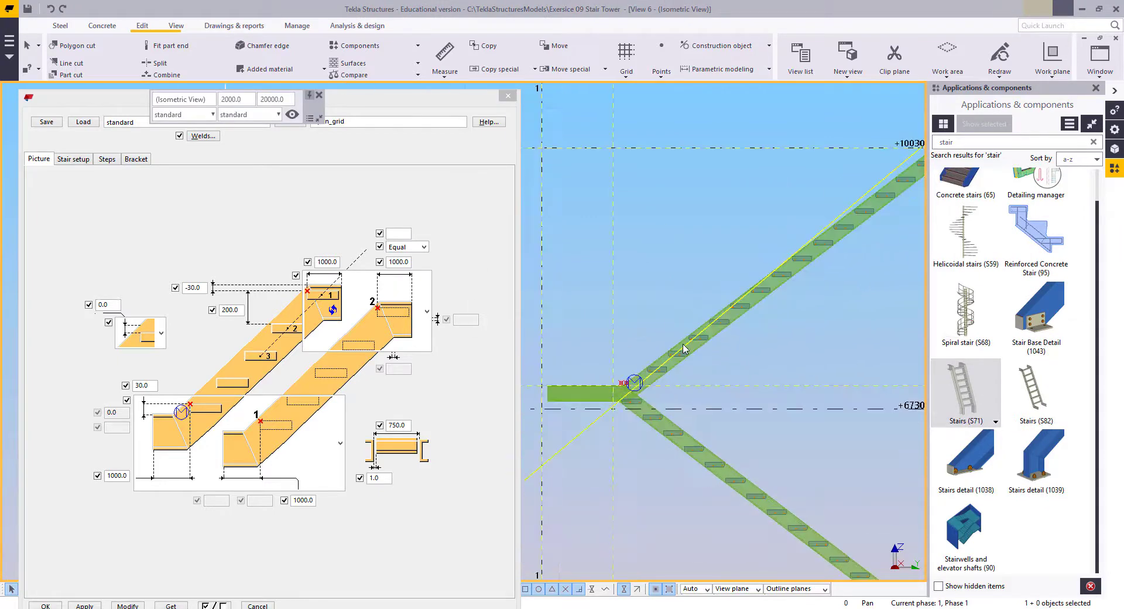
{"action": "left_click", "coordinate": [596, 426]}
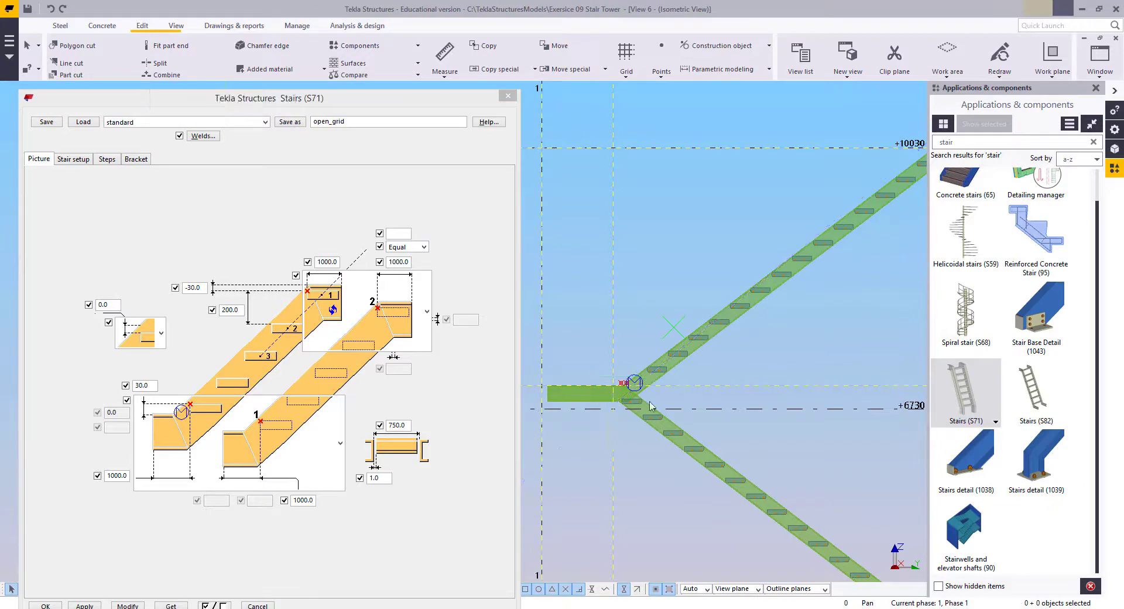
Select the upper flight between levels +6730 and +10030
{"action": "scroll", "coordinate": [607, 403], "scroll_direction": "down", "scroll_amount": 2}
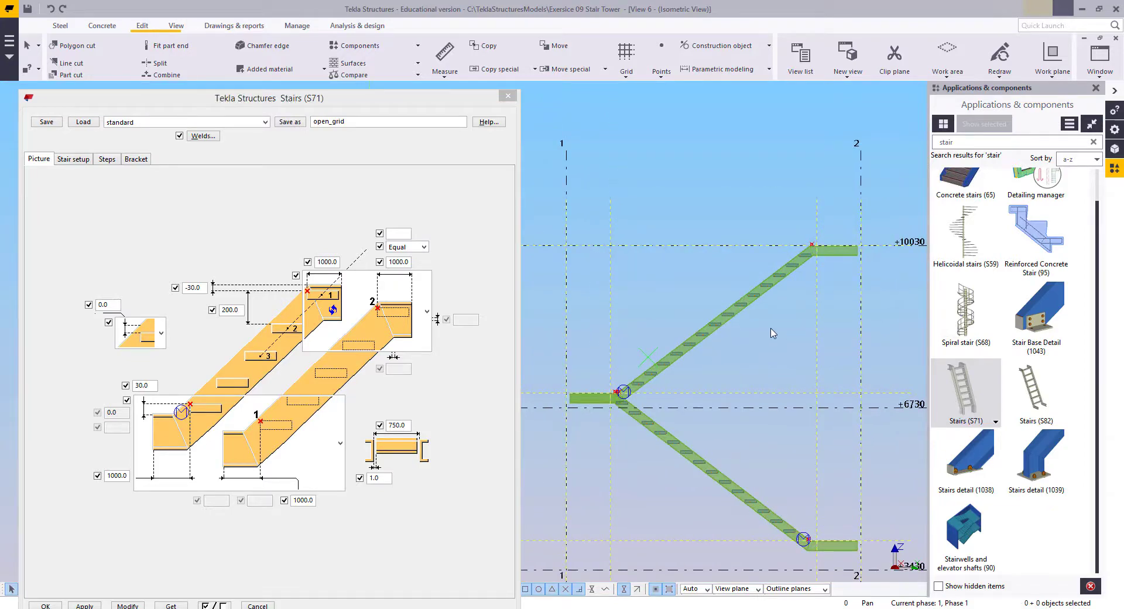
{"action": "left_click", "coordinate": [690, 358]}
{"action": "scroll", "coordinate": [685, 354], "scroll_direction": "down", "scroll_amount": 2}
{"action": "right_click", "coordinate": [710, 210]}
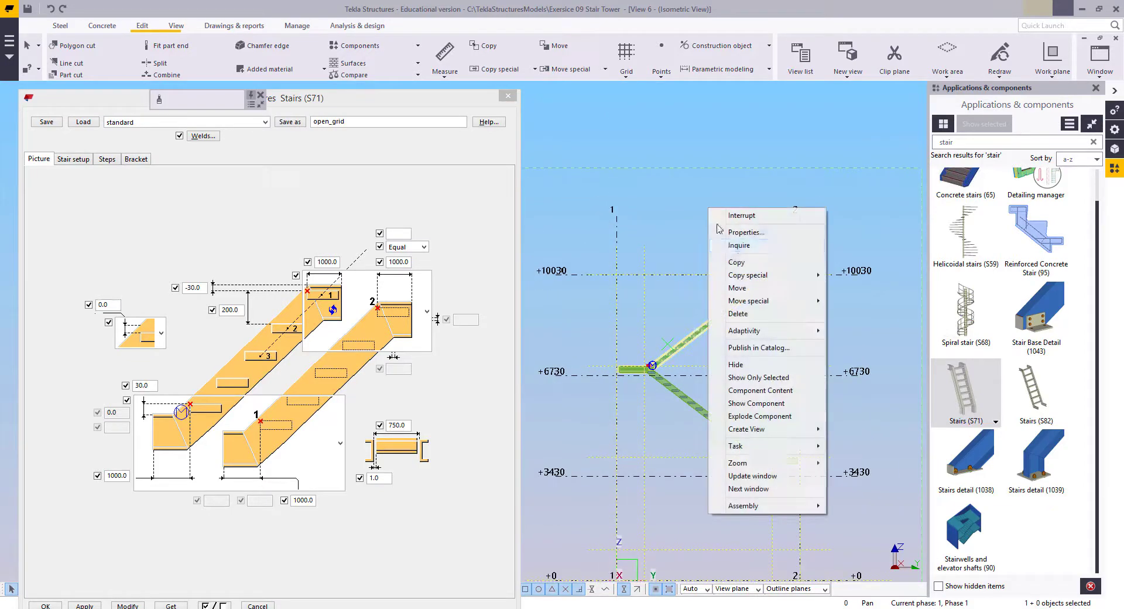
{"action": "left_click", "coordinate": [736, 263]}
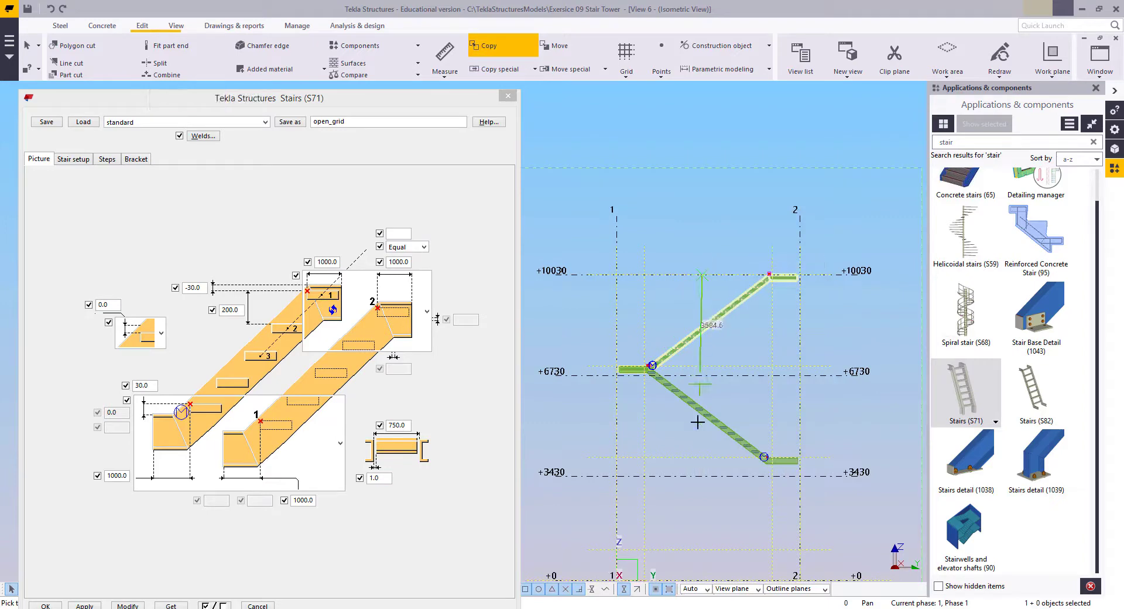
{"action": "right_click", "coordinate": [707, 317]}
{"action": "left_click", "coordinate": [732, 325]}
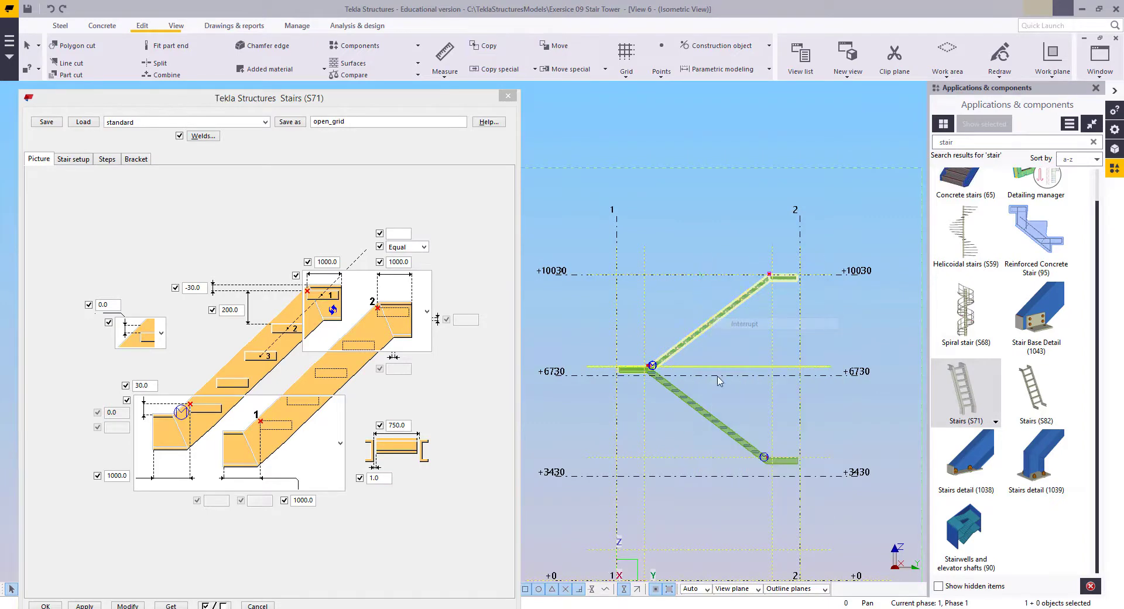
Add the lower flight to the selection and copy both flights straight down from level +10030 to the horizontal construction line just above +3430
{"action": "left_click", "coordinate": [704, 408], "text": "ctrl"}
{"action": "right_click", "coordinate": [705, 268]}
{"action": "left_click", "coordinate": [726, 288]}
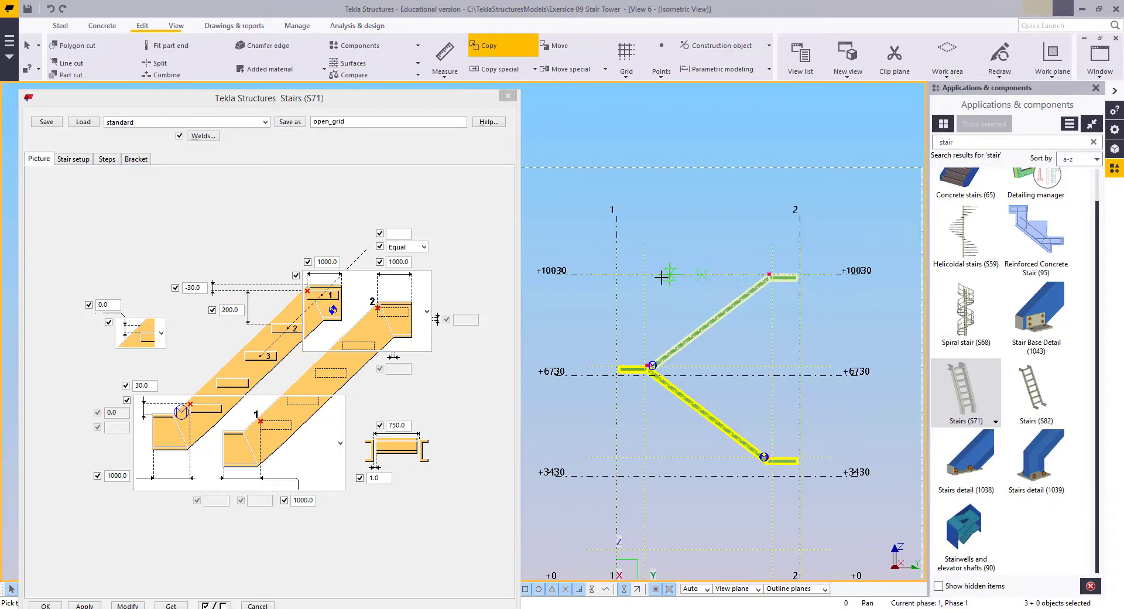
{"action": "left_click", "coordinate": [643, 275]}
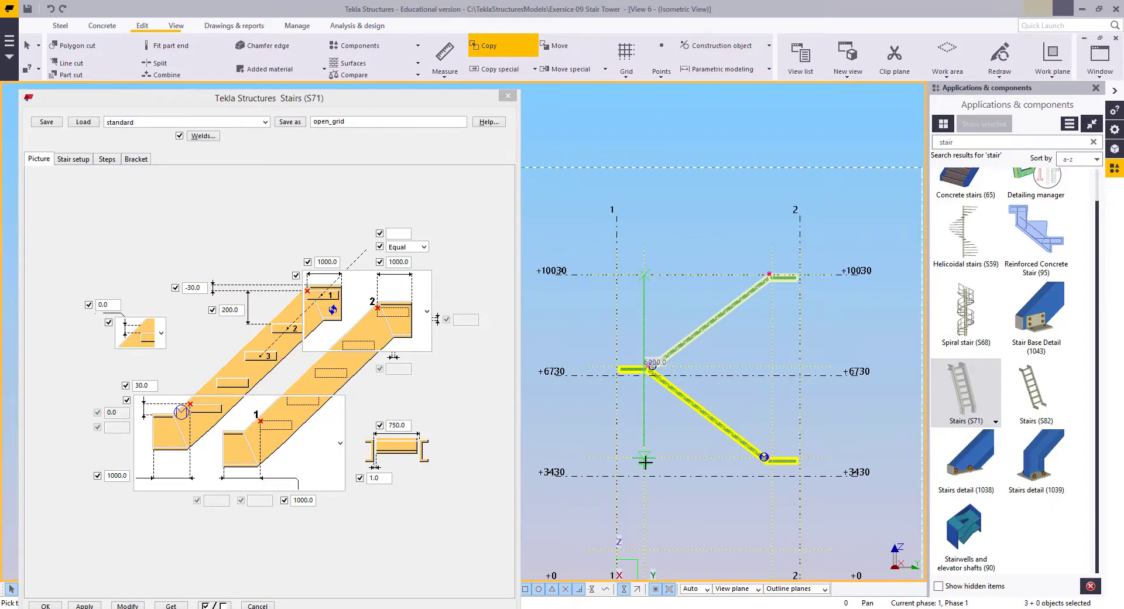
{"action": "left_click", "coordinate": [645, 458]}
{"action": "right_click", "coordinate": [571, 285]}
{"action": "left_click", "coordinate": [590, 292]}
Shorten the lowest flight by moving its bottom handle up to where the flight's top edge meets level +0
{"action": "scroll", "coordinate": [622, 332], "scroll_direction": "down", "scroll_amount": 2}
{"action": "middle_click_drag", "start_coordinate": [623, 331], "coordinate": [622, 258]}
{"action": "scroll", "coordinate": [672, 426], "scroll_direction": "up", "scroll_amount": 5}
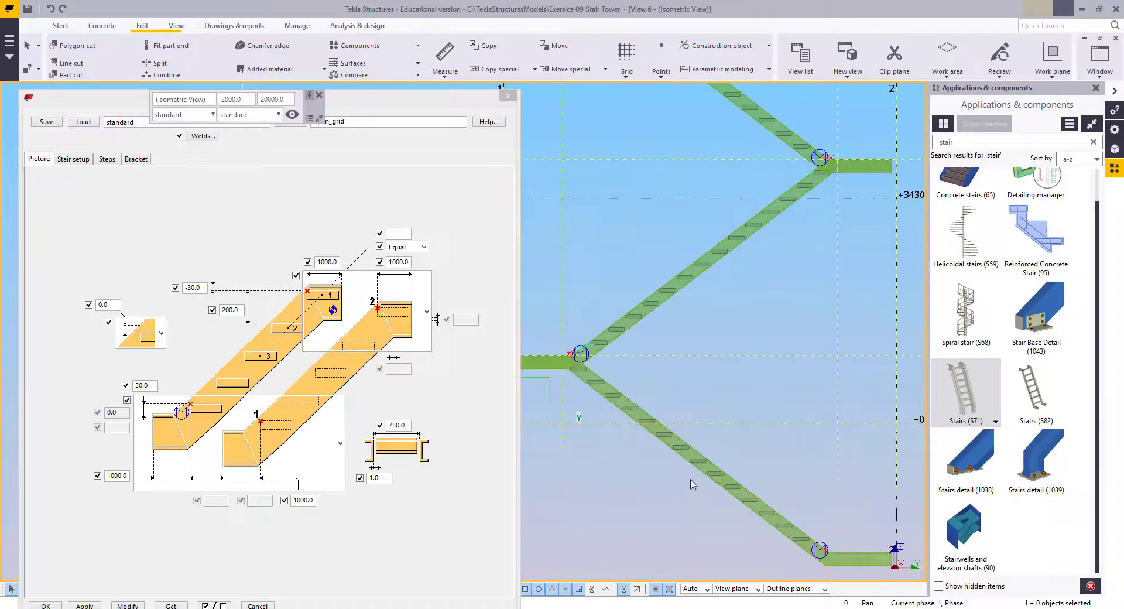
{"action": "middle_click_drag", "start_coordinate": [706, 485], "coordinate": [643, 377]}
{"action": "right_click", "coordinate": [761, 379]}
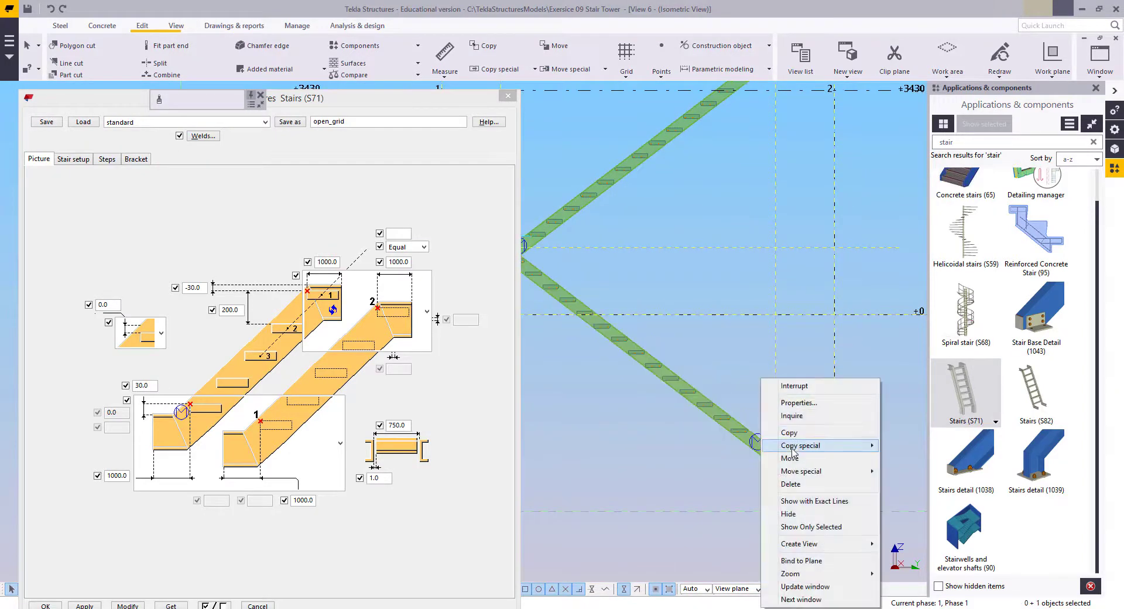
{"action": "left_click", "coordinate": [790, 458]}
{"action": "scroll", "coordinate": [773, 451], "scroll_direction": "up", "scroll_amount": 5}
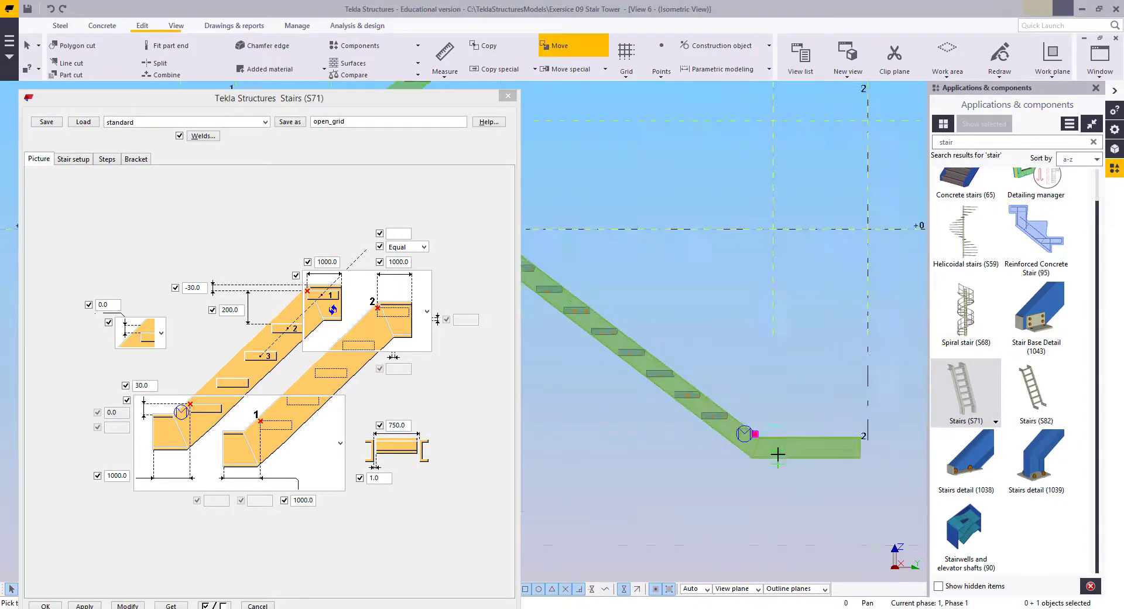
{"action": "left_click", "coordinate": [757, 428]}
{"action": "scroll", "coordinate": [822, 472], "scroll_direction": "down", "scroll_amount": 2}
{"action": "middle_click_drag", "start_coordinate": [559, 226], "coordinate": [767, 383]}
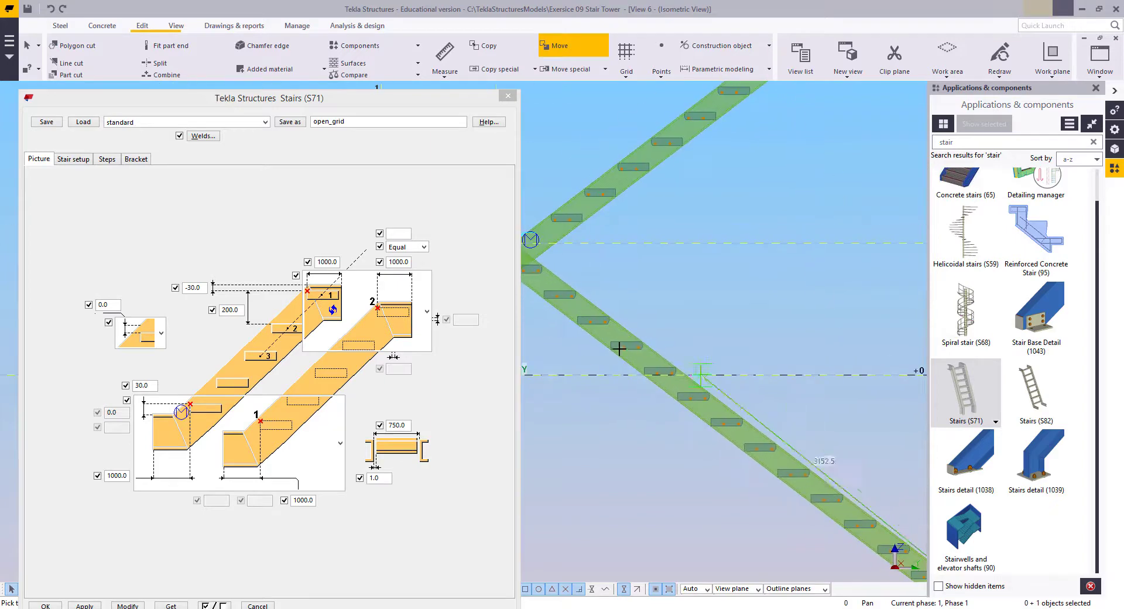
{"action": "scroll", "coordinate": [659, 357], "scroll_direction": "up", "scroll_amount": 4}
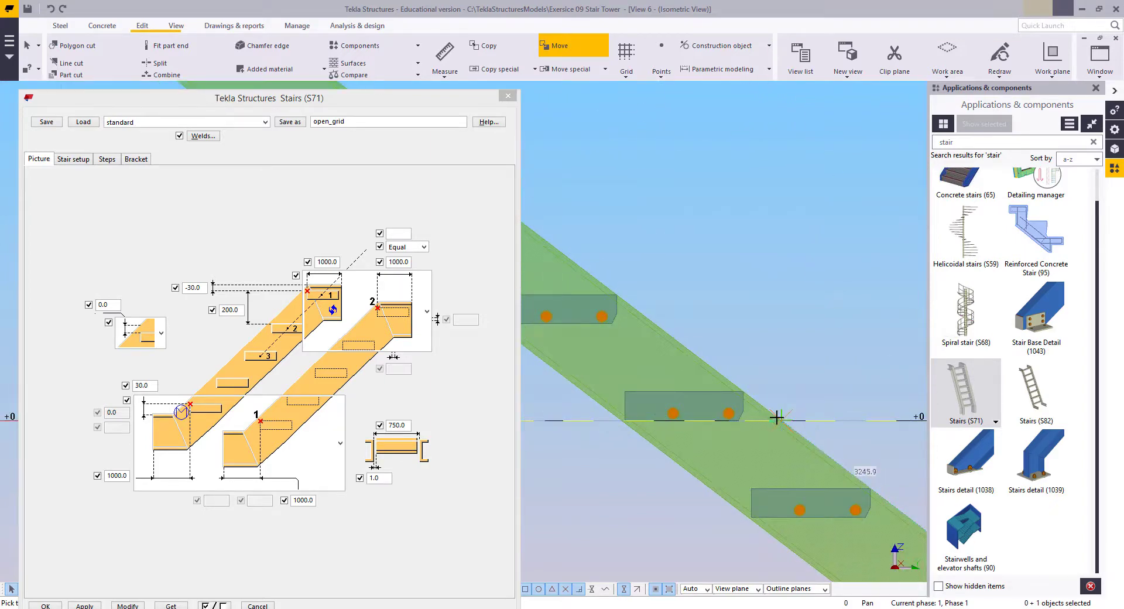
{"action": "left_click", "coordinate": [777, 417]}
{"action": "scroll", "coordinate": [756, 375], "scroll_direction": "down", "scroll_amount": 4}
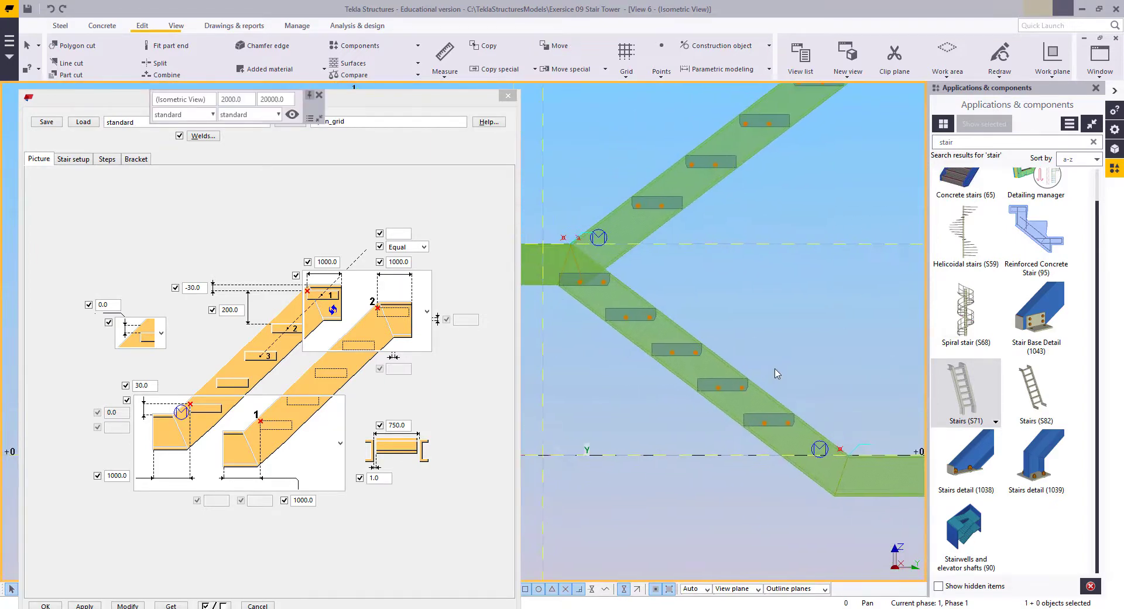
Measure the distance between adjacent steps on the shortened lowest flight
{"action": "middle_click_drag", "start_coordinate": [791, 379], "coordinate": [765, 367]}
{"action": "left_click", "coordinate": [751, 427]}
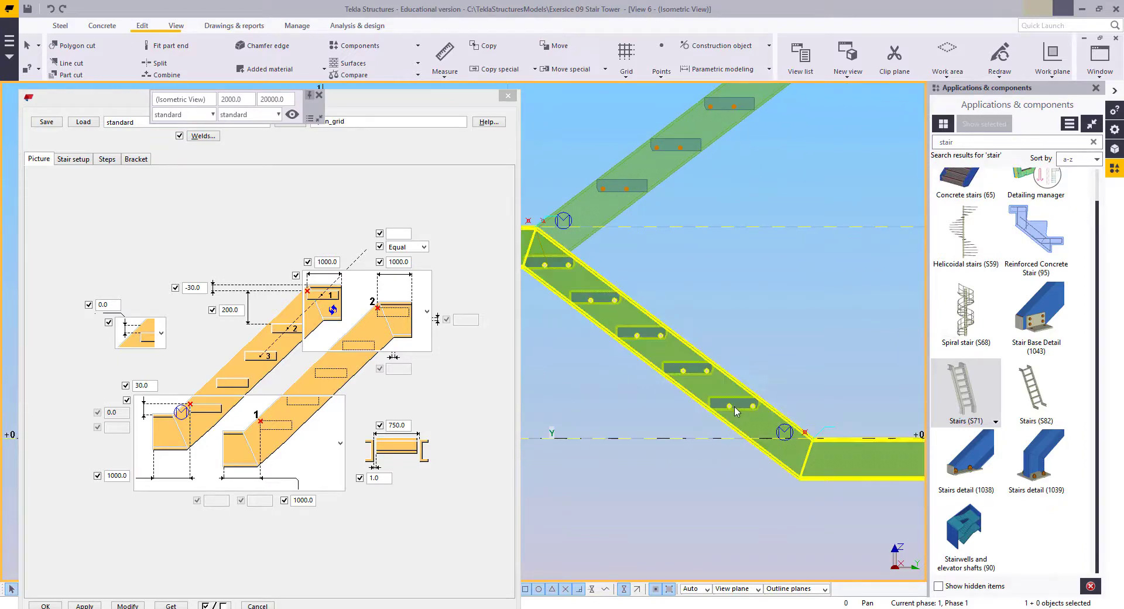
{"action": "key", "text": "f"}
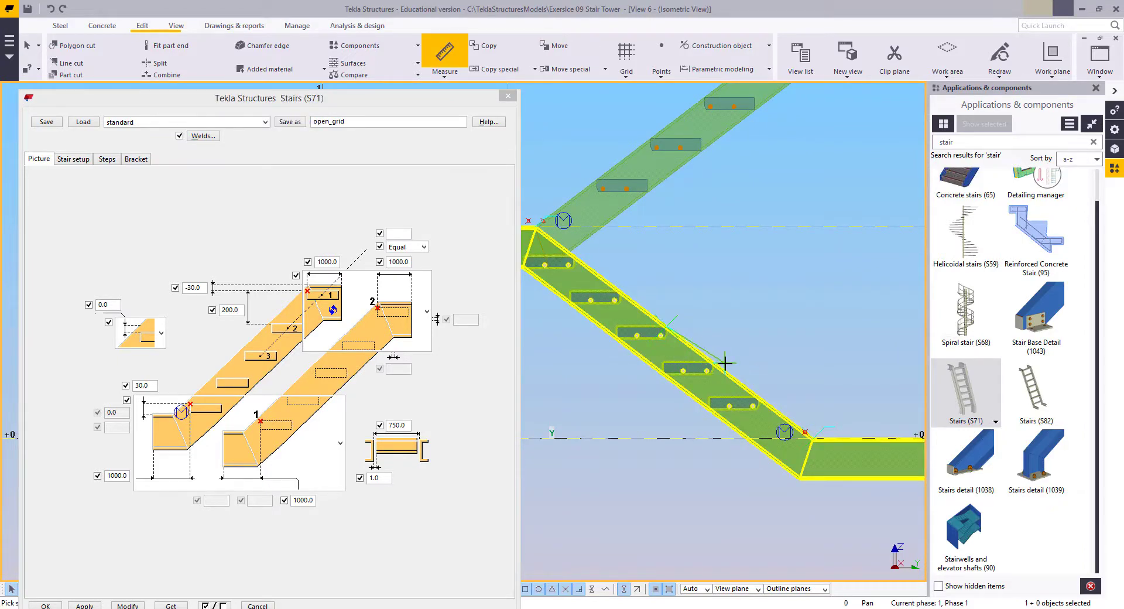
{"action": "left_click", "coordinate": [726, 337]}
{"action": "right_click", "coordinate": [695, 285]}
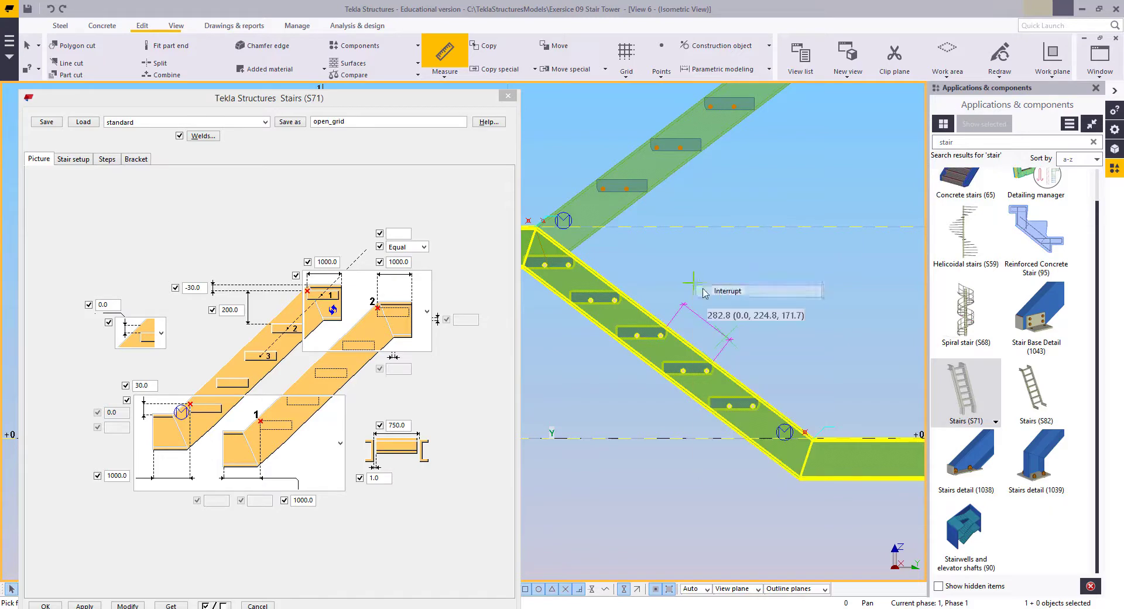
{"action": "left_click", "coordinate": [717, 293]}
Move the lowest flight's bottom handle down along its top edge onto level +0
{"action": "scroll", "coordinate": [771, 383], "scroll_direction": "down", "scroll_amount": 1}
{"action": "middle_click_drag", "start_coordinate": [770, 383], "coordinate": [701, 333]}
{"action": "scroll", "coordinate": [733, 410], "scroll_direction": "up", "scroll_amount": 2}
{"action": "left_click", "coordinate": [729, 355]}
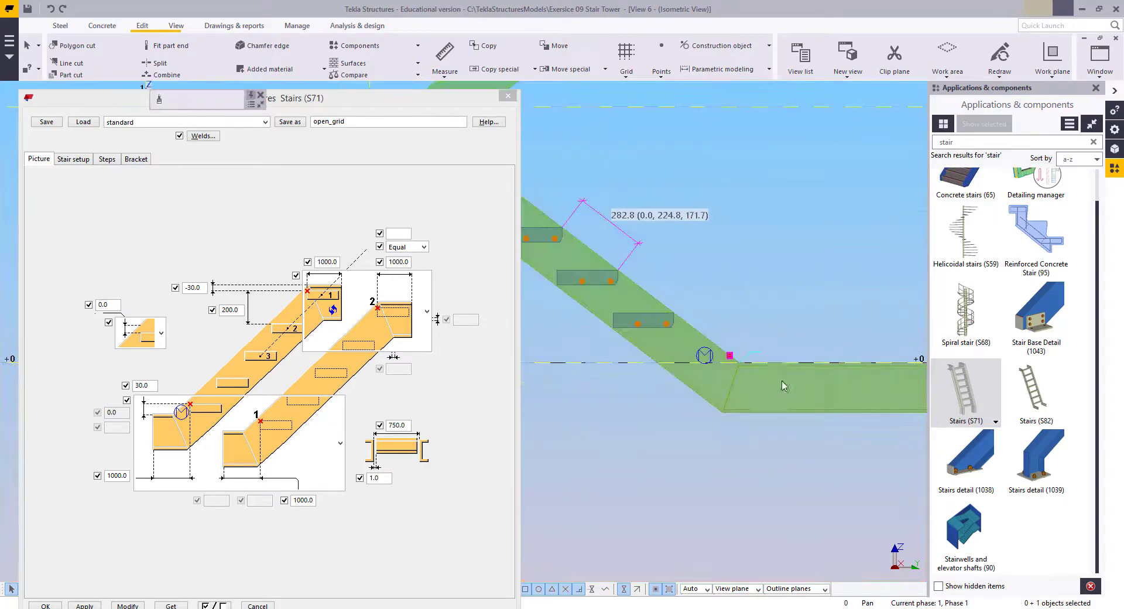
{"action": "scroll", "coordinate": [761, 353], "scroll_direction": "up", "scroll_amount": 4}
{"action": "right_click", "coordinate": [680, 322]}
{"action": "left_click", "coordinate": [708, 409]}
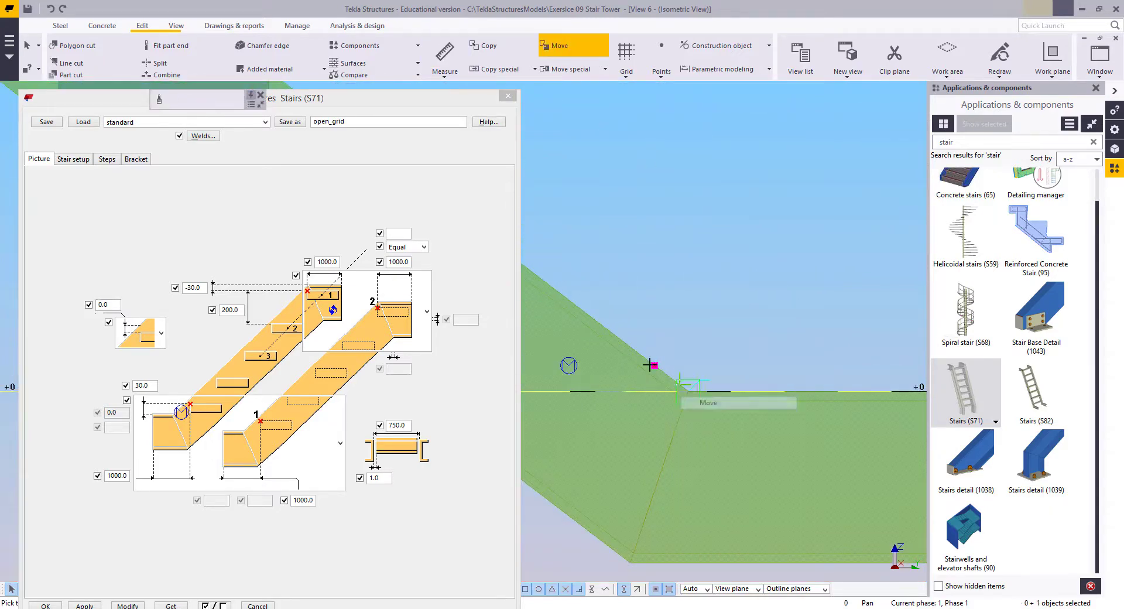
{"action": "left_click", "coordinate": [689, 390]}
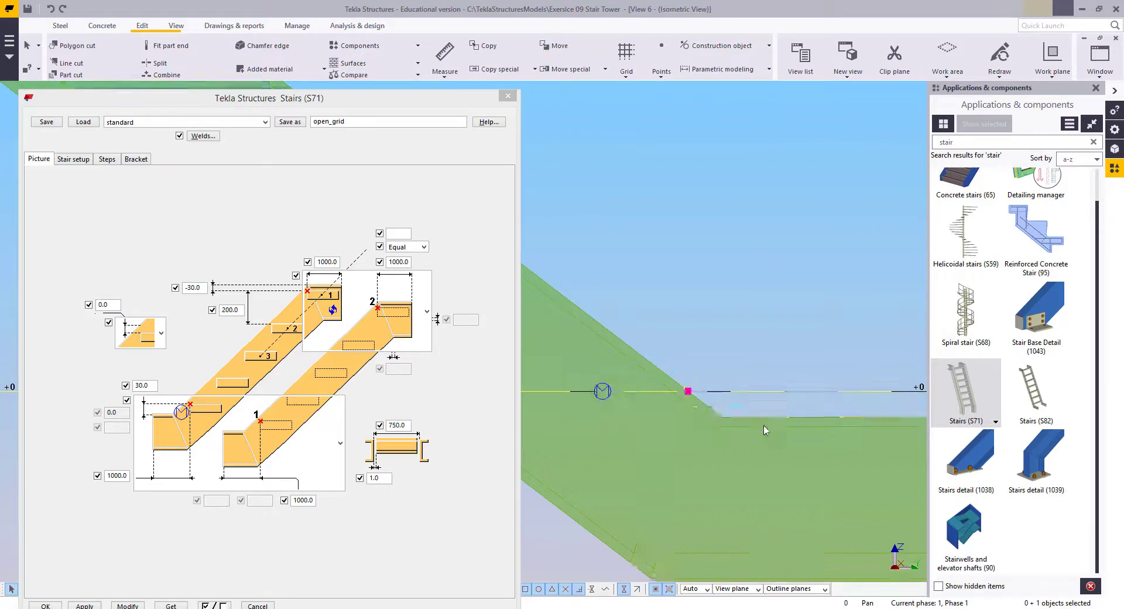
Measure the vertical distance between the two lowest steps of the lowest flight
{"action": "scroll", "coordinate": [767, 427], "scroll_direction": "down", "scroll_amount": 5}
{"action": "scroll", "coordinate": [677, 366], "scroll_direction": "up", "scroll_amount": 1}
{"action": "left_click", "coordinate": [744, 314]}
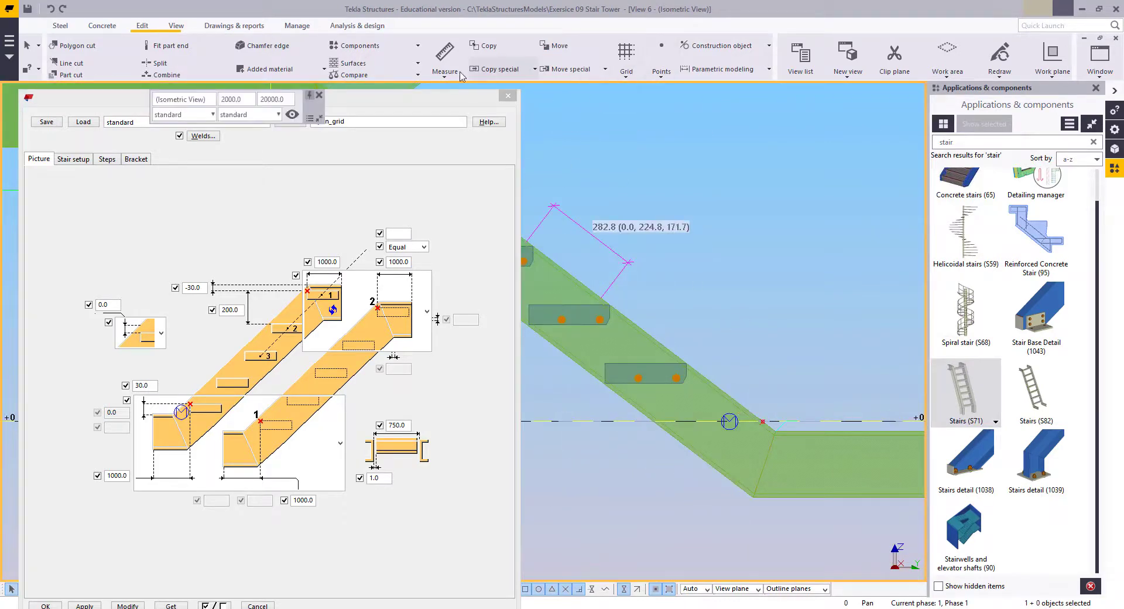
{"action": "left_click", "coordinate": [446, 74]}
{"action": "left_click", "coordinate": [458, 137]}
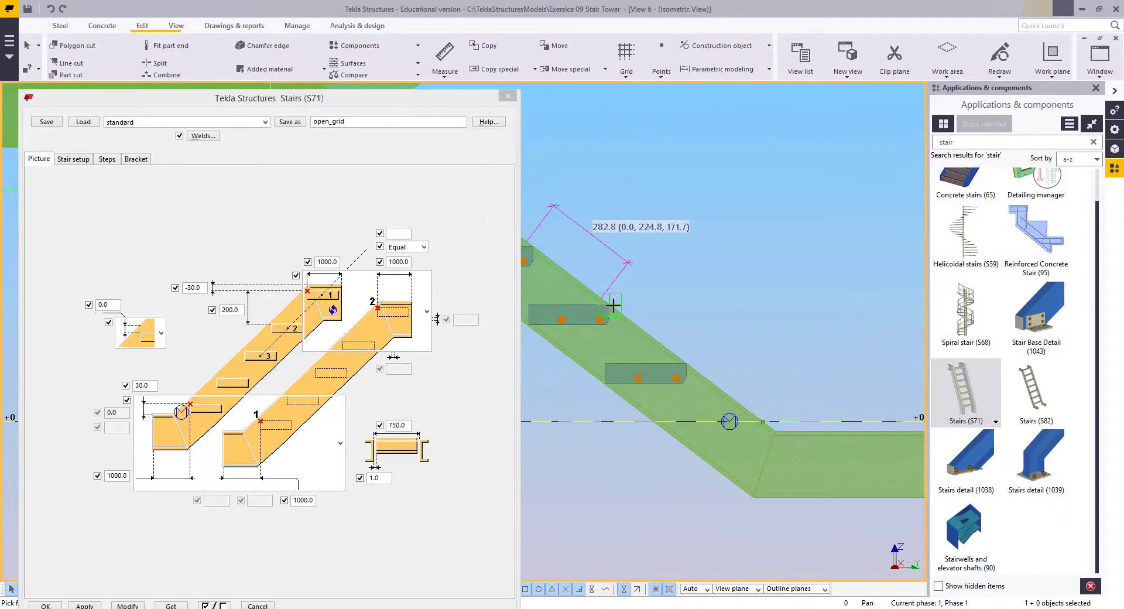
{"action": "left_click", "coordinate": [716, 358]}
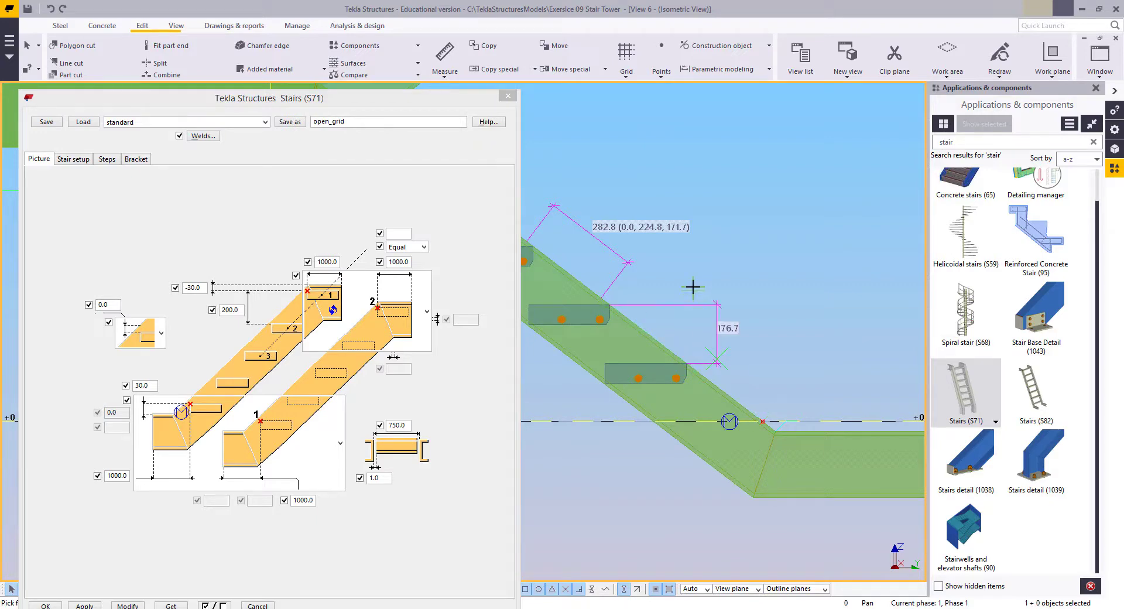
{"action": "key", "text": "Escape"}
Measure the vertical distance between the two bottom steps of the flight above the lowest one
{"action": "left_click", "coordinate": [744, 482]}
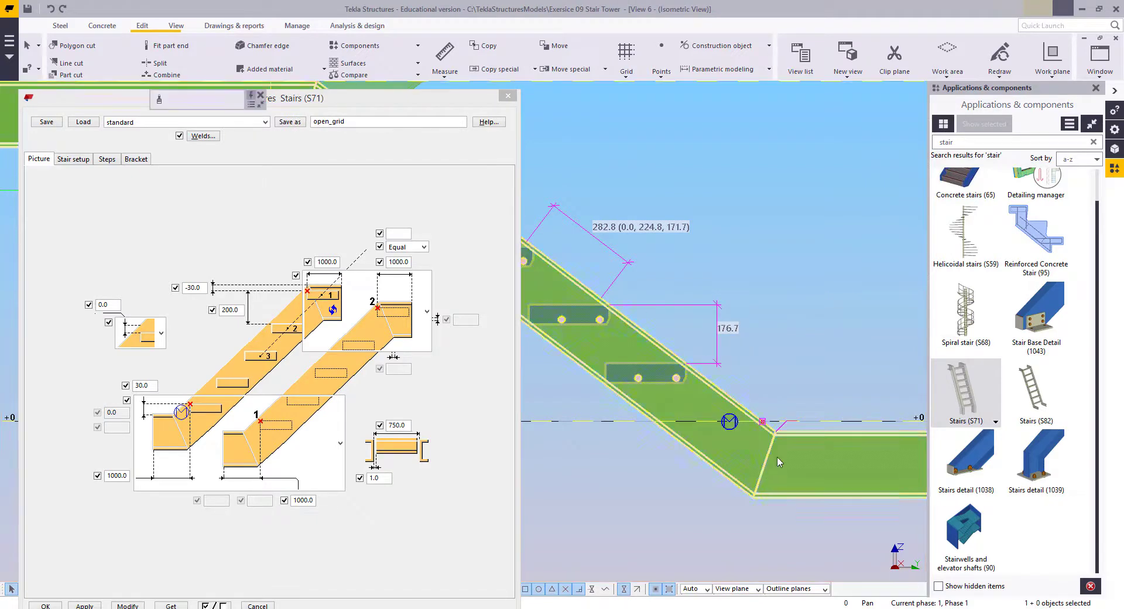
{"action": "scroll", "coordinate": [780, 454], "scroll_direction": "down", "scroll_amount": 5}
{"action": "scroll", "coordinate": [679, 319], "scroll_direction": "up", "scroll_amount": 10}
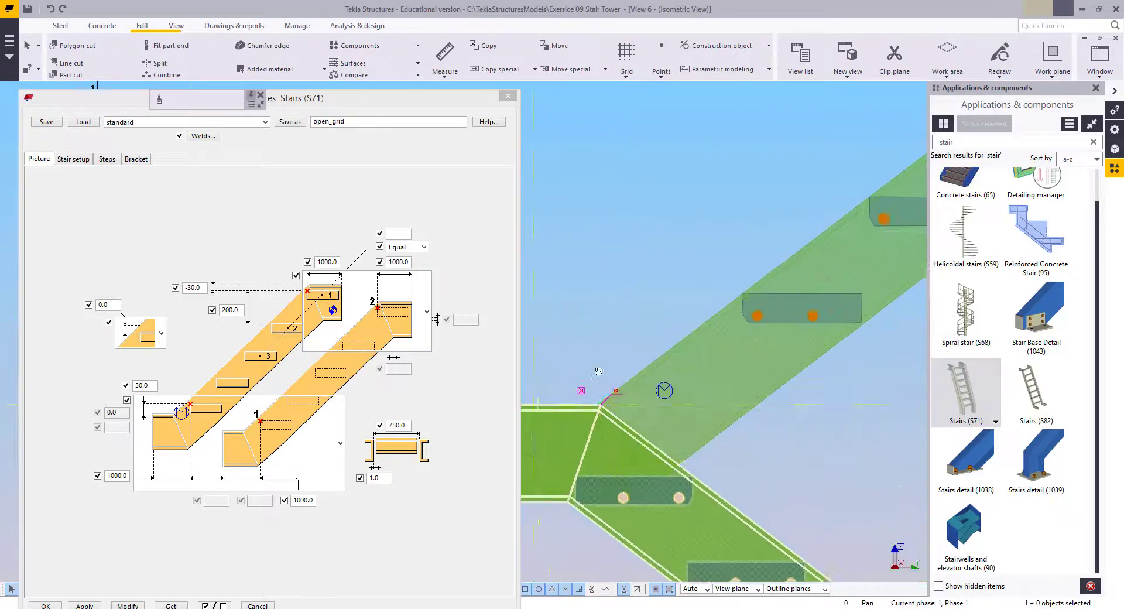
{"action": "left_click", "coordinate": [445, 76]}
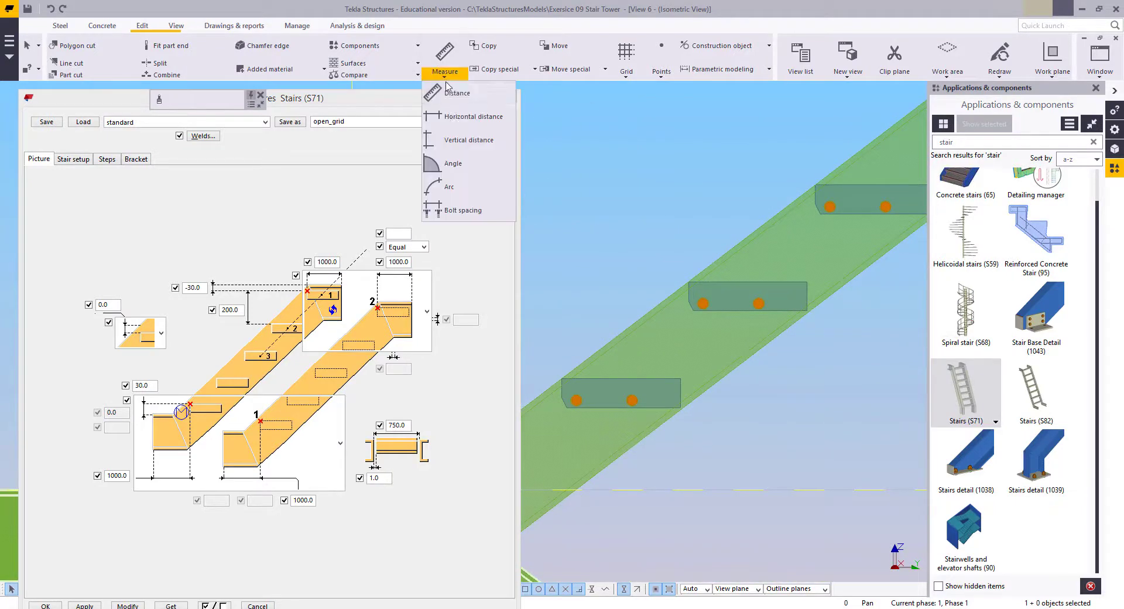
{"action": "left_click", "coordinate": [462, 143]}
{"action": "middle_click_drag", "start_coordinate": [596, 356], "coordinate": [632, 315]}
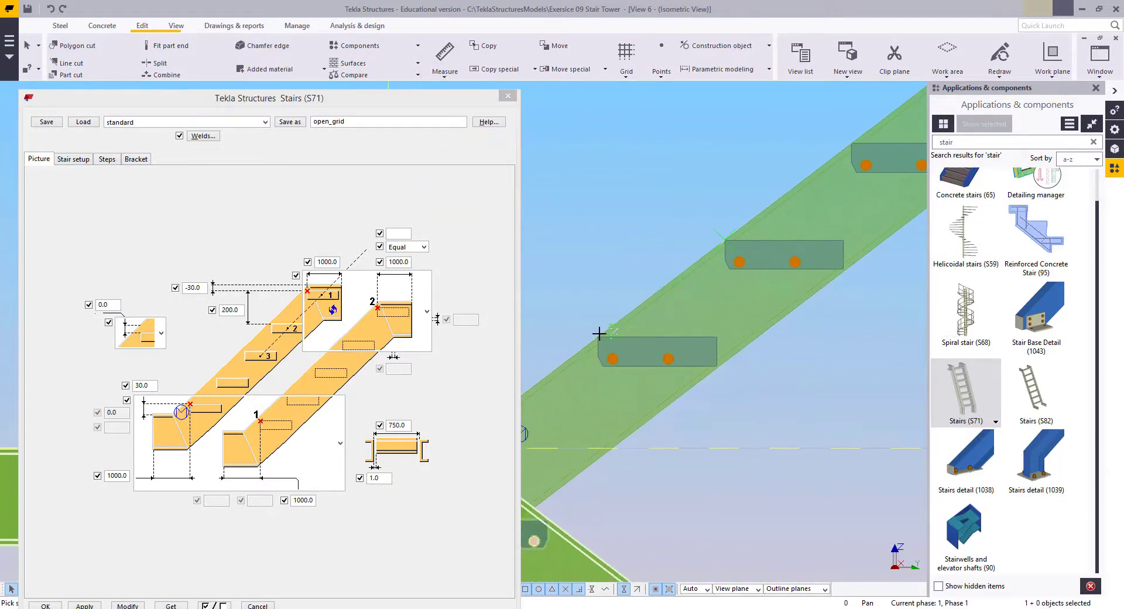
{"action": "left_click", "coordinate": [572, 284]}
{"action": "scroll", "coordinate": [637, 288], "scroll_direction": "down", "scroll_amount": 3}
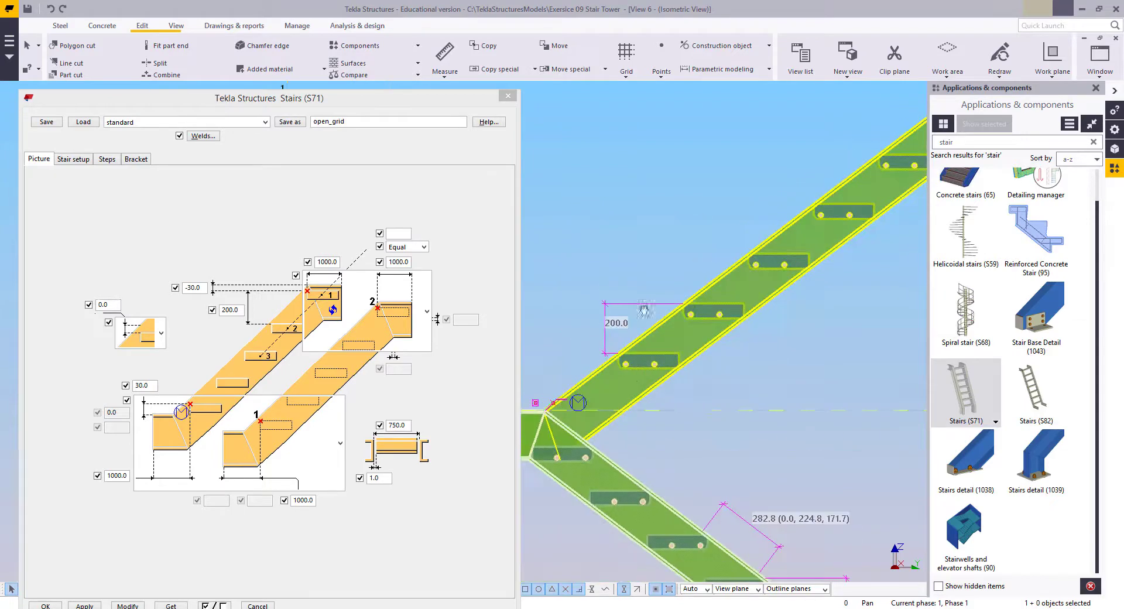
Copy the horizontal construction line at the lowest landing linearly downward, with dZ -200 and 8 copies, and close the stair properties
{"action": "scroll", "coordinate": [620, 278], "scroll_direction": "down", "scroll_amount": 2}
{"action": "scroll", "coordinate": [644, 257], "scroll_direction": "down", "scroll_amount": 5}
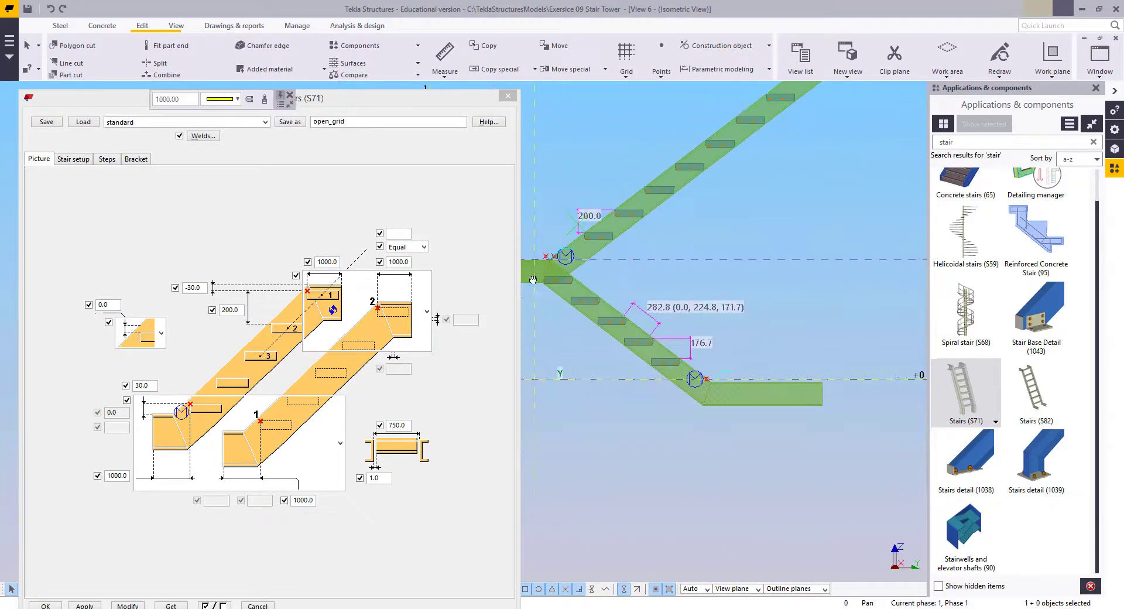
{"action": "right_click", "coordinate": [657, 263]}
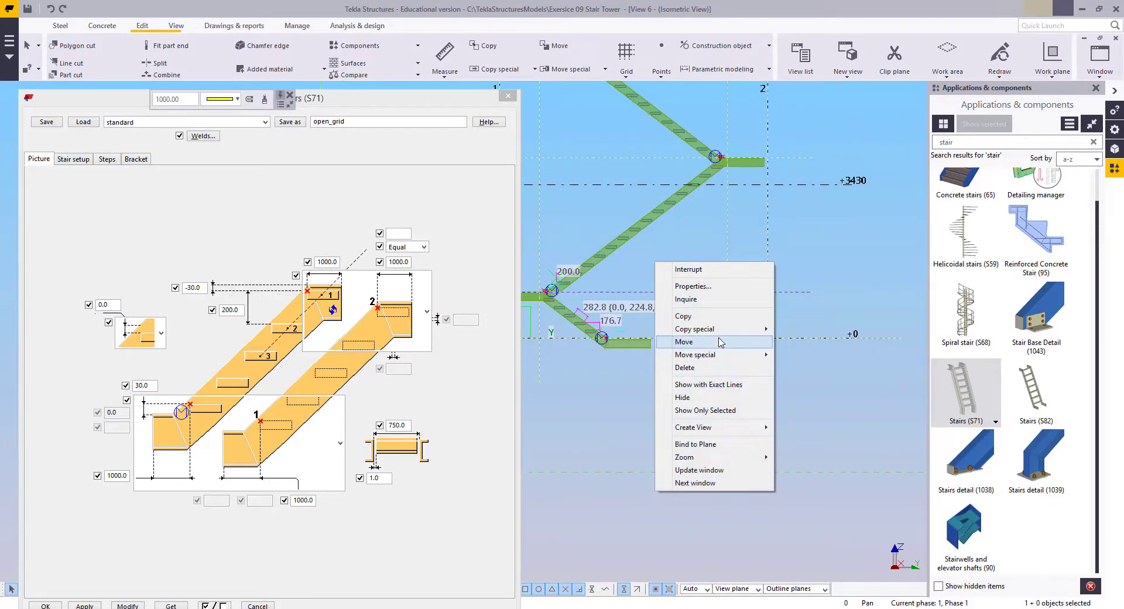
{"action": "mouse_move", "coordinate": [722, 330]}
{"action": "left_click", "coordinate": [799, 328]}
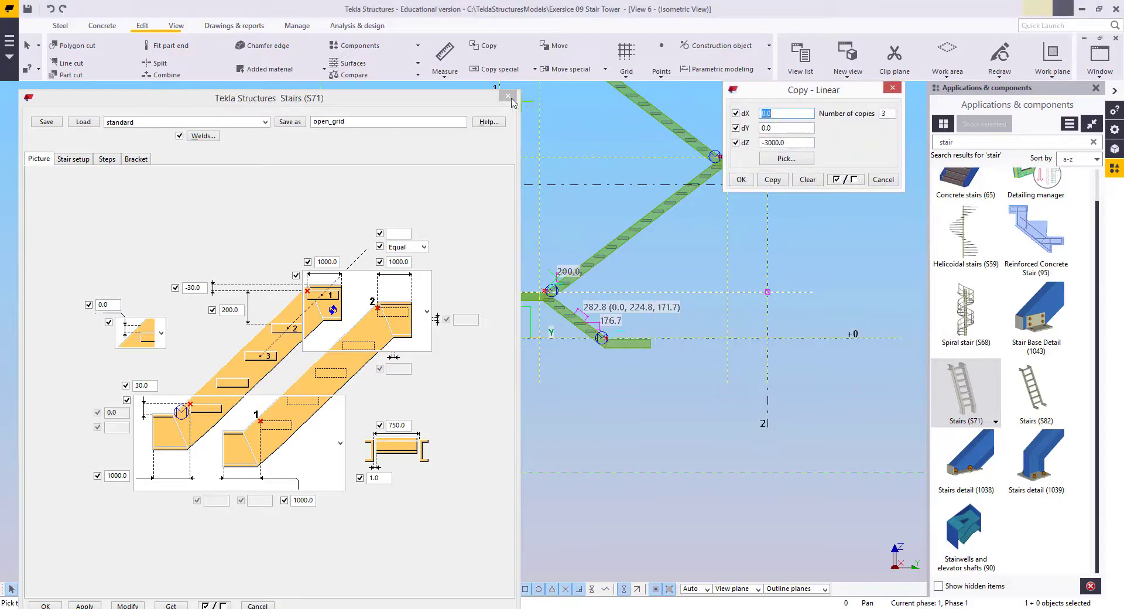
{"action": "left_click", "coordinate": [509, 96]}
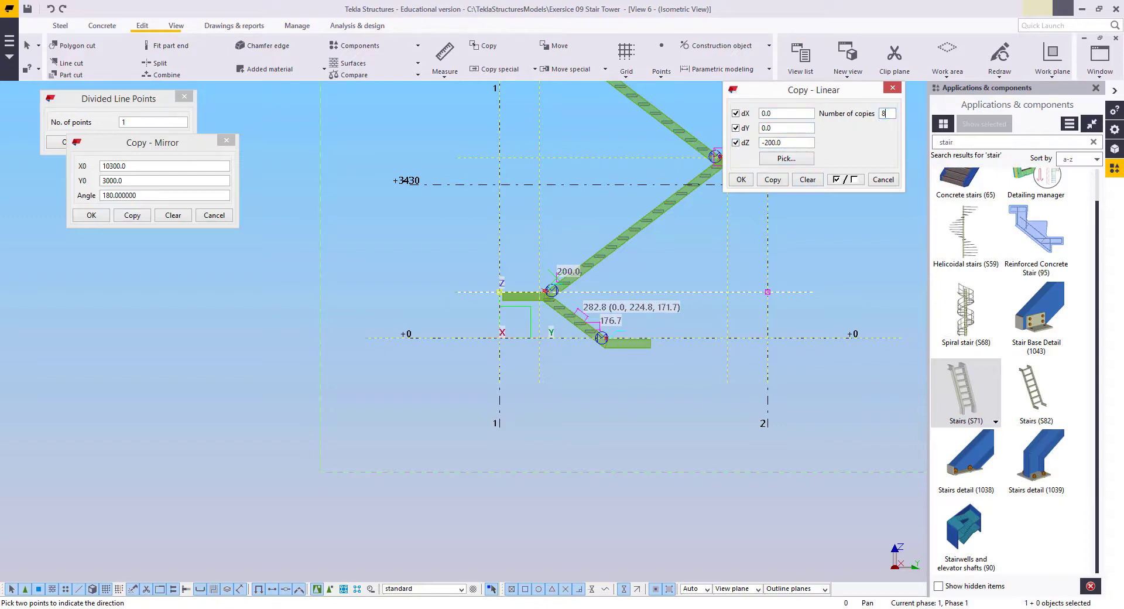
{"action": "scroll", "coordinate": [664, 369], "scroll_direction": "up", "scroll_amount": 5}
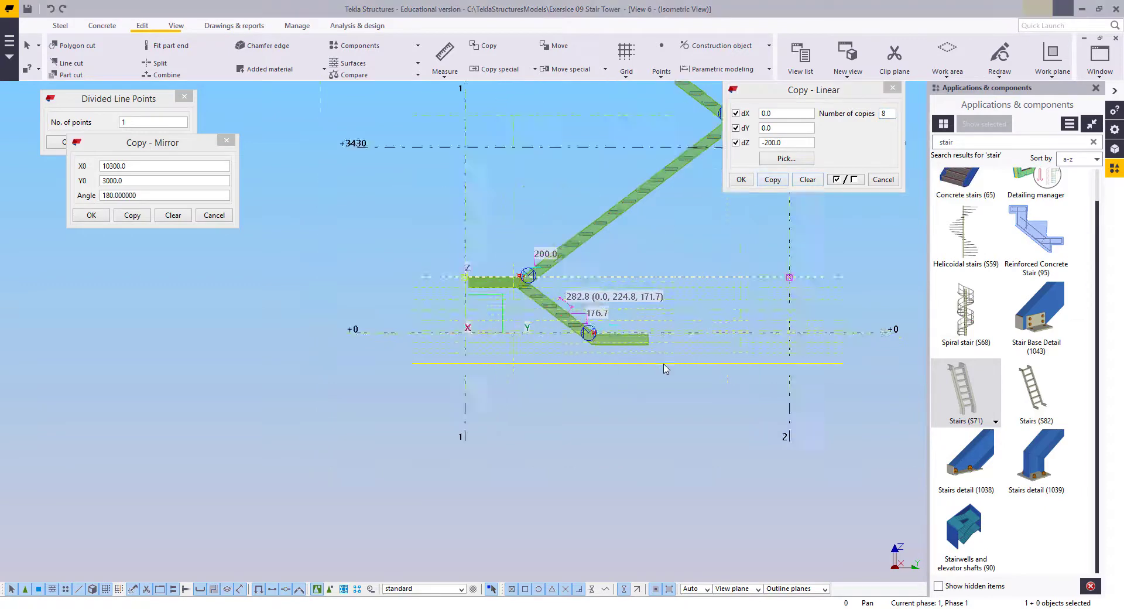
Move the lowest flight's bottom handle up onto the copied construction line just above level +0
{"action": "left_click_drag", "start_coordinate": [837, 315], "coordinate": [805, 453]}
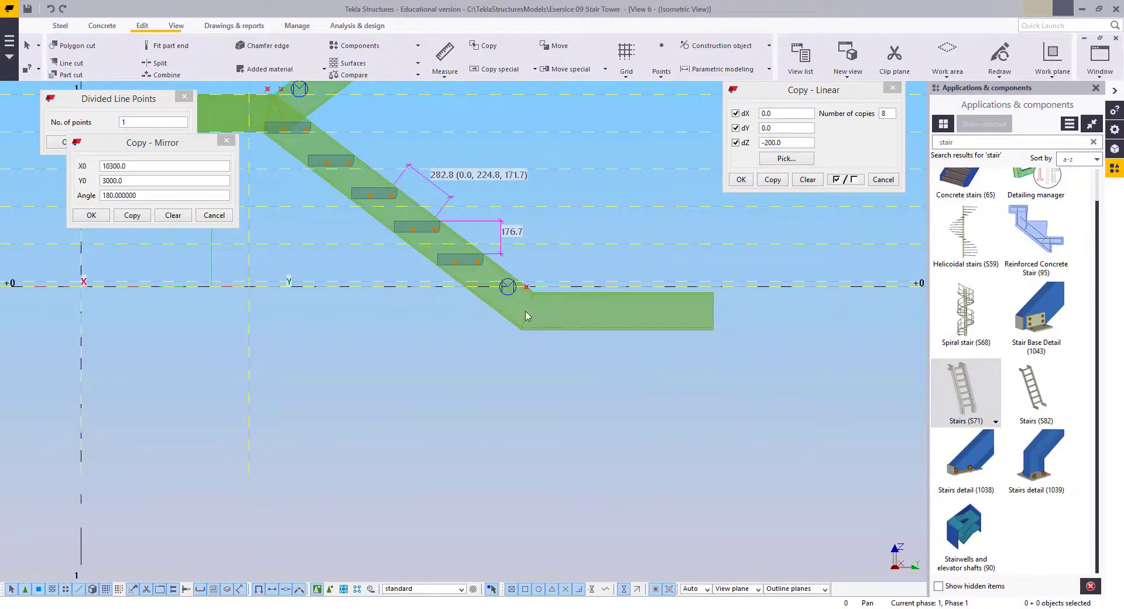
{"action": "left_click", "coordinate": [518, 322]}
{"action": "middle_click_drag", "start_coordinate": [560, 340], "coordinate": [570, 356]}
{"action": "scroll", "coordinate": [537, 347], "scroll_direction": "up", "scroll_amount": 5}
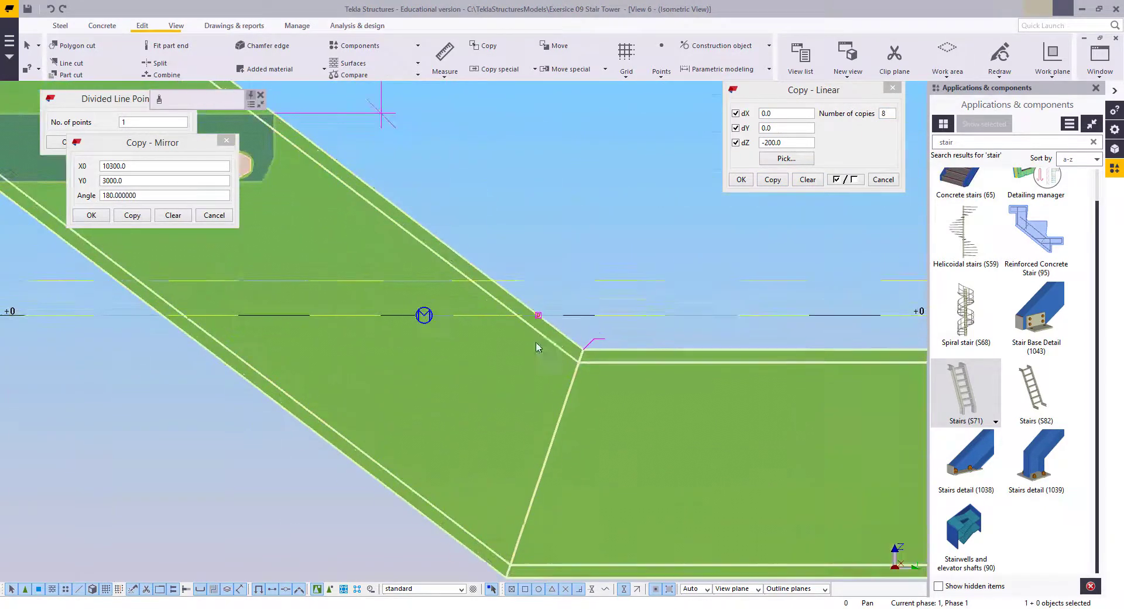
{"action": "right_click", "coordinate": [556, 222]}
{"action": "left_click", "coordinate": [590, 303]}
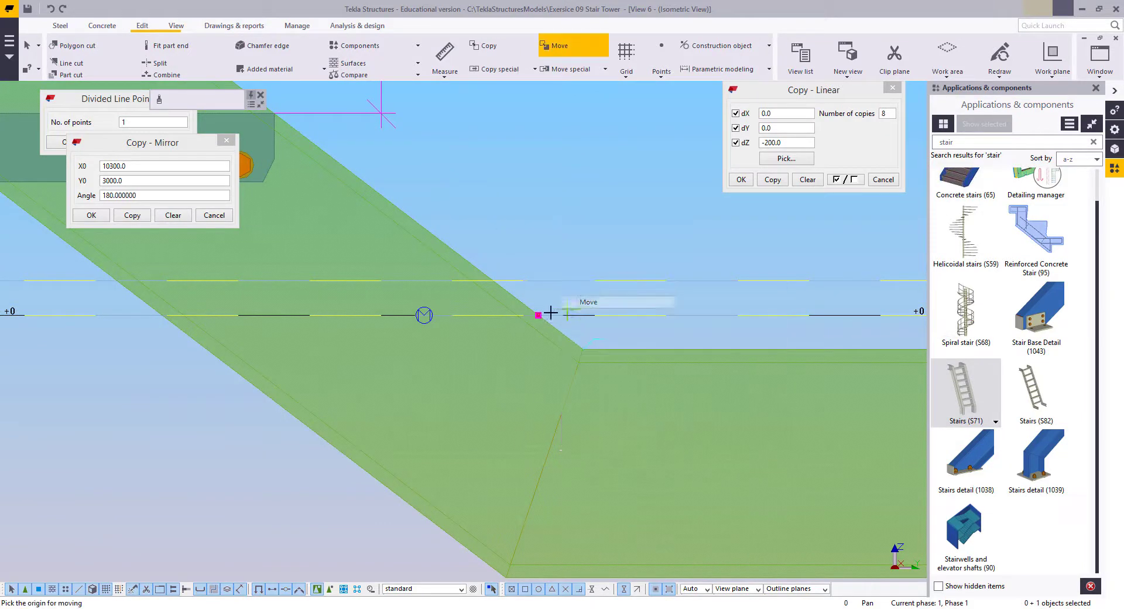
{"action": "left_click", "coordinate": [484, 278]}
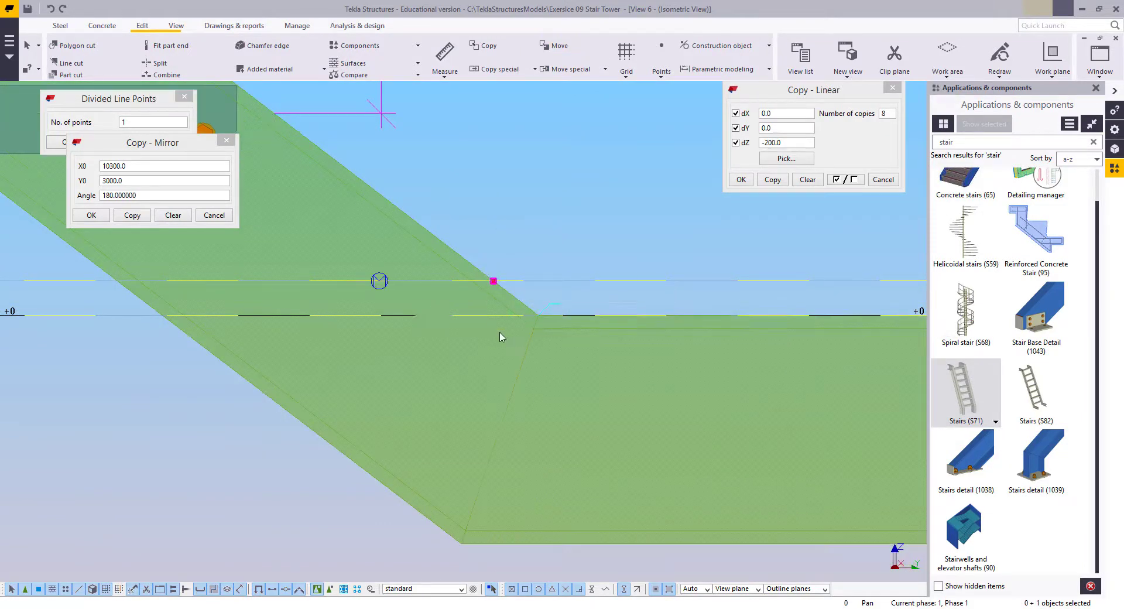
Shift the lowest flight's bottom handle further up so its horizontal end's top edge meets the construction line just above +0
{"action": "scroll", "coordinate": [502, 334], "scroll_direction": "down", "scroll_amount": 2}
{"action": "middle_click_drag", "start_coordinate": [502, 334], "coordinate": [594, 386]}
{"action": "middle_click_drag", "start_coordinate": [475, 262], "coordinate": [598, 391]}
{"action": "scroll", "coordinate": [602, 391], "scroll_direction": "down", "scroll_amount": 1}
{"action": "middle_click_drag", "start_coordinate": [770, 511], "coordinate": [659, 421]}
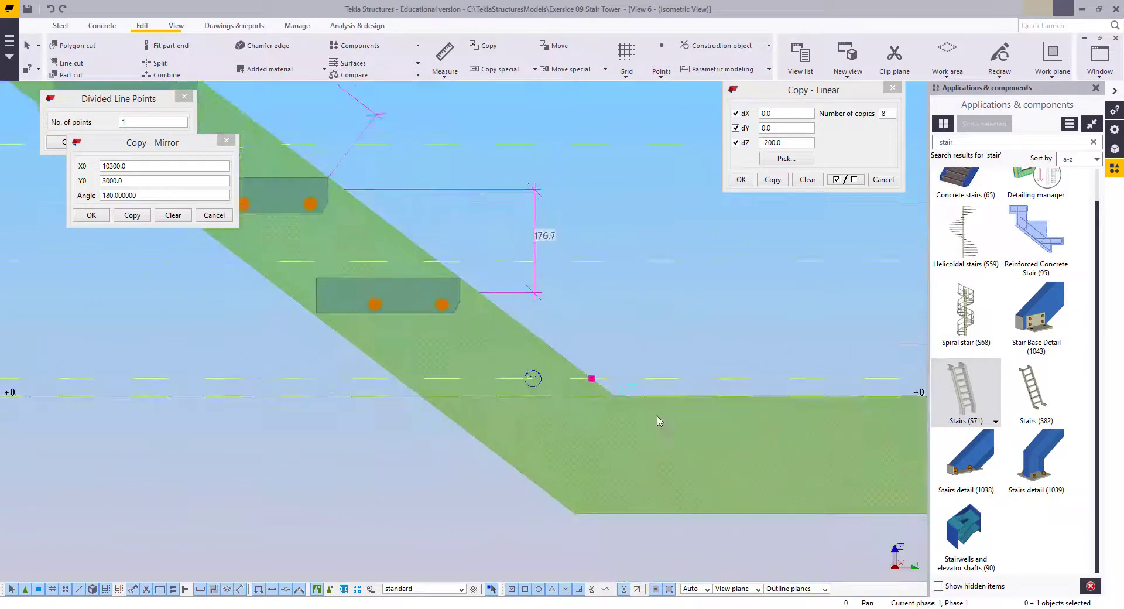
{"action": "scroll", "coordinate": [664, 424], "scroll_direction": "up", "scroll_amount": 2}
{"action": "right_click", "coordinate": [563, 318]}
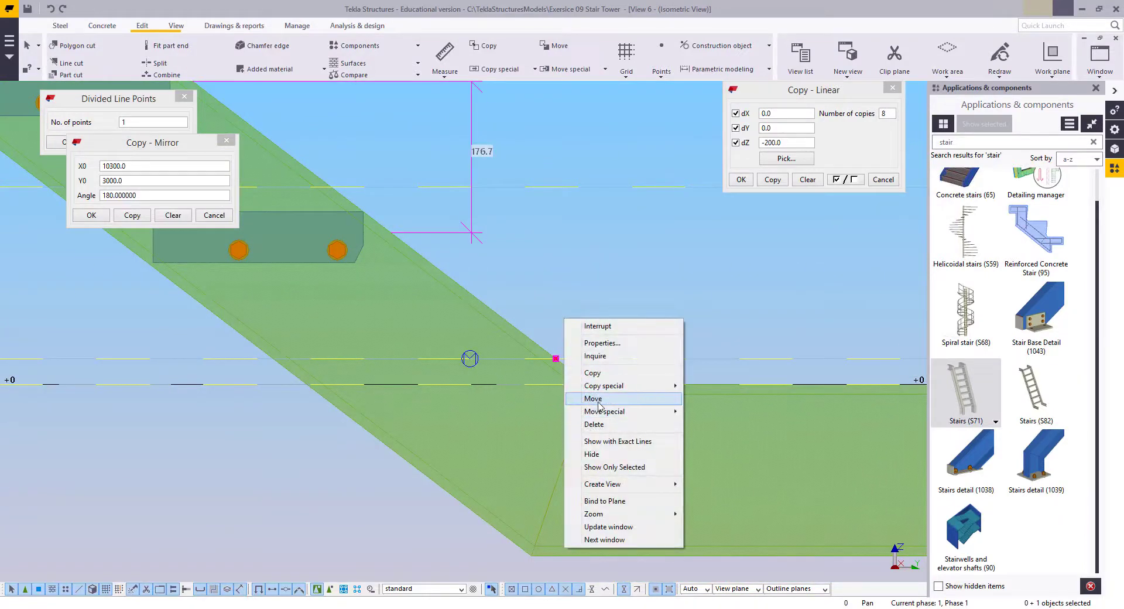
{"action": "left_click", "coordinate": [593, 399]}
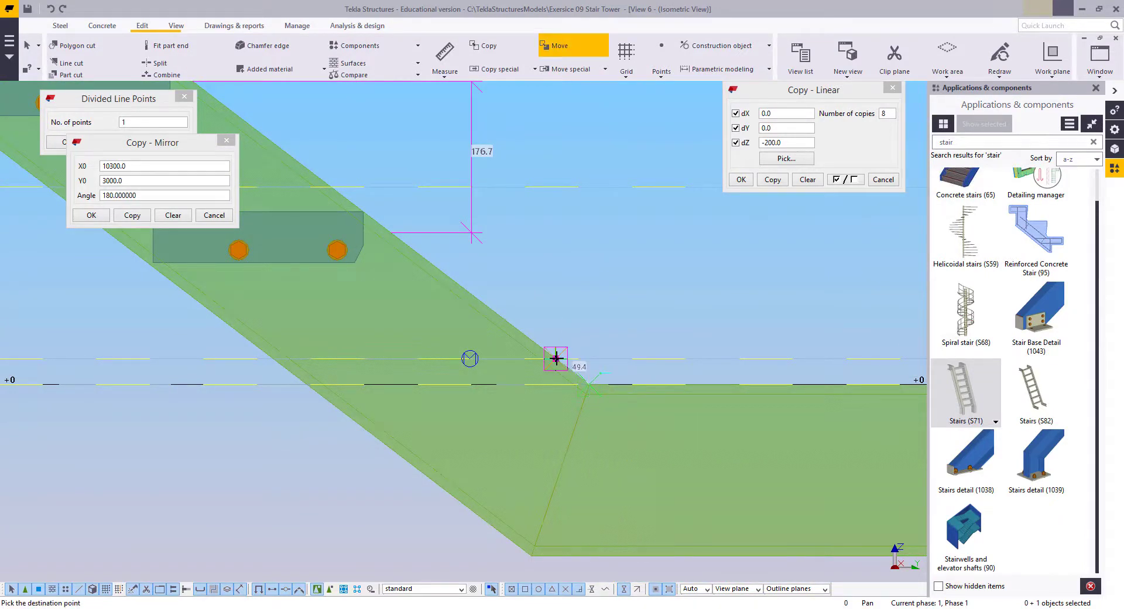
{"action": "left_click", "coordinate": [589, 342]}
{"action": "scroll", "coordinate": [750, 489], "scroll_direction": "up", "scroll_amount": 2}
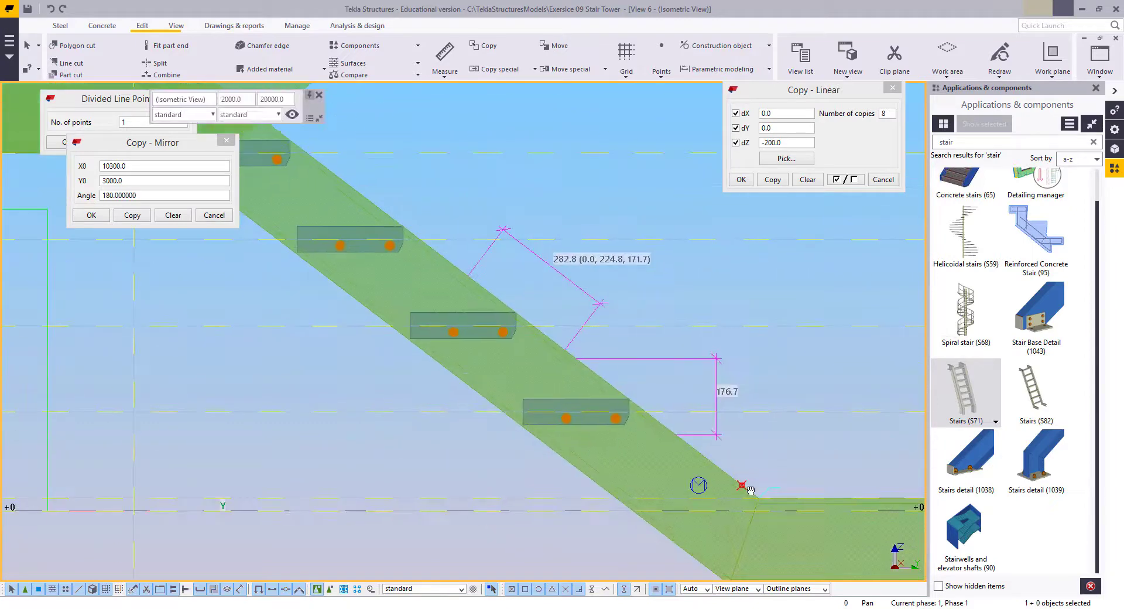
Move the lowest flight's bottom handle back down along its top edge in two moves, onto level +0
{"action": "middle_click_drag", "start_coordinate": [751, 489], "coordinate": [768, 493]}
{"action": "scroll", "coordinate": [768, 493], "scroll_direction": "down", "scroll_amount": 2}
{"action": "middle_click_drag", "start_coordinate": [723, 446], "coordinate": [514, 329]}
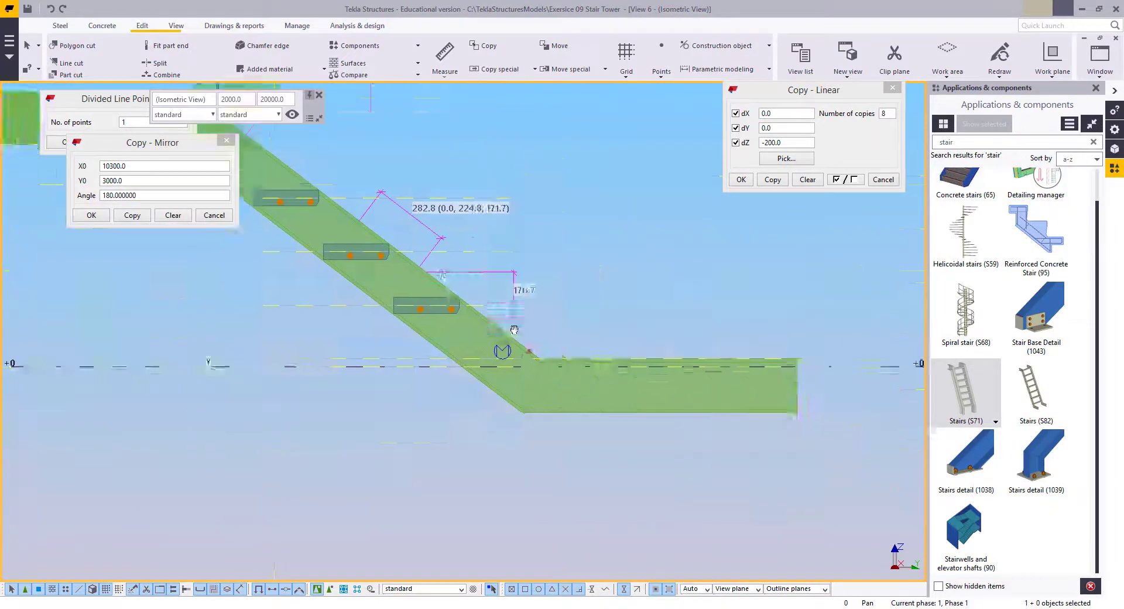
{"action": "scroll", "coordinate": [527, 351], "scroll_direction": "up", "scroll_amount": 2}
{"action": "right_click", "coordinate": [563, 339]}
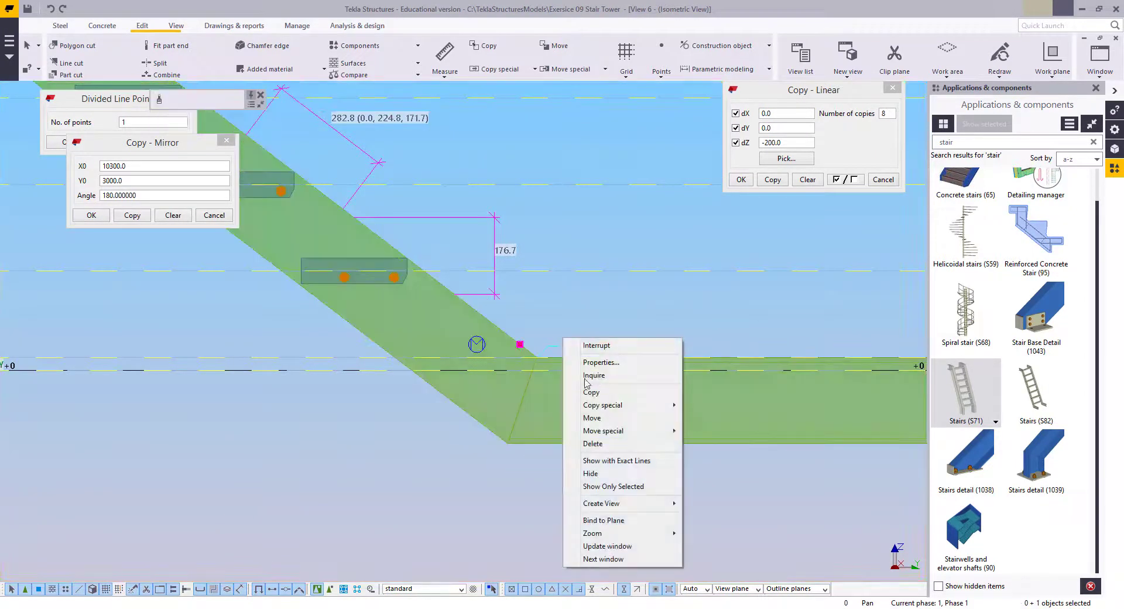
{"action": "left_click", "coordinate": [600, 418]}
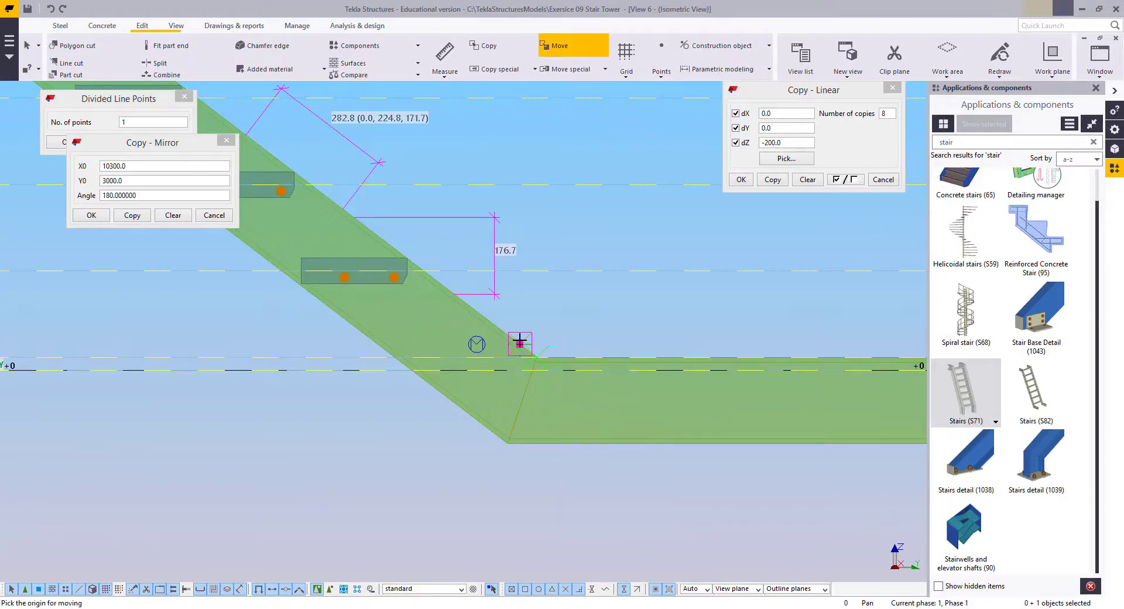
{"action": "left_click", "coordinate": [538, 361]}
{"action": "right_click", "coordinate": [528, 319]}
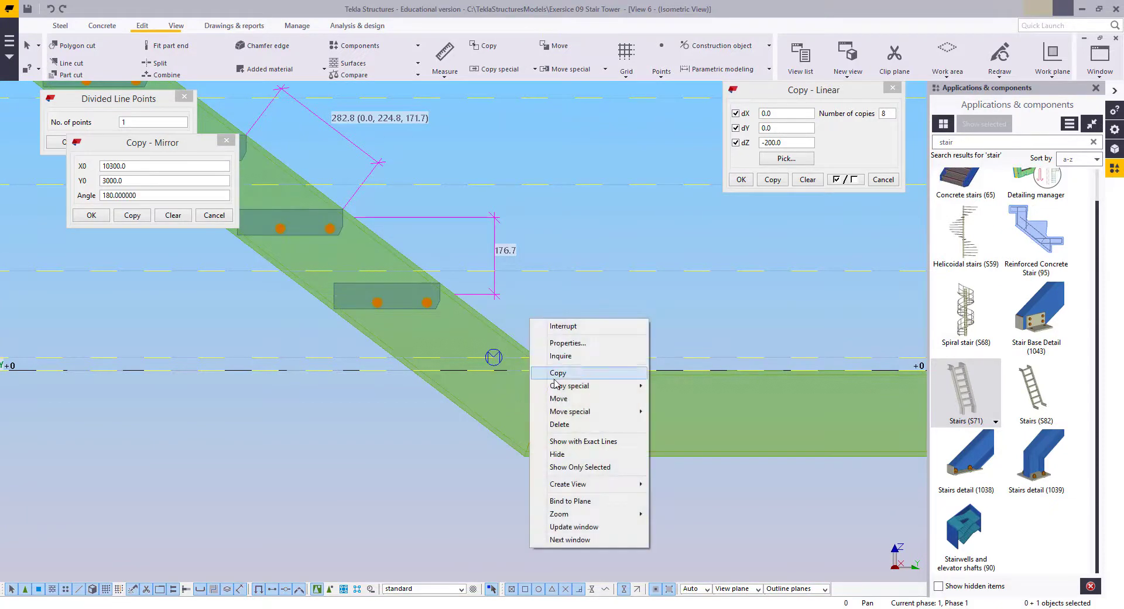
{"action": "left_click", "coordinate": [559, 399]}
{"action": "left_click", "coordinate": [551, 365]}
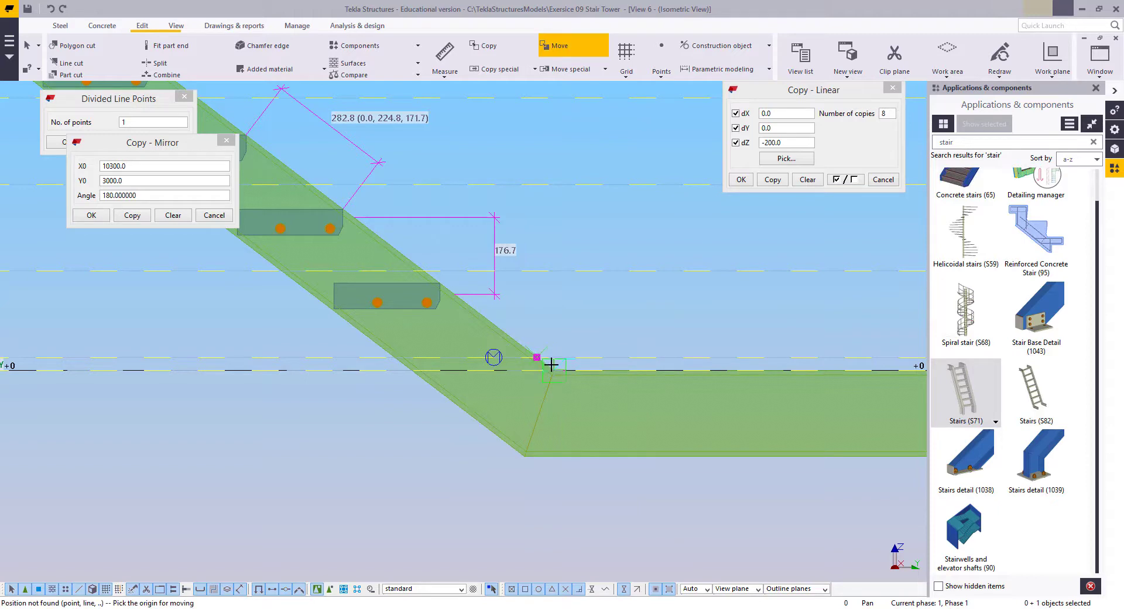
{"action": "left_click", "coordinate": [552, 368]}
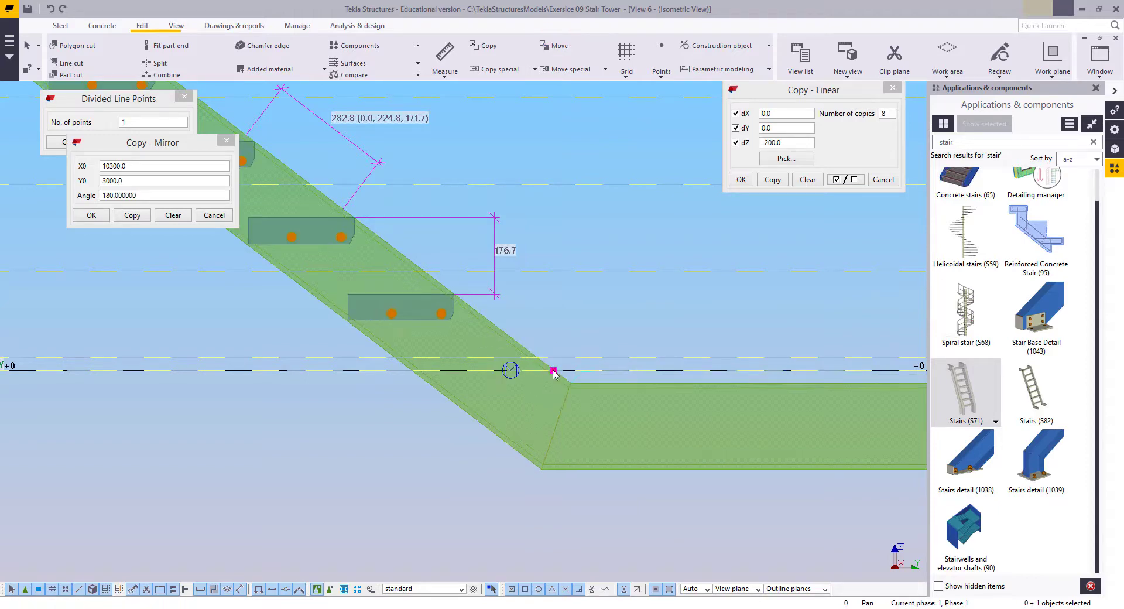
{"action": "right_click", "coordinate": [518, 296]}
{"action": "left_click", "coordinate": [535, 300]}
Set the lowest flight's bottom vertical offset and both bottom horizontal extension lengths to 0, and modify the stair
{"action": "scroll", "coordinate": [588, 401], "scroll_direction": "down", "scroll_amount": 3}
{"action": "scroll", "coordinate": [588, 401], "scroll_direction": "up", "scroll_amount": 3}
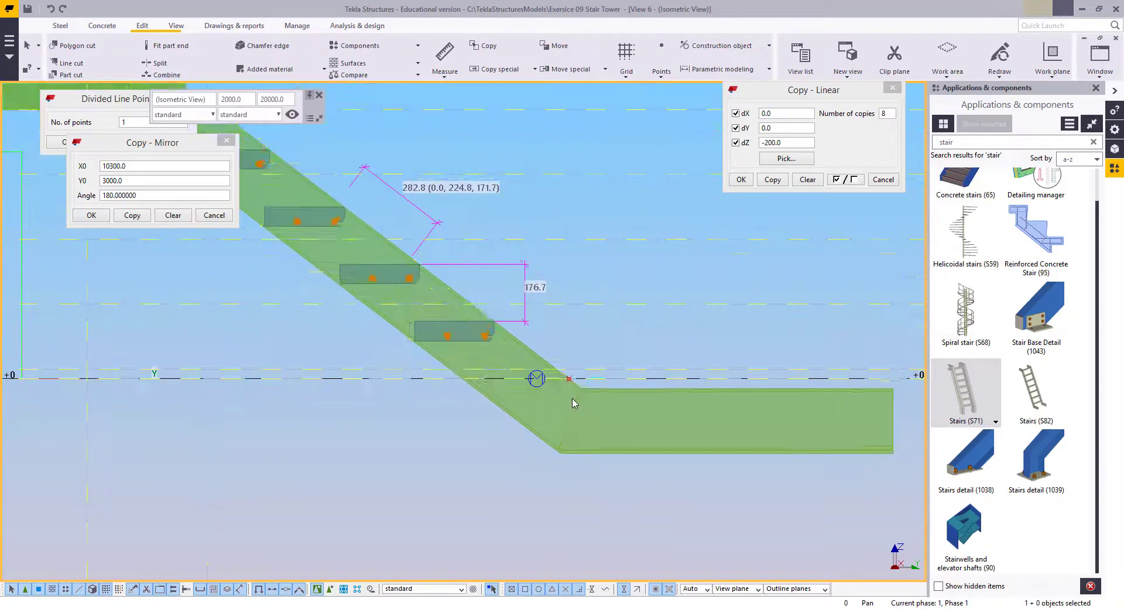
{"action": "left_click", "coordinate": [574, 305]}
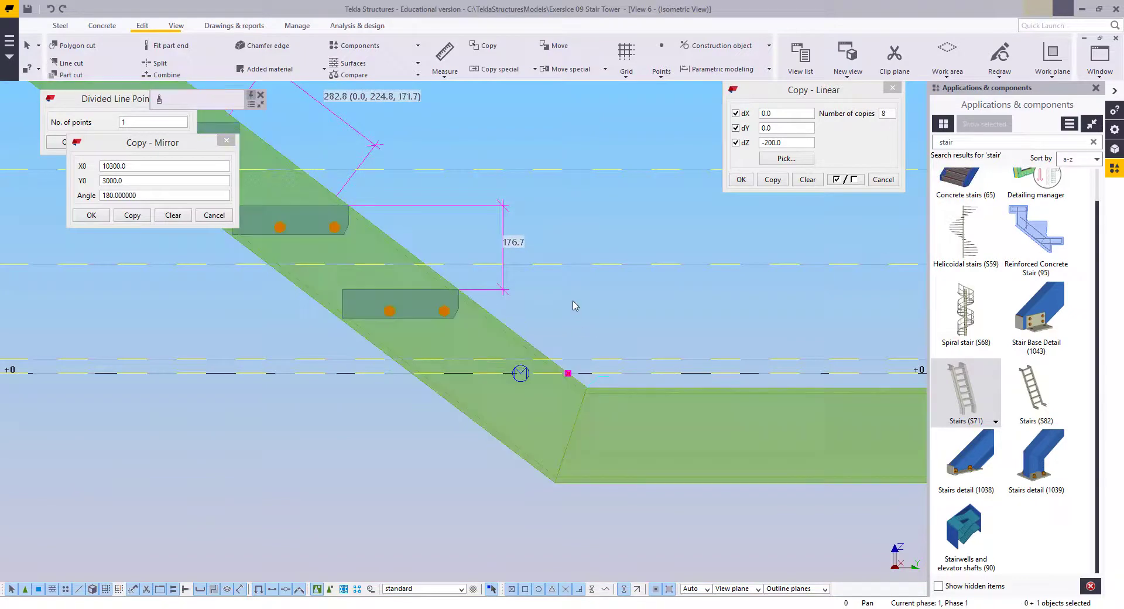
{"action": "double_click", "coordinate": [520, 373]}
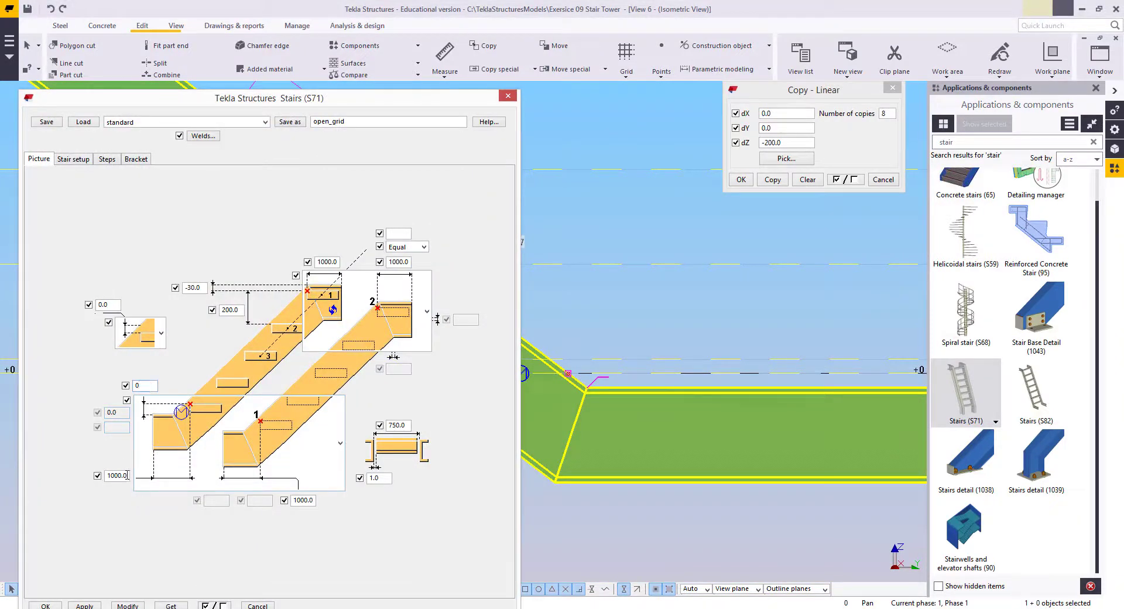
{"action": "type", "text": "0"}
{"action": "left_click", "coordinate": [313, 501]}
{"action": "left_click_drag", "start_coordinate": [212, 102], "coordinate": [191, 57]}
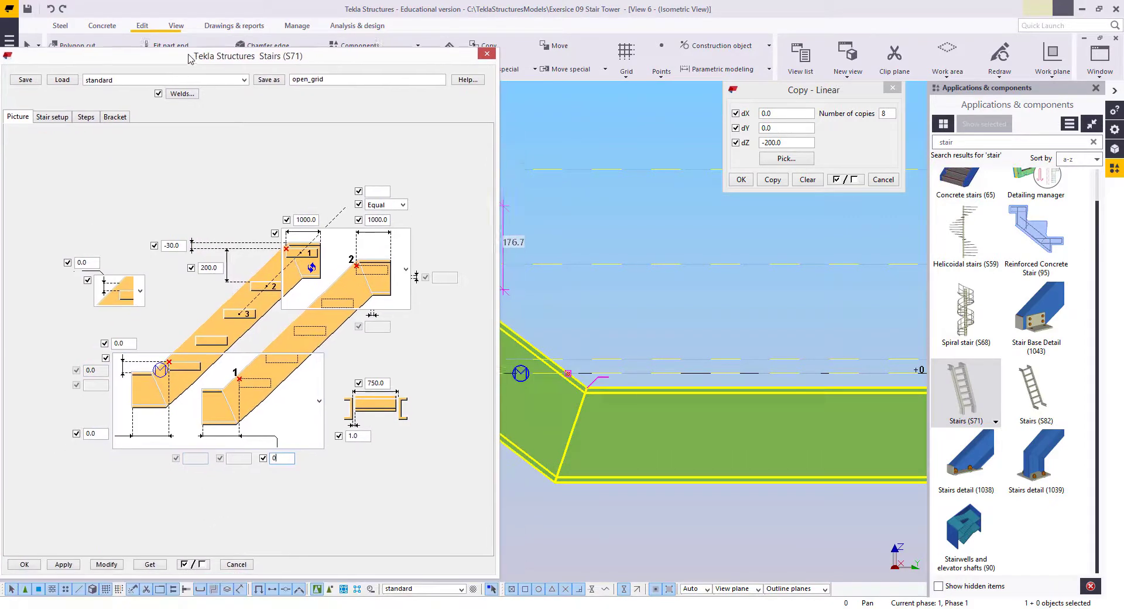
{"action": "left_click", "coordinate": [106, 561]}
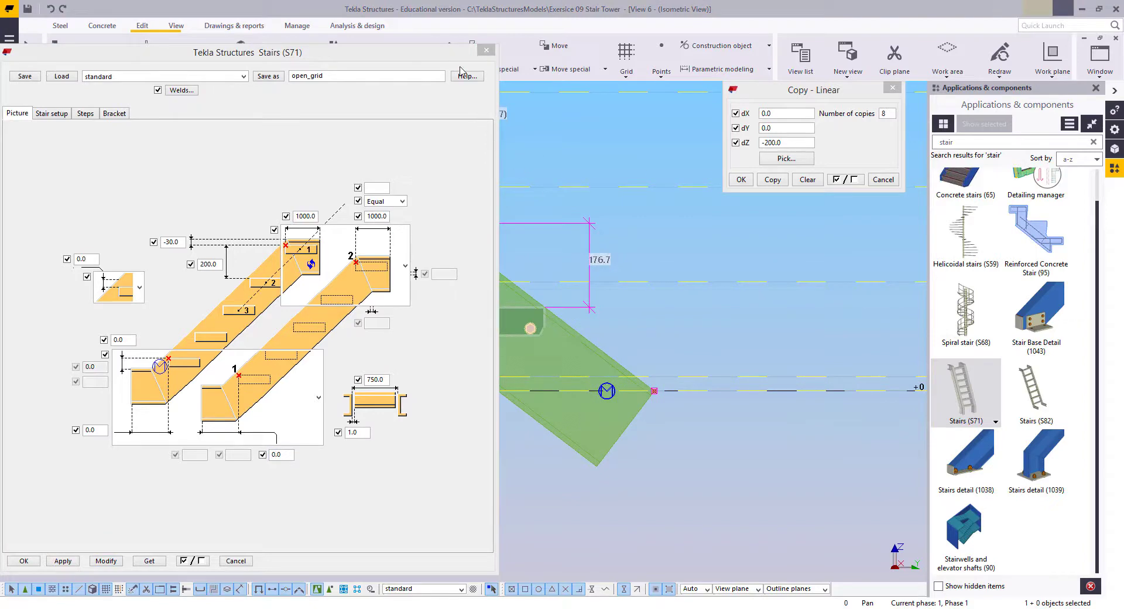
Move the lowest flight's bottom handle from level +0 up onto the construction line just above it
{"action": "left_click", "coordinate": [486, 50]}
{"action": "right_click", "coordinate": [684, 309]}
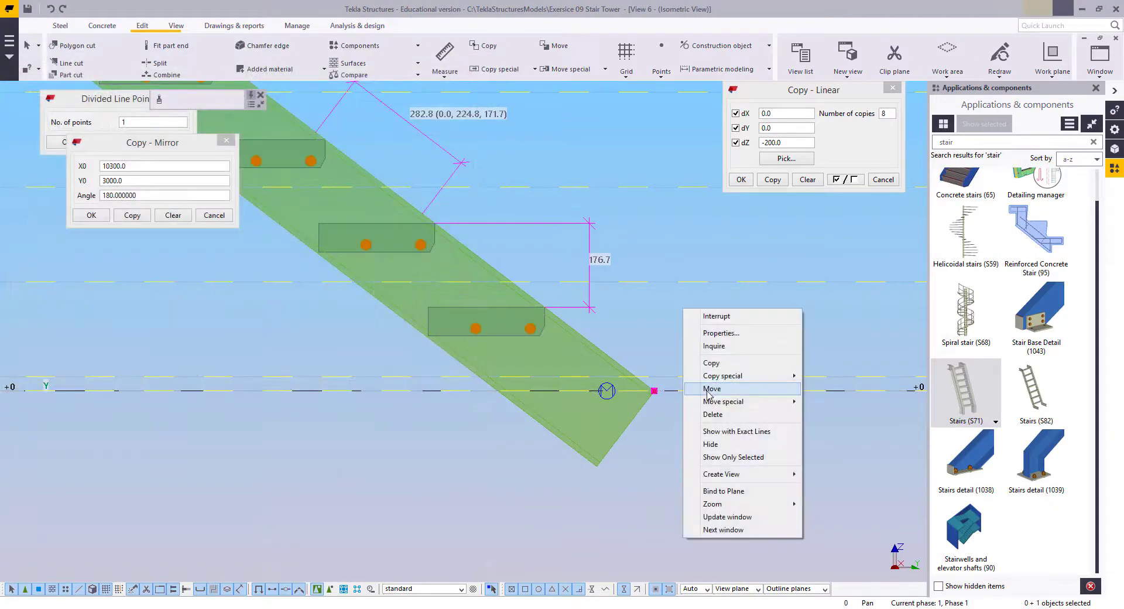
{"action": "left_click", "coordinate": [709, 389]}
{"action": "right_click", "coordinate": [650, 296]}
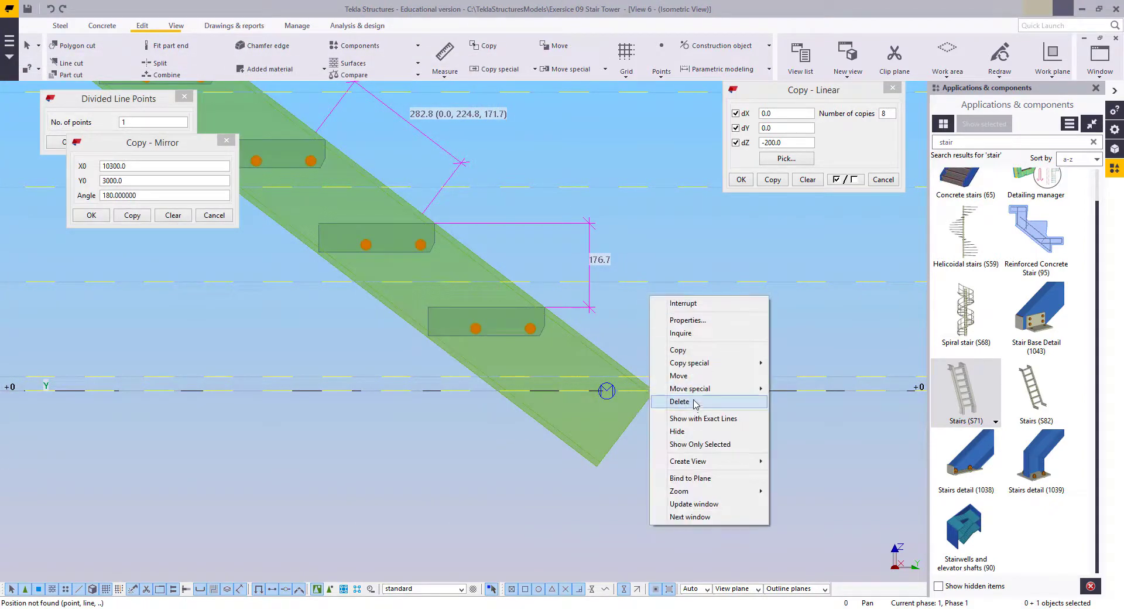
{"action": "left_click", "coordinate": [682, 376]}
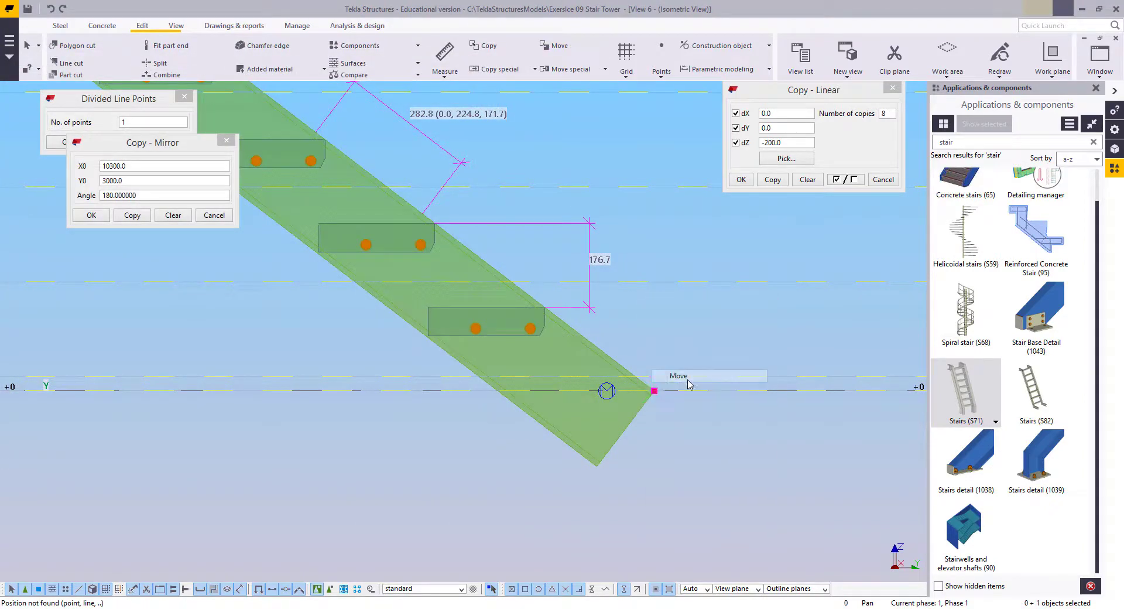
{"action": "left_click", "coordinate": [635, 376]}
{"action": "scroll", "coordinate": [606, 348], "scroll_direction": "down", "scroll_amount": 3}
{"action": "middle_click_drag", "start_coordinate": [606, 348], "coordinate": [715, 439]}
{"action": "scroll", "coordinate": [690, 417], "scroll_direction": "down", "scroll_amount": 1}
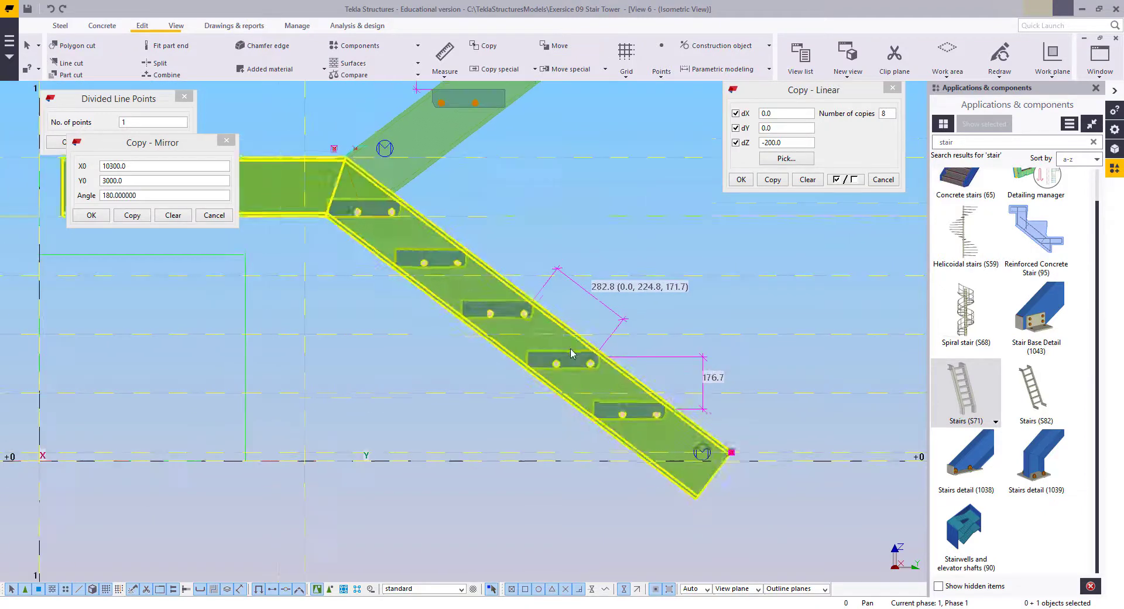
Change the lowest flight's step spacing option to Exact and modify the stair
{"action": "double_click", "coordinate": [380, 218]}
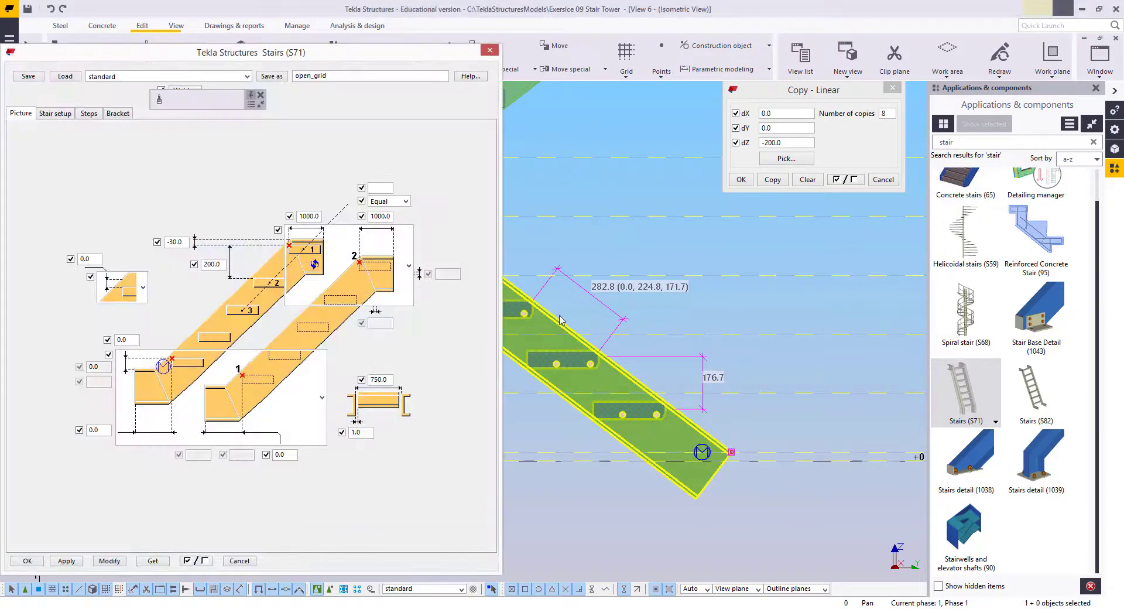
{"action": "middle_click_drag", "start_coordinate": [536, 312], "coordinate": [617, 302]}
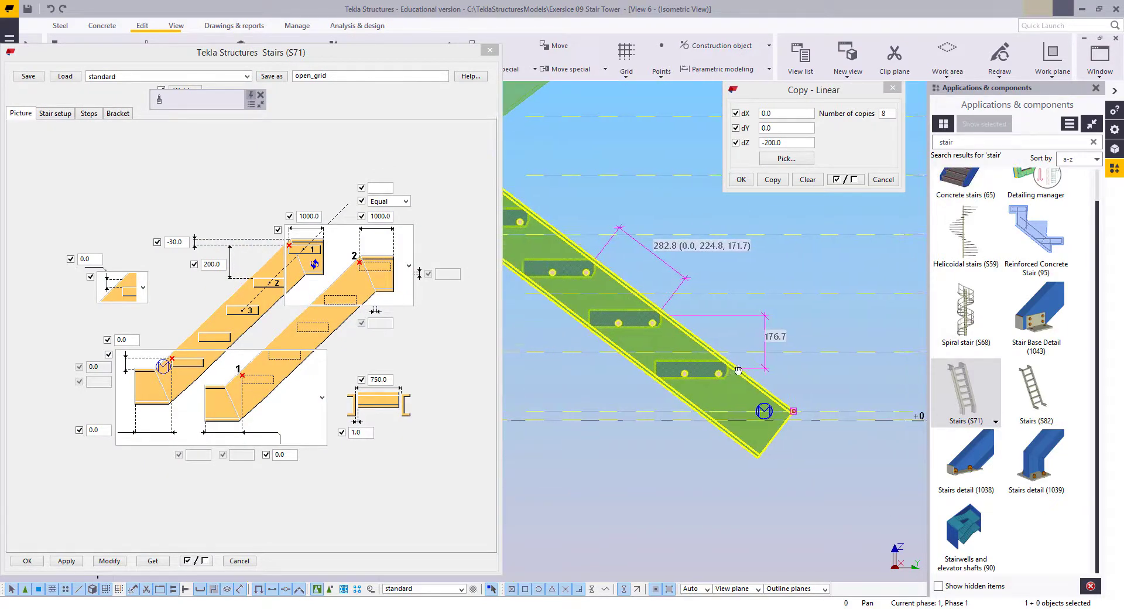
{"action": "left_click", "coordinate": [376, 201]}
{"action": "left_click", "coordinate": [381, 230]}
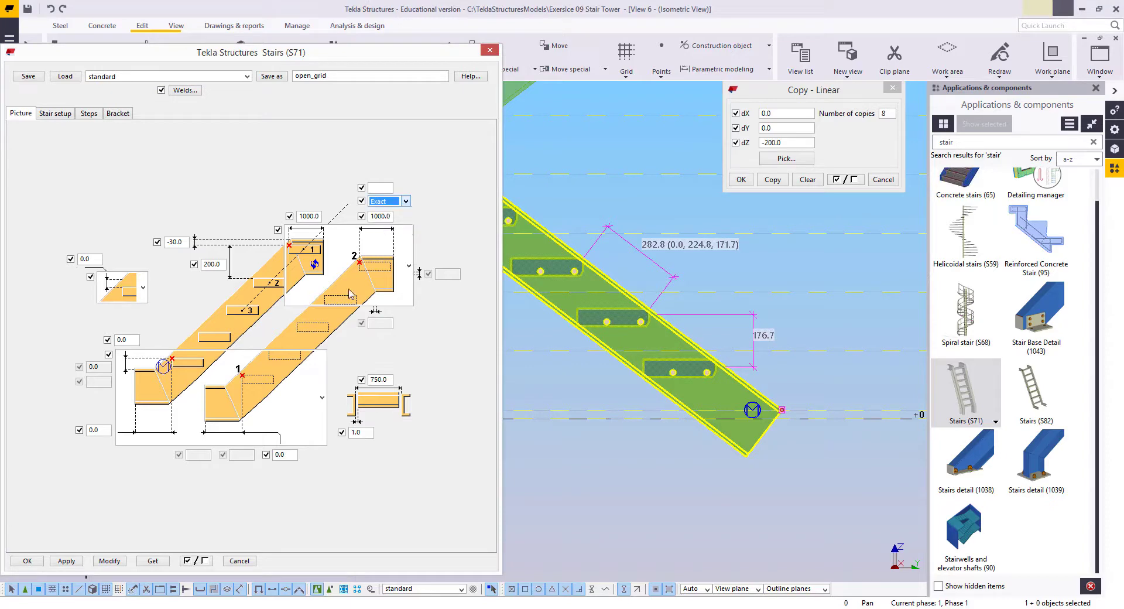
{"action": "left_click", "coordinate": [117, 562]}
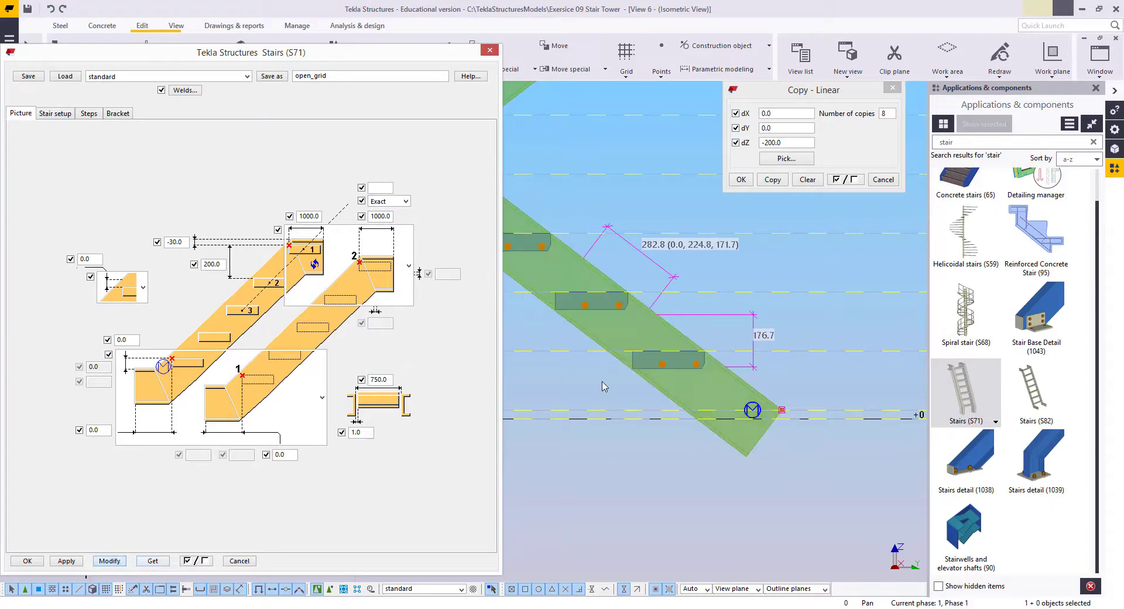
{"action": "middle_click_drag", "start_coordinate": [604, 387], "coordinate": [632, 405]}
{"action": "scroll", "coordinate": [597, 281], "scroll_direction": "down", "scroll_amount": 3}
{"action": "middle_click_drag", "start_coordinate": [509, 150], "coordinate": [577, 186]}
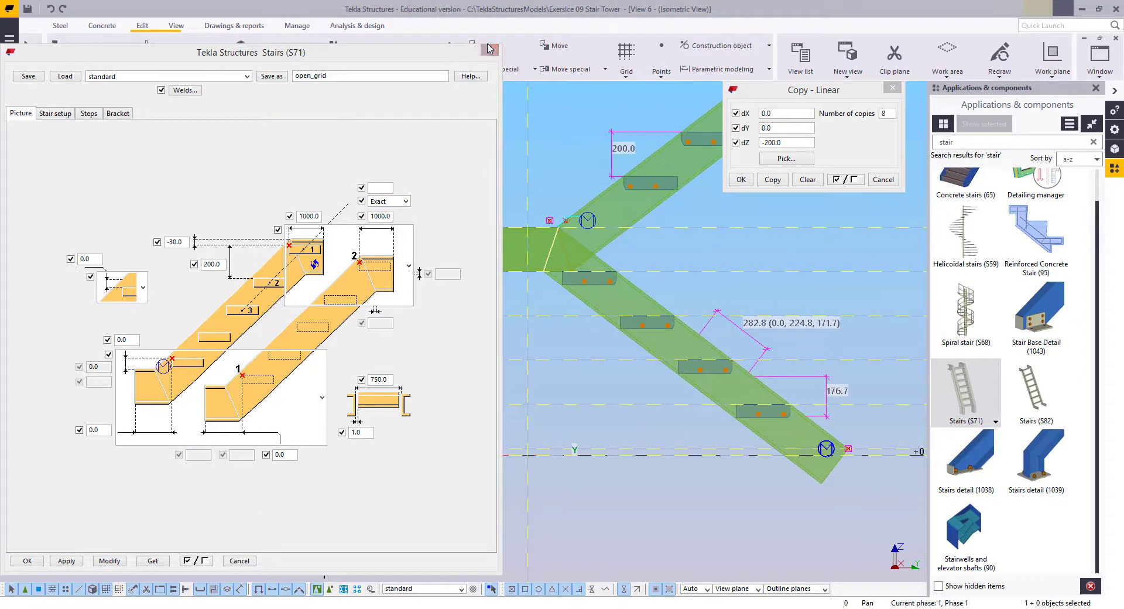
{"action": "left_click", "coordinate": [490, 49]}
Examine how the lowest flight's steps align with the 200 mm construction lines, from the landing down to level +0
{"action": "scroll", "coordinate": [526, 326], "scroll_direction": "up", "scroll_amount": 4}
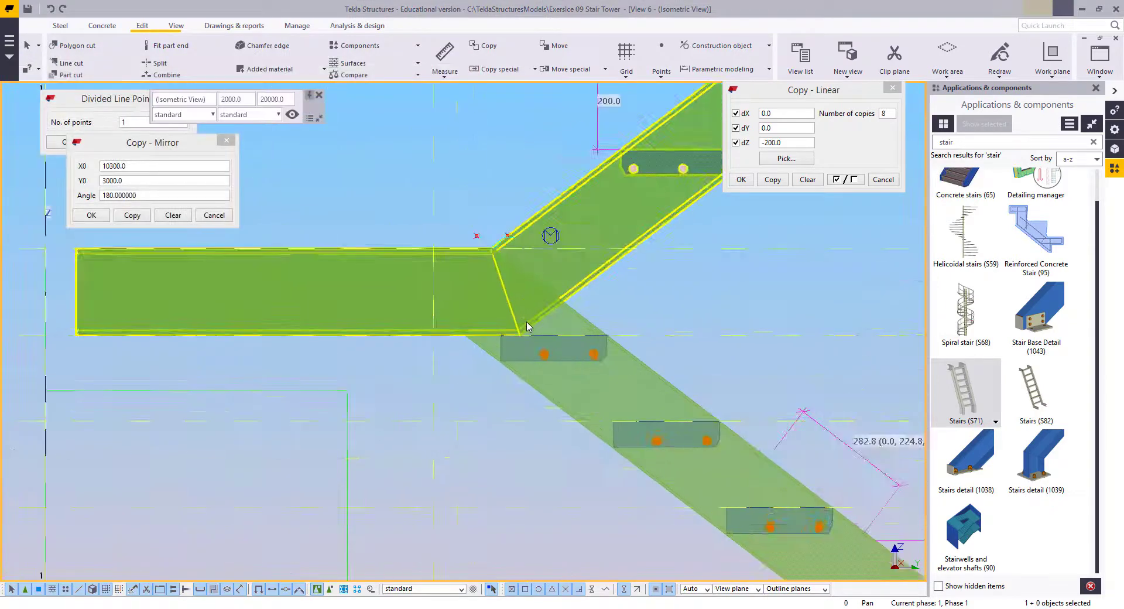
{"action": "left_click", "coordinate": [634, 363]}
{"action": "scroll", "coordinate": [635, 364], "scroll_direction": "down", "scroll_amount": 6}
{"action": "mouse_move", "coordinate": [634, 363]}
{"action": "middle_mouse_down"}
{"action": "mouse_move", "coordinate": [534, 329]}
{"action": "mouse_move", "coordinate": [455, 379]}
{"action": "middle_mouse_up"}
{"action": "middle_click_drag", "start_coordinate": [711, 422], "coordinate": [519, 294]}
{"action": "middle_click_drag", "start_coordinate": [461, 428], "coordinate": [586, 458]}
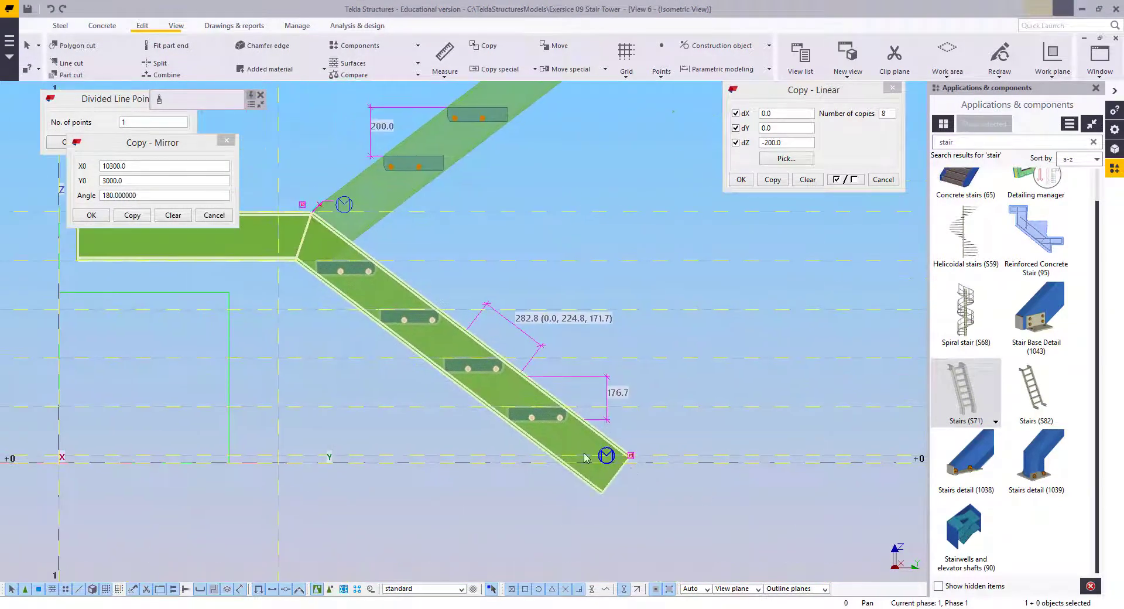
{"action": "scroll", "coordinate": [643, 470], "scroll_direction": "up", "scroll_amount": 3}
{"action": "scroll", "coordinate": [625, 445], "scroll_direction": "down", "scroll_amount": 3}
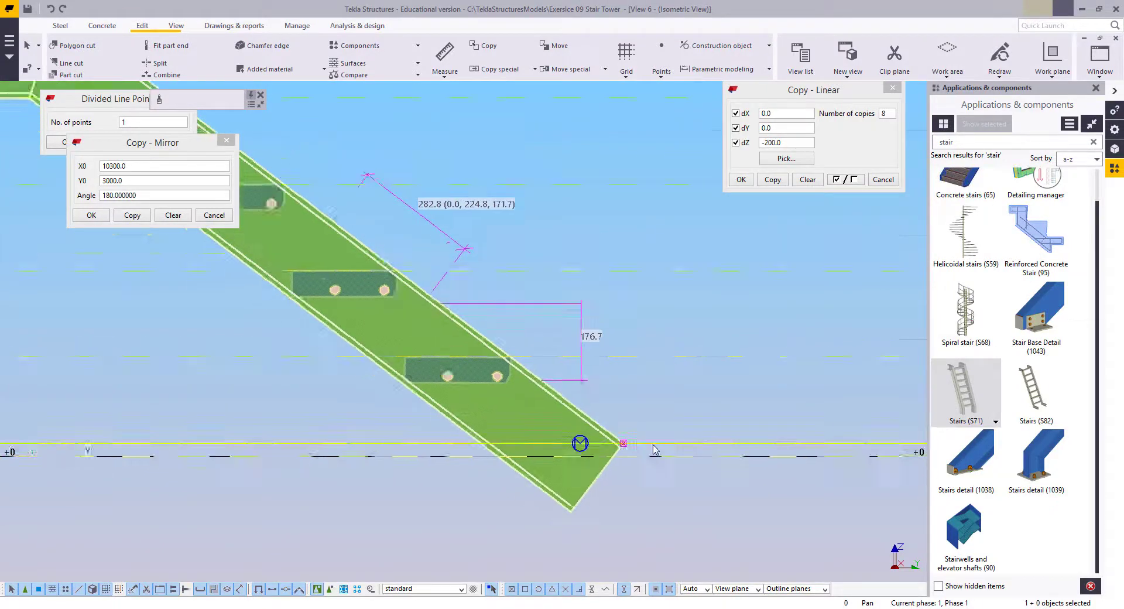
{"action": "scroll", "coordinate": [342, 290], "scroll_direction": "up", "scroll_amount": 3}
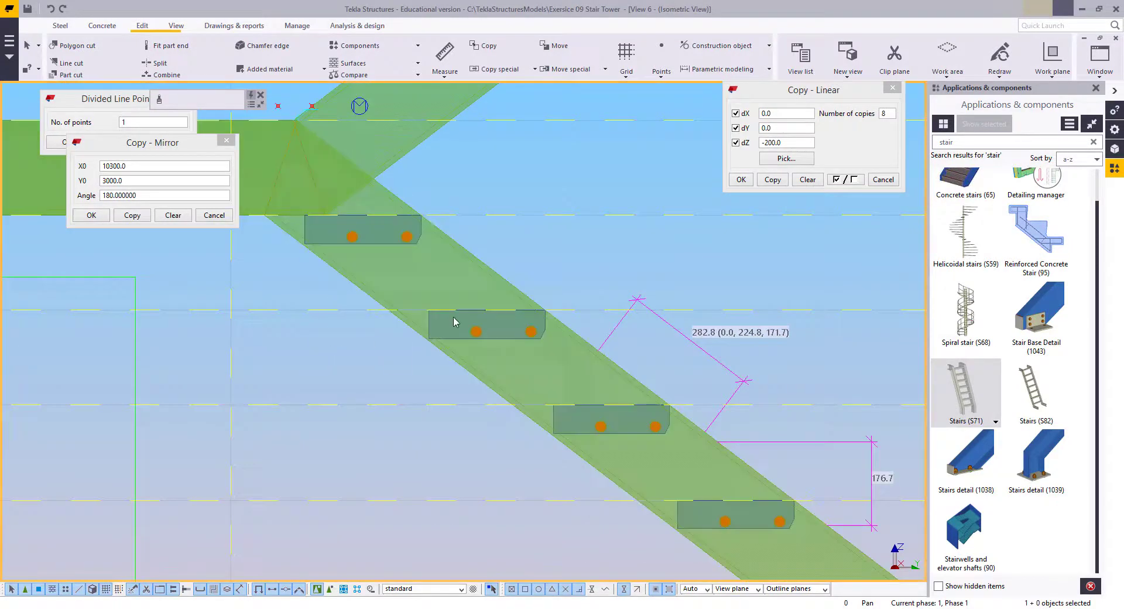
Redraw the stair section view to clear the temporary measurement dimensions
{"action": "middle_click_drag", "start_coordinate": [489, 281], "coordinate": [567, 329]}
{"action": "scroll", "coordinate": [567, 324], "scroll_direction": "up", "scroll_amount": 1}
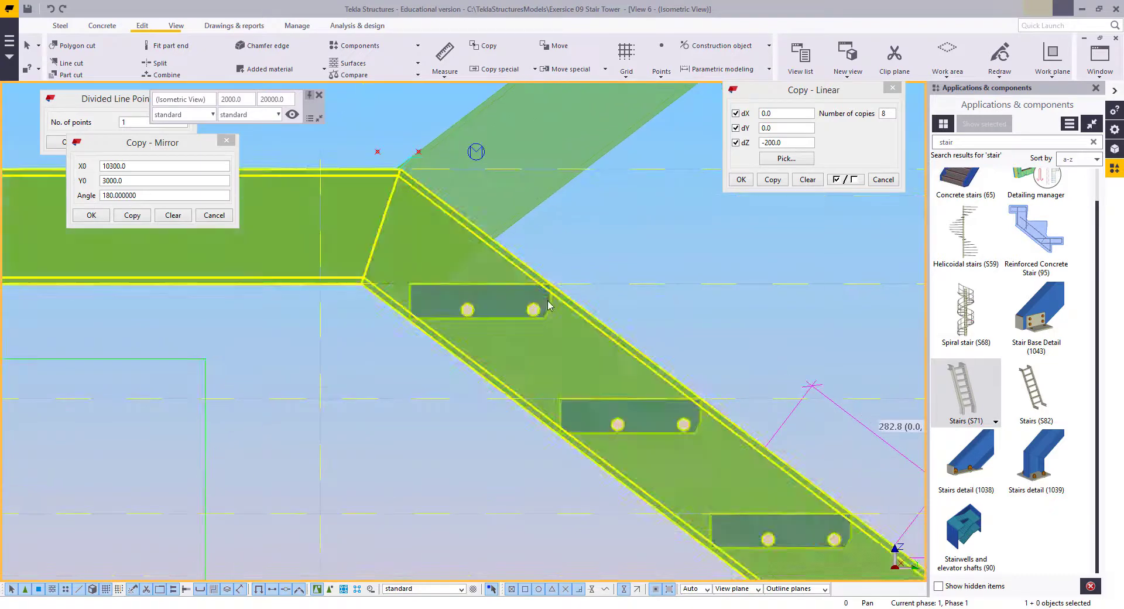
{"action": "scroll", "coordinate": [582, 404], "scroll_direction": "down", "scroll_amount": 3}
{"action": "middle_click_drag", "start_coordinate": [582, 404], "coordinate": [310, 275]}
{"action": "scroll", "coordinate": [632, 480], "scroll_direction": "up", "scroll_amount": 2}
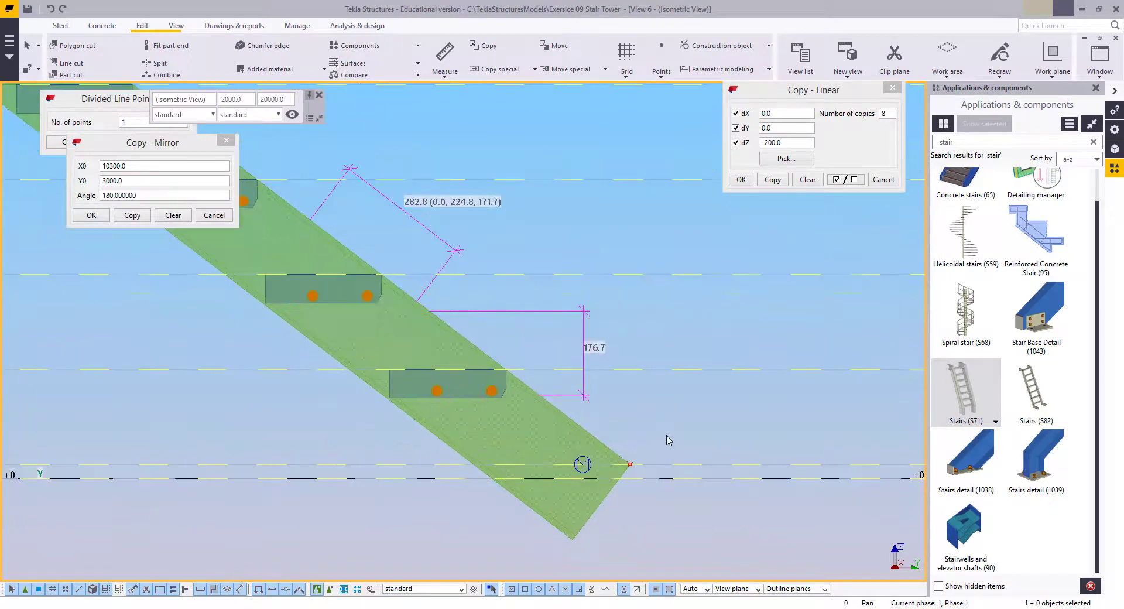
{"action": "left_click", "coordinate": [630, 471]}
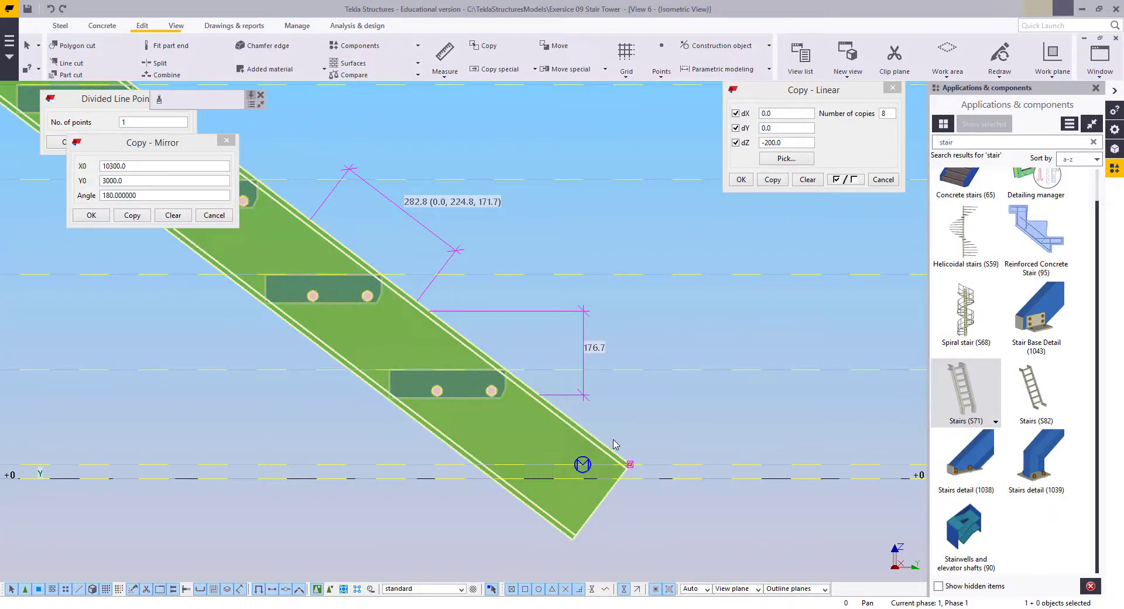
{"action": "right_click", "coordinate": [671, 386]}
{"action": "left_click", "coordinate": [703, 432]}
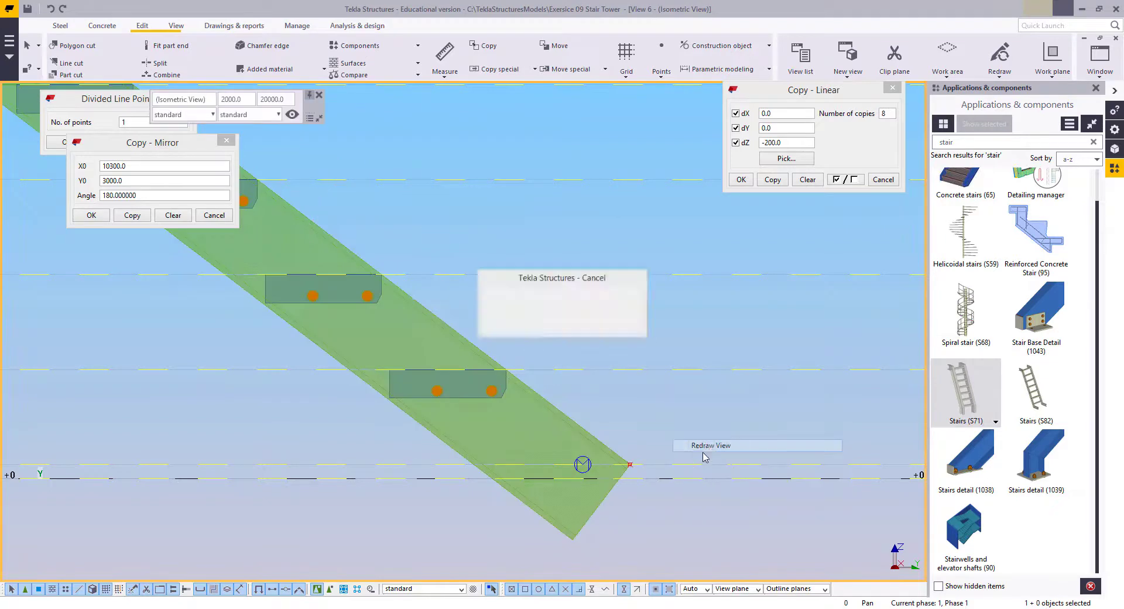
Switch from the stair section view to View 1 - Isometric View
{"action": "scroll", "coordinate": [609, 443], "scroll_direction": "down", "scroll_amount": 4}
{"action": "middle_click_drag", "start_coordinate": [609, 445], "coordinate": [447, 554]}
{"action": "scroll", "coordinate": [447, 555], "scroll_direction": "down", "scroll_amount": 2}
{"action": "left_click", "coordinate": [298, 26]}
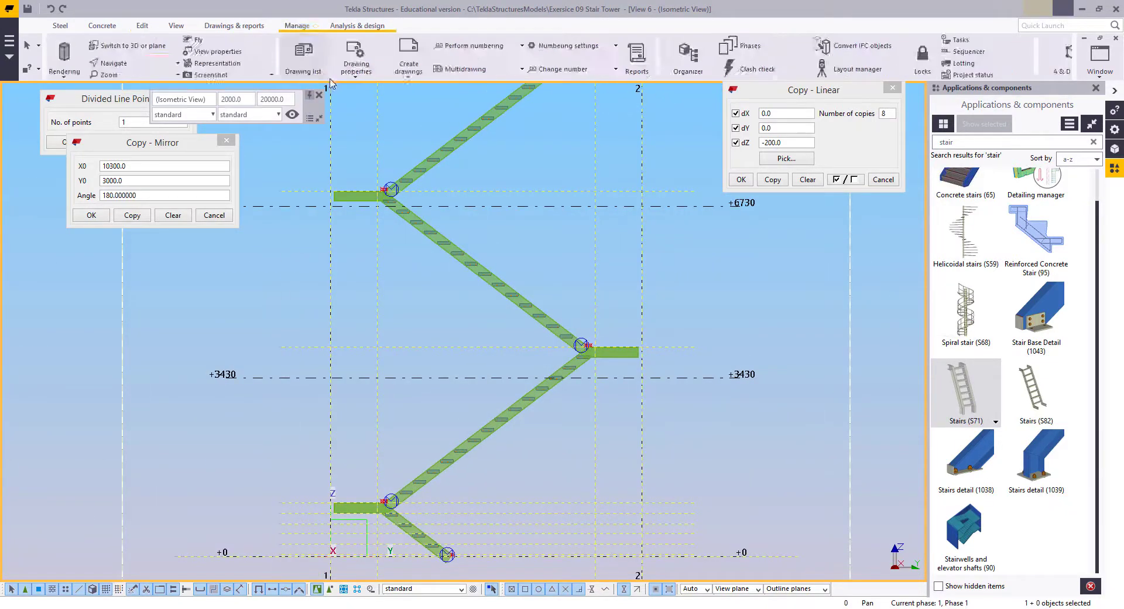
{"action": "left_click", "coordinate": [1106, 72]}
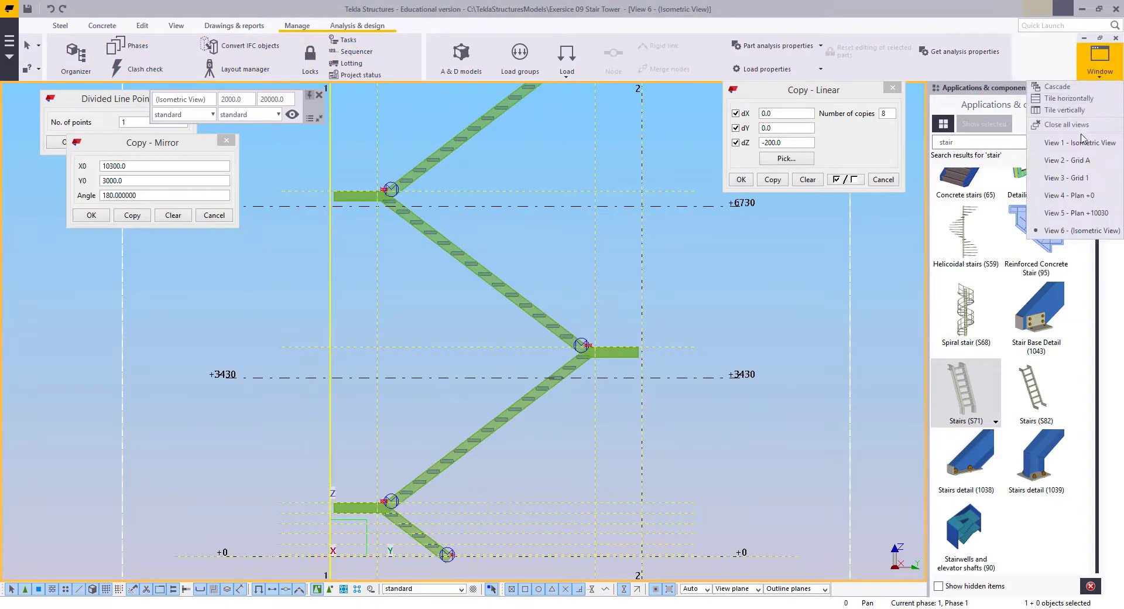
{"action": "left_click", "coordinate": [1086, 142]}
{"action": "middle_click_drag", "start_coordinate": [606, 396], "coordinate": [632, 357], "text": "ctrl"}
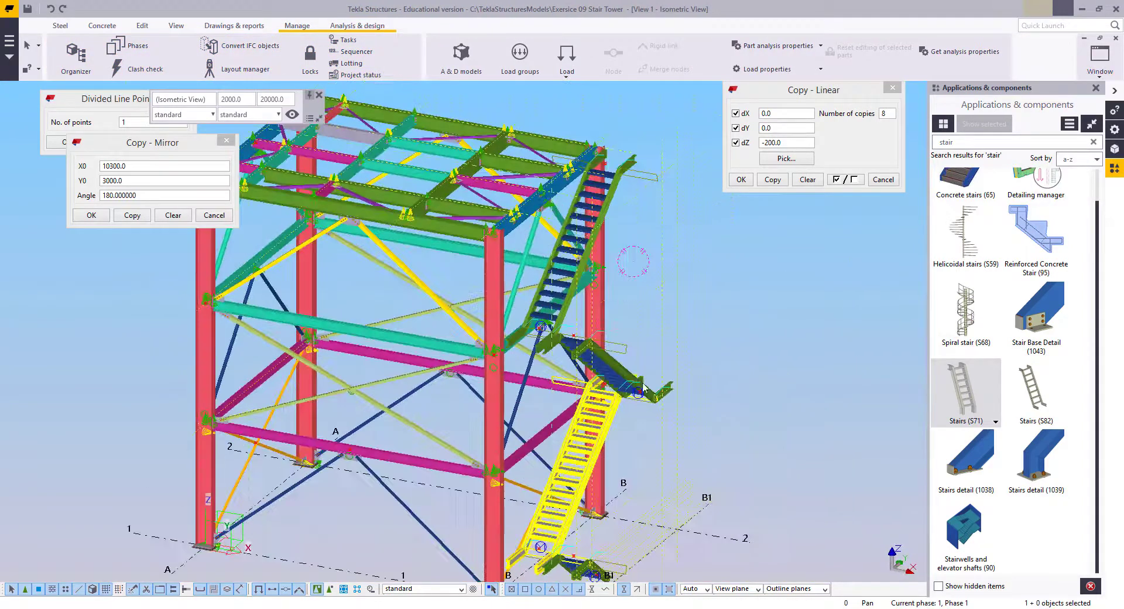
Delete the leftover construction lines at ground level beside the lowest stair flight
{"action": "left_click", "coordinate": [753, 393]}
{"action": "middle_click_drag", "start_coordinate": [609, 577], "coordinate": [659, 352]}
{"action": "scroll", "coordinate": [605, 423], "scroll_direction": "up", "scroll_amount": 2}
{"action": "scroll", "coordinate": [762, 345], "scroll_direction": "up", "scroll_amount": 5}
{"action": "middle_click_drag", "start_coordinate": [751, 328], "coordinate": [663, 310], "text": "ctrl"}
{"action": "left_click", "coordinate": [653, 437]}
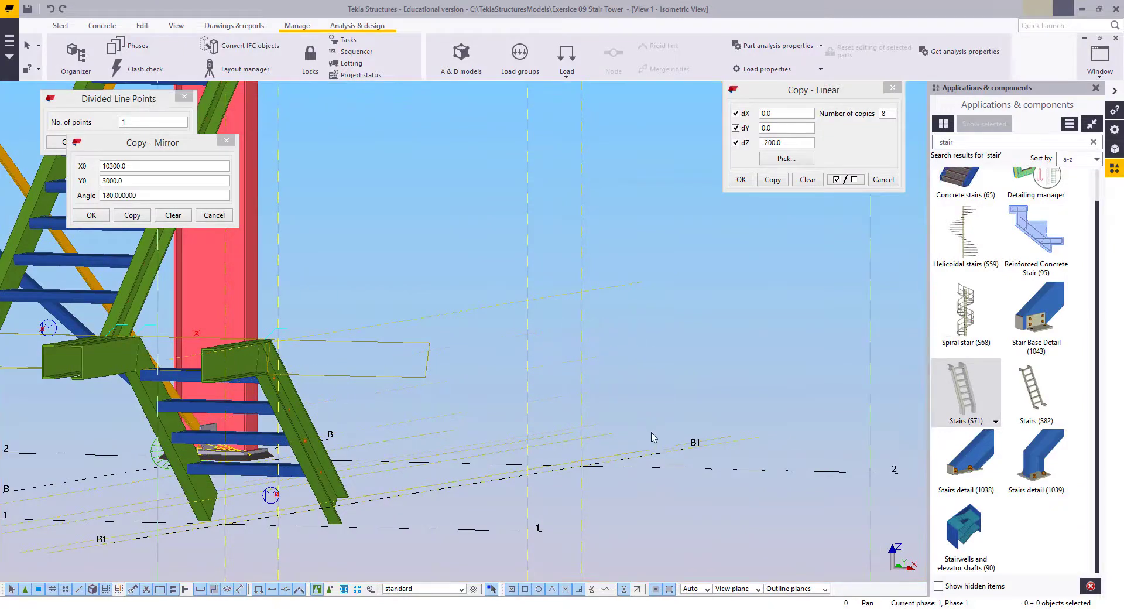
{"action": "middle_click_drag", "start_coordinate": [667, 448], "coordinate": [482, 445], "text": "ctrl"}
{"action": "scroll", "coordinate": [459, 391], "scroll_direction": "up", "scroll_amount": 5}
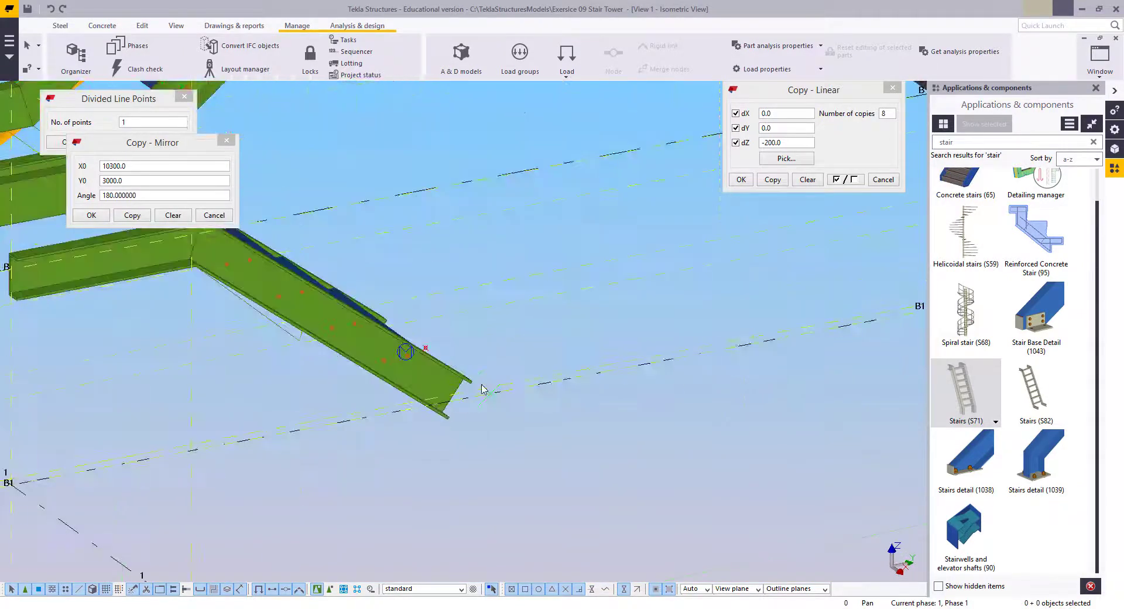
{"action": "left_click", "coordinate": [508, 388]}
{"action": "left_click", "coordinate": [597, 464]}
{"action": "scroll", "coordinate": [434, 458], "scroll_direction": "down", "scroll_amount": 4}
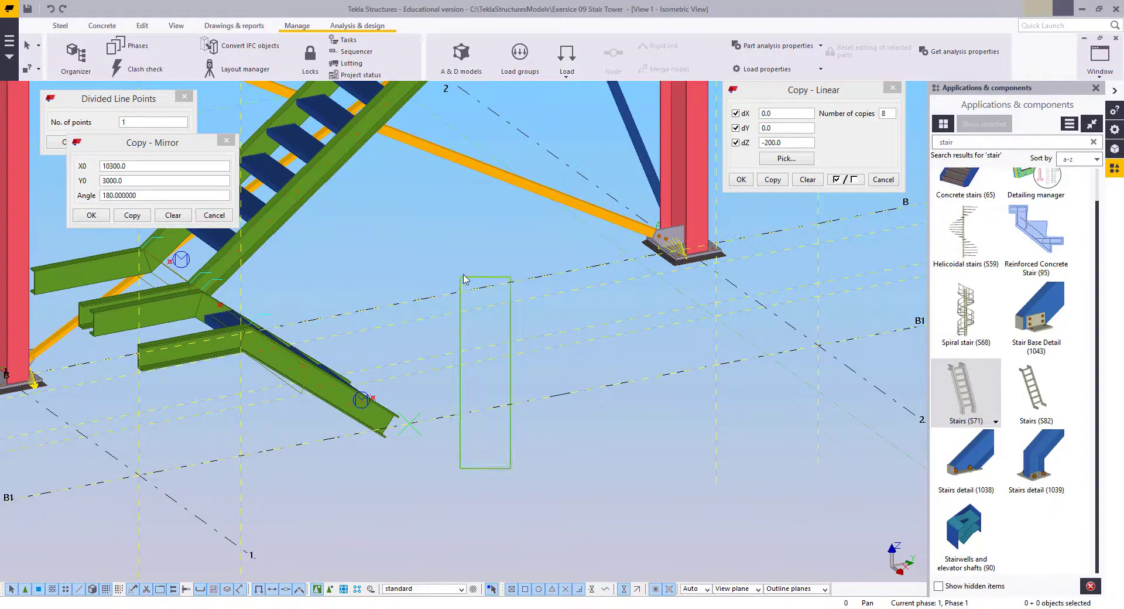
{"action": "left_click_drag", "start_coordinate": [463, 279], "coordinate": [468, 281]}
{"action": "key", "text": "Delete"}
{"action": "scroll", "coordinate": [484, 445], "scroll_direction": "down", "scroll_amount": 4}
{"action": "middle_click_drag", "start_coordinate": [559, 469], "coordinate": [587, 460], "text": "ctrl"}
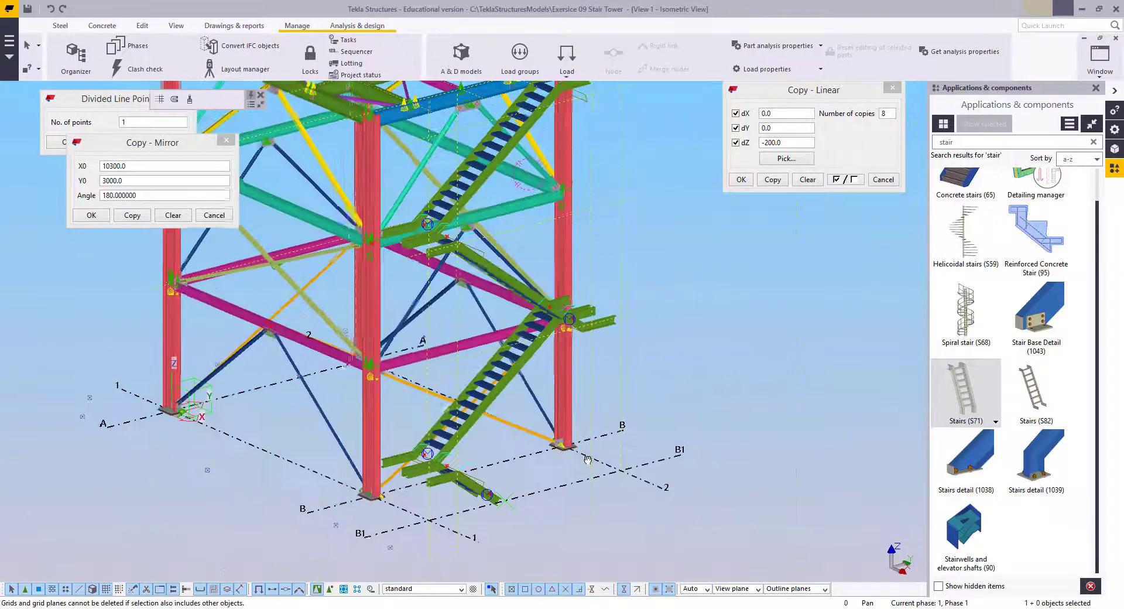
Select all four stair flights with the Stairs (S71) properties open, and dismiss the linear copy settings
{"action": "scroll", "coordinate": [588, 459], "scroll_direction": "down", "scroll_amount": 5}
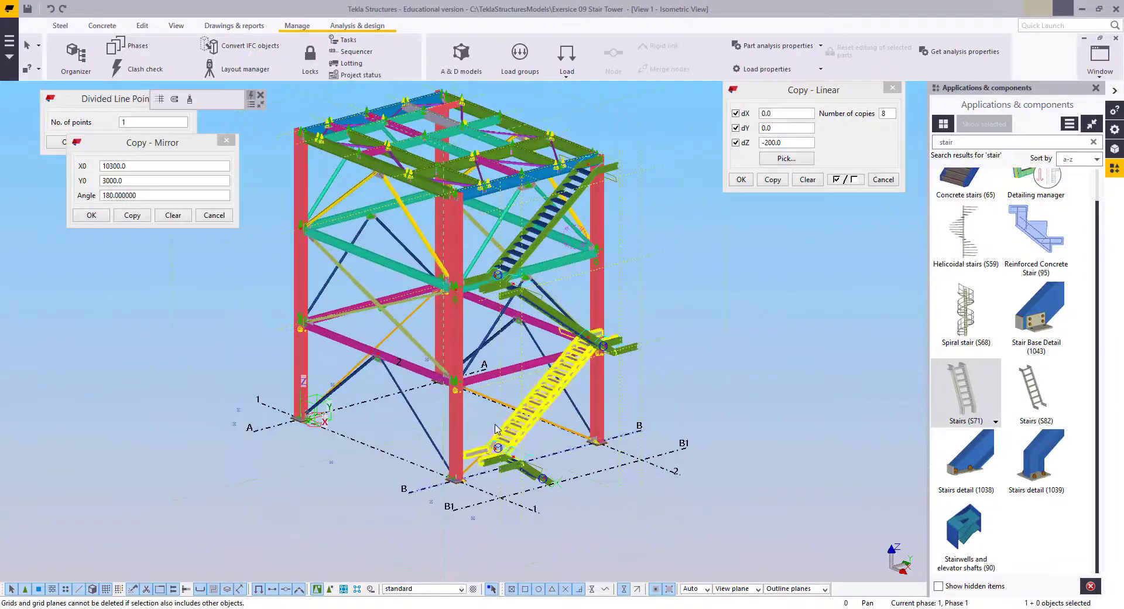
{"action": "middle_click_drag", "start_coordinate": [495, 428], "coordinate": [512, 398], "text": "ctrl"}
{"action": "scroll", "coordinate": [532, 275], "scroll_direction": "up", "scroll_amount": 2}
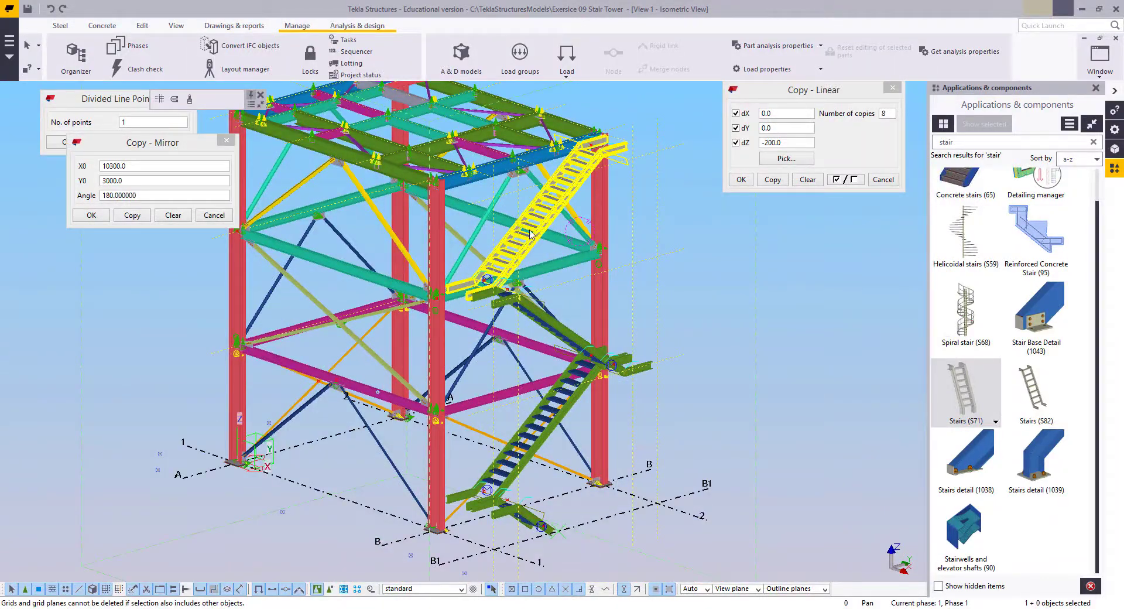
{"action": "double_click", "coordinate": [530, 234]}
{"action": "left_click", "coordinate": [572, 344], "text": "ctrl"}
{"action": "left_click", "coordinate": [564, 403], "text": "ctrl"}
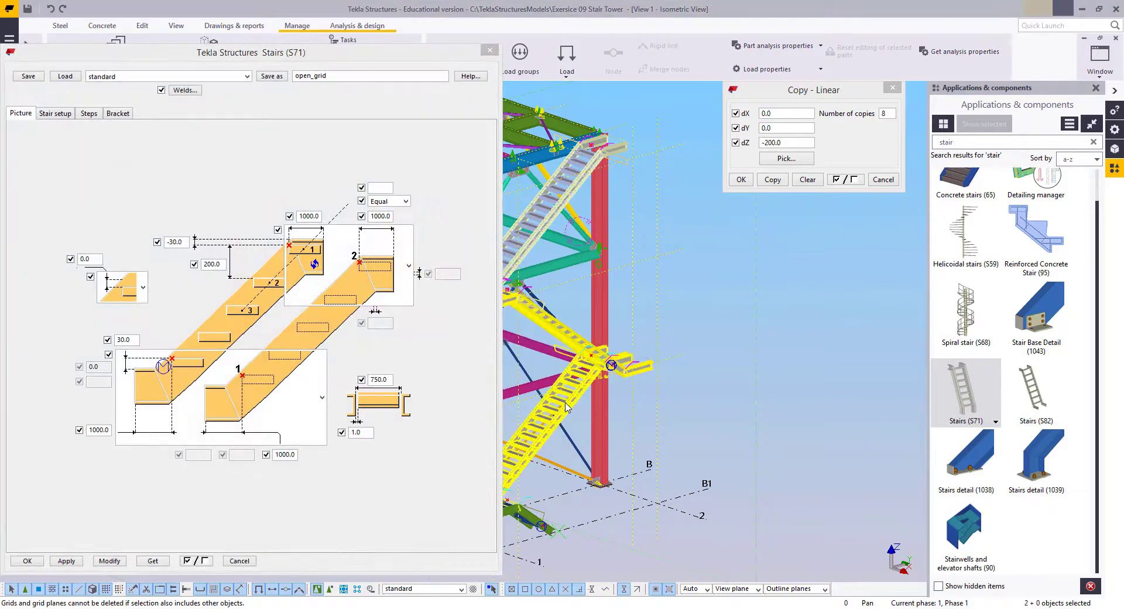
{"action": "middle_click_drag", "start_coordinate": [559, 530], "coordinate": [688, 481]}
{"action": "scroll", "coordinate": [671, 476], "scroll_direction": "down", "scroll_amount": 3}
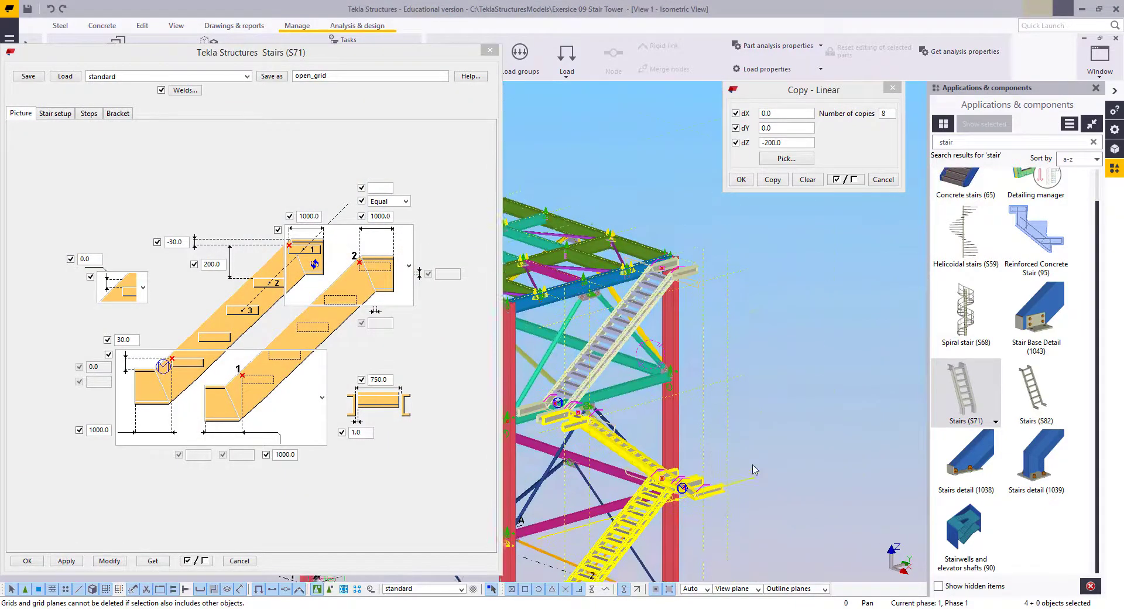
{"action": "left_click", "coordinate": [882, 179]}
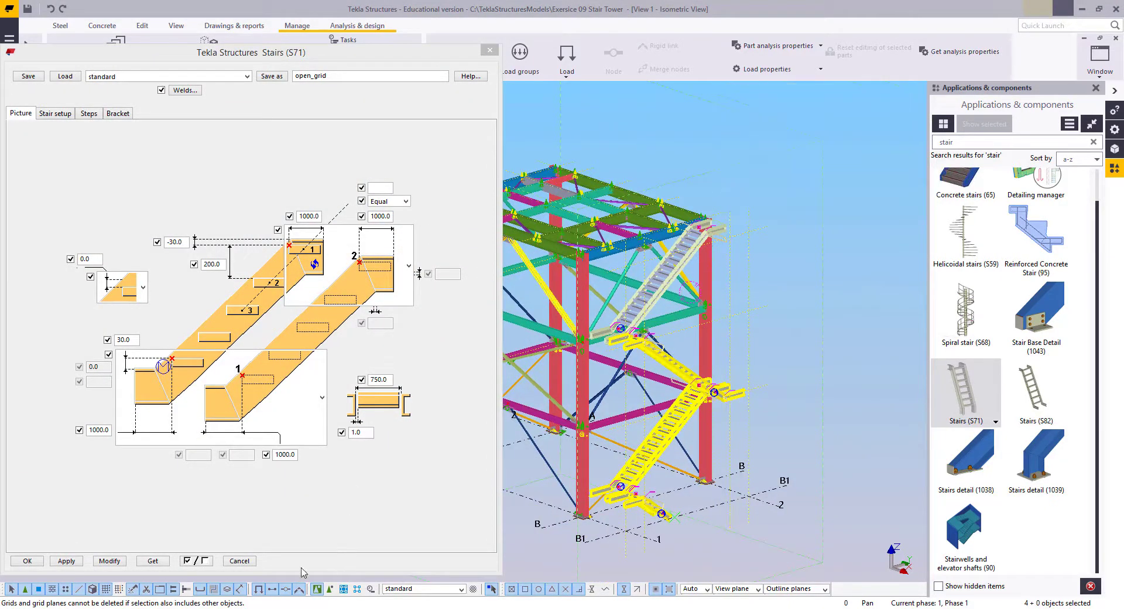
Modify only the selected stairs' stringer numbering to m 1 and ST 1, step numbering to T 1 and step name to Tread
{"action": "left_click", "coordinate": [196, 562]}
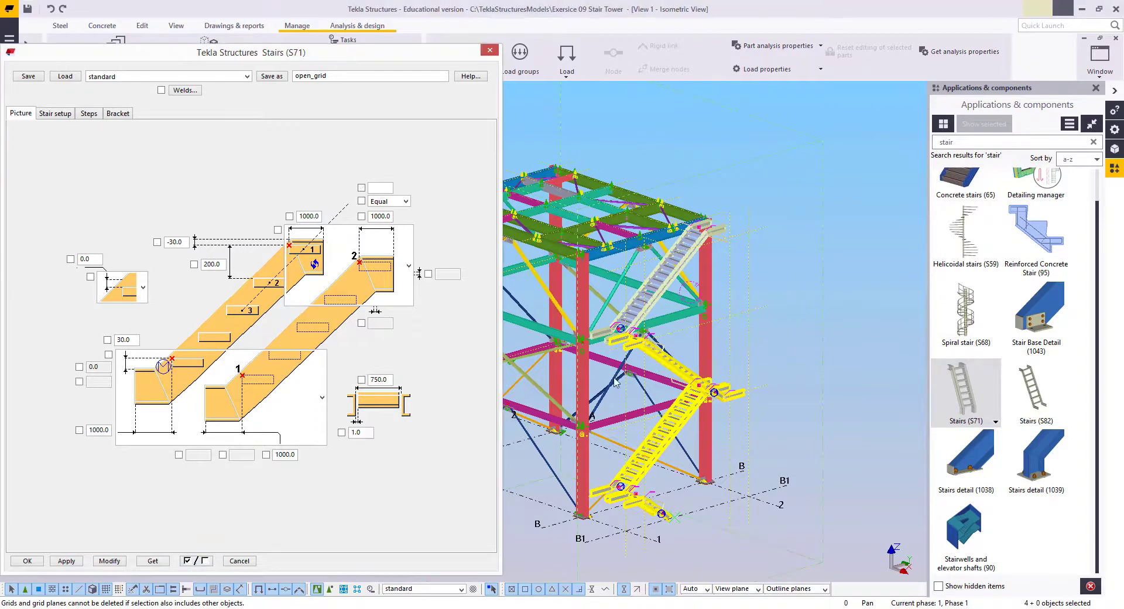
{"action": "left_click", "coordinate": [70, 112]}
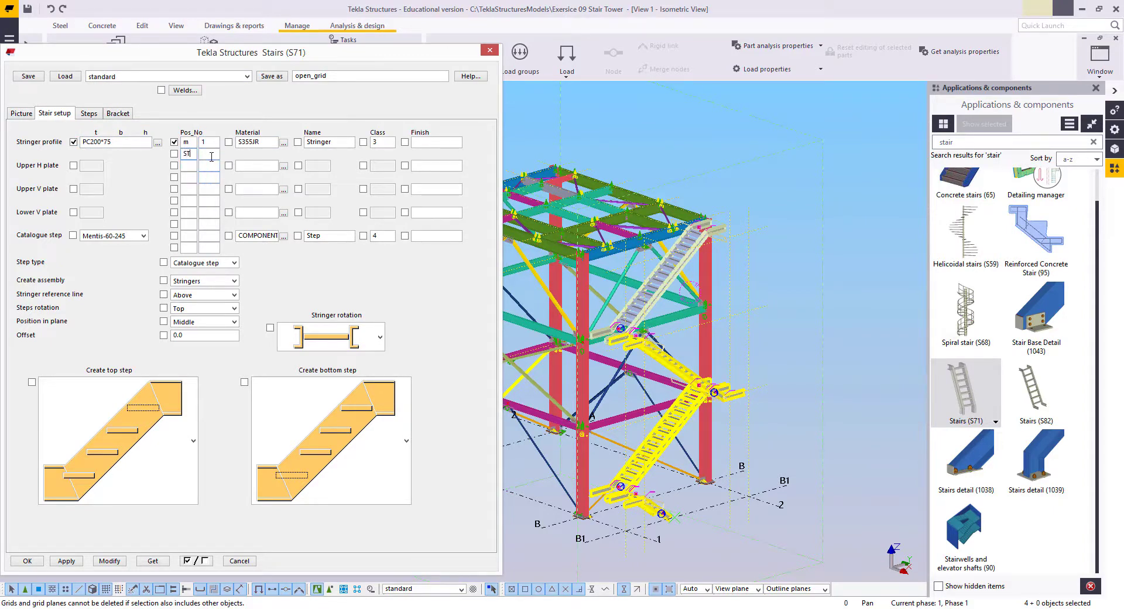
{"action": "type", "text": "1"}
{"action": "type", "text": "1"}
{"action": "double_click", "coordinate": [327, 235]}
{"action": "type", "text": "T"}
{"action": "left_click", "coordinate": [109, 560]}
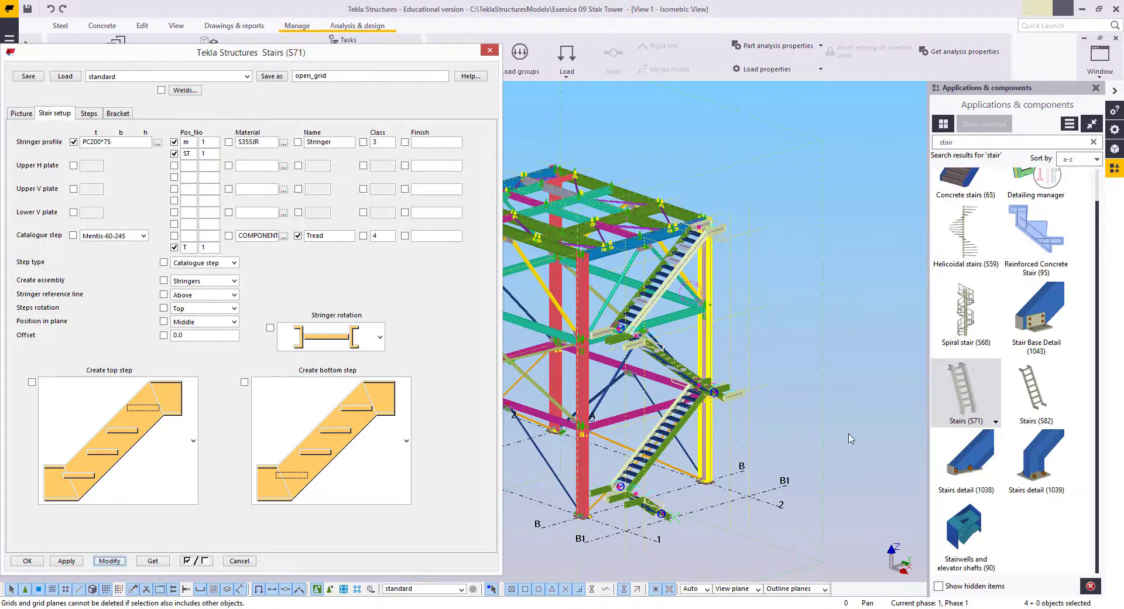
Apply the numbering and naming settings to the selected stairs again and close the stair properties
{"action": "scroll", "coordinate": [696, 304], "scroll_direction": "up", "scroll_amount": 4}
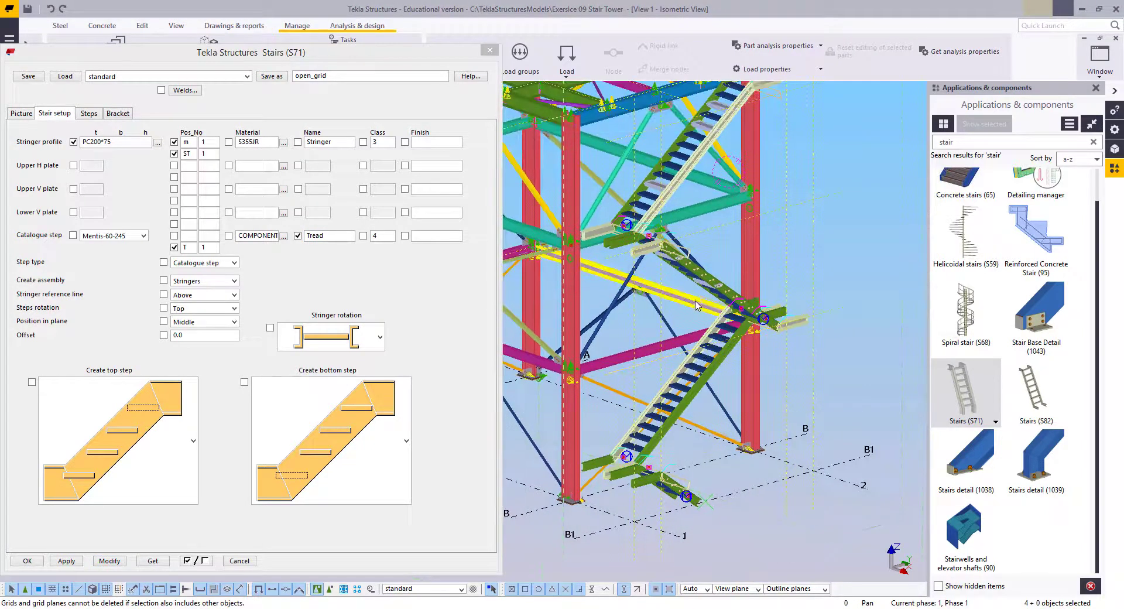
{"action": "scroll", "coordinate": [696, 304], "scroll_direction": "down", "scroll_amount": 3}
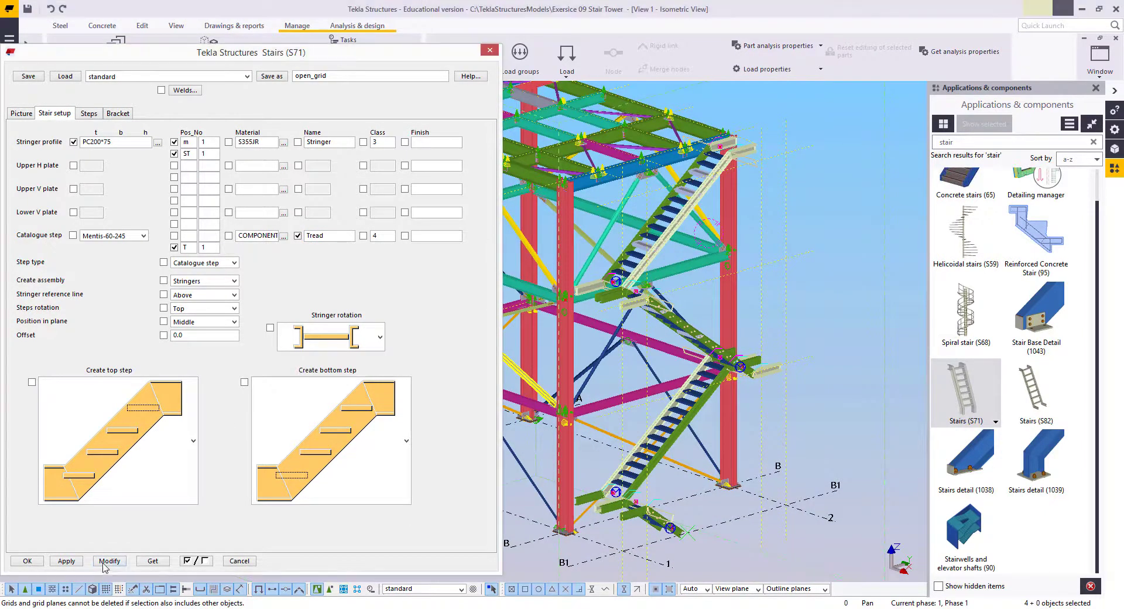
{"action": "left_click", "coordinate": [105, 561]}
{"action": "left_click", "coordinate": [239, 561]}
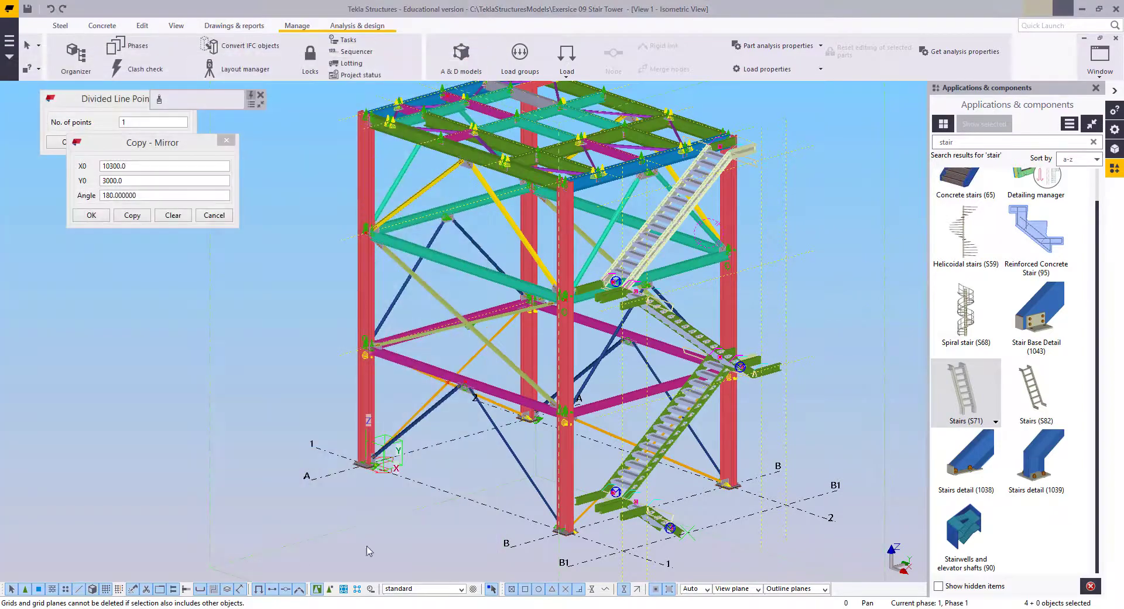
{"action": "left_click", "coordinate": [880, 365]}
Copy the two columns on grid line B, at grids 1 and 2, to grid line B1
{"action": "scroll", "coordinate": [860, 399], "scroll_direction": "down", "scroll_amount": 2}
{"action": "middle_click_drag", "start_coordinate": [846, 459], "coordinate": [597, 336]}
{"action": "scroll", "coordinate": [633, 248], "scroll_direction": "up", "scroll_amount": 3}
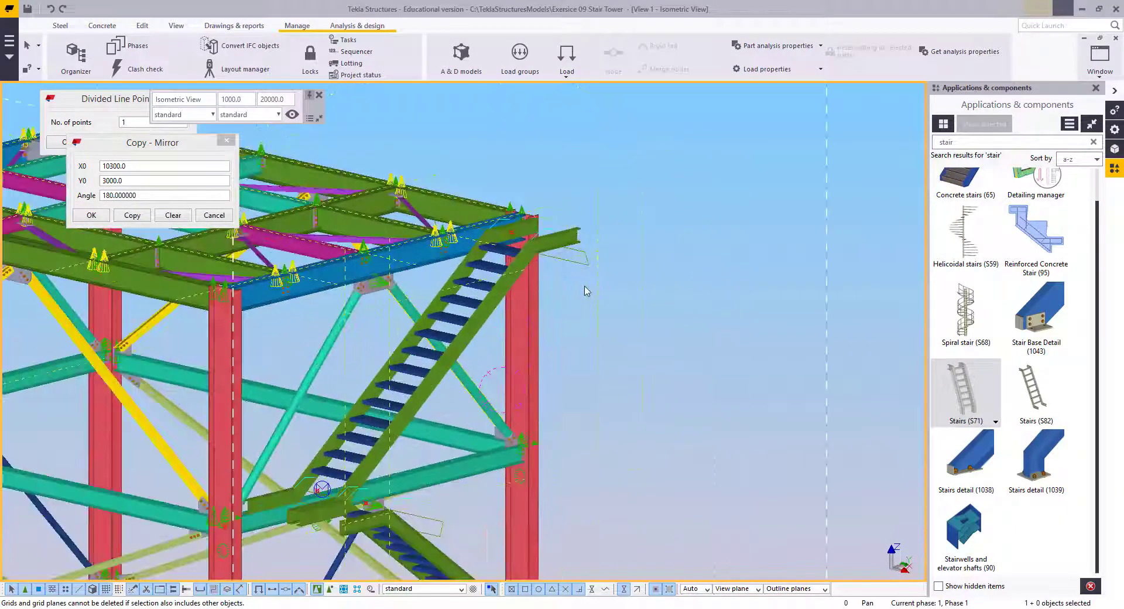
{"action": "middle_click_drag", "start_coordinate": [584, 290], "coordinate": [668, 184]}
{"action": "scroll", "coordinate": [534, 281], "scroll_direction": "down", "scroll_amount": 1}
{"action": "middle_click_drag", "start_coordinate": [534, 281], "coordinate": [542, 310], "text": "ctrl"}
{"action": "scroll", "coordinate": [541, 325], "scroll_direction": "down", "scroll_amount": 1}
{"action": "left_click", "coordinate": [441, 281]}
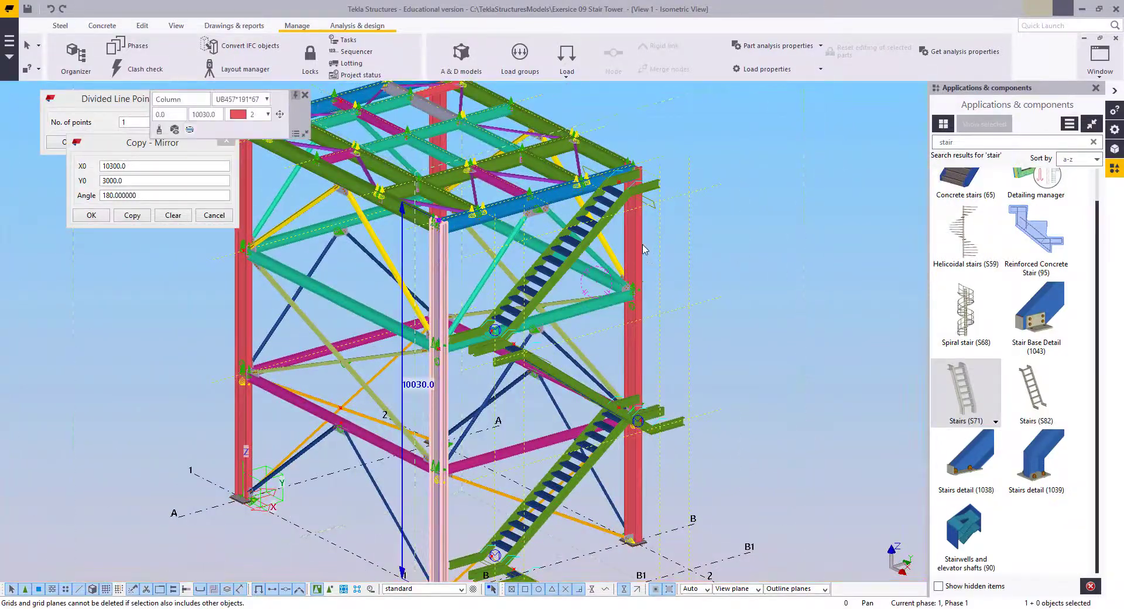
{"action": "left_click", "coordinate": [633, 363], "text": "ctrl"}
{"action": "middle_click_drag", "start_coordinate": [607, 373], "coordinate": [548, 185]}
{"action": "right_click", "coordinate": [679, 200]}
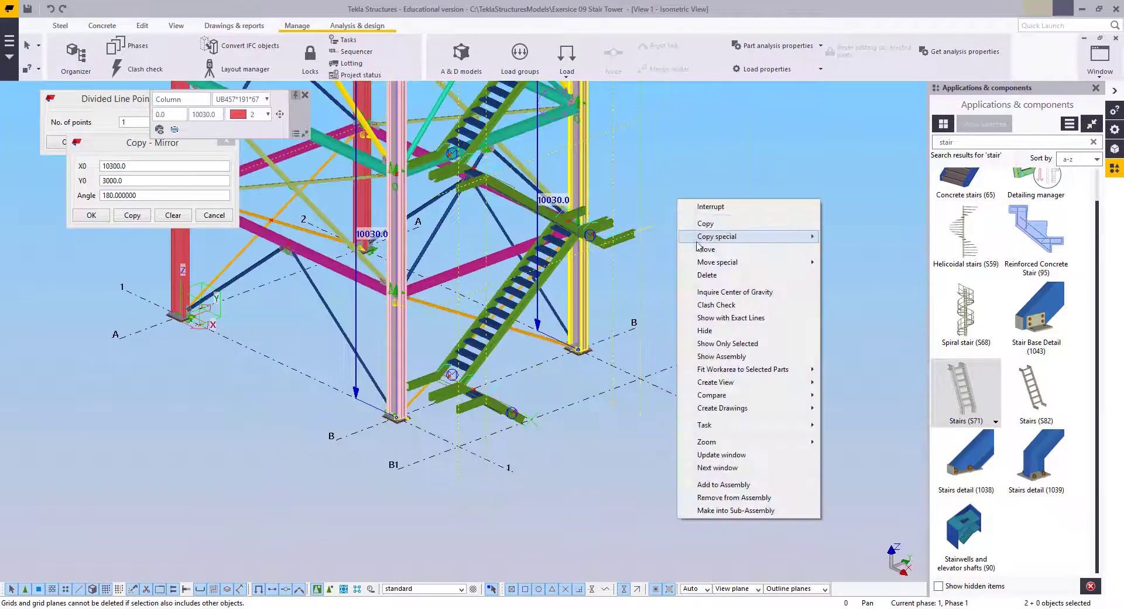
{"action": "left_click", "coordinate": [706, 223]}
{"action": "scroll", "coordinate": [405, 373], "scroll_direction": "up", "scroll_amount": 5}
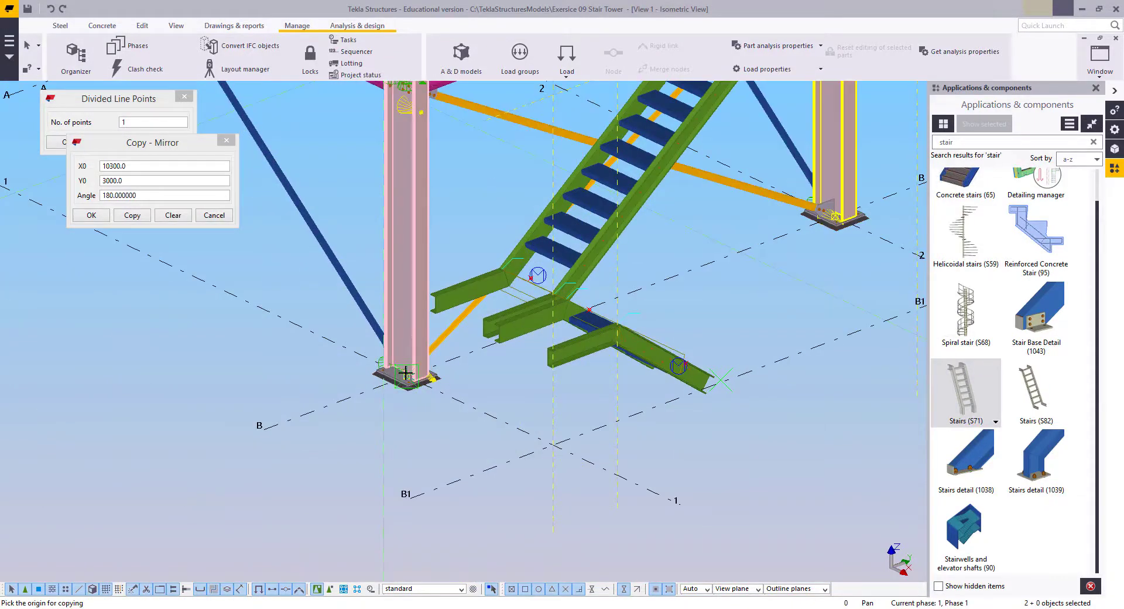
{"action": "left_click", "coordinate": [404, 375]}
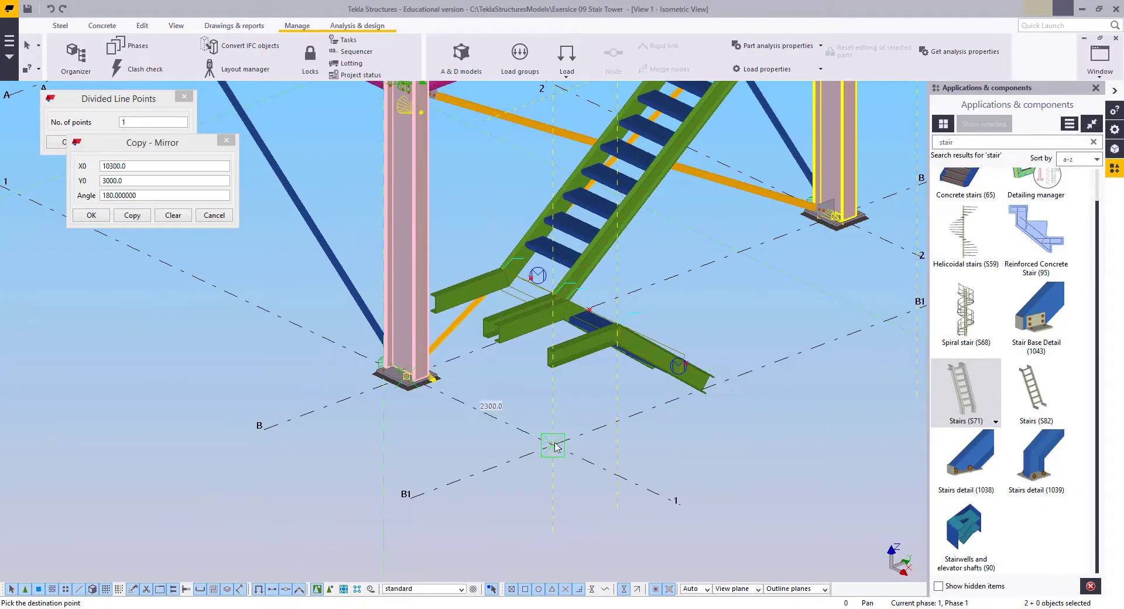
{"action": "right_click", "coordinate": [423, 399]}
{"action": "left_click", "coordinate": [444, 401]}
{"action": "scroll", "coordinate": [470, 315], "scroll_direction": "down", "scroll_amount": 8}
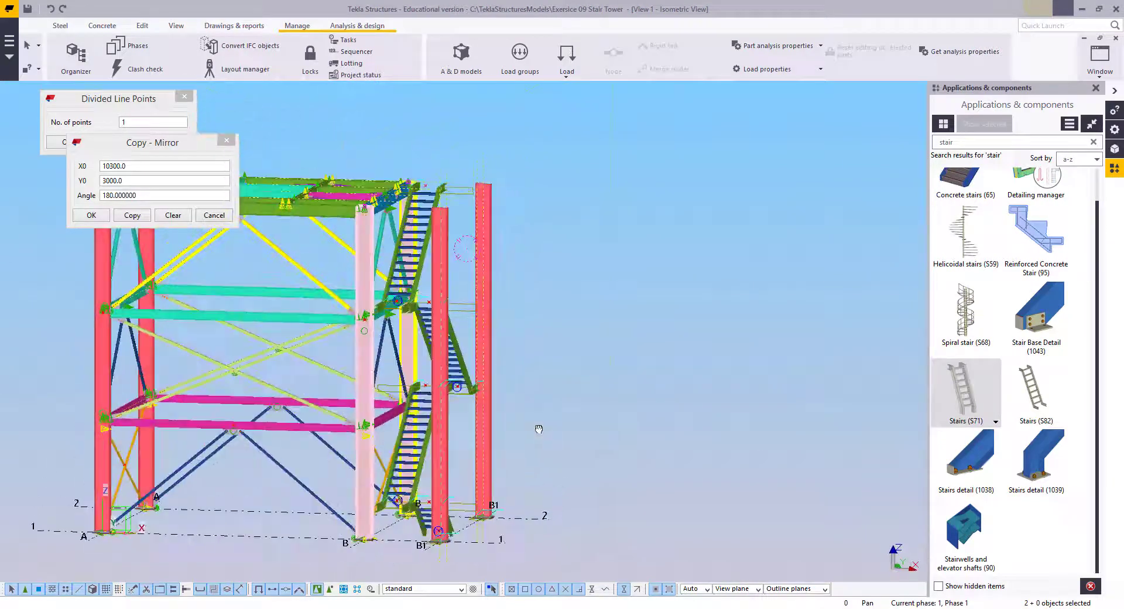
Change the profile of both columns on grid line B1 to UB203*133*25 and modify them
{"action": "double_click", "coordinate": [483, 319]}
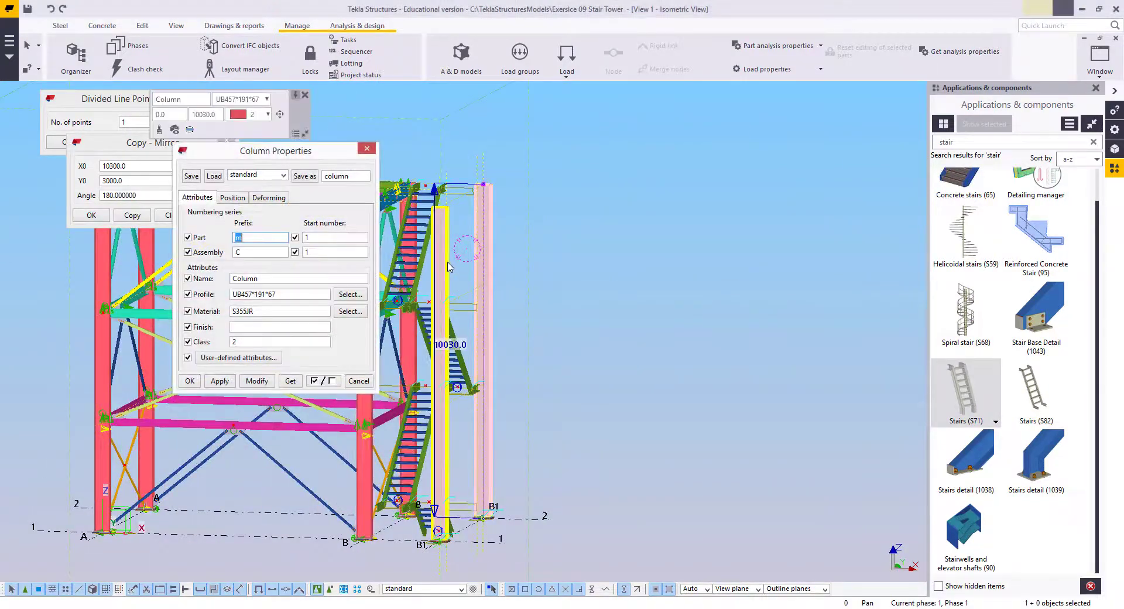
{"action": "middle_click_drag", "start_coordinate": [507, 362], "coordinate": [468, 360], "text": "ctrl"}
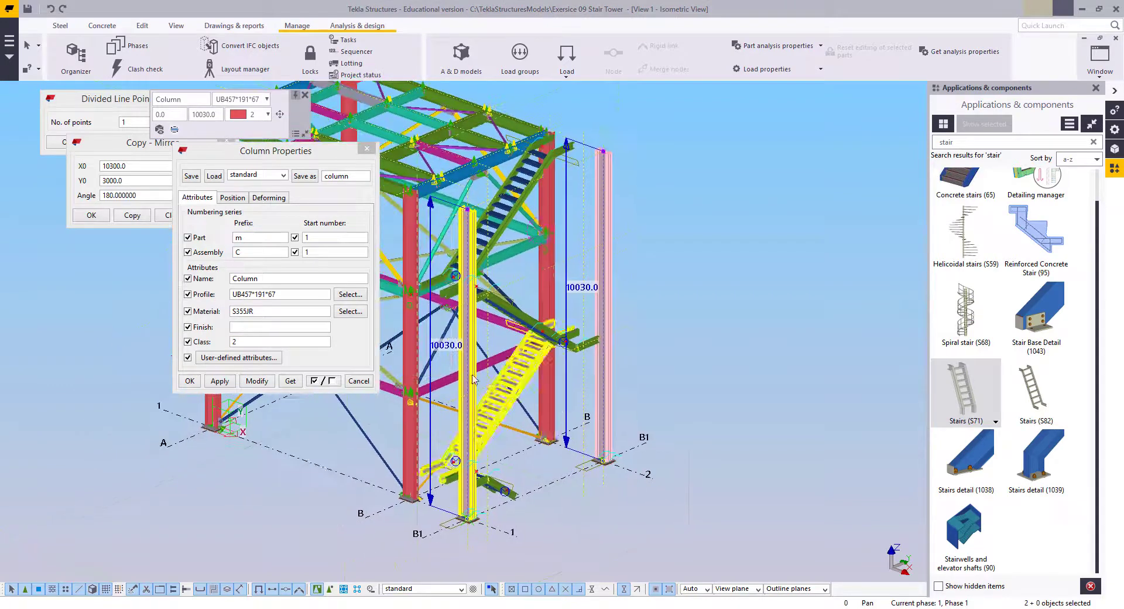
{"action": "scroll", "coordinate": [456, 357], "scroll_direction": "up", "scroll_amount": 1}
{"action": "left_click", "coordinate": [350, 294]}
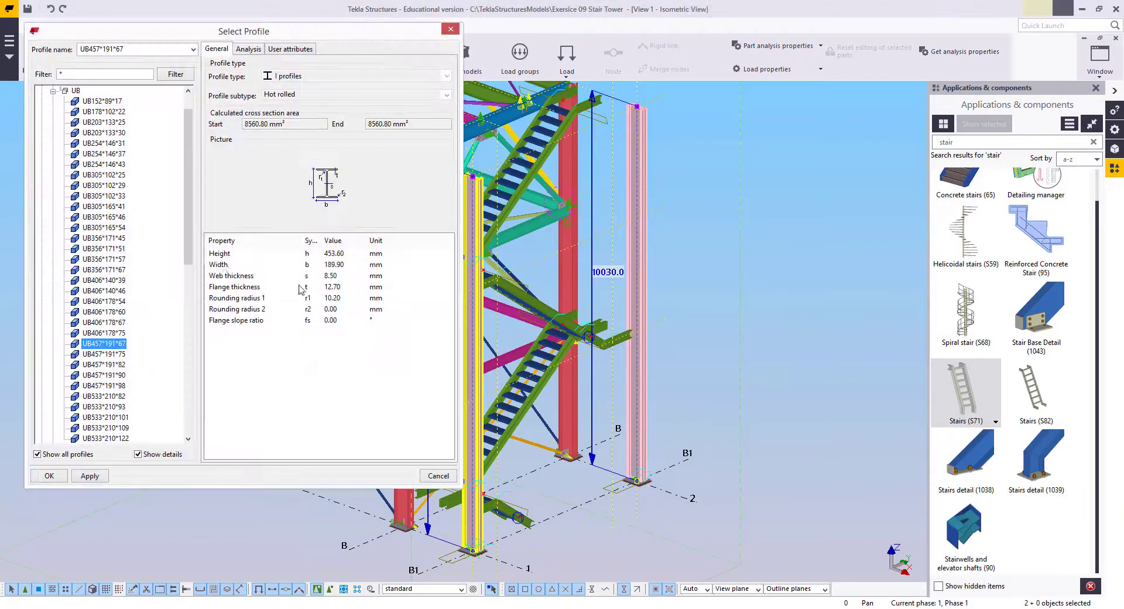
{"action": "scroll", "coordinate": [86, 161], "scroll_direction": "up", "scroll_amount": 1}
{"action": "left_click", "coordinate": [86, 154]}
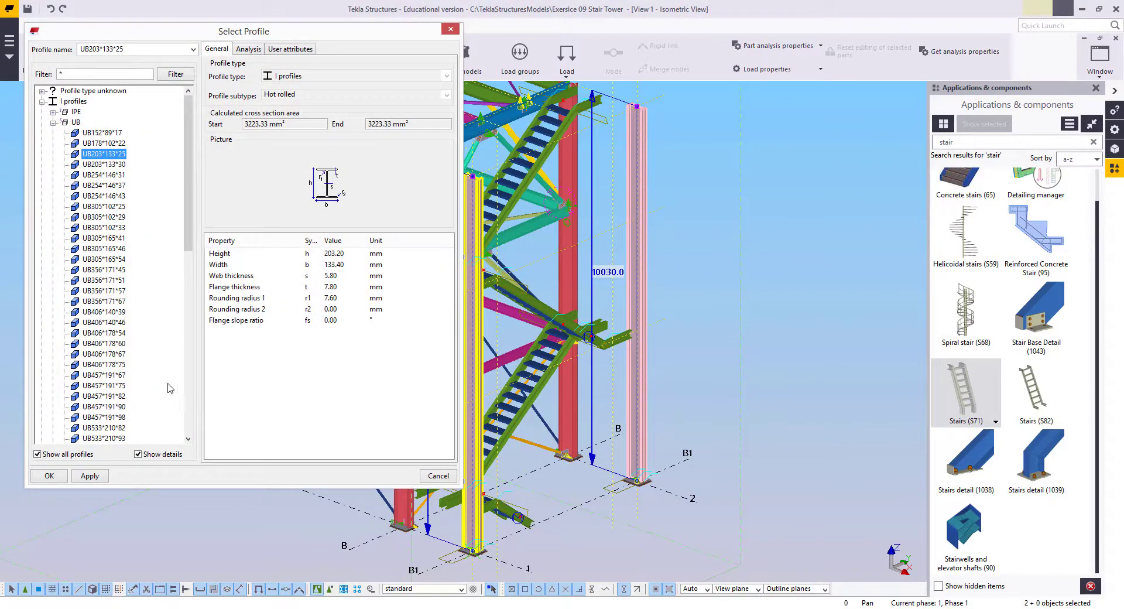
{"action": "middle_click_drag", "start_coordinate": [745, 376], "coordinate": [828, 374]}
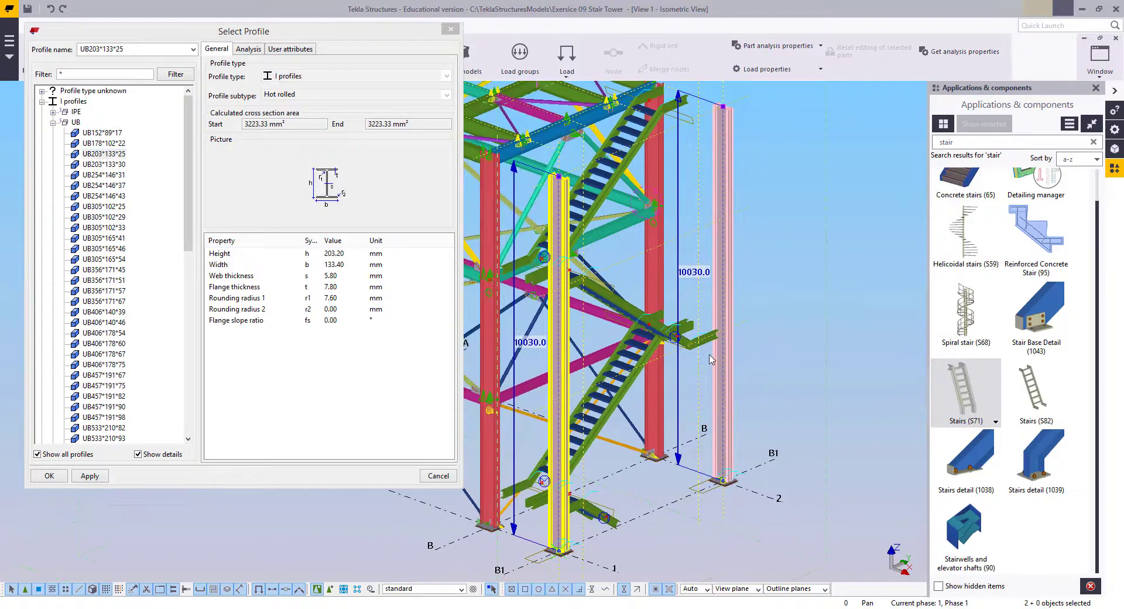
{"action": "middle_click_drag", "start_coordinate": [635, 372], "coordinate": [661, 404]}
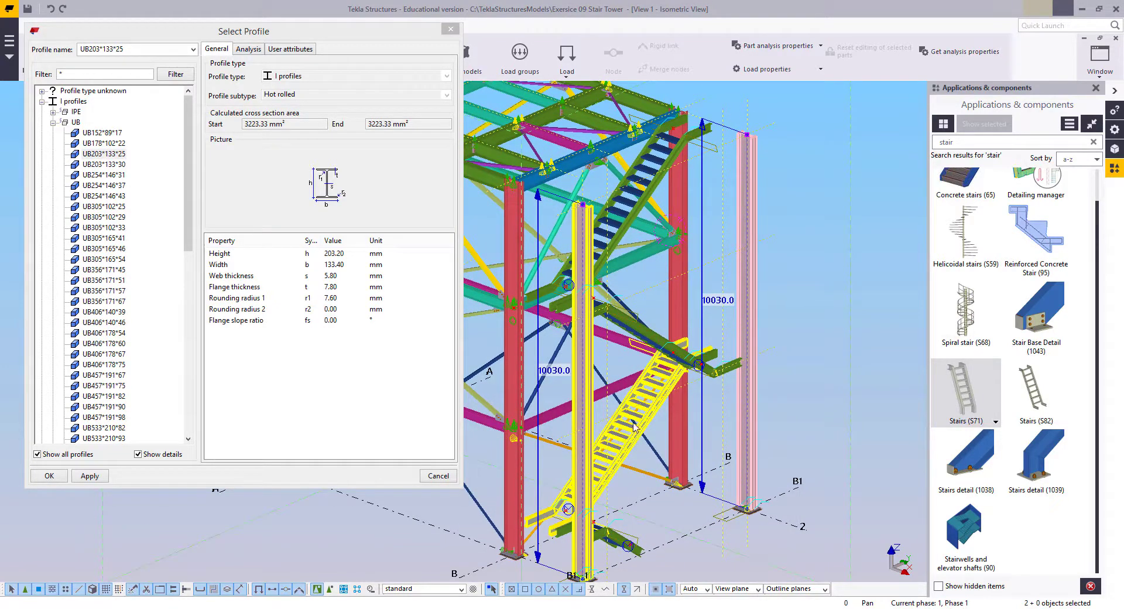
{"action": "double_click", "coordinate": [101, 154]}
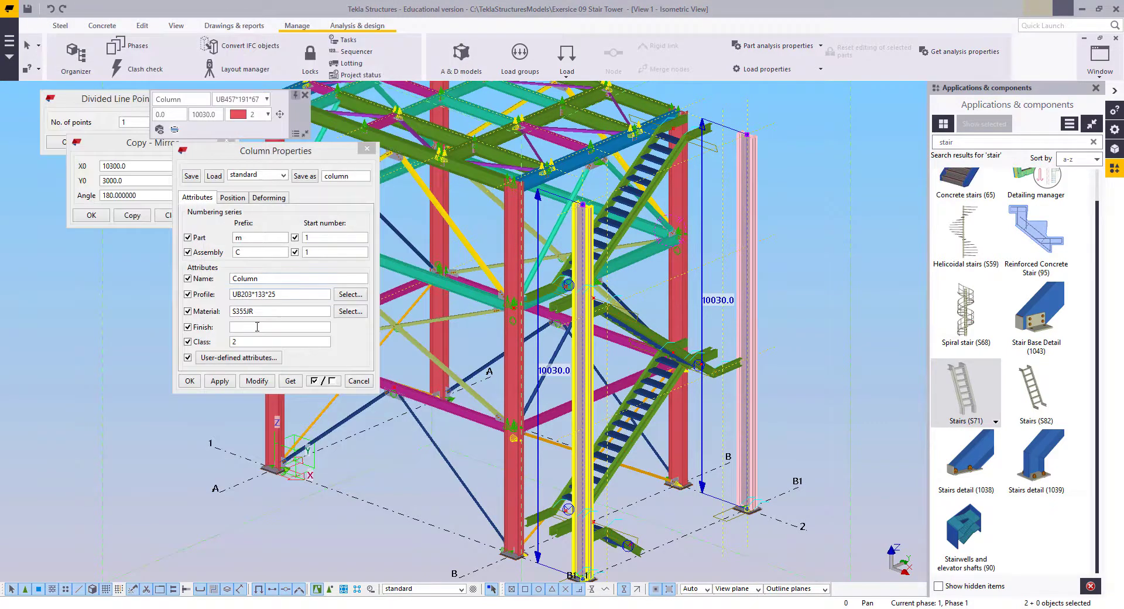
{"action": "left_click", "coordinate": [257, 380]}
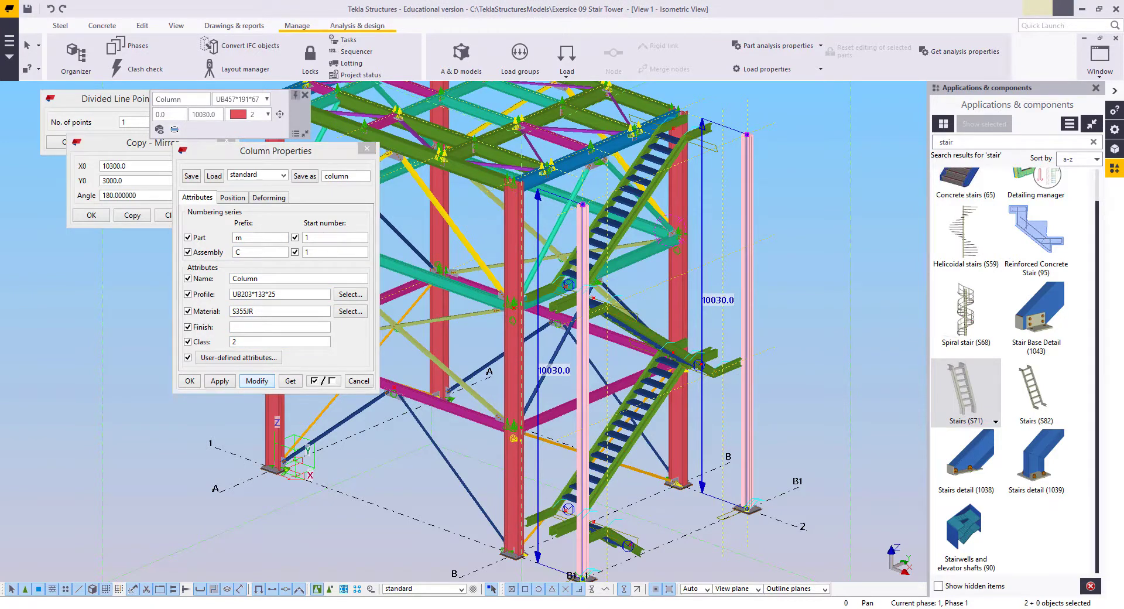
Set the rotation of the two B1 columns to Front, modify them and clear the selection
{"action": "middle_click_drag", "start_coordinate": [567, 512], "coordinate": [585, 393]}
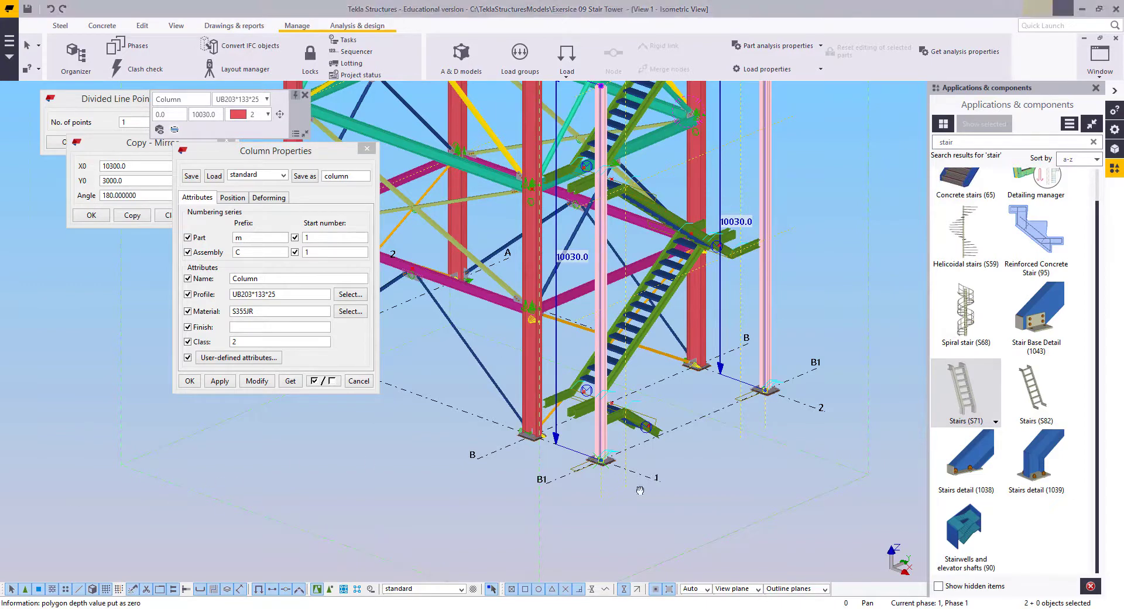
{"action": "middle_click_drag", "start_coordinate": [640, 489], "coordinate": [530, 568]}
{"action": "scroll", "coordinate": [472, 515], "scroll_direction": "up", "scroll_amount": 5}
{"action": "middle_click_drag", "start_coordinate": [515, 530], "coordinate": [494, 493]}
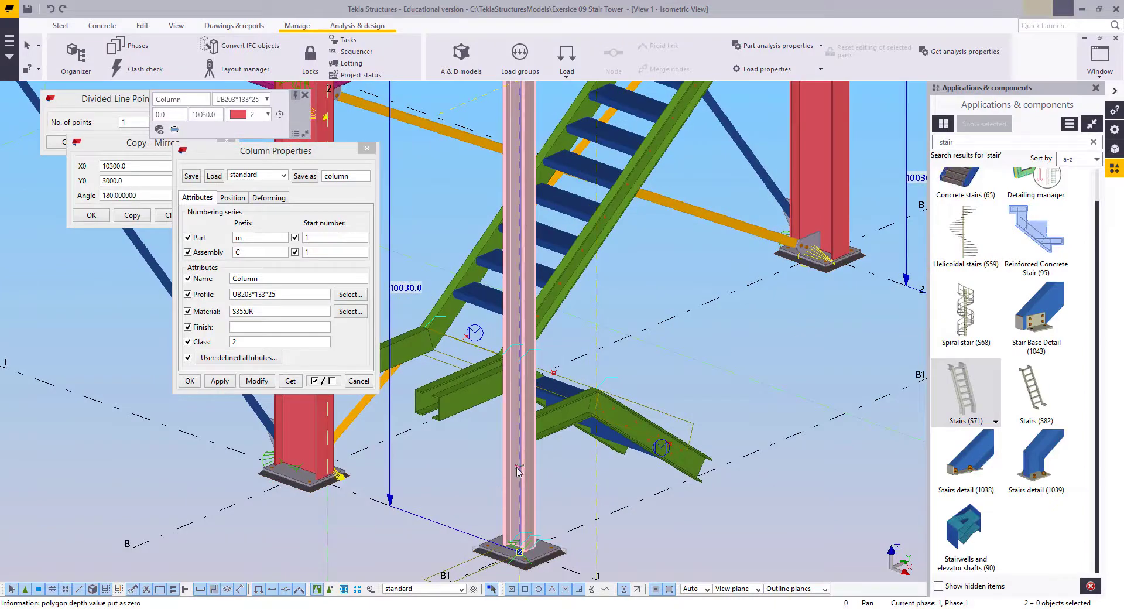
{"action": "left_click", "coordinate": [234, 198]}
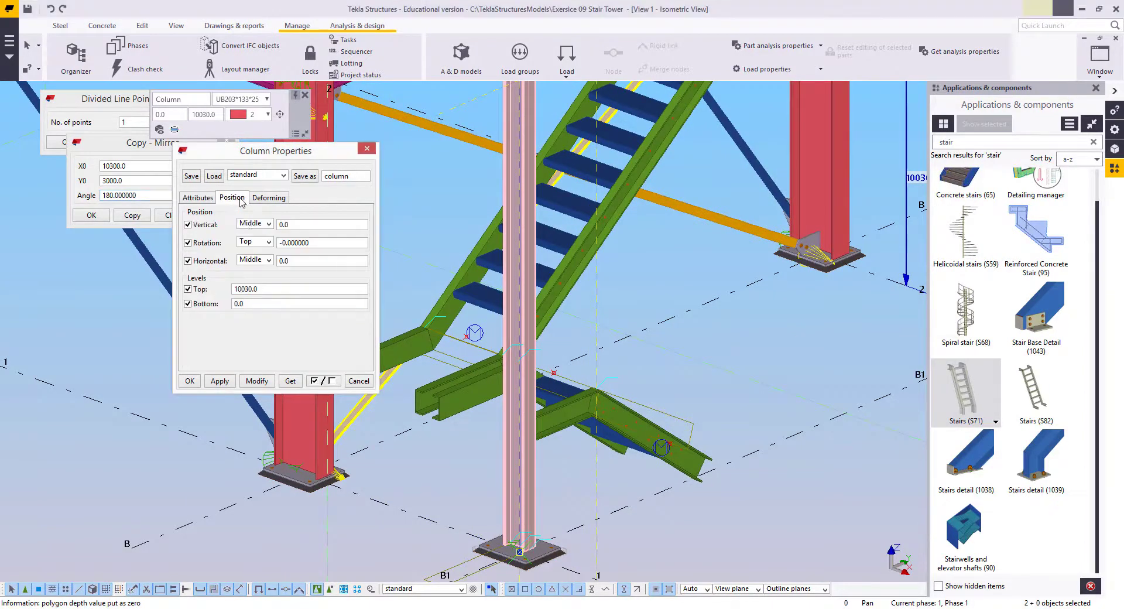
{"action": "left_click", "coordinate": [258, 243]}
{"action": "left_click", "coordinate": [258, 265]}
{"action": "left_click", "coordinate": [255, 381]}
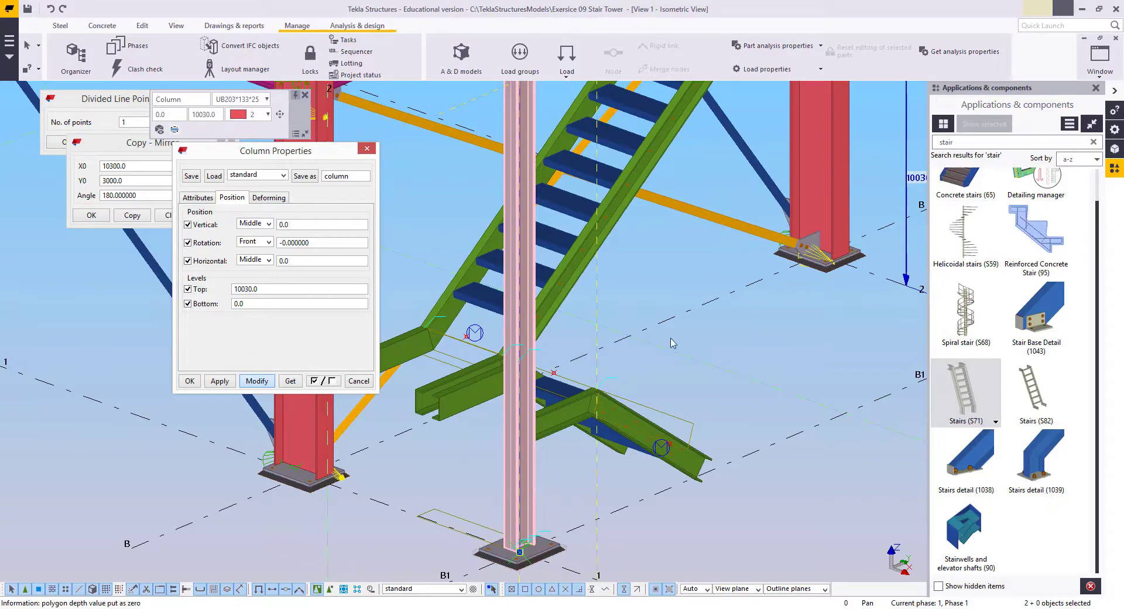
{"action": "scroll", "coordinate": [603, 348], "scroll_direction": "down", "scroll_amount": 3}
{"action": "left_click", "coordinate": [601, 346]}
Delete the base plate connection of the column at grid B1/1 and search the components for "base pl"
{"action": "middle_click_drag", "start_coordinate": [641, 246], "coordinate": [644, 345]}
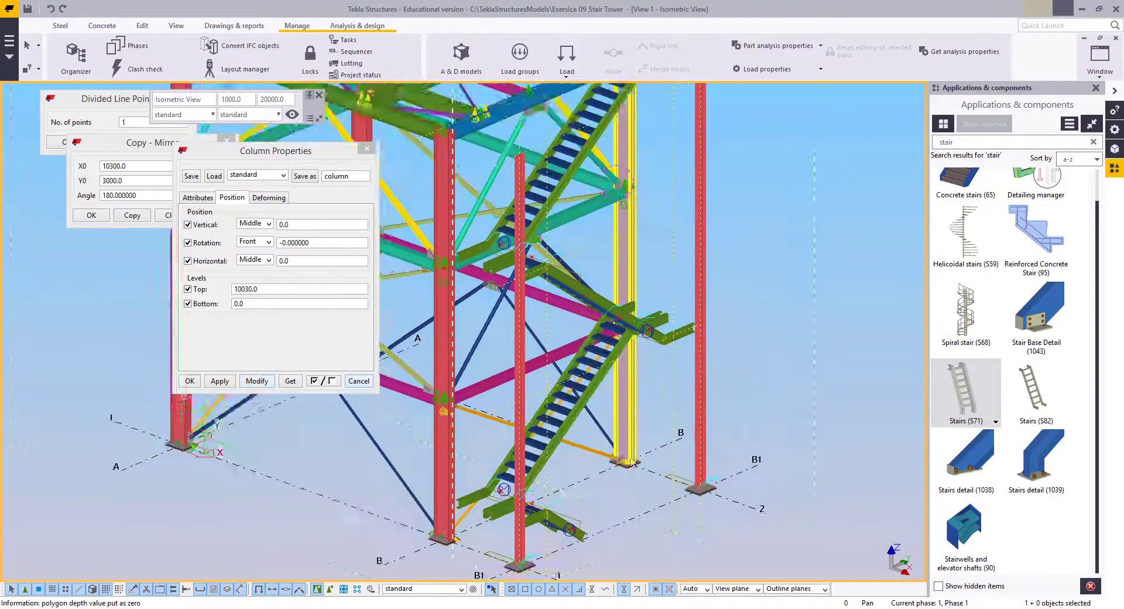
{"action": "scroll", "coordinate": [626, 375], "scroll_direction": "down", "scroll_amount": 1}
{"action": "scroll", "coordinate": [695, 265], "scroll_direction": "up", "scroll_amount": 3}
{"action": "middle_click_drag", "start_coordinate": [695, 266], "coordinate": [656, 351], "text": "ctrl"}
{"action": "middle_click_drag", "start_coordinate": [667, 492], "coordinate": [644, 409]}
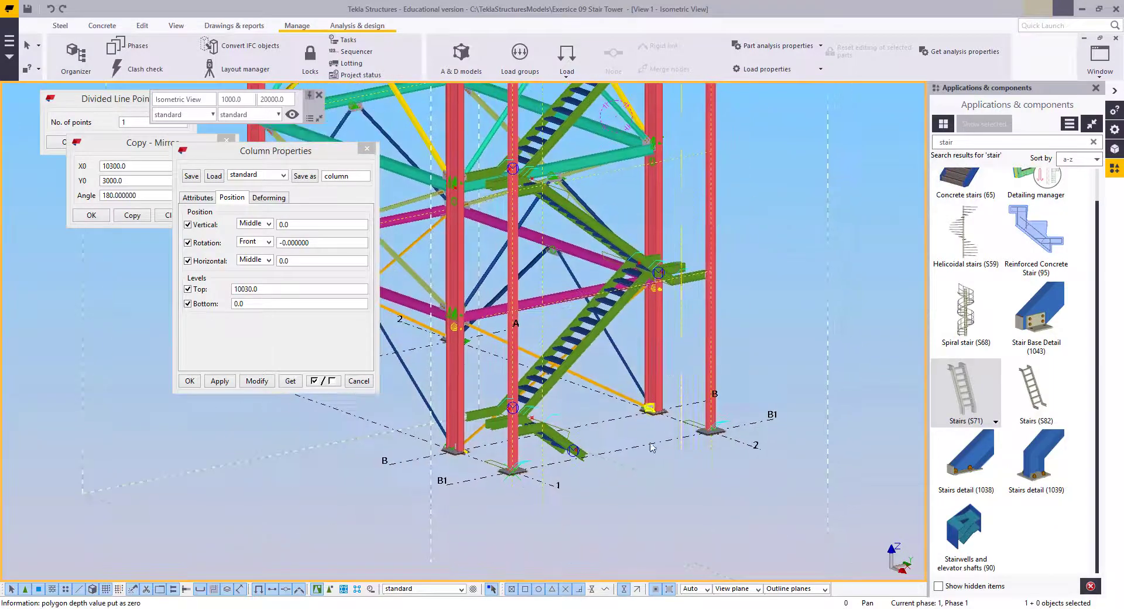
{"action": "scroll", "coordinate": [650, 439], "scroll_direction": "up", "scroll_amount": 3}
{"action": "middle_click_drag", "start_coordinate": [404, 507], "coordinate": [493, 461]}
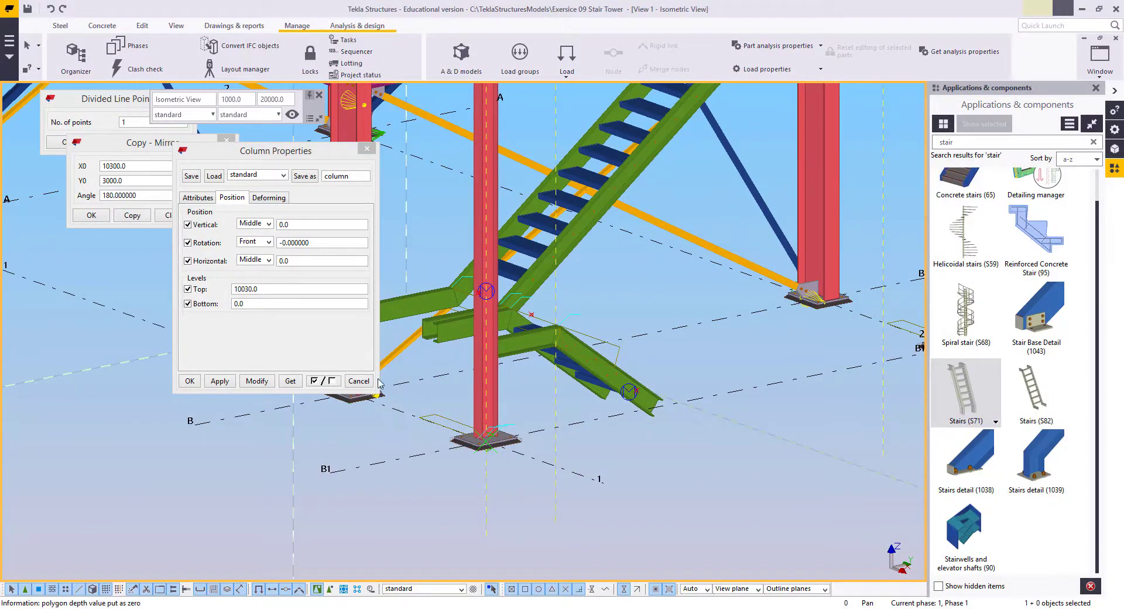
{"action": "scroll", "coordinate": [509, 408], "scroll_direction": "up", "scroll_amount": 2}
{"action": "scroll", "coordinate": [508, 407], "scroll_direction": "up", "scroll_amount": 5}
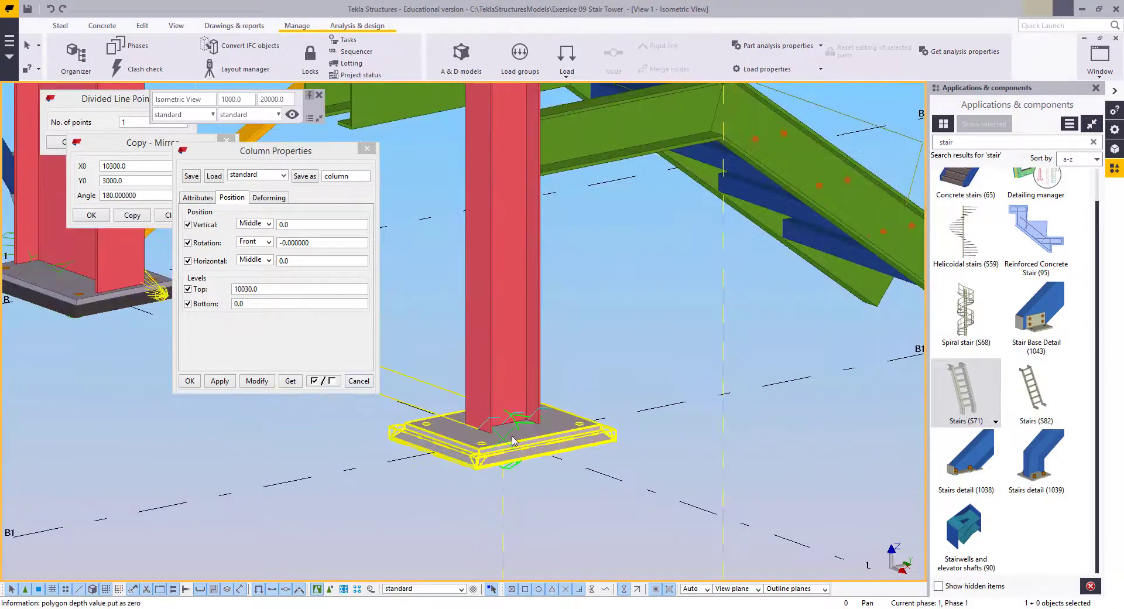
{"action": "key", "text": "Delete"}
{"action": "left_click_drag", "start_coordinate": [962, 142], "coordinate": [917, 142]}
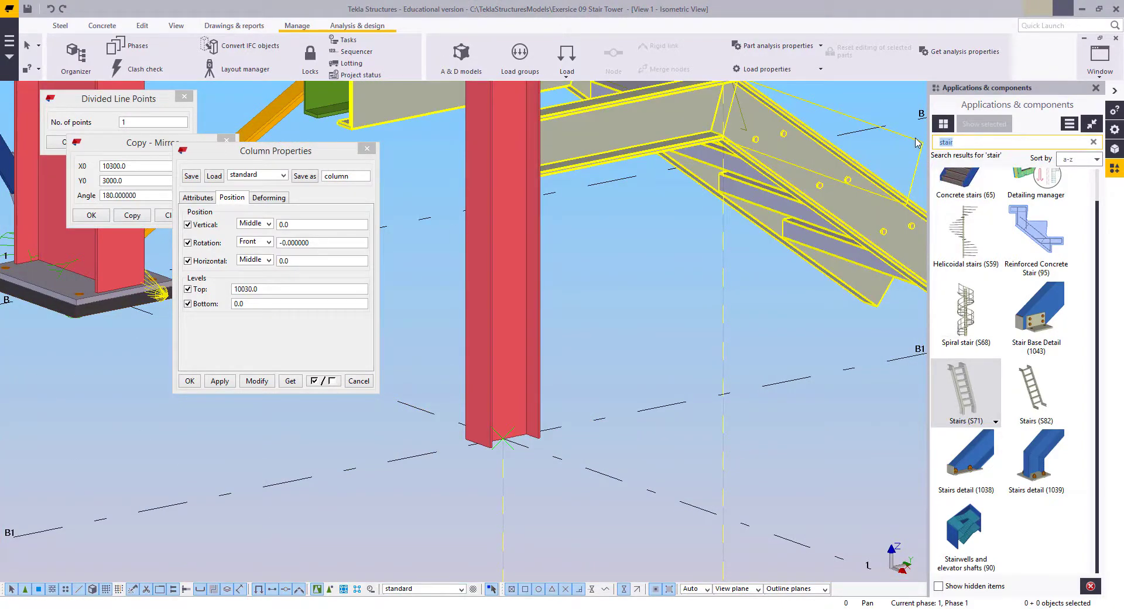
{"action": "type", "text": "base pl"}
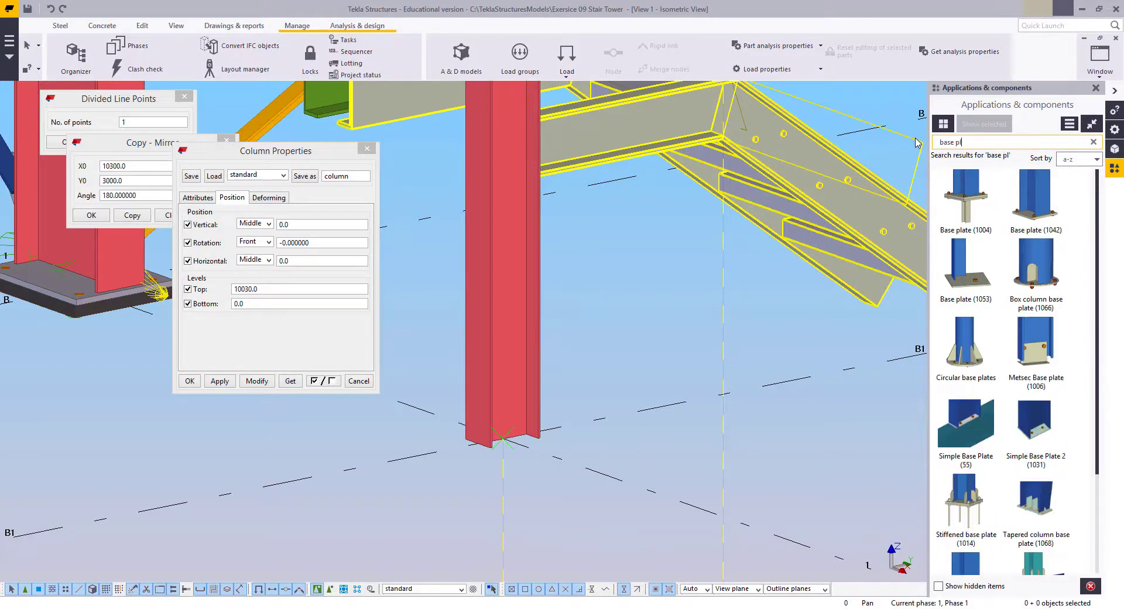
Delete the base plate connection of the column at grid B1/2 and close the column properties and mirror copy settings
{"action": "left_click", "coordinate": [683, 360]}
{"action": "scroll", "coordinate": [577, 424], "scroll_direction": "down", "scroll_amount": 5}
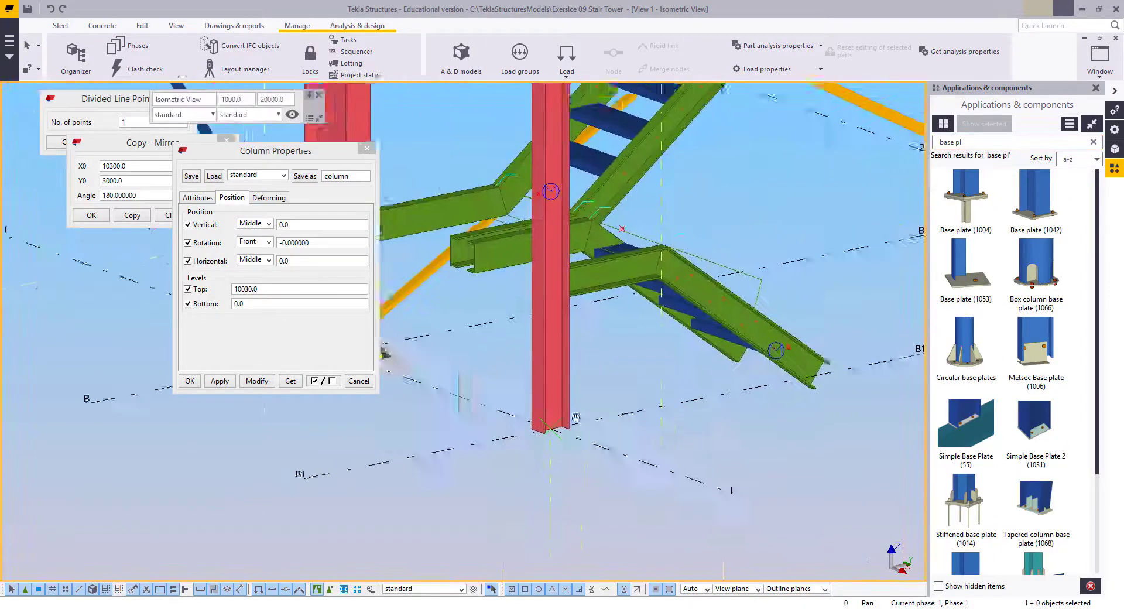
{"action": "scroll", "coordinate": [751, 340], "scroll_direction": "up", "scroll_amount": 1}
{"action": "middle_click_drag", "start_coordinate": [751, 341], "coordinate": [596, 410], "text": "ctrl"}
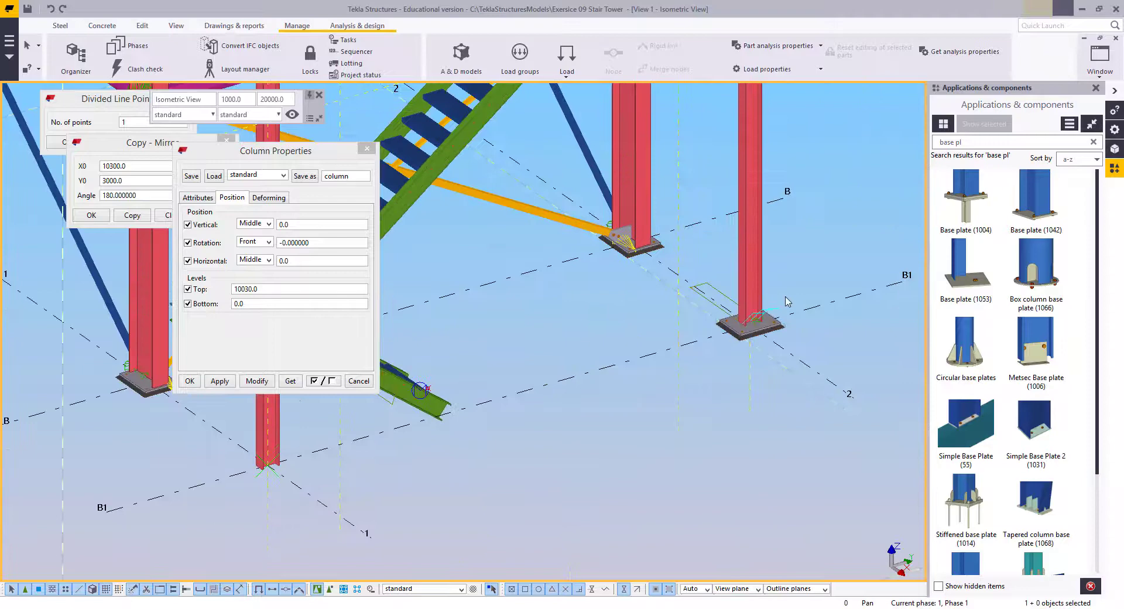
{"action": "left_click", "coordinate": [760, 328]}
{"action": "key", "text": "Delete"}
{"action": "left_click", "coordinate": [368, 148]}
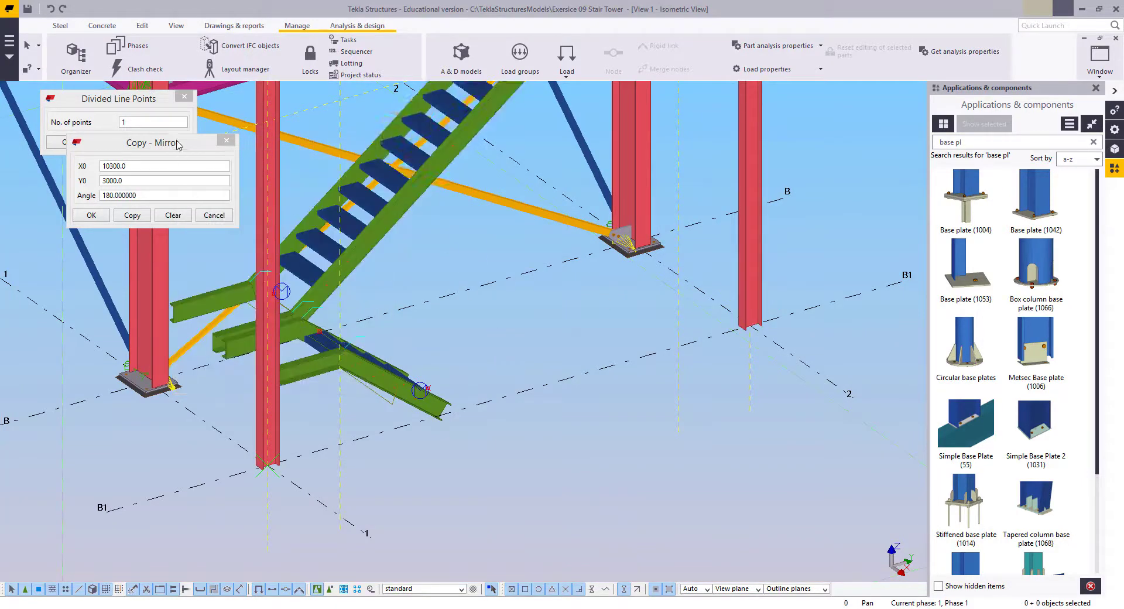
{"action": "left_click", "coordinate": [226, 141]}
Add a Stiffened base plate (1014) with standard settings to the foot of the column at grid B1/1
{"action": "middle_click_drag", "start_coordinate": [524, 345], "coordinate": [565, 343]}
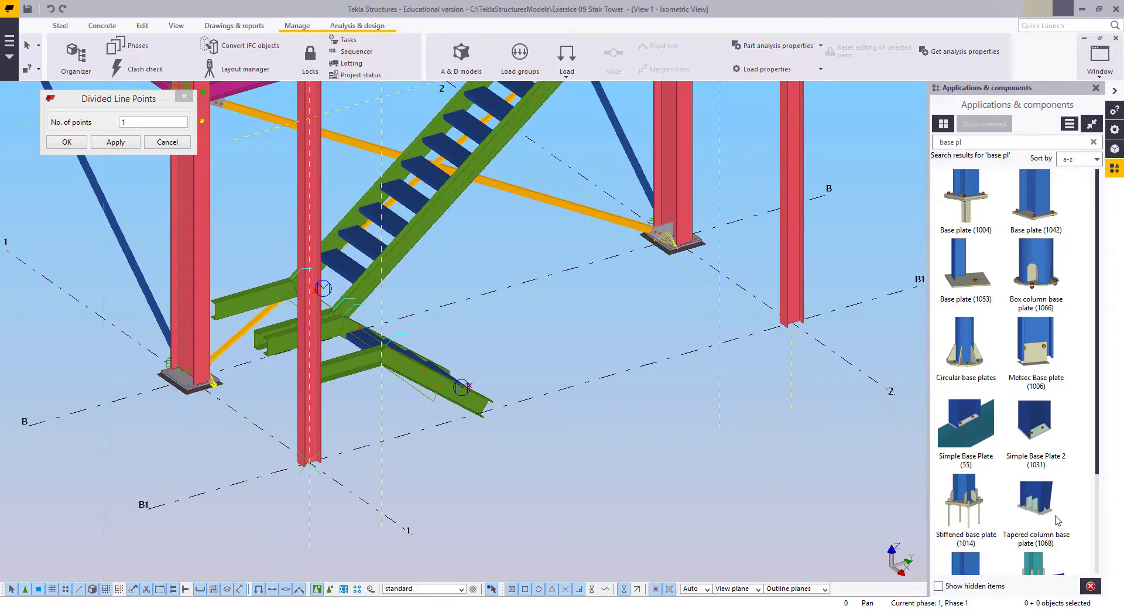
{"action": "double_click", "coordinate": [967, 496]}
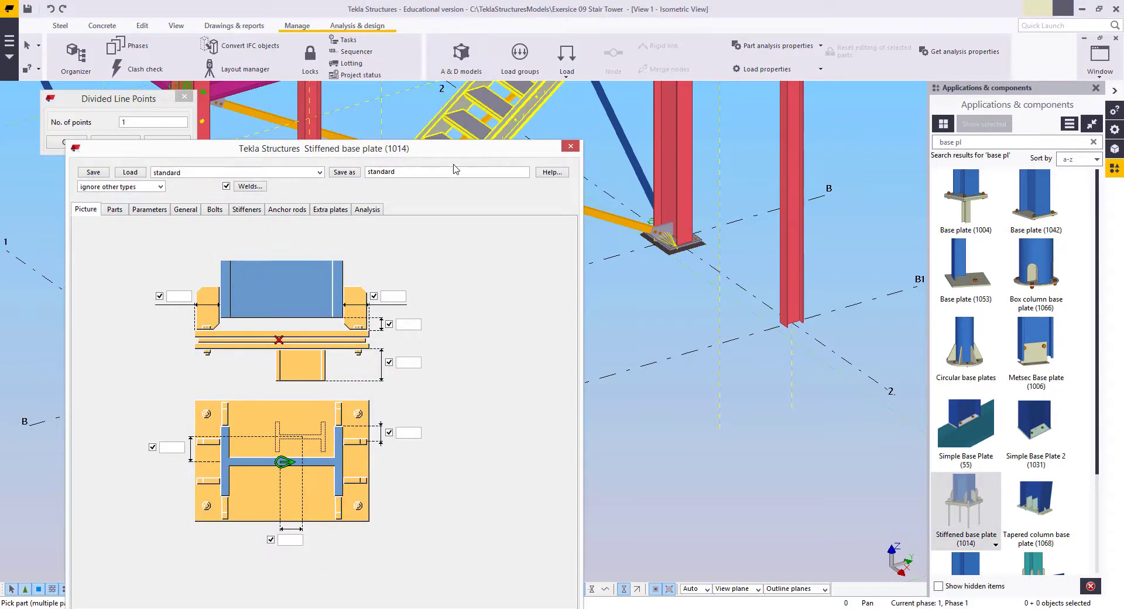
{"action": "left_click_drag", "start_coordinate": [459, 155], "coordinate": [971, 98]}
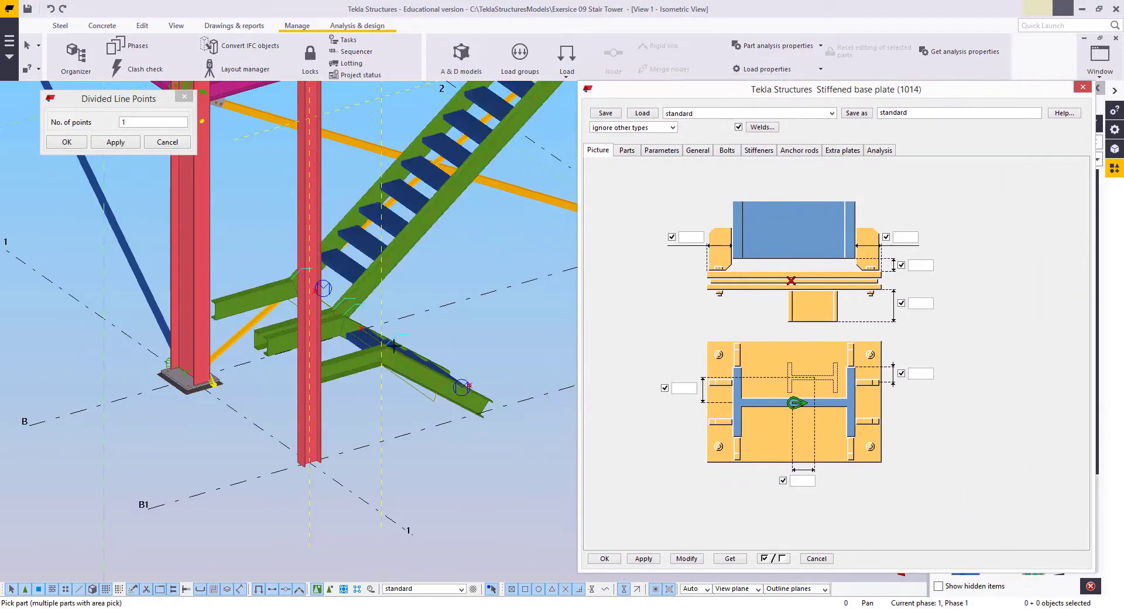
{"action": "scroll", "coordinate": [307, 457], "scroll_direction": "up", "scroll_amount": 5}
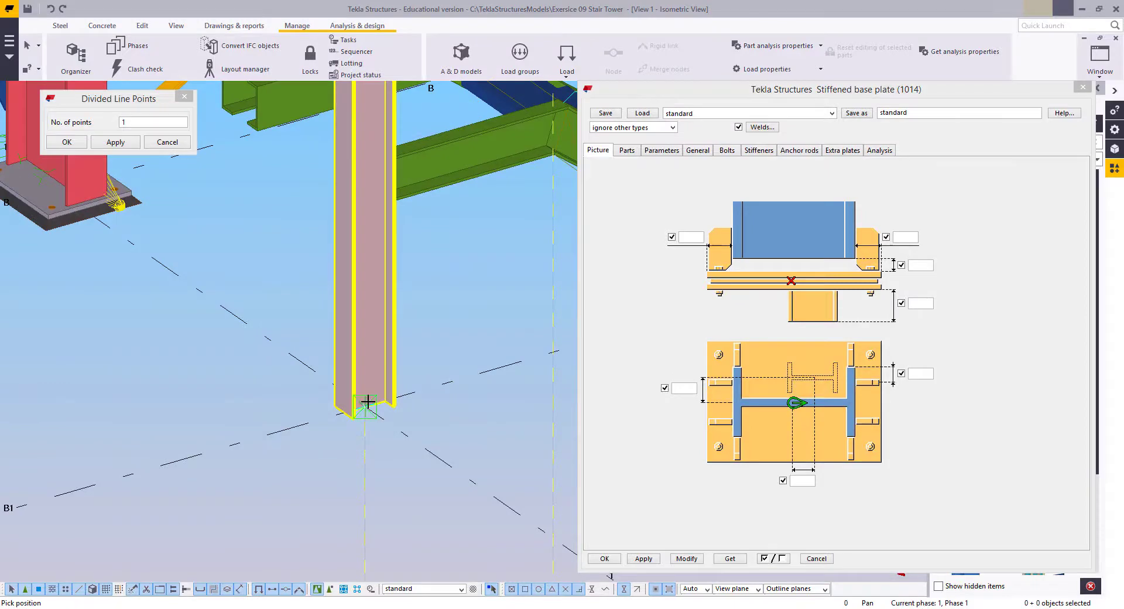
{"action": "left_click", "coordinate": [367, 398]}
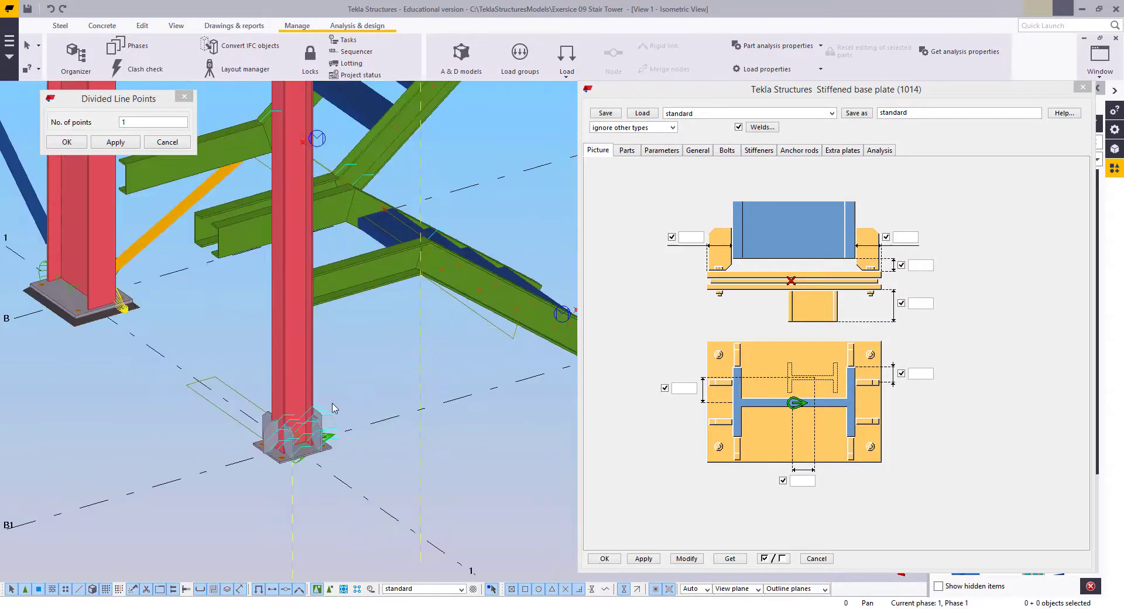
Select the new stiffened base plate connection and enter a grout thickness of 30 and a plate thickness of 16
{"action": "scroll", "coordinate": [451, 375], "scroll_direction": "up", "scroll_amount": 3}
{"action": "middle_click_drag", "start_coordinate": [417, 398], "coordinate": [403, 337]}
{"action": "scroll", "coordinate": [403, 337], "scroll_direction": "up", "scroll_amount": 2}
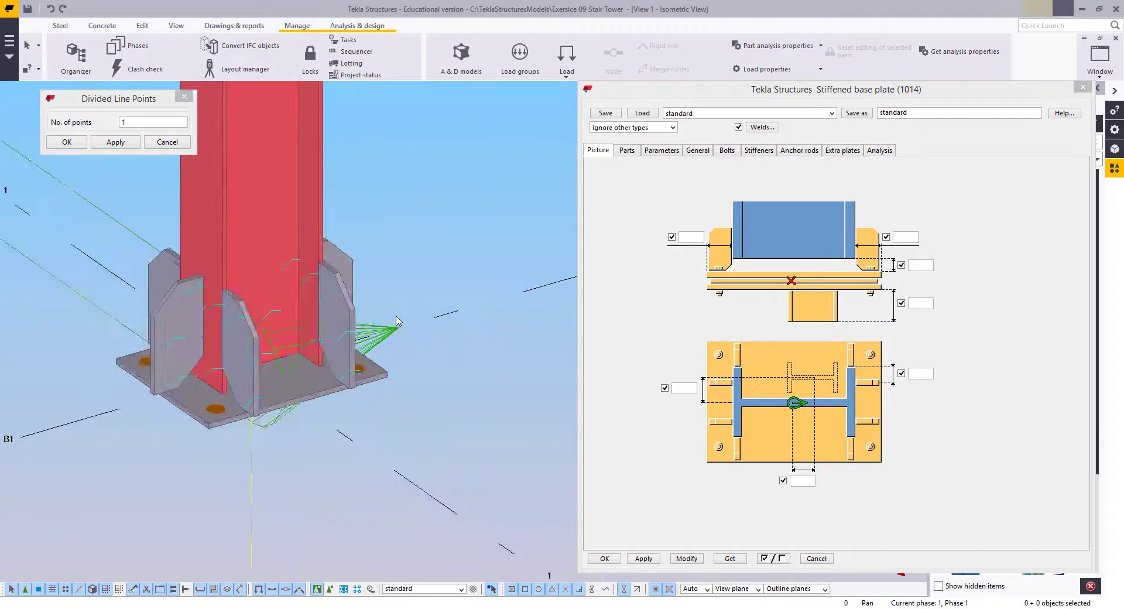
{"action": "left_click", "coordinate": [393, 328]}
{"action": "left_click", "coordinate": [626, 151]}
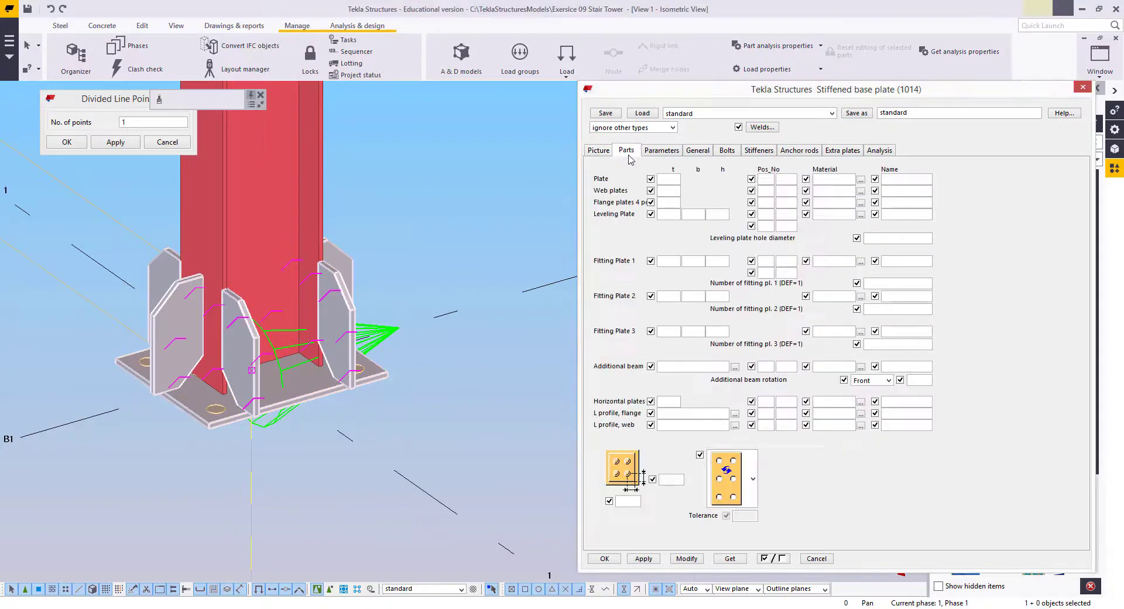
{"action": "left_click", "coordinate": [783, 151]}
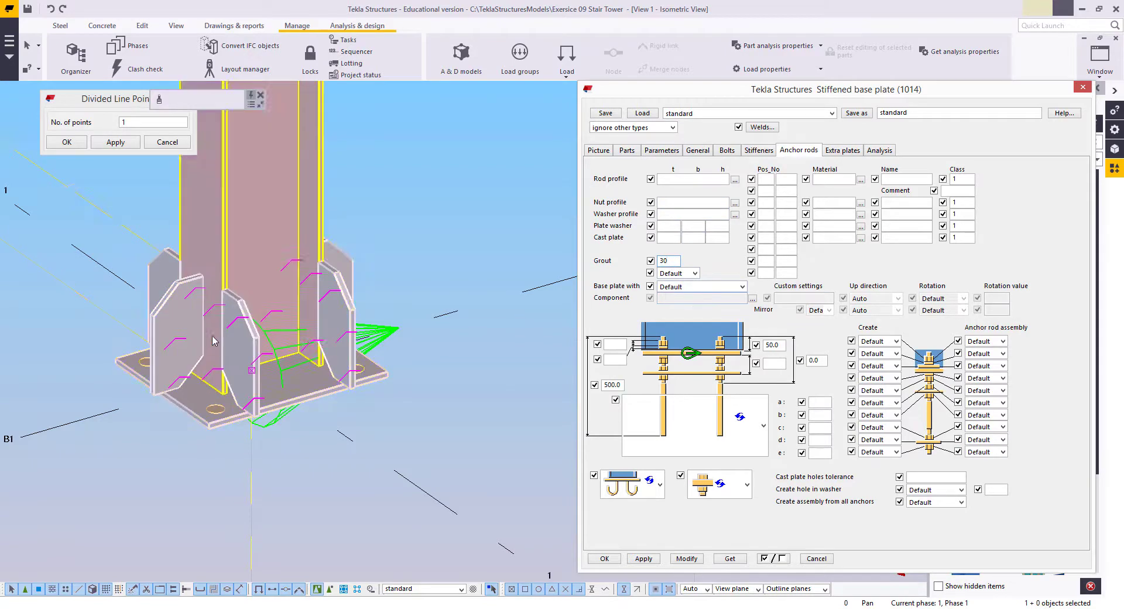
{"action": "scroll", "coordinate": [378, 454], "scroll_direction": "down", "scroll_amount": 5}
{"action": "scroll", "coordinate": [378, 454], "scroll_direction": "up", "scroll_amount": 5}
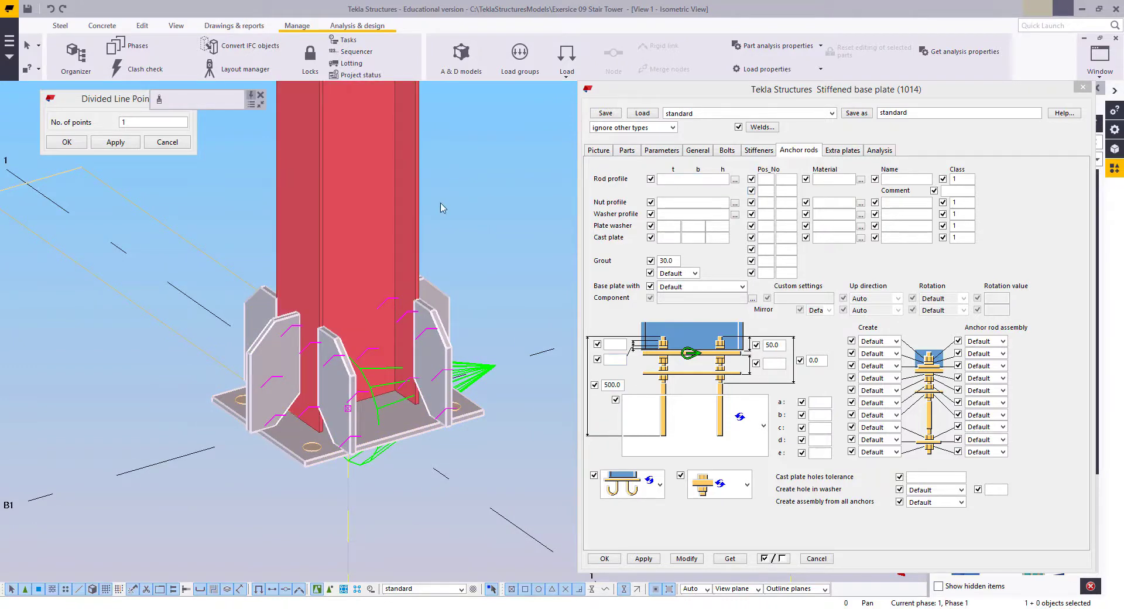
{"action": "left_click", "coordinate": [626, 150]}
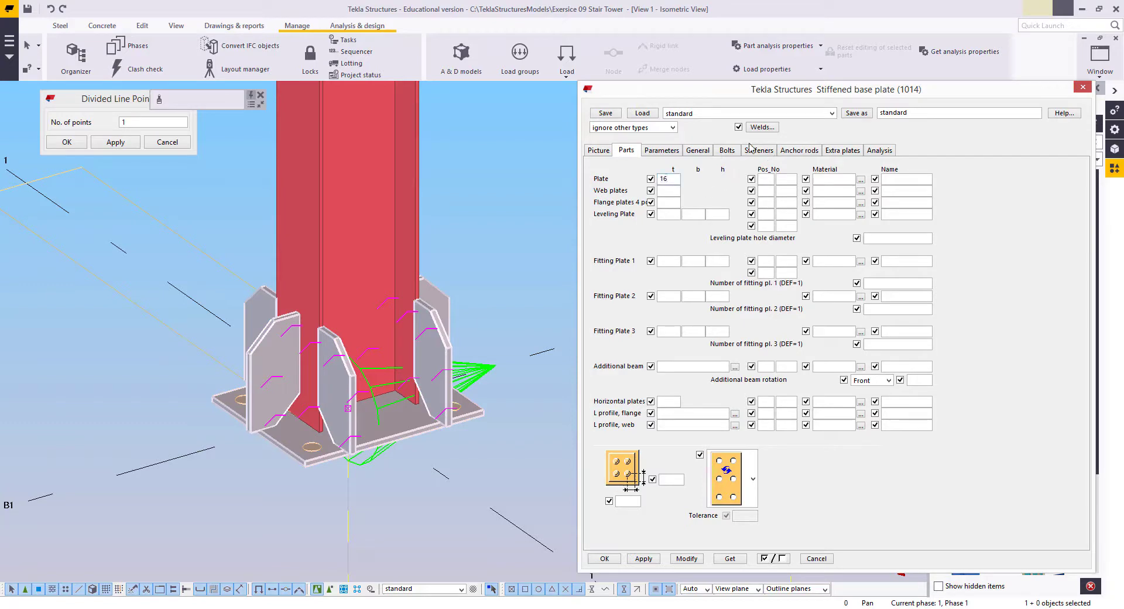
Define the base plate bolts as 2 at 150 spacing by 2 at 300 spacing with 50 edge distances, and modify the connection
{"action": "left_click", "coordinate": [726, 150]}
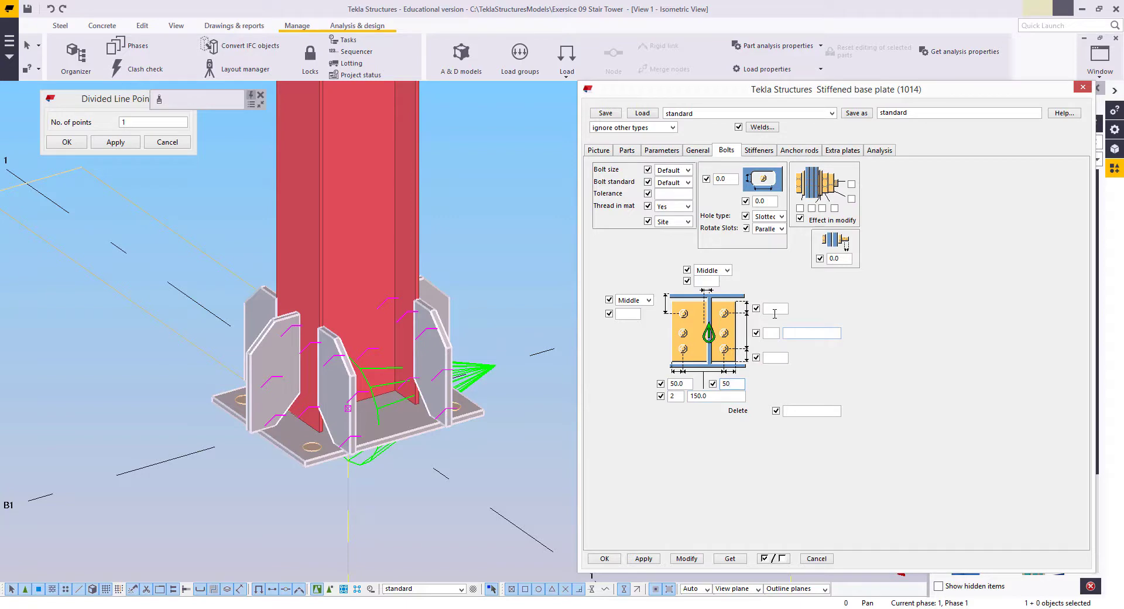
{"action": "left_click", "coordinate": [778, 333]}
{"action": "type", "text": "2"}
{"action": "left_click", "coordinate": [800, 333]}
{"action": "type", "text": "300"}
{"action": "type", "text": "50"}
{"action": "left_click", "coordinate": [686, 558]}
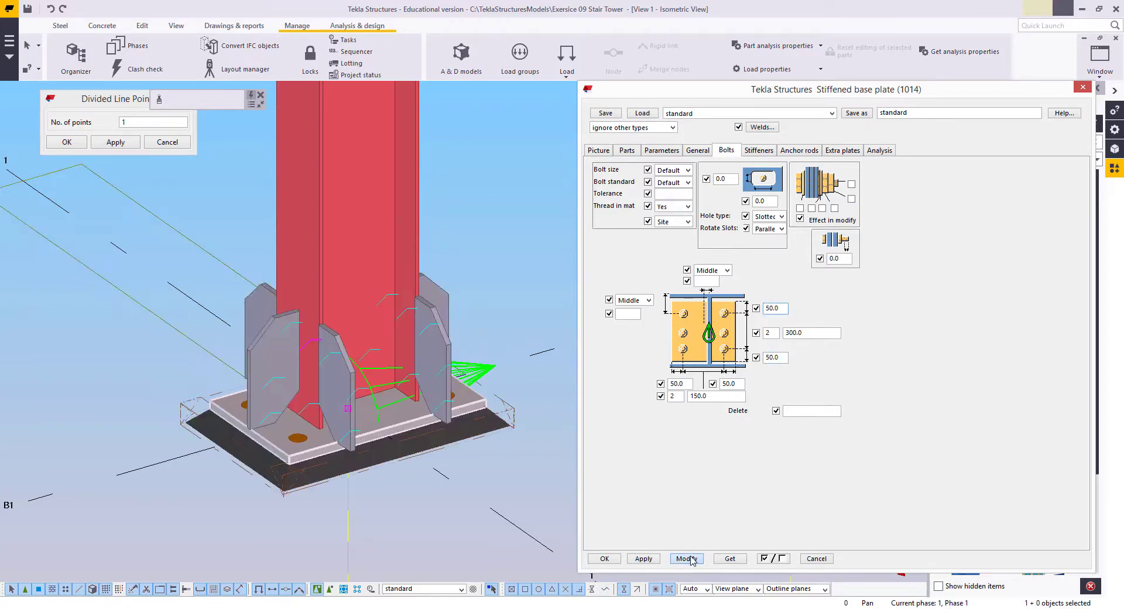
{"action": "middle_click_drag", "start_coordinate": [334, 343], "coordinate": [352, 405]}
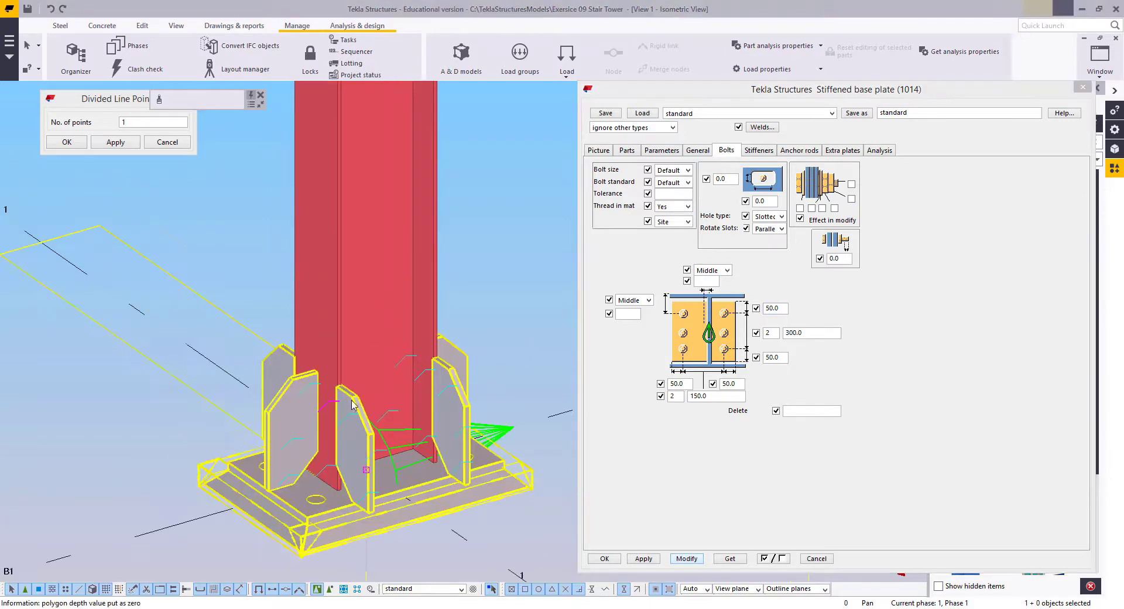
{"action": "scroll", "coordinate": [446, 391], "scroll_direction": "up", "scroll_amount": 5}
{"action": "scroll", "coordinate": [338, 469], "scroll_direction": "down", "scroll_amount": 5}
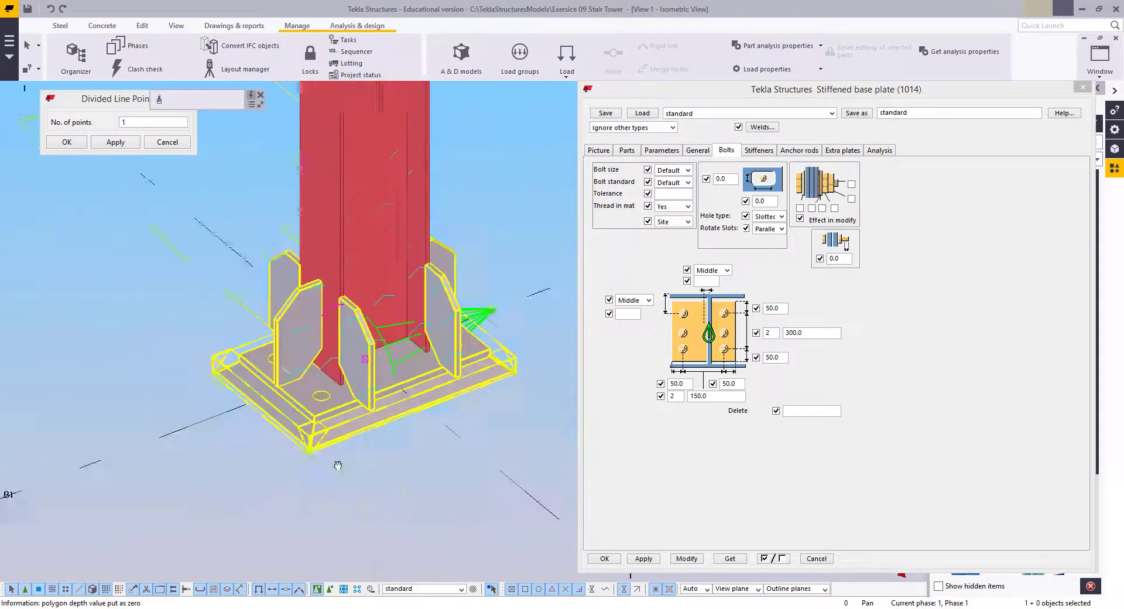
Set the base plate bolt size to 20 with a tolerance of 2.0, keep the default bolt standard, and modify the connection
{"action": "scroll", "coordinate": [401, 336], "scroll_direction": "up", "scroll_amount": 3}
{"action": "middle_click_drag", "start_coordinate": [429, 373], "coordinate": [352, 279]}
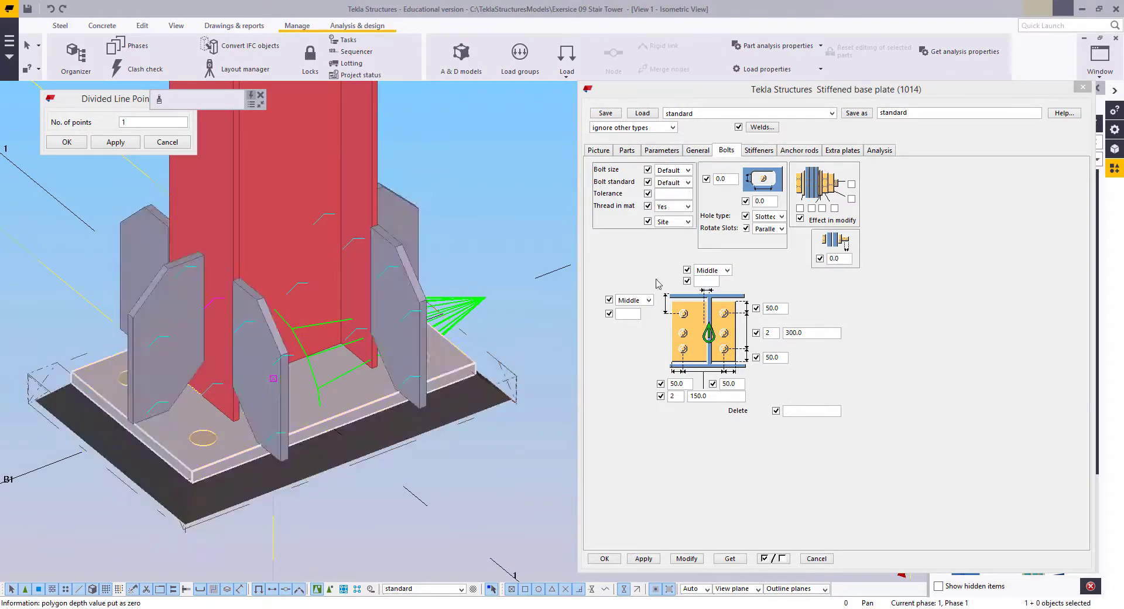
{"action": "left_click", "coordinate": [675, 170]}
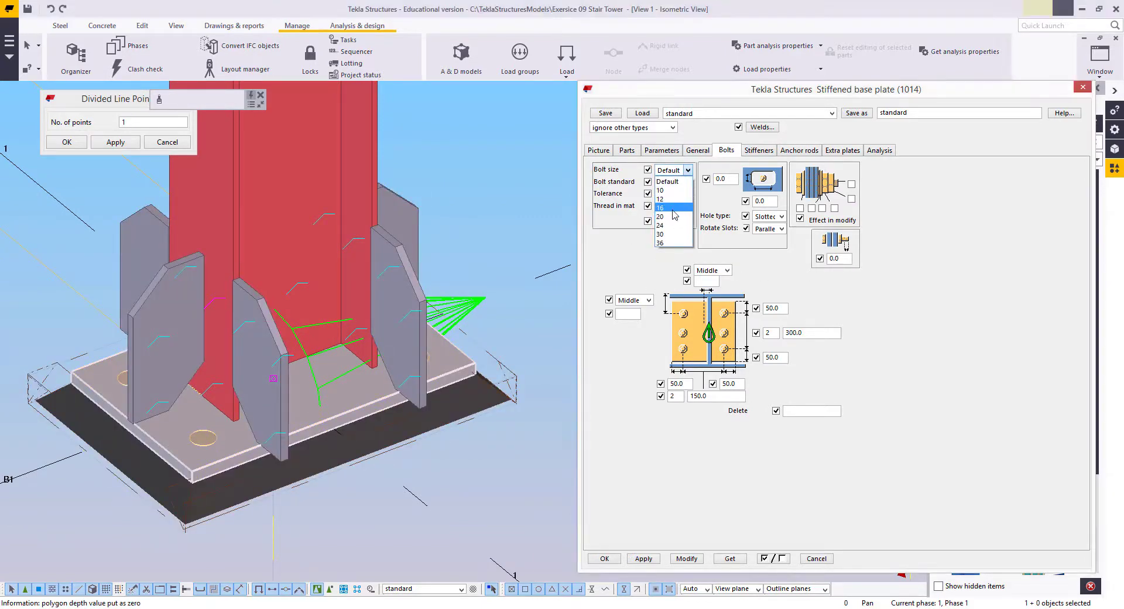
{"action": "left_click", "coordinate": [672, 212]}
{"action": "left_click", "coordinate": [669, 193]}
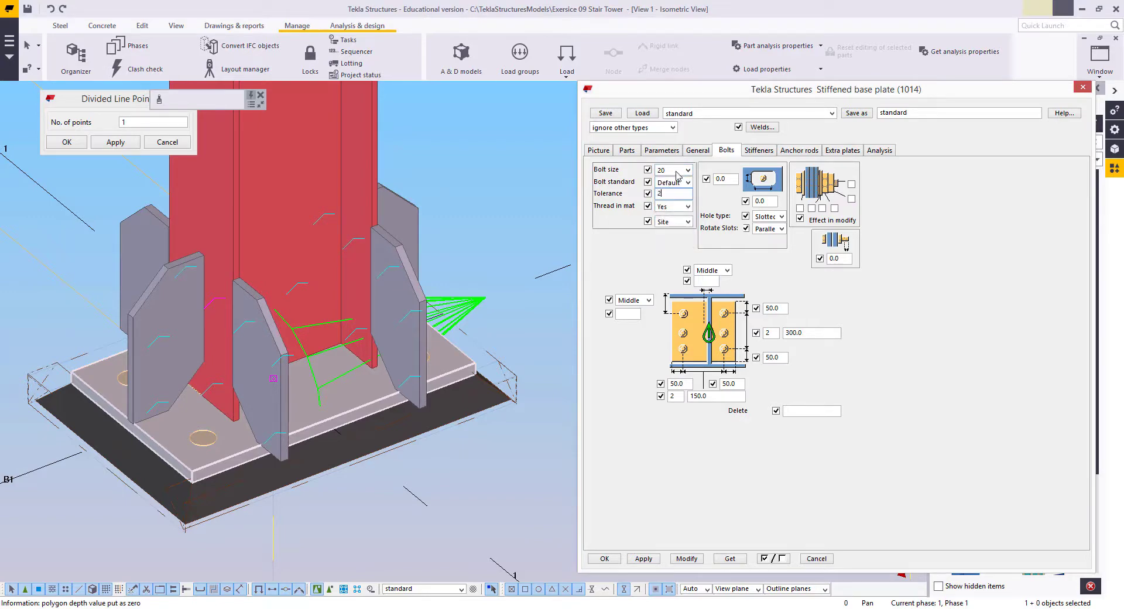
{"action": "left_click", "coordinate": [678, 188]}
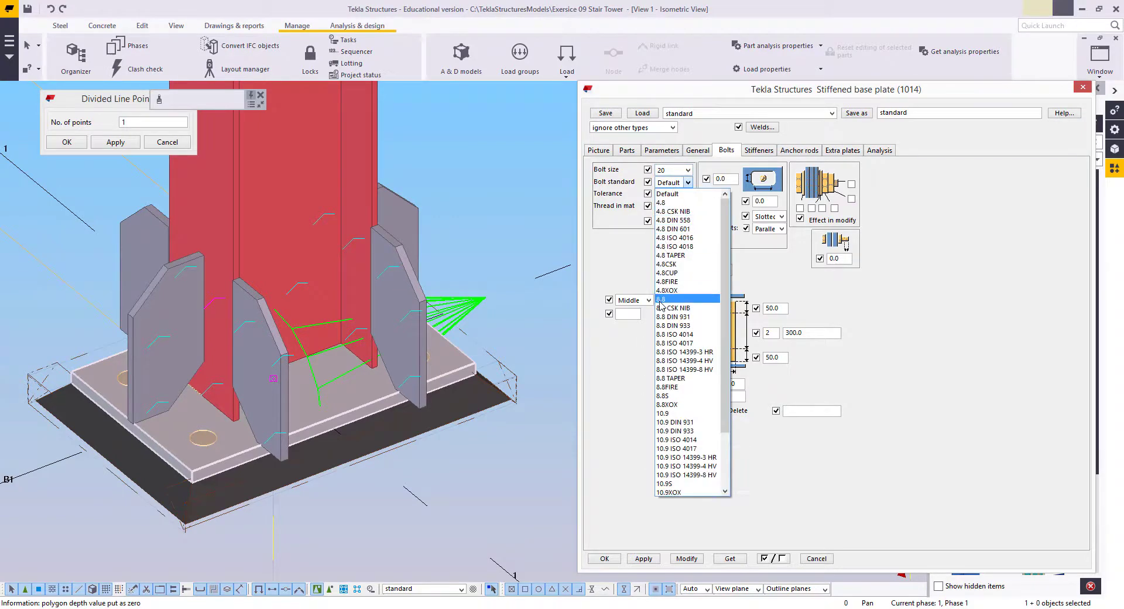
{"action": "left_click", "coordinate": [679, 185]}
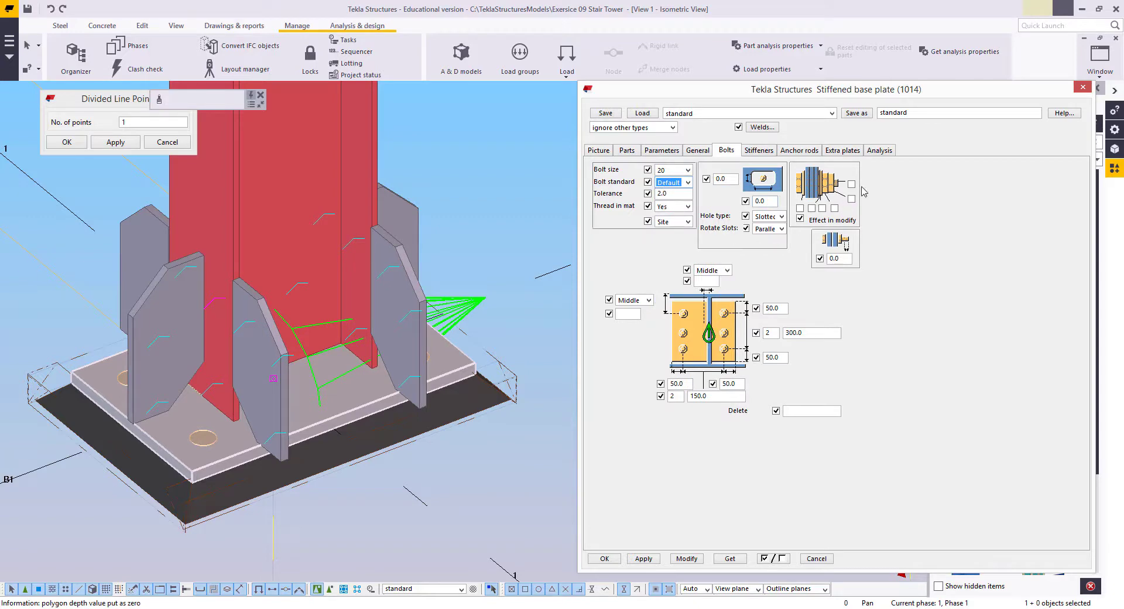
{"action": "left_click", "coordinate": [682, 558]}
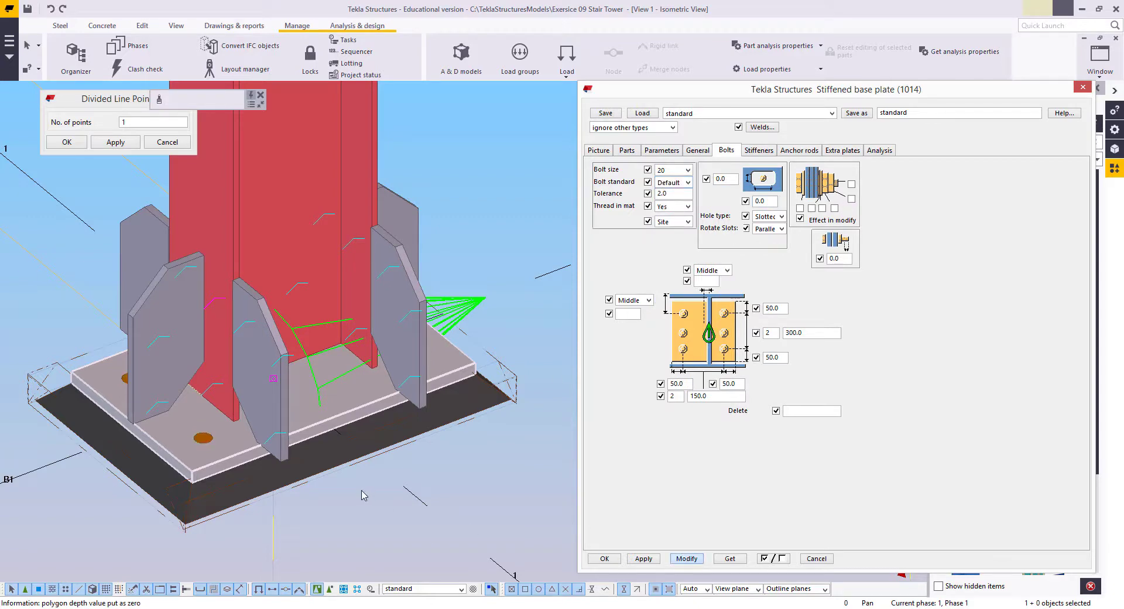
Choose the no-stiffener option for the plates extending from the column's flange edges in the stiffened base plate settings
{"action": "scroll", "coordinate": [445, 490], "scroll_direction": "down", "scroll_amount": 3}
{"action": "scroll", "coordinate": [323, 417], "scroll_direction": "down", "scroll_amount": 1}
{"action": "middle_click_drag", "start_coordinate": [206, 314], "coordinate": [394, 446]}
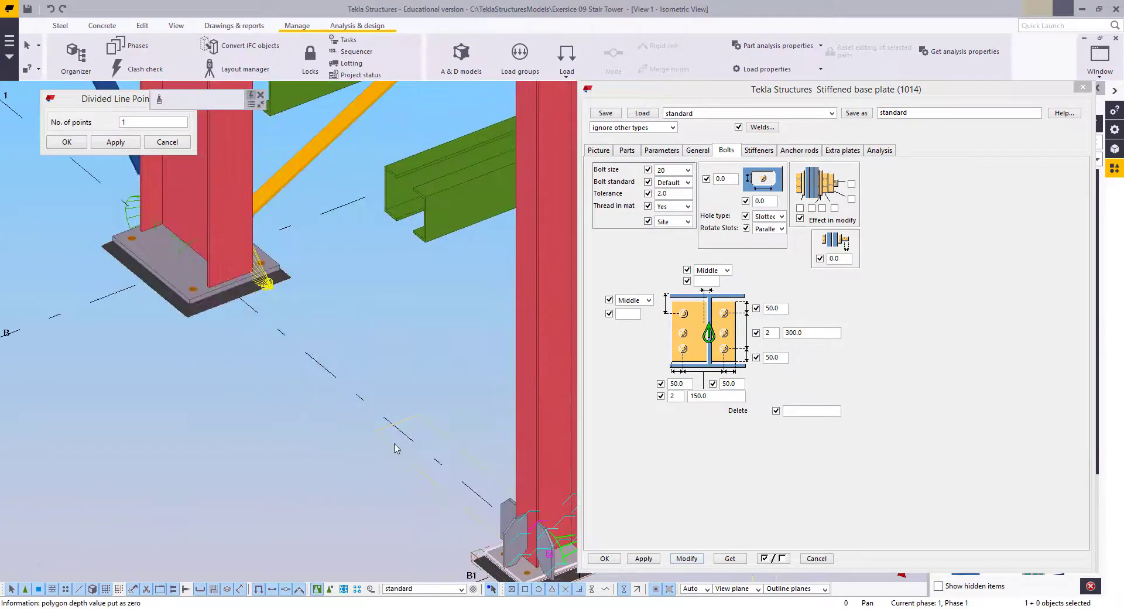
{"action": "scroll", "coordinate": [208, 310], "scroll_direction": "up", "scroll_amount": 3}
{"action": "scroll", "coordinate": [209, 300], "scroll_direction": "down", "scroll_amount": 3}
{"action": "scroll", "coordinate": [249, 443], "scroll_direction": "up", "scroll_amount": 5}
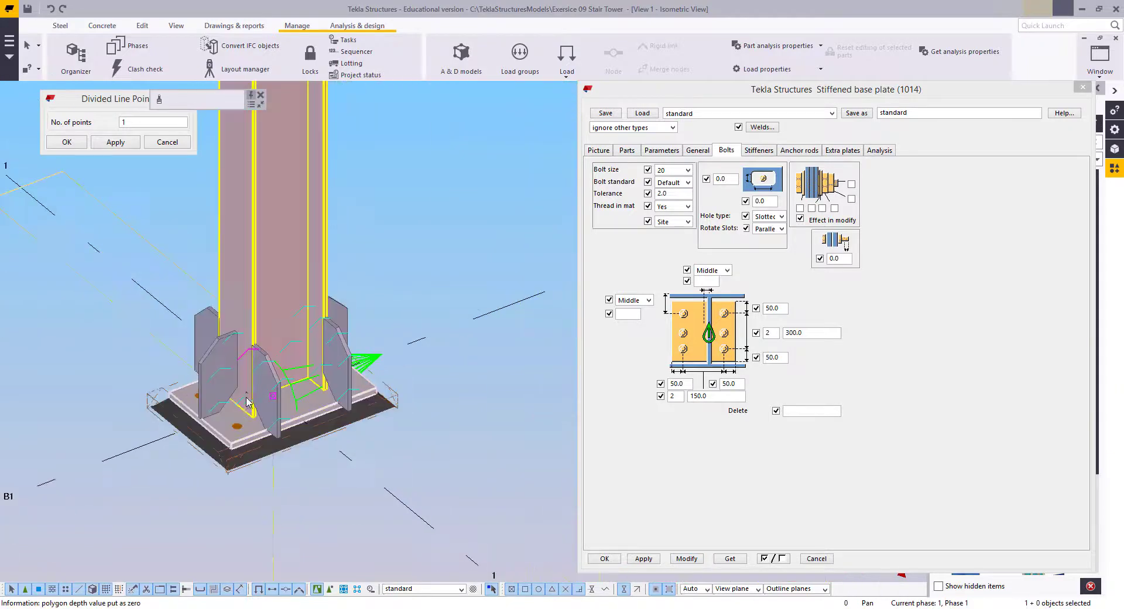
{"action": "left_click", "coordinate": [756, 151]}
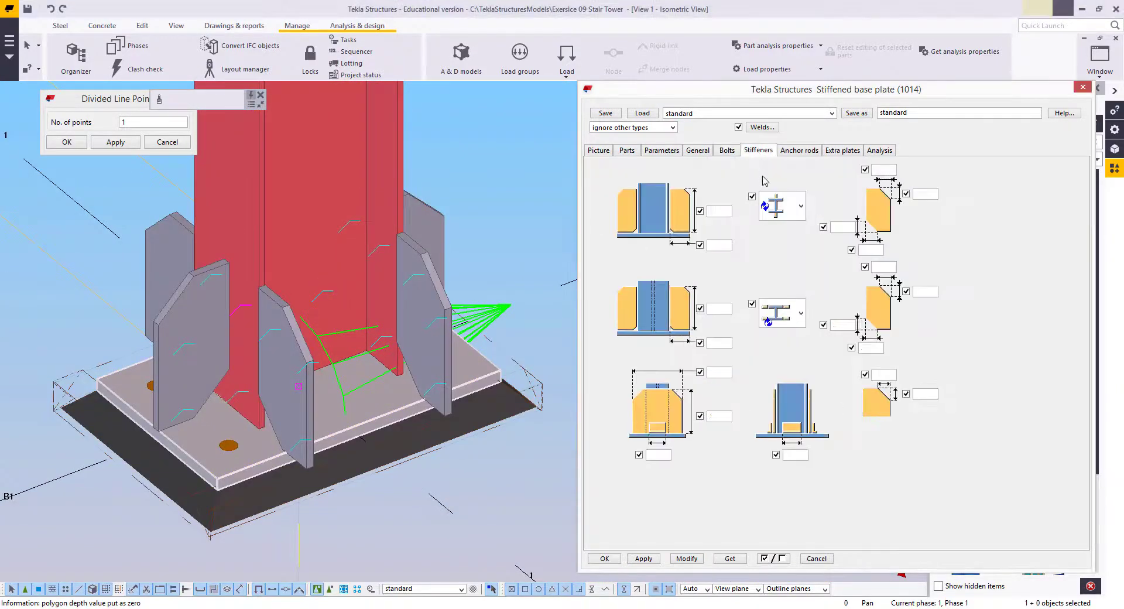
{"action": "left_click", "coordinate": [794, 309]}
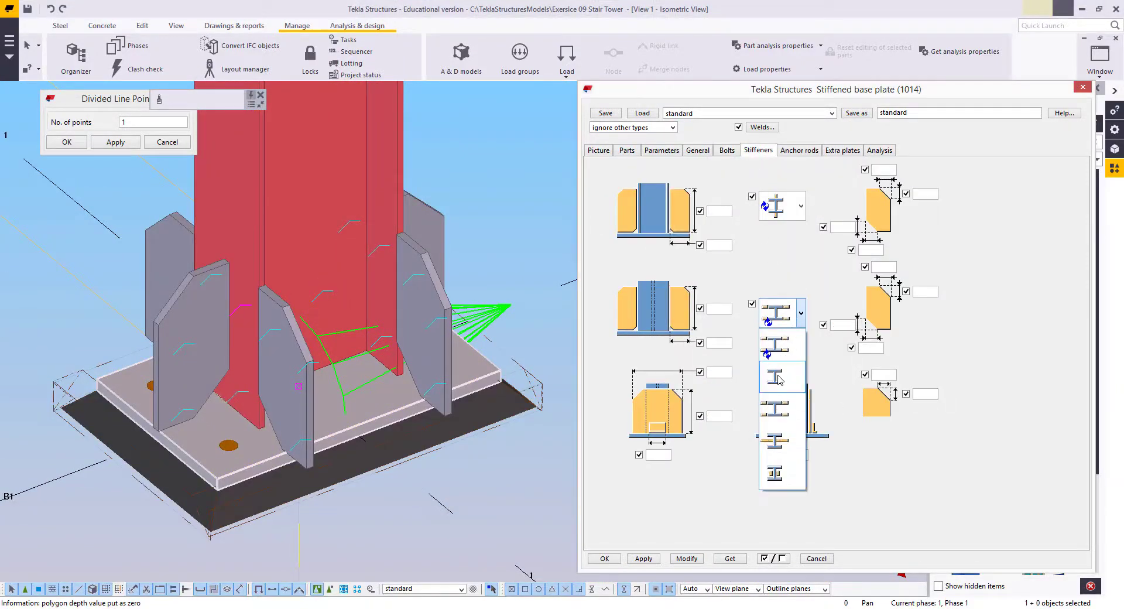
{"action": "left_click", "coordinate": [777, 375]}
Try the paired-plate arrangement for the stiffeners on the column's outer flange faces
{"action": "left_click", "coordinate": [782, 197]}
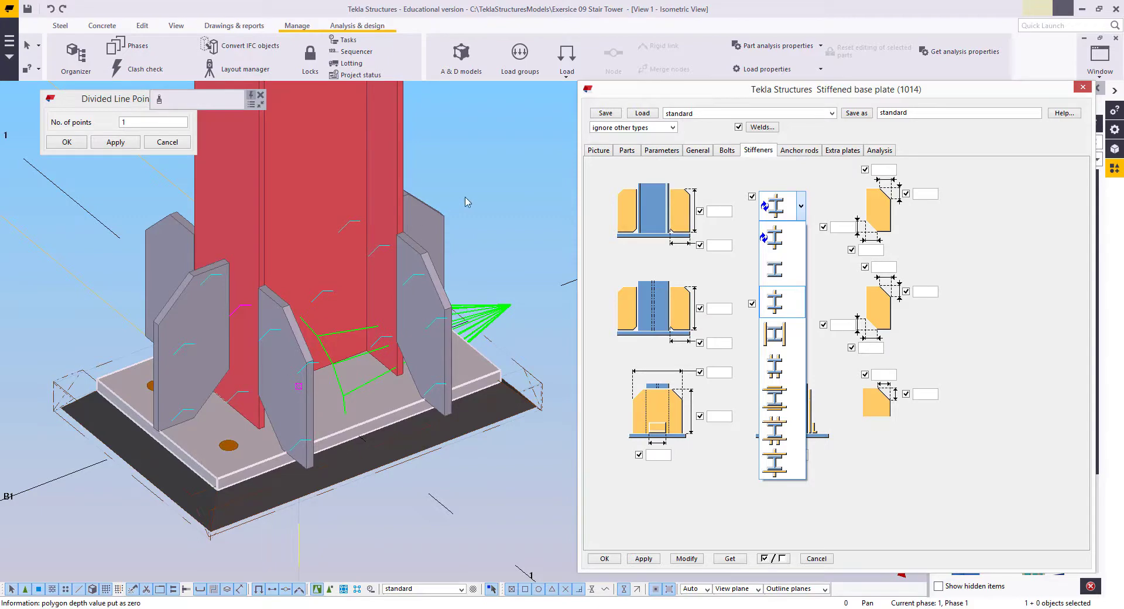
{"action": "left_click", "coordinate": [774, 398]}
{"action": "scroll", "coordinate": [398, 358], "scroll_direction": "down", "scroll_amount": 6}
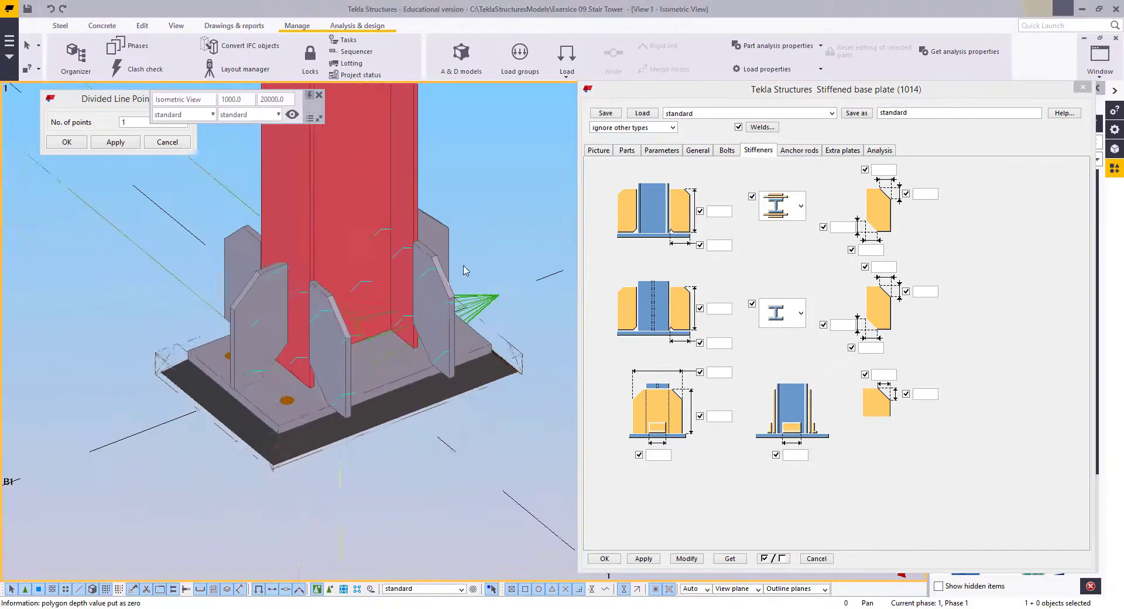
{"action": "scroll", "coordinate": [273, 476], "scroll_direction": "down", "scroll_amount": 5}
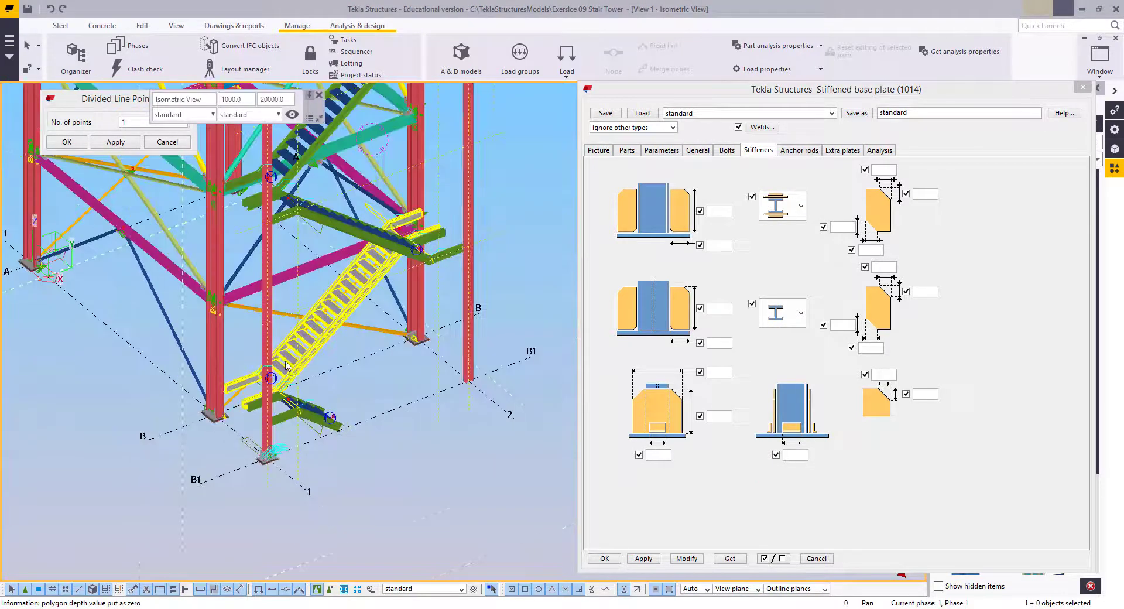
{"action": "scroll", "coordinate": [179, 475], "scroll_direction": "up", "scroll_amount": 6}
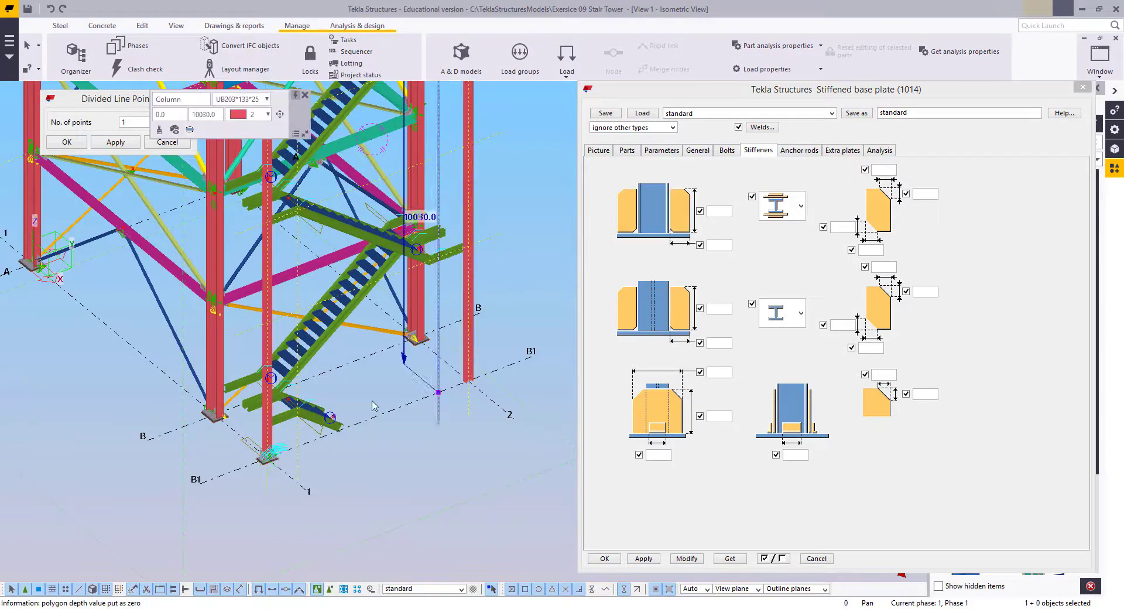
{"action": "scroll", "coordinate": [179, 476], "scroll_direction": "up", "scroll_amount": 6}
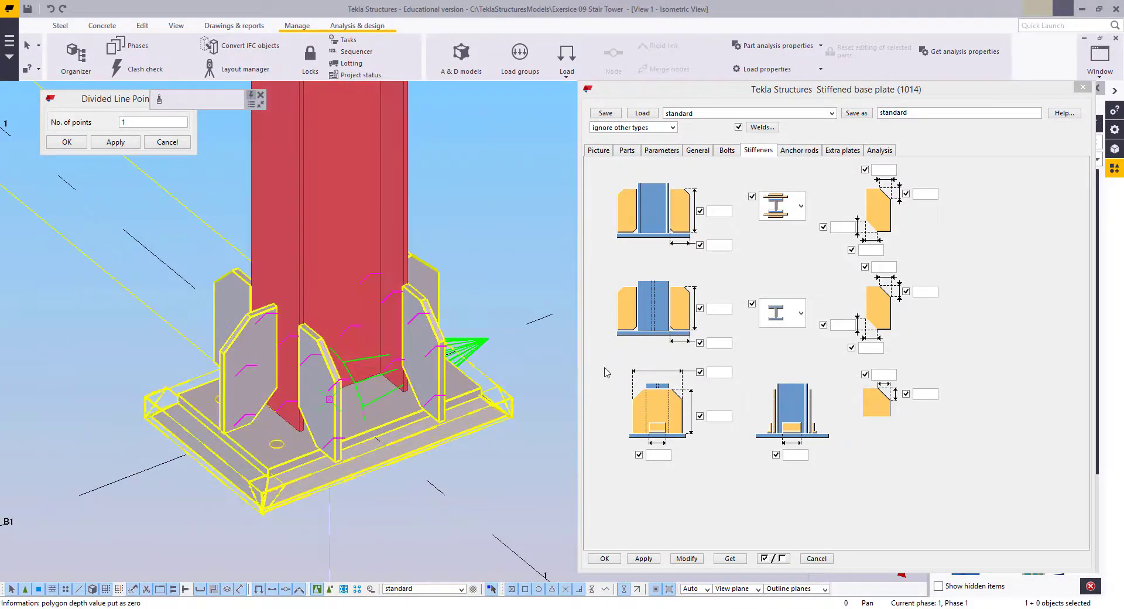
Use one central stiffener per flange, 180 high and 90 wide, with 50 by 160 and 10 by 10 chamfers, and modify the connection
{"action": "left_click", "coordinate": [785, 218]}
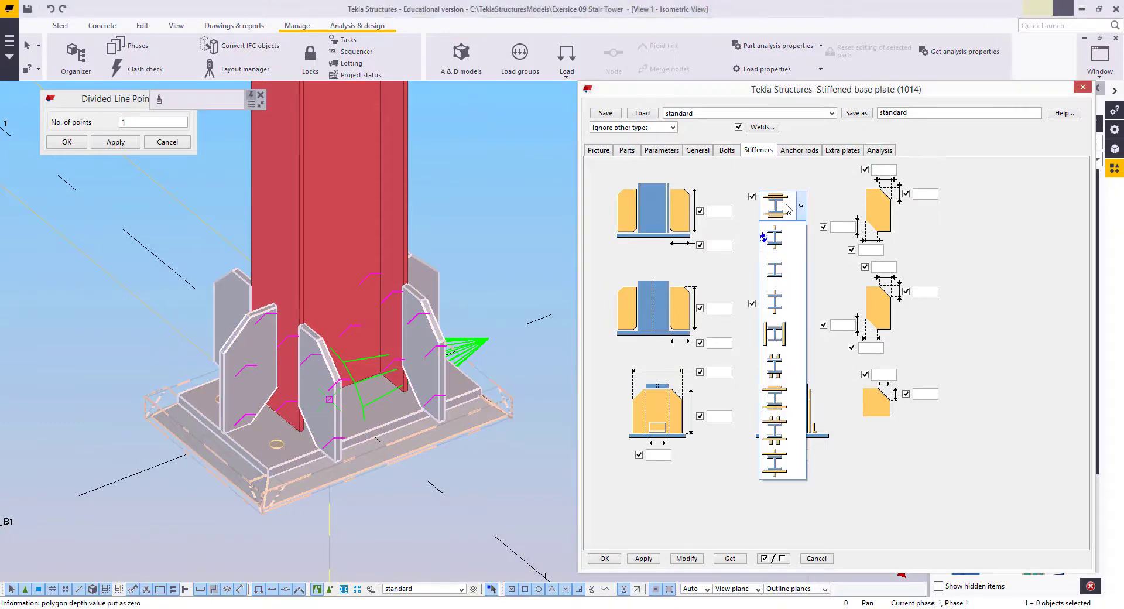
{"action": "left_click", "coordinate": [776, 305]}
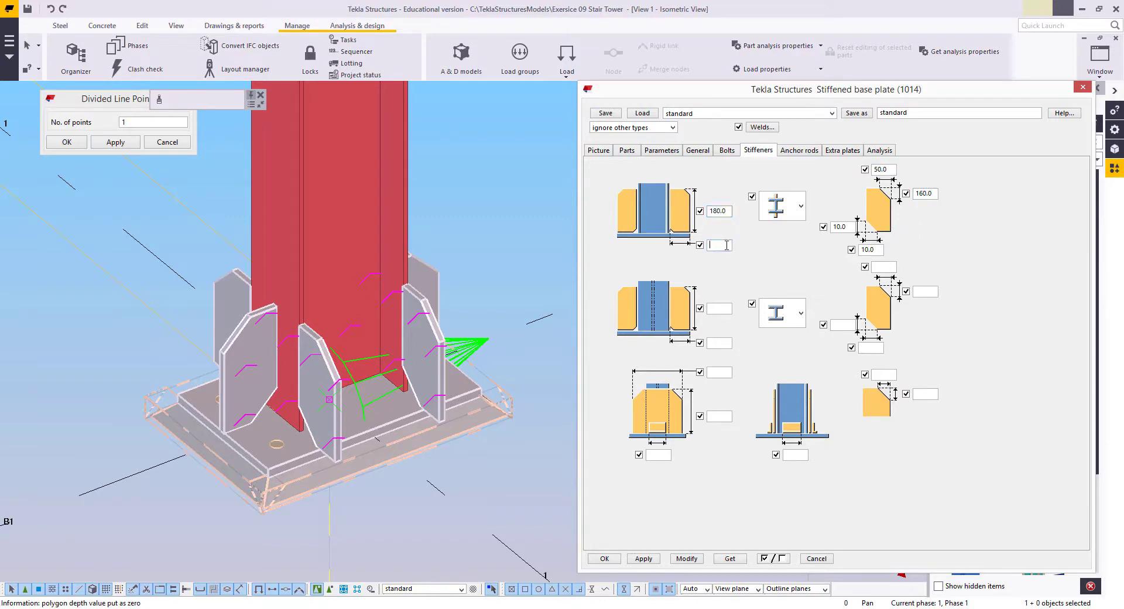
{"action": "left_click", "coordinate": [691, 560]}
{"action": "scroll", "coordinate": [258, 392], "scroll_direction": "up", "scroll_amount": 3}
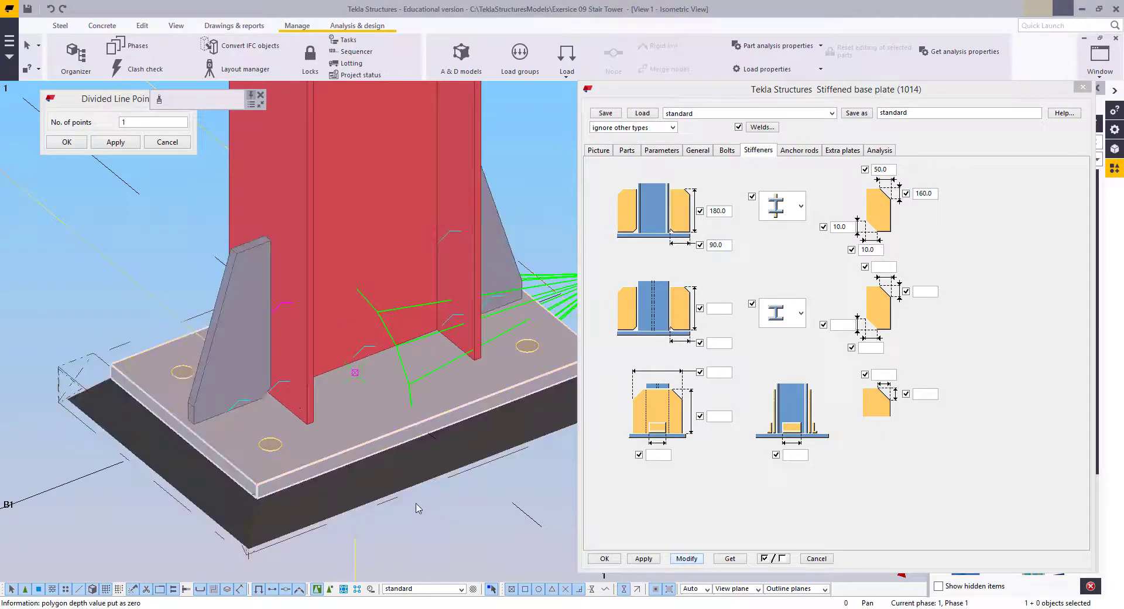
Set the horizontal upper chamfer of the flange stiffeners to 70, modify the base plate connection, and accept its settings
{"action": "left_click", "coordinate": [297, 335]}
{"action": "left_click", "coordinate": [459, 321]}
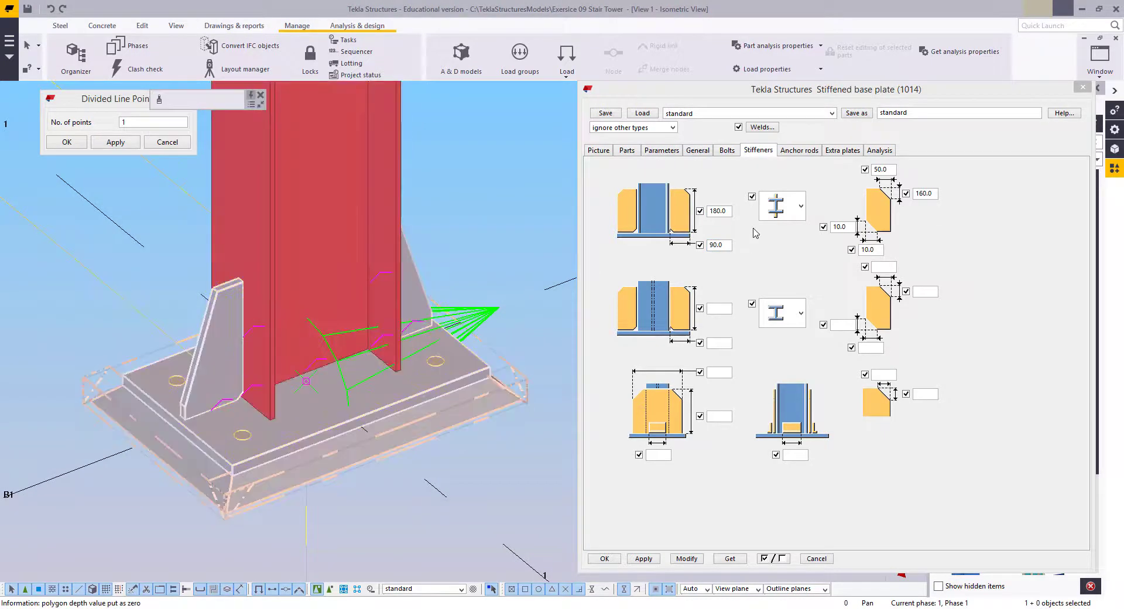
{"action": "double_click", "coordinate": [888, 169]}
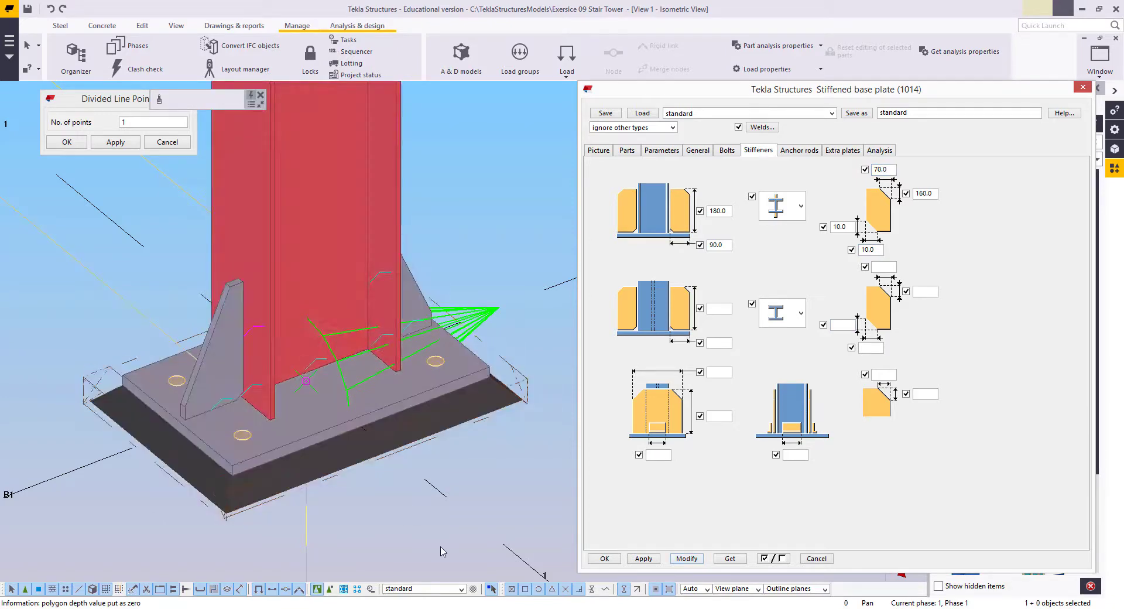
{"action": "scroll", "coordinate": [354, 445], "scroll_direction": "down", "scroll_amount": 2}
{"action": "scroll", "coordinate": [262, 491], "scroll_direction": "down", "scroll_amount": 3}
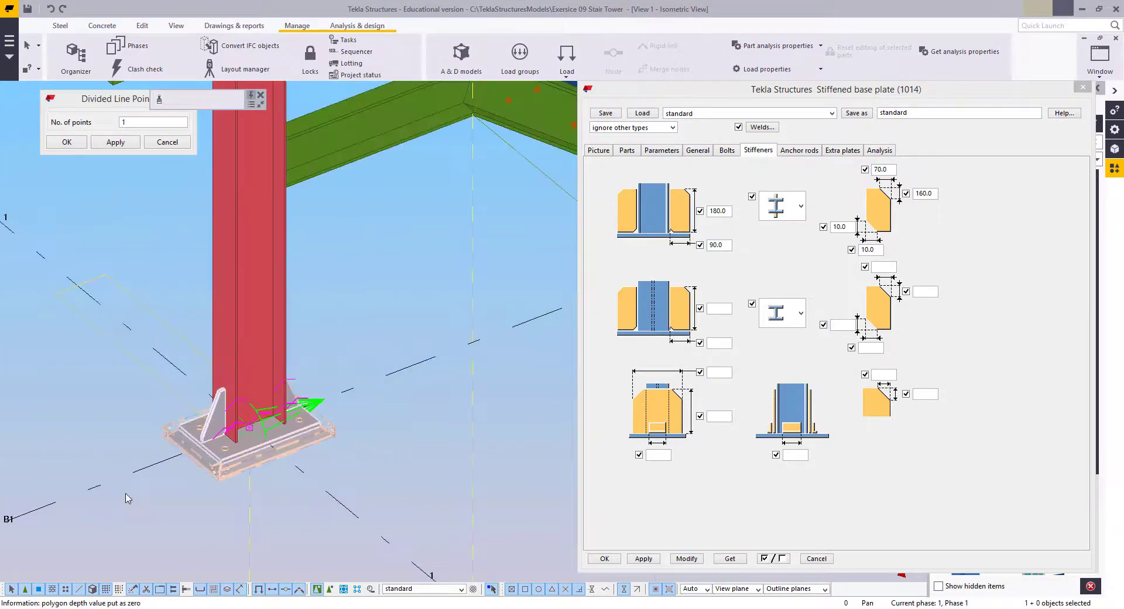
{"action": "left_click", "coordinate": [681, 560]}
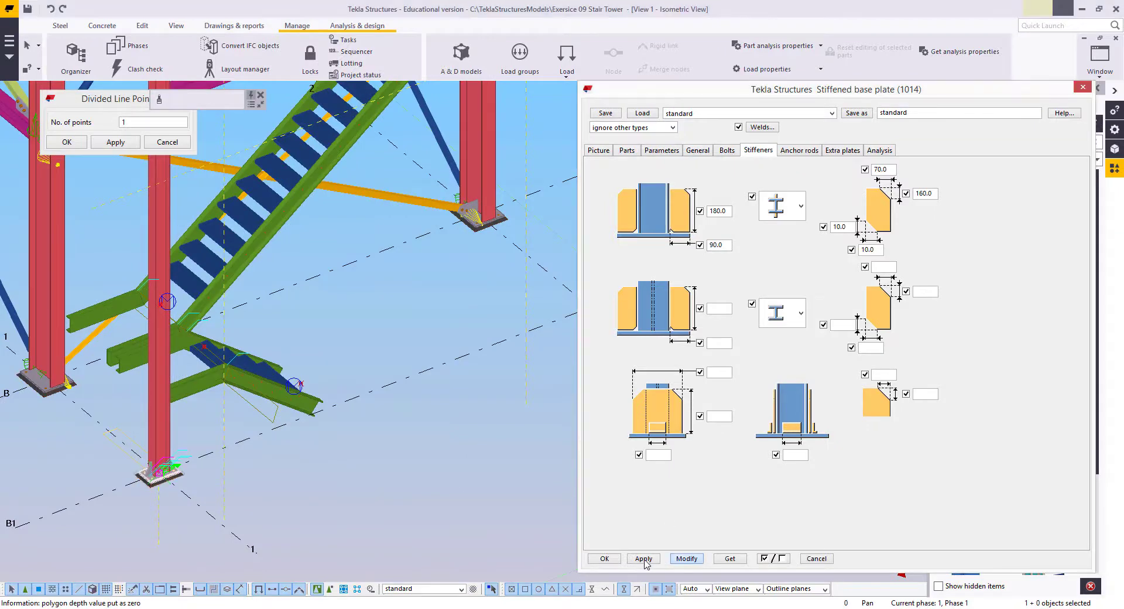
{"action": "left_click", "coordinate": [603, 559]}
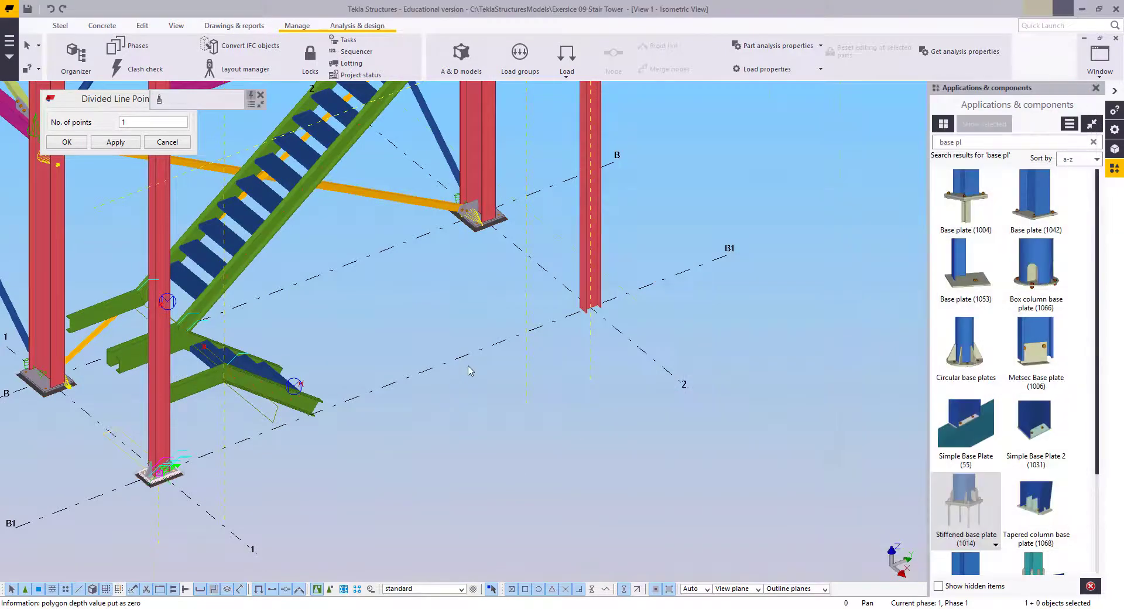
Add the same stiffened base plate (1014) to the foot of the column at grid B1/2 and end the command
{"action": "scroll", "coordinate": [878, 358], "scroll_direction": "up", "scroll_amount": 1}
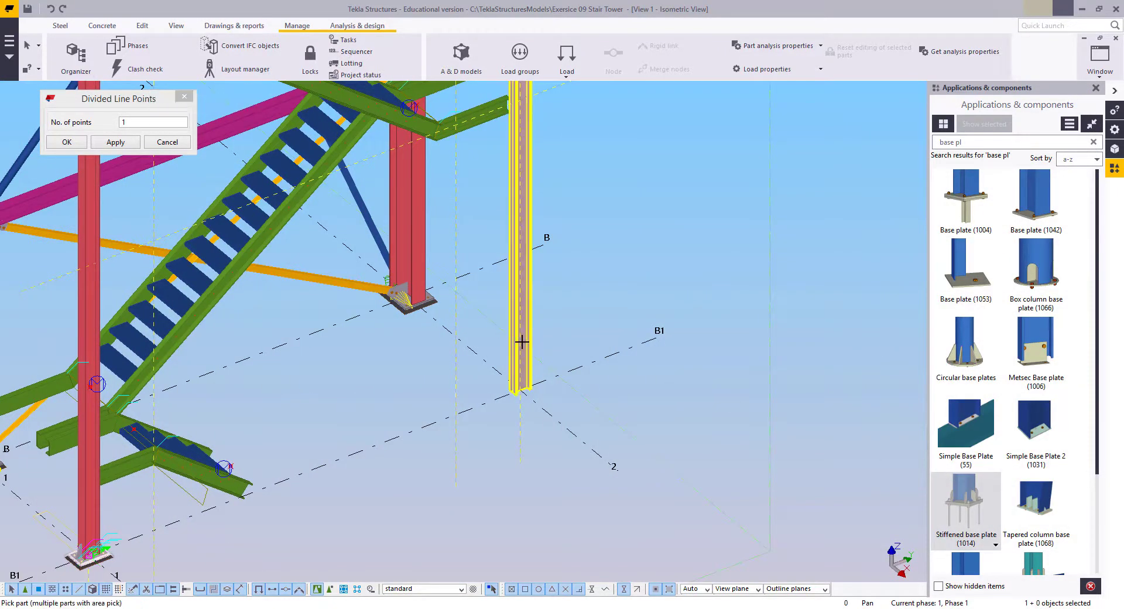
{"action": "left_click", "coordinate": [520, 389]}
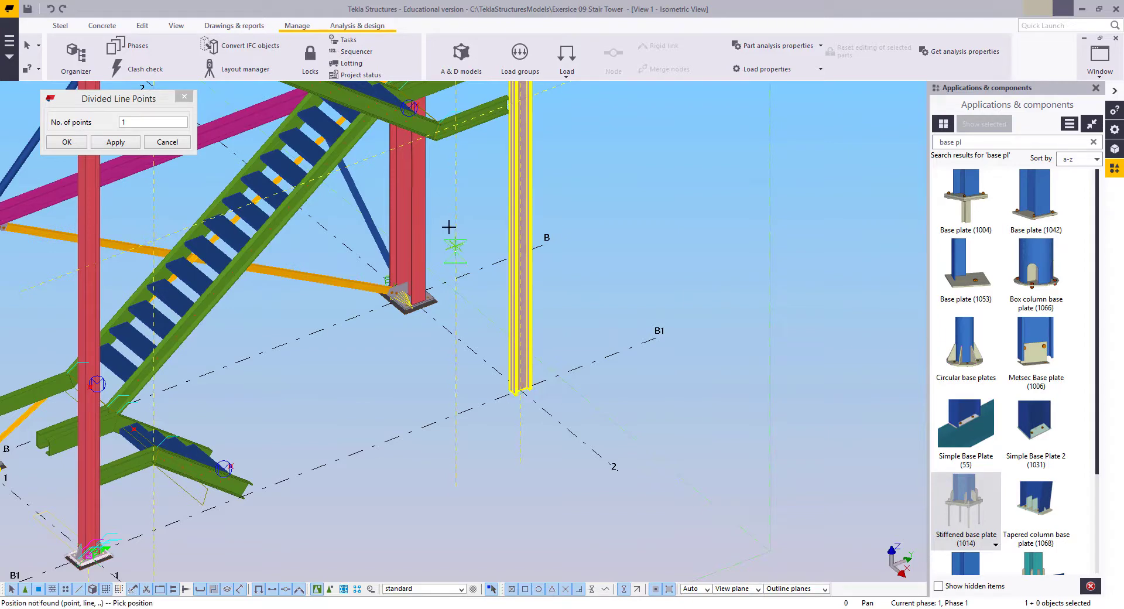
{"action": "left_click", "coordinate": [523, 390]}
{"action": "key", "text": "Escape"}
{"action": "left_click", "coordinate": [481, 295]}
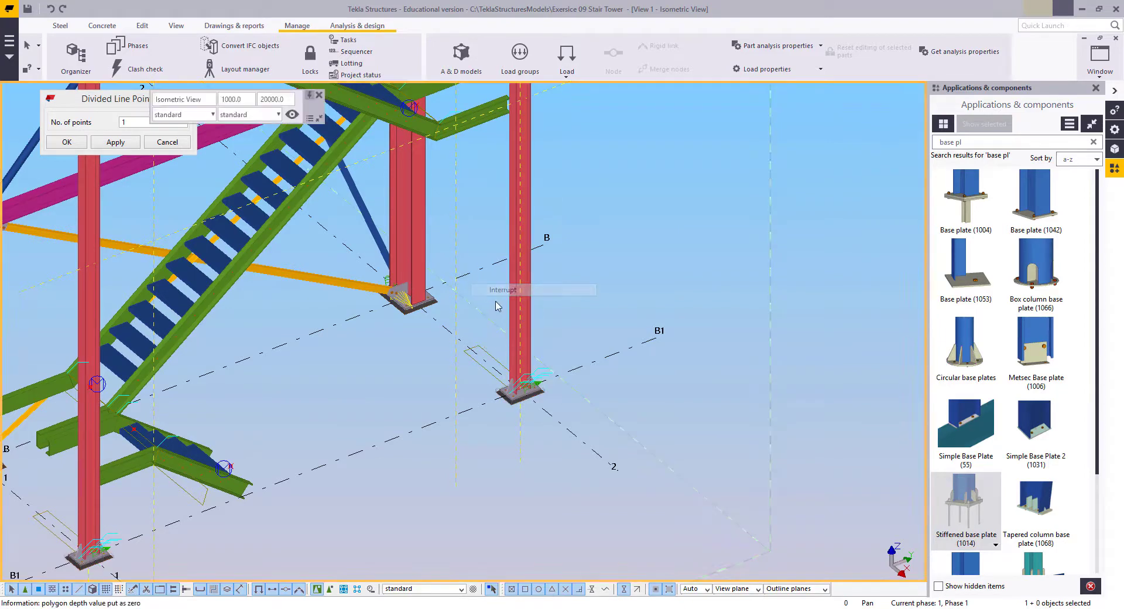
Adopt the properties of the existing UB203*133*25 class 9 beam on grid line 1 as settings for new beams
{"action": "middle_click_drag", "start_coordinate": [345, 402], "coordinate": [571, 438]}
{"action": "right_click", "coordinate": [428, 356]}
{"action": "left_click", "coordinate": [459, 425]}
{"action": "scroll", "coordinate": [405, 391], "scroll_direction": "down", "scroll_amount": 3}
{"action": "middle_click_drag", "start_coordinate": [457, 469], "coordinate": [343, 362], "text": "ctrl"}
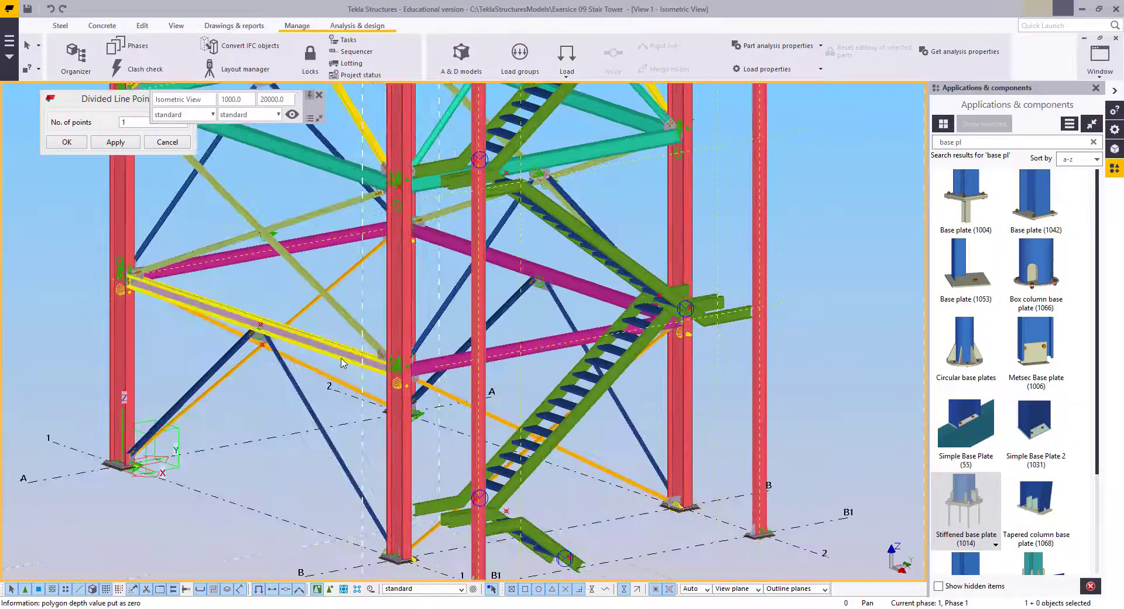
{"action": "left_click", "coordinate": [343, 362]}
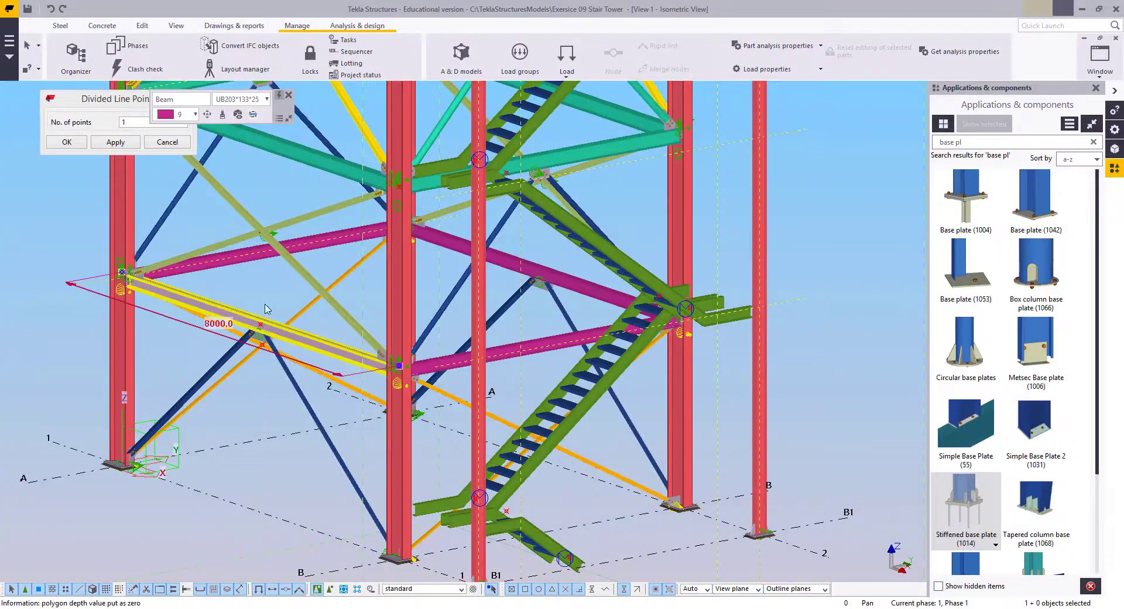
{"action": "double_click", "coordinate": [298, 333]}
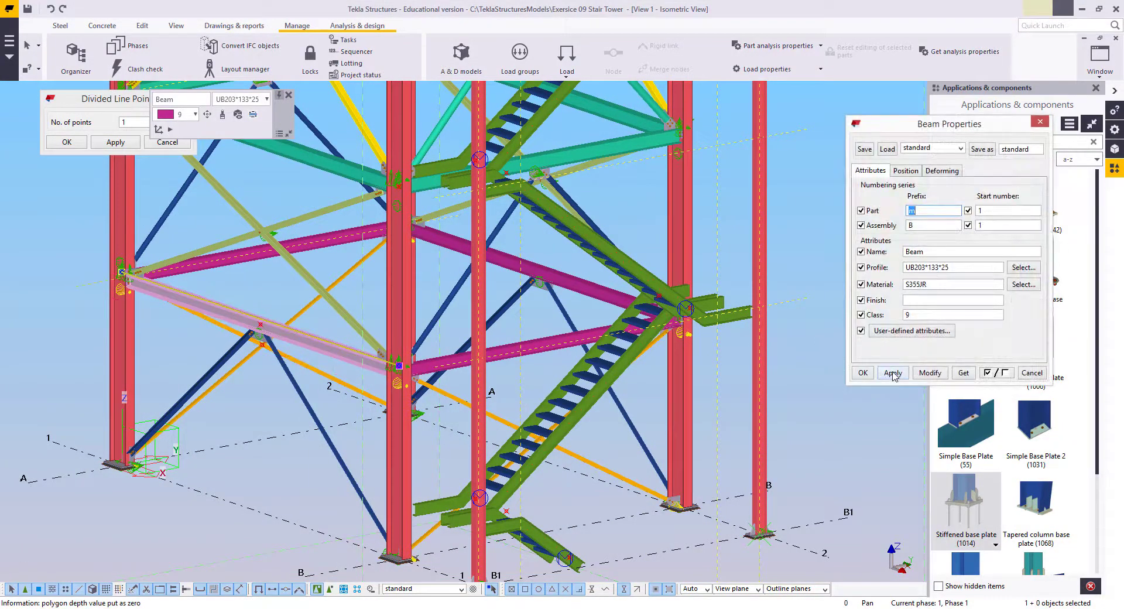
{"action": "left_click", "coordinate": [862, 375]}
{"action": "left_click", "coordinate": [828, 393]}
Create a steel beam from the top of the column at grid B/2 to the top of the column at B1/2
{"action": "scroll", "coordinate": [767, 380], "scroll_direction": "down", "scroll_amount": 2}
{"action": "middle_click_drag", "start_coordinate": [767, 381], "coordinate": [633, 472], "text": "ctrl"}
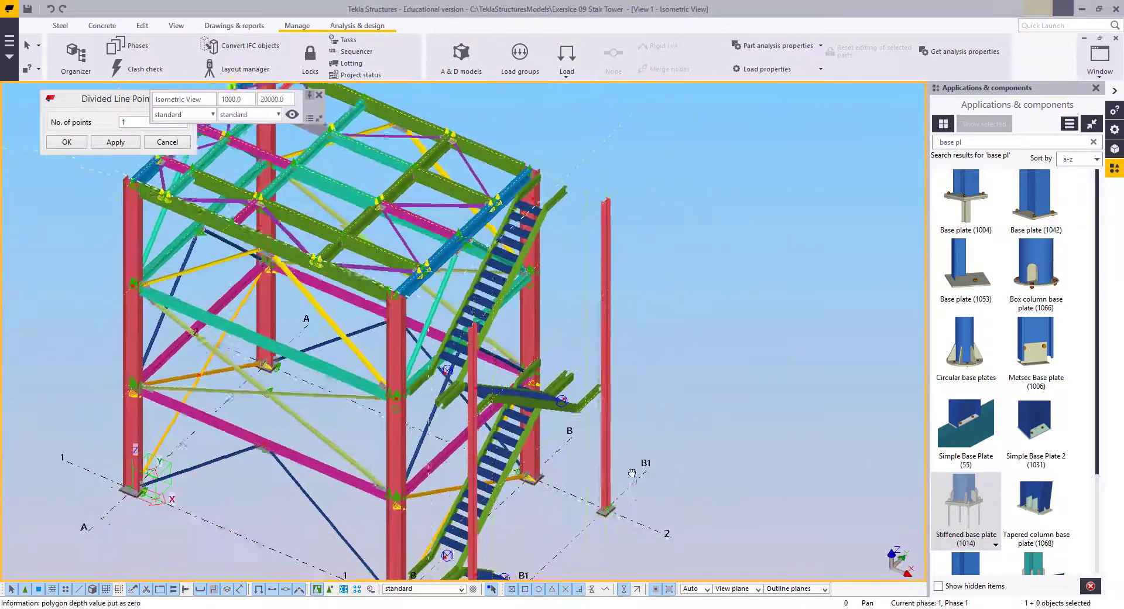
{"action": "scroll", "coordinate": [565, 240], "scroll_direction": "up", "scroll_amount": 2}
{"action": "middle_click_drag", "start_coordinate": [550, 233], "coordinate": [630, 273]}
{"action": "scroll", "coordinate": [682, 171], "scroll_direction": "up", "scroll_amount": 2}
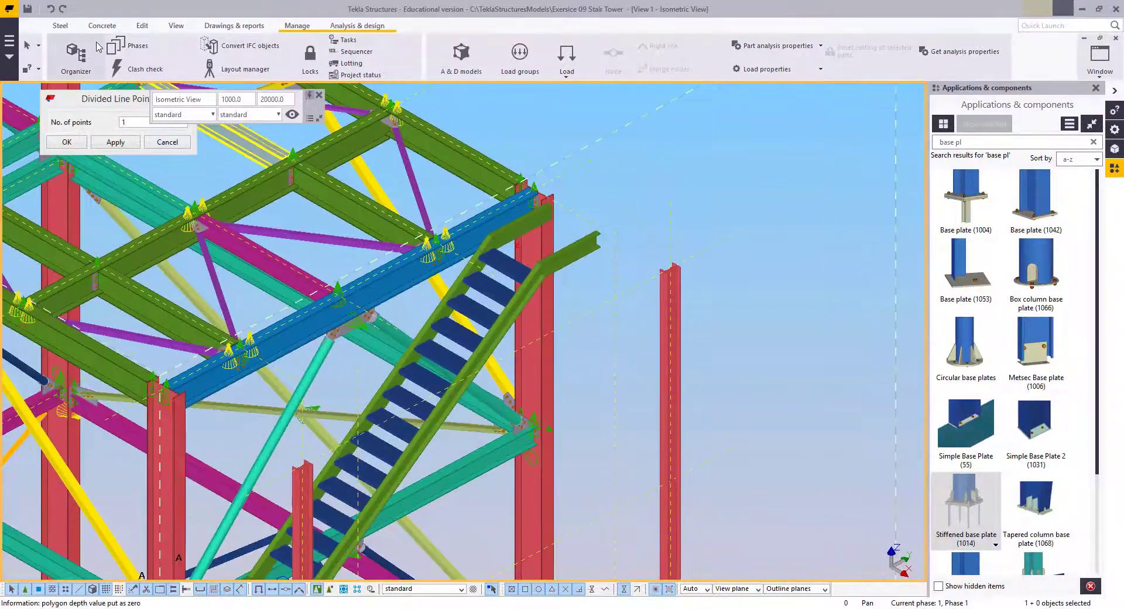
{"action": "scroll", "coordinate": [81, 57], "scroll_direction": "up", "scroll_amount": 5}
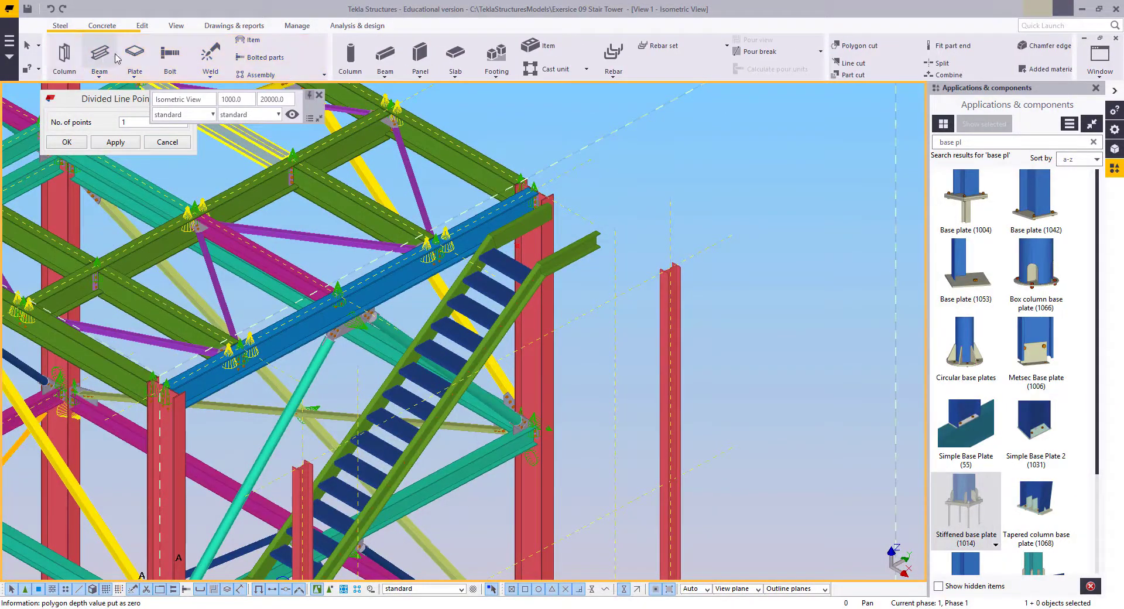
{"action": "left_click", "coordinate": [99, 54]}
{"action": "left_click", "coordinate": [536, 192]}
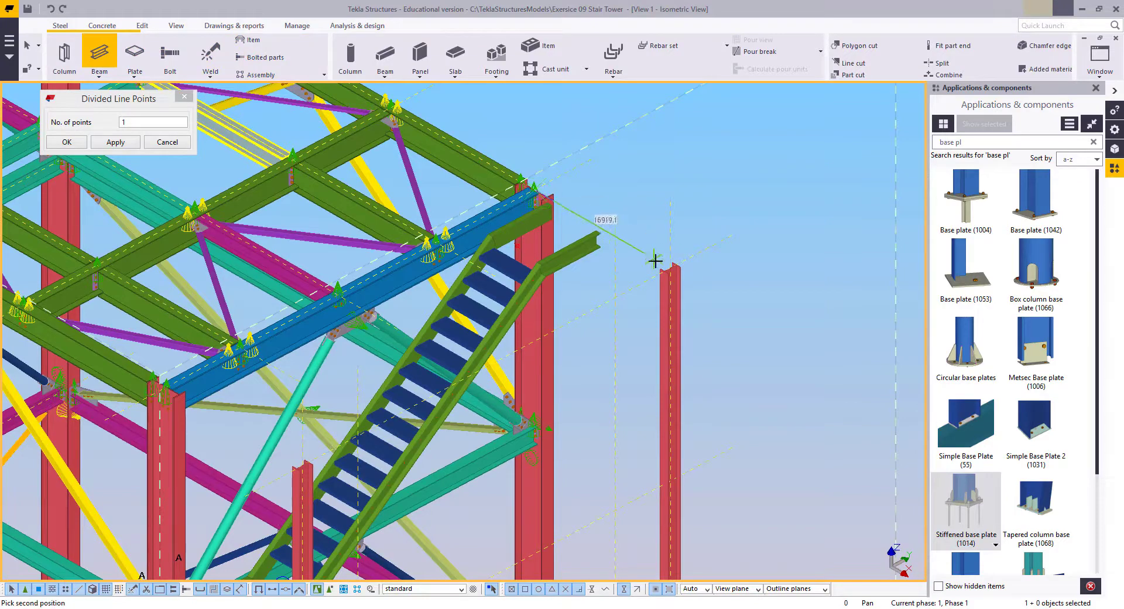
{"action": "left_click", "coordinate": [670, 267]}
{"action": "key", "text": "Escape"}
Find End plate (144) and connect the new top beam to the column at B/2 with it, ending the command
{"action": "scroll", "coordinate": [635, 179], "scroll_direction": "up", "scroll_amount": 6}
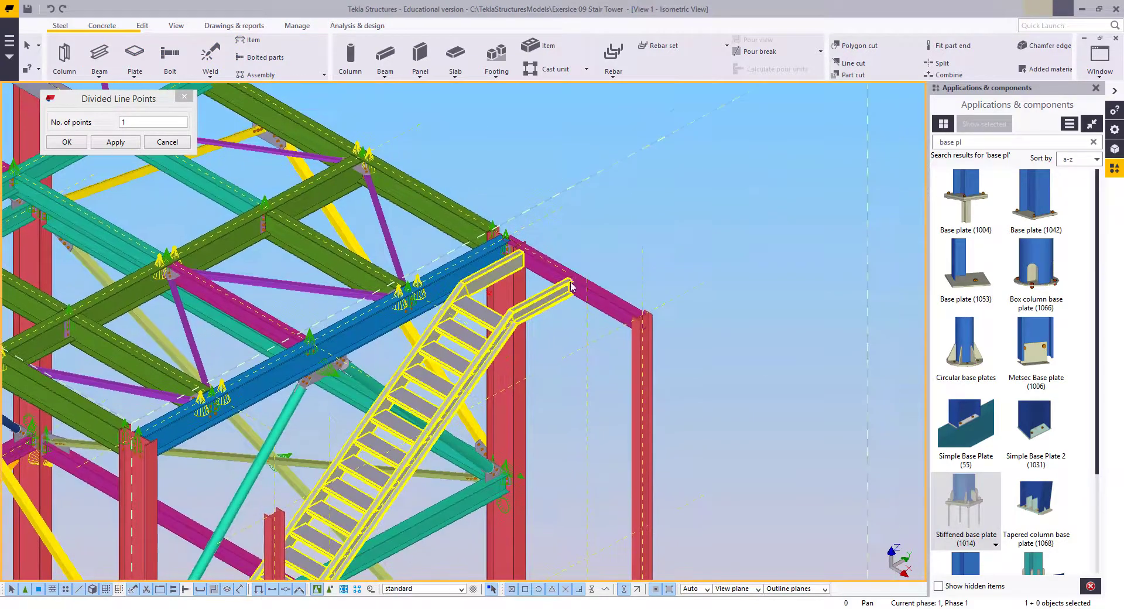
{"action": "left_click", "coordinate": [957, 143]}
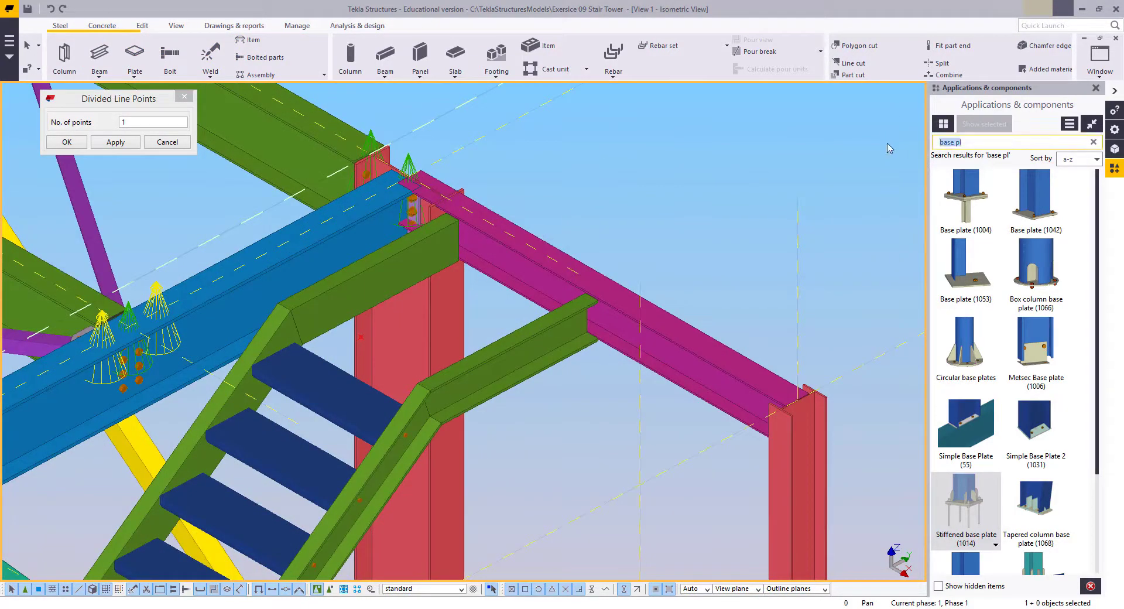
{"action": "type", "text": "144"}
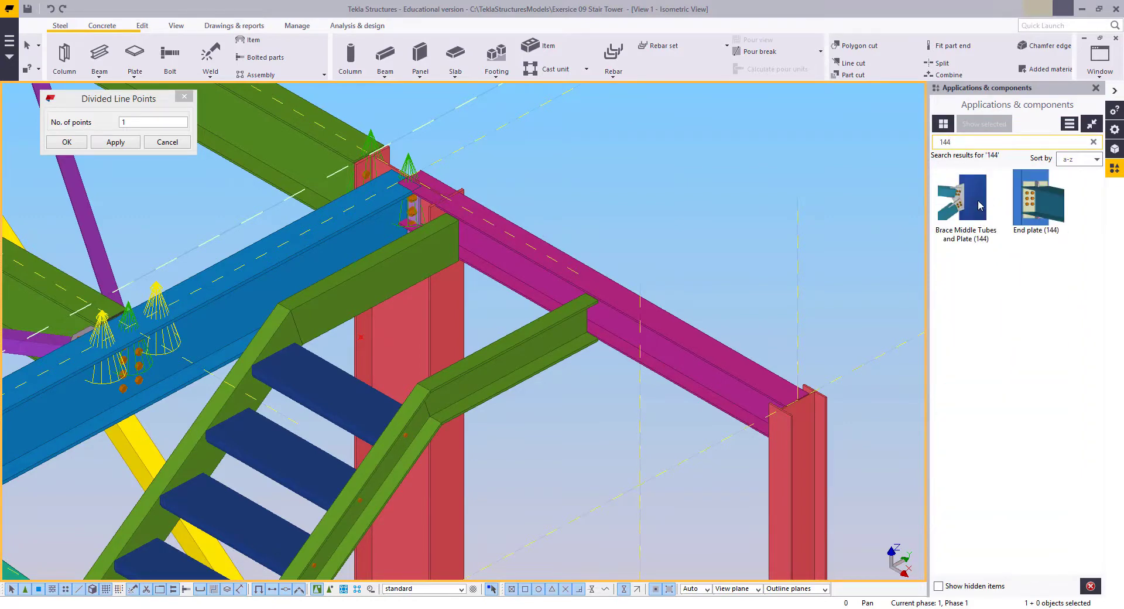
{"action": "left_click", "coordinate": [1045, 200]}
{"action": "middle_click_drag", "start_coordinate": [434, 291], "coordinate": [476, 359]}
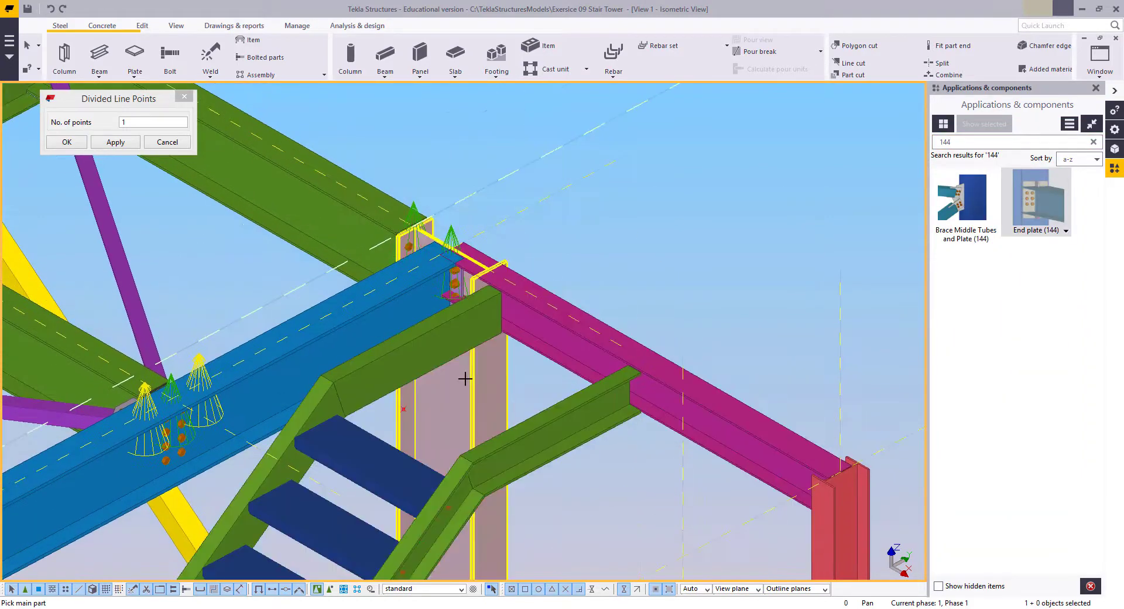
{"action": "left_click", "coordinate": [475, 383]}
{"action": "left_click", "coordinate": [532, 321]}
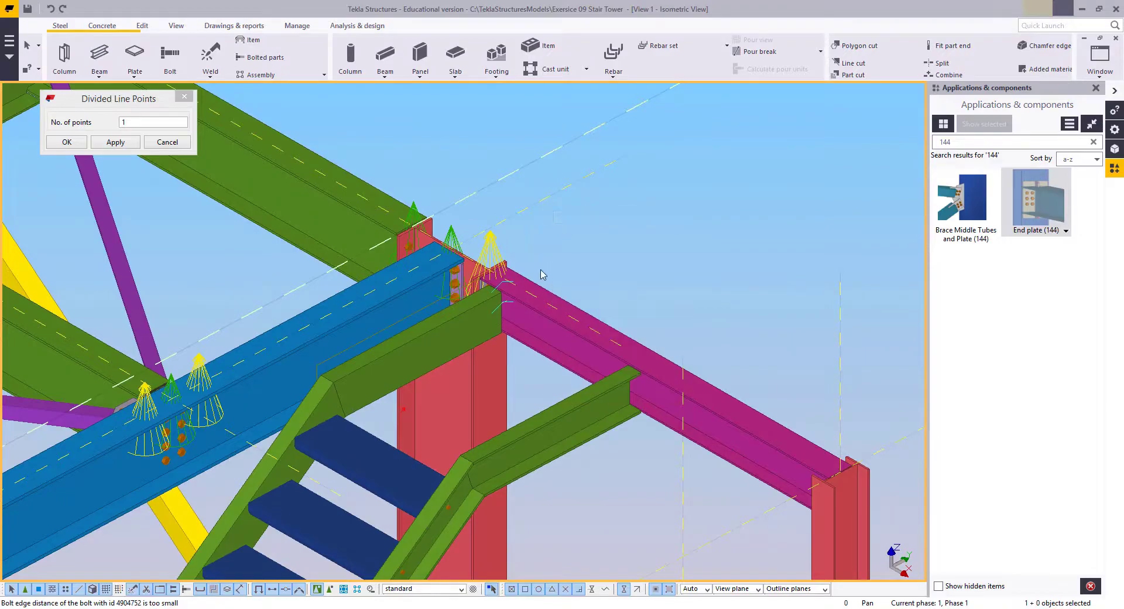
{"action": "middle_click_drag", "start_coordinate": [559, 275], "coordinate": [423, 166], "text": "ctrl"}
{"action": "right_click", "coordinate": [424, 166]}
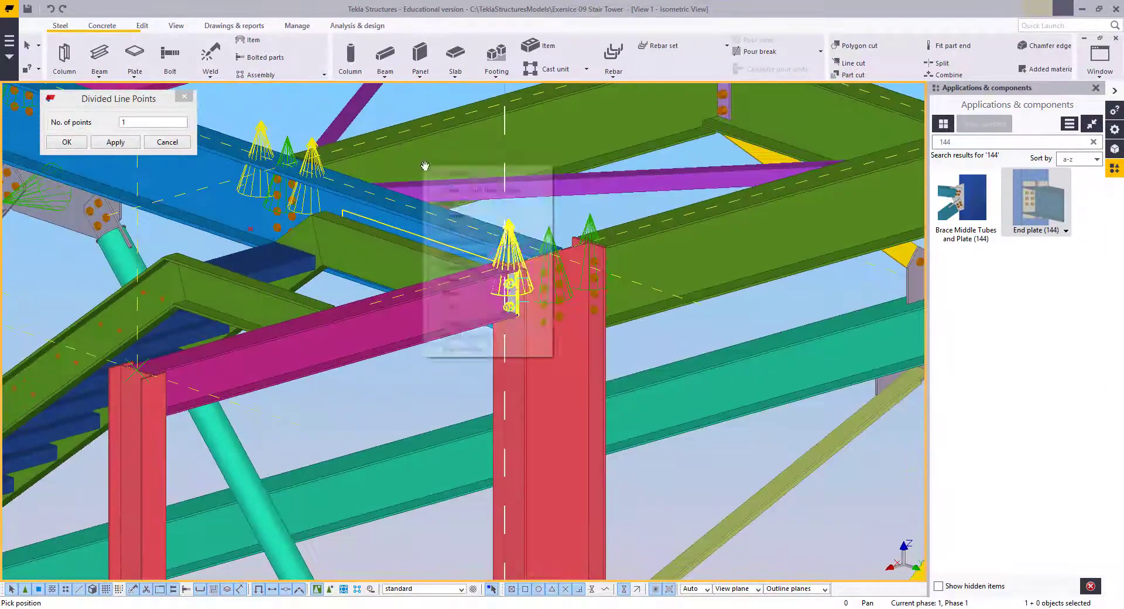
{"action": "left_click", "coordinate": [453, 173]}
Open the existing End plate (144) on the lower UB203*133*25 beam and apply its settings as current
{"action": "scroll", "coordinate": [515, 310], "scroll_direction": "down", "scroll_amount": 4}
{"action": "middle_click_drag", "start_coordinate": [504, 328], "coordinate": [565, 99]}
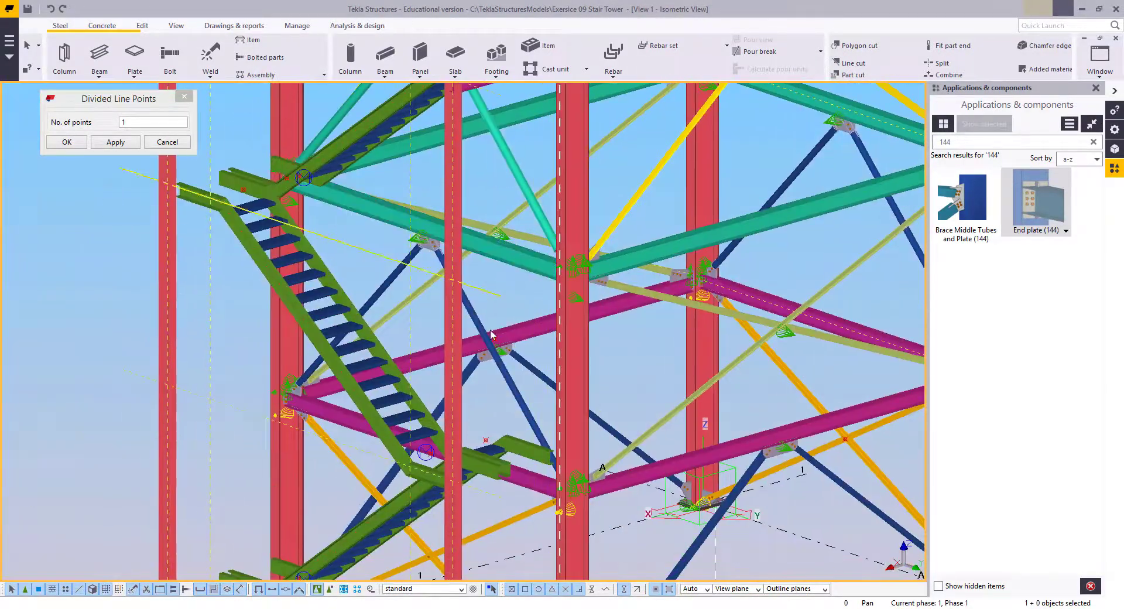
{"action": "scroll", "coordinate": [597, 496], "scroll_direction": "up", "scroll_amount": 2}
{"action": "scroll", "coordinate": [593, 502], "scroll_direction": "up", "scroll_amount": 2}
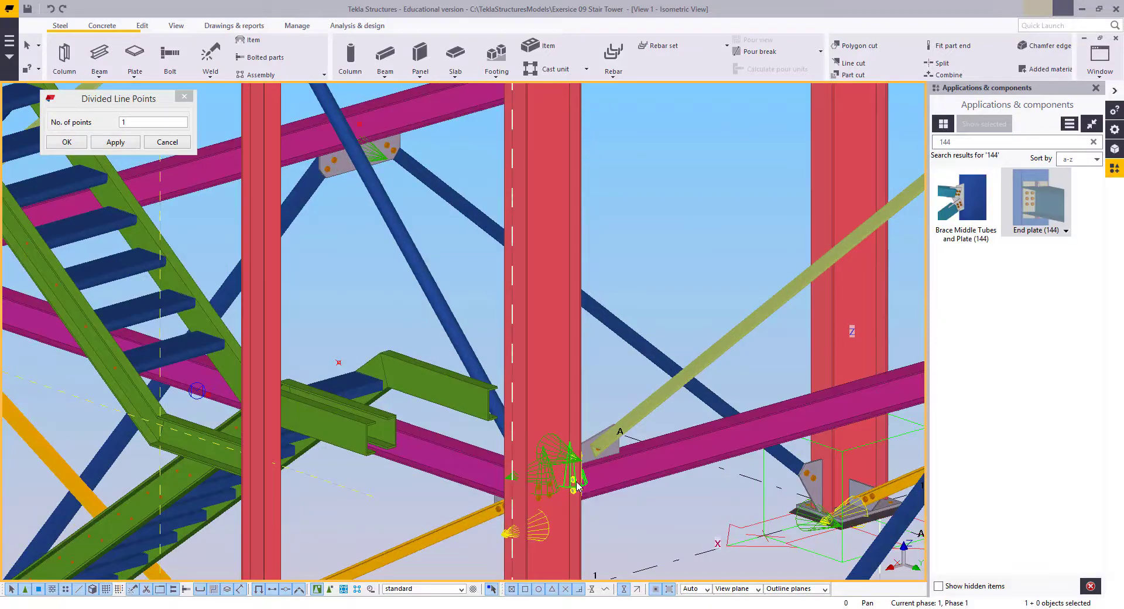
{"action": "double_click", "coordinate": [549, 473]}
{"action": "middle_click_drag", "start_coordinate": [549, 473], "coordinate": [376, 373], "text": "ctrl"}
{"action": "scroll", "coordinate": [104, 433], "scroll_direction": "up", "scroll_amount": 6}
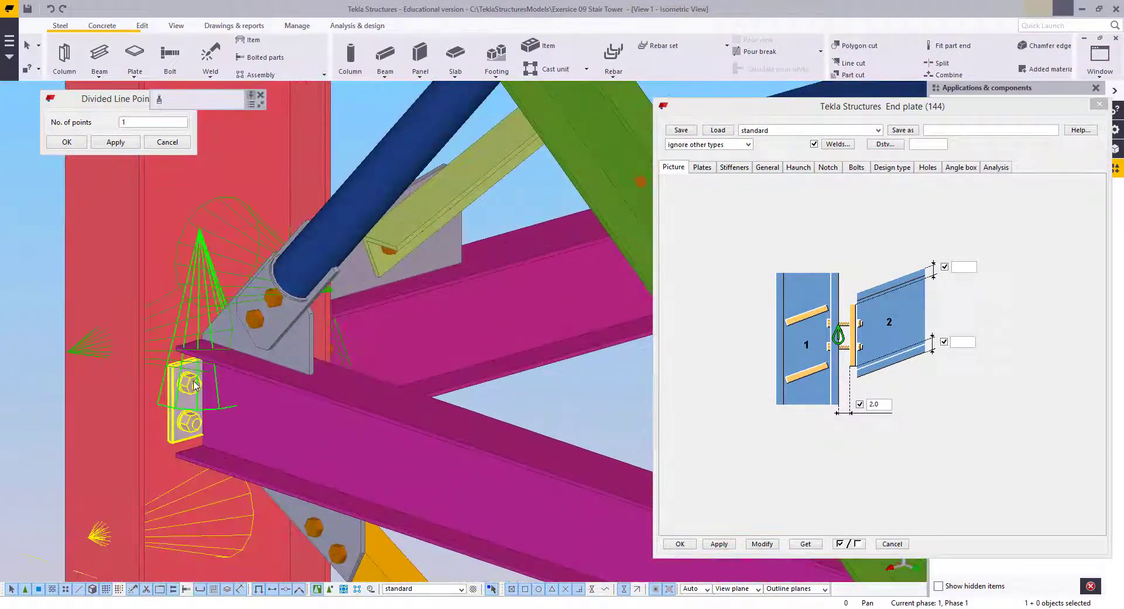
{"action": "left_click", "coordinate": [718, 543]}
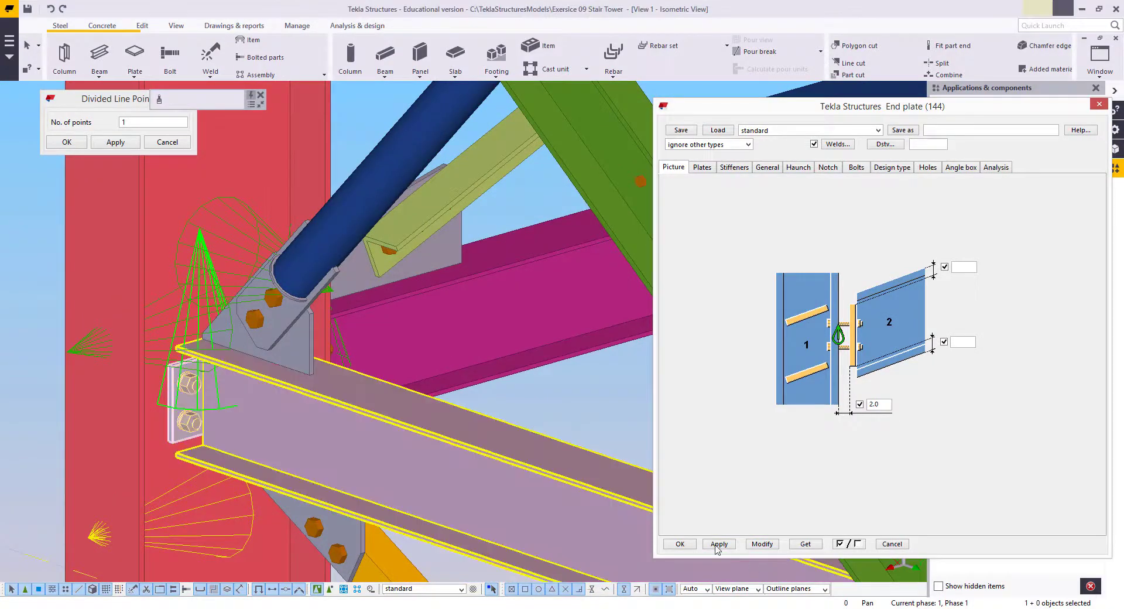
Modify the new end plate at the top of column B/2 with the settings taken from the existing connection
{"action": "scroll", "coordinate": [309, 449], "scroll_direction": "down", "scroll_amount": 4}
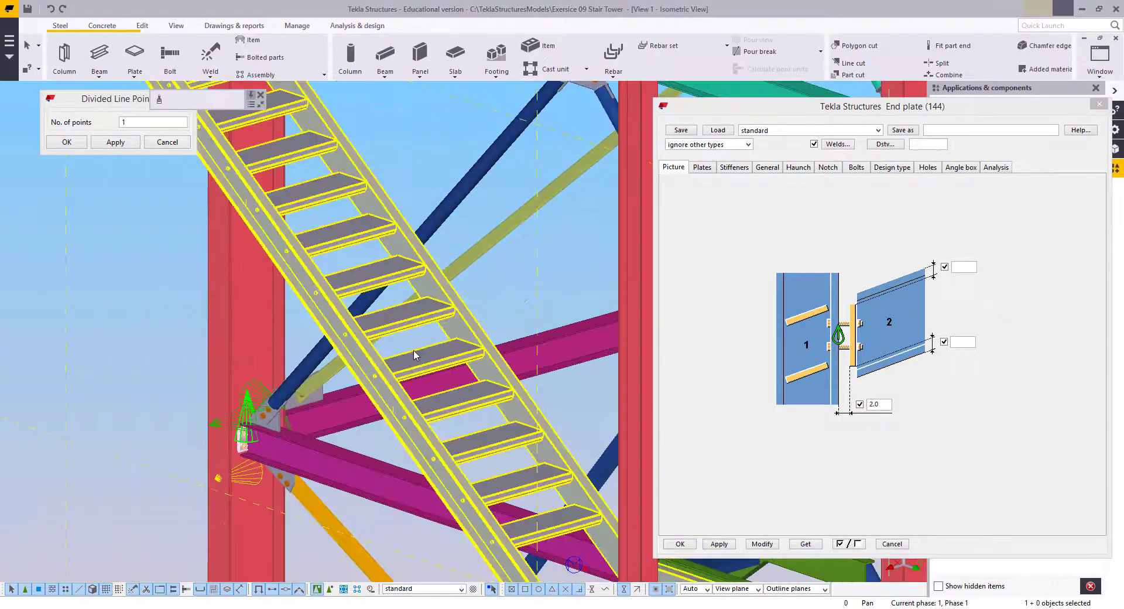
{"action": "middle_click_drag", "start_coordinate": [527, 298], "coordinate": [311, 576]}
{"action": "scroll", "coordinate": [351, 431], "scroll_direction": "down", "scroll_amount": 1}
{"action": "middle_click_drag", "start_coordinate": [551, 141], "coordinate": [502, 271]}
{"action": "scroll", "coordinate": [497, 266], "scroll_direction": "up", "scroll_amount": 3}
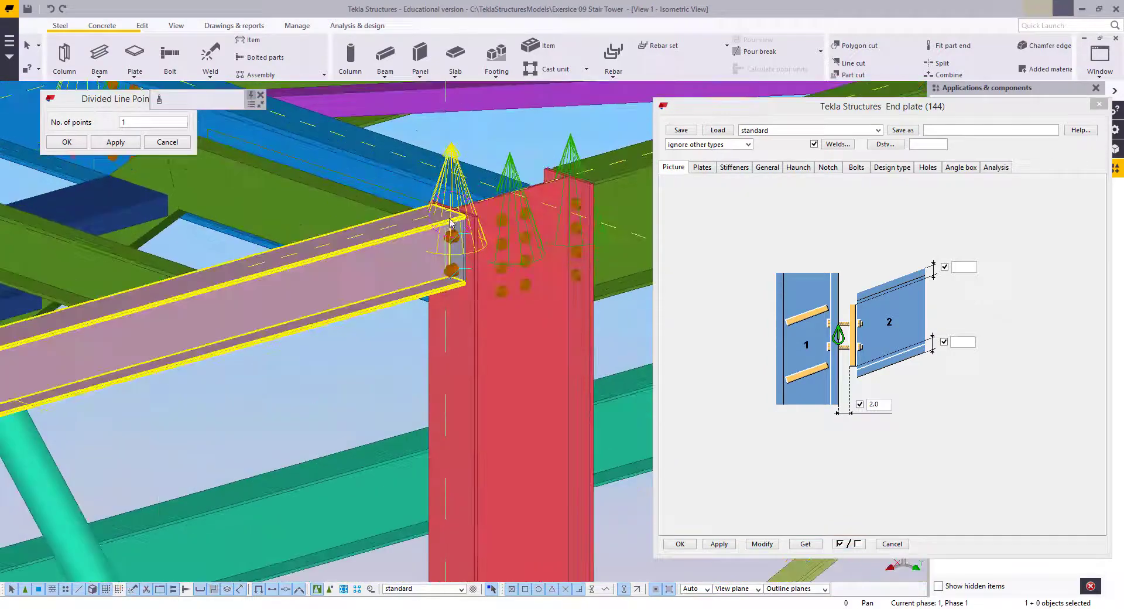
{"action": "left_click", "coordinate": [762, 544]}
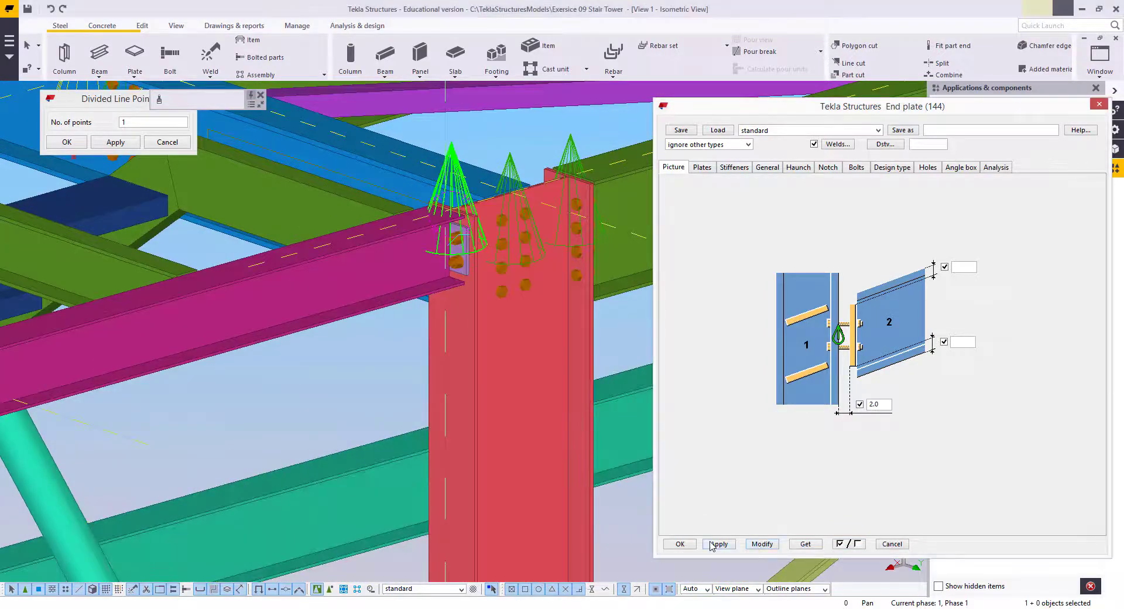
Set the end plate's upper and lower edge distances to 6.0, modify the B/2 connection, and accept its settings
{"action": "scroll", "coordinate": [429, 304], "scroll_direction": "up", "scroll_amount": 5}
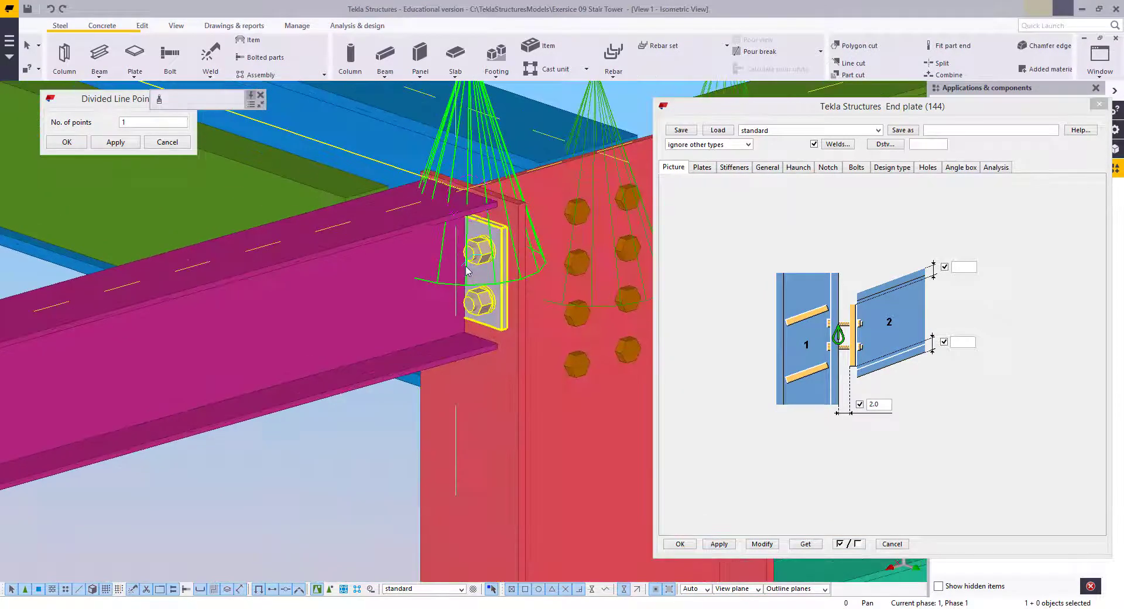
{"action": "scroll", "coordinate": [419, 302], "scroll_direction": "down", "scroll_amount": 10}
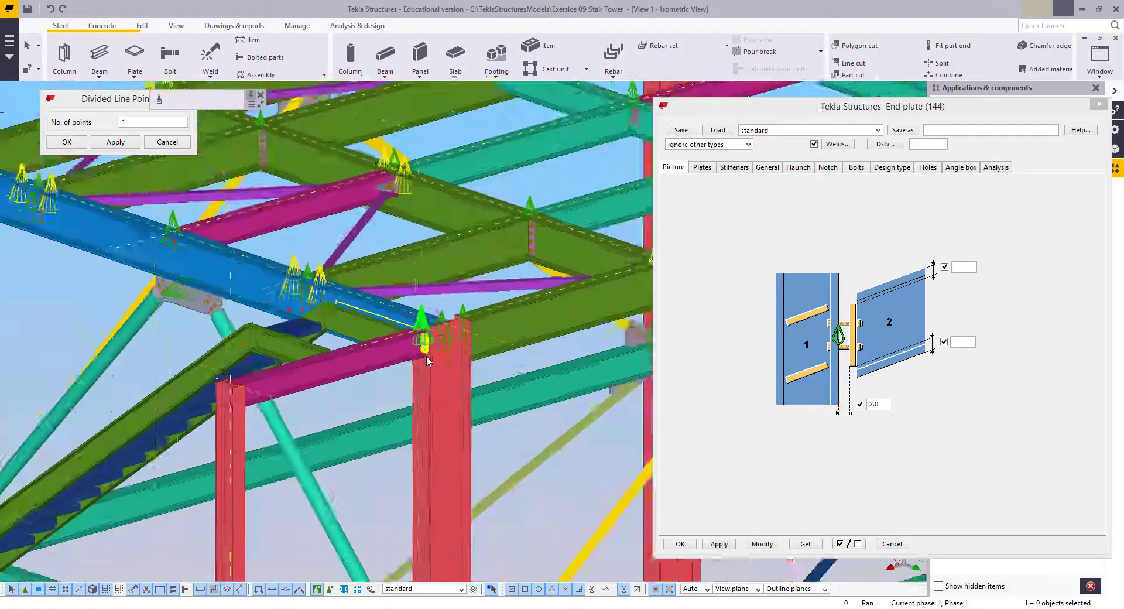
{"action": "scroll", "coordinate": [491, 299], "scroll_direction": "up", "scroll_amount": 6}
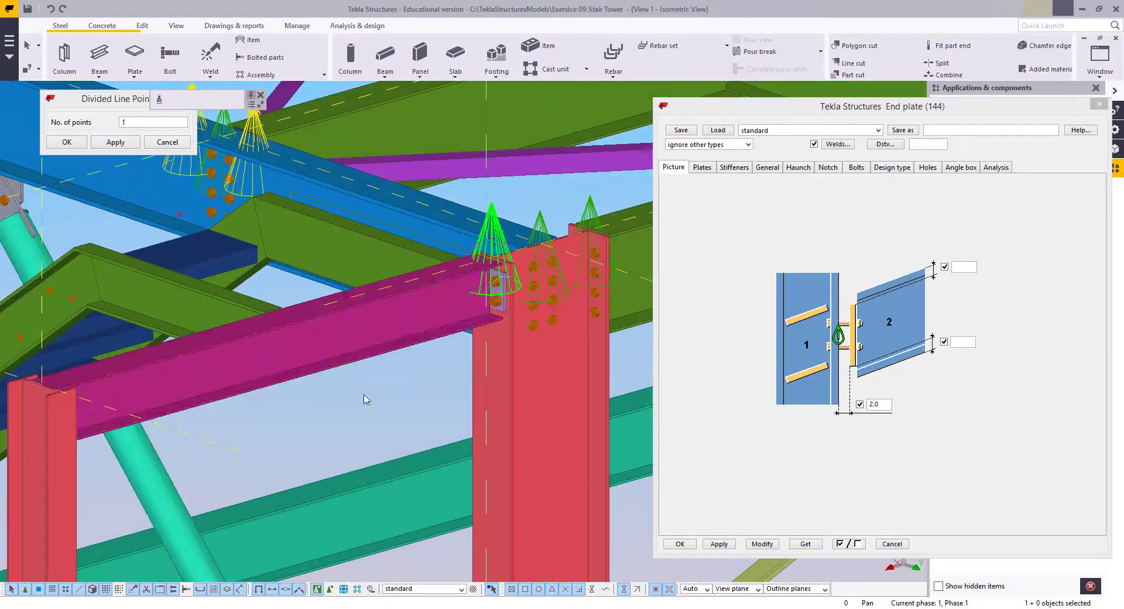
{"action": "scroll", "coordinate": [462, 355], "scroll_direction": "up", "scroll_amount": 5}
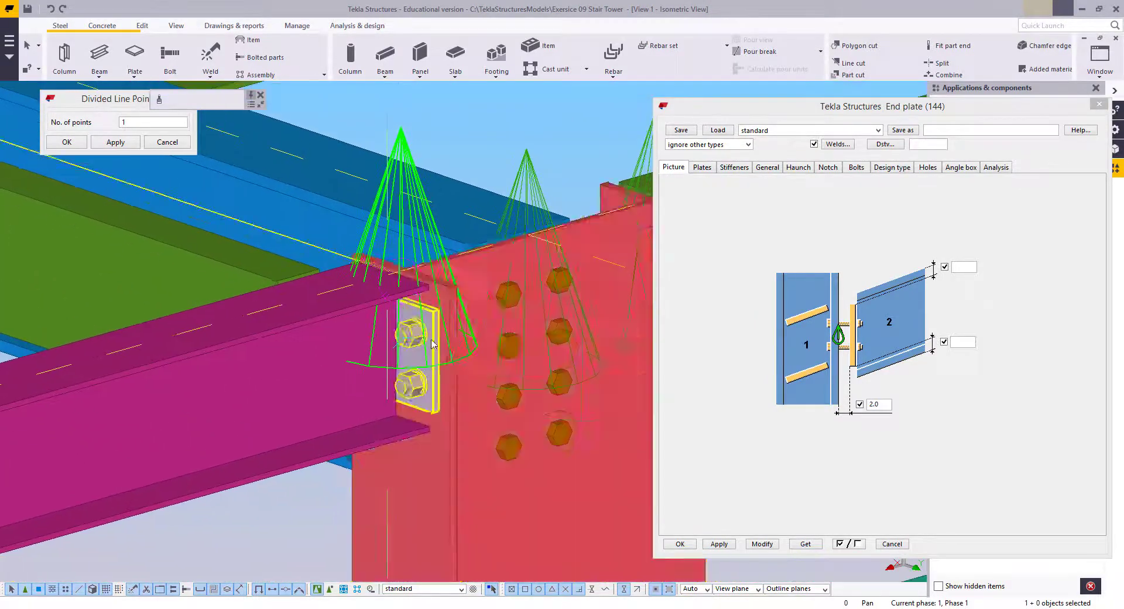
{"action": "left_click", "coordinate": [856, 168]}
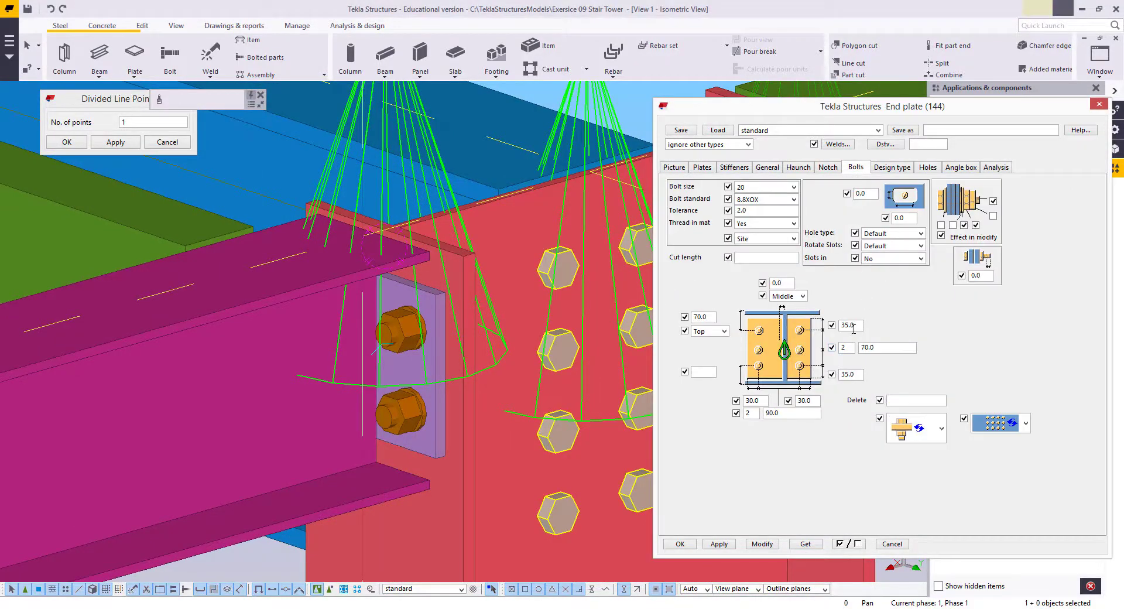
{"action": "left_click", "coordinate": [673, 168]}
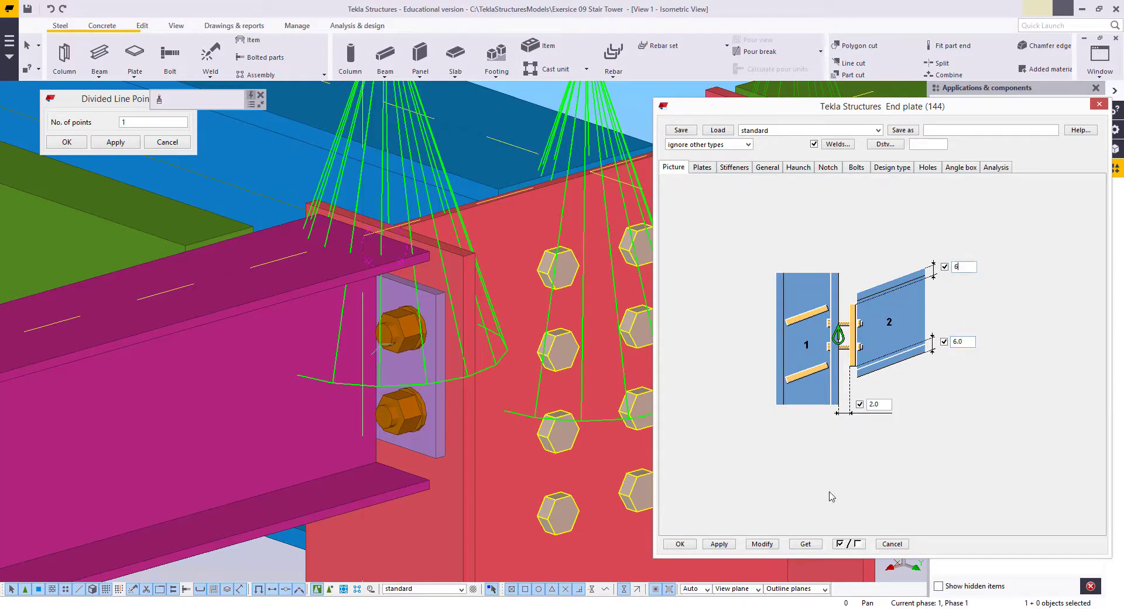
{"action": "left_click", "coordinate": [767, 546]}
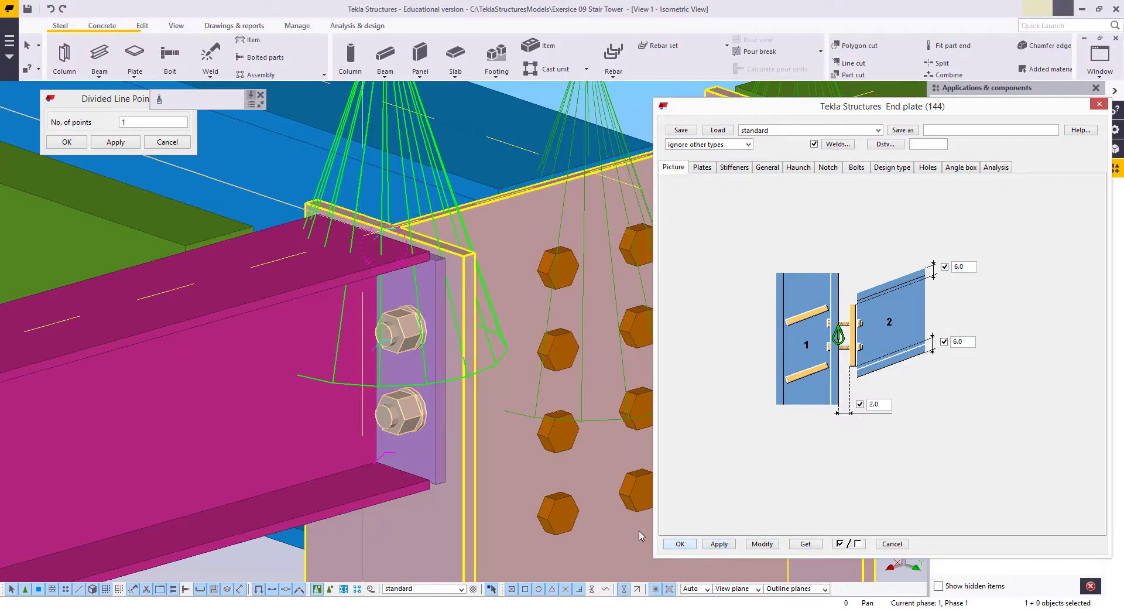
{"action": "left_click", "coordinate": [680, 544]}
Add the same End plate (144) between the column at B1/2 and the top beam, and end the command
{"action": "middle_click_drag", "start_coordinate": [472, 443], "coordinate": [497, 381]}
{"action": "scroll", "coordinate": [497, 381], "scroll_direction": "down", "scroll_amount": 5}
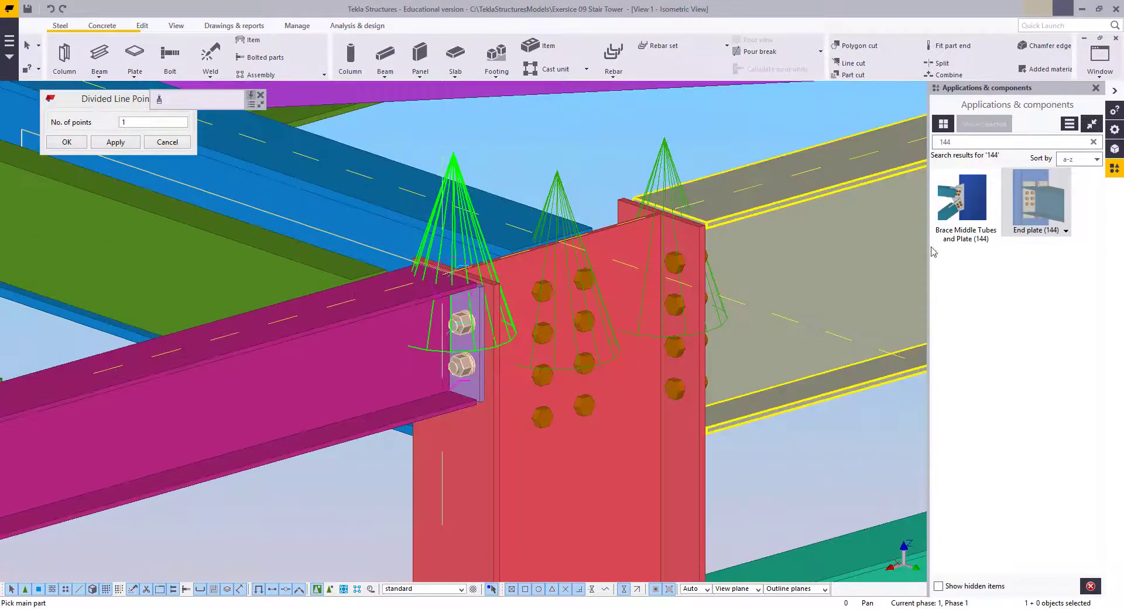
{"action": "middle_click_drag", "start_coordinate": [279, 529], "coordinate": [494, 316]}
{"action": "scroll", "coordinate": [494, 316], "scroll_direction": "down", "scroll_amount": 3}
{"action": "middle_click_drag", "start_coordinate": [203, 419], "coordinate": [316, 356]}
{"action": "scroll", "coordinate": [316, 356], "scroll_direction": "up", "scroll_amount": 1}
{"action": "left_click", "coordinate": [312, 357]}
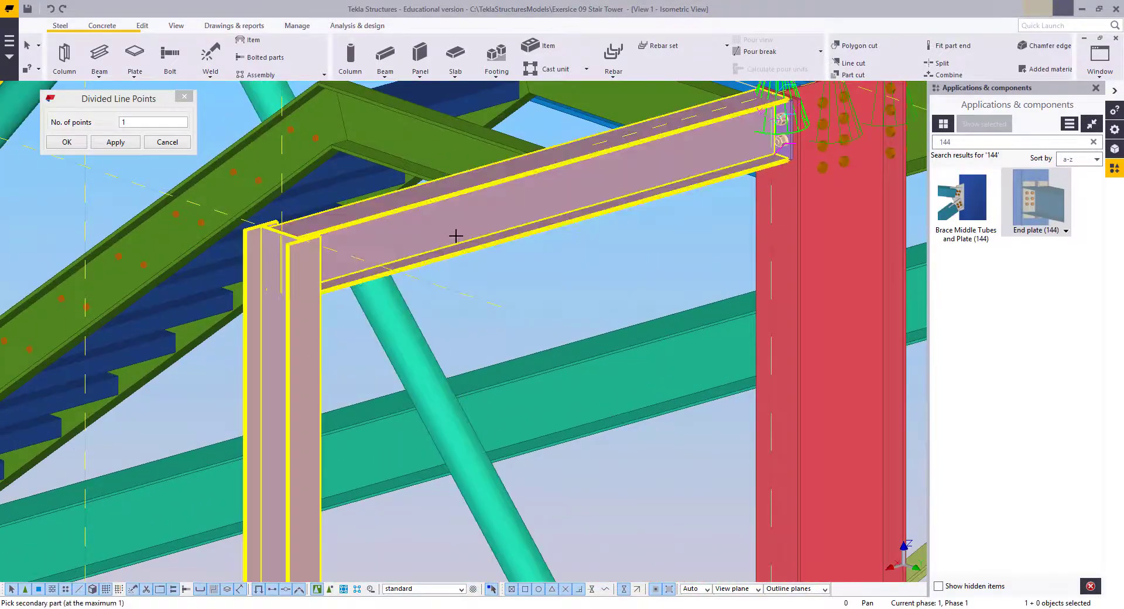
{"action": "left_click", "coordinate": [456, 236]}
{"action": "right_click", "coordinate": [509, 225]}
{"action": "left_click", "coordinate": [529, 240]}
Select the top beam between B/2 and B1/2 and bring up View 6 of the B1 column line
{"action": "left_click", "coordinate": [526, 197]}
{"action": "scroll", "coordinate": [477, 301], "scroll_direction": "down", "scroll_amount": 3}
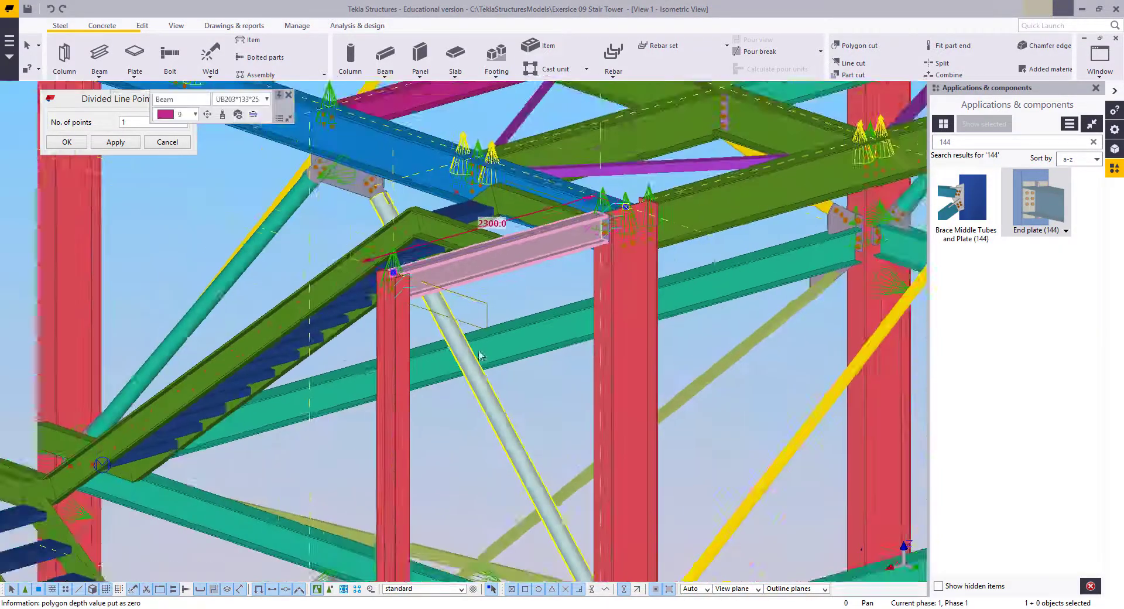
{"action": "scroll", "coordinate": [480, 351], "scroll_direction": "down", "scroll_amount": 3}
{"action": "middle_click_drag", "start_coordinate": [507, 321], "coordinate": [532, 235]}
{"action": "middle_click_drag", "start_coordinate": [484, 274], "coordinate": [538, 188]}
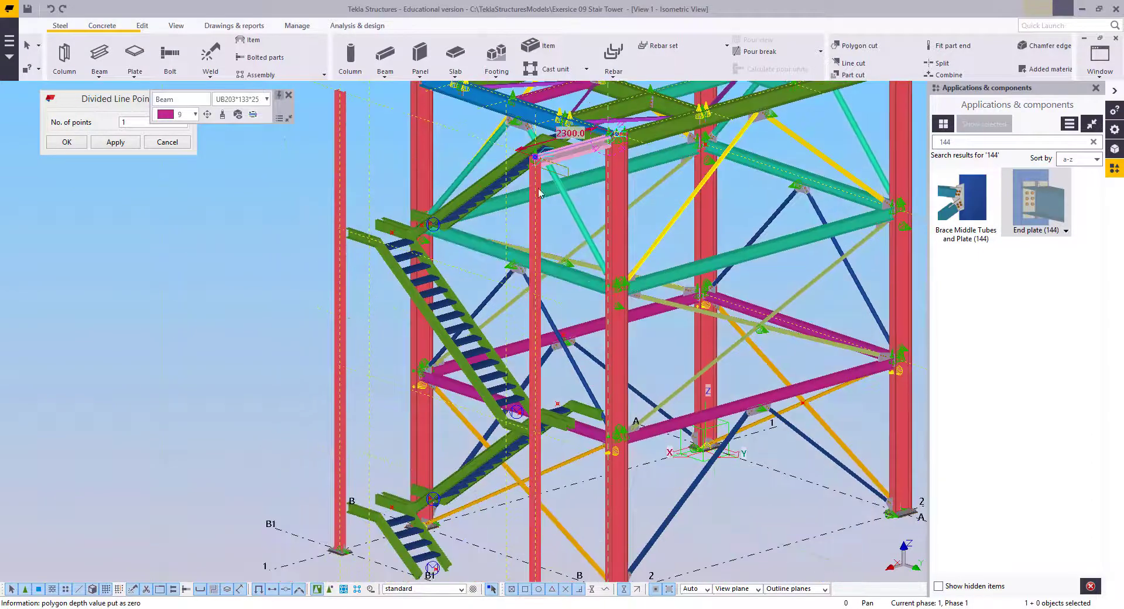
{"action": "left_click", "coordinate": [1099, 57]}
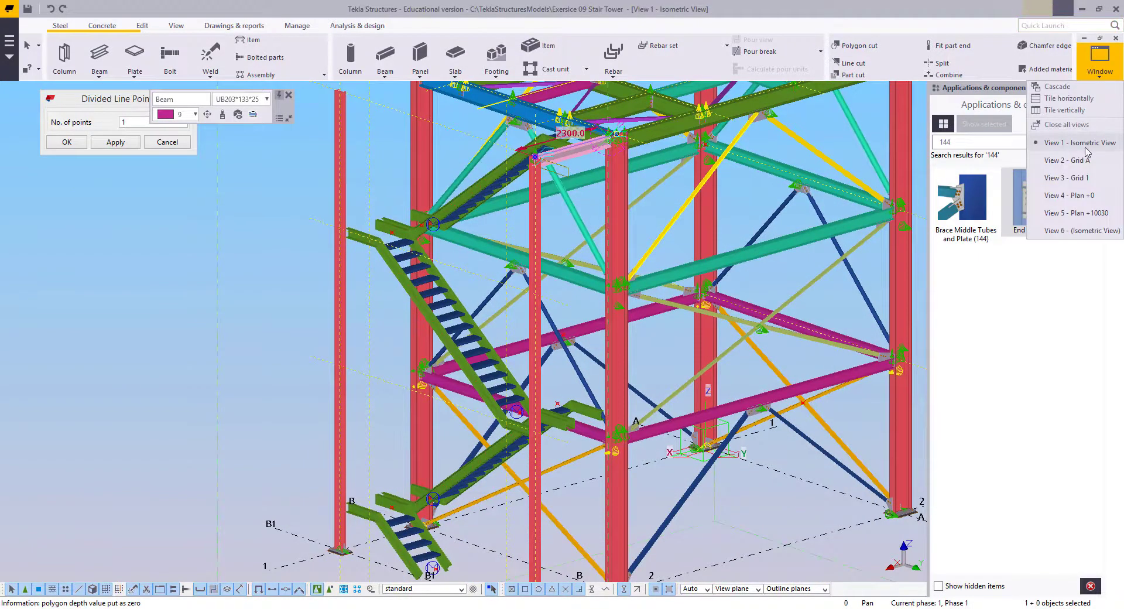
{"action": "left_click", "coordinate": [1081, 230]}
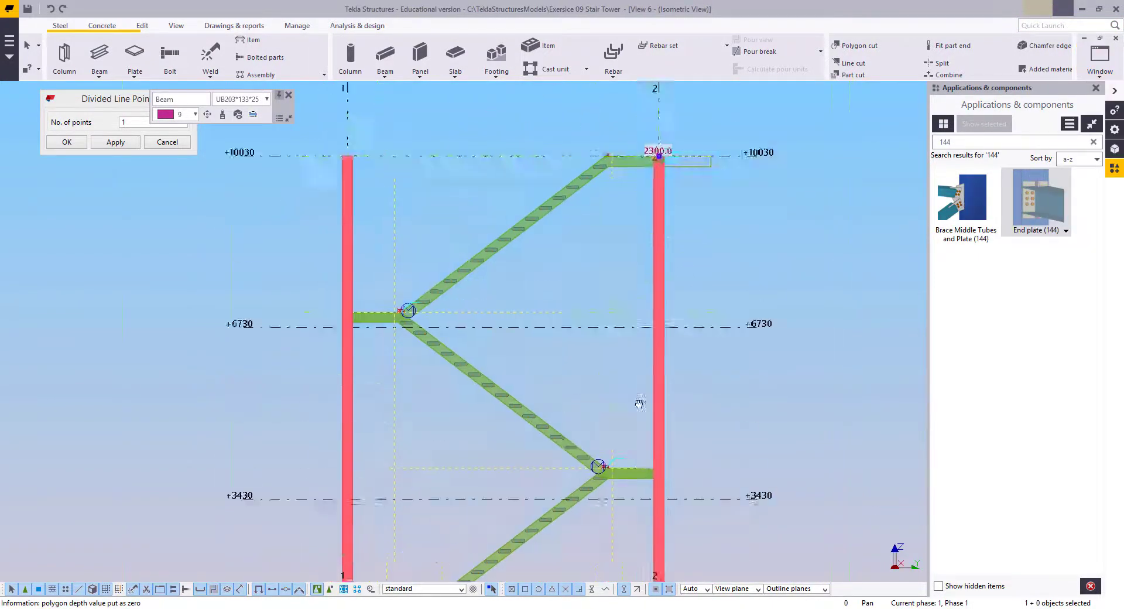
Copy the selected beam from the top of the grid 2 column at +10030 to the upper landing on grid 1 and the middle landing on grid 2
{"action": "middle_click_drag", "start_coordinate": [639, 404], "coordinate": [643, 416]}
{"action": "scroll", "coordinate": [644, 416], "scroll_direction": "down", "scroll_amount": 3}
{"action": "scroll", "coordinate": [628, 229], "scroll_direction": "up", "scroll_amount": 5}
{"action": "right_click", "coordinate": [646, 174]}
{"action": "left_click", "coordinate": [674, 241]}
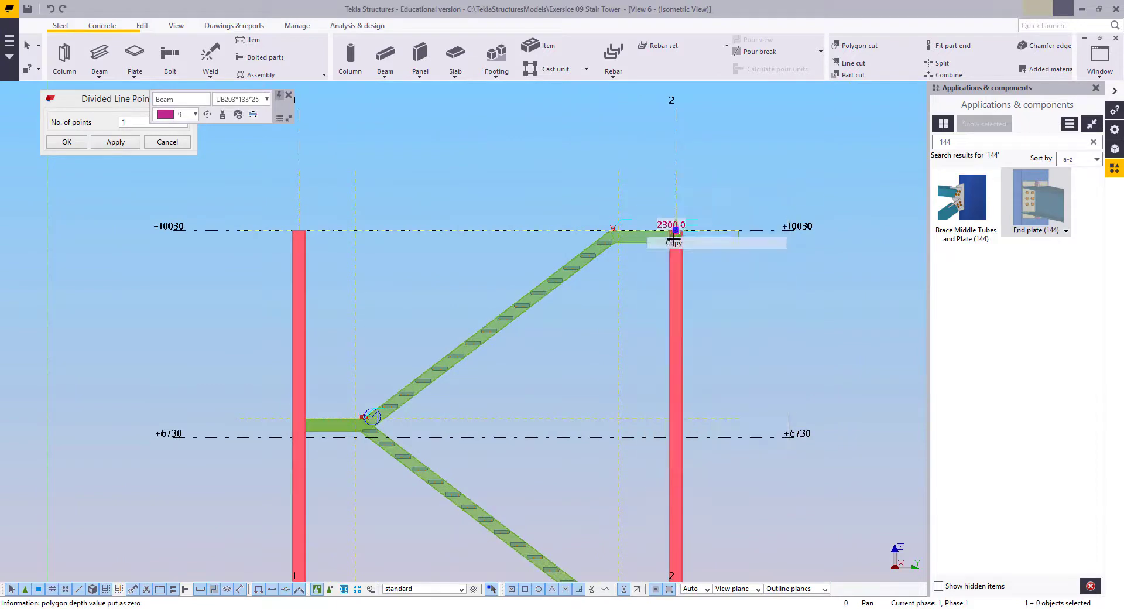
{"action": "left_click", "coordinate": [675, 230]}
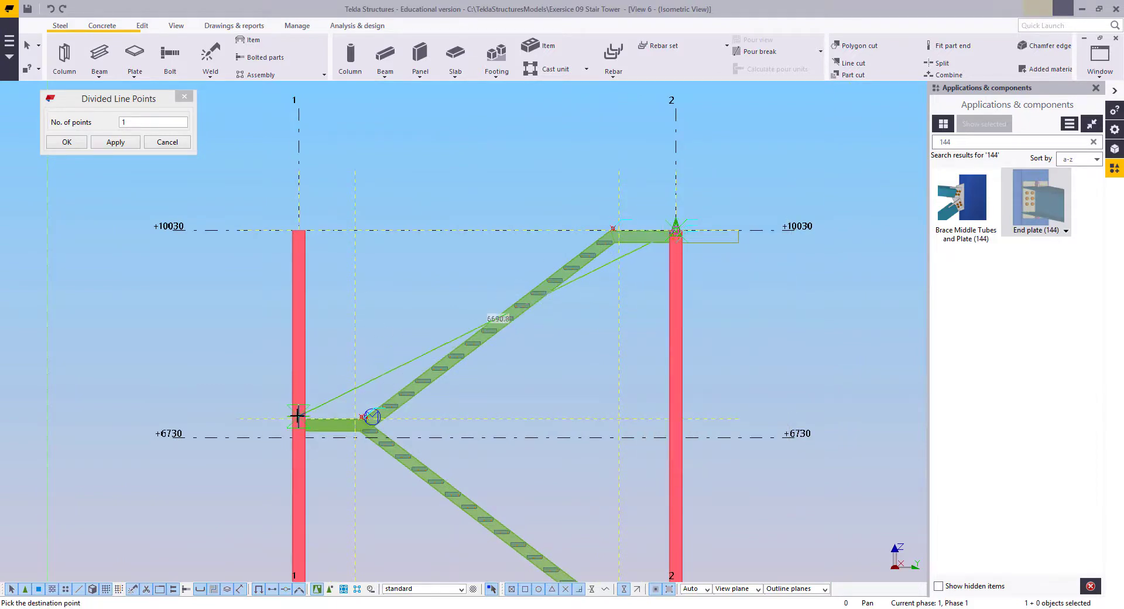
{"action": "scroll", "coordinate": [299, 418], "scroll_direction": "up", "scroll_amount": 2}
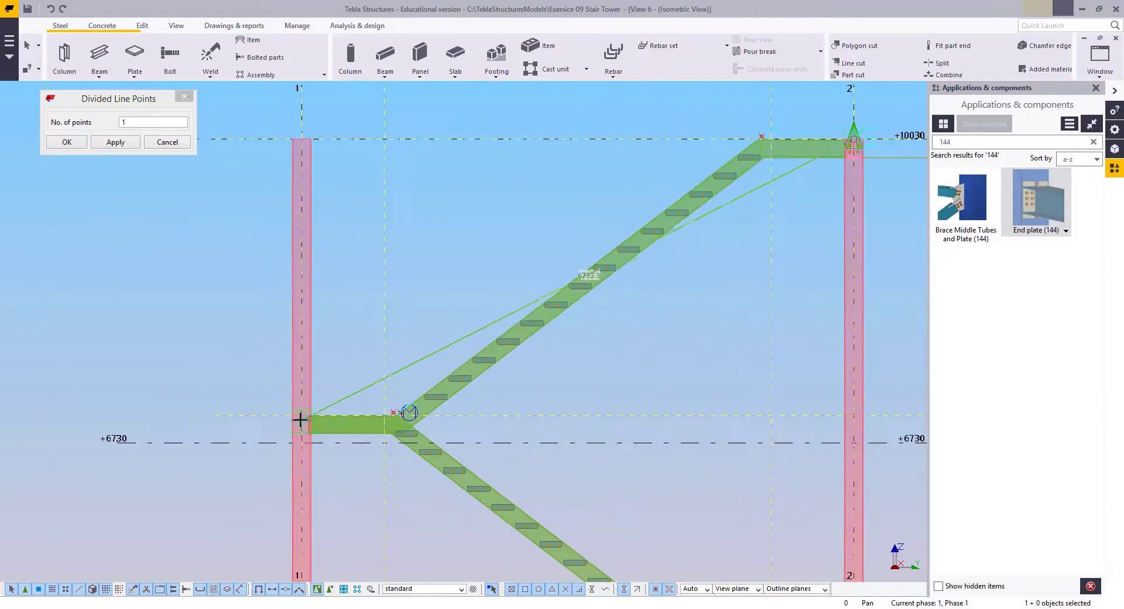
{"action": "scroll", "coordinate": [547, 241], "scroll_direction": "down", "scroll_amount": 2}
{"action": "scroll", "coordinate": [622, 385], "scroll_direction": "up", "scroll_amount": 3}
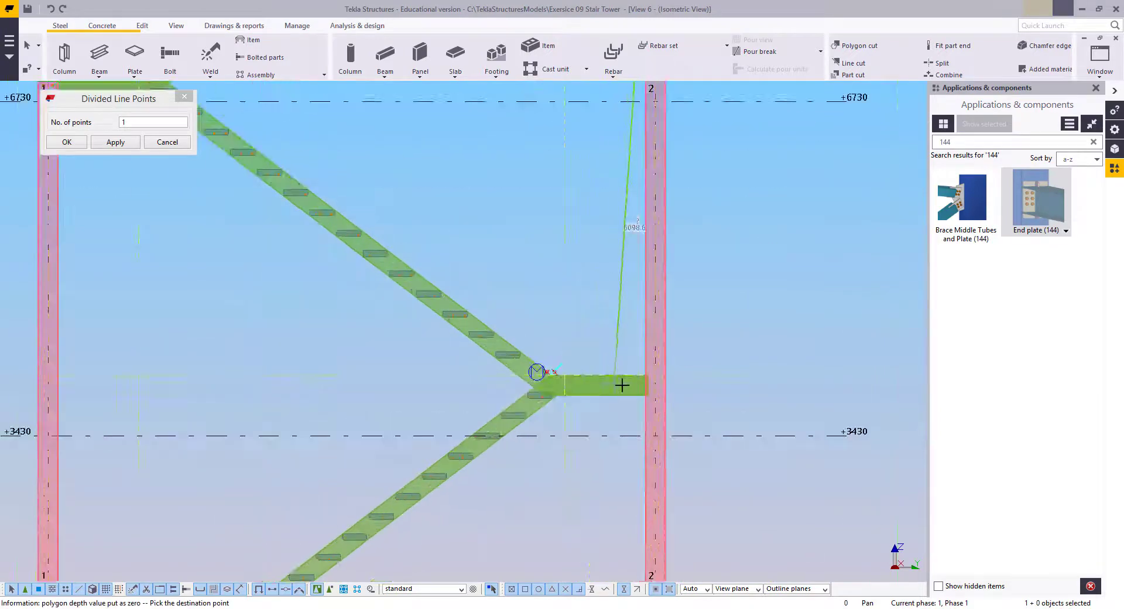
{"action": "scroll", "coordinate": [643, 375], "scroll_direction": "up", "scroll_amount": 1}
{"action": "scroll", "coordinate": [530, 246], "scroll_direction": "down", "scroll_amount": 4}
Add a construction line along the top edge of the lowest stair landing, extending across the column on grid 1
{"action": "scroll", "coordinate": [333, 439], "scroll_direction": "up", "scroll_amount": 5}
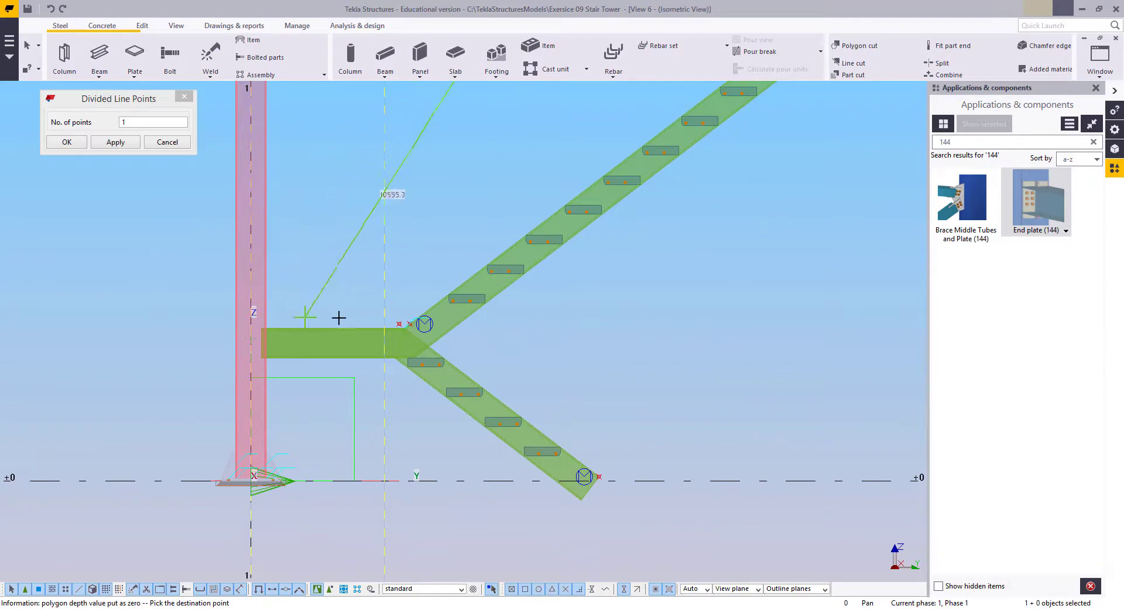
{"action": "scroll", "coordinate": [375, 334], "scroll_direction": "up", "scroll_amount": 3}
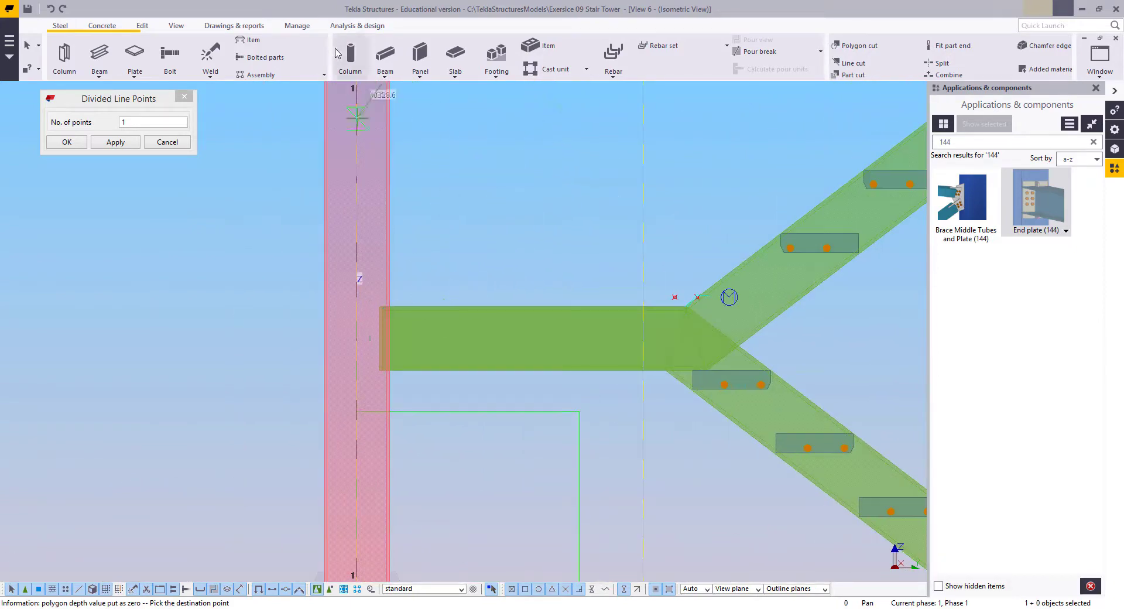
{"action": "left_click", "coordinate": [141, 27]}
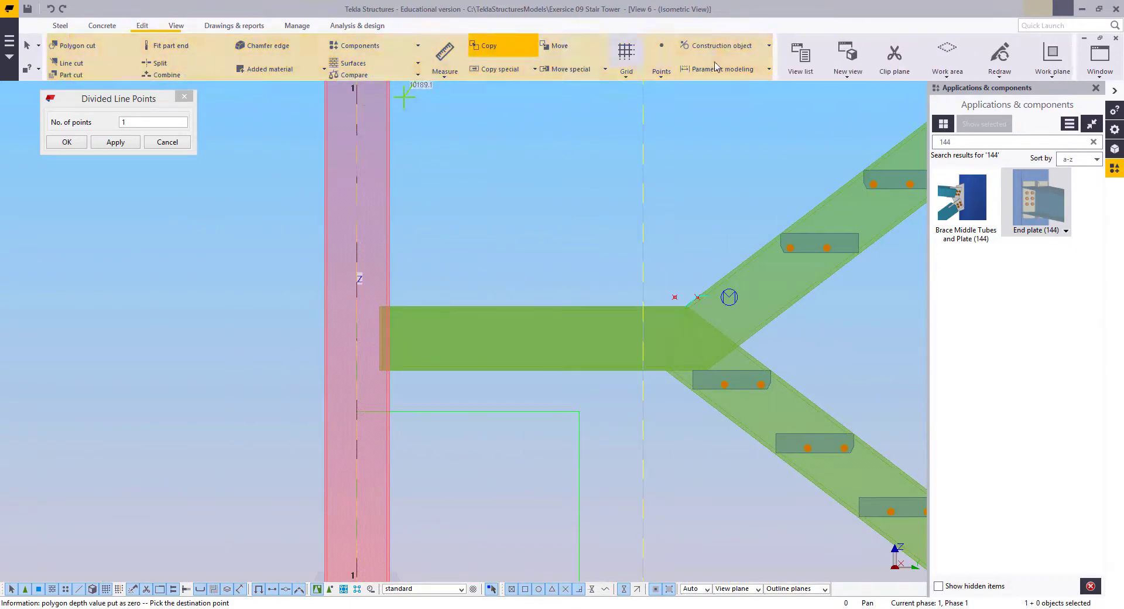
{"action": "left_click", "coordinate": [723, 45]}
{"action": "left_click", "coordinate": [699, 70]}
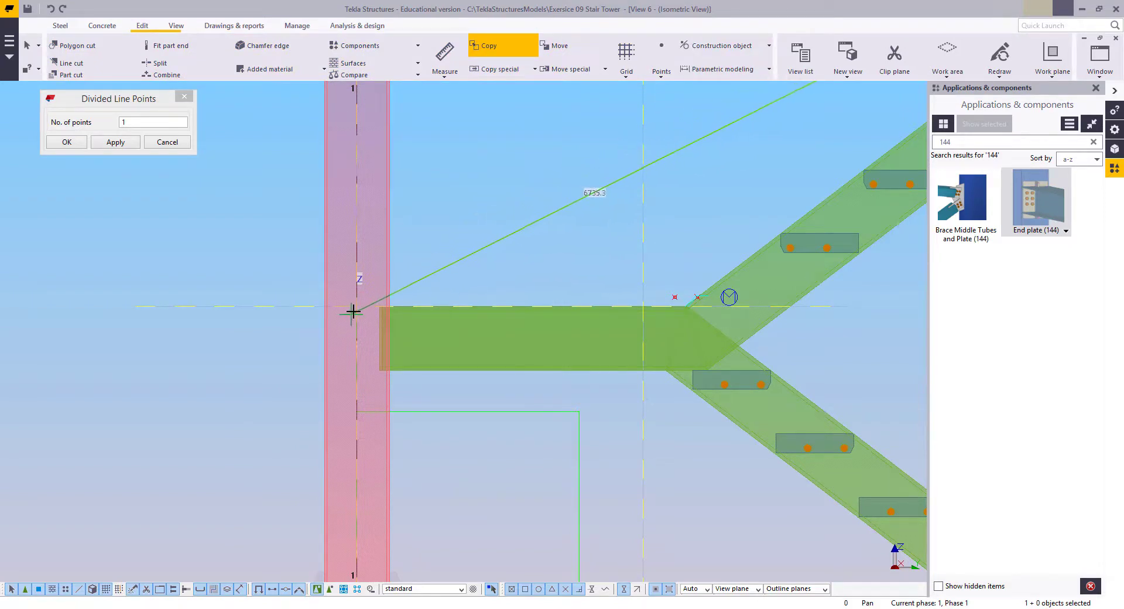
Copy the beam from the grid 2 landing to where the construction line crosses the grid 1 column axis, and end the copy
{"action": "left_click", "coordinate": [356, 307]}
{"action": "scroll", "coordinate": [251, 365], "scroll_direction": "down", "scroll_amount": 3}
{"action": "key", "text": "Escape"}
{"action": "left_click", "coordinate": [251, 278]}
{"action": "scroll", "coordinate": [345, 348], "scroll_direction": "down", "scroll_amount": 5}
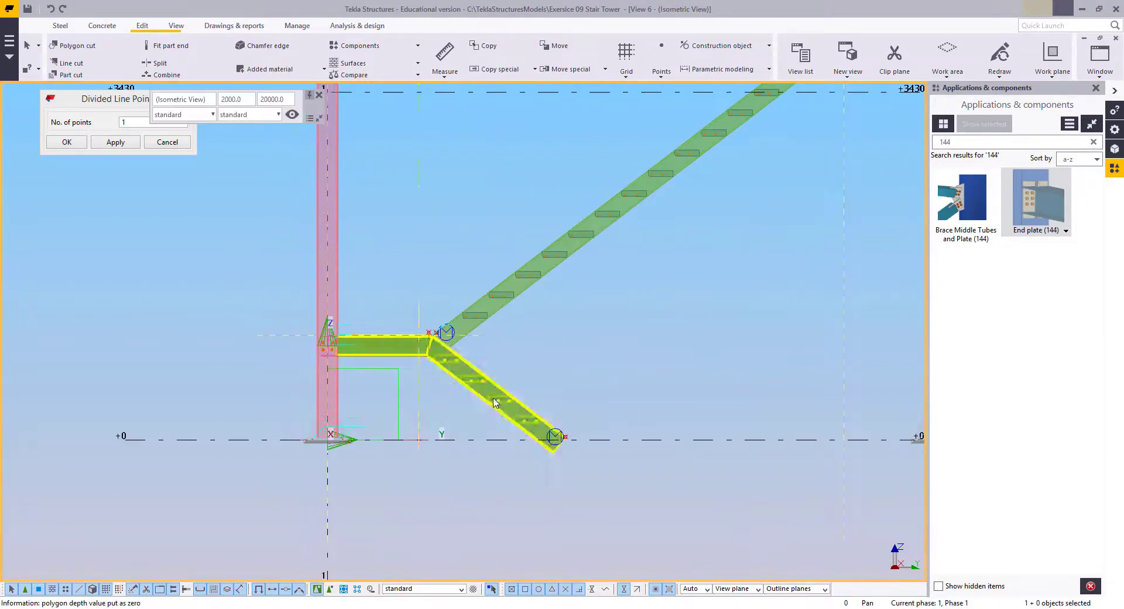
Move the top end of the B1 column on grid 1 from +10030 down to the construction line at the upper landing beam's top edge
{"action": "middle_click_drag", "start_coordinate": [560, 315], "coordinate": [462, 416]}
{"action": "middle_click_drag", "start_coordinate": [228, 140], "coordinate": [394, 291]}
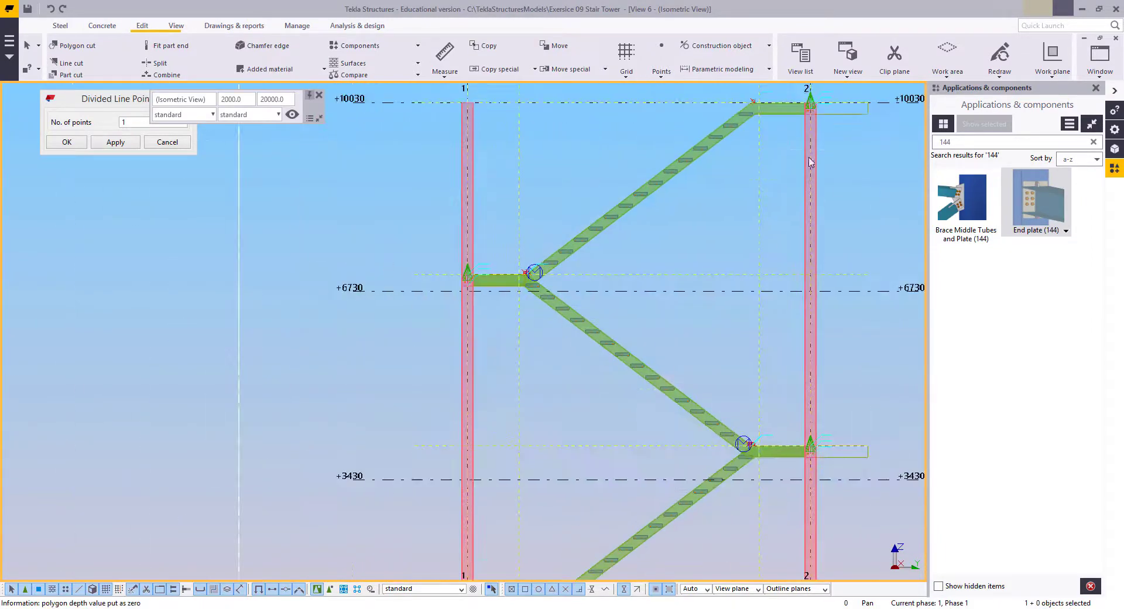
{"action": "middle_click_drag", "start_coordinate": [512, 304], "coordinate": [555, 346]}
{"action": "scroll", "coordinate": [510, 275], "scroll_direction": "up", "scroll_amount": 3}
{"action": "left_click", "coordinate": [529, 265]}
{"action": "scroll", "coordinate": [529, 265], "scroll_direction": "down", "scroll_amount": 1}
{"action": "middle_click_drag", "start_coordinate": [529, 265], "coordinate": [547, 388]}
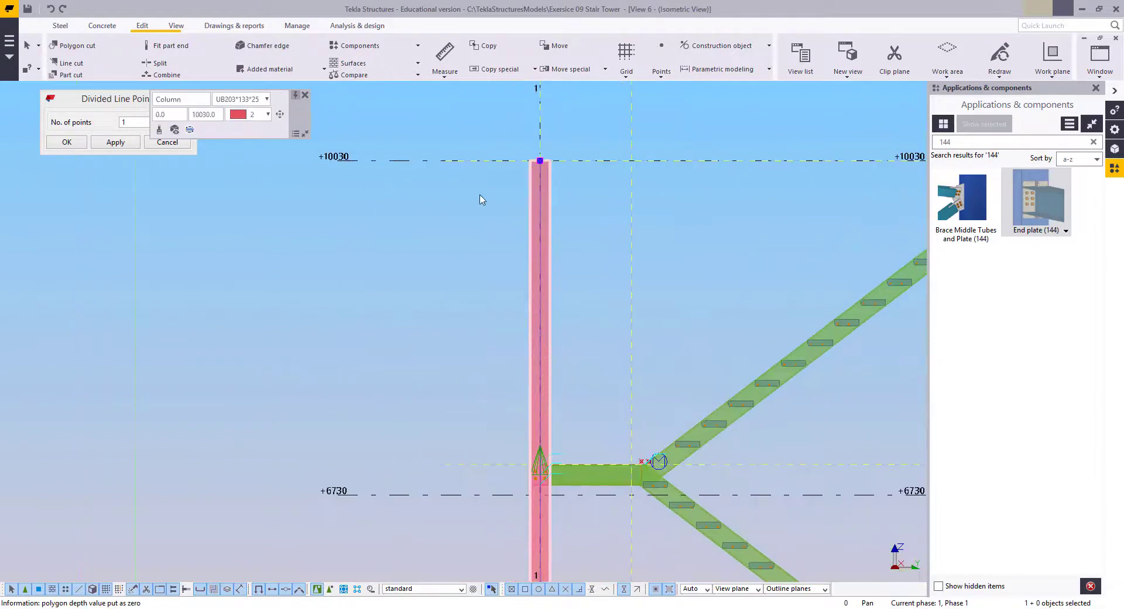
{"action": "left_click_drag", "start_coordinate": [472, 124], "coordinate": [627, 214]}
{"action": "right_click", "coordinate": [589, 145]}
{"action": "left_click", "coordinate": [620, 227]}
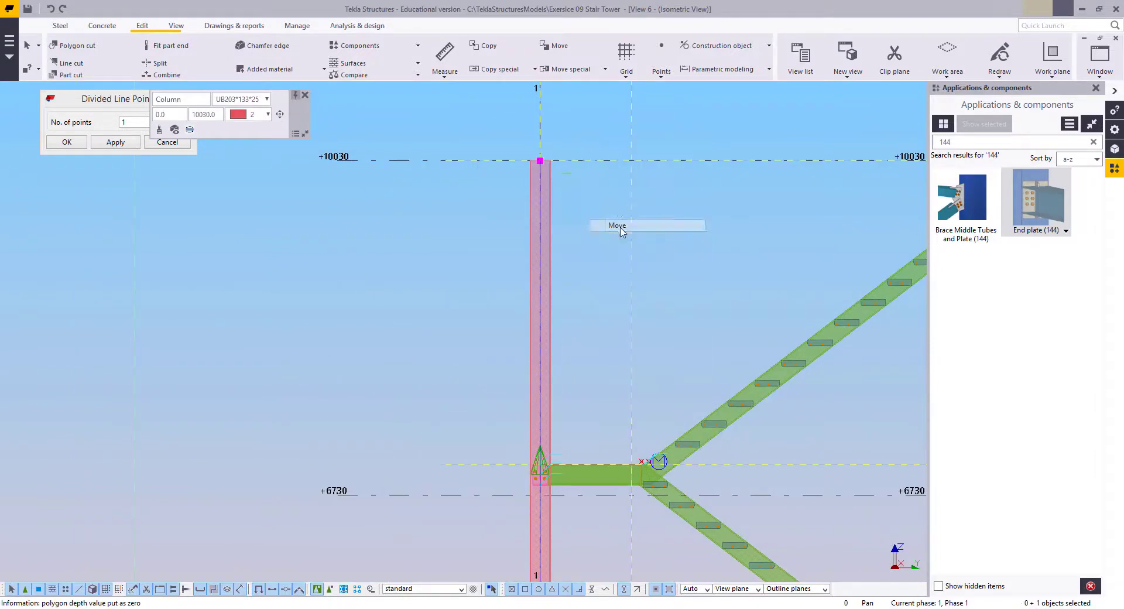
{"action": "left_click", "coordinate": [510, 158]}
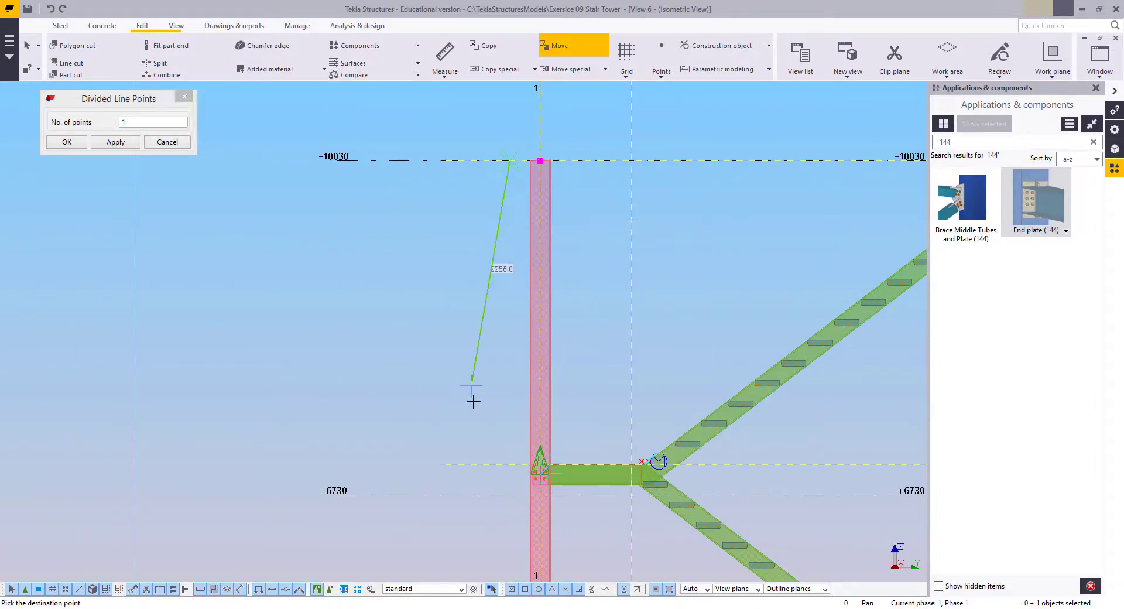
{"action": "left_click", "coordinate": [510, 464]}
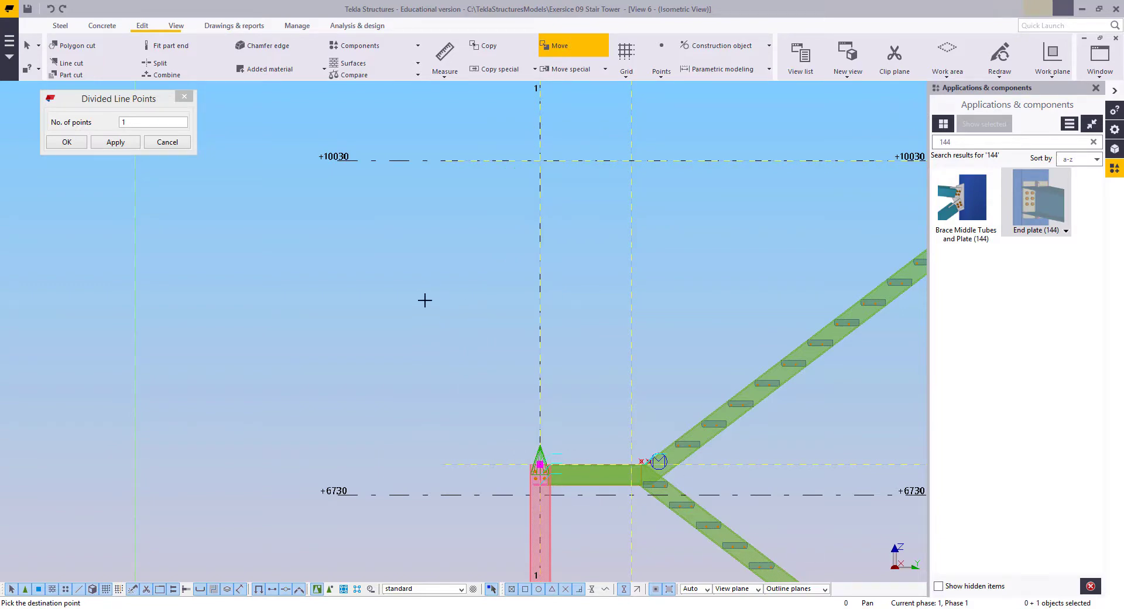
{"action": "right_click", "coordinate": [397, 249]}
{"action": "left_click", "coordinate": [414, 254]}
Return to View 1, the isometric view, and bring the stair side of the tower into view
{"action": "middle_click_drag", "start_coordinate": [588, 447], "coordinate": [482, 271]}
{"action": "scroll", "coordinate": [482, 271], "scroll_direction": "up", "scroll_amount": 2}
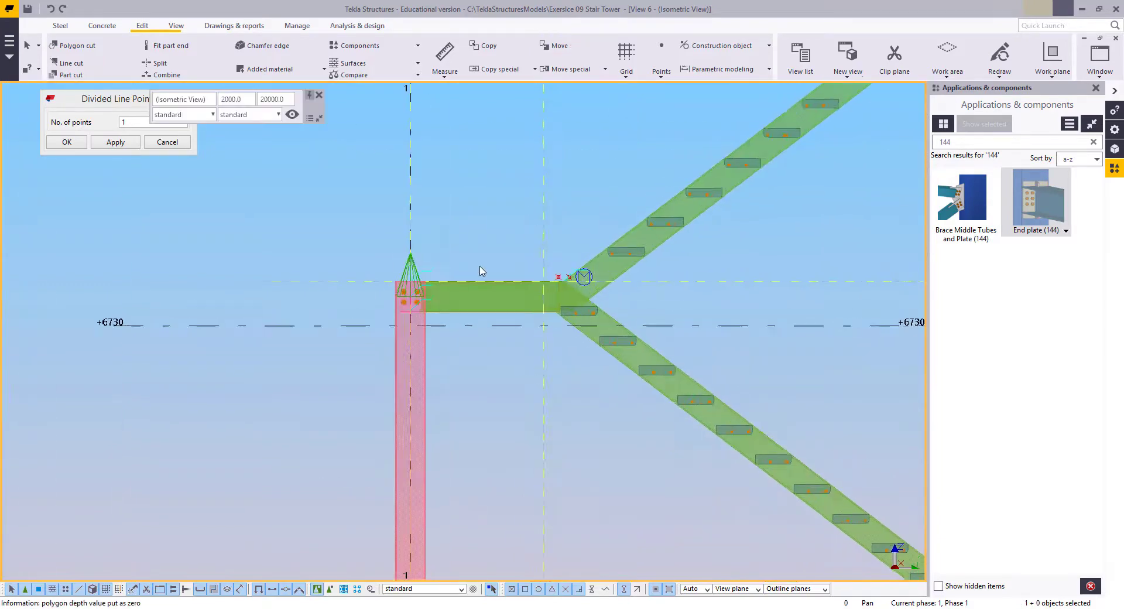
{"action": "scroll", "coordinate": [480, 270], "scroll_direction": "down", "scroll_amount": 4}
{"action": "left_click", "coordinate": [1099, 56]}
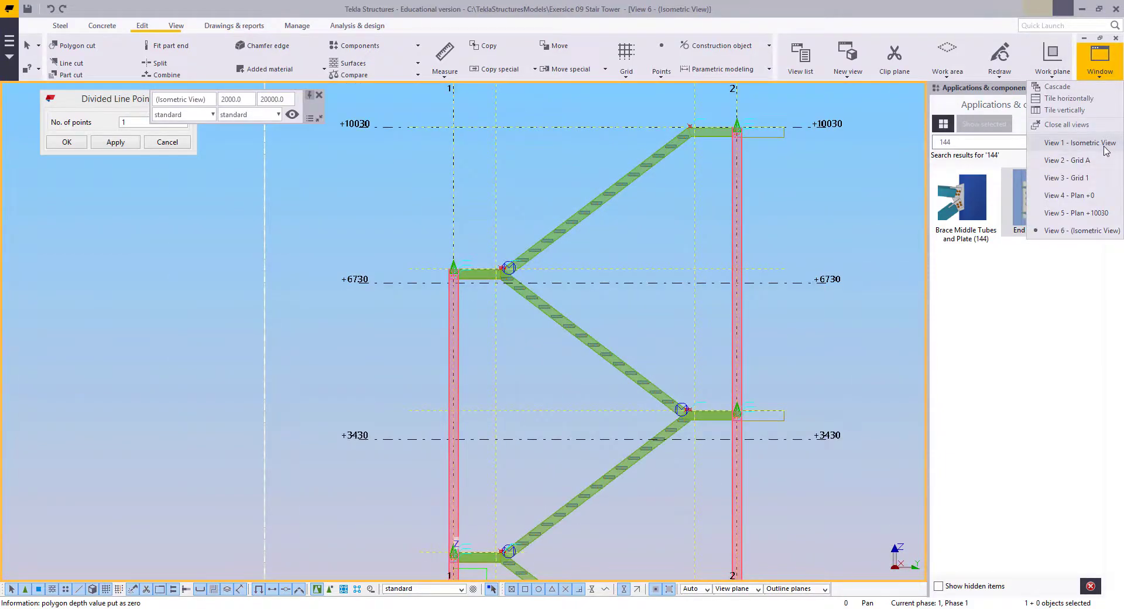
{"action": "left_click", "coordinate": [1092, 143]}
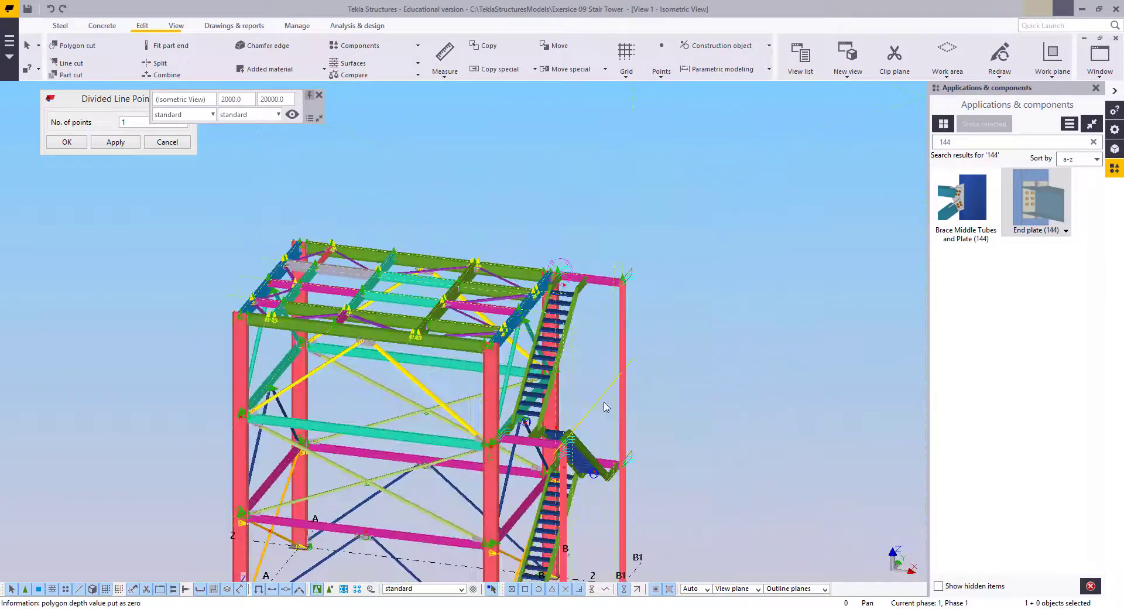
{"action": "middle_click_drag", "start_coordinate": [605, 403], "coordinate": [735, 291]}
{"action": "scroll", "coordinate": [738, 283], "scroll_direction": "up", "scroll_amount": 2}
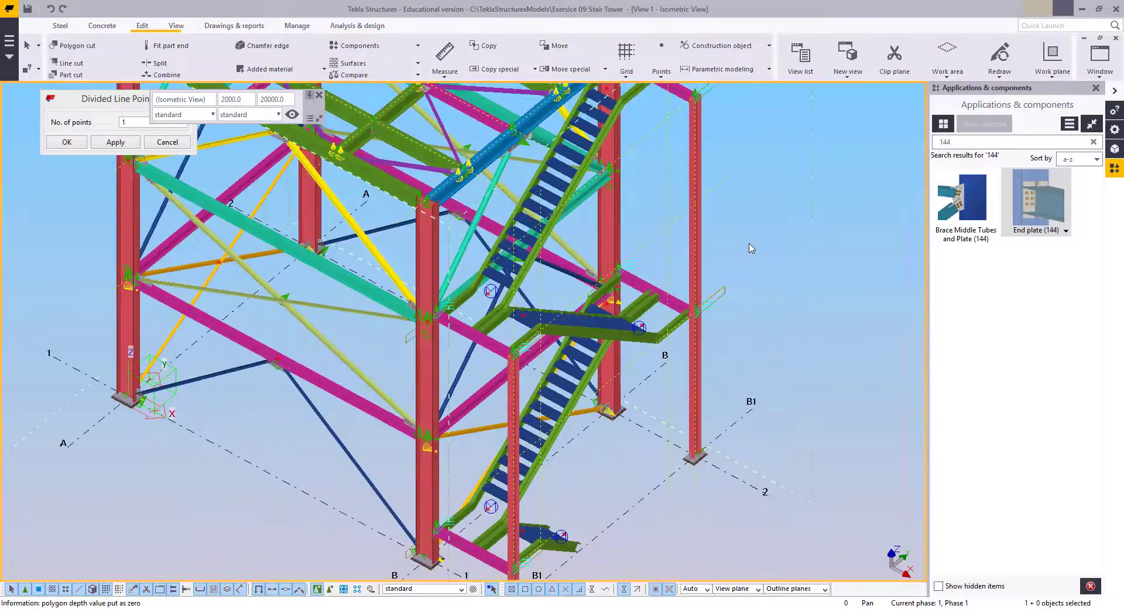
{"action": "right_click", "coordinate": [751, 248]}
{"action": "left_click", "coordinate": [787, 319]}
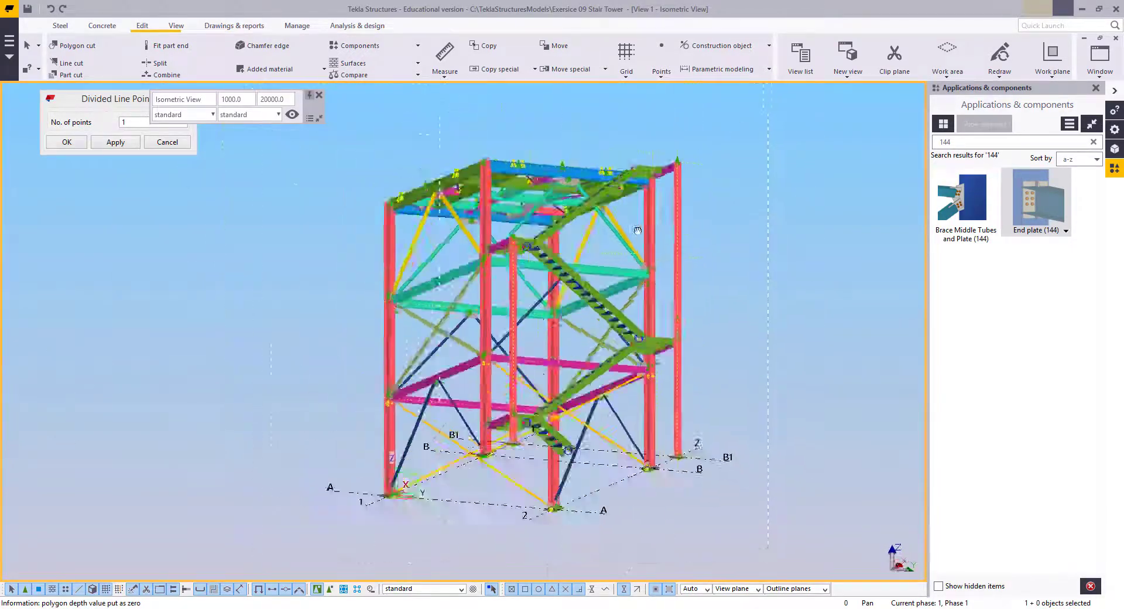
Examine the end-plated beam at the top of the shortened B1 column and the stair flights and landings around it
{"action": "middle_click_drag", "start_coordinate": [637, 230], "coordinate": [530, 264], "text": "ctrl"}
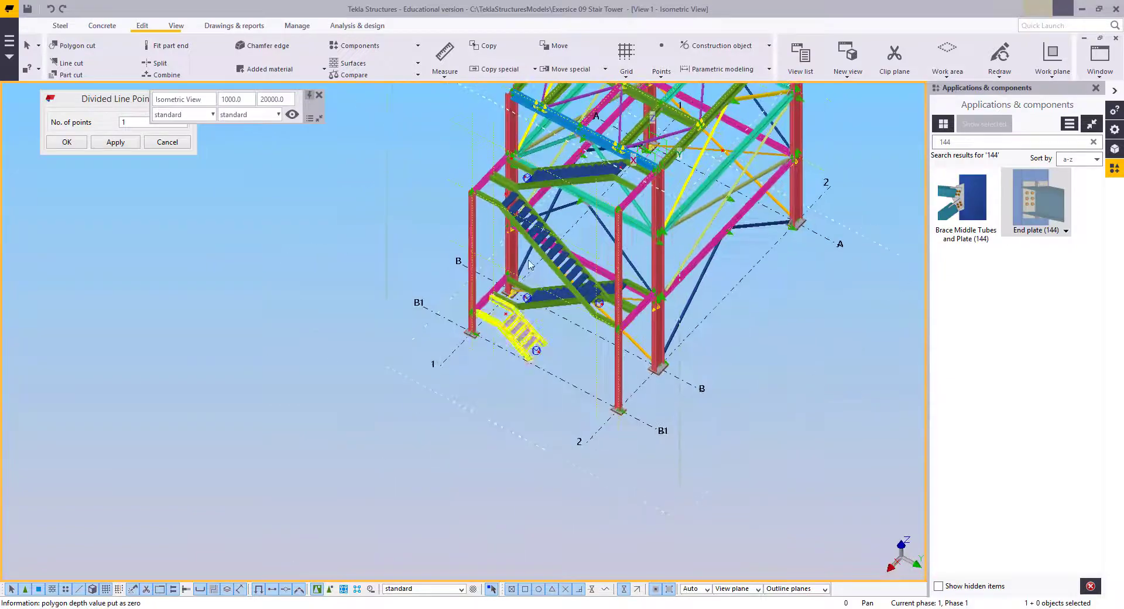
{"action": "scroll", "coordinate": [530, 265], "scroll_direction": "up", "scroll_amount": 10}
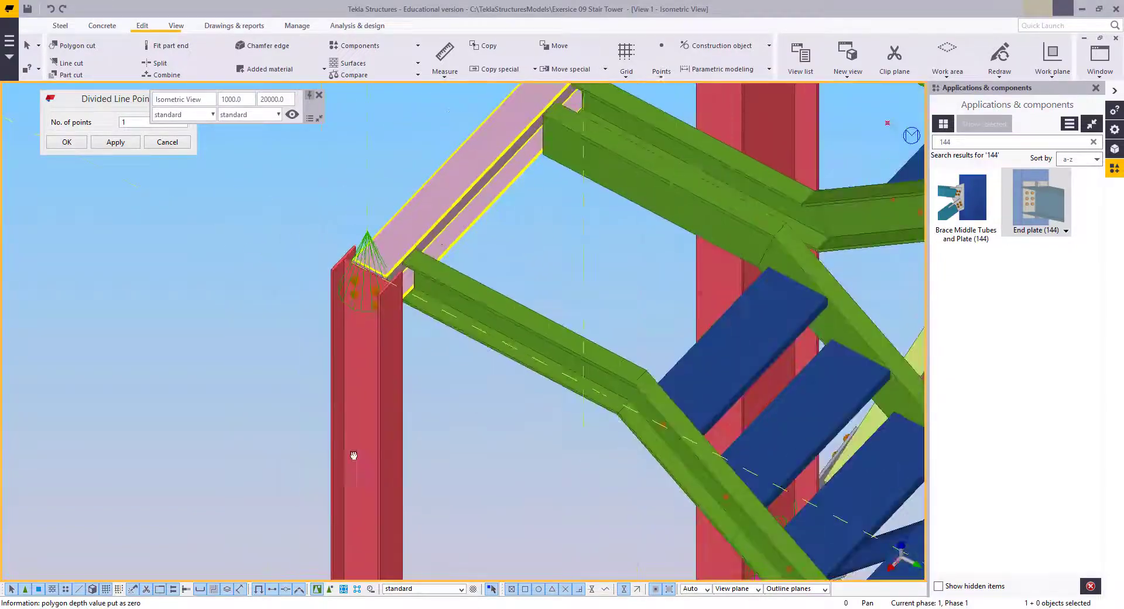
{"action": "middle_click_drag", "start_coordinate": [495, 141], "coordinate": [353, 455]}
{"action": "scroll", "coordinate": [517, 293], "scroll_direction": "up", "scroll_amount": 3}
{"action": "key", "text": "v"}
{"action": "left_click", "coordinate": [633, 248]}
{"action": "mouse_move", "coordinate": [632, 248]}
{"action": "middle_mouse_down", "text": "ctrl"}
{"action": "mouse_move", "coordinate": [577, 211]}
{"action": "mouse_move", "coordinate": [550, 117]}
{"action": "mouse_move", "coordinate": [472, 165]}
{"action": "mouse_move", "coordinate": [630, 248]}
{"action": "middle_mouse_up", "text": "ctrl"}
{"action": "scroll", "coordinate": [586, 252], "scroll_direction": "down", "scroll_amount": 6}
{"action": "middle_click_drag", "start_coordinate": [573, 288], "coordinate": [562, 323]}
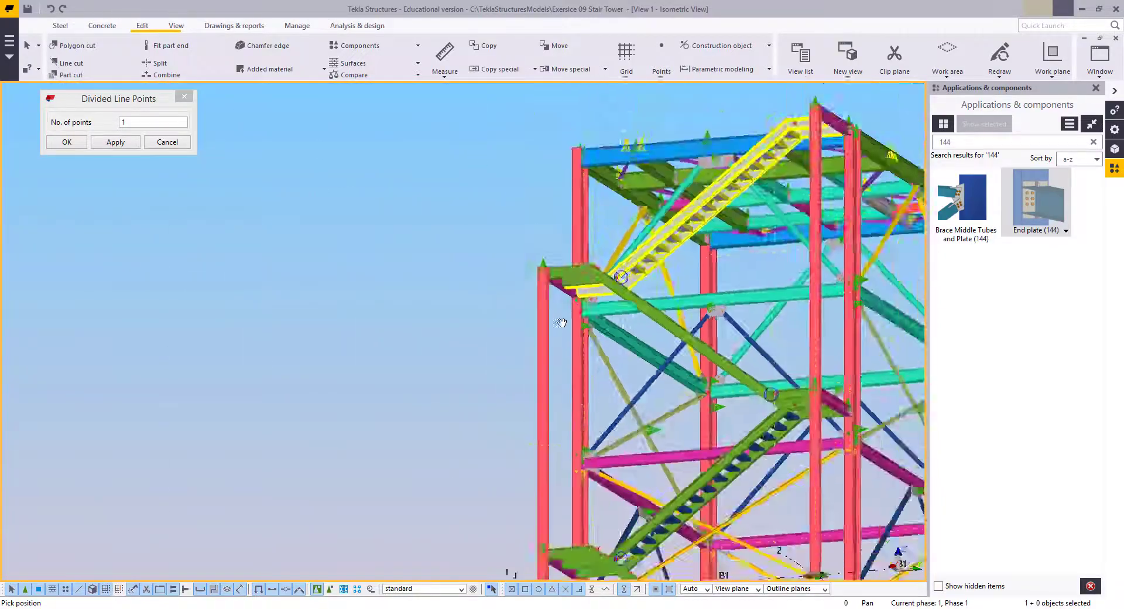
{"action": "scroll", "coordinate": [561, 323], "scroll_direction": "down", "scroll_amount": 5}
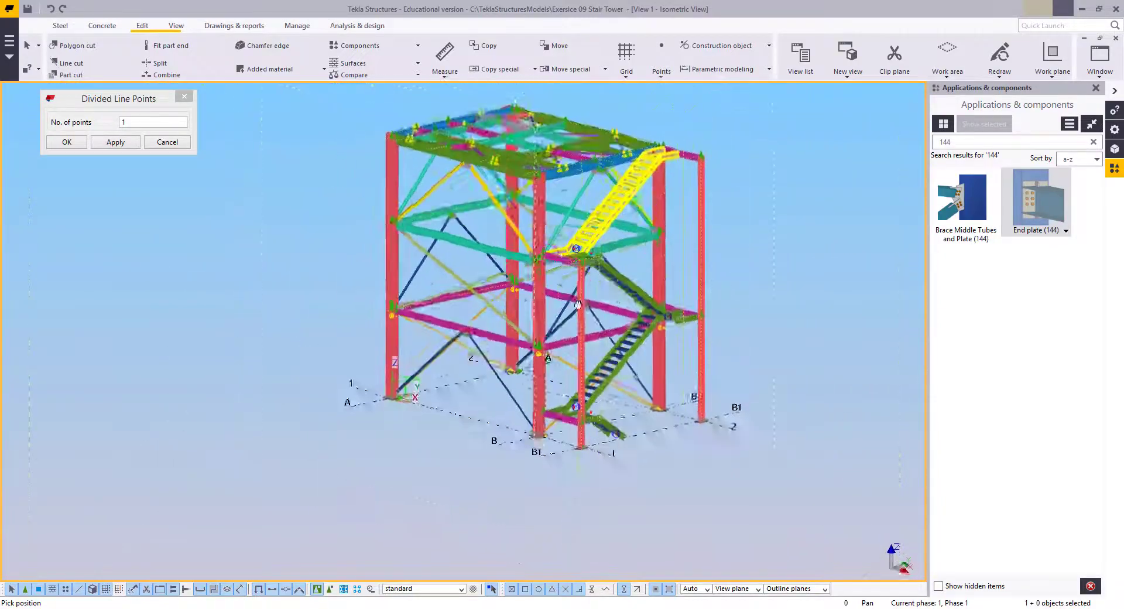
{"action": "scroll", "coordinate": [623, 320], "scroll_direction": "up", "scroll_amount": 5}
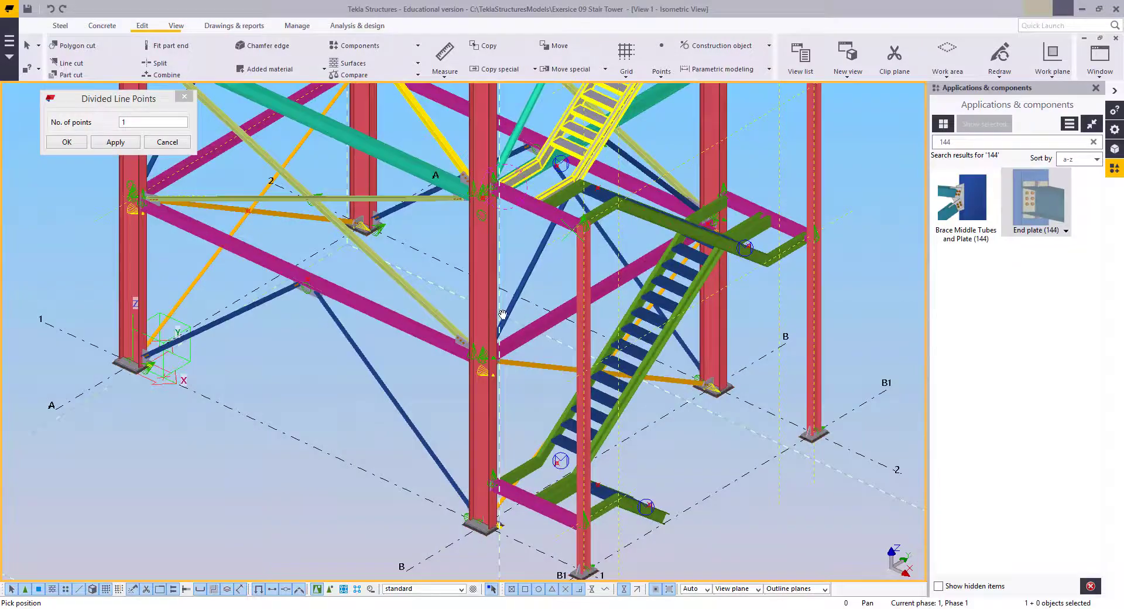
{"action": "middle_click_drag", "start_coordinate": [568, 323], "coordinate": [392, 536]}
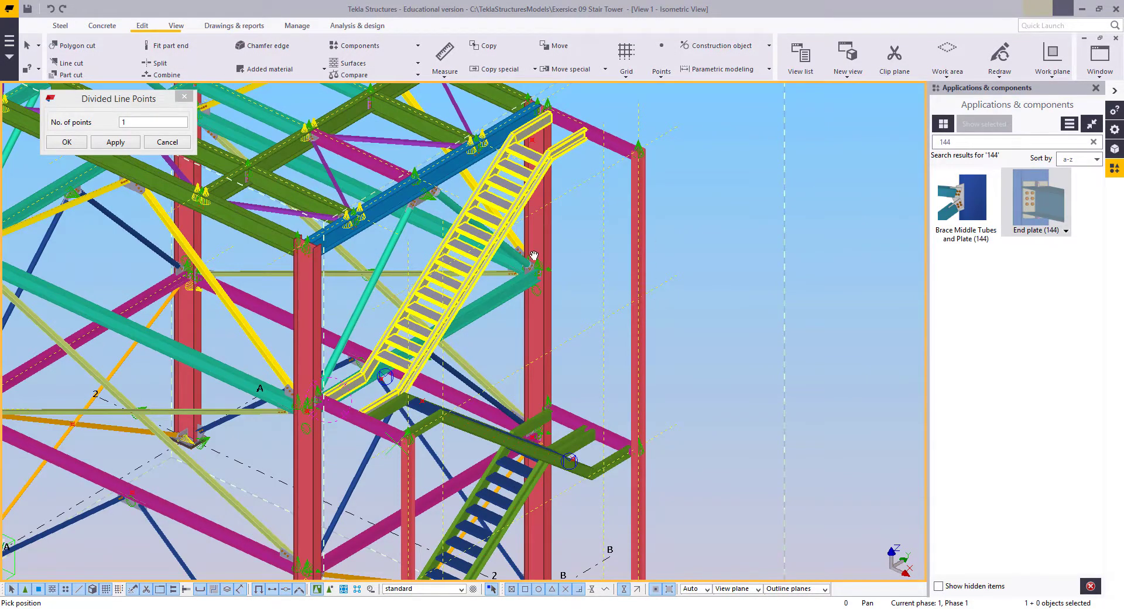
{"action": "scroll", "coordinate": [589, 181], "scroll_direction": "down", "scroll_amount": 5}
{"action": "scroll", "coordinate": [639, 352], "scroll_direction": "up", "scroll_amount": 5}
{"action": "middle_click_drag", "start_coordinate": [564, 305], "coordinate": [571, 518]}
{"action": "right_click", "coordinate": [592, 132]}
{"action": "left_click", "coordinate": [612, 140]}
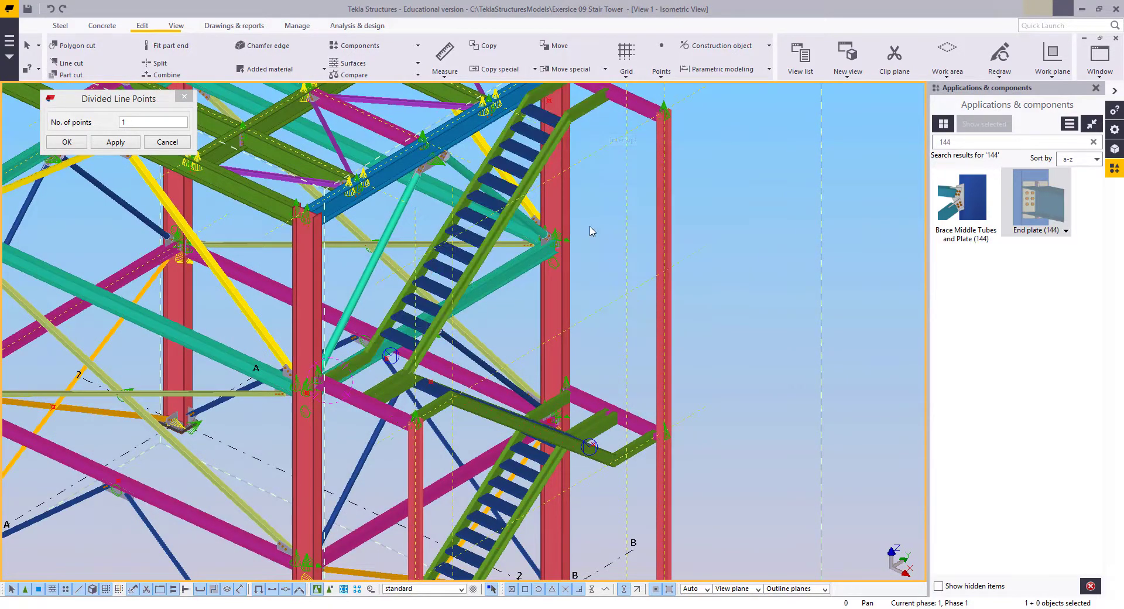
Examine the lowest landing's beam and its connection to the B1 column on grid 1
{"action": "scroll", "coordinate": [620, 281], "scroll_direction": "down", "scroll_amount": 3}
{"action": "middle_click_drag", "start_coordinate": [614, 333], "coordinate": [410, 381], "text": "ctrl"}
{"action": "scroll", "coordinate": [530, 468], "scroll_direction": "up", "scroll_amount": 3}
{"action": "middle_click_drag", "start_coordinate": [404, 527], "coordinate": [436, 229]}
{"action": "scroll", "coordinate": [420, 349], "scroll_direction": "up", "scroll_amount": 3}
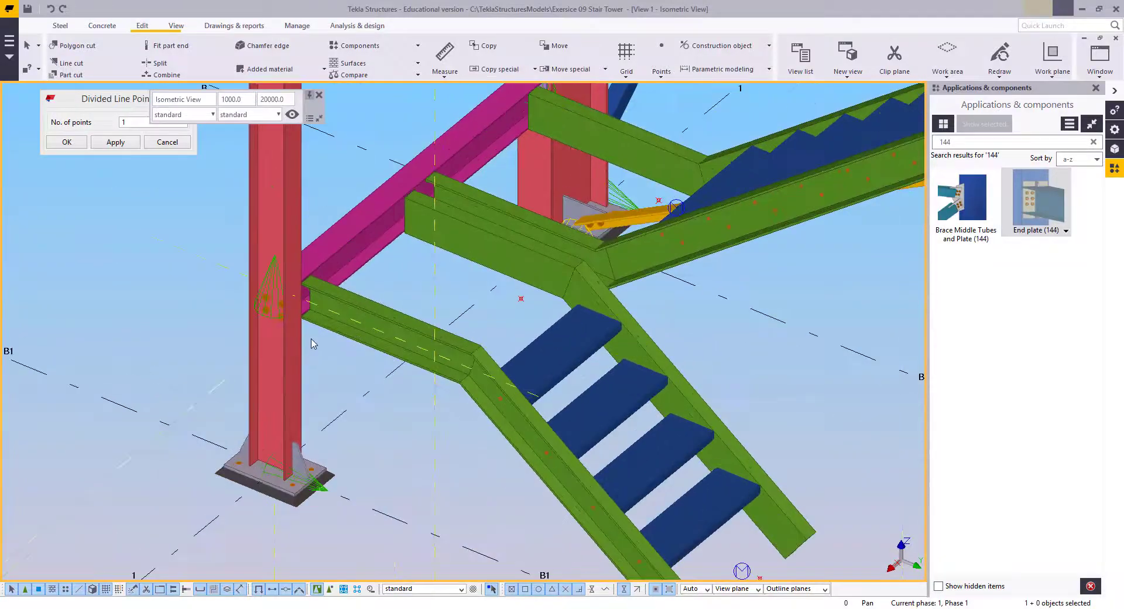
{"action": "left_click", "coordinate": [425, 250]}
{"action": "scroll", "coordinate": [509, 311], "scroll_direction": "down", "scroll_amount": 1}
{"action": "middle_click_drag", "start_coordinate": [465, 304], "coordinate": [504, 424]}
{"action": "scroll", "coordinate": [433, 374], "scroll_direction": "down", "scroll_amount": 2}
{"action": "scroll", "coordinate": [530, 358], "scroll_direction": "down", "scroll_amount": 1}
{"action": "scroll", "coordinate": [426, 475], "scroll_direction": "down", "scroll_amount": 1}
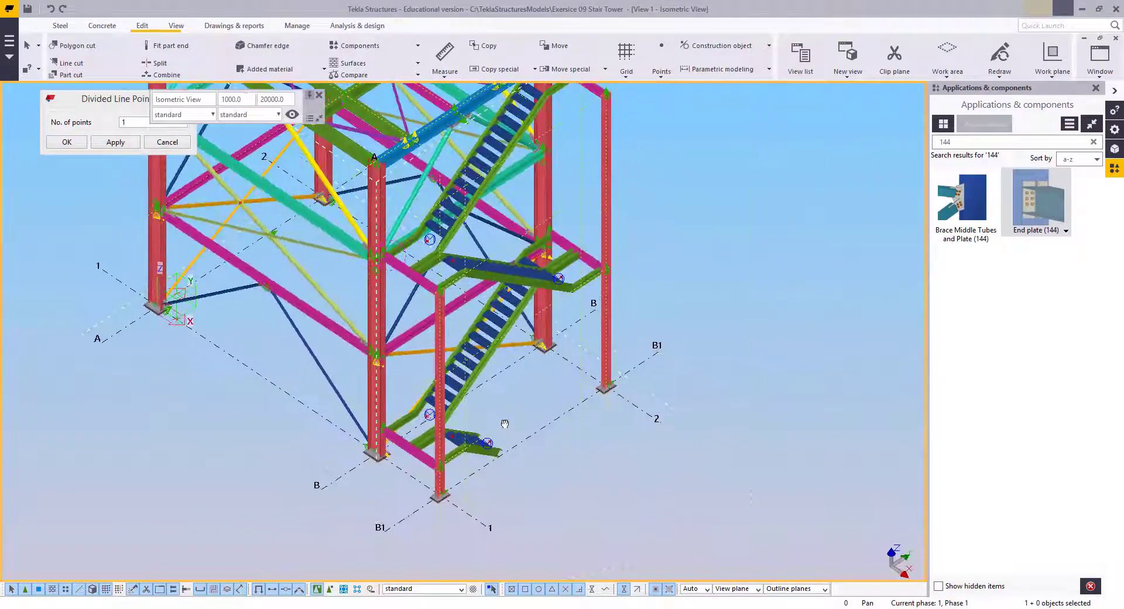
Open the properties of the lower L70*70*10 vertical brace on grid B and apply them as the current beam settings
{"action": "left_click", "coordinate": [176, 25]}
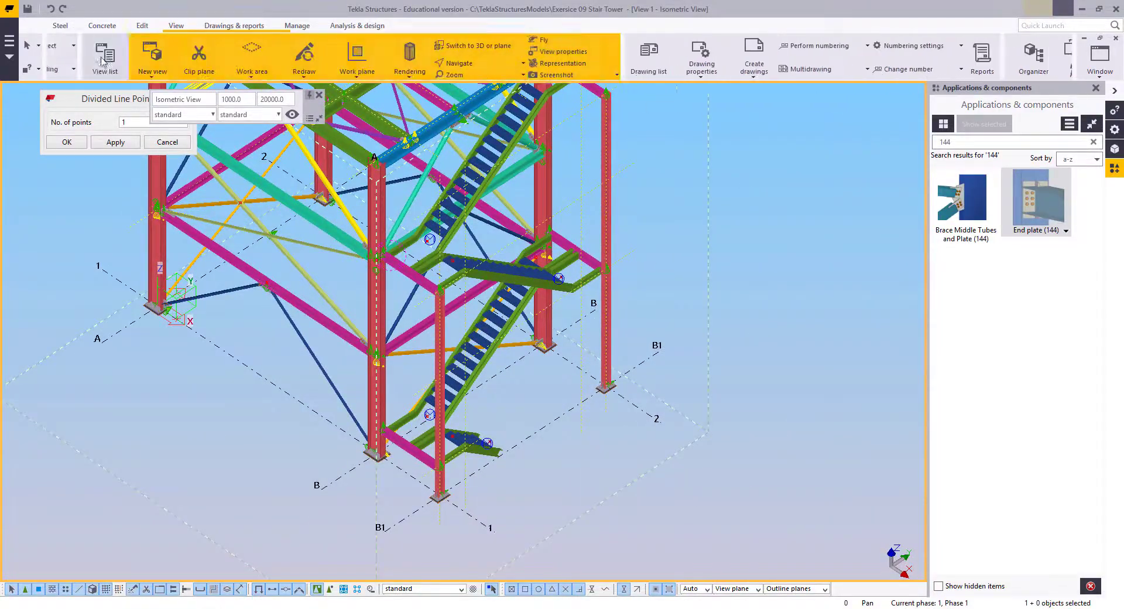
{"action": "scroll", "coordinate": [183, 366], "scroll_direction": "up", "scroll_amount": 2}
{"action": "double_click", "coordinate": [260, 264]}
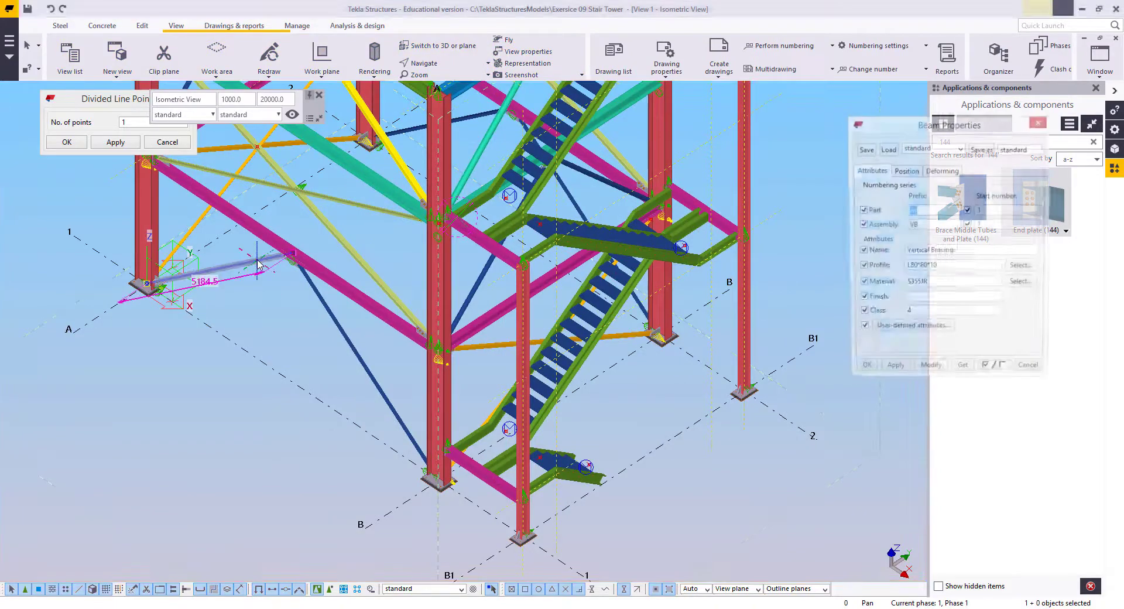
{"action": "middle_click_drag", "start_coordinate": [291, 439], "coordinate": [317, 410], "text": "ctrl"}
{"action": "scroll", "coordinate": [528, 378], "scroll_direction": "up", "scroll_amount": 1}
{"action": "double_click", "coordinate": [528, 377]}
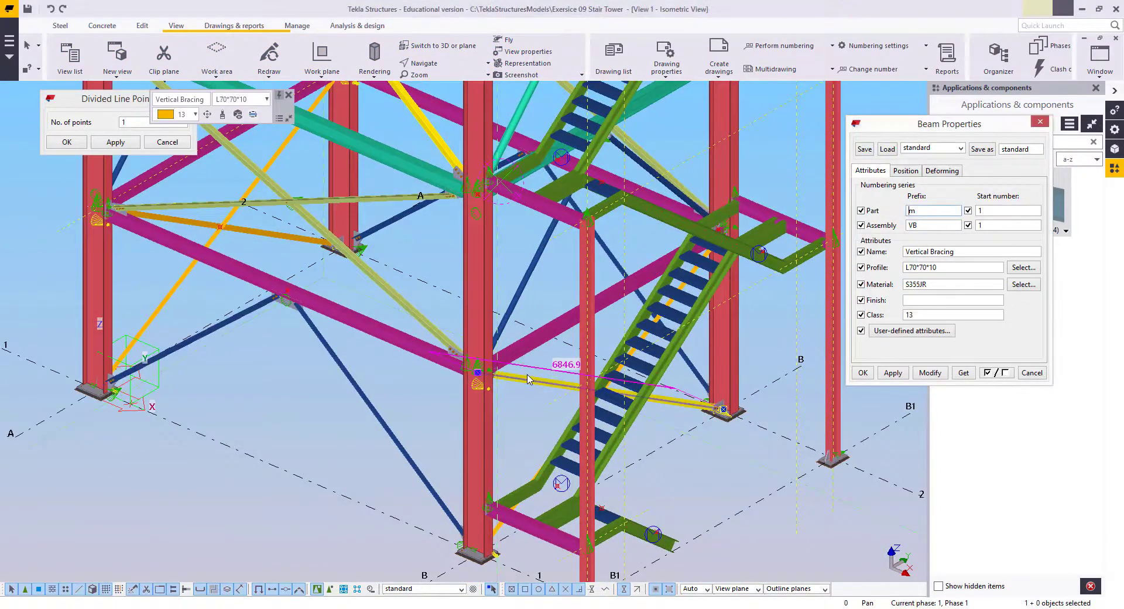
{"action": "scroll", "coordinate": [527, 381], "scroll_direction": "up", "scroll_amount": 5}
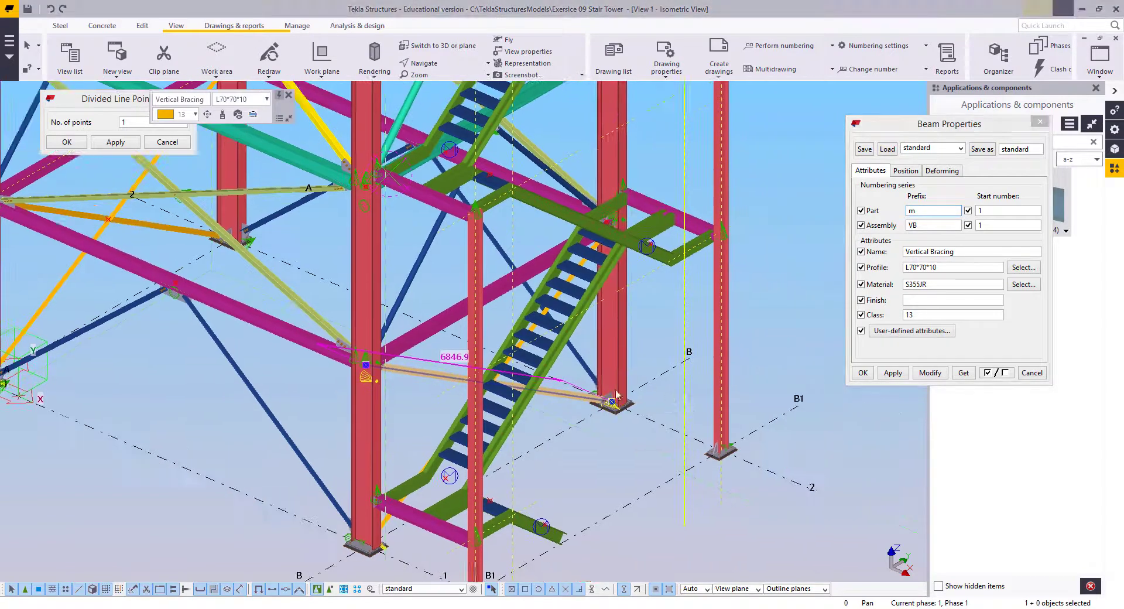
{"action": "scroll", "coordinate": [316, 370], "scroll_direction": "up", "scroll_amount": 3}
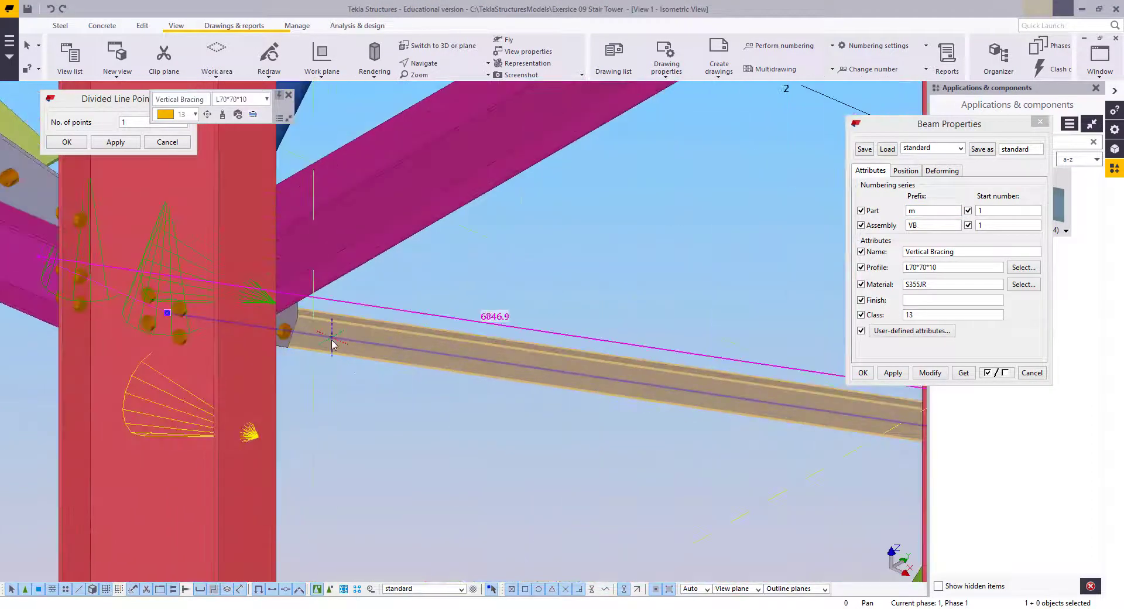
{"action": "left_click", "coordinate": [892, 373]}
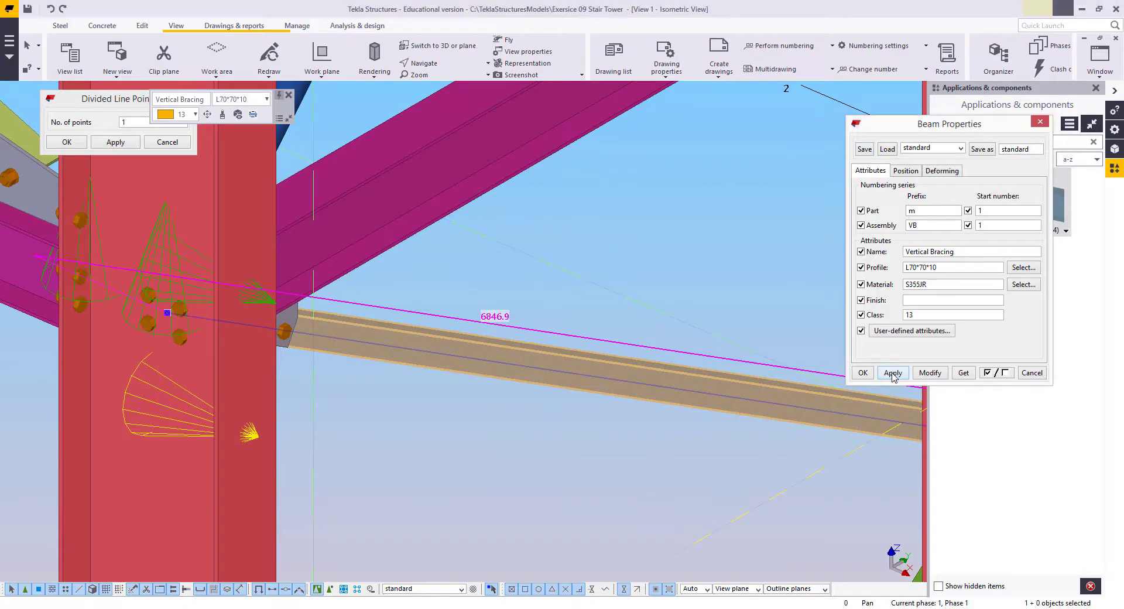
Open the Bolted gusset (11) settings at the brace's column end and accept them, along with the brace's beam properties
{"action": "left_click", "coordinate": [291, 307]}
{"action": "left_click", "coordinate": [288, 325]}
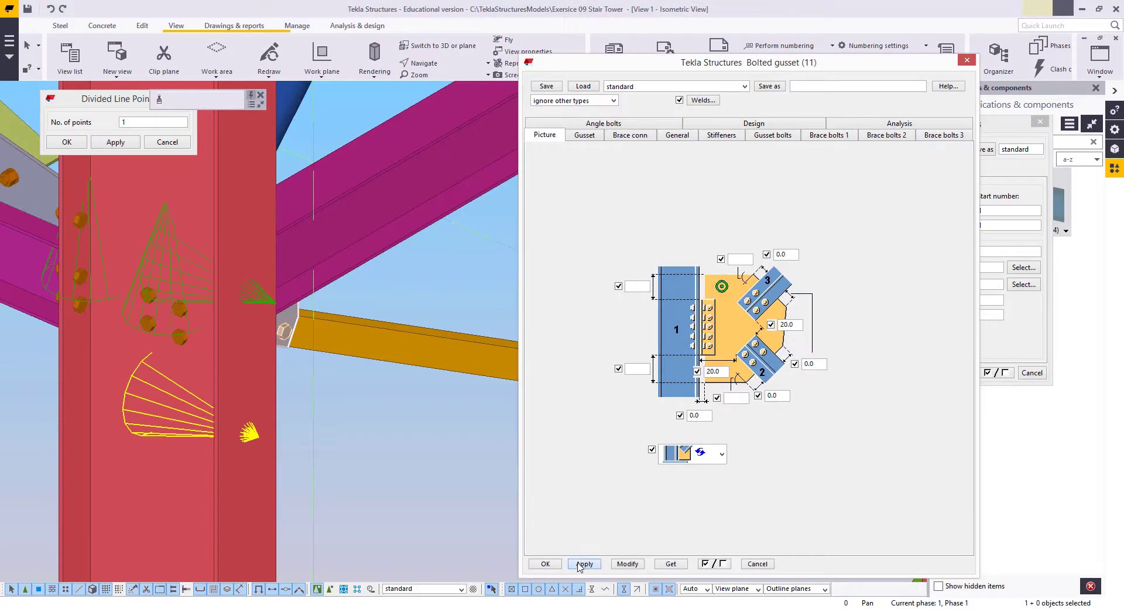
{"action": "left_click", "coordinate": [553, 565]}
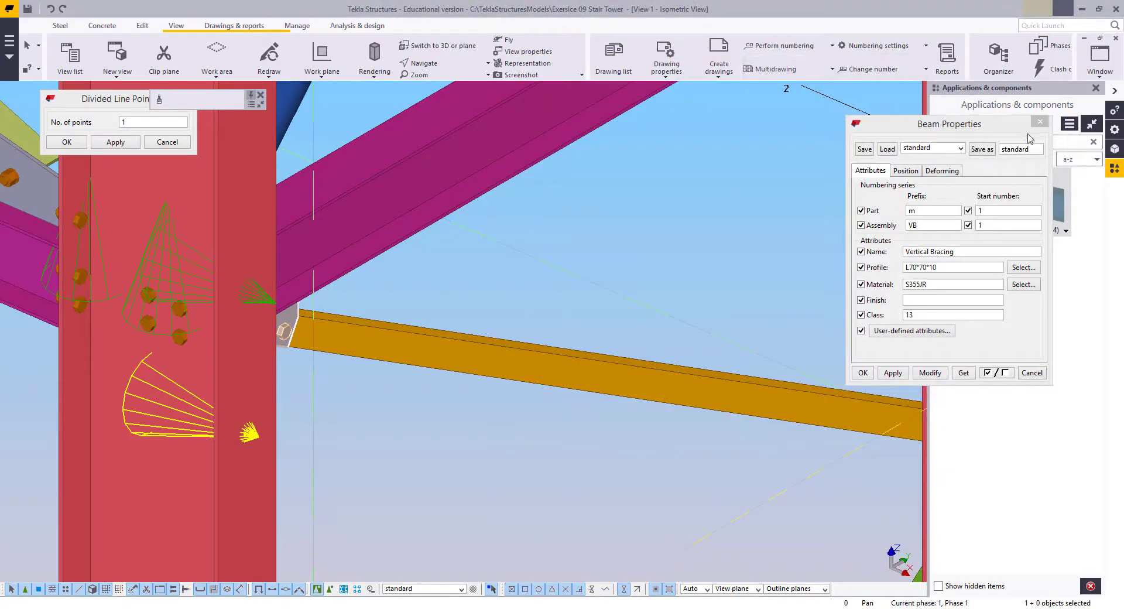
{"action": "left_click", "coordinate": [728, 381]}
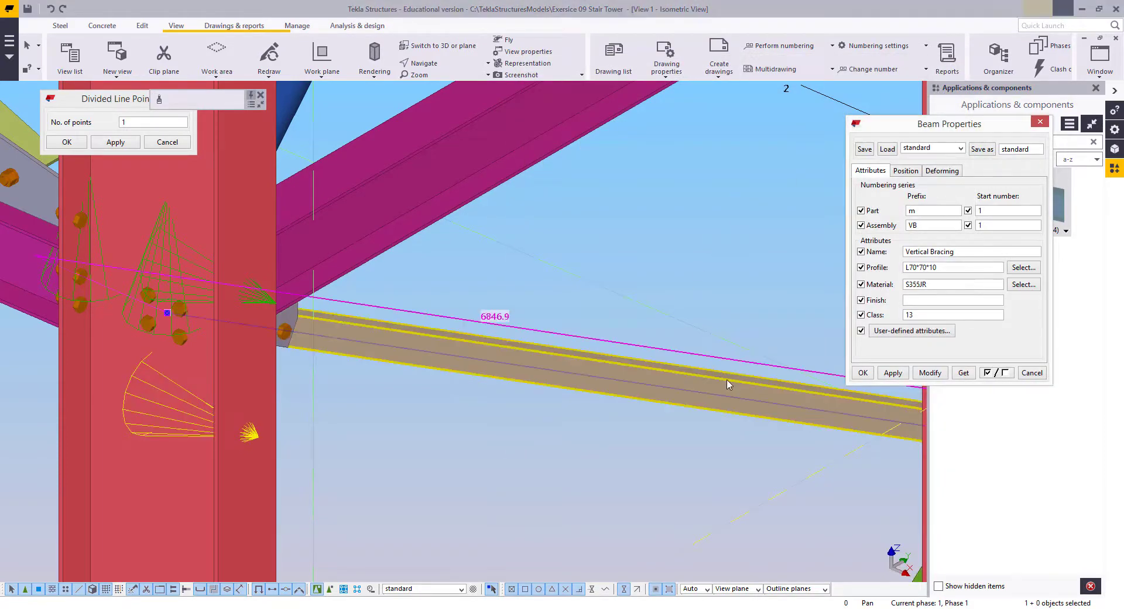
{"action": "left_click", "coordinate": [863, 373]}
{"action": "scroll", "coordinate": [375, 263], "scroll_direction": "down", "scroll_amount": 6}
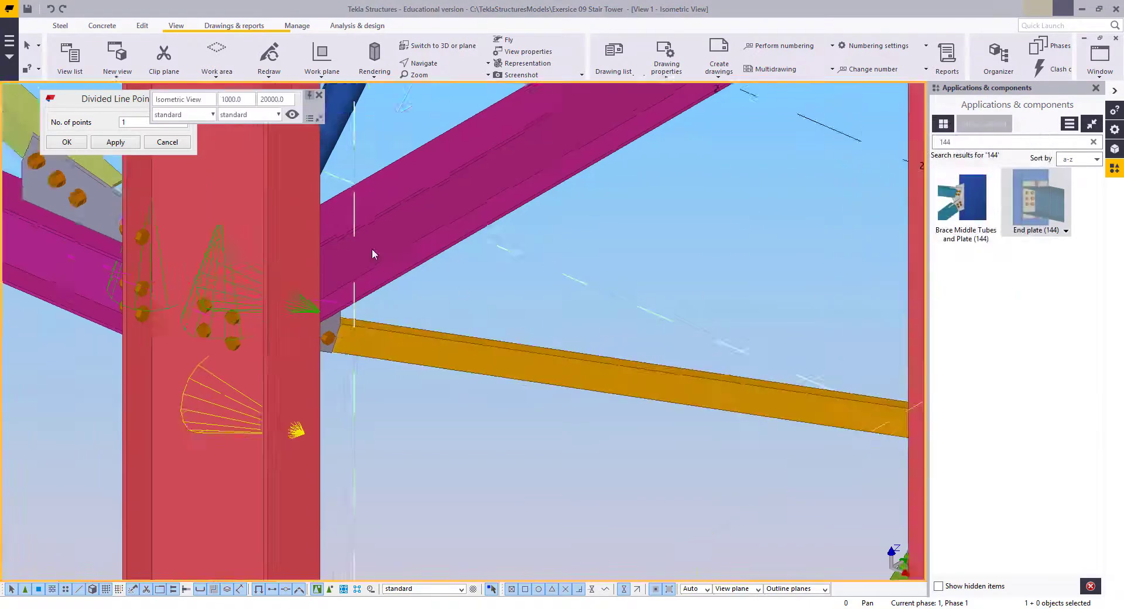
Open the Grid 1 view from the list of views and frame the bay between columns B and B1
{"action": "left_click", "coordinate": [70, 59]}
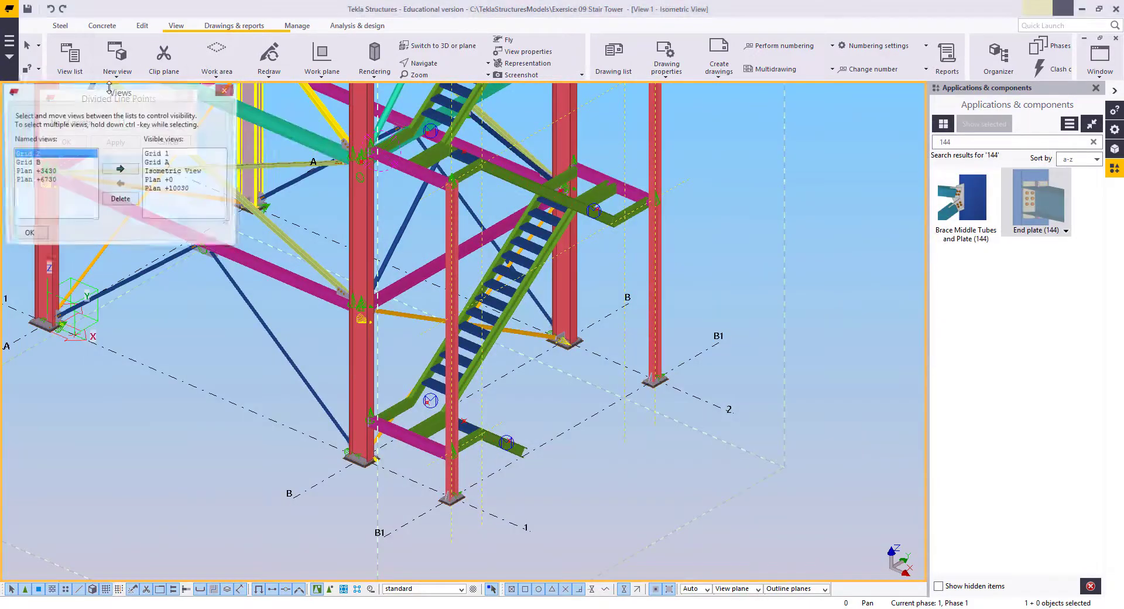
{"action": "left_click", "coordinate": [165, 156]}
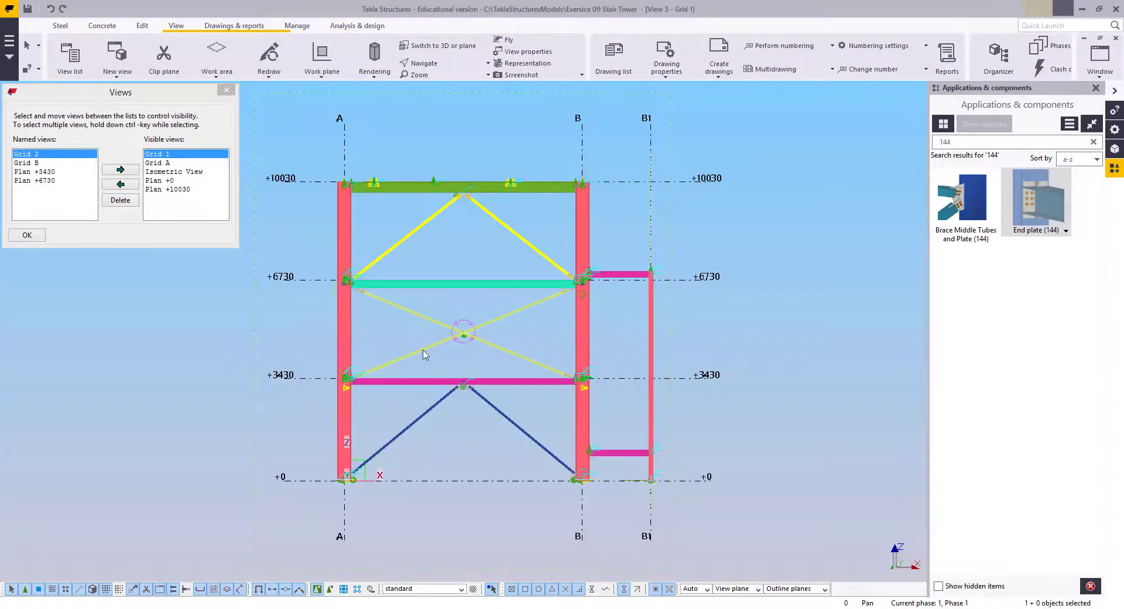
{"action": "scroll", "coordinate": [638, 398], "scroll_direction": "up", "scroll_amount": 5}
{"action": "scroll", "coordinate": [627, 393], "scroll_direction": "down", "scroll_amount": 1}
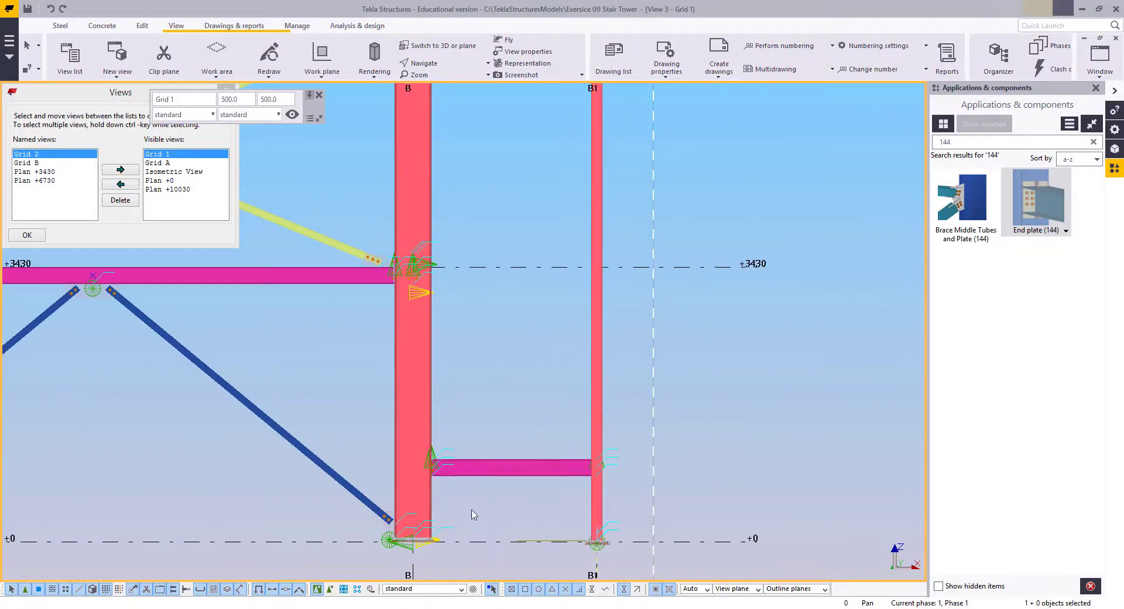
{"action": "middle_click_drag", "start_coordinate": [490, 325], "coordinate": [507, 414]}
{"action": "scroll", "coordinate": [506, 414], "scroll_direction": "down", "scroll_amount": 1}
Measure the diagonal from the lower landing beam at column B1 to the upper landing beam at column B
{"action": "left_click", "coordinate": [142, 25]}
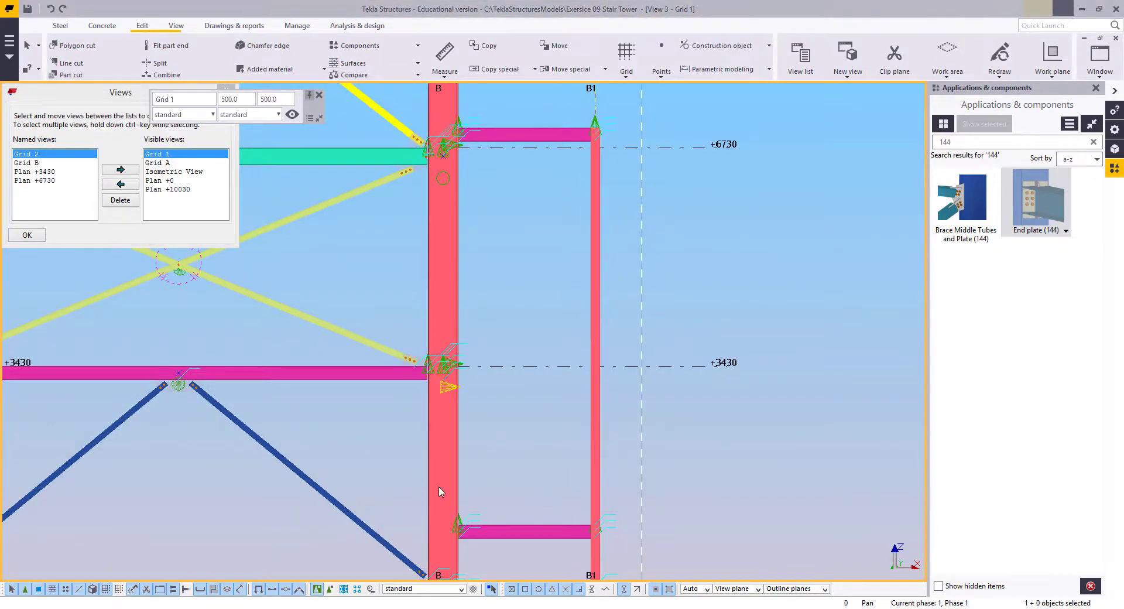
{"action": "left_click", "coordinate": [446, 53]}
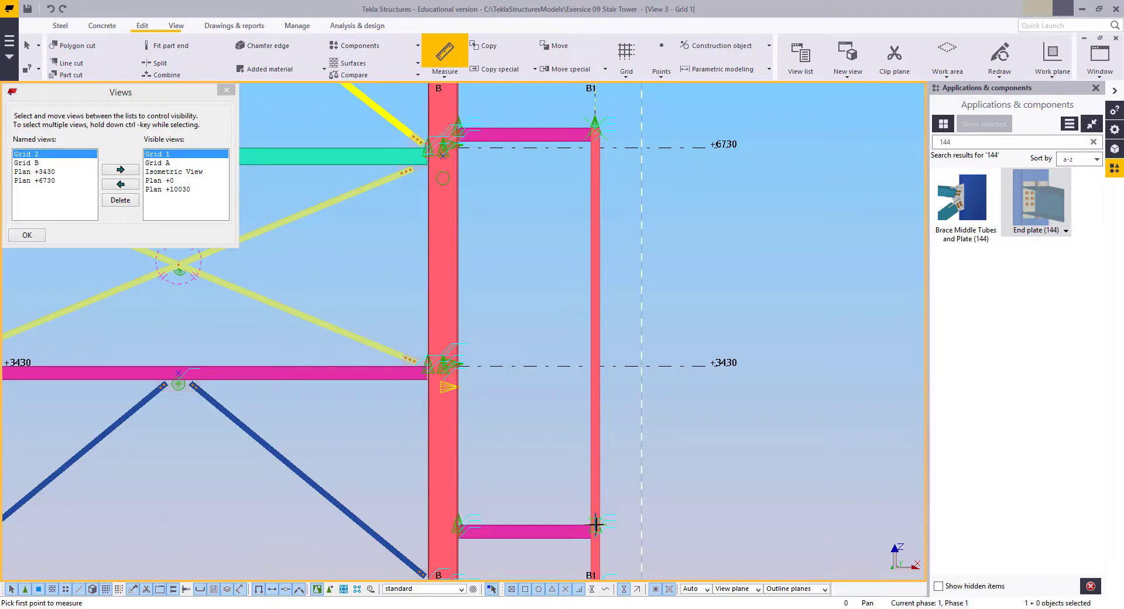
{"action": "left_click", "coordinate": [443, 126]}
{"action": "left_click", "coordinate": [526, 236]}
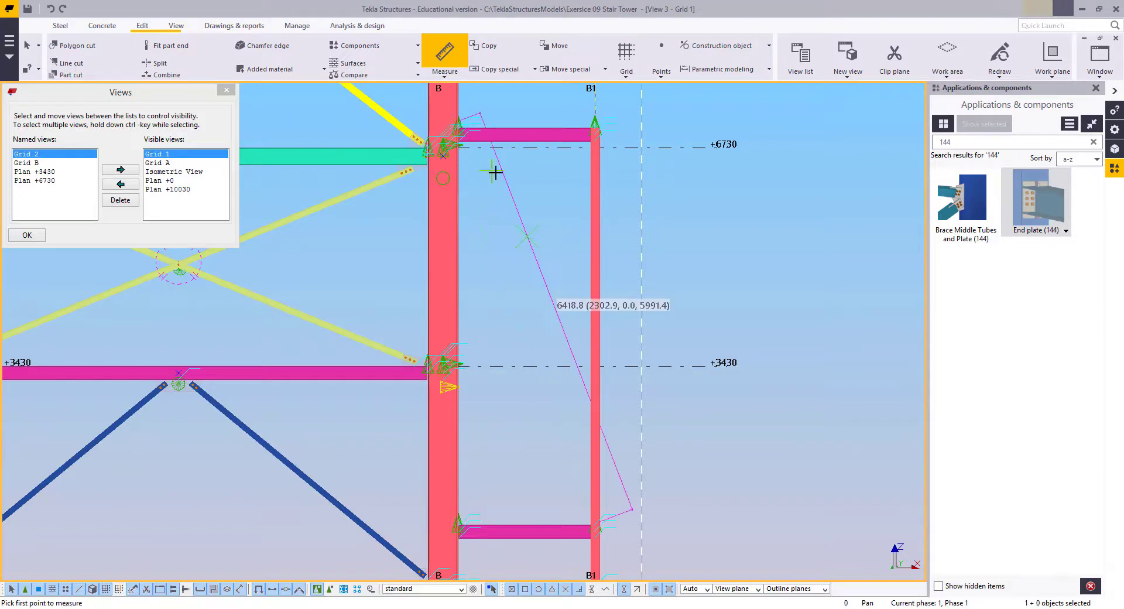
End the measuring and redraw the Grid 1 view to clear the diagonal measurement
{"action": "key", "text": "Escape"}
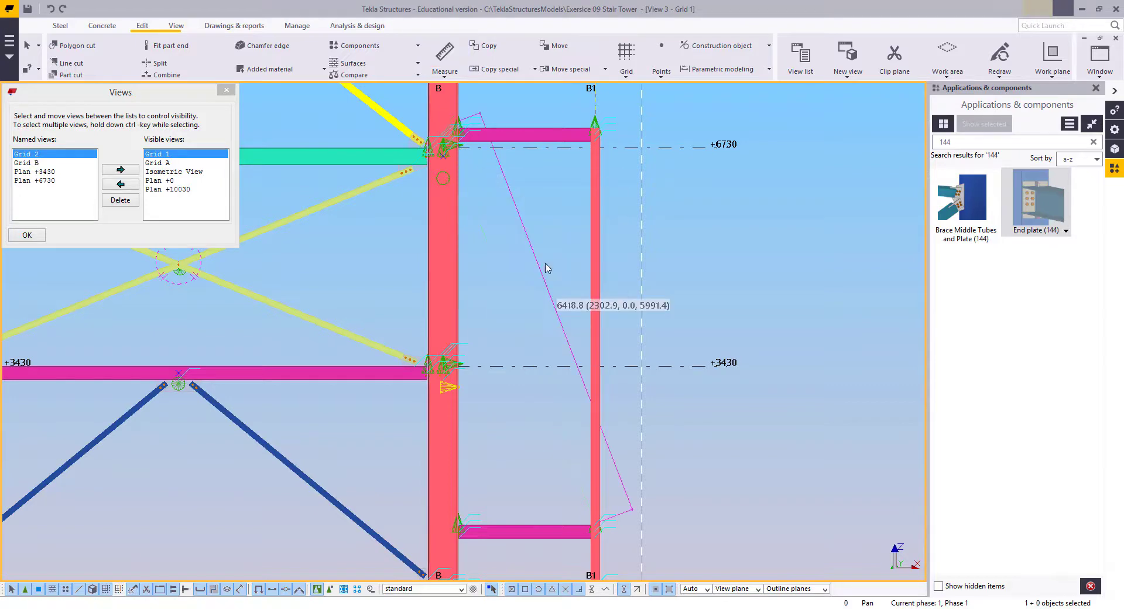
{"action": "left_click", "coordinate": [502, 305]}
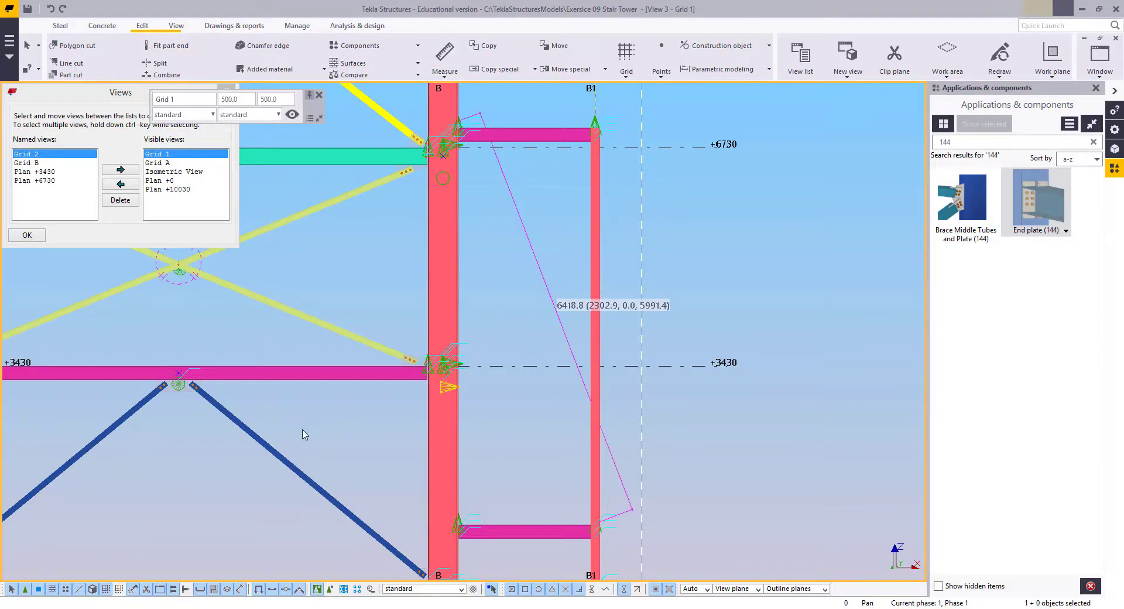
{"action": "right_click", "coordinate": [533, 339]}
{"action": "left_click", "coordinate": [536, 393]}
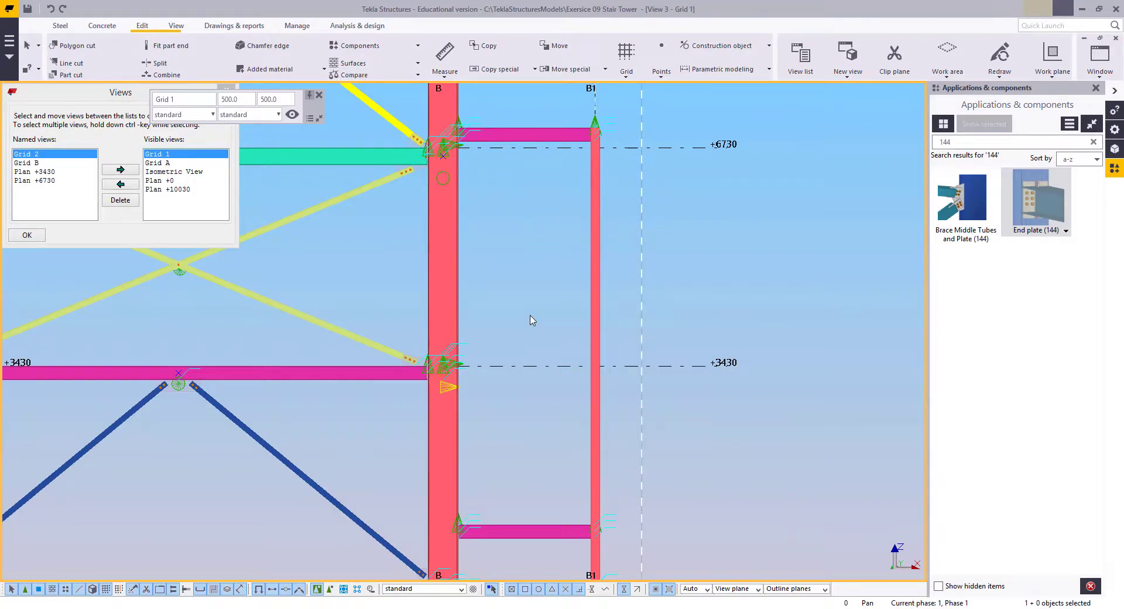
{"action": "scroll", "coordinate": [495, 366], "scroll_direction": "down", "scroll_amount": 1}
{"action": "middle_click_drag", "start_coordinate": [495, 366], "coordinate": [530, 363]}
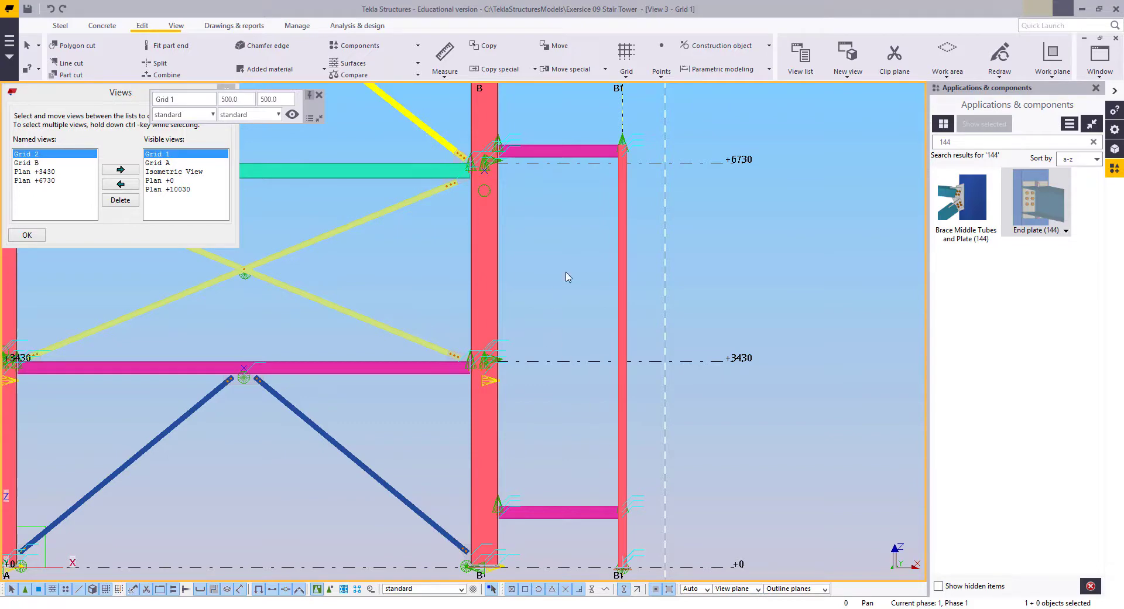
Model an L70*70*10 vertical brace from the upper landing beam's end point on grid B to the lower landing beam's end point on B1
{"action": "middle_click_drag", "start_coordinate": [625, 237], "coordinate": [624, 312]}
{"action": "scroll", "coordinate": [564, 241], "scroll_direction": "up", "scroll_amount": 1}
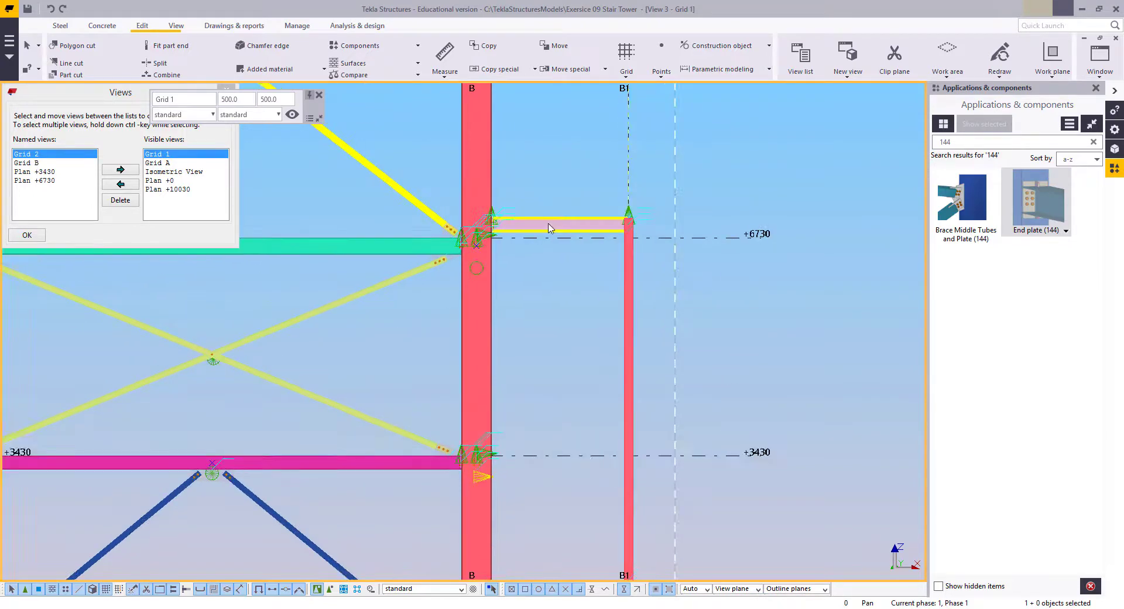
{"action": "left_click", "coordinate": [548, 227]}
{"action": "scroll", "coordinate": [550, 228], "scroll_direction": "down", "scroll_amount": 2}
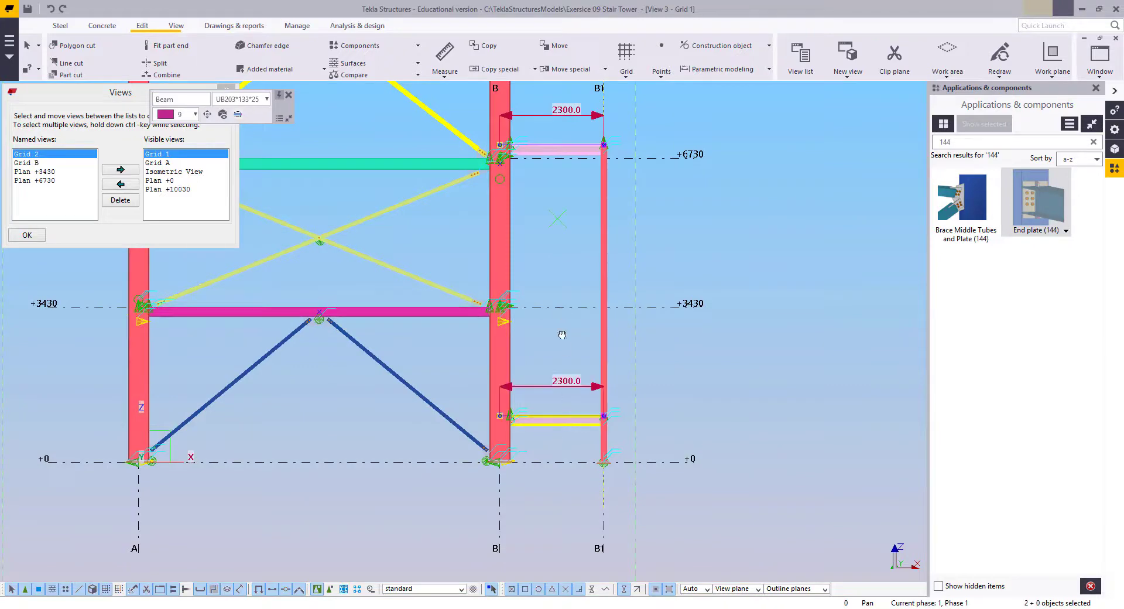
{"action": "left_click_drag", "start_coordinate": [562, 335], "coordinate": [562, 384]}
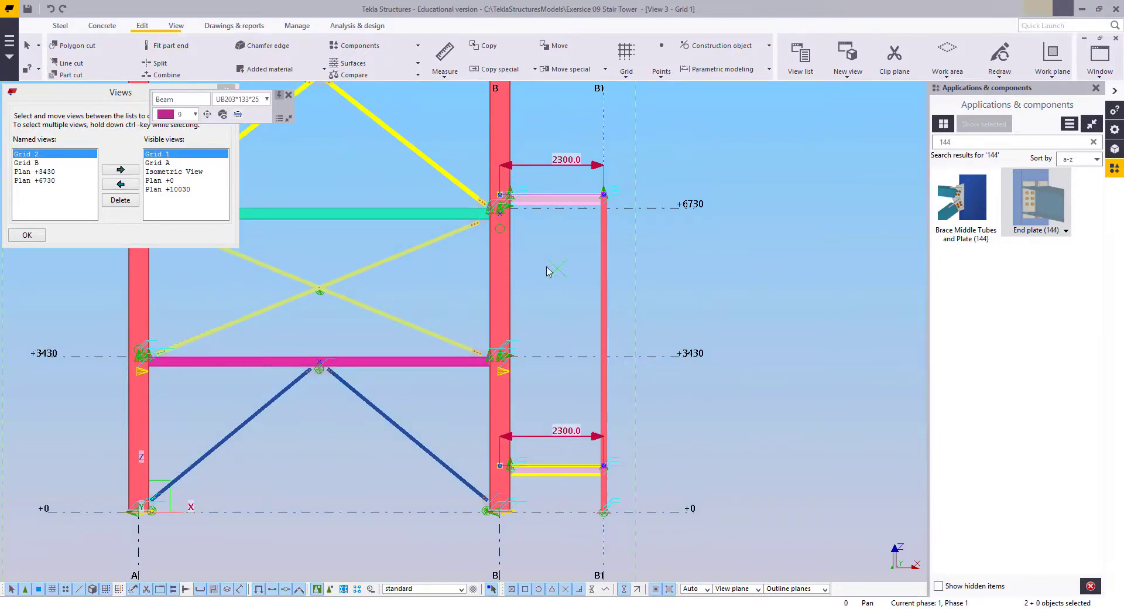
{"action": "left_click", "coordinate": [58, 26]}
{"action": "left_click", "coordinate": [99, 56]}
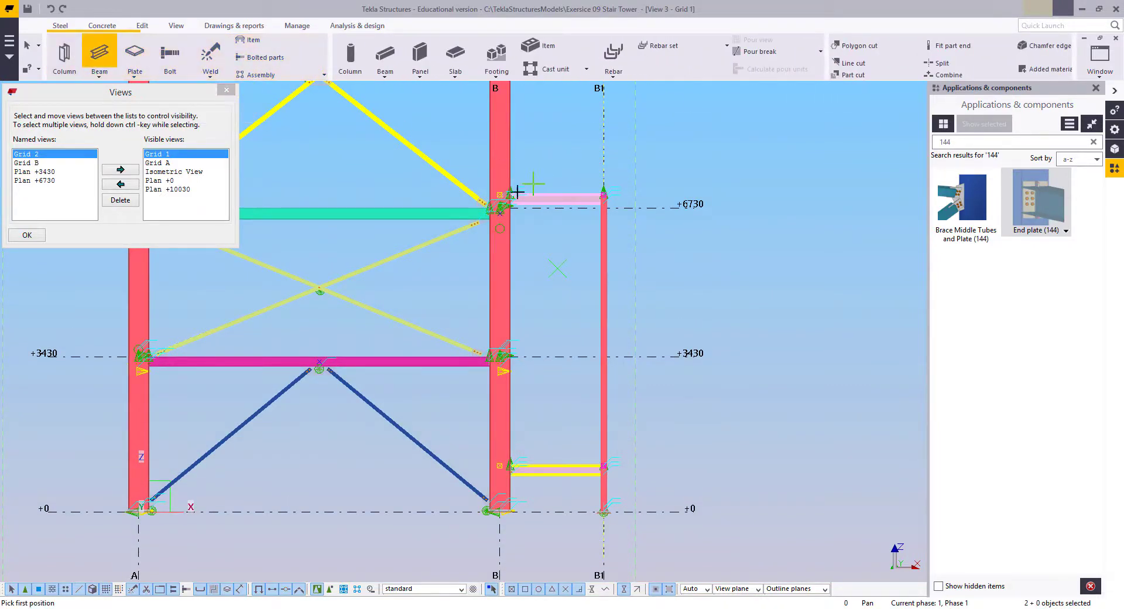
{"action": "scroll", "coordinate": [499, 193], "scroll_direction": "up", "scroll_amount": 5}
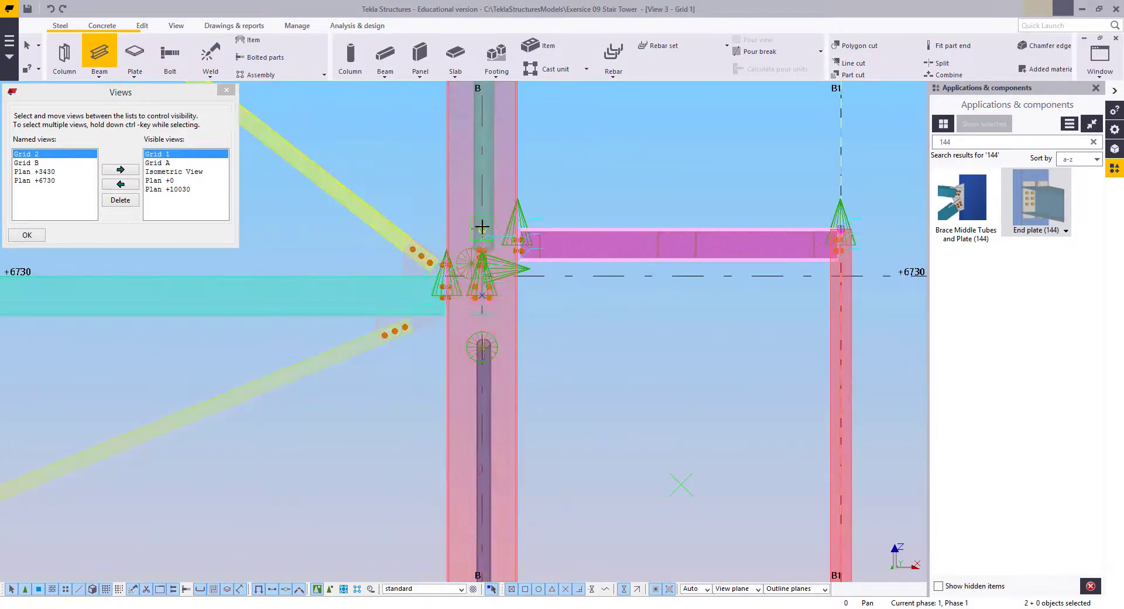
{"action": "left_click", "coordinate": [482, 226]}
{"action": "scroll", "coordinate": [572, 371], "scroll_direction": "down", "scroll_amount": 3}
{"action": "scroll", "coordinate": [641, 459], "scroll_direction": "up", "scroll_amount": 5}
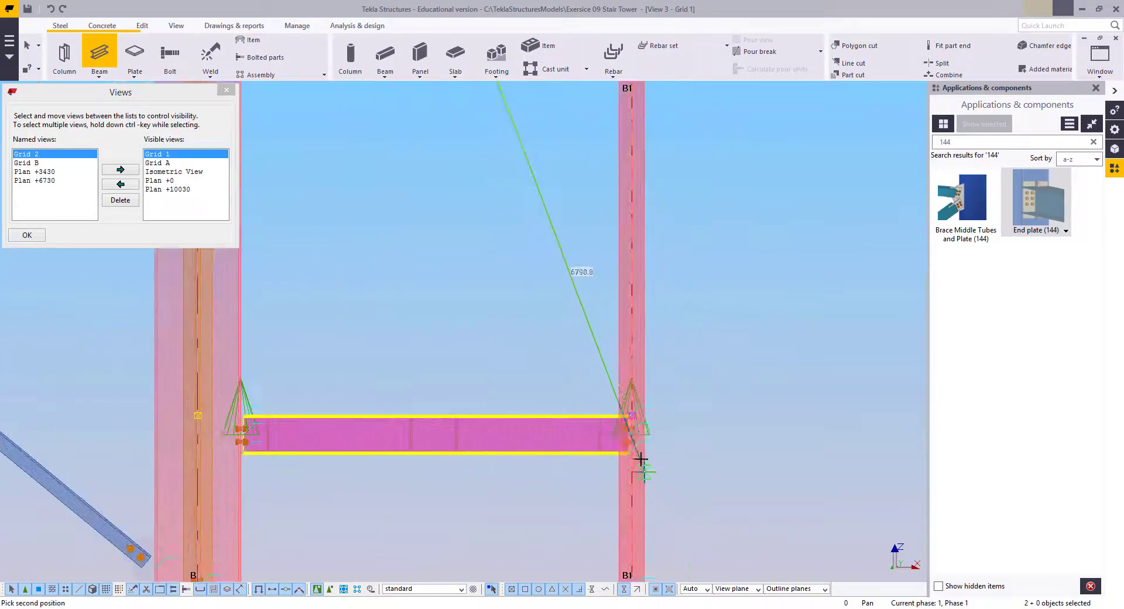
{"action": "left_click", "coordinate": [635, 415]}
Model the crossing L70*70*10 brace from the lower landing beam's end point on grid B to the top of column B1
{"action": "middle_click_drag", "start_coordinate": [518, 394], "coordinate": [699, 384]}
{"action": "scroll", "coordinate": [407, 403], "scroll_direction": "up", "scroll_amount": 1}
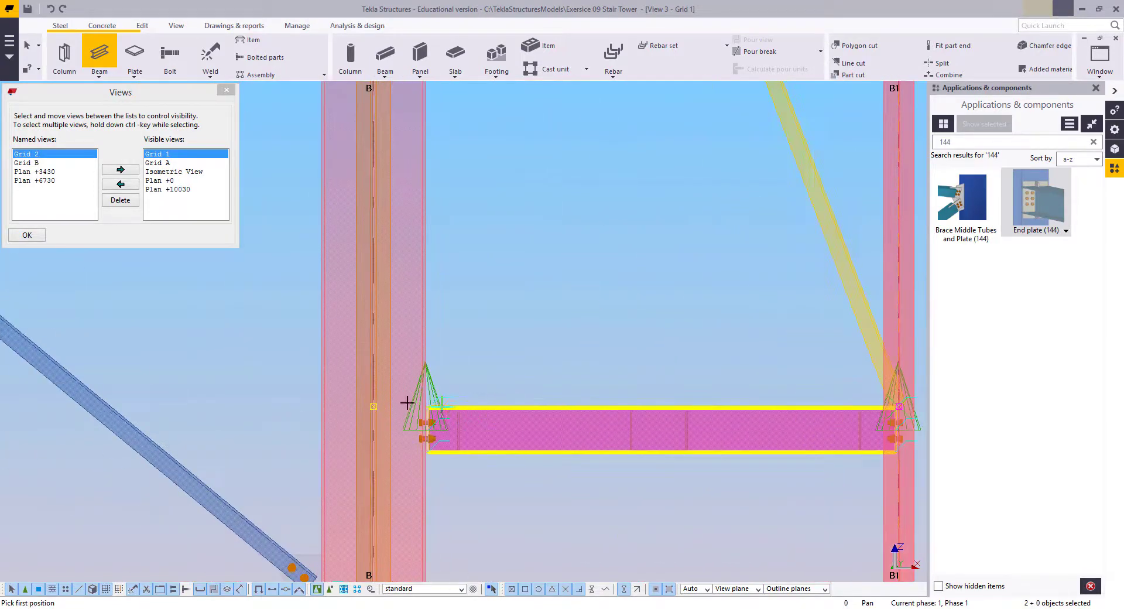
{"action": "left_click", "coordinate": [372, 405]}
{"action": "scroll", "coordinate": [434, 521], "scroll_direction": "down", "scroll_amount": 3}
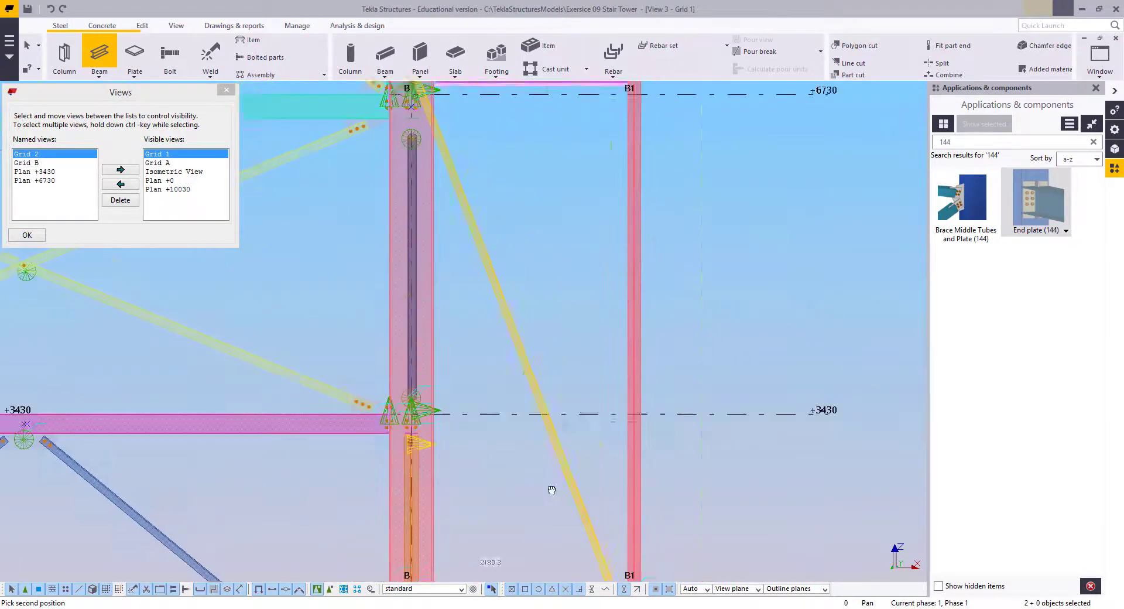
{"action": "scroll", "coordinate": [594, 240], "scroll_direction": "up", "scroll_amount": 3}
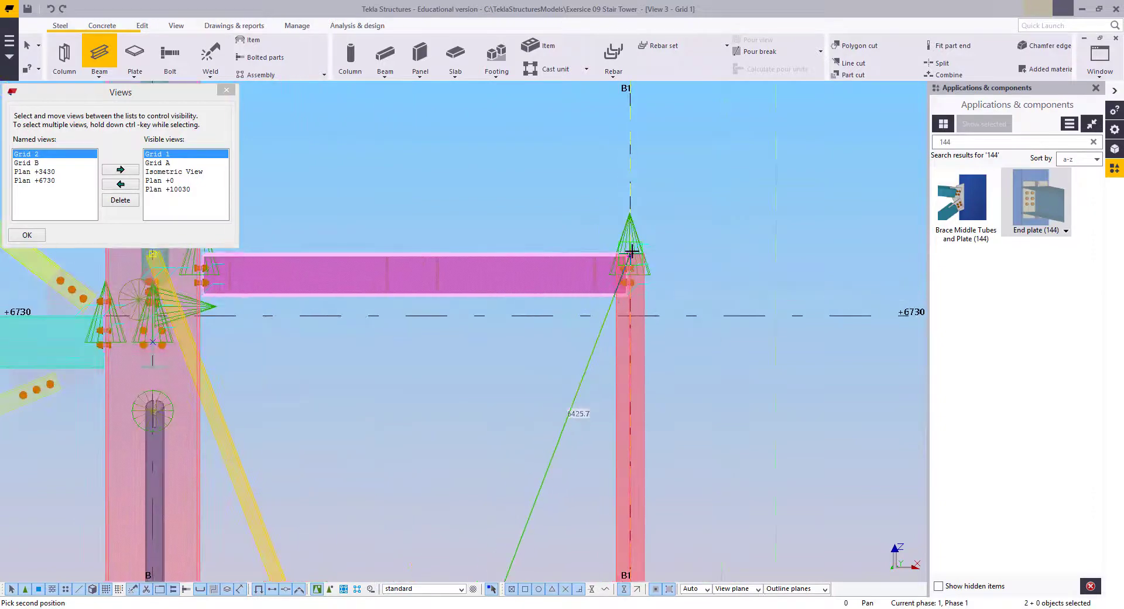
{"action": "left_click", "coordinate": [543, 197]}
{"action": "scroll", "coordinate": [543, 196], "scroll_direction": "down", "scroll_amount": 2}
{"action": "middle_click_drag", "start_coordinate": [543, 410], "coordinate": [581, 267]}
{"action": "scroll", "coordinate": [608, 305], "scroll_direction": "down", "scroll_amount": 1}
{"action": "middle_click_drag", "start_coordinate": [571, 490], "coordinate": [594, 380]}
{"action": "key", "text": "Return"}
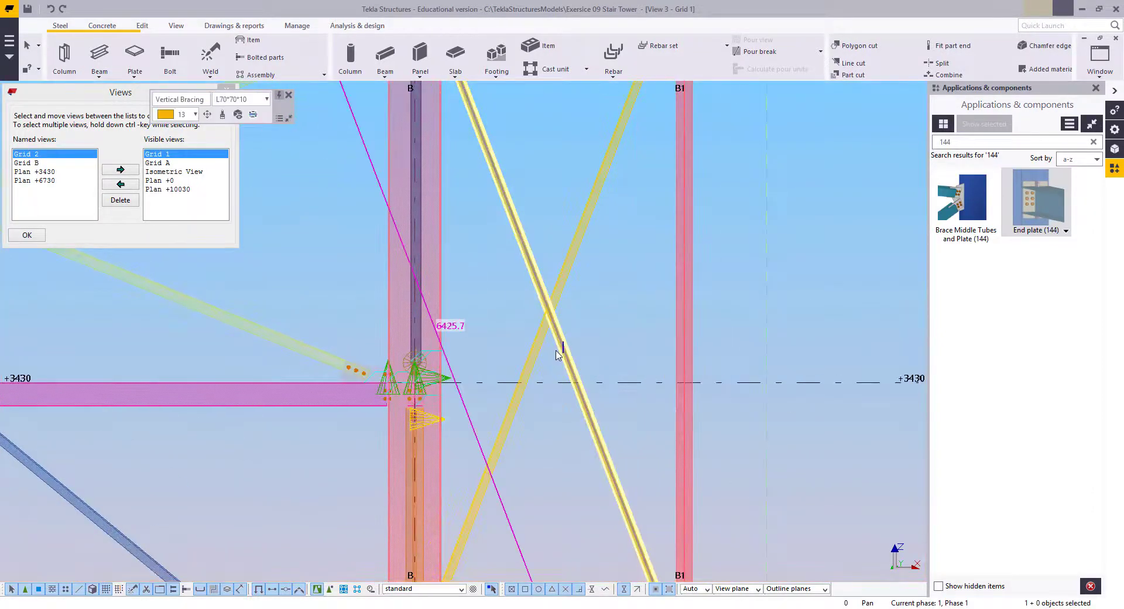
Measure from the braces' crossing point to the lower brace end at column B1, and redraw the view to clear the measurement
{"action": "scroll", "coordinate": [536, 346], "scroll_direction": "up", "scroll_amount": 2}
{"action": "key", "text": "f"}
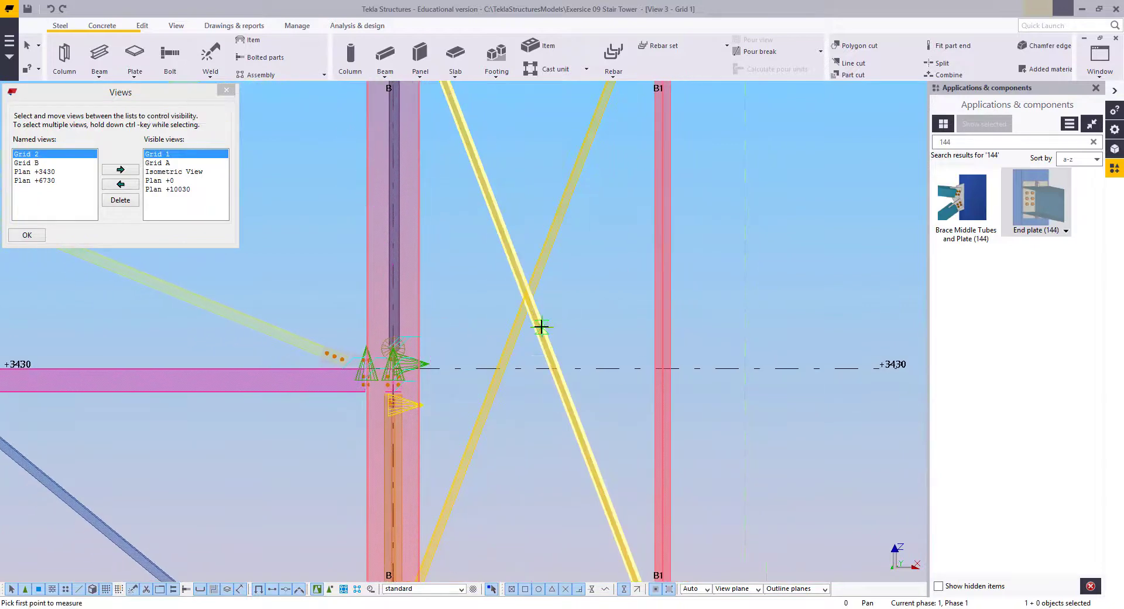
{"action": "left_click", "coordinate": [526, 293]}
{"action": "scroll", "coordinate": [560, 336], "scroll_direction": "down", "scroll_amount": 2}
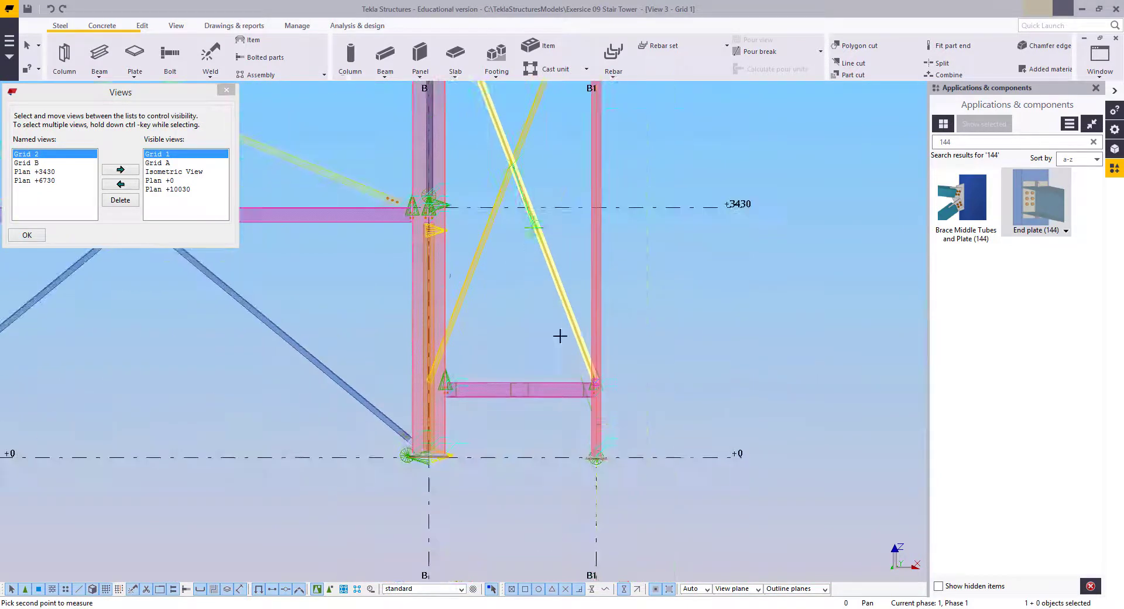
{"action": "left_click", "coordinate": [596, 381]}
{"action": "middle_click_drag", "start_coordinate": [500, 274], "coordinate": [532, 376]}
{"action": "right_click", "coordinate": [526, 400]}
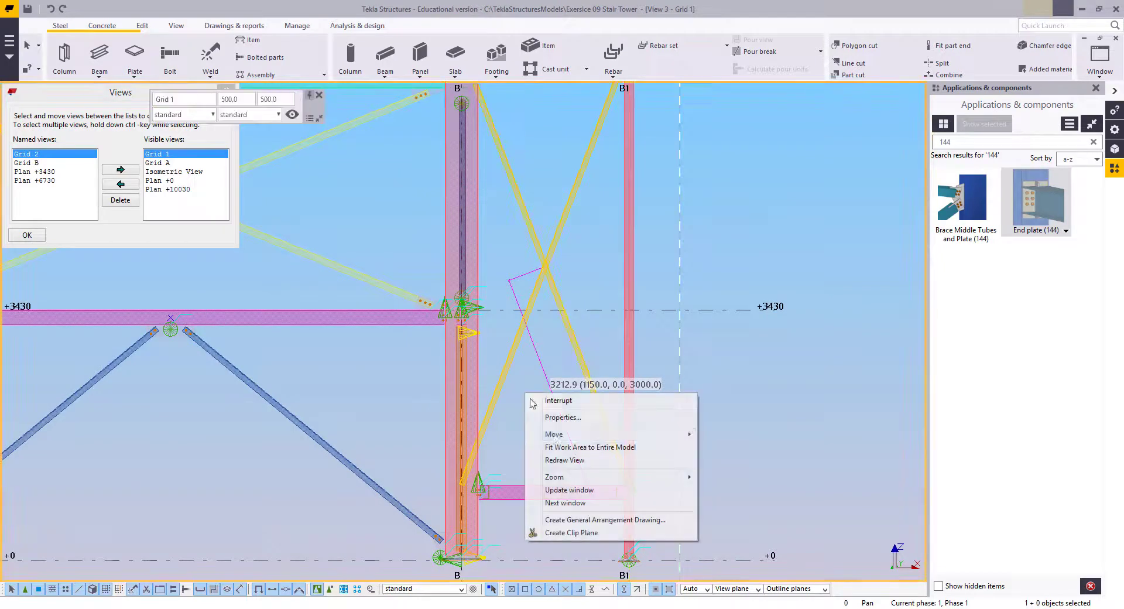
{"action": "left_click", "coordinate": [559, 459]}
Try to connect the lower brace end to column B1 with End plate (144), and undo it
{"action": "scroll", "coordinate": [554, 449], "scroll_direction": "up", "scroll_amount": 6}
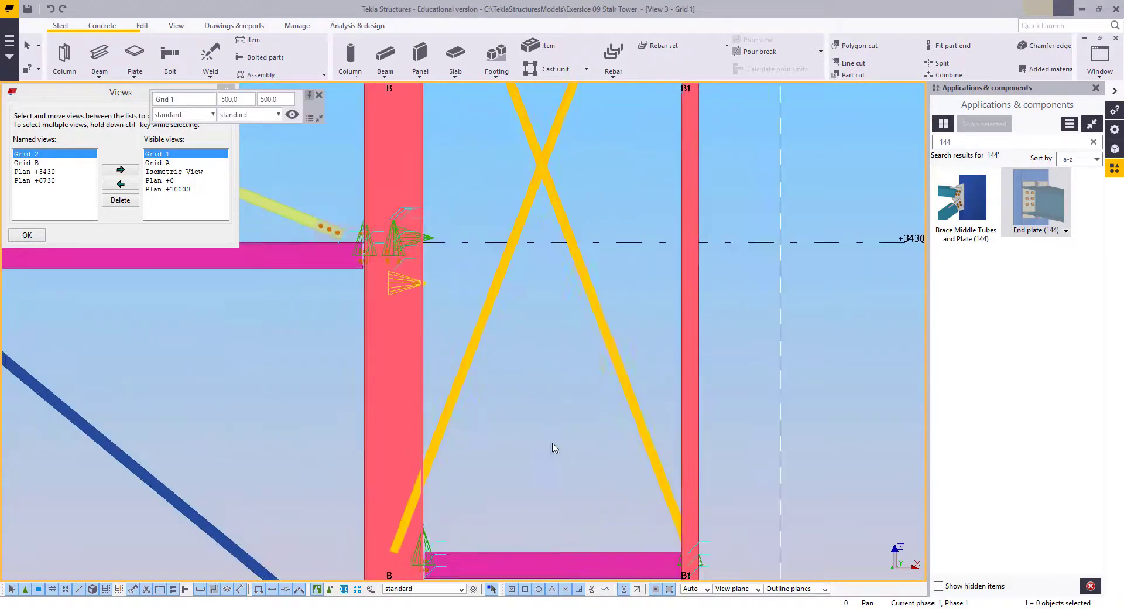
{"action": "scroll", "coordinate": [733, 476], "scroll_direction": "up", "scroll_amount": 2}
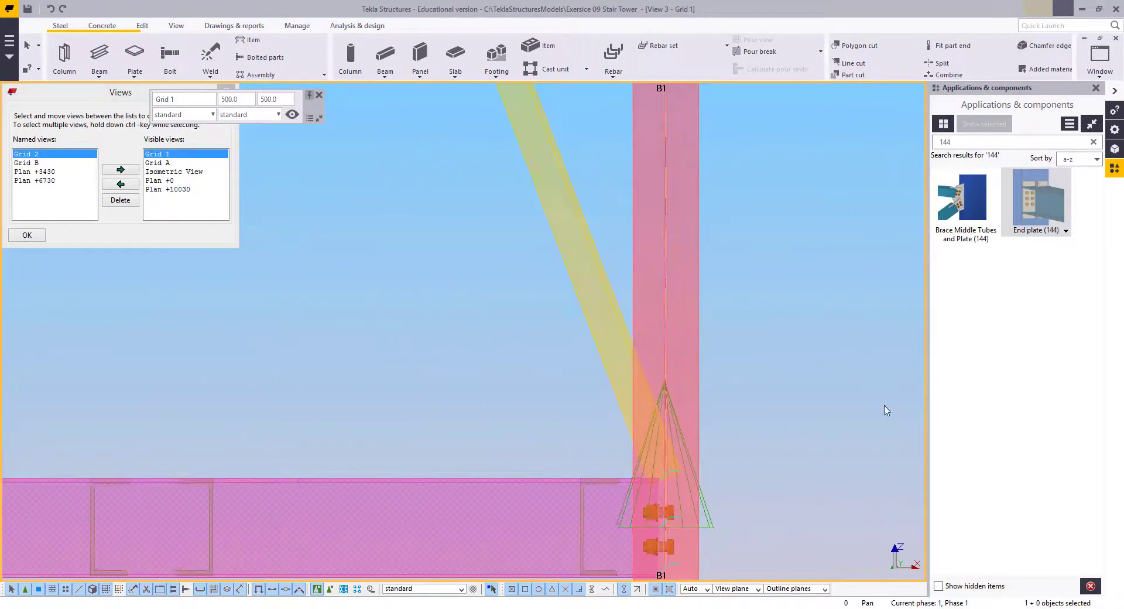
{"action": "left_click", "coordinate": [969, 205]}
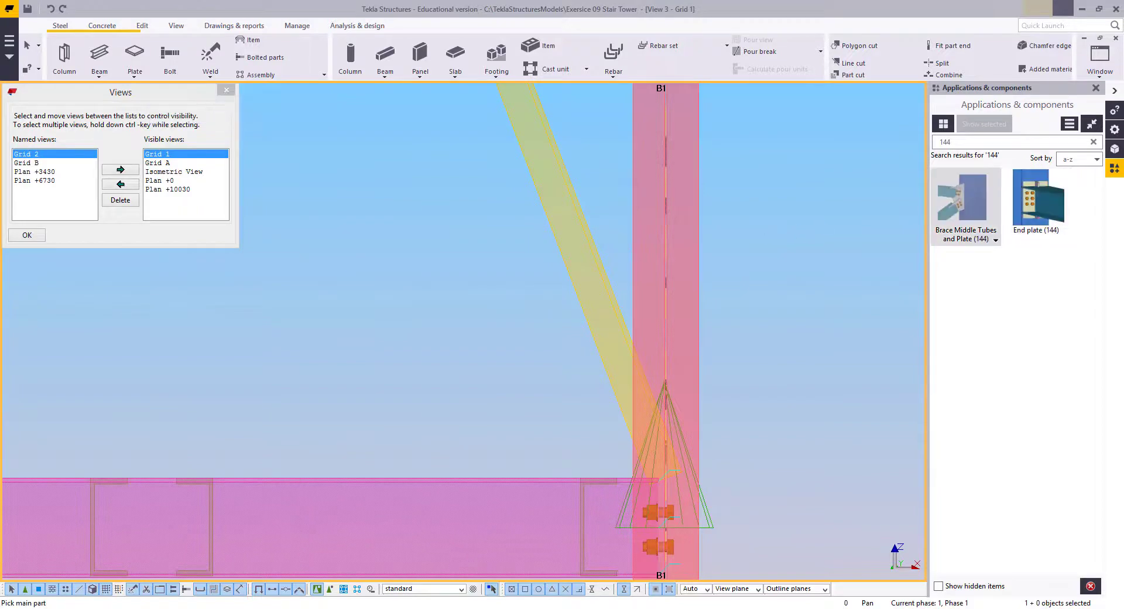
{"action": "left_click", "coordinate": [1048, 198]}
{"action": "left_click", "coordinate": [627, 223]}
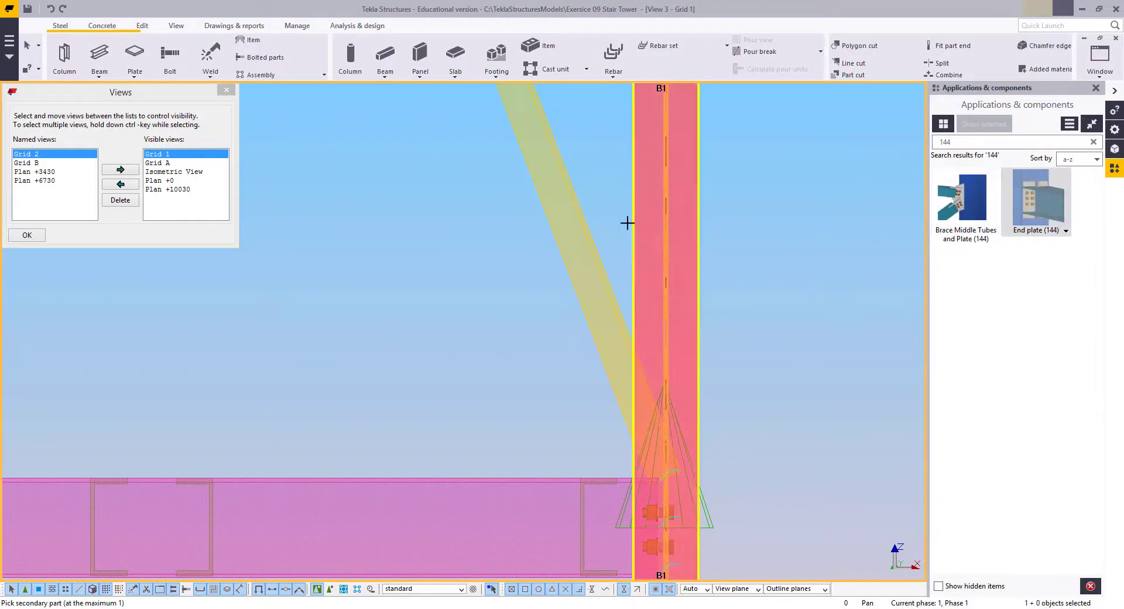
{"action": "left_click", "coordinate": [599, 247]}
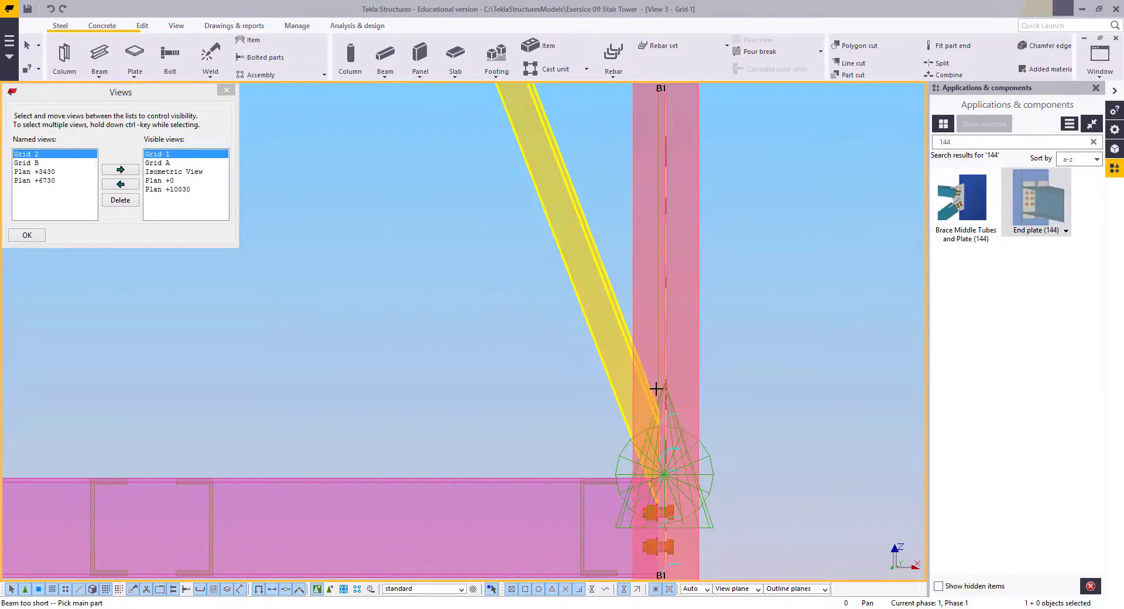
{"action": "middle_click_drag", "start_coordinate": [658, 425], "coordinate": [659, 364]}
{"action": "scroll", "coordinate": [660, 363], "scroll_direction": "up", "scroll_amount": 2}
{"action": "right_click", "coordinate": [487, 241]}
{"action": "left_click", "coordinate": [510, 249]}
{"action": "left_click", "coordinate": [527, 274]}
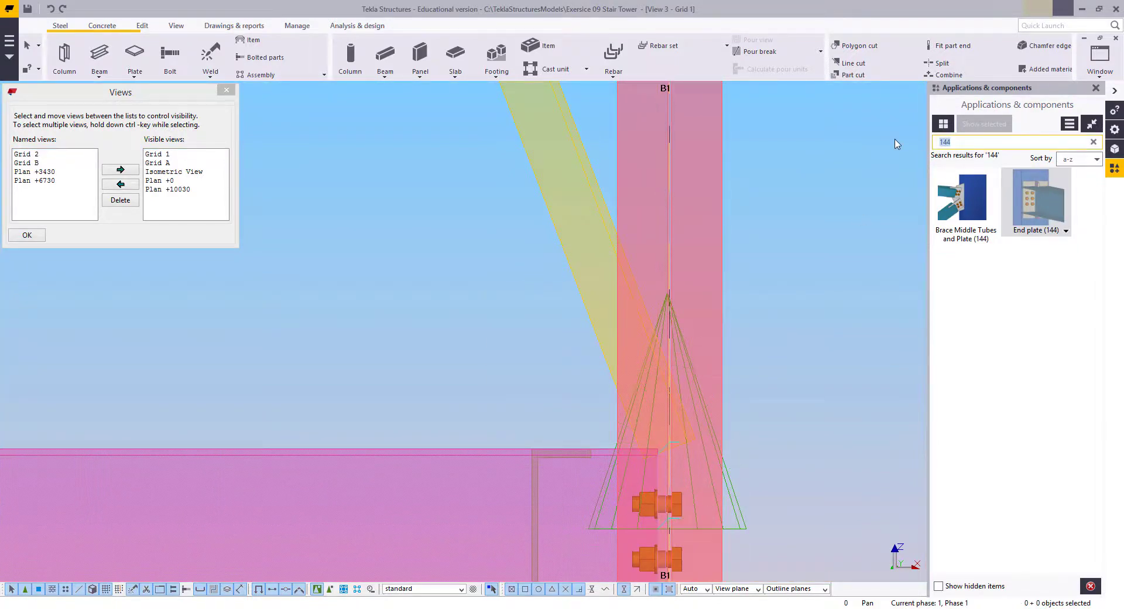
Search the components for 11 and connect the lower brace end to column B1 with Bolted gusset (11)
{"action": "type", "text": "11"}
{"action": "left_click", "coordinate": [951, 227]}
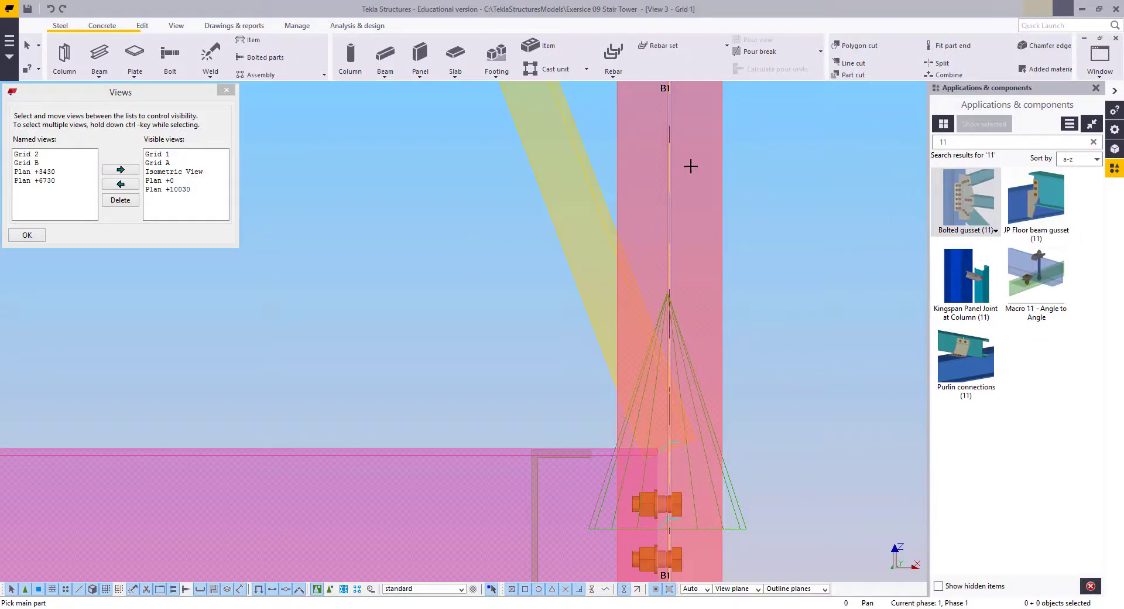
{"action": "left_click", "coordinate": [622, 167]}
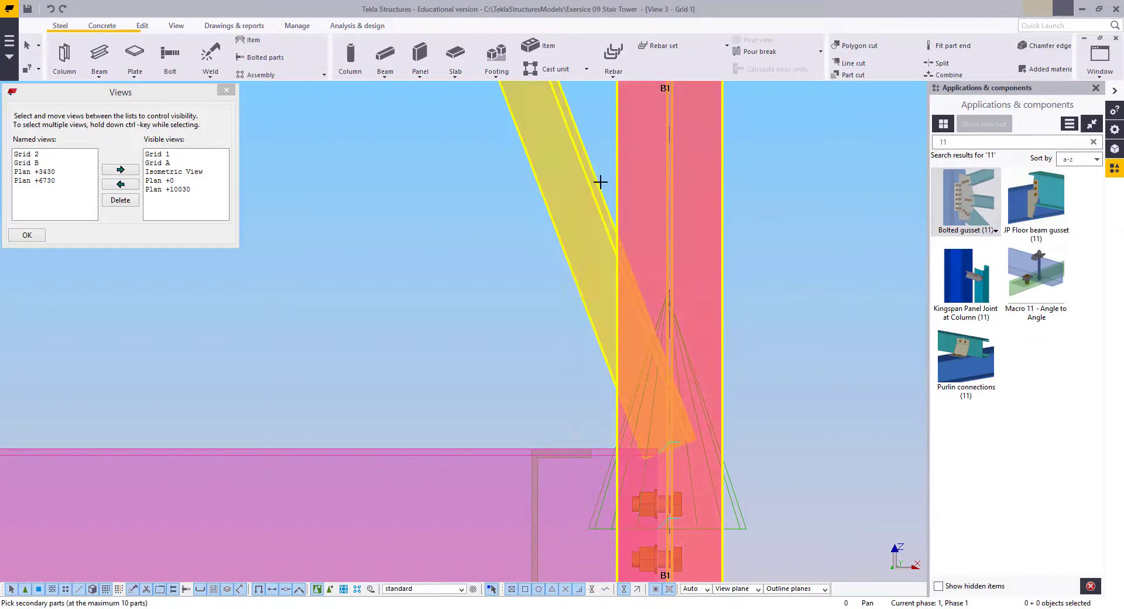
{"action": "middle_click", "coordinate": [598, 185]}
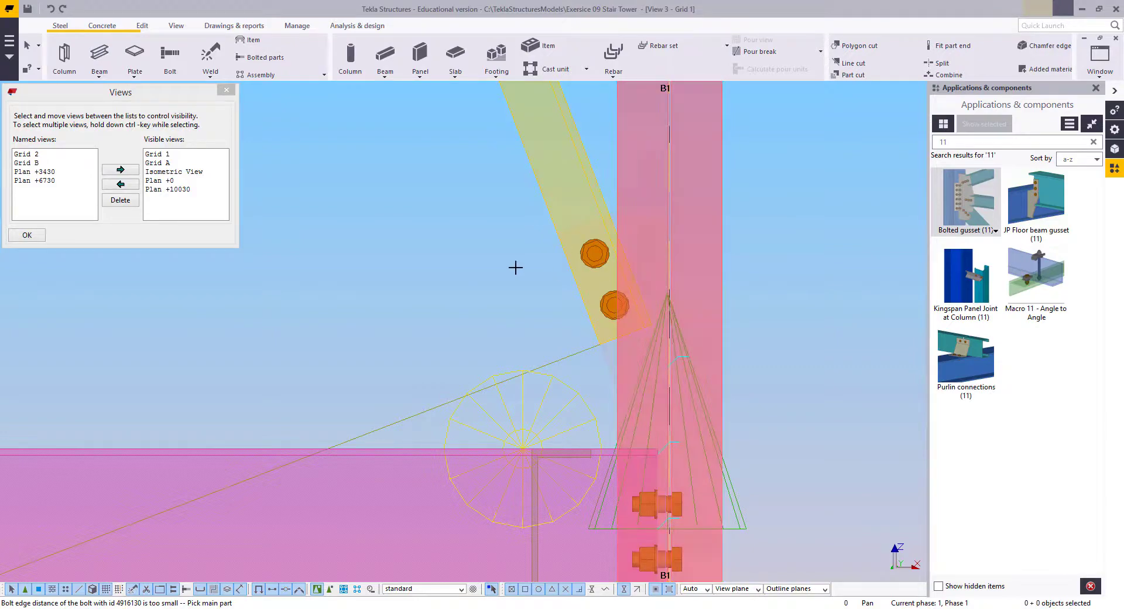
Connect the crossing brace's lower end to column B with Bolted gusset (11)
{"action": "scroll", "coordinate": [514, 267], "scroll_direction": "down", "scroll_amount": 2}
{"action": "middle_click_drag", "start_coordinate": [515, 266], "coordinate": [901, 331]}
{"action": "middle_click_drag", "start_coordinate": [376, 317], "coordinate": [861, 296]}
{"action": "scroll", "coordinate": [862, 296], "scroll_direction": "down", "scroll_amount": 3}
{"action": "scroll", "coordinate": [661, 323], "scroll_direction": "up", "scroll_amount": 3}
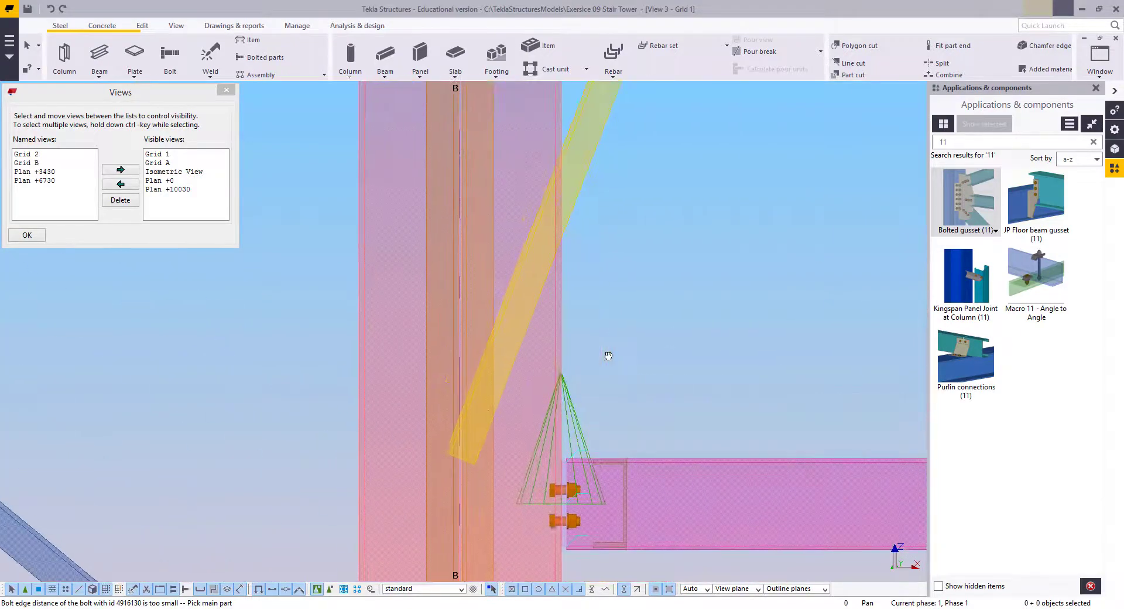
{"action": "left_click", "coordinate": [560, 293]}
{"action": "middle_click", "coordinate": [632, 267]}
Connect the brace's upper end near level +6730 to column B with Bolted gusset (11)
{"action": "scroll", "coordinate": [595, 268], "scroll_direction": "down", "scroll_amount": 4}
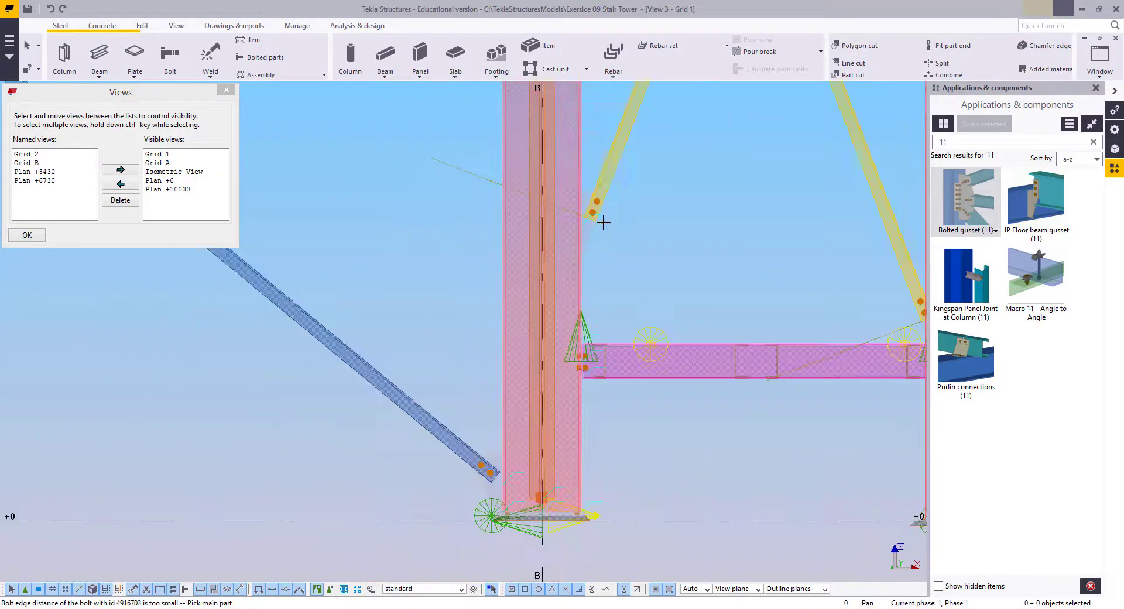
{"action": "middle_click_drag", "start_coordinate": [606, 208], "coordinate": [559, 535]}
{"action": "scroll", "coordinate": [560, 536], "scroll_direction": "down", "scroll_amount": 3}
{"action": "middle_click_drag", "start_coordinate": [560, 88], "coordinate": [560, 214]}
{"action": "scroll", "coordinate": [563, 293], "scroll_direction": "up", "scroll_amount": 4}
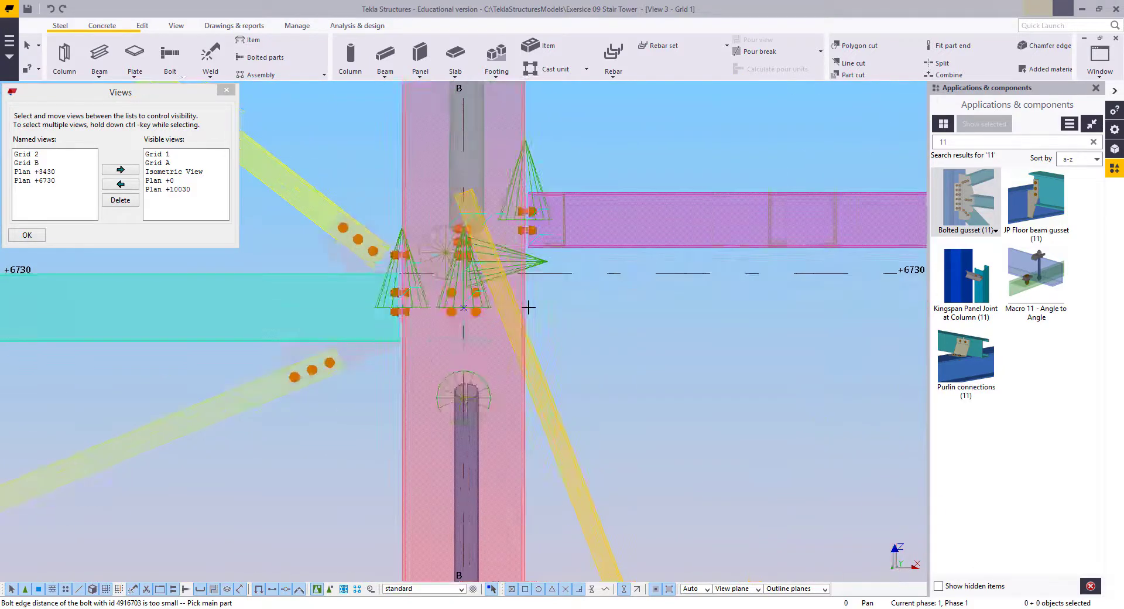
{"action": "left_click", "coordinate": [520, 290]}
{"action": "left_click", "coordinate": [545, 368]}
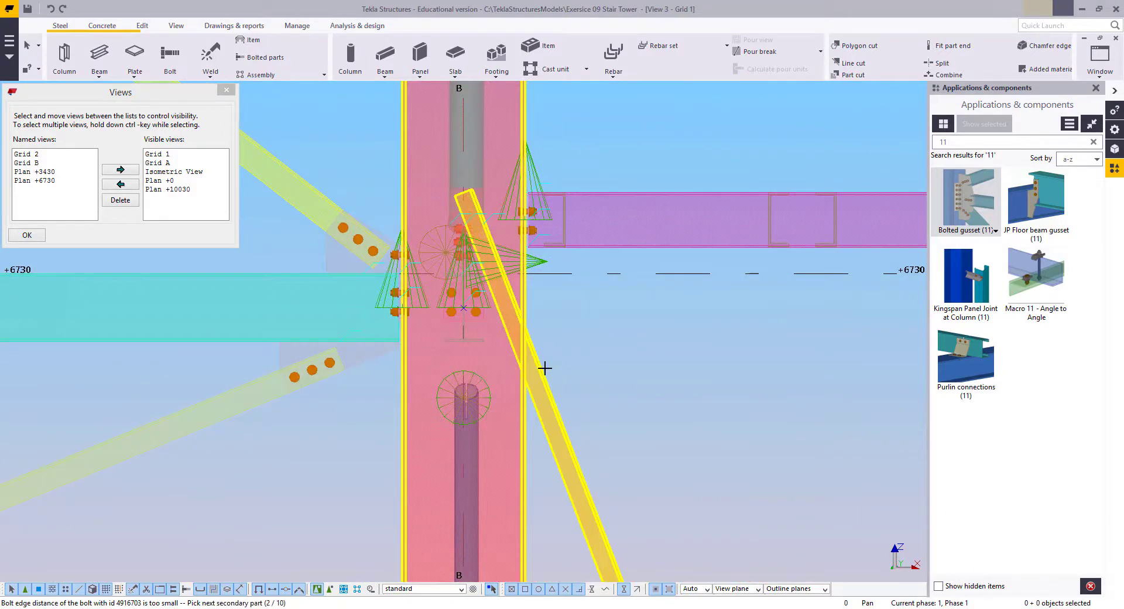
{"action": "middle_click", "coordinate": [573, 330]}
Connect the crossing brace's upper end at B1 to the upper landing beam with Bolted gusset (11) and select the new connection
{"action": "scroll", "coordinate": [464, 319], "scroll_direction": "down", "scroll_amount": 3}
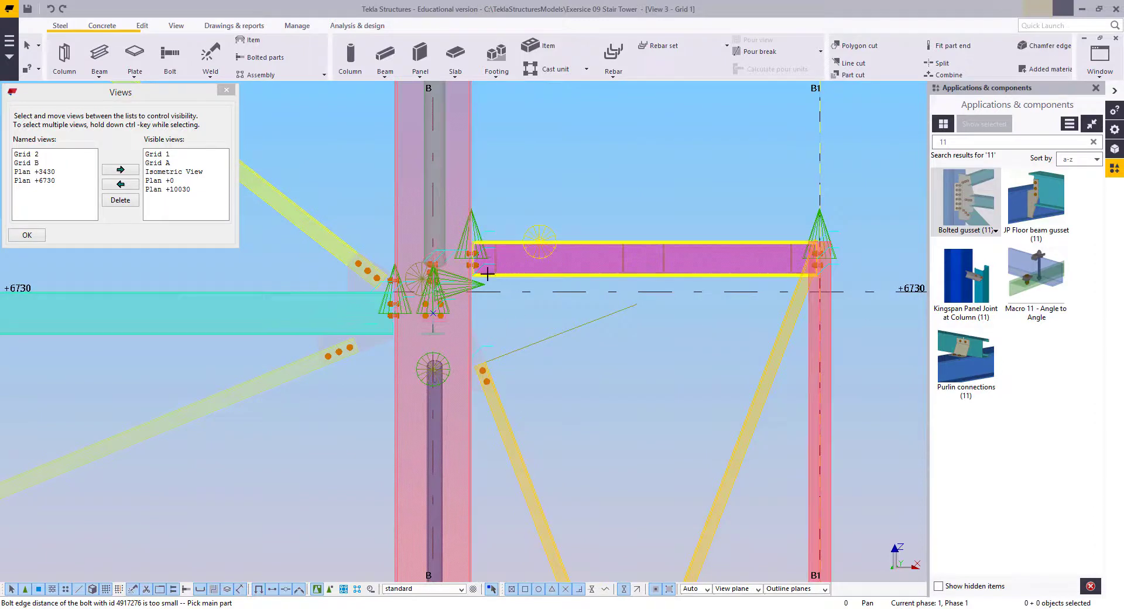
{"action": "scroll", "coordinate": [620, 281], "scroll_direction": "up", "scroll_amount": 3}
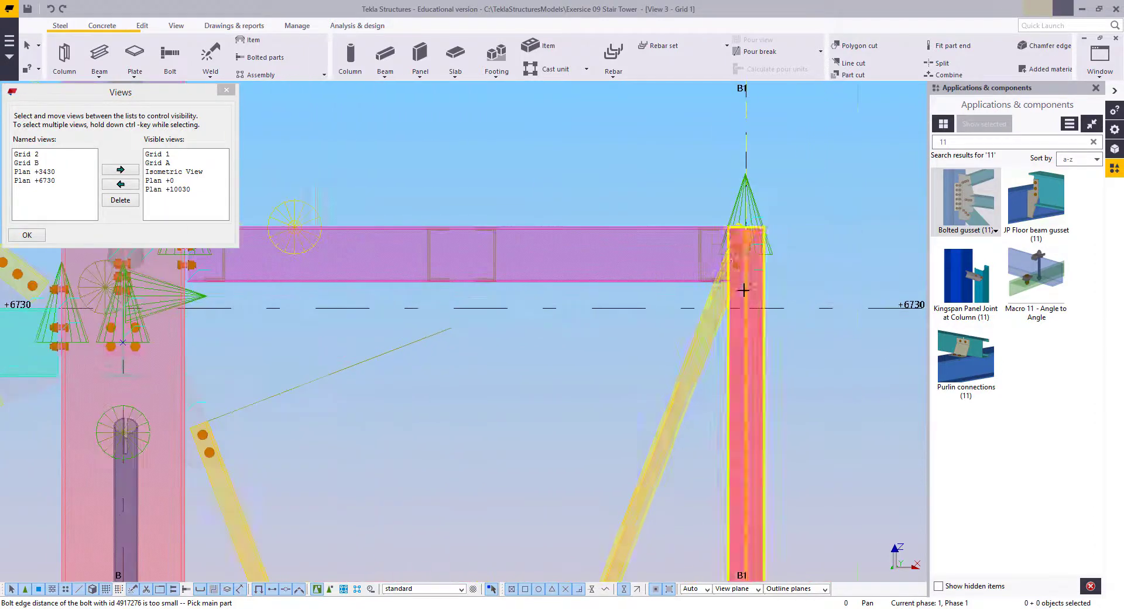
{"action": "scroll", "coordinate": [743, 290], "scroll_direction": "up", "scroll_amount": 4}
{"action": "left_click", "coordinate": [603, 258]}
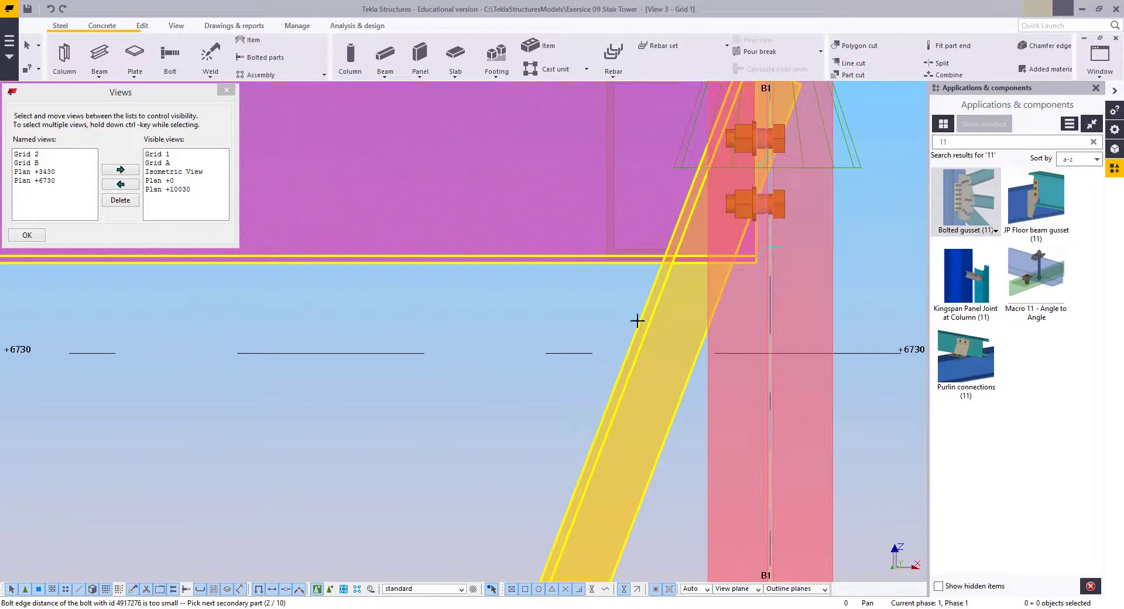
{"action": "middle_click", "coordinate": [607, 316]}
{"action": "middle_click_drag", "start_coordinate": [669, 275], "coordinate": [650, 292]}
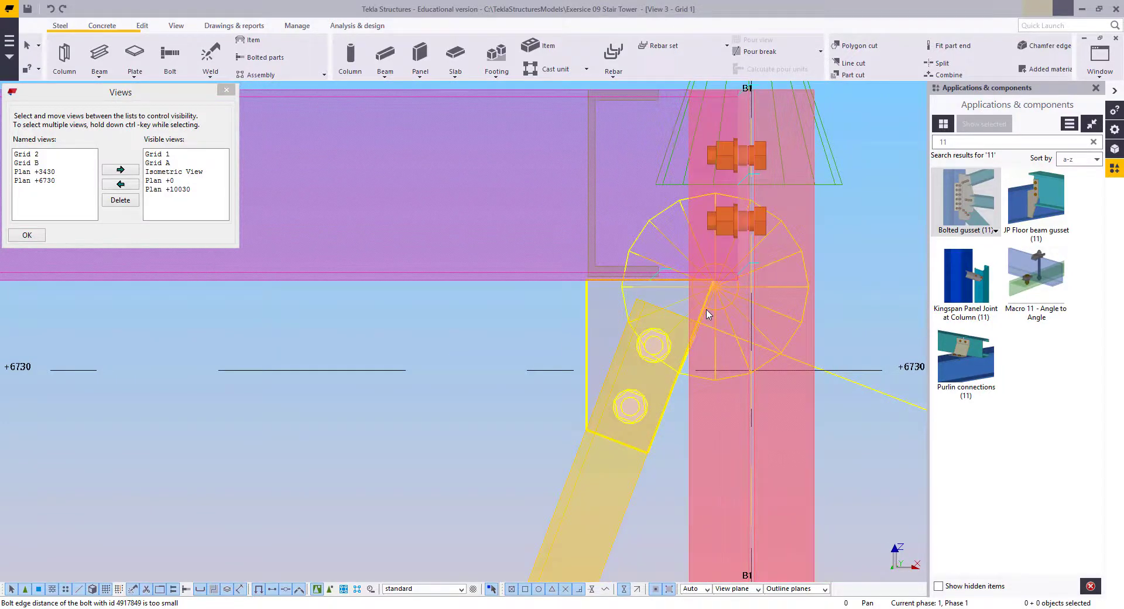
{"action": "left_click", "coordinate": [719, 283]}
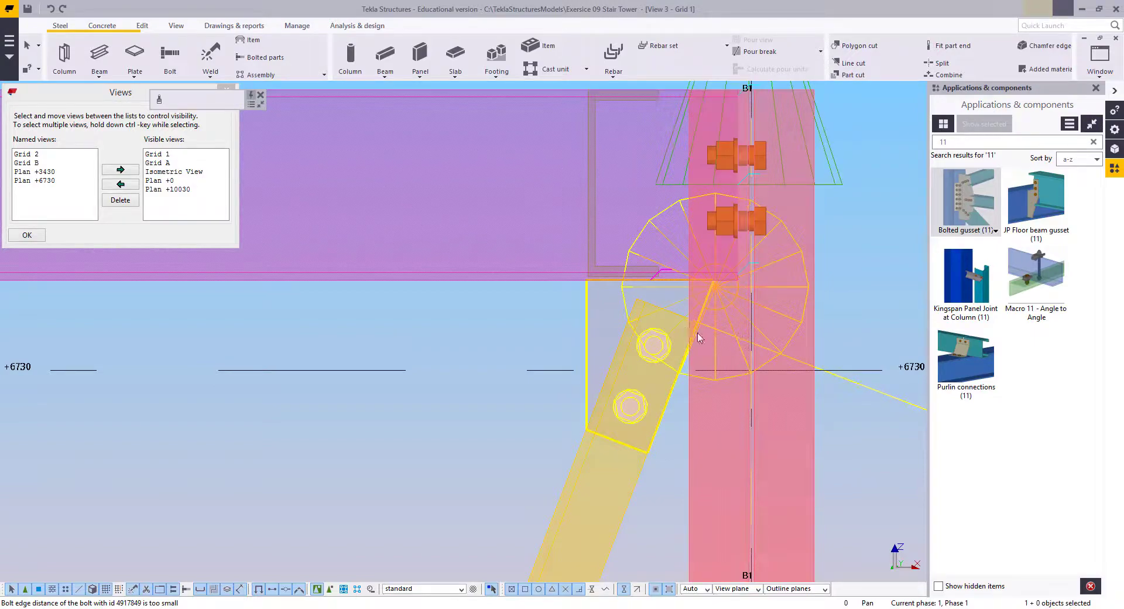
Examine the bolted gussets at column B1 from the upper landing beam down to the lower one
{"action": "scroll", "coordinate": [693, 369], "scroll_direction": "down", "scroll_amount": 5}
{"action": "middle_click_drag", "start_coordinate": [653, 545], "coordinate": [675, 97]}
{"action": "middle_click_drag", "start_coordinate": [678, 433], "coordinate": [702, 117]}
{"action": "middle_click_drag", "start_coordinate": [658, 293], "coordinate": [672, 138]}
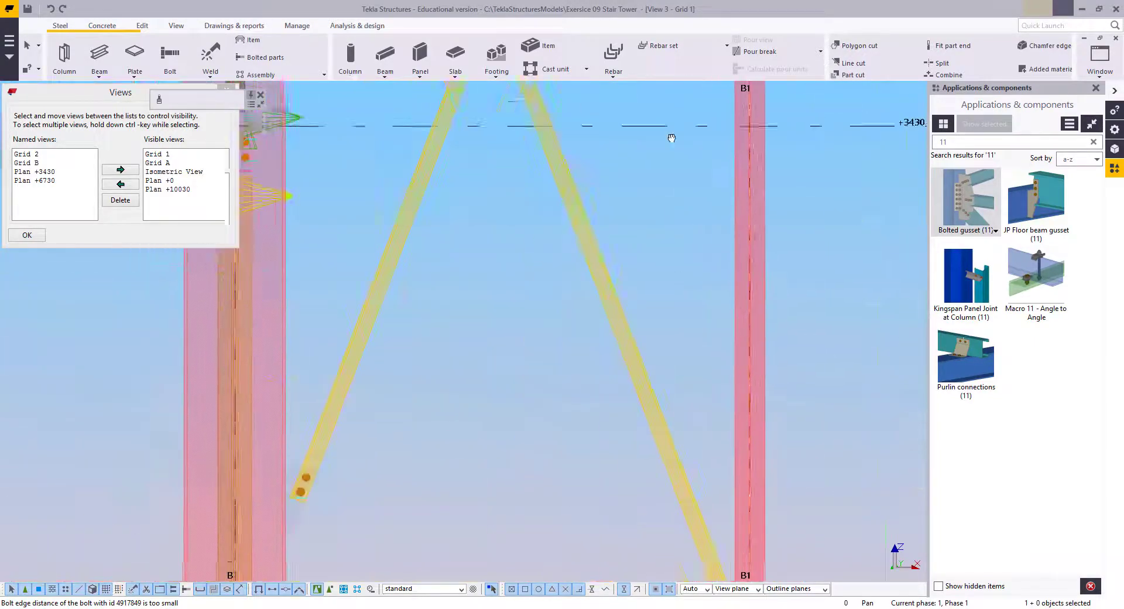
{"action": "middle_click_drag", "start_coordinate": [720, 550], "coordinate": [695, 325]}
{"action": "scroll", "coordinate": [736, 399], "scroll_direction": "up", "scroll_amount": 6}
{"action": "middle_click_drag", "start_coordinate": [672, 500], "coordinate": [634, 394]}
{"action": "scroll", "coordinate": [633, 393], "scroll_direction": "up", "scroll_amount": 2}
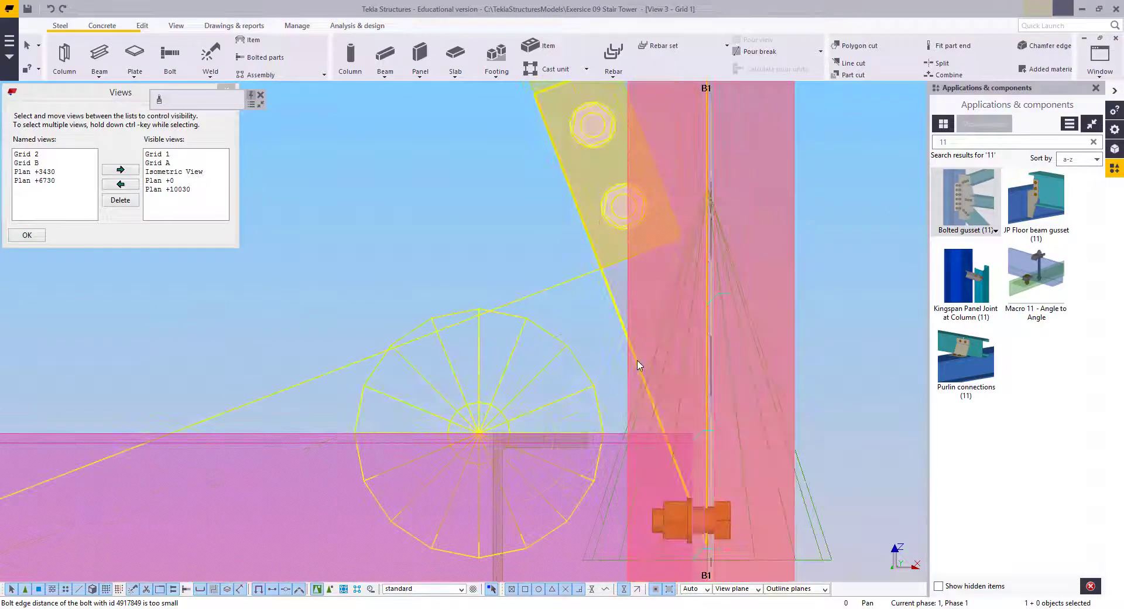
Move both crossing braces down together from the upper landing beam's top to its mid-depth at column B1
{"action": "scroll", "coordinate": [670, 421], "scroll_direction": "down", "scroll_amount": 10}
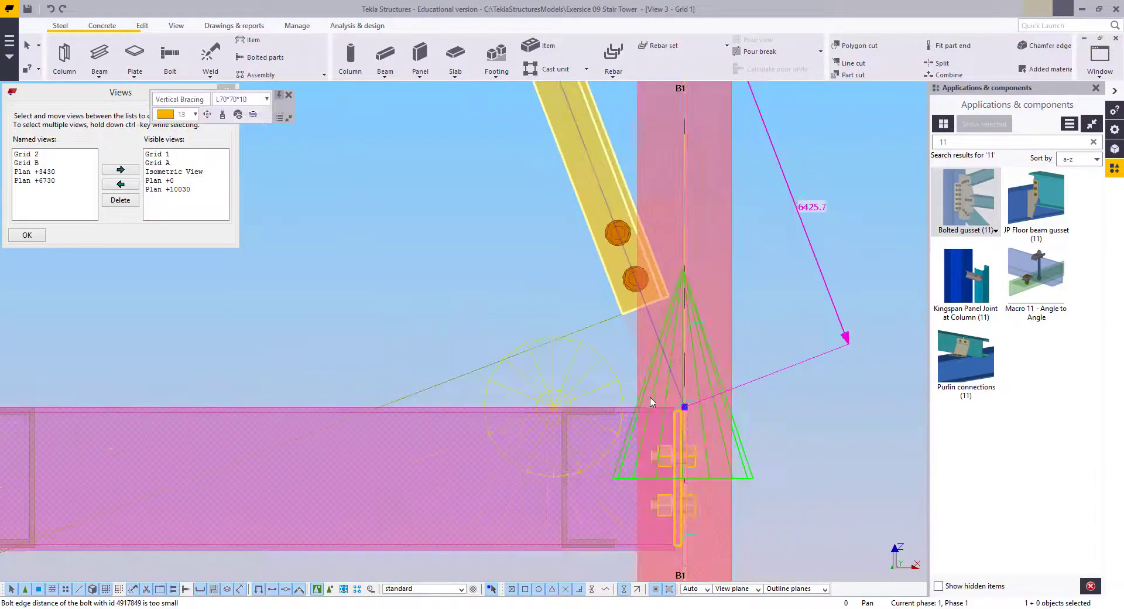
{"action": "scroll", "coordinate": [609, 216], "scroll_direction": "up", "scroll_amount": 1}
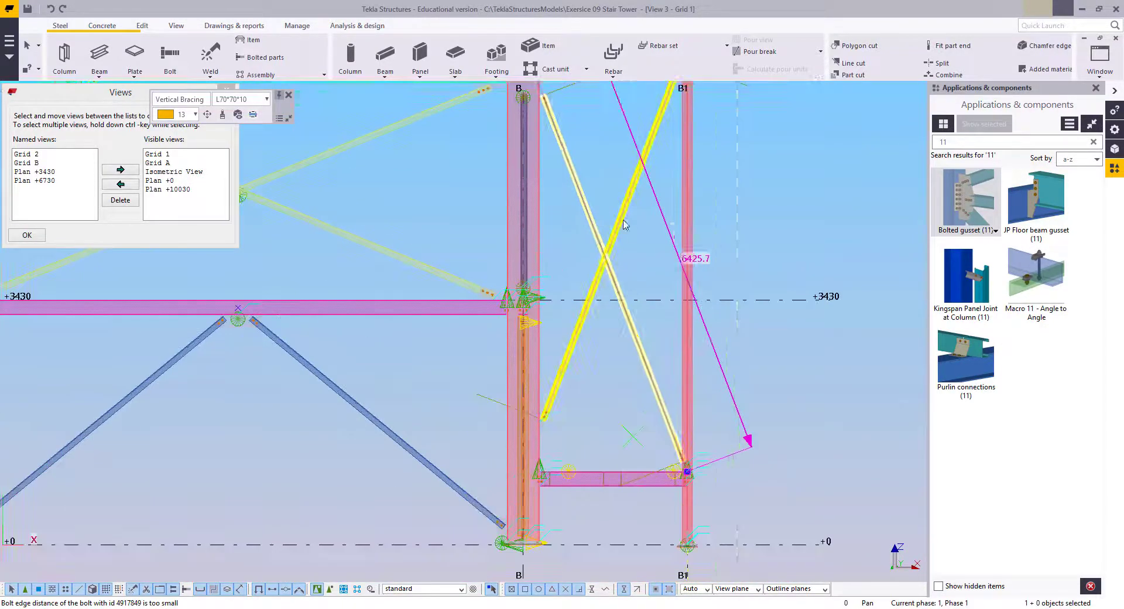
{"action": "left_click_drag", "start_coordinate": [586, 219], "coordinate": [584, 219]}
{"action": "middle_click_drag", "start_coordinate": [656, 164], "coordinate": [658, 272]}
{"action": "scroll", "coordinate": [691, 156], "scroll_direction": "up", "scroll_amount": 9}
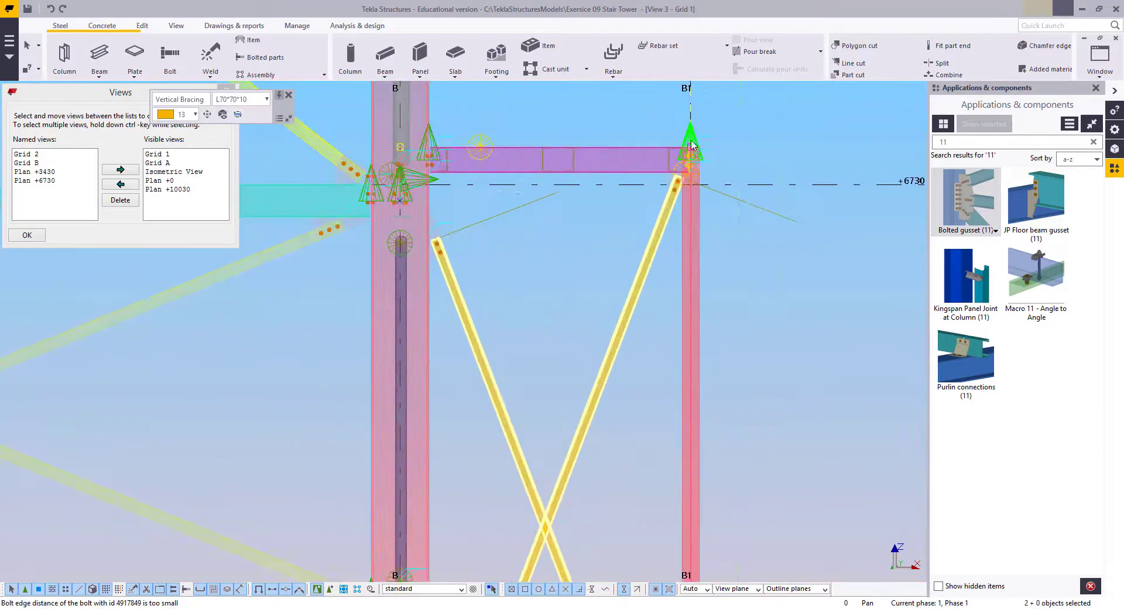
{"action": "right_click", "coordinate": [792, 132]}
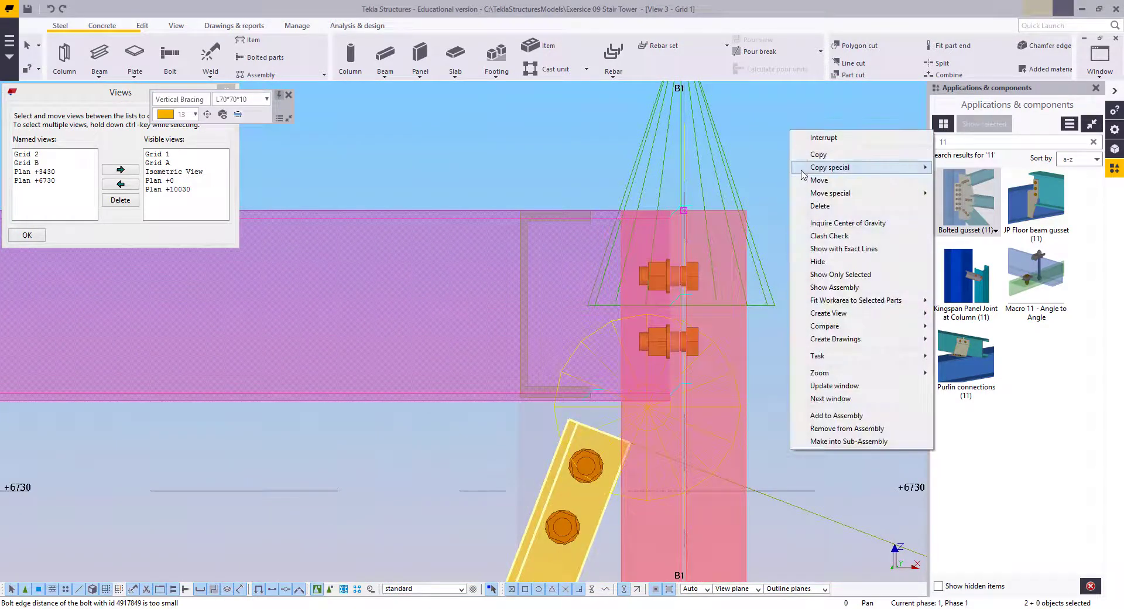
{"action": "left_click", "coordinate": [819, 180]}
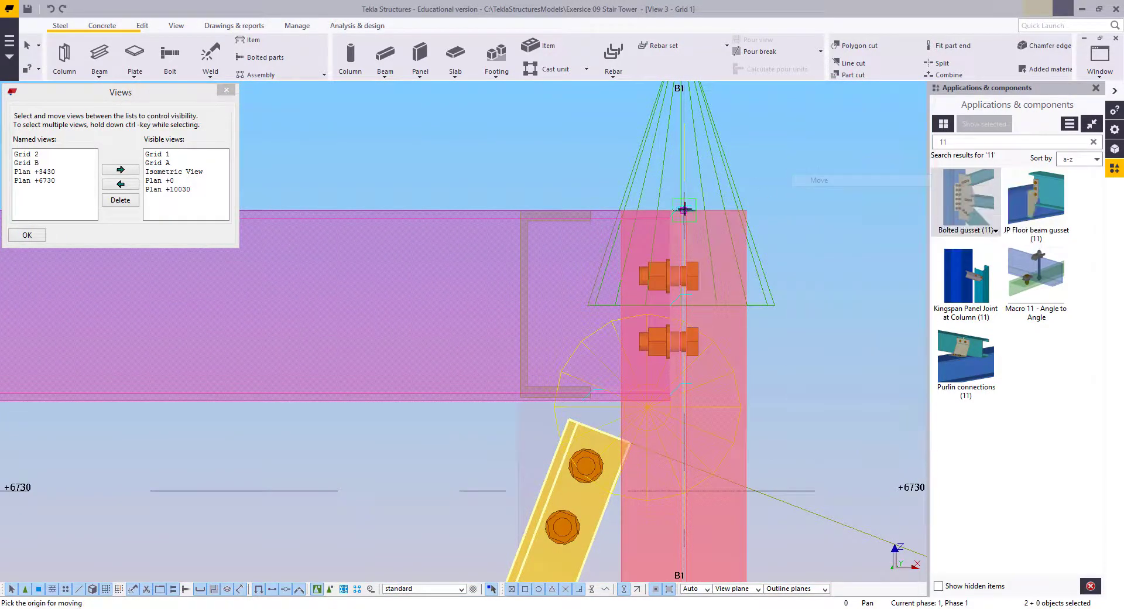
{"action": "left_click", "coordinate": [669, 309]}
Examine the bolted gusset at the brace's lower end where it meets the lower landing beam and column B1
{"action": "middle_click_drag", "start_coordinate": [665, 346], "coordinate": [666, 255]}
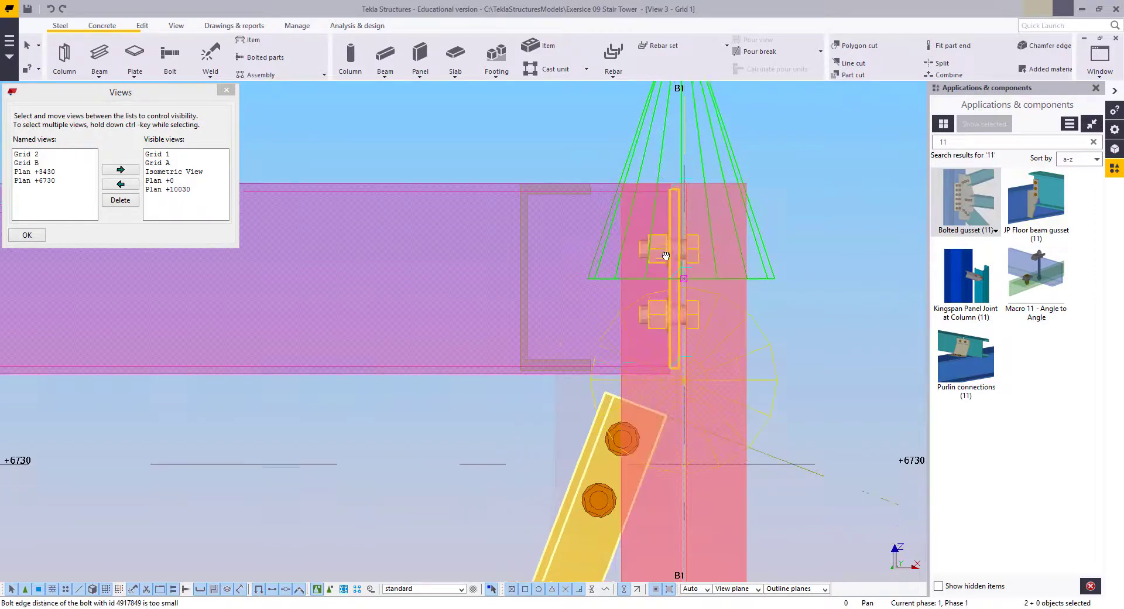
{"action": "scroll", "coordinate": [672, 341], "scroll_direction": "down", "scroll_amount": 8}
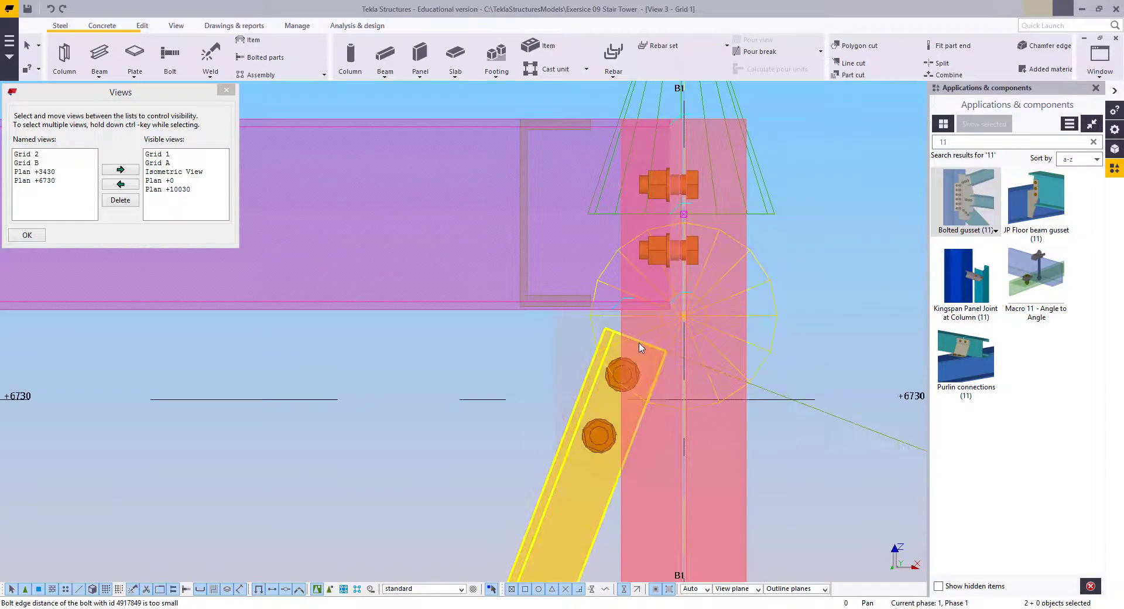
{"action": "middle_click_drag", "start_coordinate": [718, 243], "coordinate": [755, 88]}
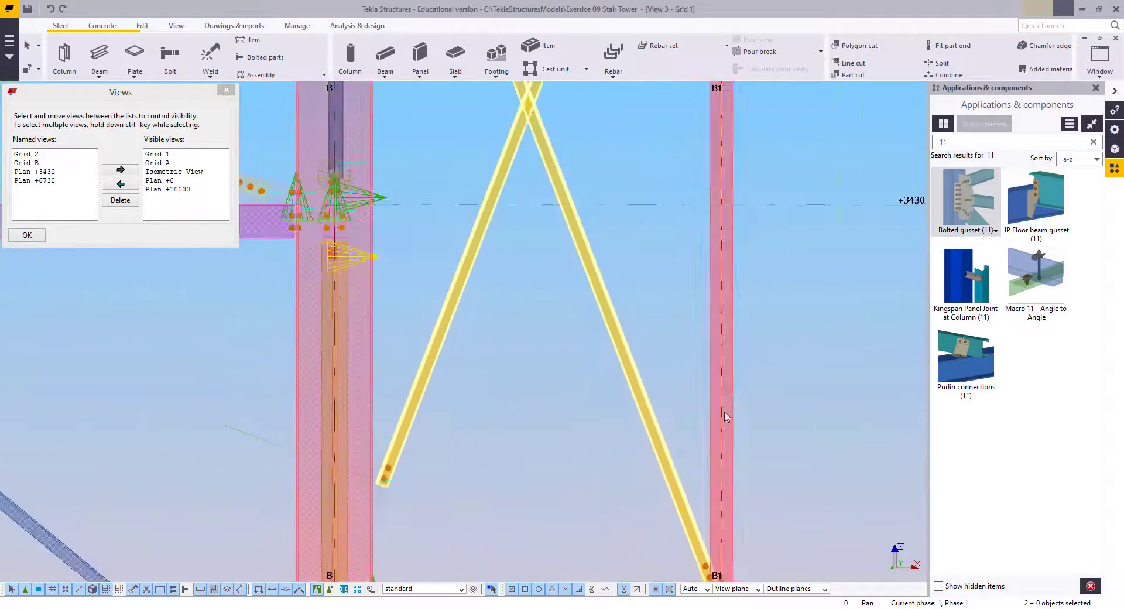
{"action": "middle_click_drag", "start_coordinate": [725, 414], "coordinate": [715, 155]}
{"action": "scroll", "coordinate": [720, 281], "scroll_direction": "up", "scroll_amount": 7}
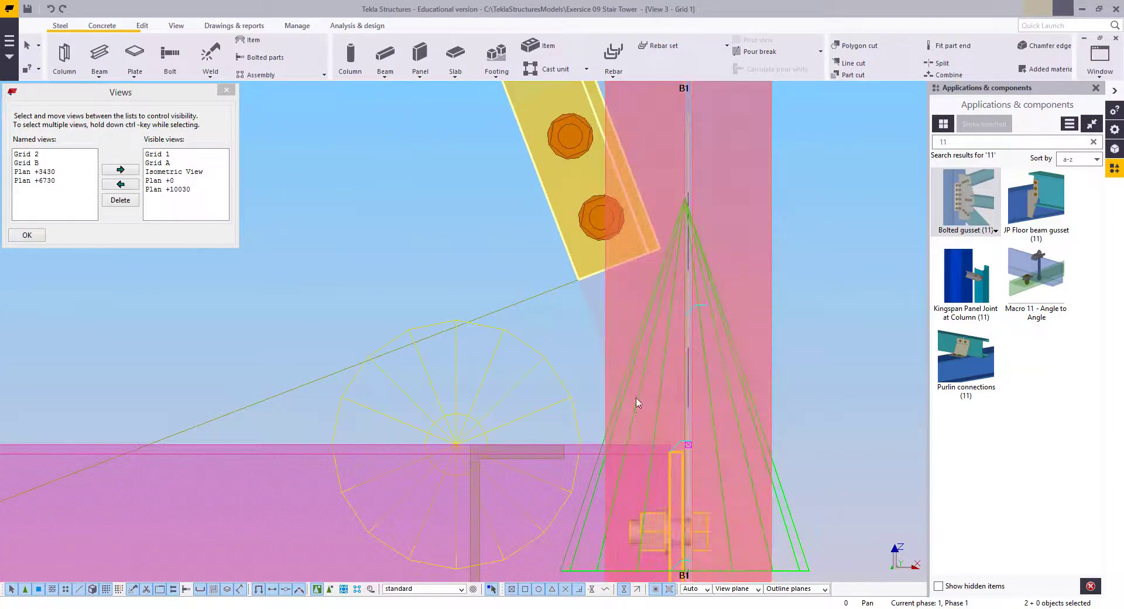
{"action": "left_click", "coordinate": [640, 437]}
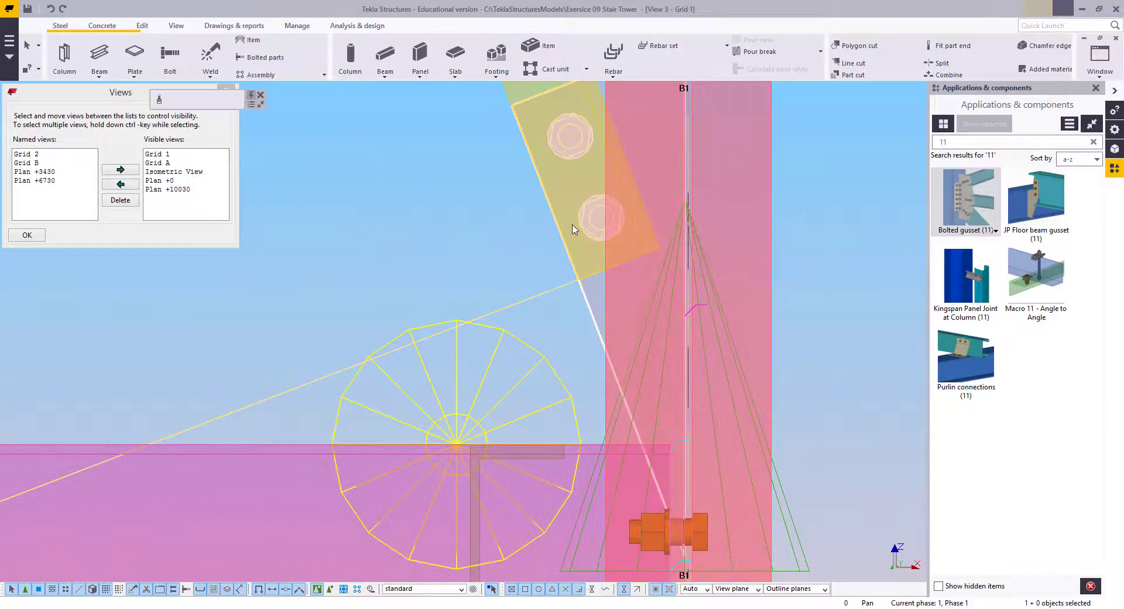
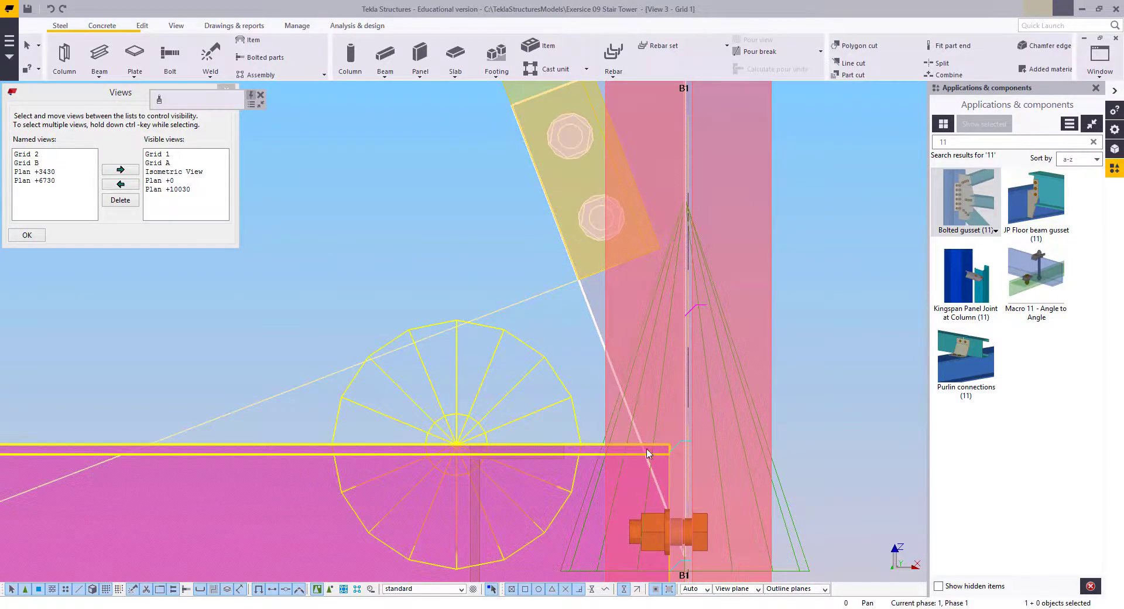
{"action": "right_click", "coordinate": [376, 192]}
{"action": "left_click", "coordinate": [374, 192]}
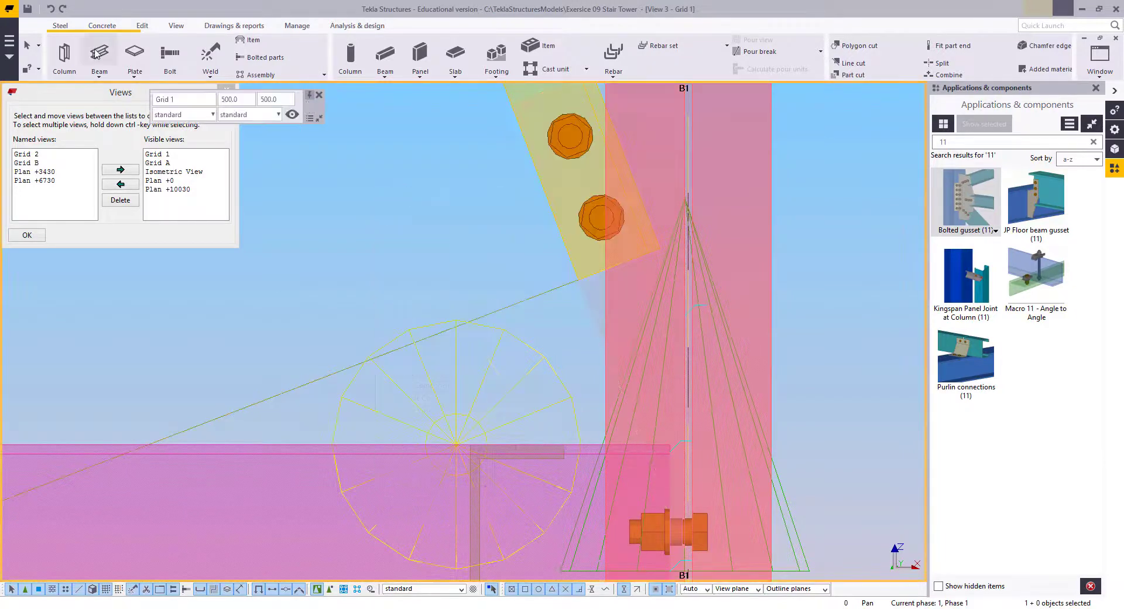
Trim the lower gusset plate at column B1 with a line cut along the lower landing beam's top edge
{"action": "left_click", "coordinate": [62, 30]}
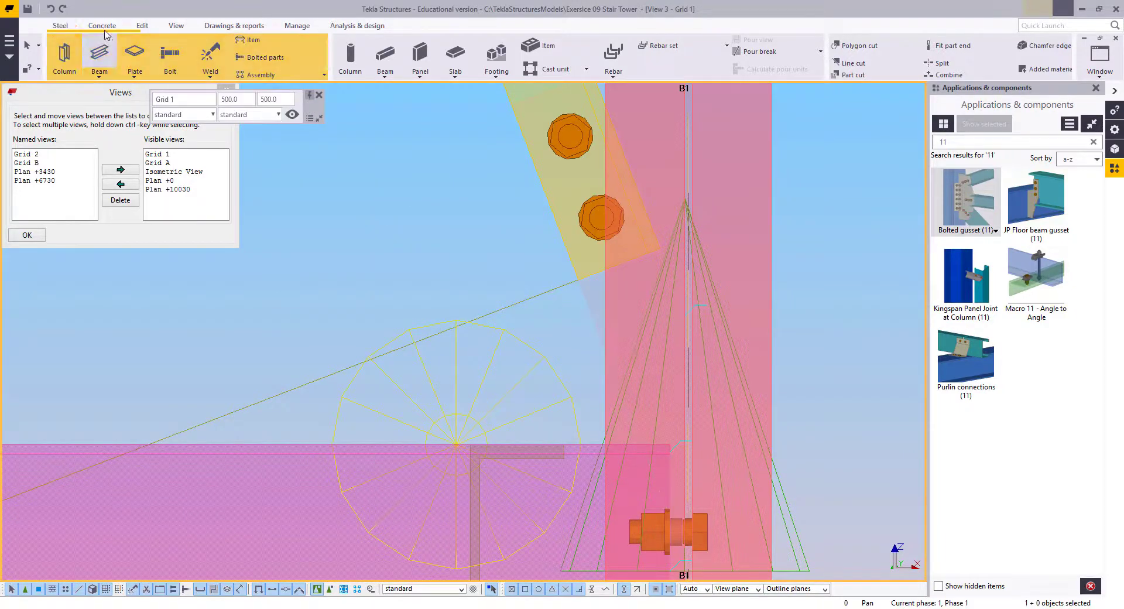
{"action": "left_click", "coordinate": [139, 27]}
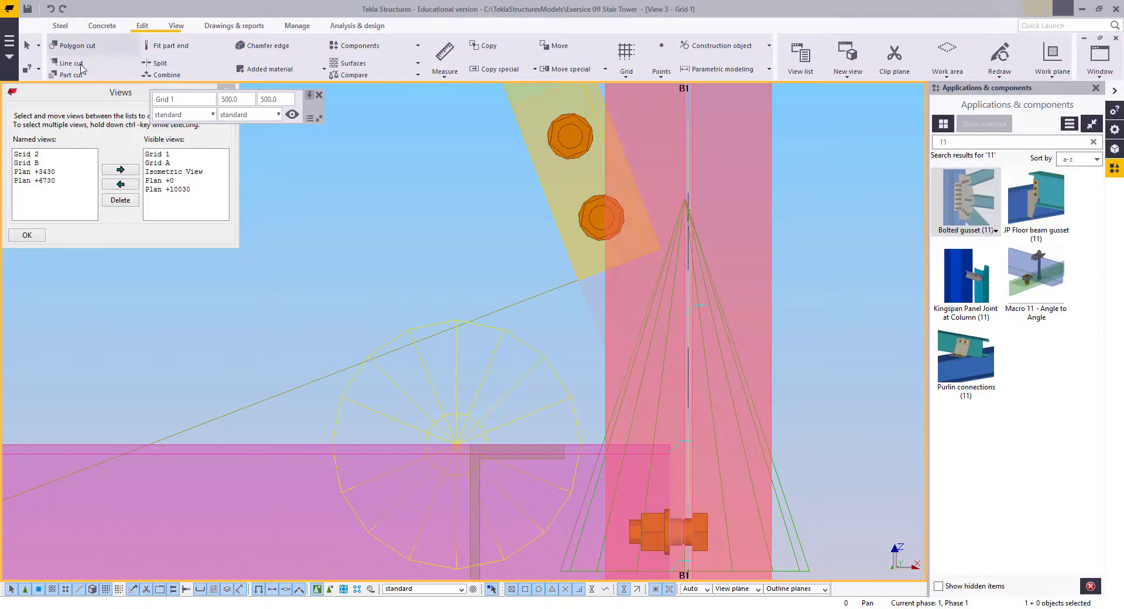
{"action": "left_click", "coordinate": [71, 62]}
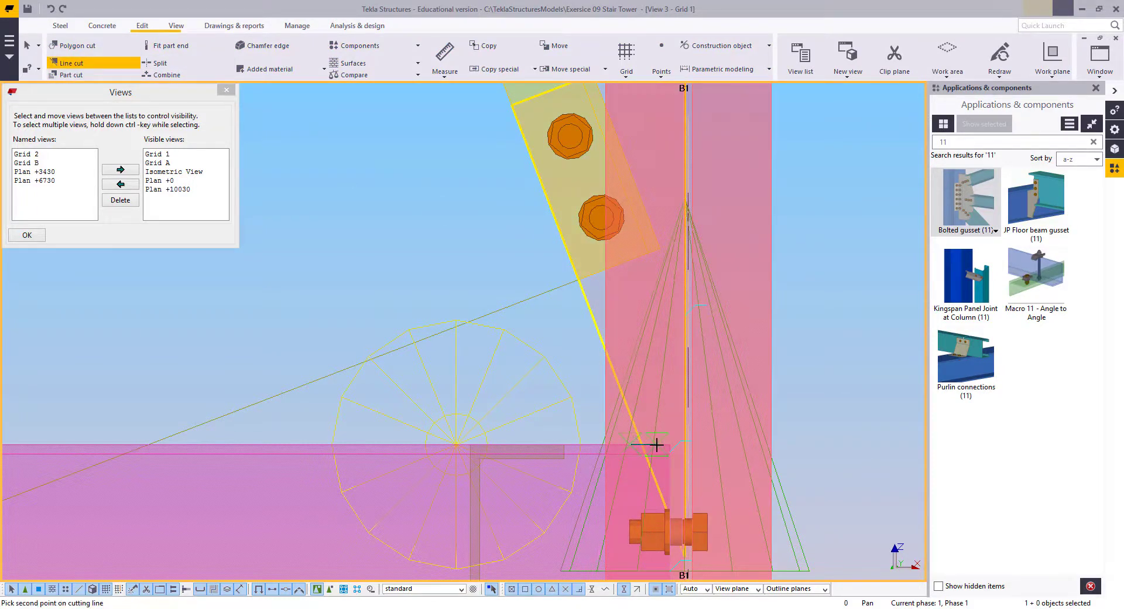
{"action": "right_click", "coordinate": [554, 367]}
{"action": "left_click", "coordinate": [568, 369]}
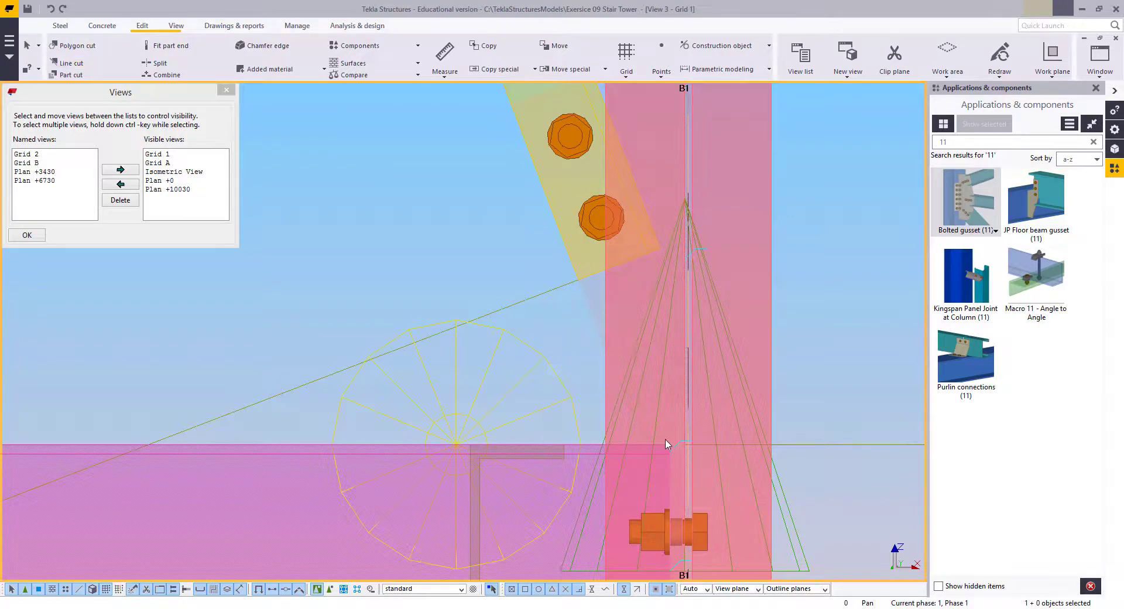
Hide column B1 to expose the lower gusset plate and its cut
{"action": "scroll", "coordinate": [735, 446], "scroll_direction": "up", "scroll_amount": 3}
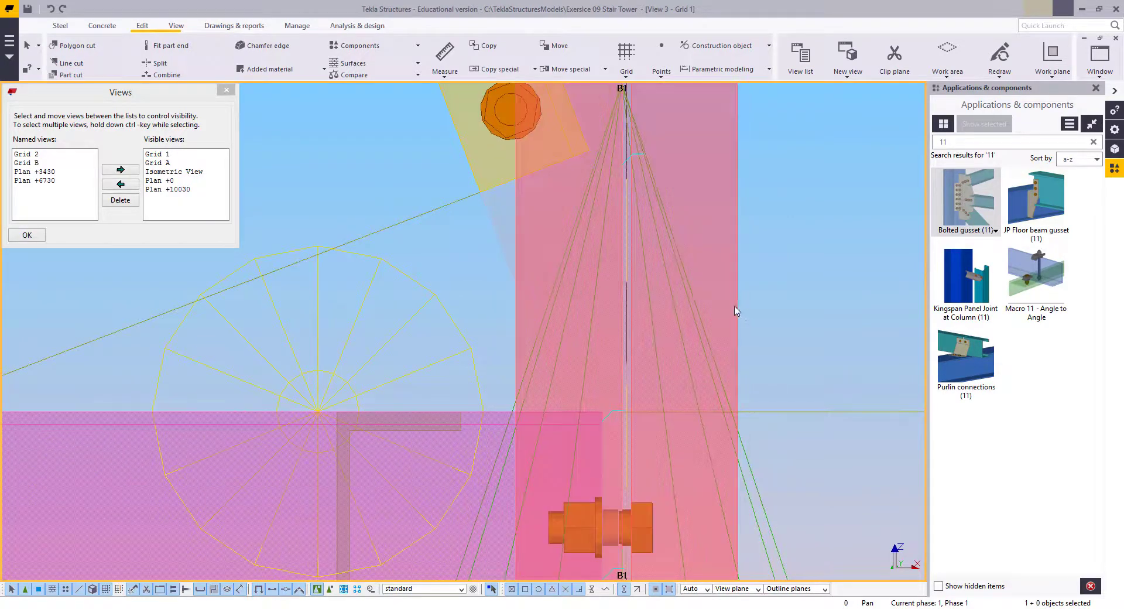
{"action": "right_click", "coordinate": [733, 287]}
{"action": "left_click", "coordinate": [767, 461]}
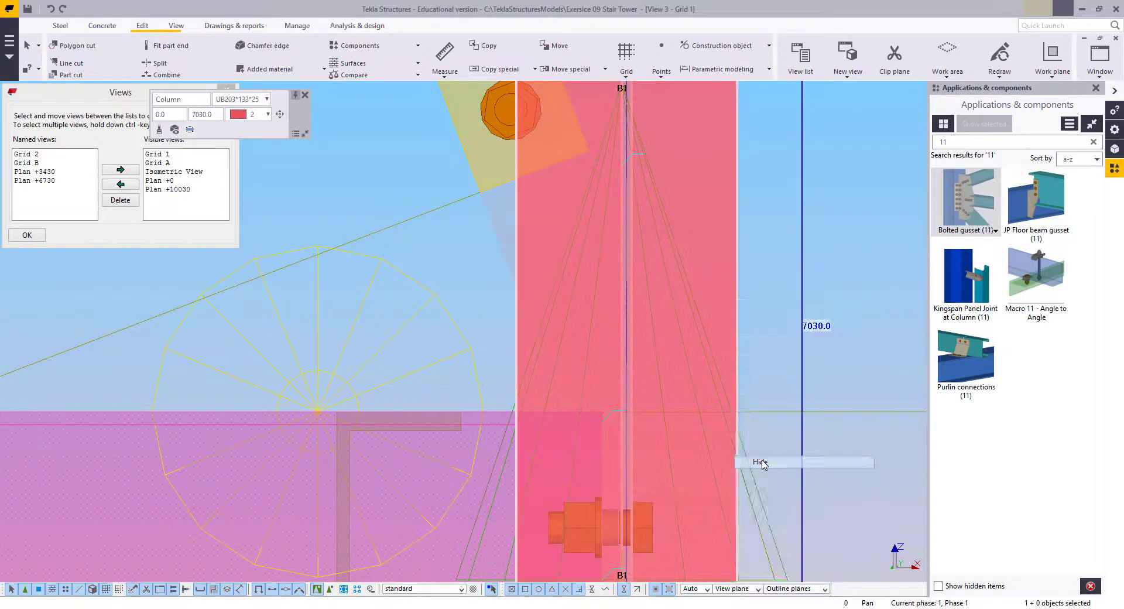
{"action": "left_click", "coordinate": [802, 300]}
Move the gusset's line cut upward to leave a gap between the plate and the lower landing beam's top
{"action": "middle_click_drag", "start_coordinate": [755, 324], "coordinate": [724, 319]}
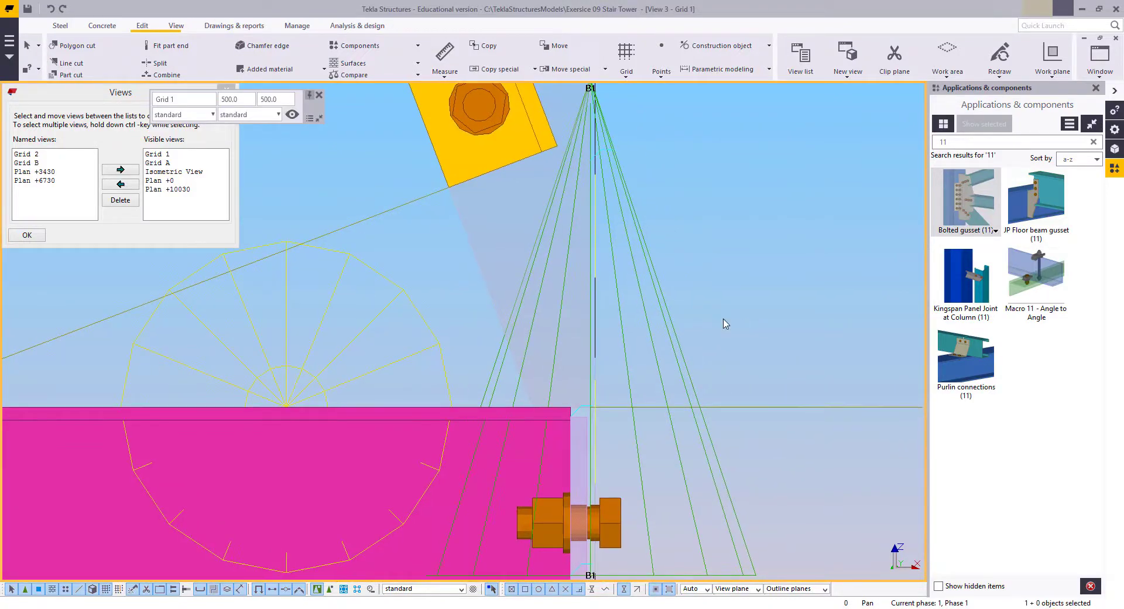
{"action": "scroll", "coordinate": [726, 327], "scroll_direction": "down", "scroll_amount": 2}
{"action": "right_click", "coordinate": [746, 263]}
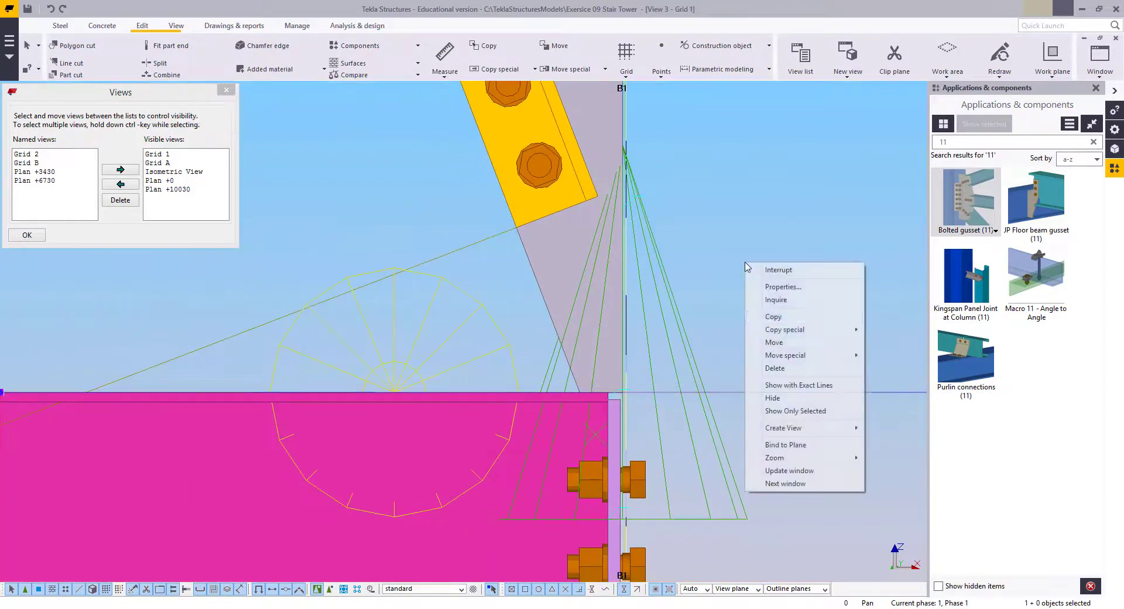
{"action": "left_click", "coordinate": [767, 343]}
{"action": "scroll", "coordinate": [643, 342], "scroll_direction": "up", "scroll_amount": 1}
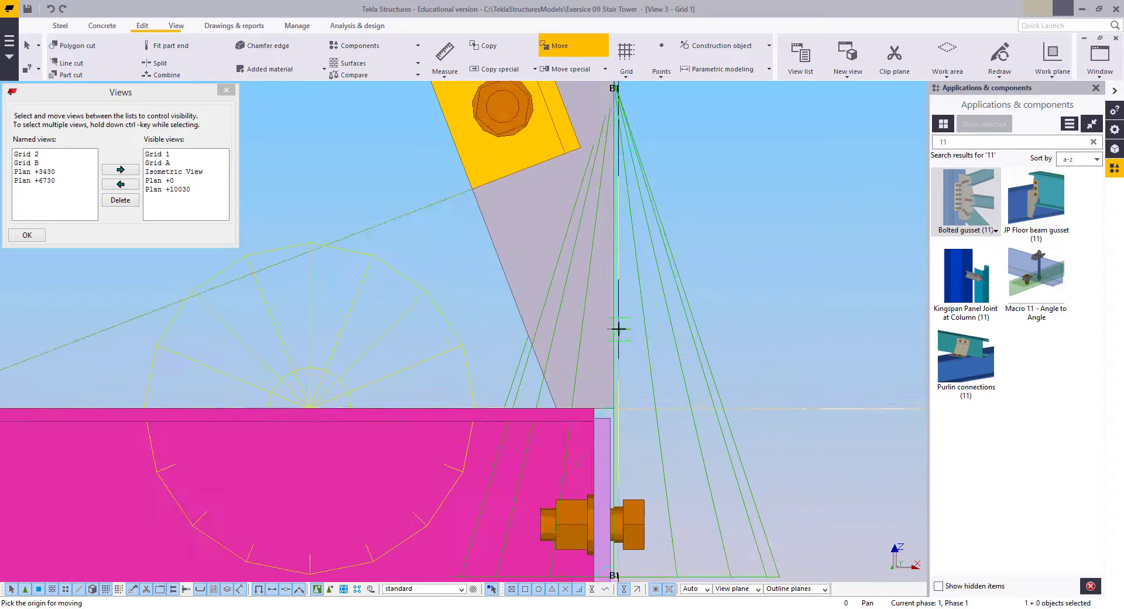
{"action": "left_click", "coordinate": [621, 293]}
{"action": "right_click", "coordinate": [732, 218]}
{"action": "left_click", "coordinate": [738, 225]}
{"action": "scroll", "coordinate": [735, 289], "scroll_direction": "down", "scroll_amount": 2}
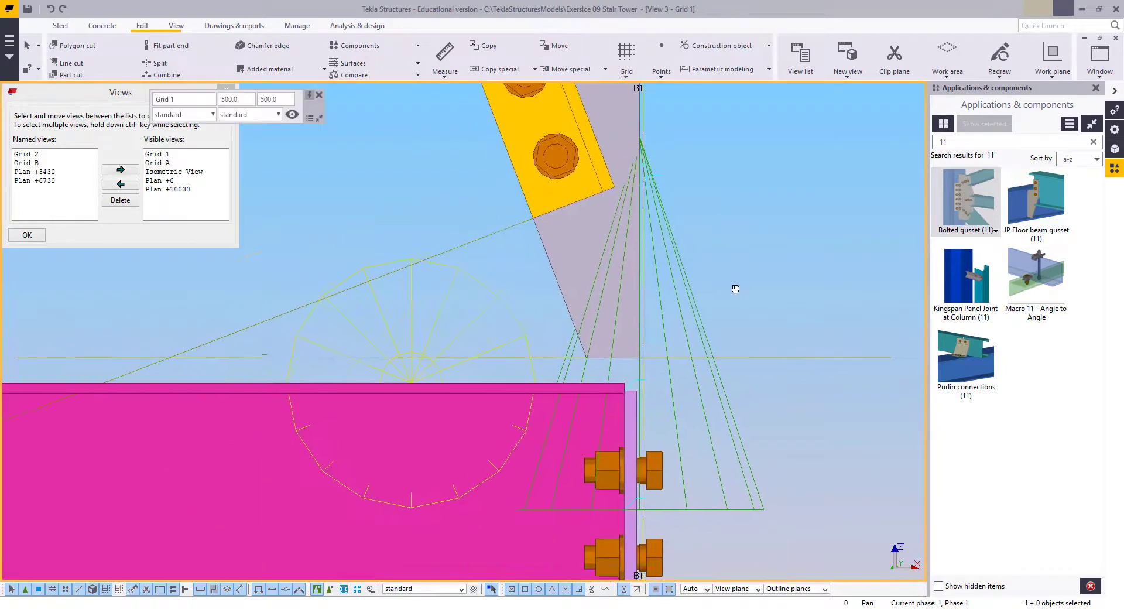
{"action": "middle_click_drag", "start_coordinate": [735, 289], "coordinate": [730, 295]}
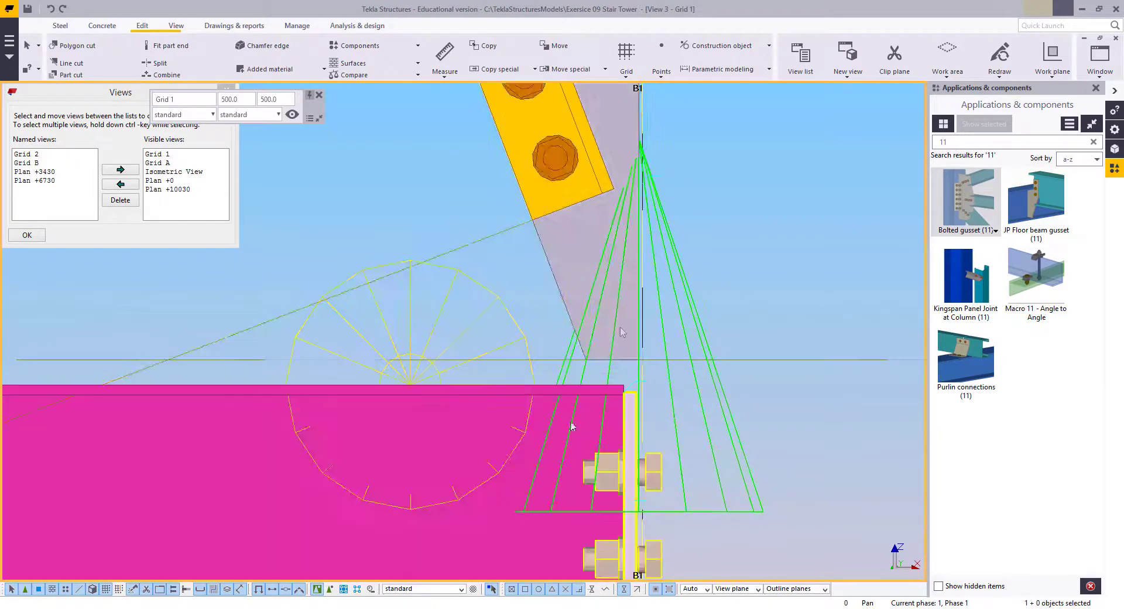
Inspect the two crossing braces between columns B and B1 and their intersection near level +3430
{"action": "scroll", "coordinate": [621, 443], "scroll_direction": "down", "scroll_amount": 6}
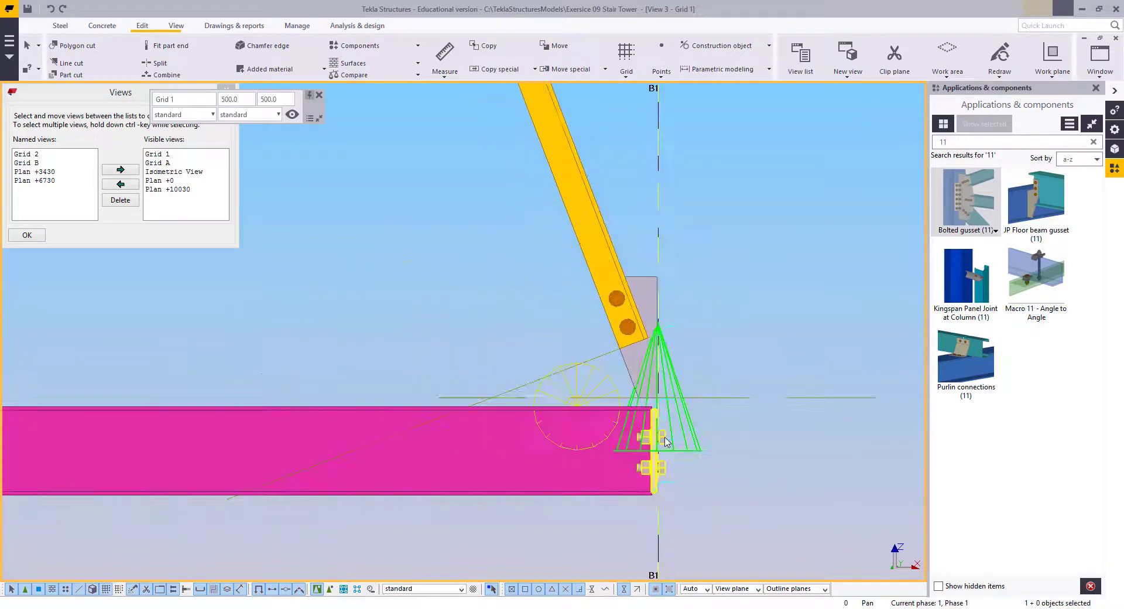
{"action": "scroll", "coordinate": [664, 445], "scroll_direction": "down", "scroll_amount": 2}
{"action": "scroll", "coordinate": [582, 348], "scroll_direction": "up", "scroll_amount": 8}
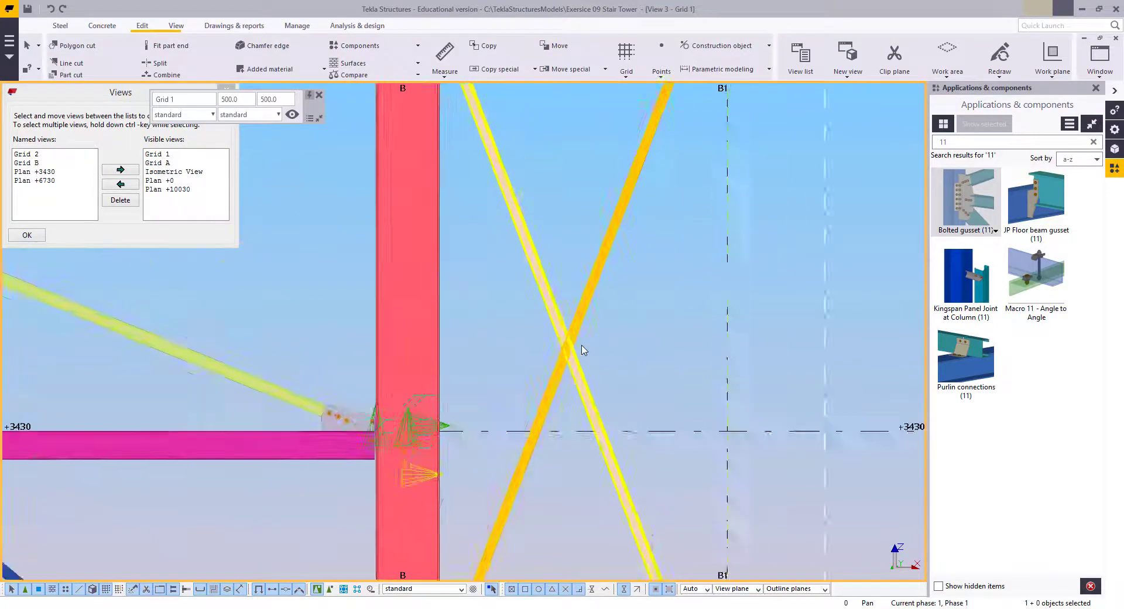
{"action": "scroll", "coordinate": [476, 349], "scroll_direction": "down", "scroll_amount": 6}
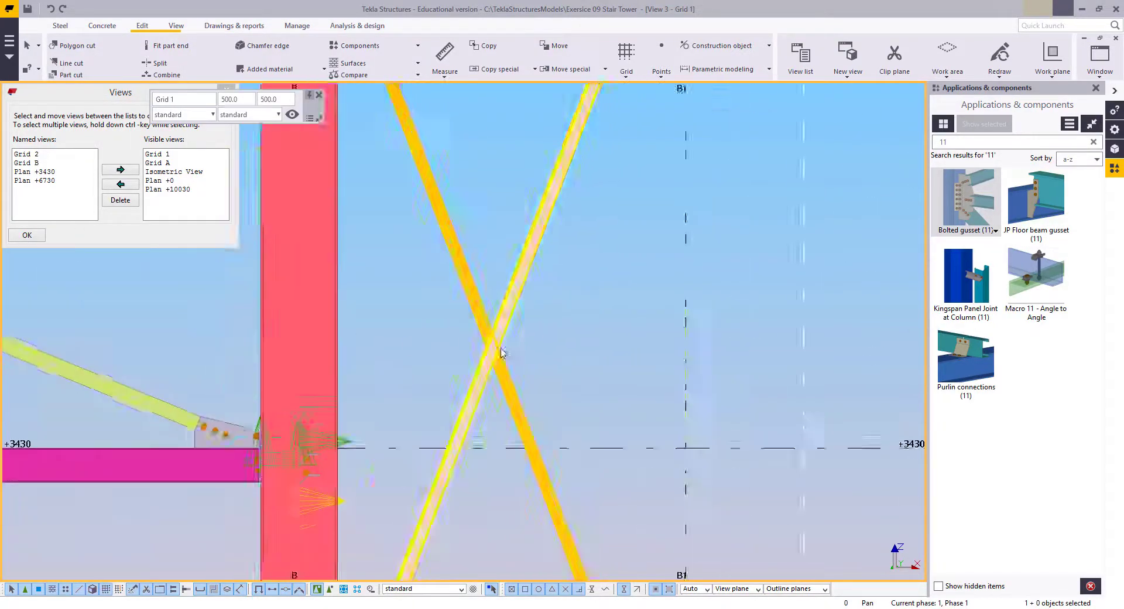
{"action": "left_click", "coordinate": [517, 290]}
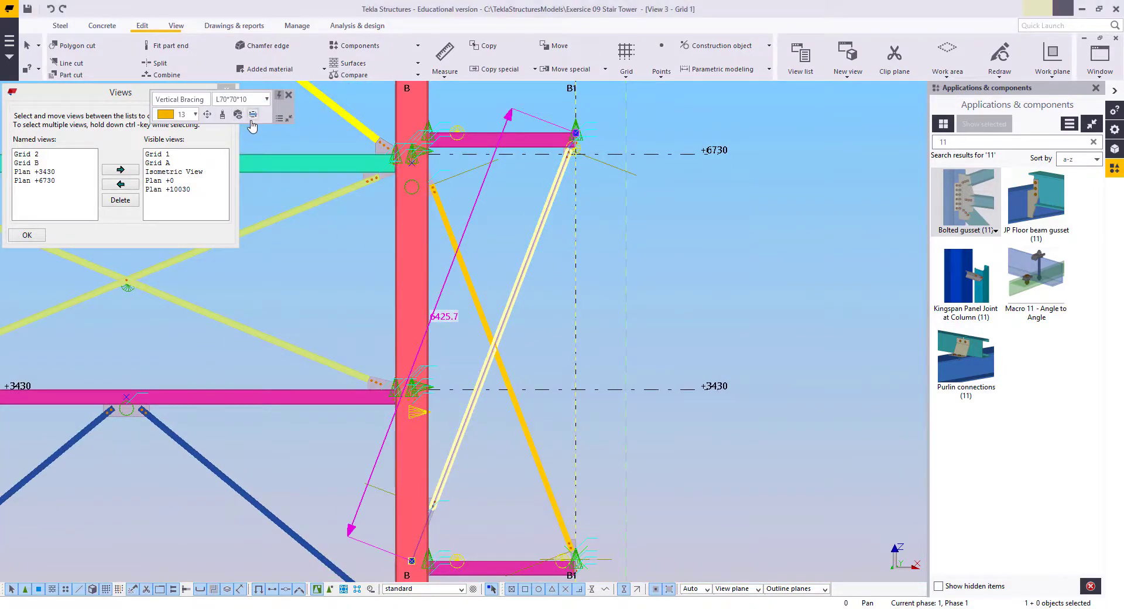
{"action": "scroll", "coordinate": [445, 358], "scroll_direction": "up", "scroll_amount": 5}
{"action": "left_click", "coordinate": [609, 350]}
{"action": "scroll", "coordinate": [609, 351], "scroll_direction": "up", "scroll_amount": 4}
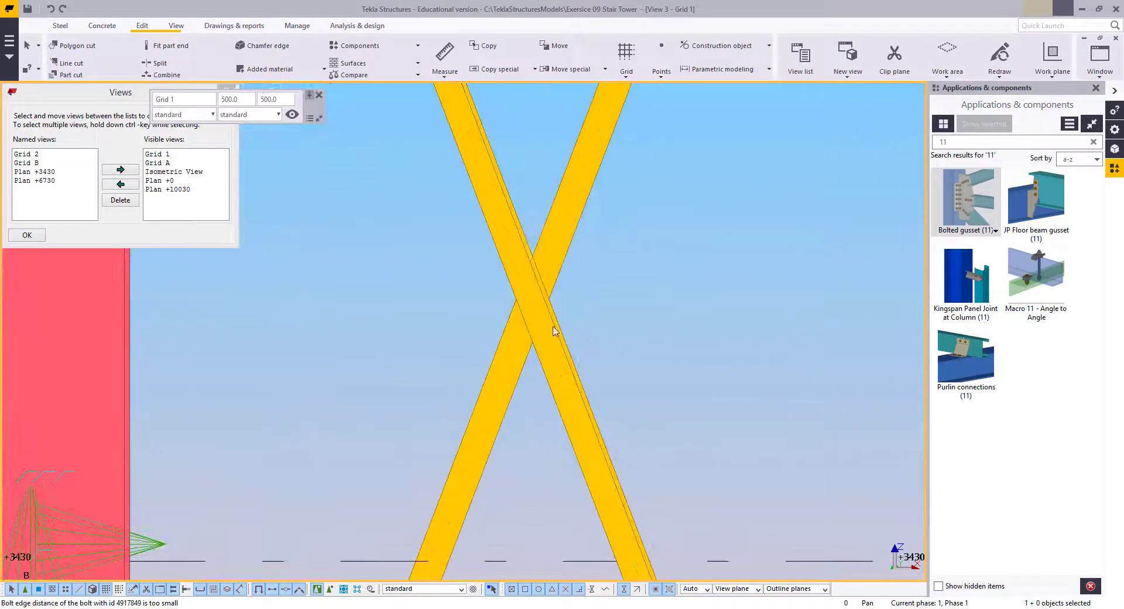
{"action": "scroll", "coordinate": [435, 246], "scroll_direction": "down", "scroll_amount": 4}
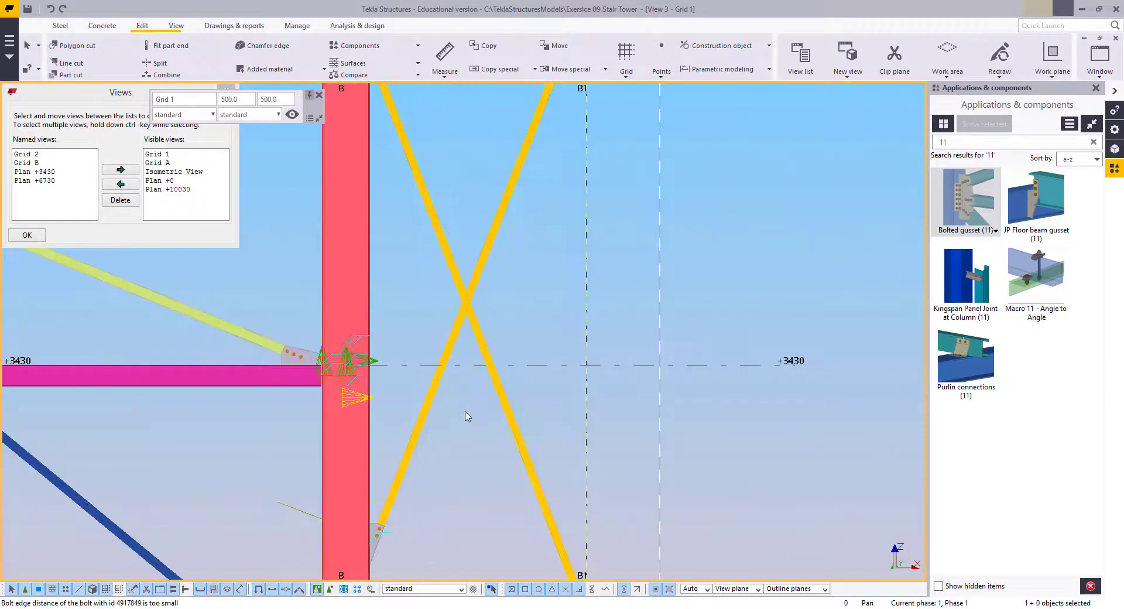
{"action": "middle_click_drag", "start_coordinate": [461, 442], "coordinate": [541, 419]}
{"action": "middle_click_drag", "start_coordinate": [545, 217], "coordinate": [543, 433]}
{"action": "left_click", "coordinate": [528, 395]}
{"action": "scroll", "coordinate": [529, 395], "scroll_direction": "down", "scroll_amount": 2}
{"action": "left_click", "coordinate": [542, 347], "text": "ctrl"}
{"action": "scroll", "coordinate": [545, 389], "scroll_direction": "down", "scroll_amount": 2}
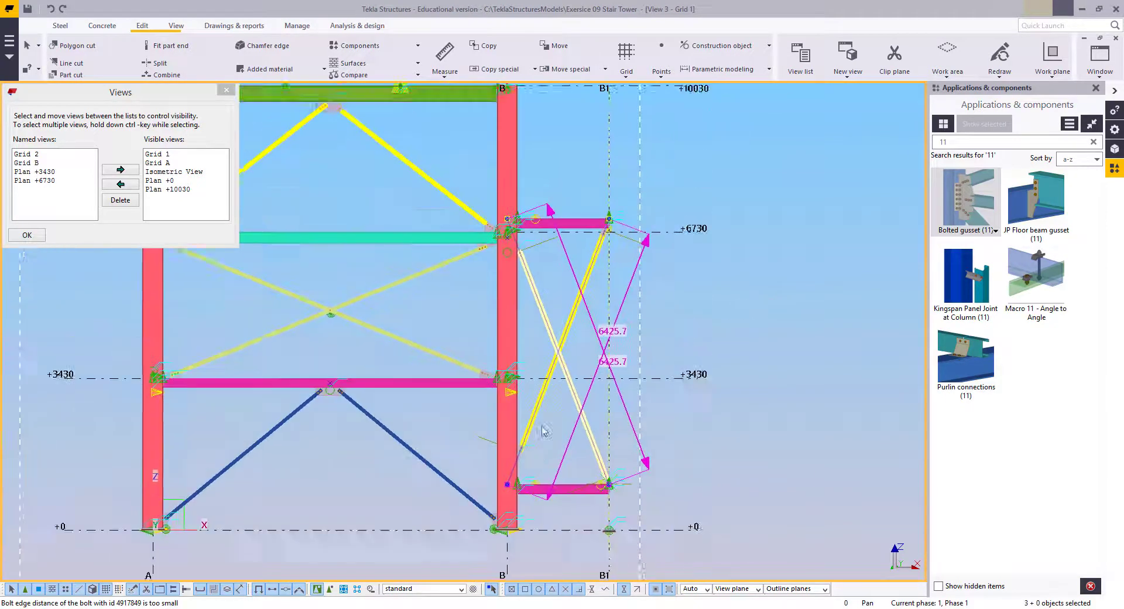
{"action": "scroll", "coordinate": [571, 339], "scroll_direction": "up", "scroll_amount": 4}
{"action": "scroll", "coordinate": [576, 383], "scroll_direction": "up", "scroll_amount": 1}
{"action": "left_click", "coordinate": [578, 375]}
{"action": "scroll", "coordinate": [528, 388], "scroll_direction": "up", "scroll_amount": 10}
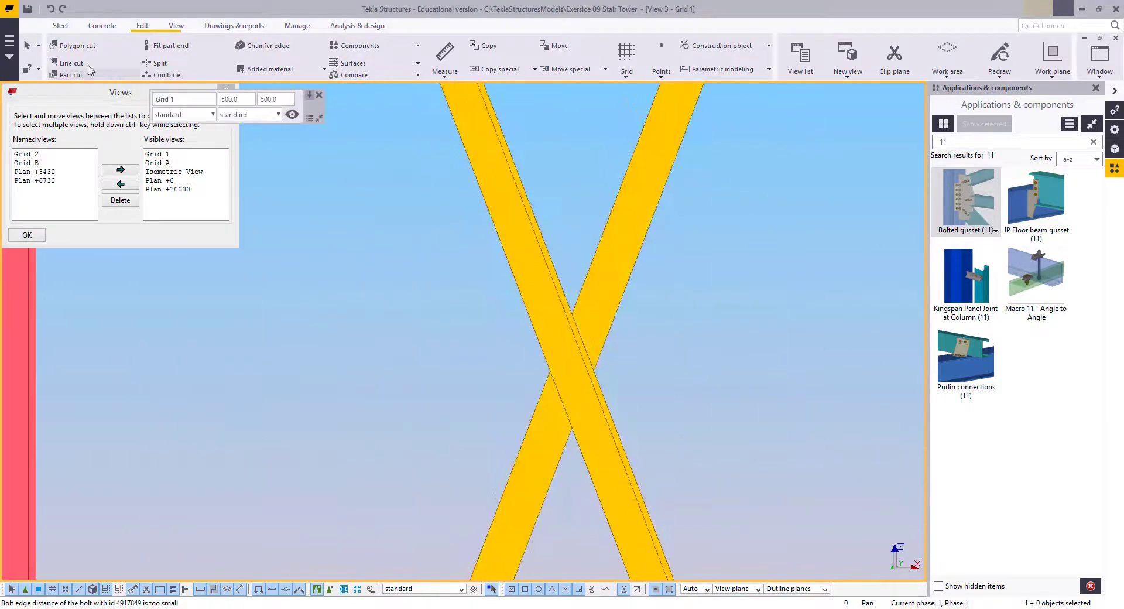
{"action": "left_click", "coordinate": [60, 26]}
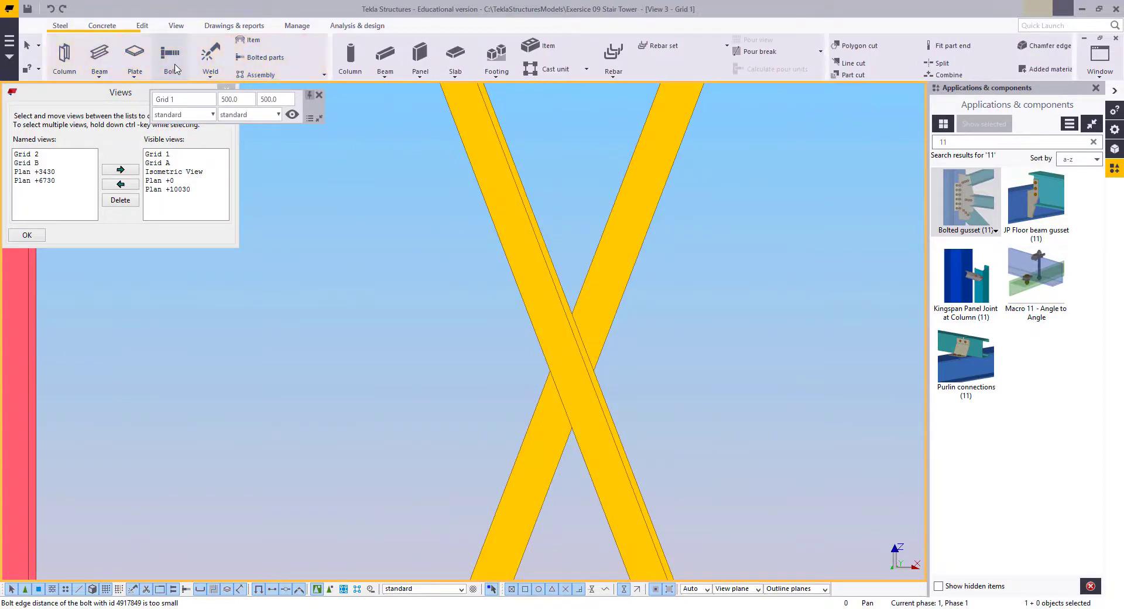
{"action": "left_click", "coordinate": [144, 27]}
{"action": "left_click", "coordinate": [723, 46]}
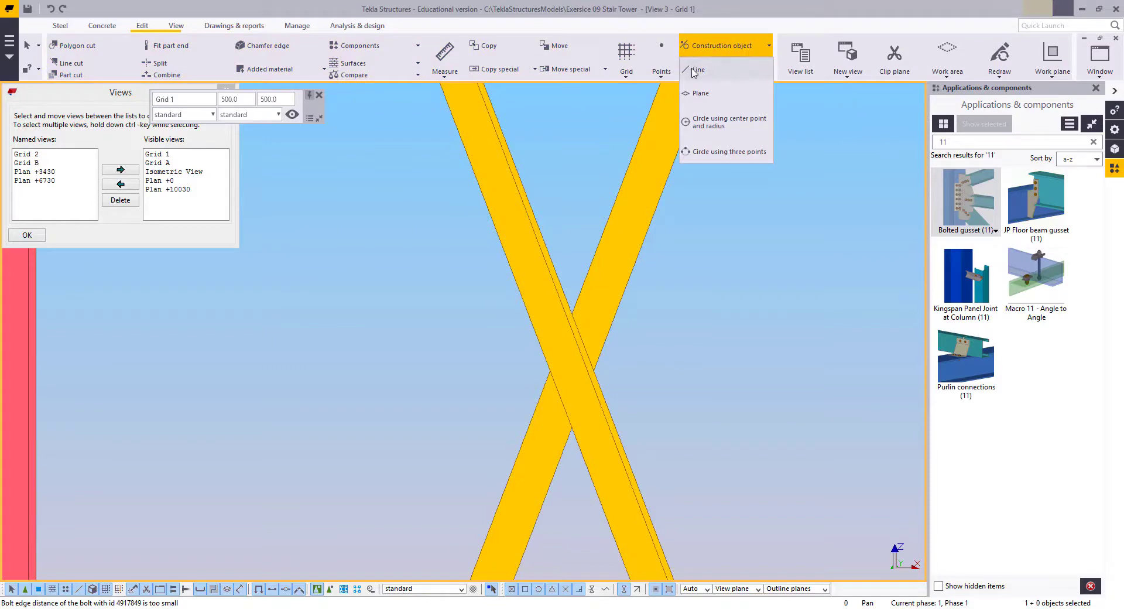
{"action": "left_click", "coordinate": [661, 65]}
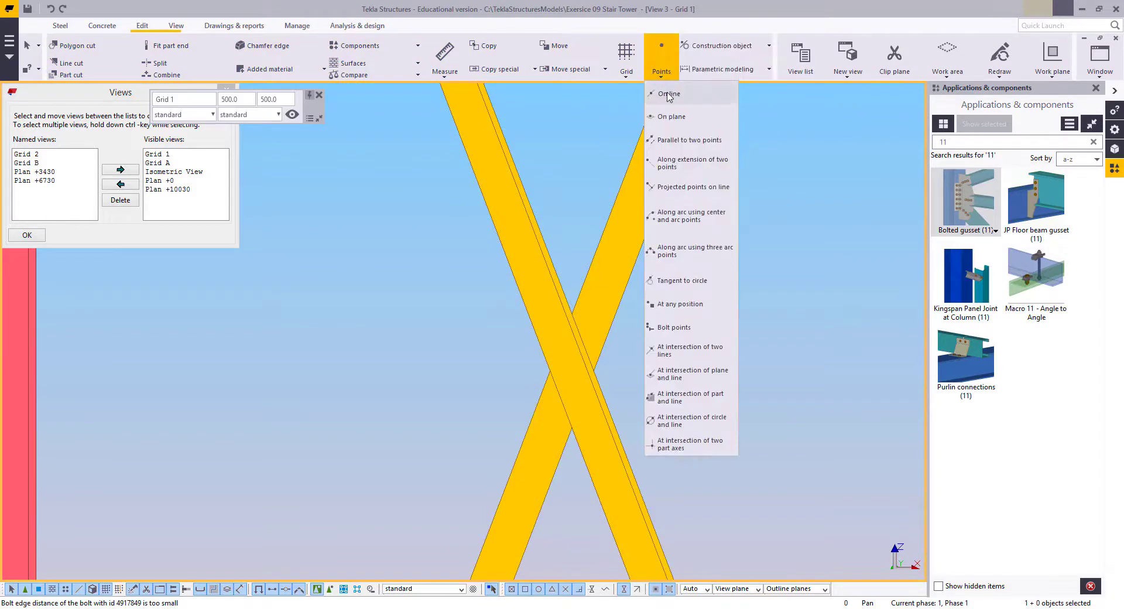
{"action": "left_click", "coordinate": [679, 94]}
{"action": "left_click", "coordinate": [551, 371]}
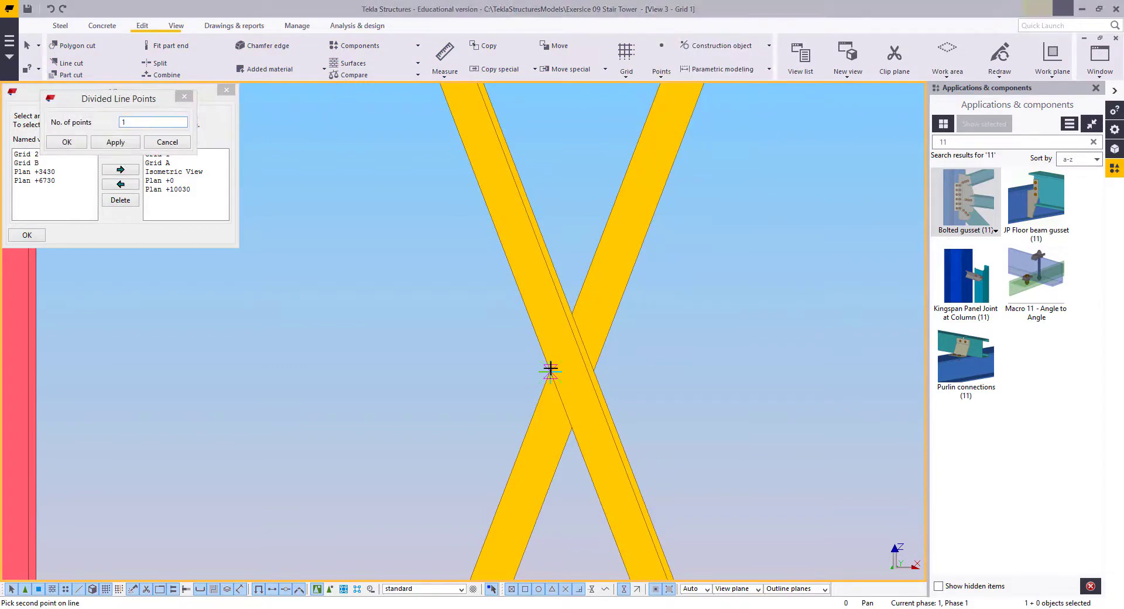
{"action": "left_click", "coordinate": [541, 309]}
Place one point on a line midway between the two side corners of the grid 1 braces' crossing
{"action": "left_click", "coordinate": [661, 64]}
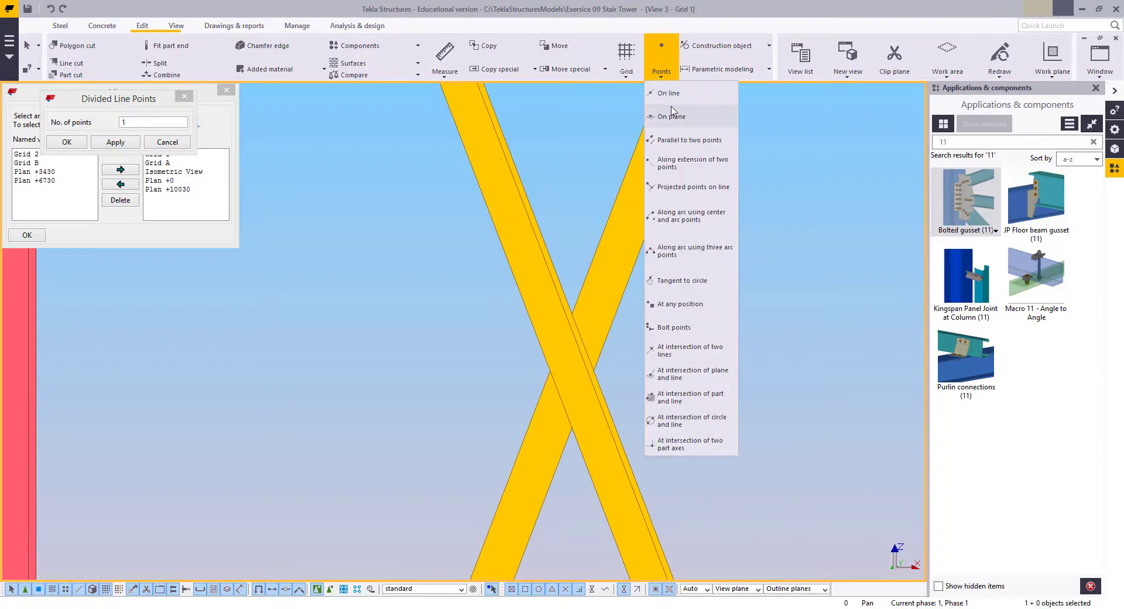
{"action": "left_click", "coordinate": [669, 93]}
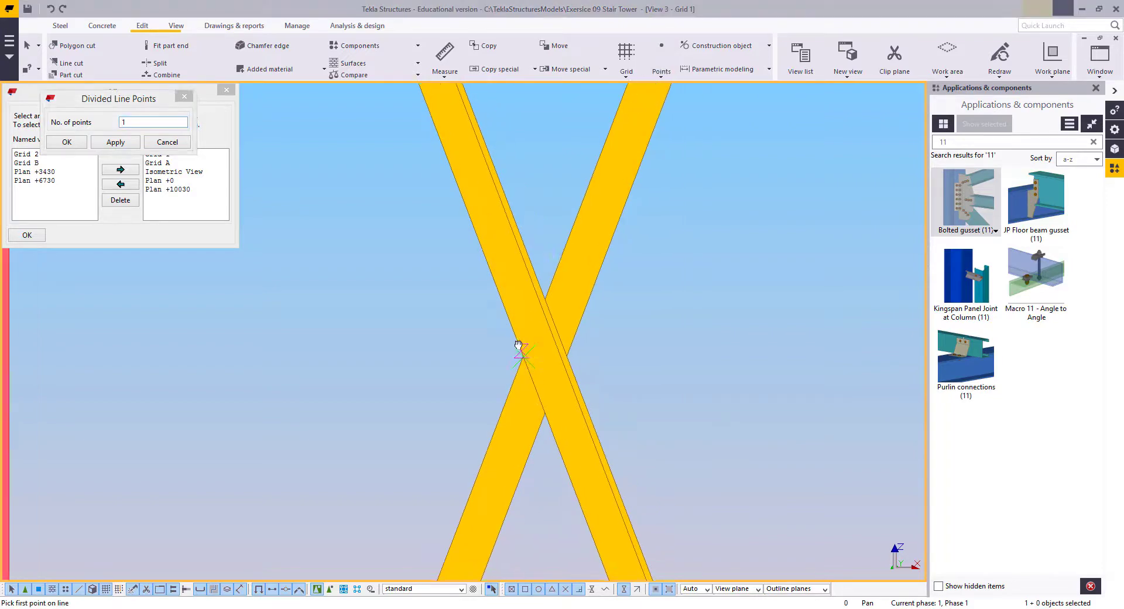
{"action": "scroll", "coordinate": [518, 347], "scroll_direction": "up", "scroll_amount": 3}
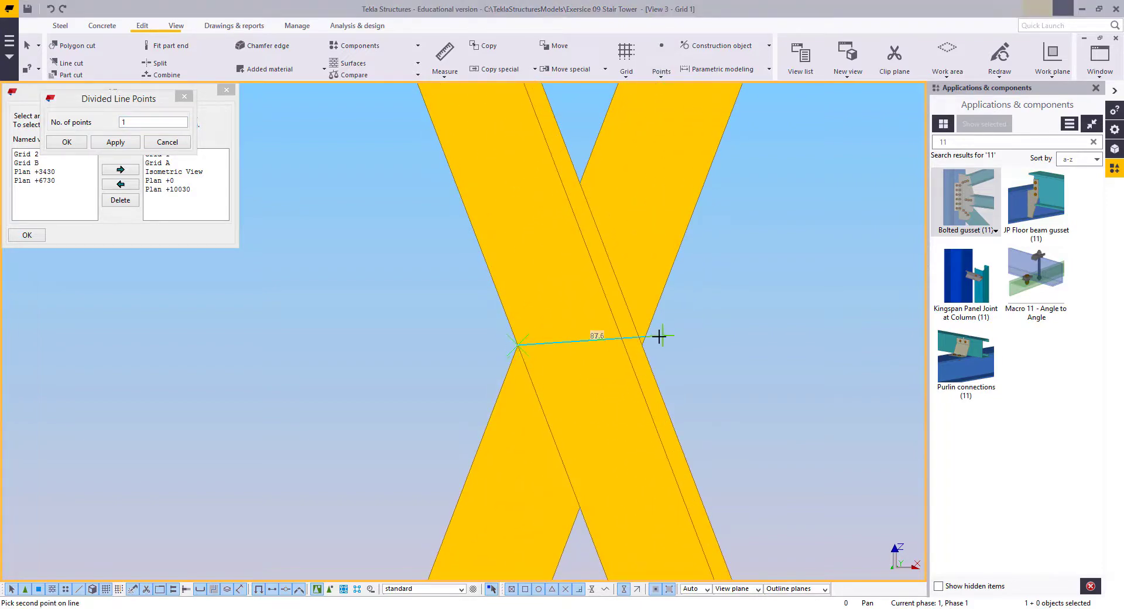
{"action": "left_click", "coordinate": [641, 343]}
{"action": "right_click", "coordinate": [347, 242]}
{"action": "left_click", "coordinate": [361, 249]}
Bolt the two crossing braces together at the midpoint of their crossing, aiming the bolt group at the crossing's side corner
{"action": "left_click", "coordinate": [59, 27]}
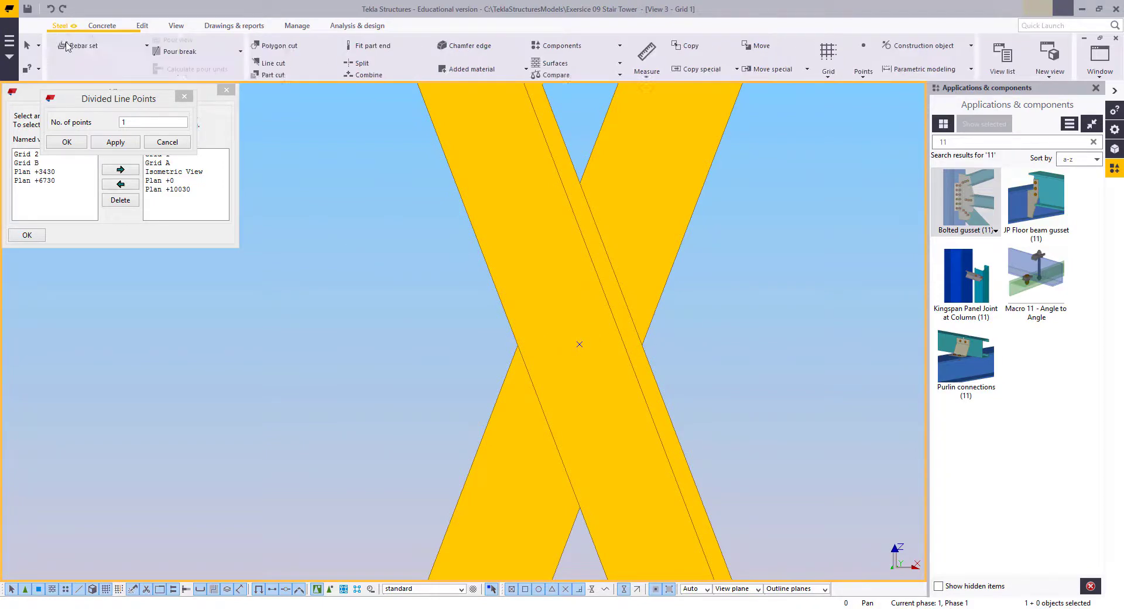
{"action": "left_click", "coordinate": [169, 54]}
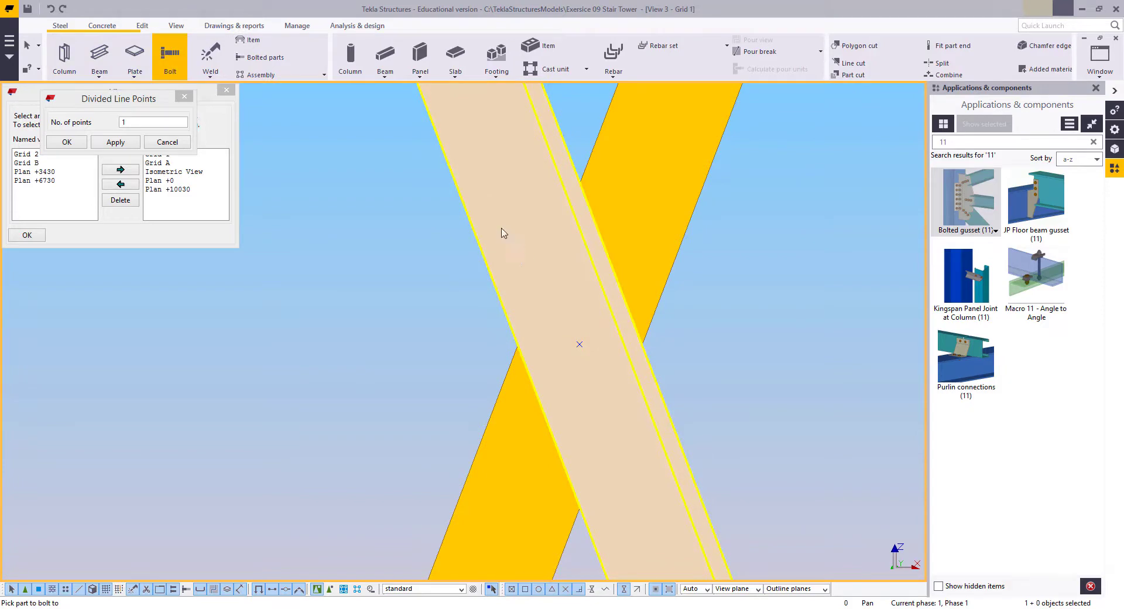
{"action": "left_click", "coordinate": [501, 233]}
{"action": "left_click", "coordinate": [635, 209]}
{"action": "middle_click", "coordinate": [571, 348]}
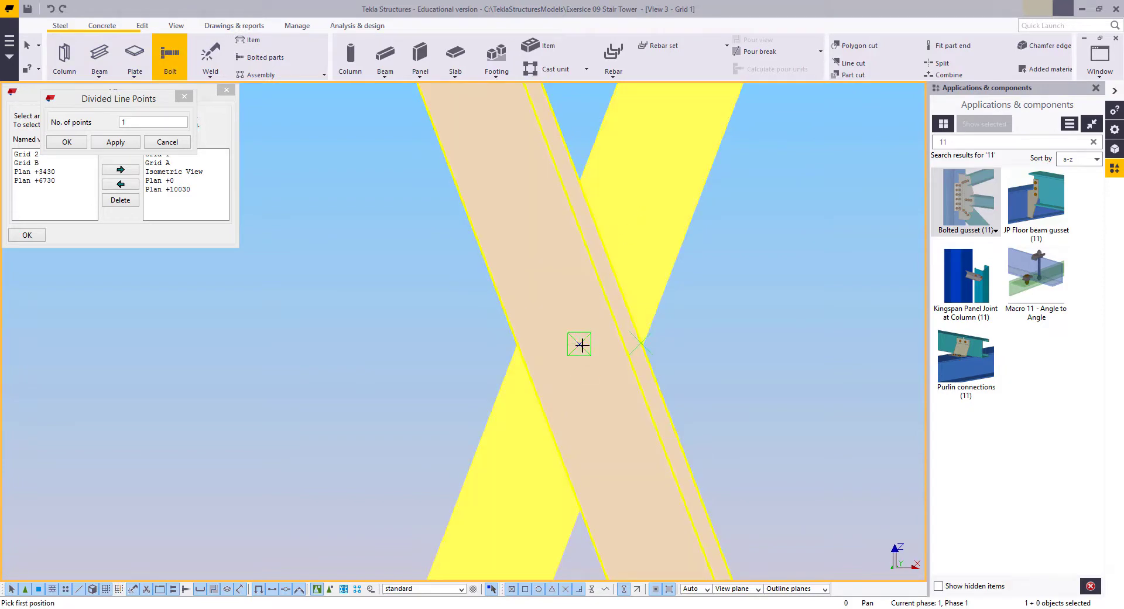
{"action": "left_click", "coordinate": [643, 345]}
{"action": "right_click", "coordinate": [388, 268]}
{"action": "left_click", "coordinate": [413, 275]}
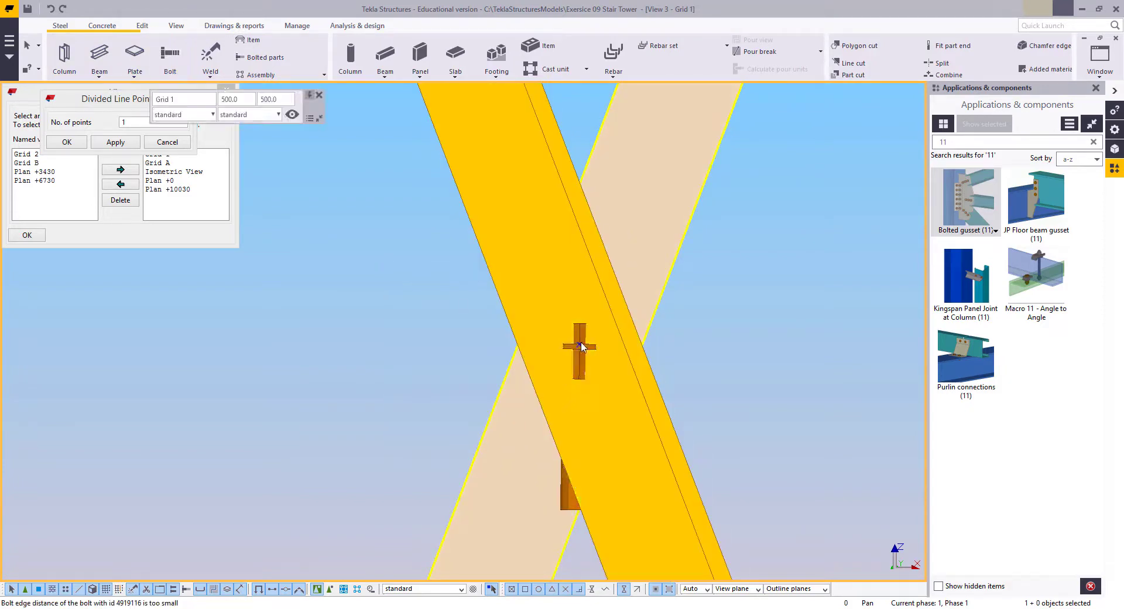
Set the crossing bolt's rotation to Top so it runs through both braces
{"action": "double_click", "coordinate": [580, 332]}
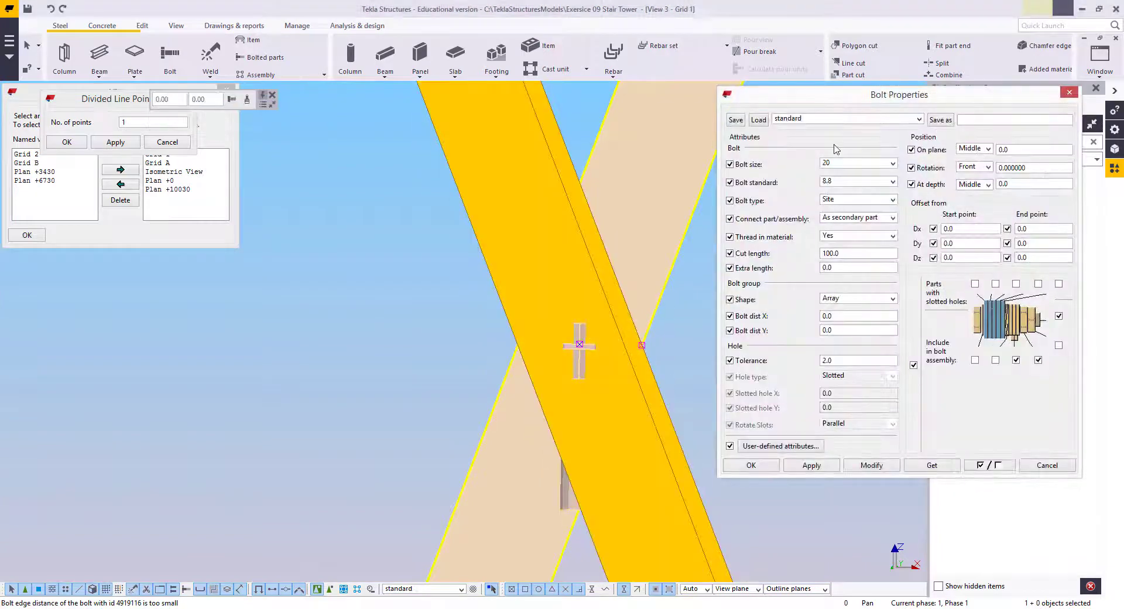
{"action": "left_click", "coordinate": [968, 172]}
{"action": "left_click", "coordinate": [871, 465]}
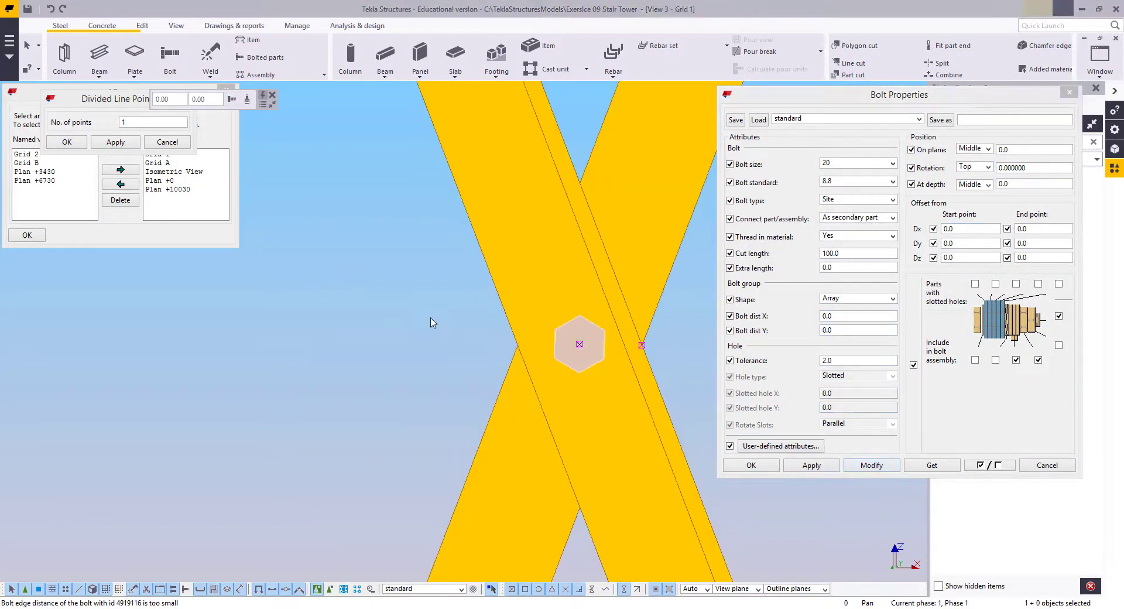
{"action": "middle_click_drag", "start_coordinate": [514, 337], "coordinate": [451, 335]}
{"action": "scroll", "coordinate": [462, 334], "scroll_direction": "down", "scroll_amount": 8}
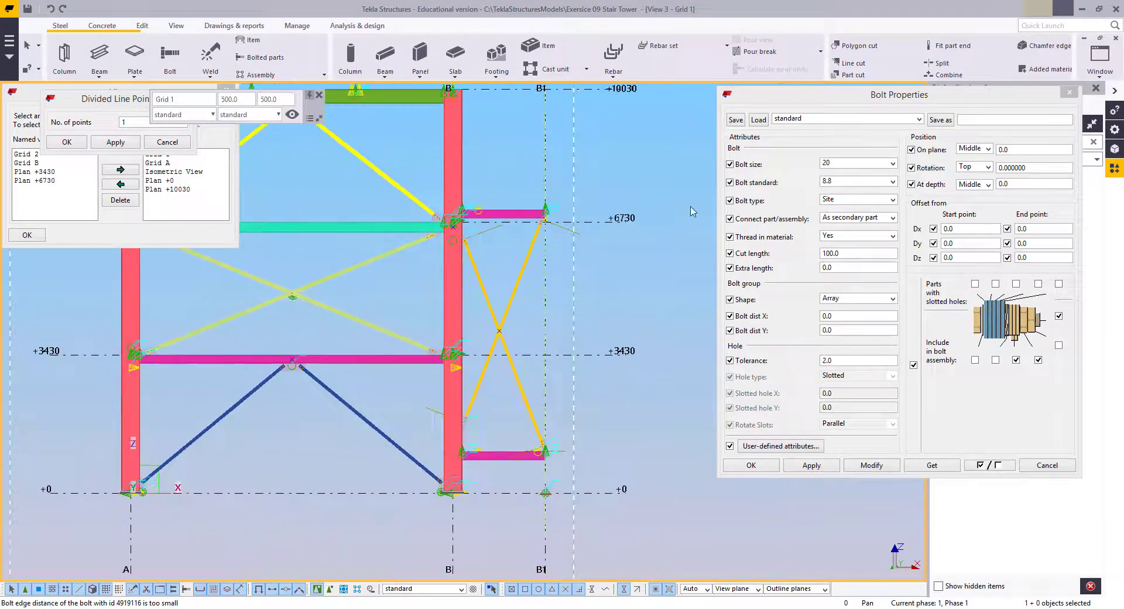
{"action": "left_click", "coordinate": [1069, 94]}
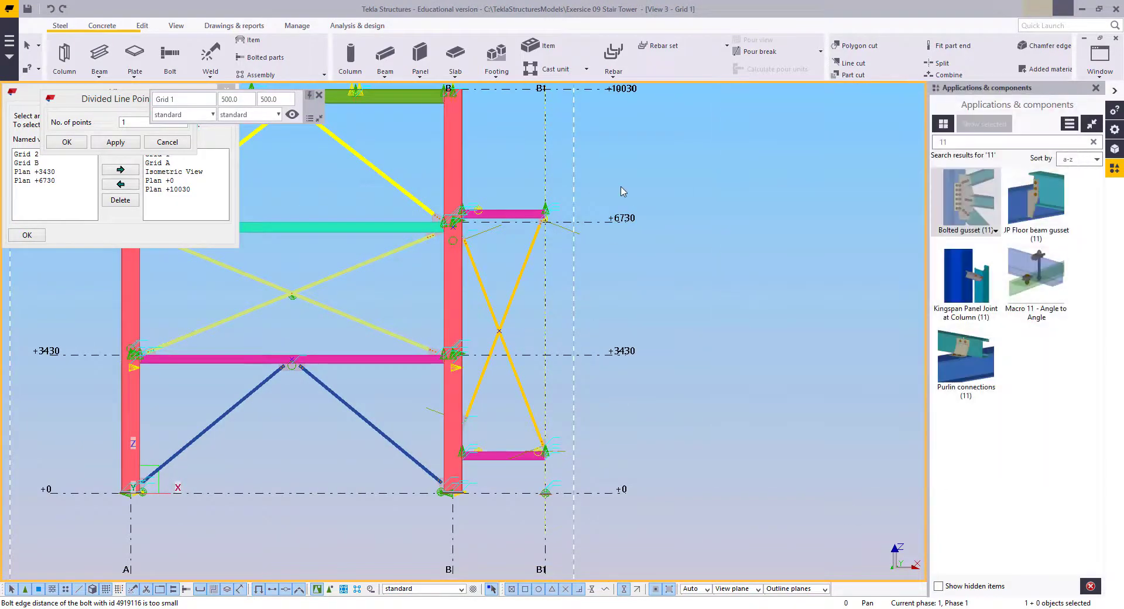
Restore the hidden column B1 in the grid 1 view and inspect the stair tower in the isometric view
{"action": "right_click", "coordinate": [684, 172]}
{"action": "left_click", "coordinate": [714, 222]}
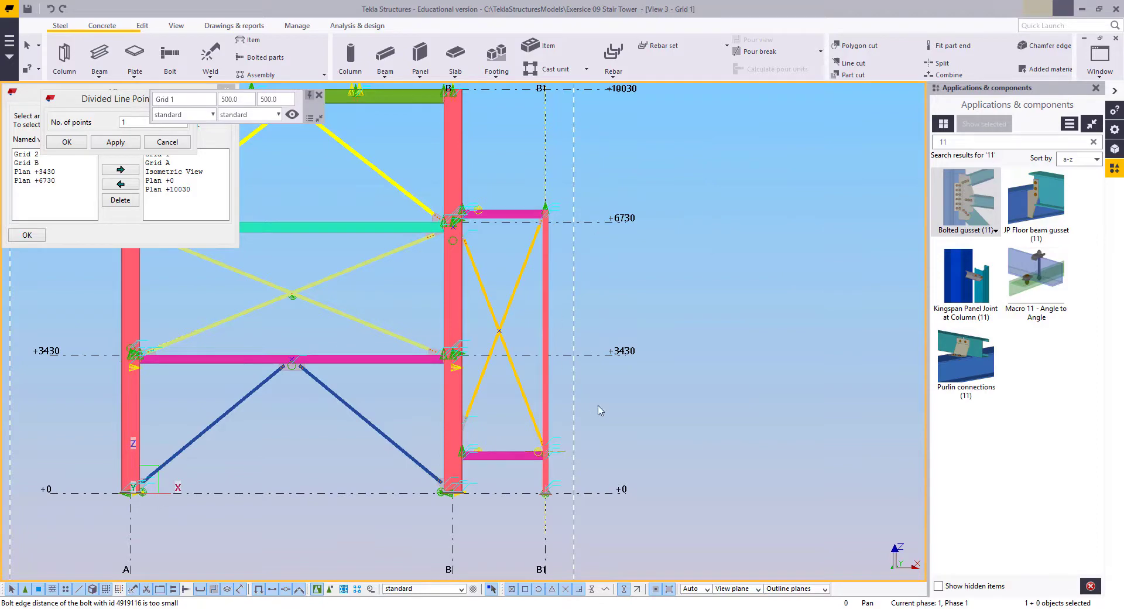
{"action": "left_click", "coordinate": [1099, 57]}
{"action": "left_click", "coordinate": [1072, 143]}
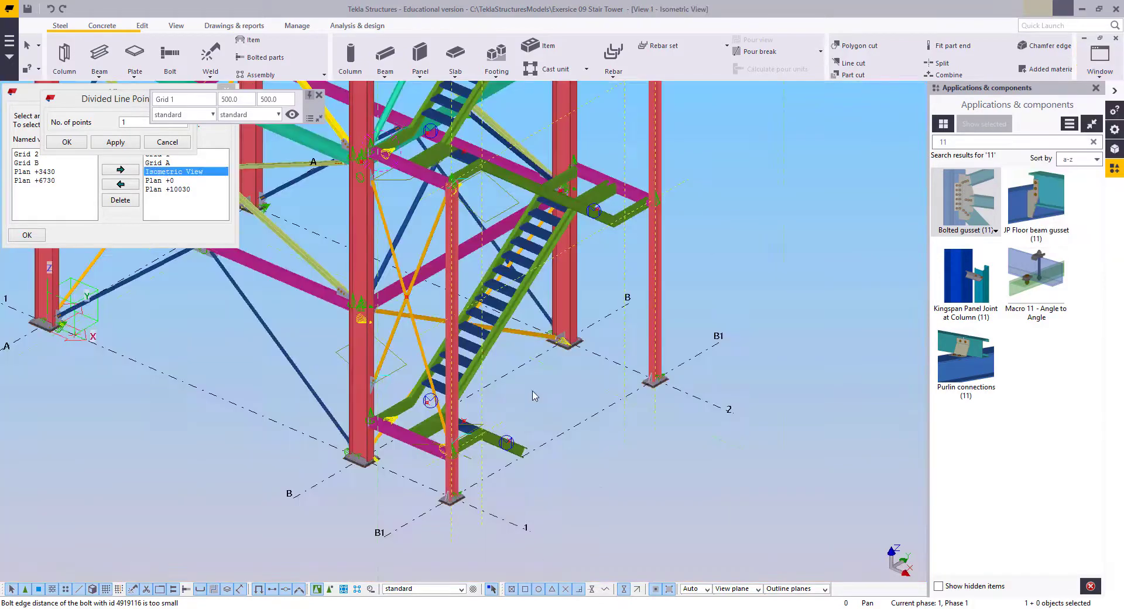
{"action": "middle_click_drag", "start_coordinate": [517, 363], "coordinate": [473, 338], "text": "ctrl"}
{"action": "scroll", "coordinate": [492, 310], "scroll_direction": "up", "scroll_amount": 5}
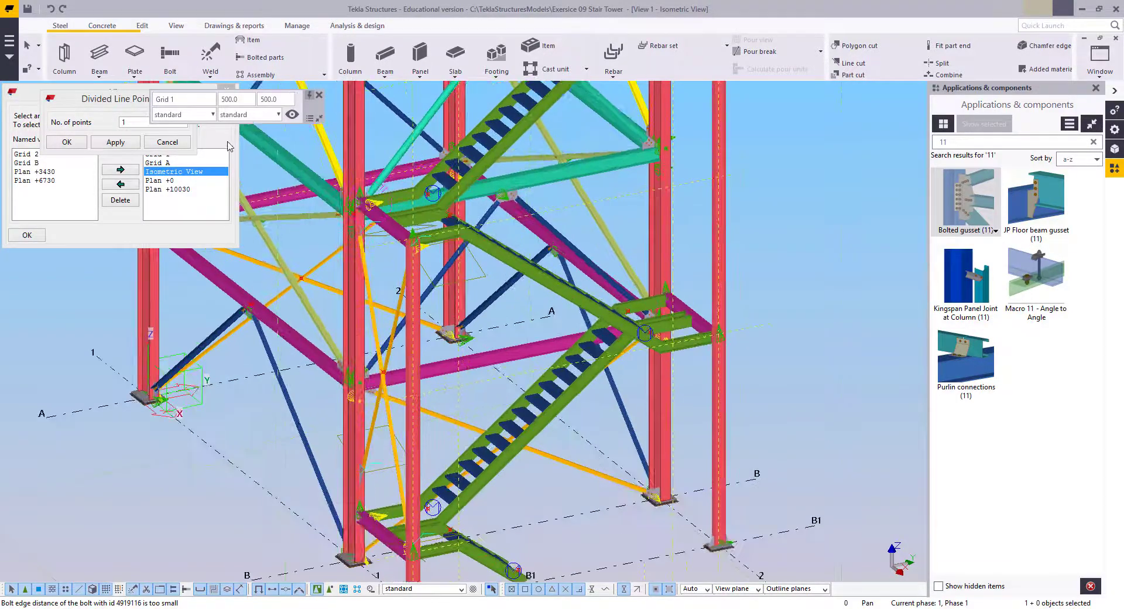
Bring up the Grid 2 elevation view and close the list of views
{"action": "left_click", "coordinate": [122, 169]}
{"action": "left_click", "coordinate": [225, 90]}
{"action": "scroll", "coordinate": [700, 298], "scroll_direction": "up", "scroll_amount": 3}
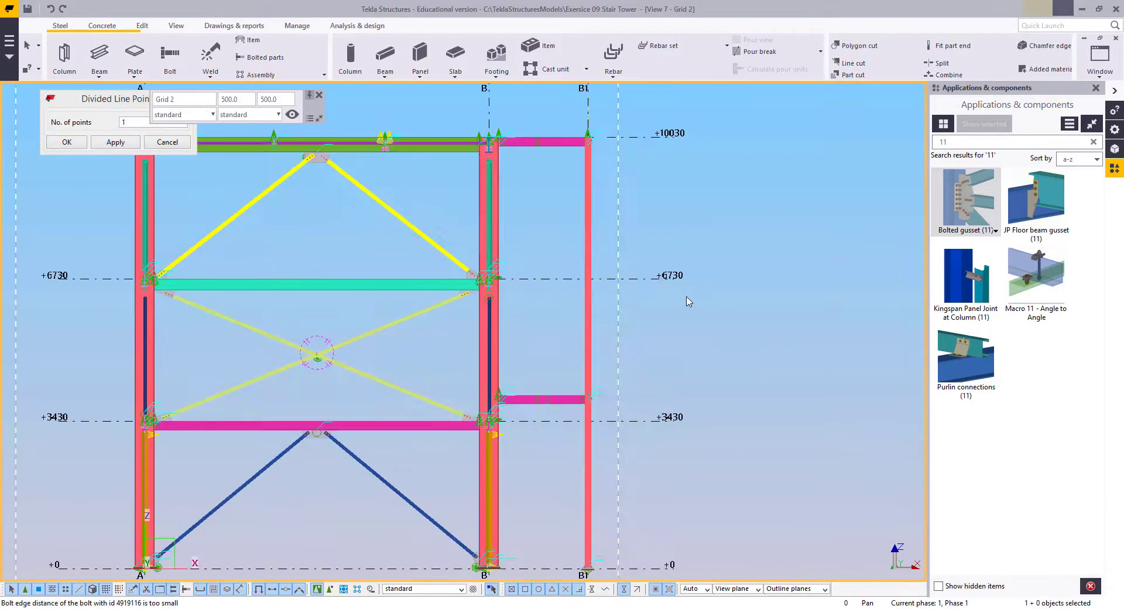
Model a brace on grid 2 from the top of column B at +10030 down to the landing beam's end at column B1
{"action": "left_click", "coordinate": [572, 147]}
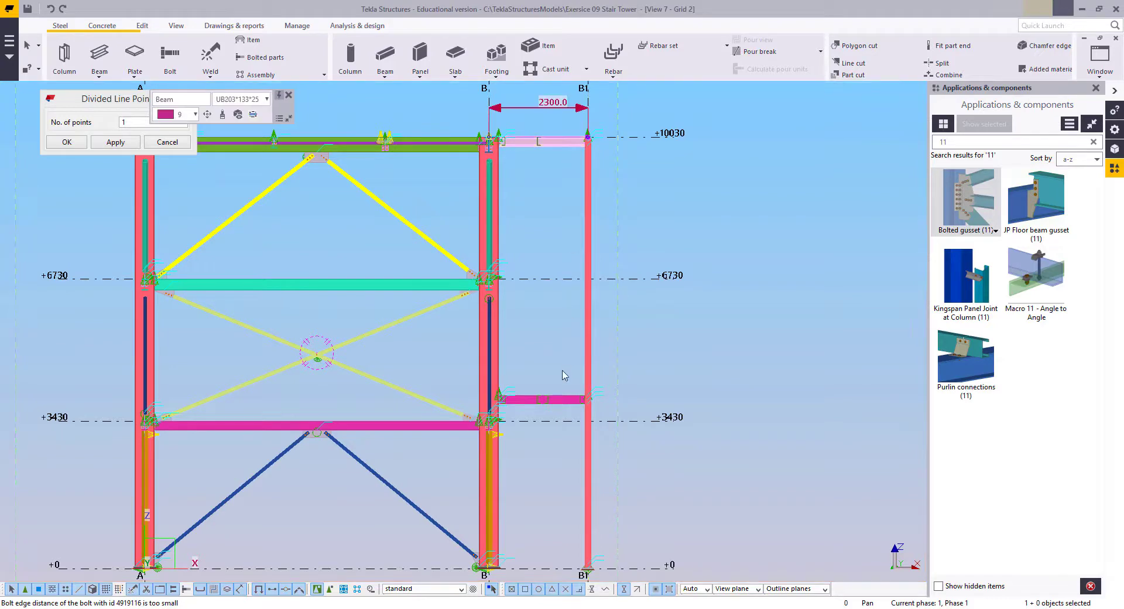
{"action": "left_click", "coordinate": [481, 380], "text": "shift"}
{"action": "middle_click_drag", "start_coordinate": [540, 307], "coordinate": [544, 287]}
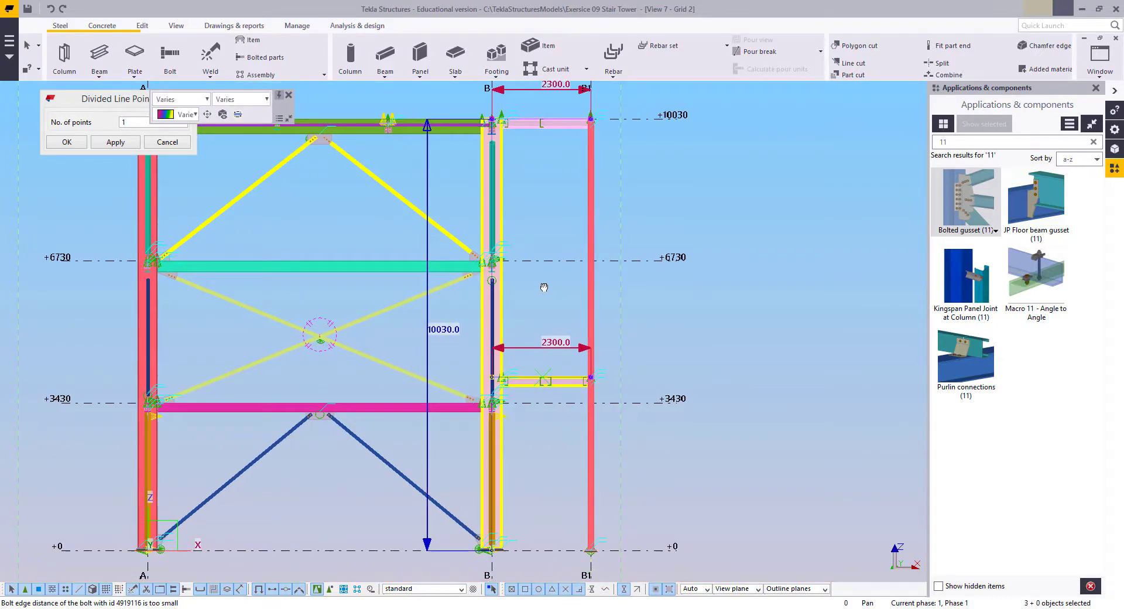
{"action": "left_click", "coordinate": [589, 307], "text": "shift"}
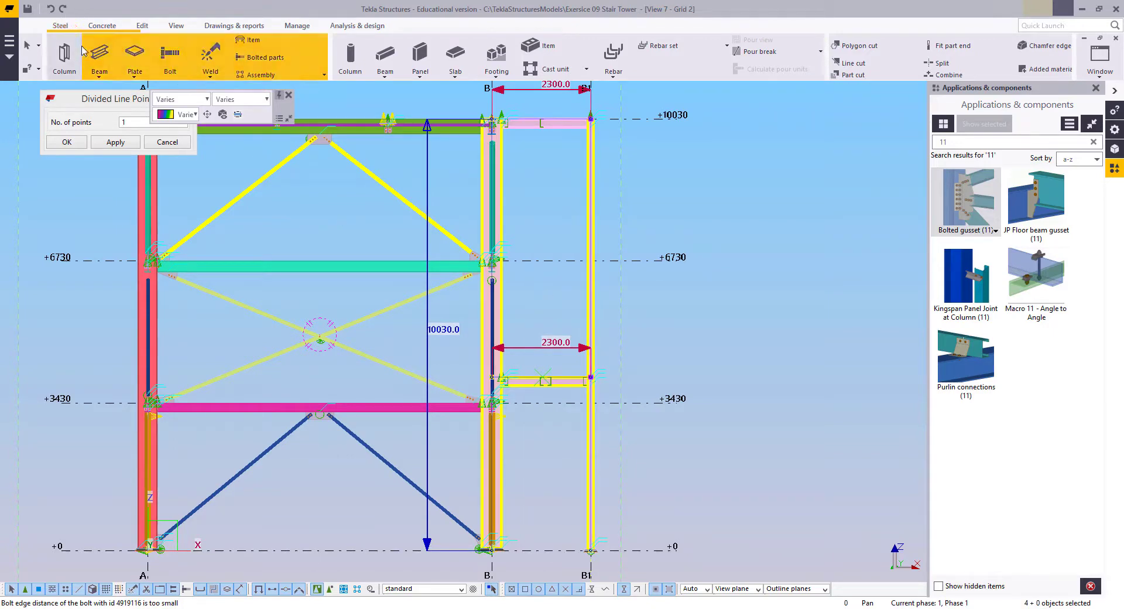
{"action": "left_click", "coordinate": [100, 52]}
{"action": "scroll", "coordinate": [495, 170], "scroll_direction": "up", "scroll_amount": 3}
{"action": "scroll", "coordinate": [495, 169], "scroll_direction": "up", "scroll_amount": 1}
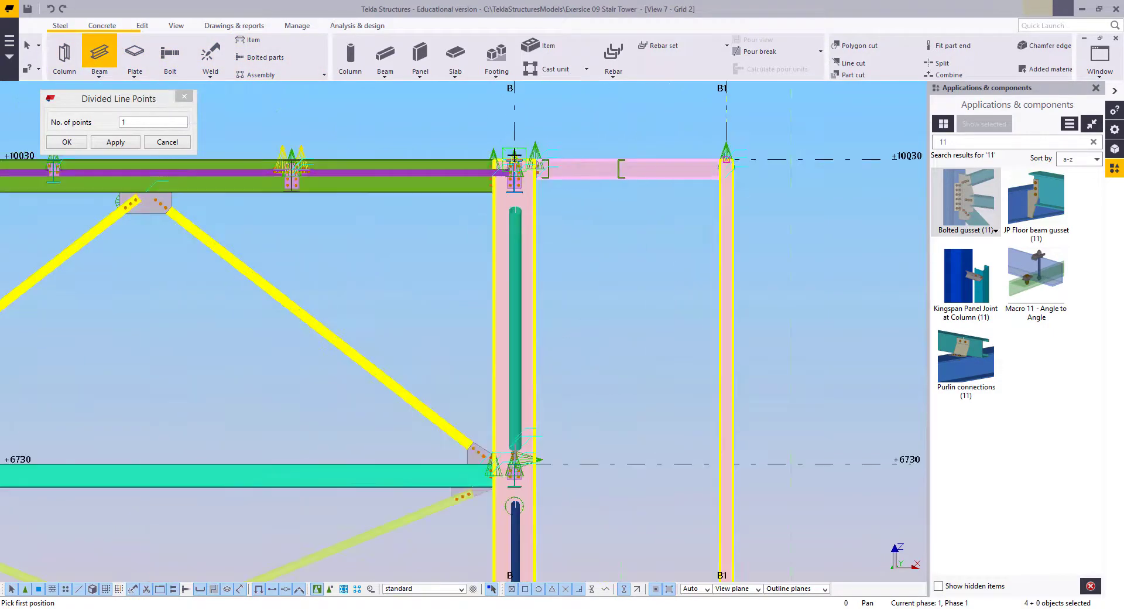
{"action": "left_click", "coordinate": [513, 157]}
{"action": "scroll", "coordinate": [545, 134], "scroll_direction": "down", "scroll_amount": 3}
{"action": "scroll", "coordinate": [658, 454], "scroll_direction": "up", "scroll_amount": 2}
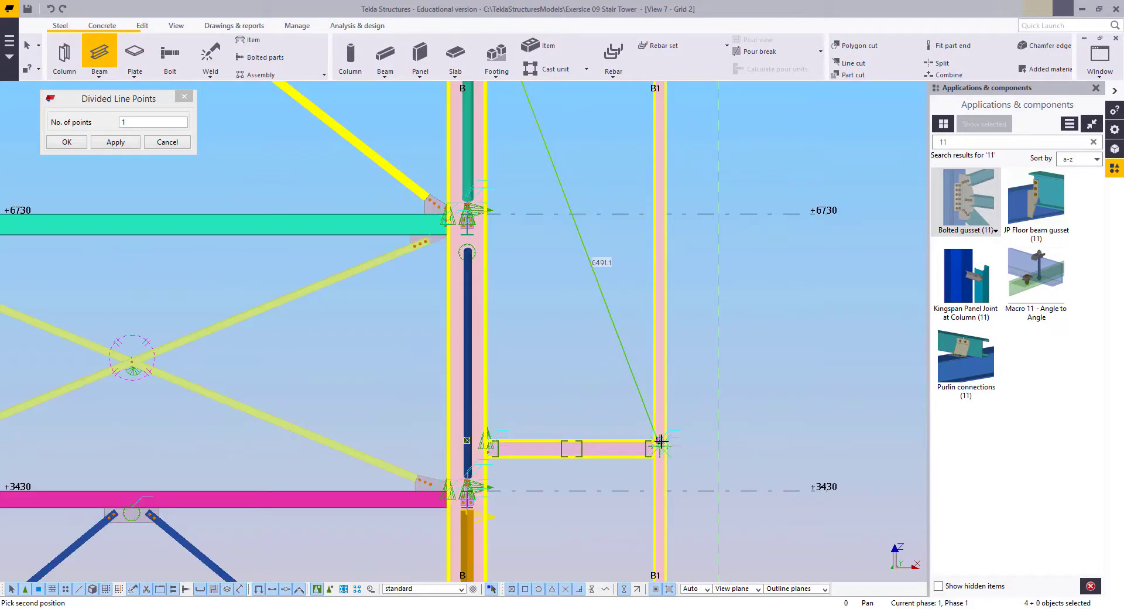
{"action": "scroll", "coordinate": [659, 440], "scroll_direction": "up", "scroll_amount": 4}
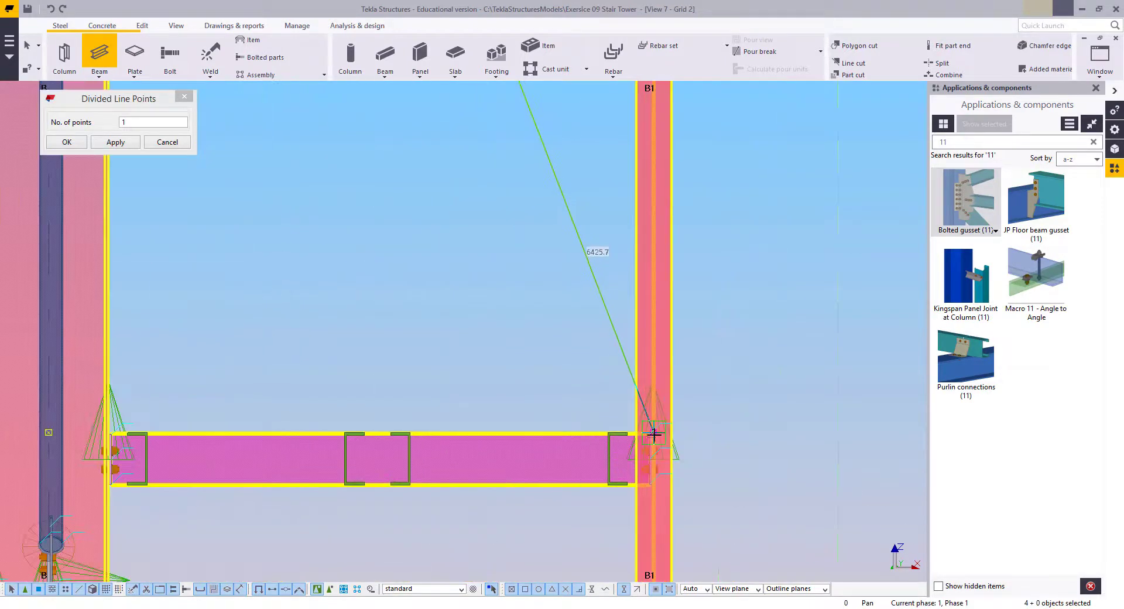
{"action": "left_click", "coordinate": [658, 440]}
Model a lower brace on grid 2 from the landing beam's end at column B1 down to the base of column B
{"action": "scroll", "coordinate": [596, 460], "scroll_direction": "down", "scroll_amount": 3}
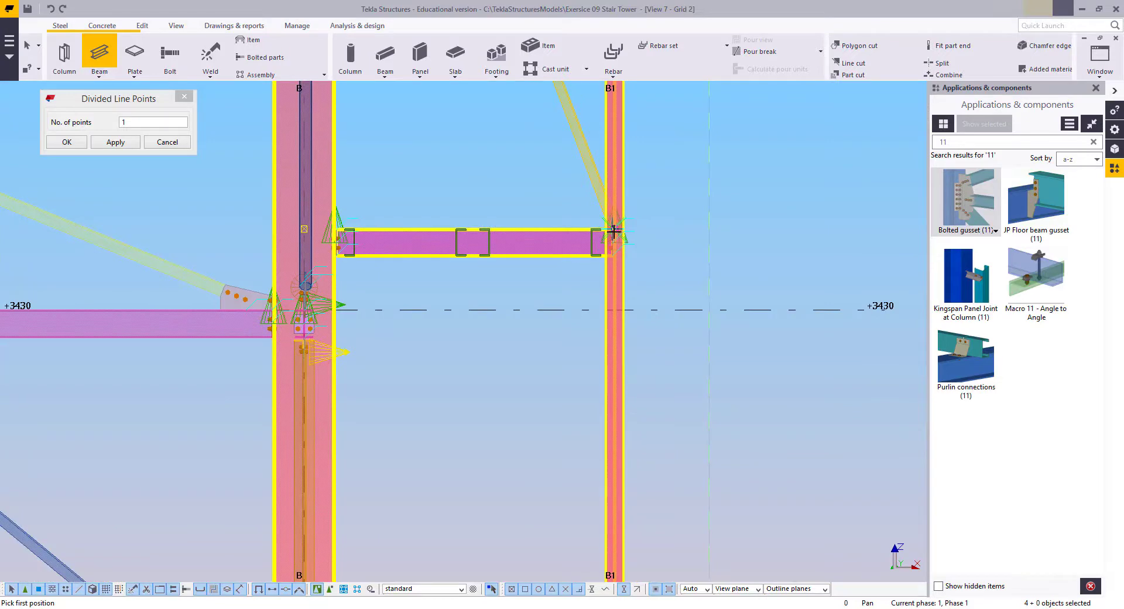
{"action": "middle_click_drag", "start_coordinate": [328, 527], "coordinate": [533, 322]}
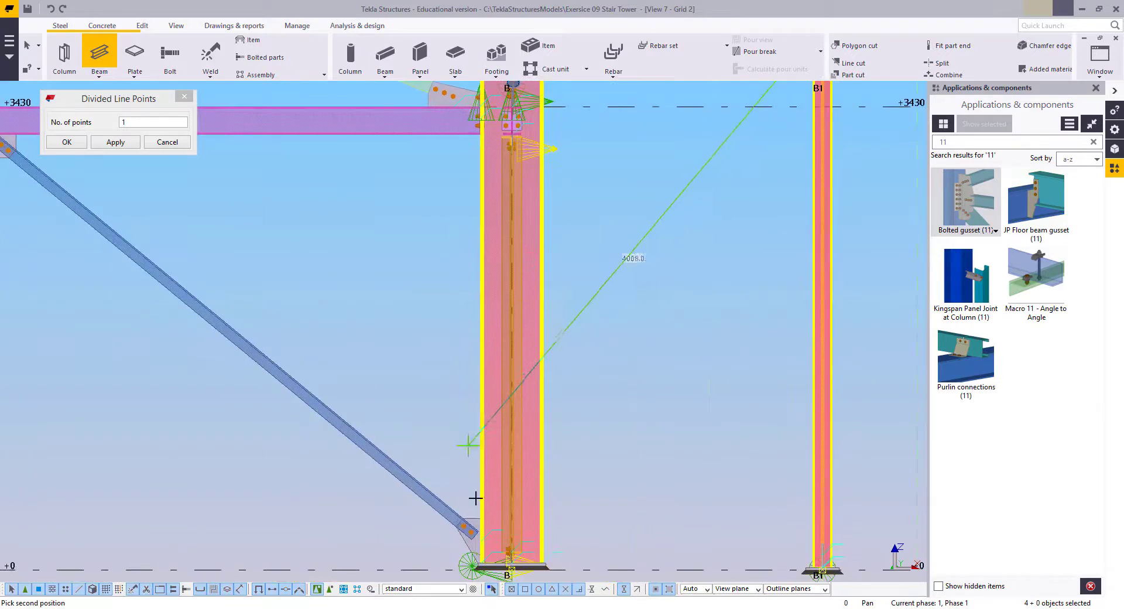
{"action": "scroll", "coordinate": [474, 499], "scroll_direction": "up", "scroll_amount": 1}
{"action": "middle_click_drag", "start_coordinate": [508, 579], "coordinate": [277, 455]}
{"action": "scroll", "coordinate": [492, 444], "scroll_direction": "up", "scroll_amount": 7}
{"action": "left_click", "coordinate": [495, 408]}
Model the opposite lower brace from the base of column B1 up to column B at the landing beam's level
{"action": "scroll", "coordinate": [496, 409], "scroll_direction": "down", "scroll_amount": 3}
{"action": "scroll", "coordinate": [701, 448], "scroll_direction": "up", "scroll_amount": 3}
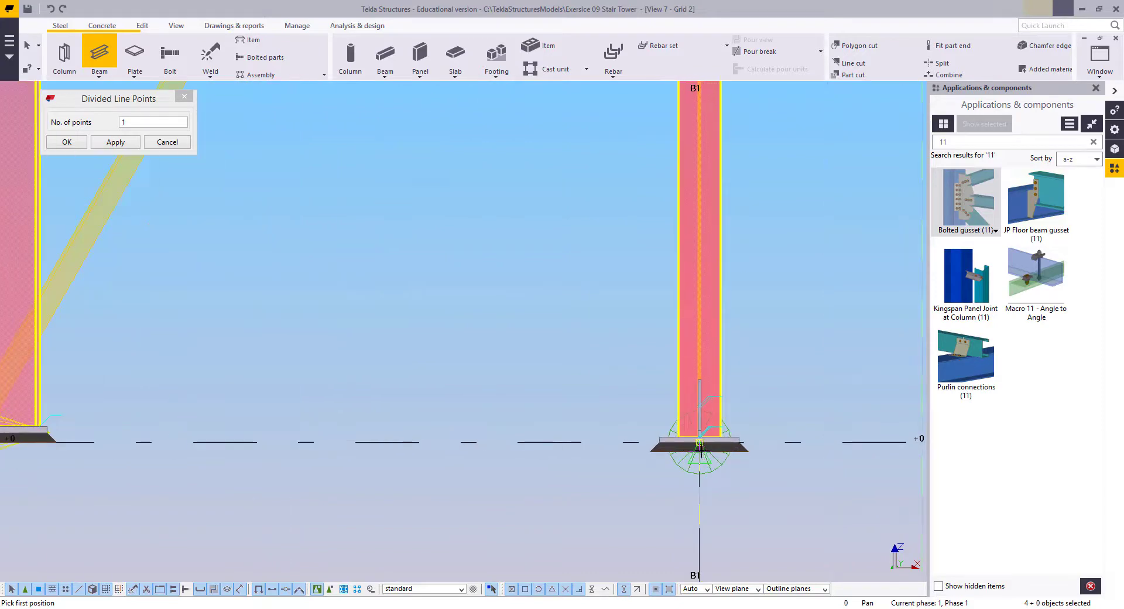
{"action": "scroll", "coordinate": [601, 413], "scroll_direction": "down", "scroll_amount": 5}
{"action": "middle_click_drag", "start_coordinate": [547, 357], "coordinate": [609, 538]}
{"action": "scroll", "coordinate": [499, 273], "scroll_direction": "up", "scroll_amount": 3}
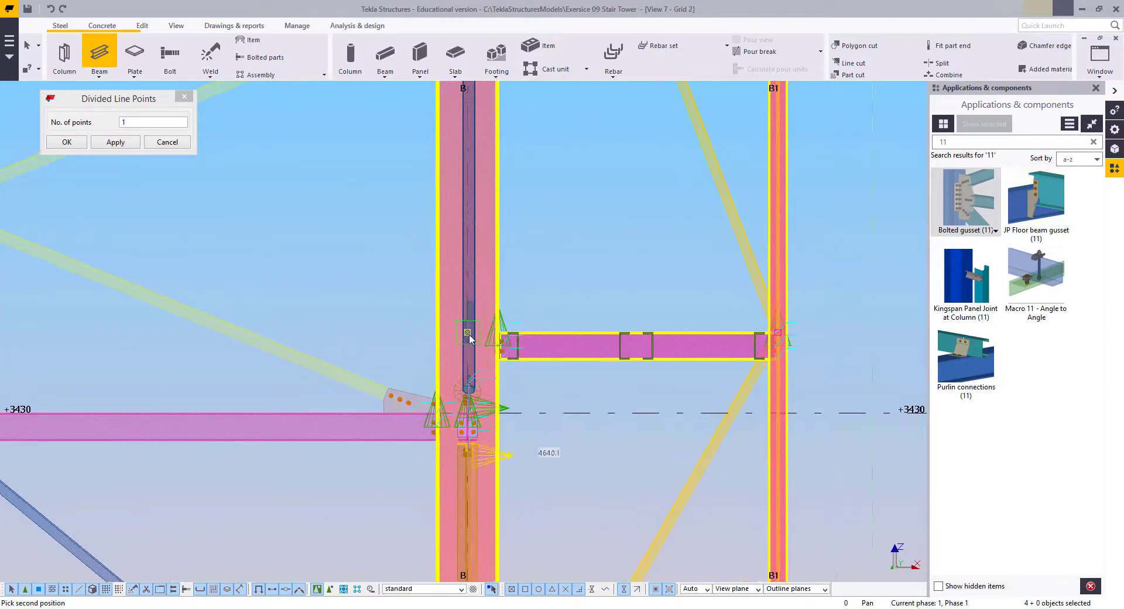
{"action": "left_click", "coordinate": [467, 332]}
Model the opposite upper brace from column B at the landing beam's level to the top of column B1 at +10030
{"action": "scroll", "coordinate": [587, 305], "scroll_direction": "down", "scroll_amount": 2}
{"action": "middle_click_drag", "start_coordinate": [601, 252], "coordinate": [589, 548]}
{"action": "scroll", "coordinate": [670, 199], "scroll_direction": "up", "scroll_amount": 2}
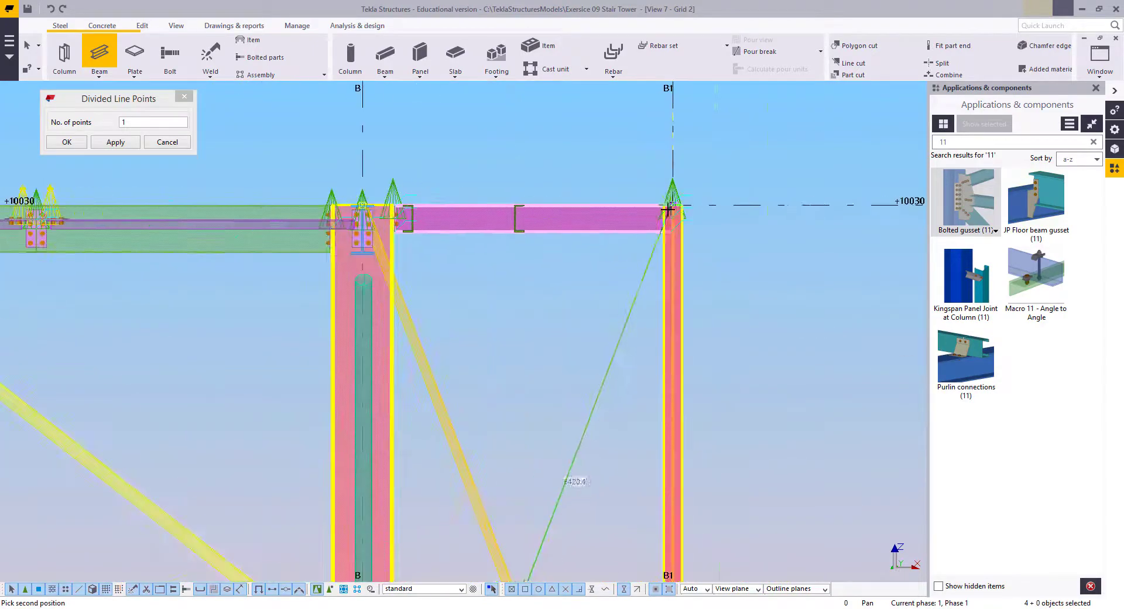
{"action": "left_click", "coordinate": [672, 202]}
Place the 30 mm grout above the reference level in the stiffened base plate (1014) of column B1 on grid 2 and modify it
{"action": "scroll", "coordinate": [535, 151], "scroll_direction": "down", "scroll_amount": 3}
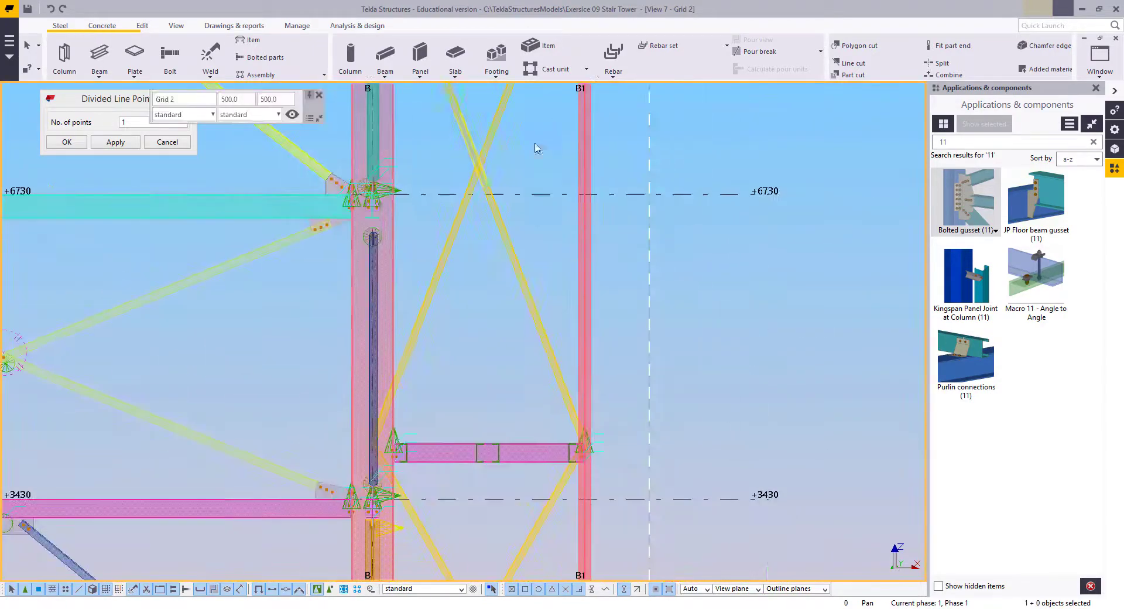
{"action": "scroll", "coordinate": [499, 494], "scroll_direction": "up", "scroll_amount": 3}
{"action": "scroll", "coordinate": [499, 494], "scroll_direction": "up", "scroll_amount": 1}
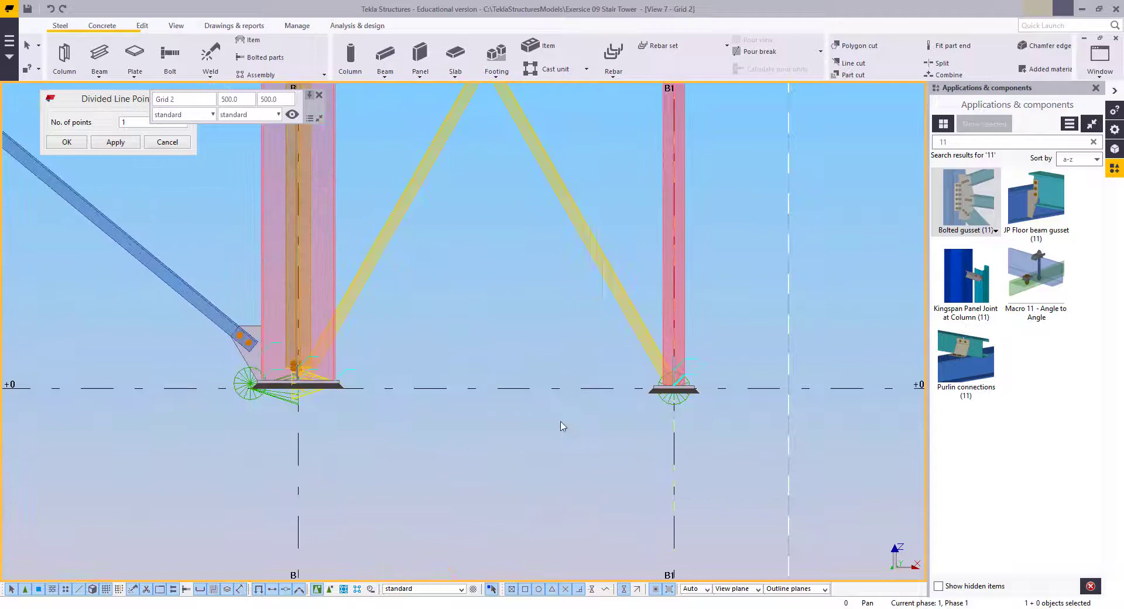
{"action": "double_click", "coordinate": [670, 394]}
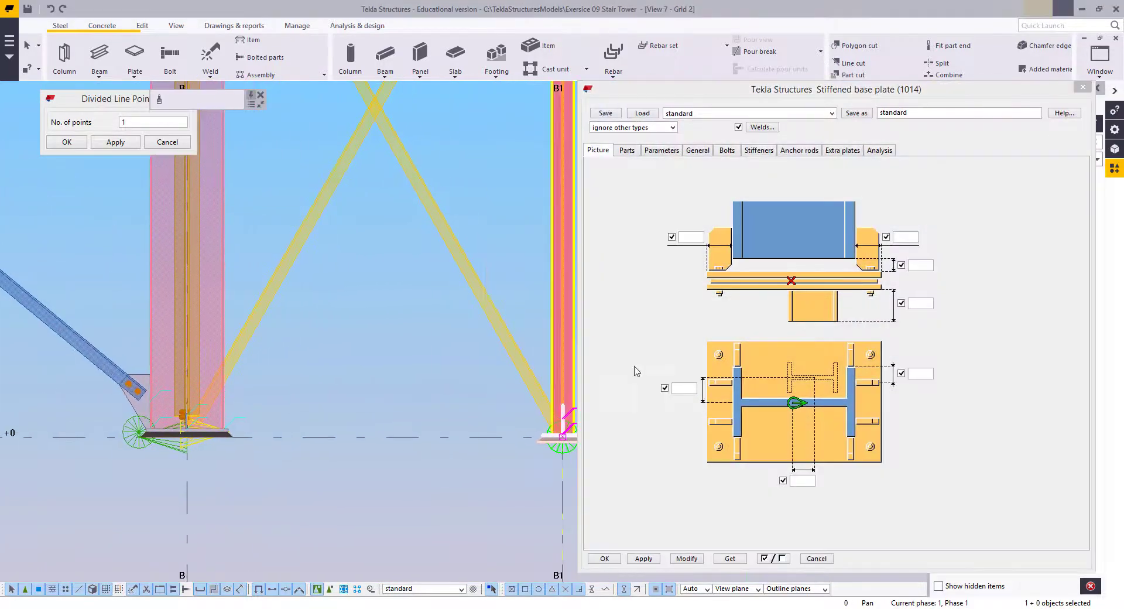
{"action": "left_click", "coordinate": [799, 151]}
{"action": "scroll", "coordinate": [511, 367], "scroll_direction": "up", "scroll_amount": 3}
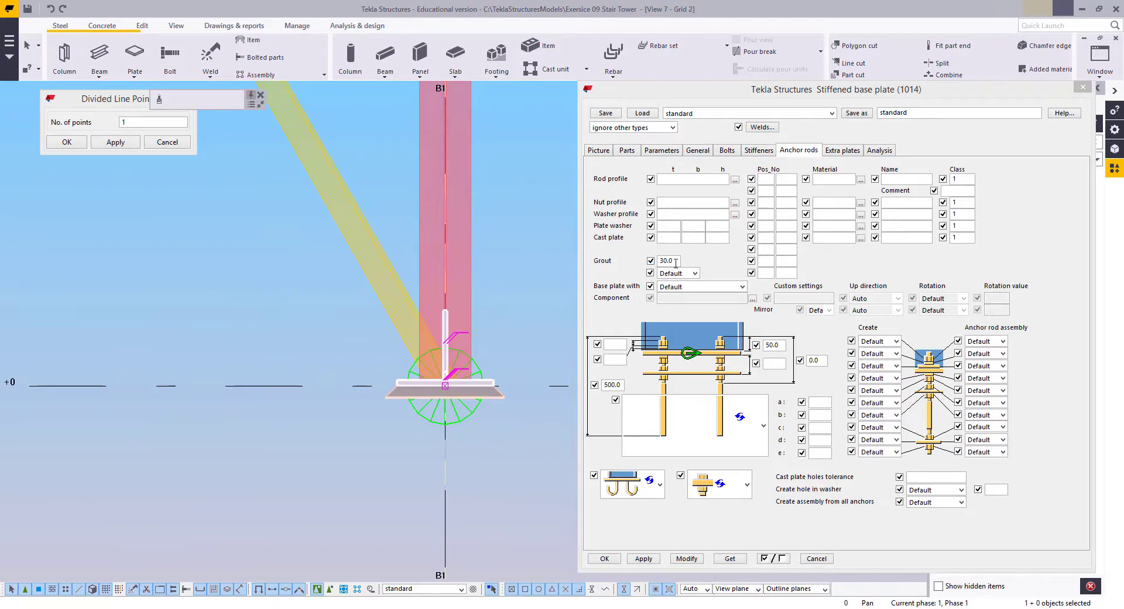
{"action": "left_click", "coordinate": [695, 273]}
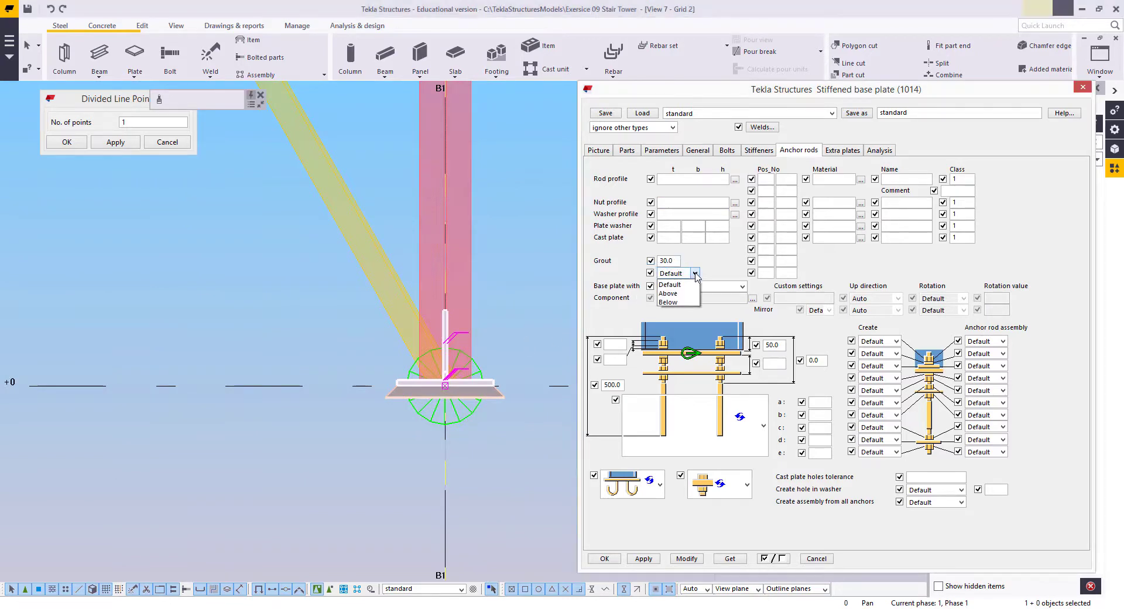
{"action": "left_click", "coordinate": [669, 293]}
{"action": "left_click", "coordinate": [686, 558]}
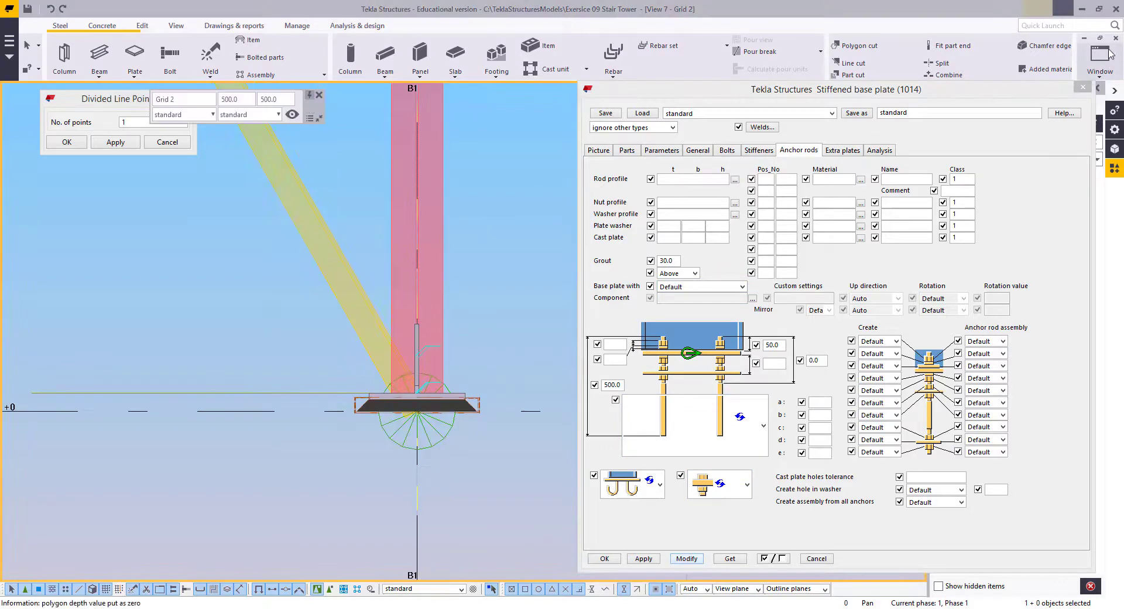
In the isometric view, apply the same base plate settings, with grout set to Above, to column B1 on grid 1
{"action": "left_click", "coordinate": [1115, 59]}
{"action": "left_click", "coordinate": [1057, 144]}
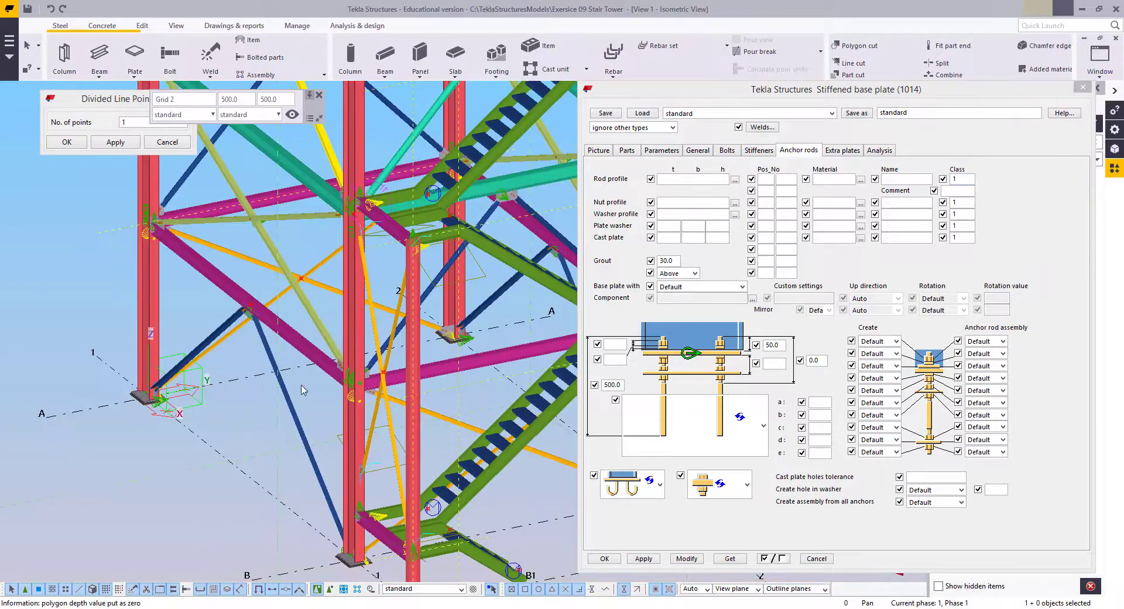
{"action": "scroll", "coordinate": [432, 481], "scroll_direction": "up", "scroll_amount": 3}
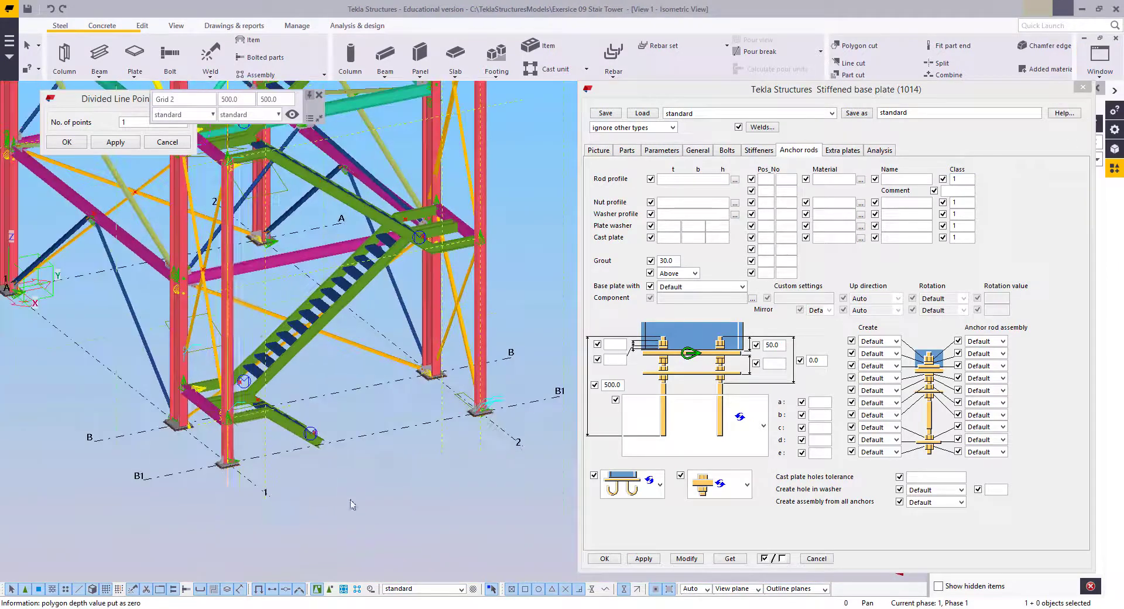
{"action": "left_click", "coordinate": [223, 466]}
{"action": "left_click", "coordinate": [686, 558]}
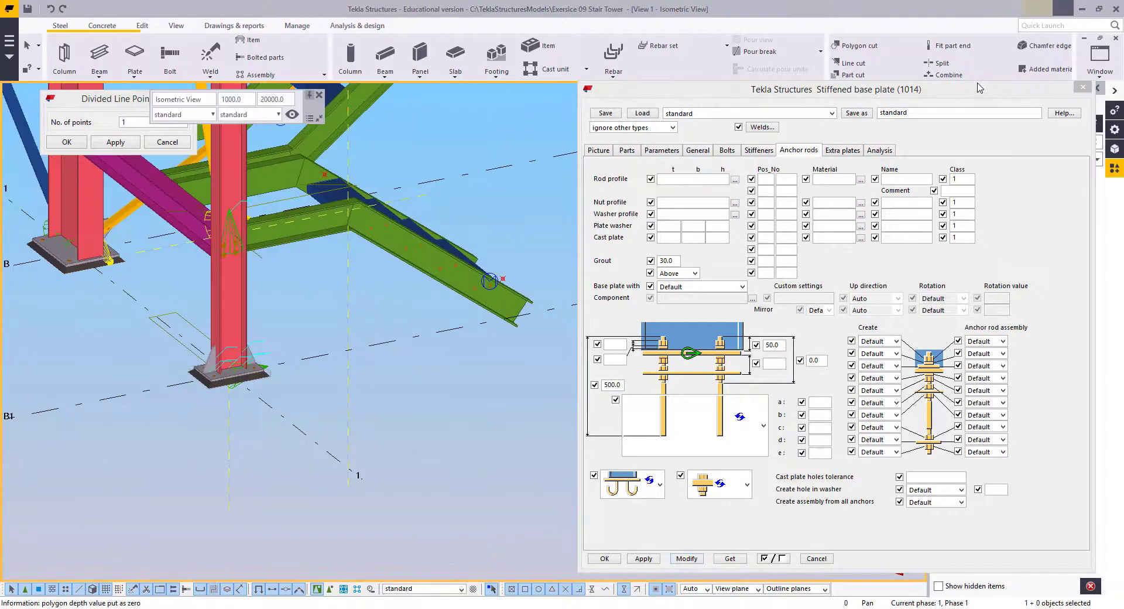
Return to the Grid 2 view and connect the lower brace to the base of column B1 with a Bolted gusset (11)
{"action": "left_click", "coordinate": [1100, 56]}
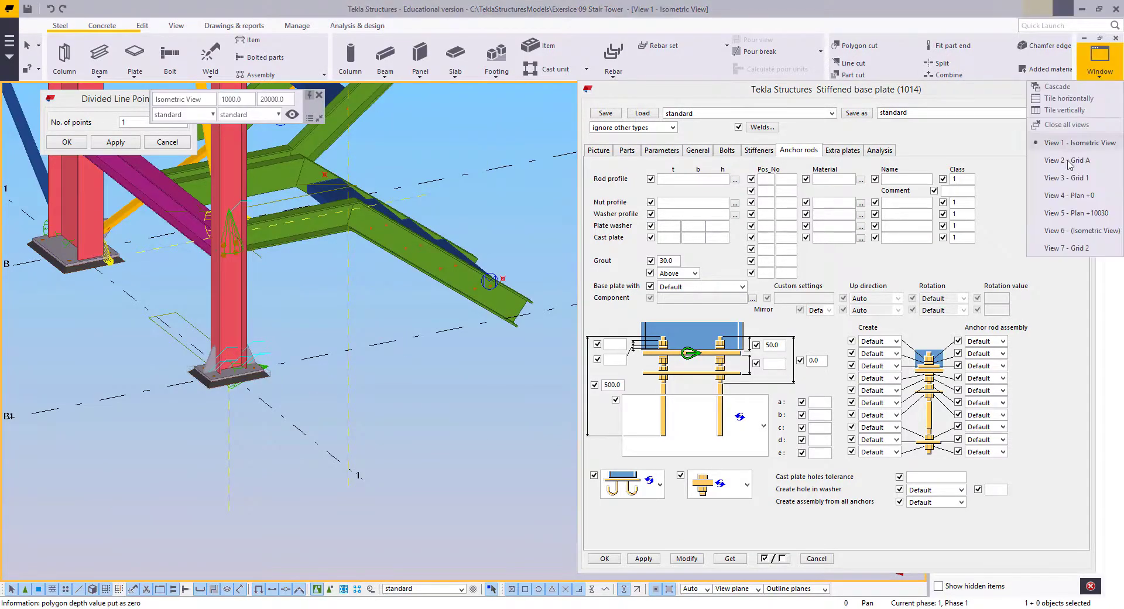
{"action": "left_click", "coordinate": [1075, 248]}
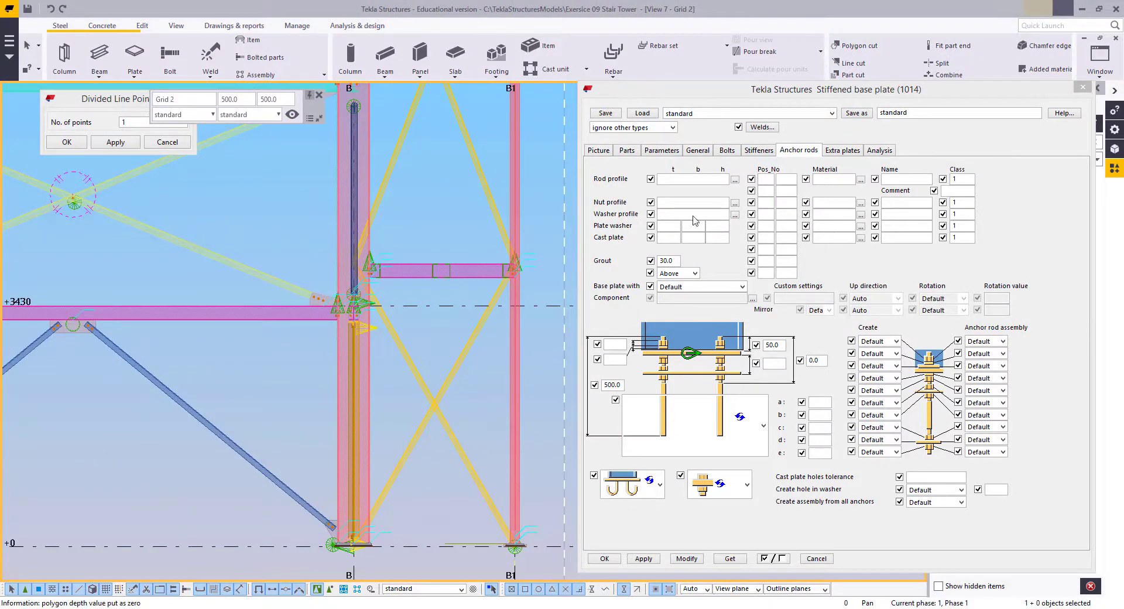
{"action": "left_click", "coordinate": [1082, 88]}
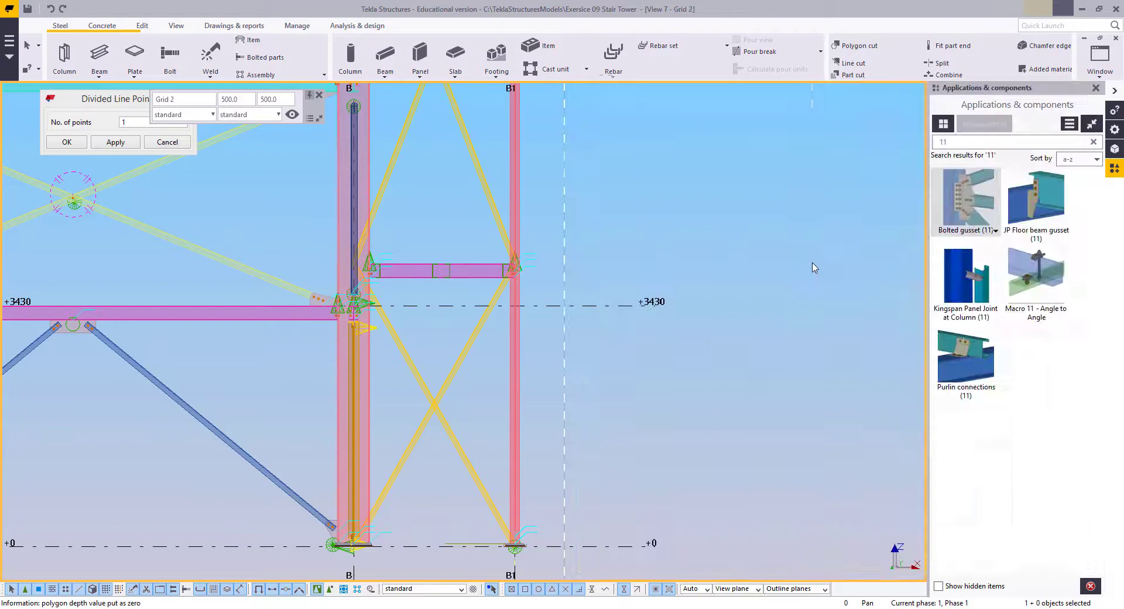
{"action": "left_click", "coordinate": [985, 187]}
{"action": "scroll", "coordinate": [668, 378], "scroll_direction": "up", "scroll_amount": 8}
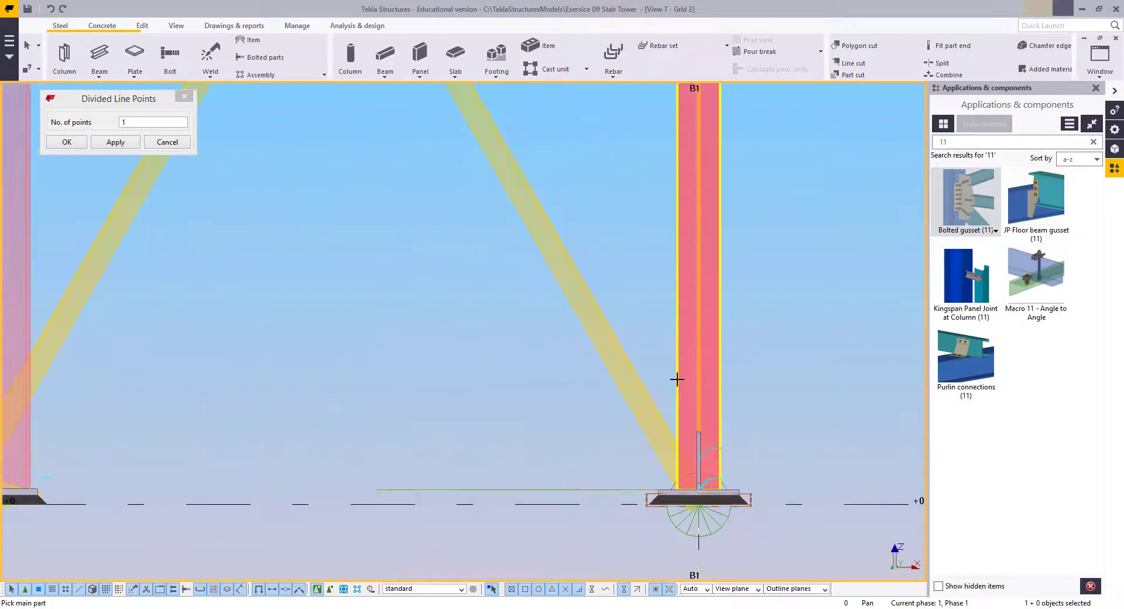
{"action": "left_click", "coordinate": [676, 380]}
{"action": "middle_click", "coordinate": [492, 391]}
{"action": "middle_click_drag", "start_coordinate": [120, 365], "coordinate": [323, 364]}
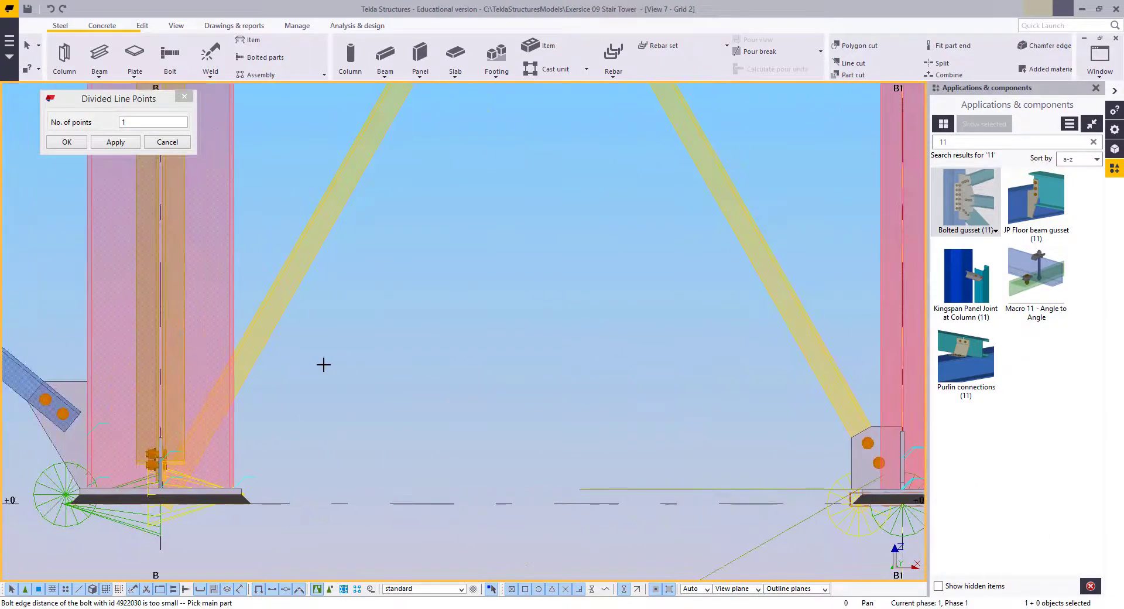
Connect the other lower brace to the base of column B with a Bolted gusset (11)
{"action": "left_click", "coordinate": [226, 315]}
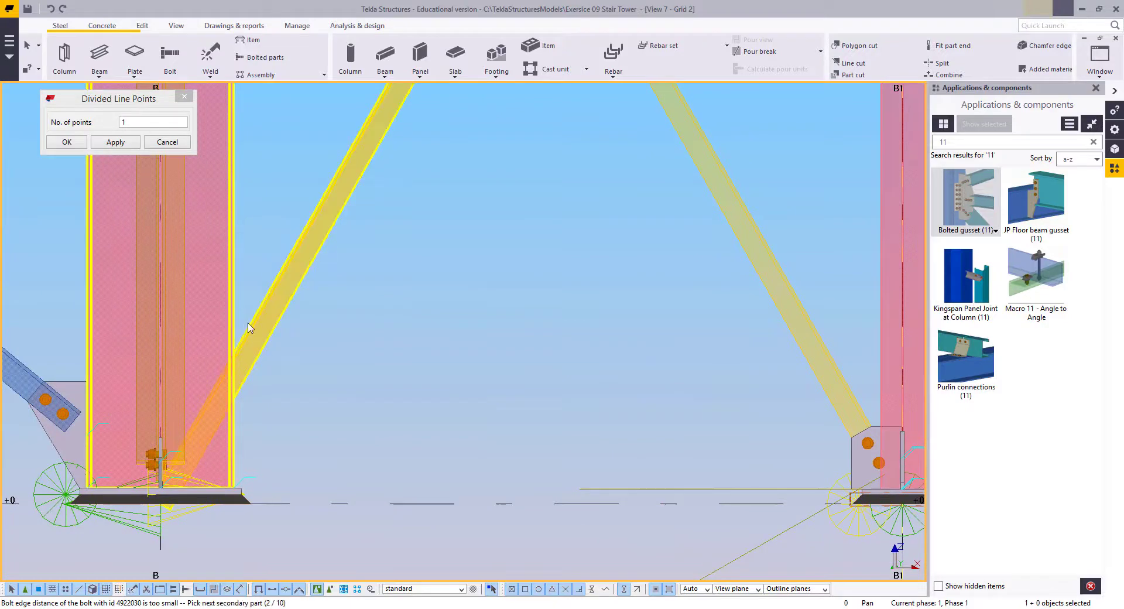
{"action": "middle_click", "coordinate": [247, 326]}
{"action": "scroll", "coordinate": [364, 311], "scroll_direction": "down", "scroll_amount": 6}
{"action": "middle_click_drag", "start_coordinate": [369, 302], "coordinate": [419, 597]}
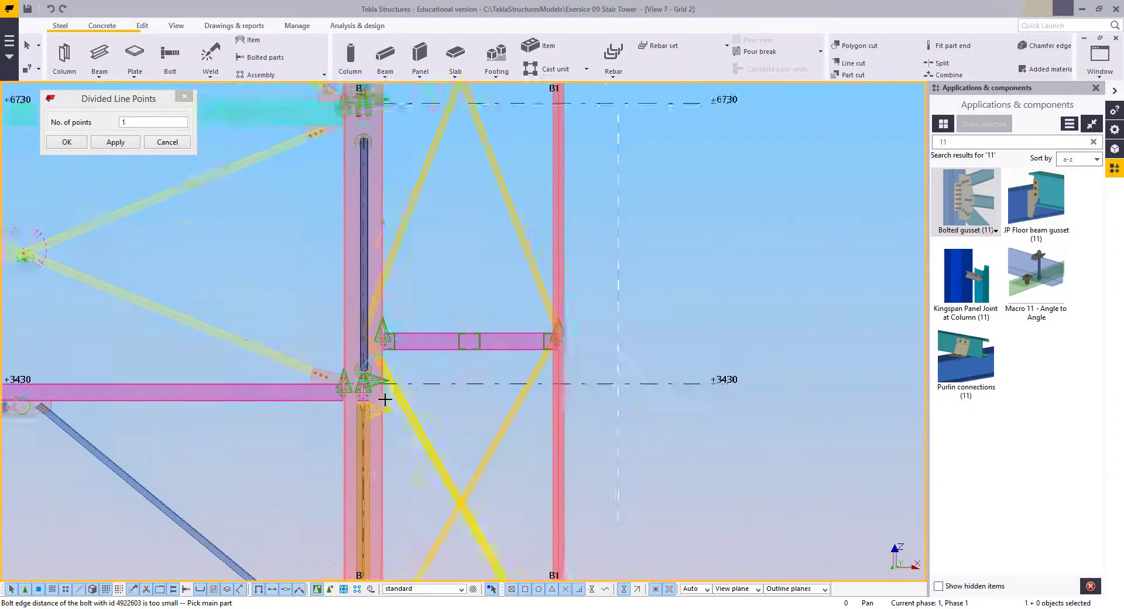
Connect the upper end of the lower brace to column B near level +3430 with a Bolted gusset (11)
{"action": "scroll", "coordinate": [384, 400], "scroll_direction": "up", "scroll_amount": 5}
{"action": "left_click", "coordinate": [385, 400]}
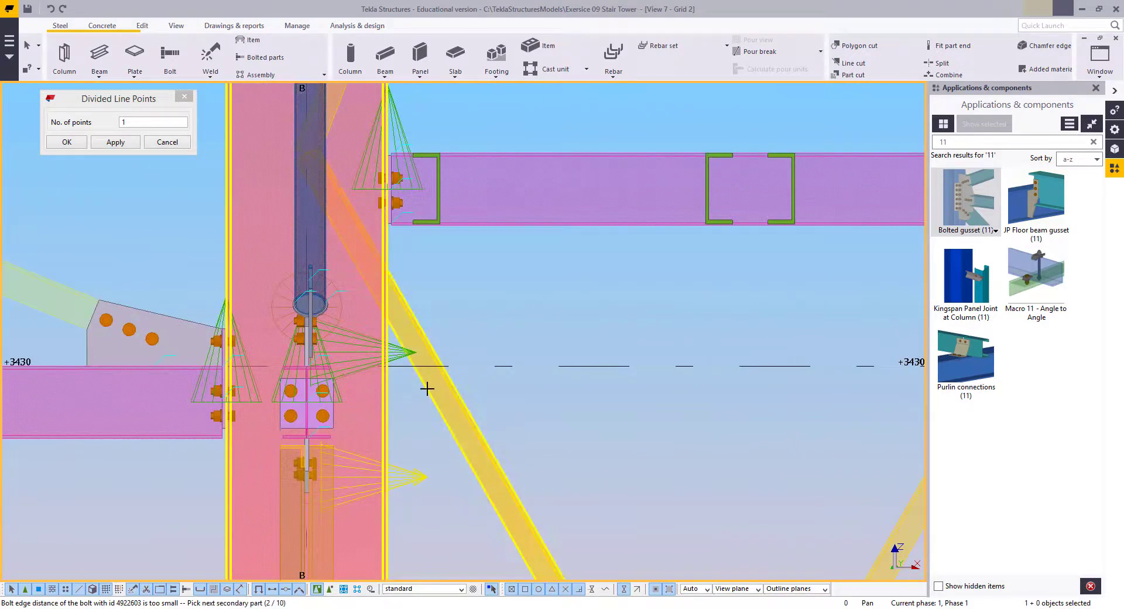
{"action": "middle_click", "coordinate": [428, 389]}
{"action": "middle_click_drag", "start_coordinate": [454, 361], "coordinate": [500, 563]}
Connect the lower end of the upper brace to column B above the landing beam with a Bolted gusset (11)
{"action": "left_click", "coordinate": [433, 206]}
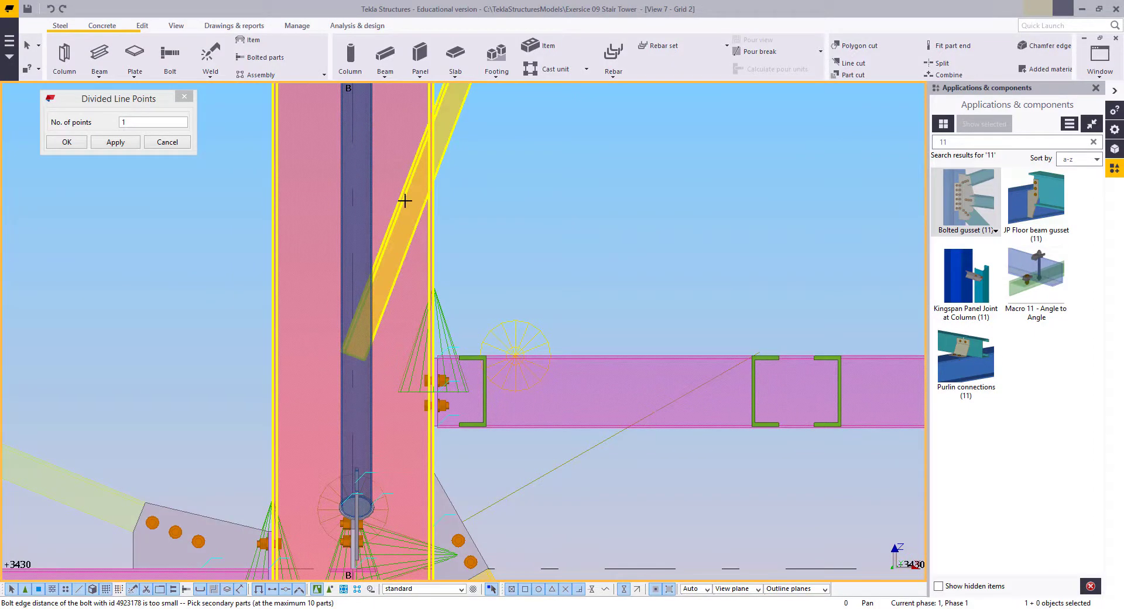
{"action": "middle_click", "coordinate": [404, 201]}
{"action": "scroll", "coordinate": [468, 212], "scroll_direction": "down", "scroll_amount": 5}
{"action": "middle_click_drag", "start_coordinate": [490, 126], "coordinate": [486, 426]}
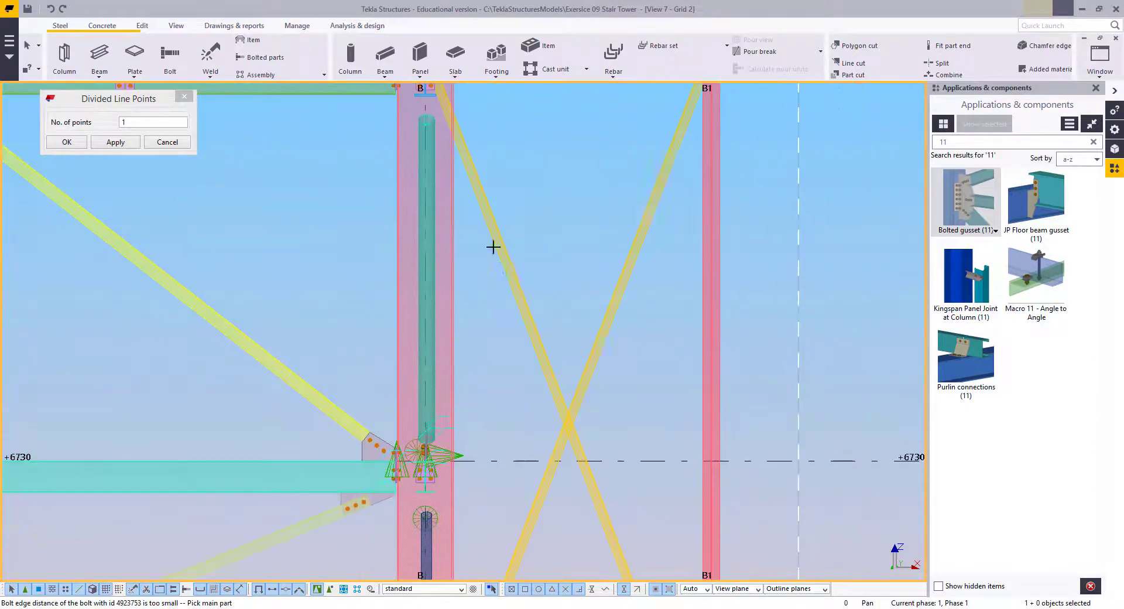
Connect the upper brace to the top of column B near +10030 with a Bolted gusset (11) and end the command
{"action": "middle_click_drag", "start_coordinate": [469, 146], "coordinate": [494, 258]}
{"action": "scroll", "coordinate": [490, 234], "scroll_direction": "up", "scroll_amount": 4}
{"action": "left_click", "coordinate": [480, 185]}
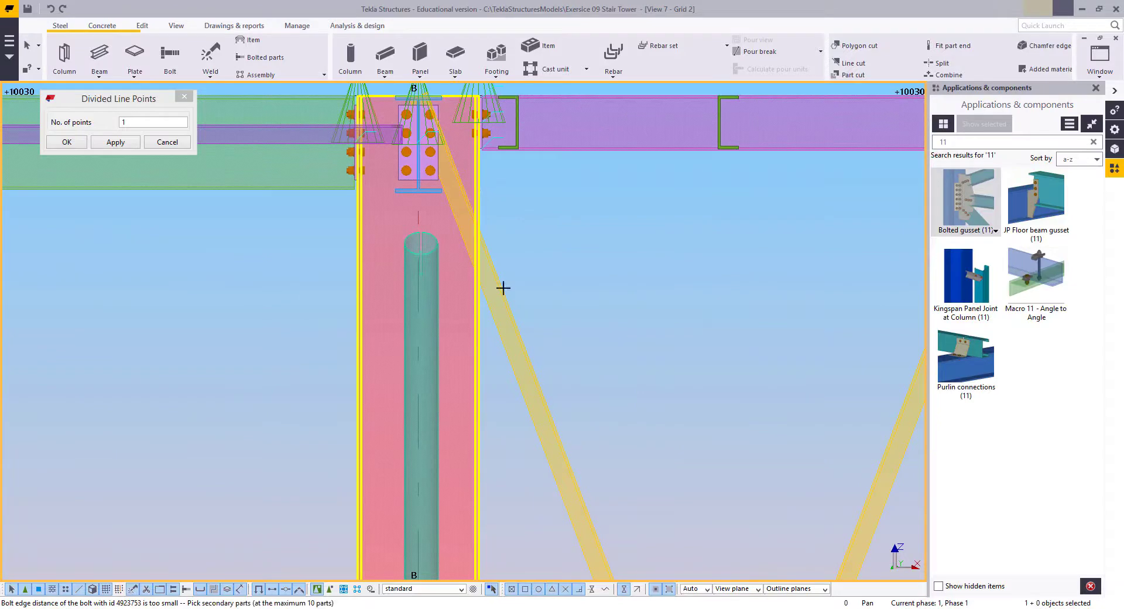
{"action": "middle_click", "coordinate": [550, 218]}
{"action": "right_click", "coordinate": [499, 178]}
{"action": "left_click", "coordinate": [517, 187]}
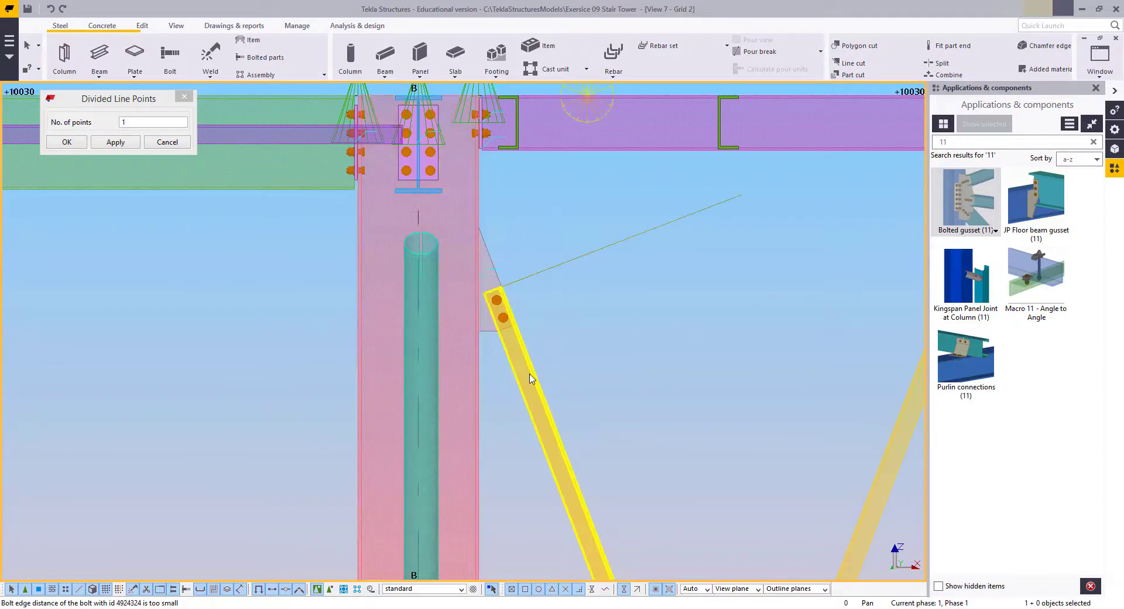
Connect the other upper brace to the underside of the +10030 beam at column B1 with a Bolted gusset (11)
{"action": "left_click", "coordinate": [531, 378]}
{"action": "scroll", "coordinate": [492, 289], "scroll_direction": "down", "scroll_amount": 3}
{"action": "middle_click_drag", "start_coordinate": [440, 155], "coordinate": [463, 230]}
{"action": "scroll", "coordinate": [463, 230], "scroll_direction": "up", "scroll_amount": 3}
{"action": "scroll", "coordinate": [463, 230], "scroll_direction": "up", "scroll_amount": 2}
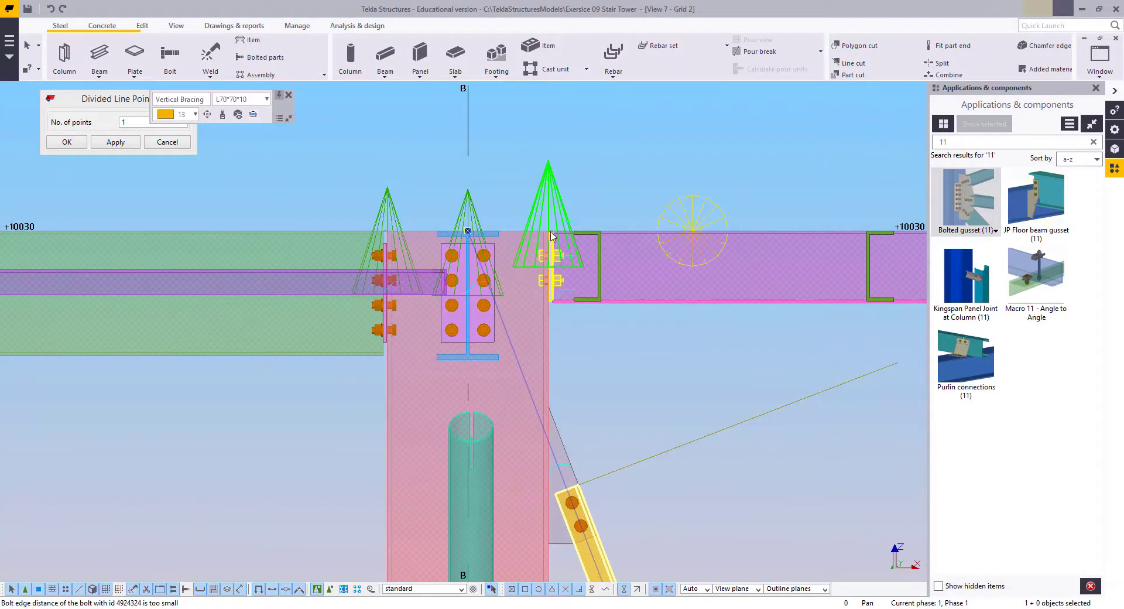
{"action": "scroll", "coordinate": [602, 287], "scroll_direction": "down", "scroll_amount": 3}
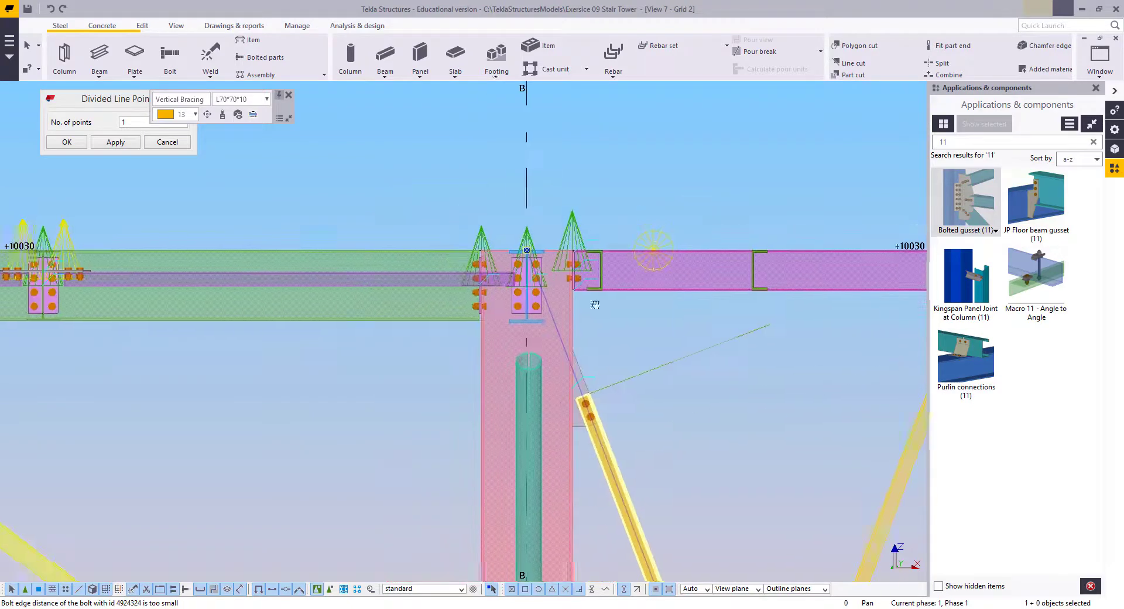
{"action": "middle_click_drag", "start_coordinate": [595, 303], "coordinate": [319, 258]}
{"action": "scroll", "coordinate": [752, 192], "scroll_direction": "up", "scroll_amount": 5}
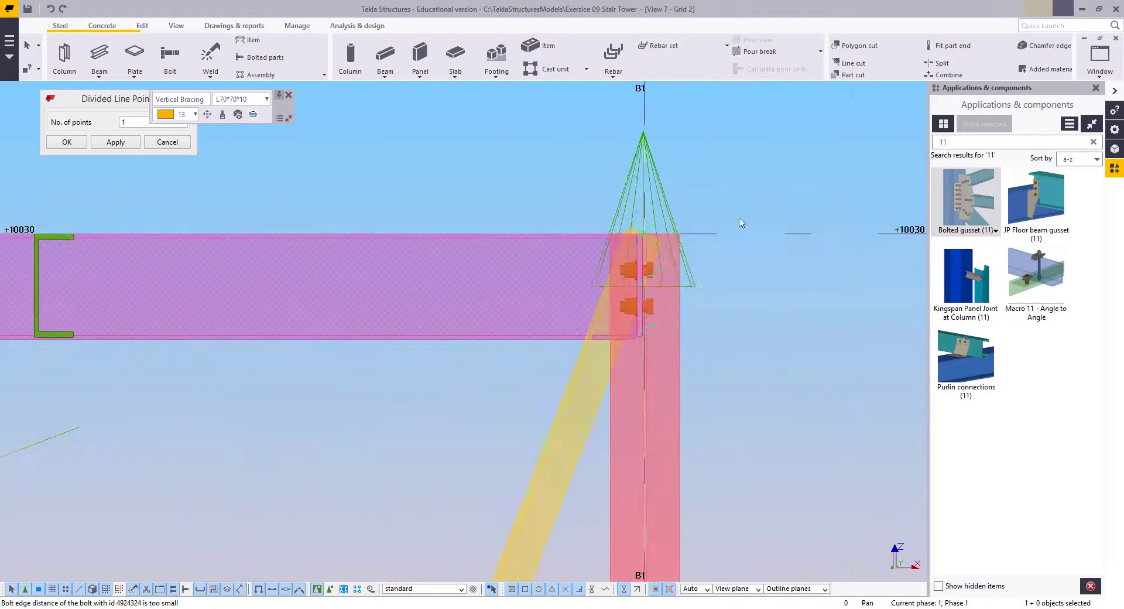
{"action": "left_click", "coordinate": [973, 191]}
{"action": "left_click", "coordinate": [563, 351]}
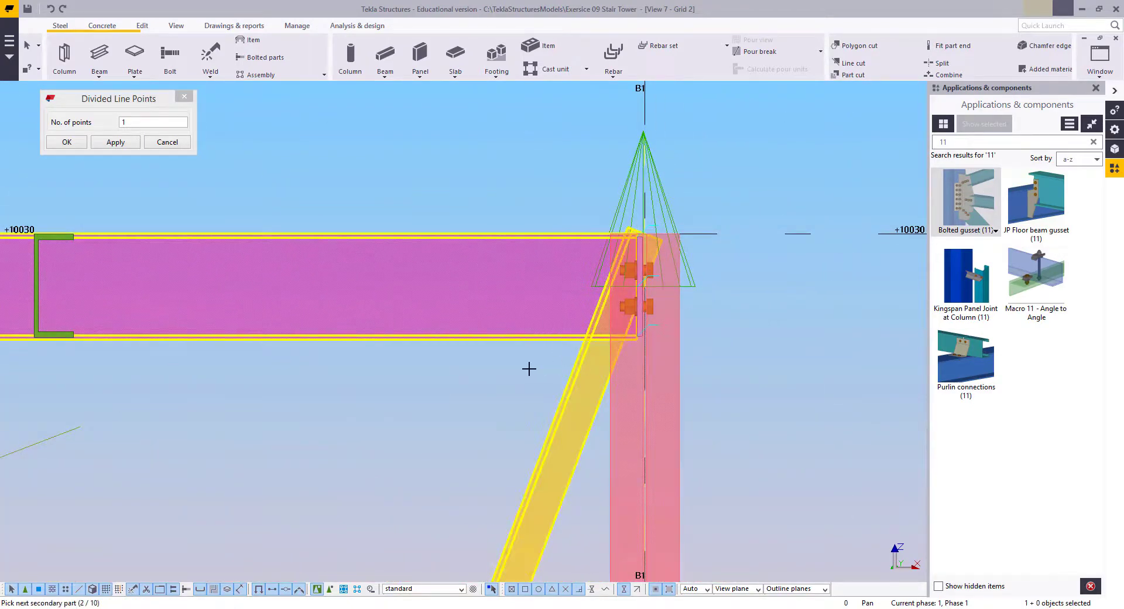
{"action": "middle_click", "coordinate": [529, 368]}
{"action": "scroll", "coordinate": [556, 364], "scroll_direction": "down", "scroll_amount": 5}
{"action": "scroll", "coordinate": [586, 351], "scroll_direction": "up", "scroll_amount": 3}
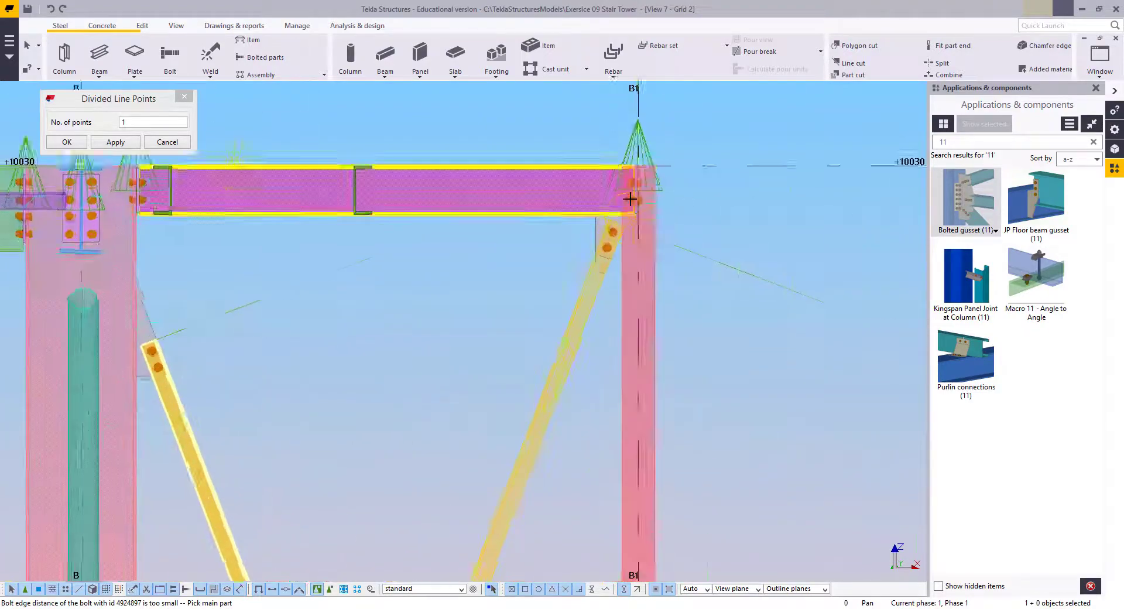
{"action": "scroll", "coordinate": [630, 199], "scroll_direction": "up", "scroll_amount": 3}
{"action": "scroll", "coordinate": [612, 266], "scroll_direction": "up", "scroll_amount": 2}
{"action": "scroll", "coordinate": [528, 200], "scroll_direction": "down", "scroll_amount": 3}
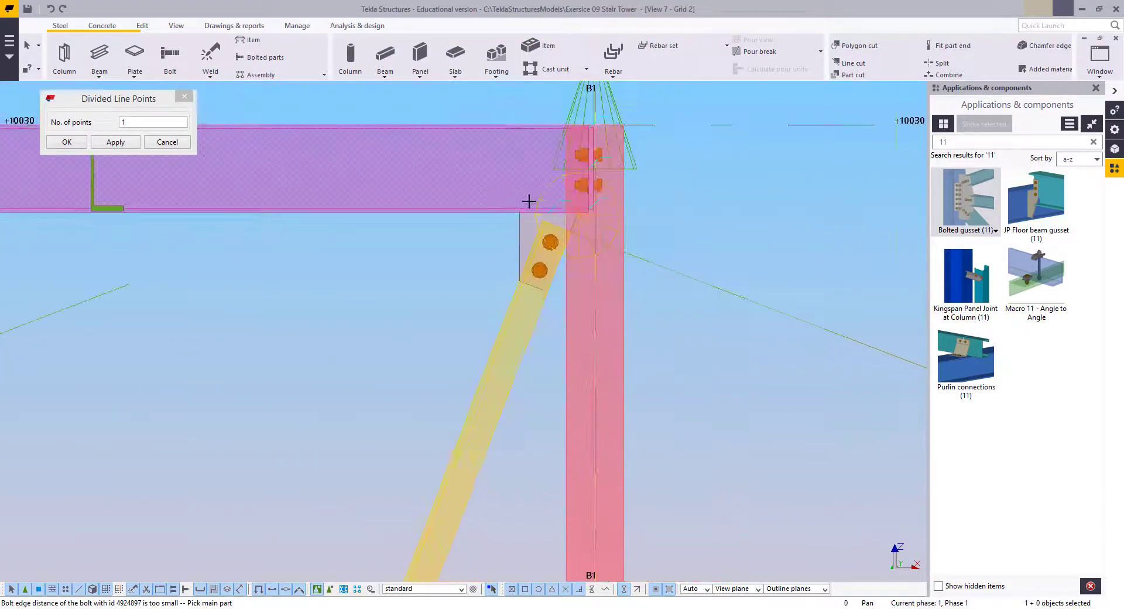
Connect the lower end of the upper brace at column B1, just above the landing beam, with a Bolted gusset (11)
{"action": "scroll", "coordinate": [528, 201], "scroll_direction": "down", "scroll_amount": 4}
{"action": "middle_click_drag", "start_coordinate": [571, 527], "coordinate": [608, 238]}
{"action": "middle_click_drag", "start_coordinate": [621, 549], "coordinate": [619, 356]}
{"action": "scroll", "coordinate": [619, 356], "scroll_direction": "up", "scroll_amount": 2}
{"action": "scroll", "coordinate": [599, 391], "scroll_direction": "up", "scroll_amount": 2}
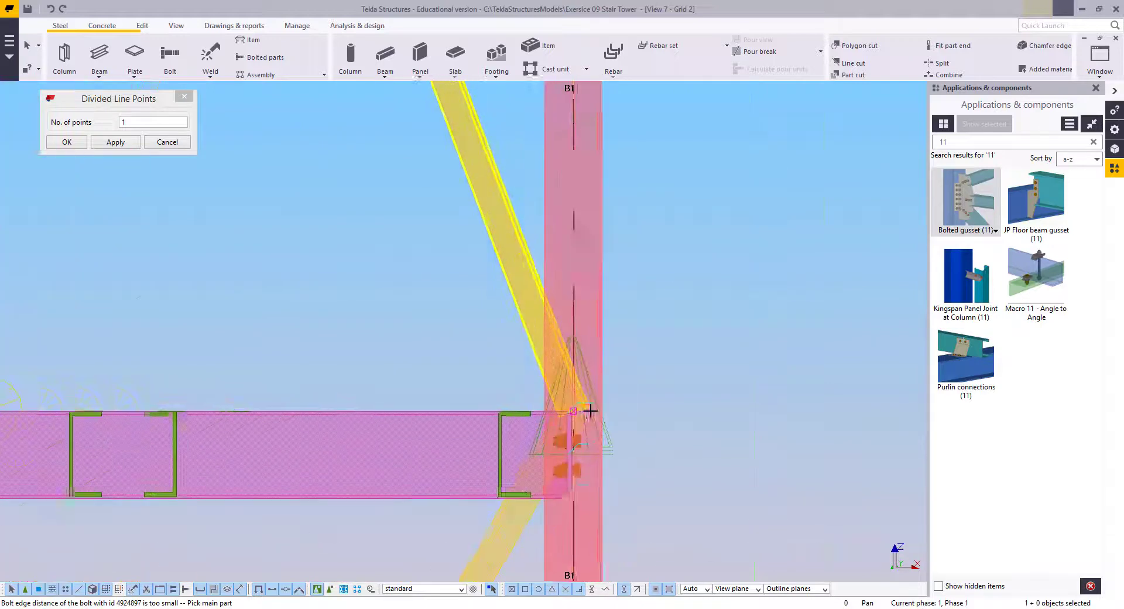
{"action": "middle_click_drag", "start_coordinate": [498, 415], "coordinate": [560, 304]}
{"action": "scroll", "coordinate": [560, 304], "scroll_direction": "up", "scroll_amount": 2}
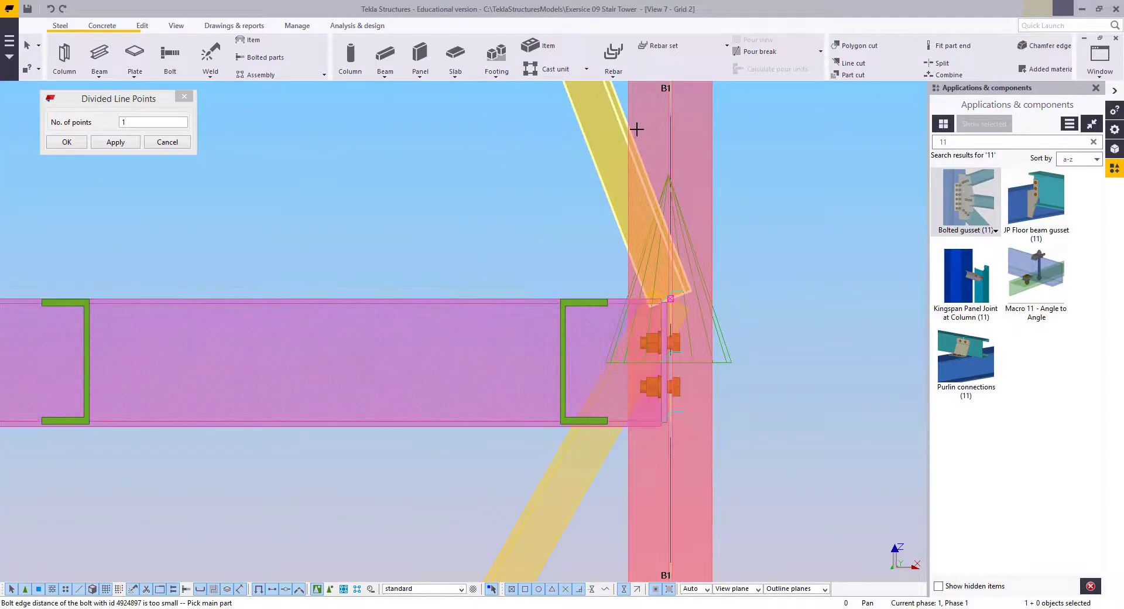
{"action": "middle_click", "coordinate": [586, 136]}
{"action": "middle_click_drag", "start_coordinate": [545, 395], "coordinate": [564, 303]}
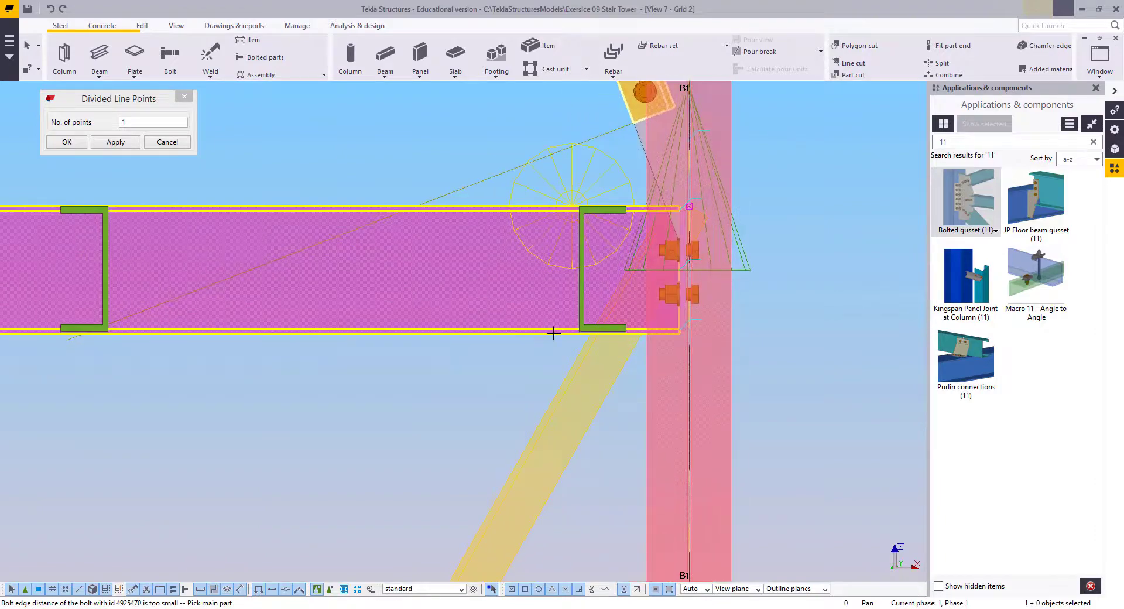
Connect the upper end of the lower brace to the underside of the landing beam at column B1 with a Bolted gusset (11)
{"action": "left_click", "coordinate": [575, 363]}
{"action": "middle_click", "coordinate": [572, 361]}
{"action": "scroll", "coordinate": [542, 325], "scroll_direction": "down", "scroll_amount": 4}
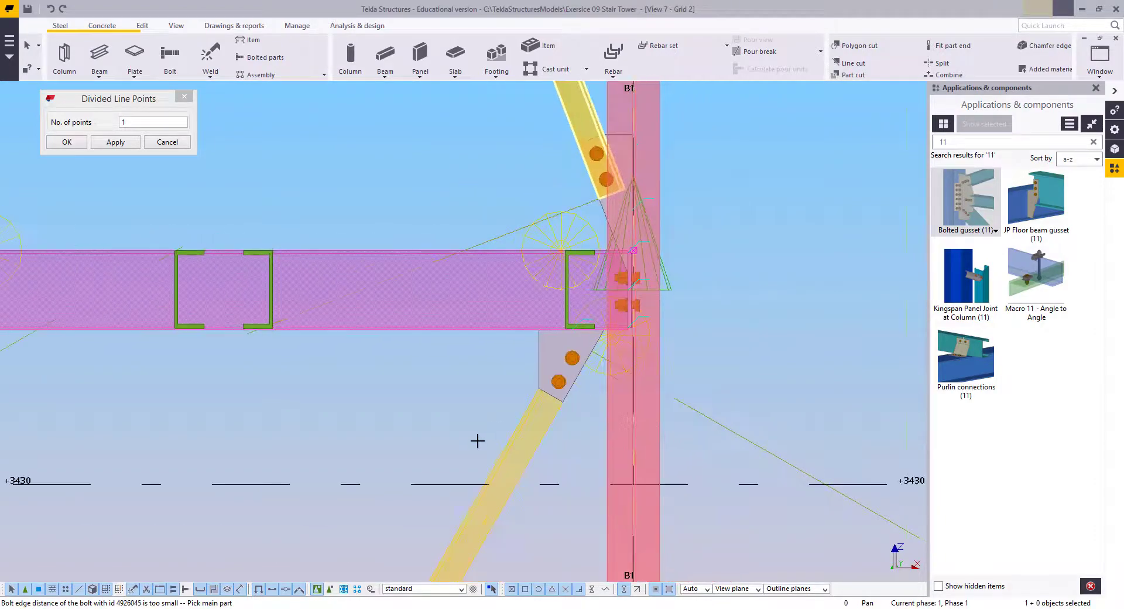
{"action": "middle_click_drag", "start_coordinate": [476, 441], "coordinate": [662, 116]}
{"action": "scroll", "coordinate": [545, 427], "scroll_direction": "down", "scroll_amount": 5}
{"action": "middle_click_drag", "start_coordinate": [562, 411], "coordinate": [560, 164]}
{"action": "scroll", "coordinate": [622, 369], "scroll_direction": "up", "scroll_amount": 9}
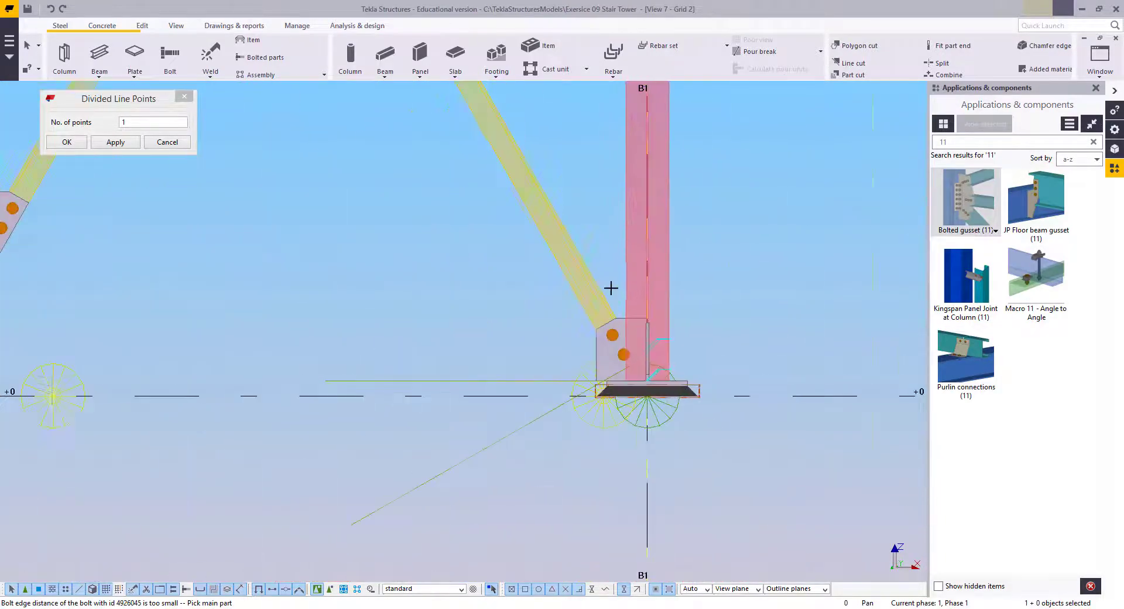
{"action": "scroll", "coordinate": [572, 289], "scroll_direction": "down", "scroll_amount": 3}
{"action": "middle_click_drag", "start_coordinate": [562, 206], "coordinate": [582, 414]}
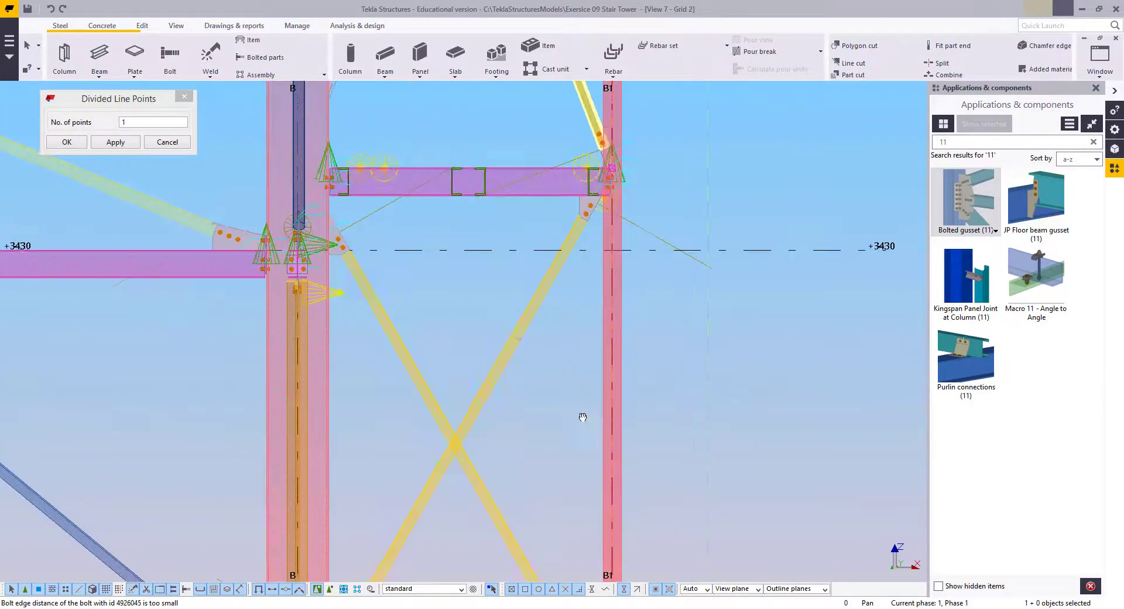
{"action": "scroll", "coordinate": [606, 319], "scroll_direction": "up", "scroll_amount": 4}
{"action": "scroll", "coordinate": [606, 320], "scroll_direction": "up", "scroll_amount": 4}
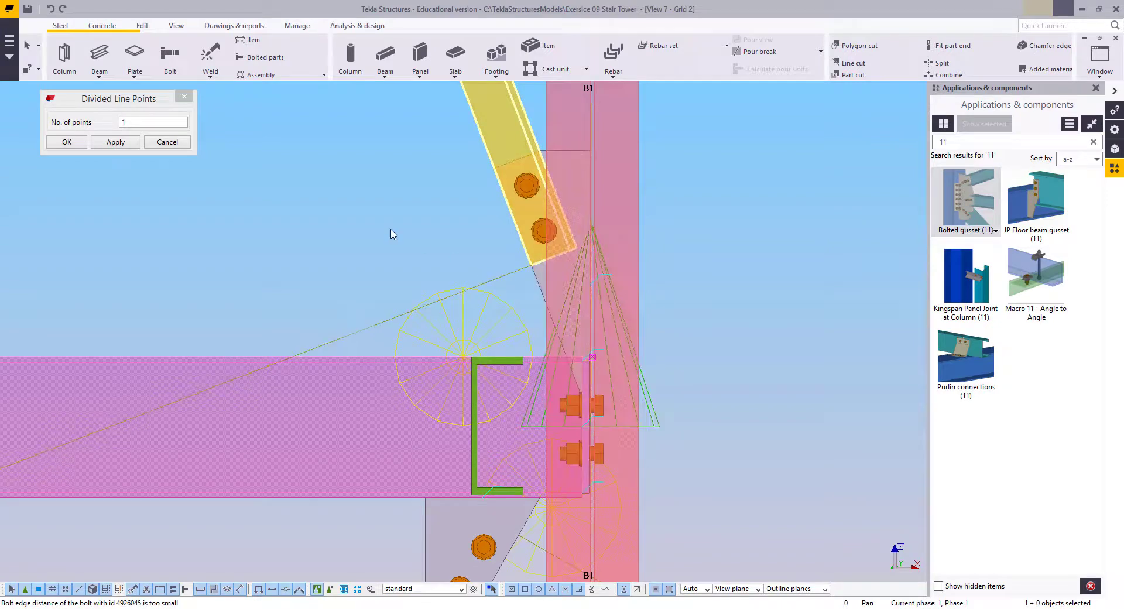
{"action": "left_click", "coordinate": [142, 26]}
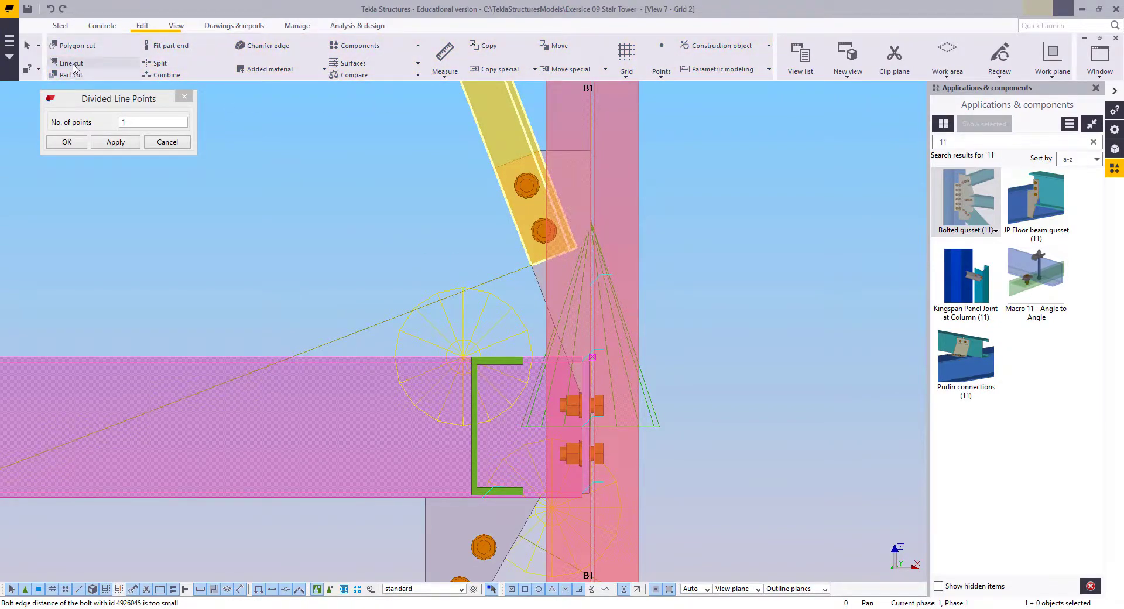
{"action": "left_click", "coordinate": [72, 63]}
{"action": "scroll", "coordinate": [519, 345], "scroll_direction": "up", "scroll_amount": 3}
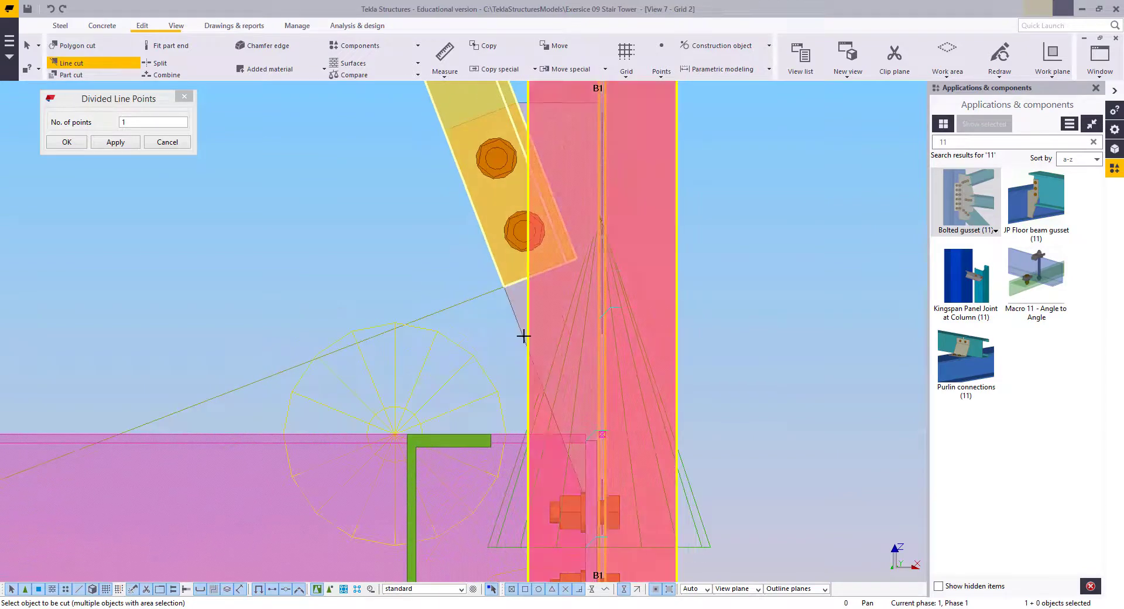
{"action": "right_click", "coordinate": [505, 305]}
{"action": "left_click", "coordinate": [515, 313]}
{"action": "left_click", "coordinate": [77, 63]}
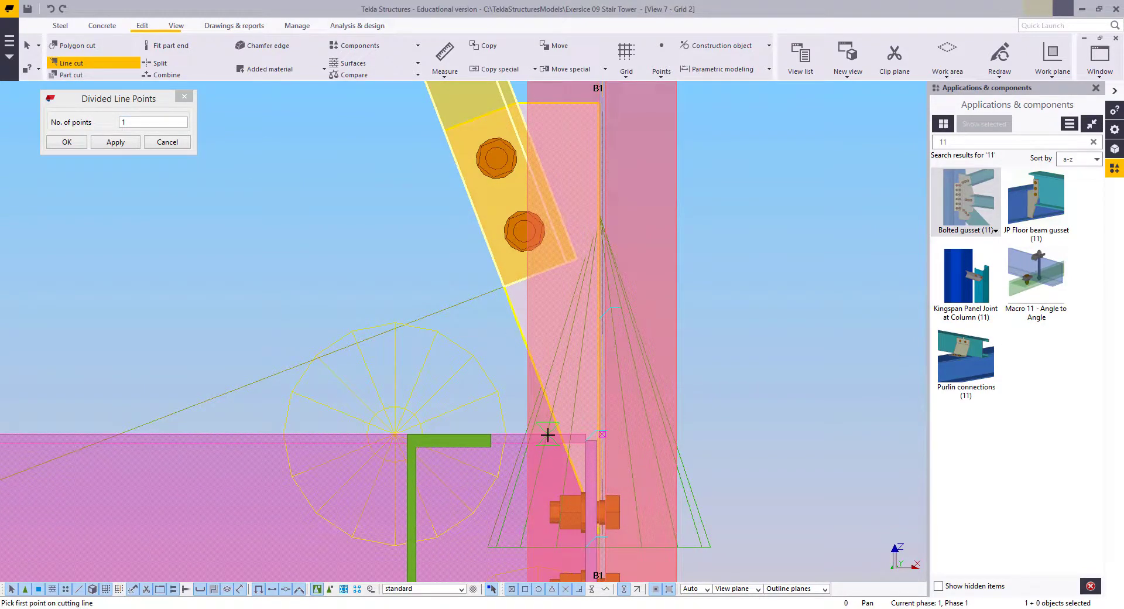
{"action": "left_click", "coordinate": [584, 435]}
{"action": "right_click", "coordinate": [573, 391]}
{"action": "left_click", "coordinate": [586, 398]}
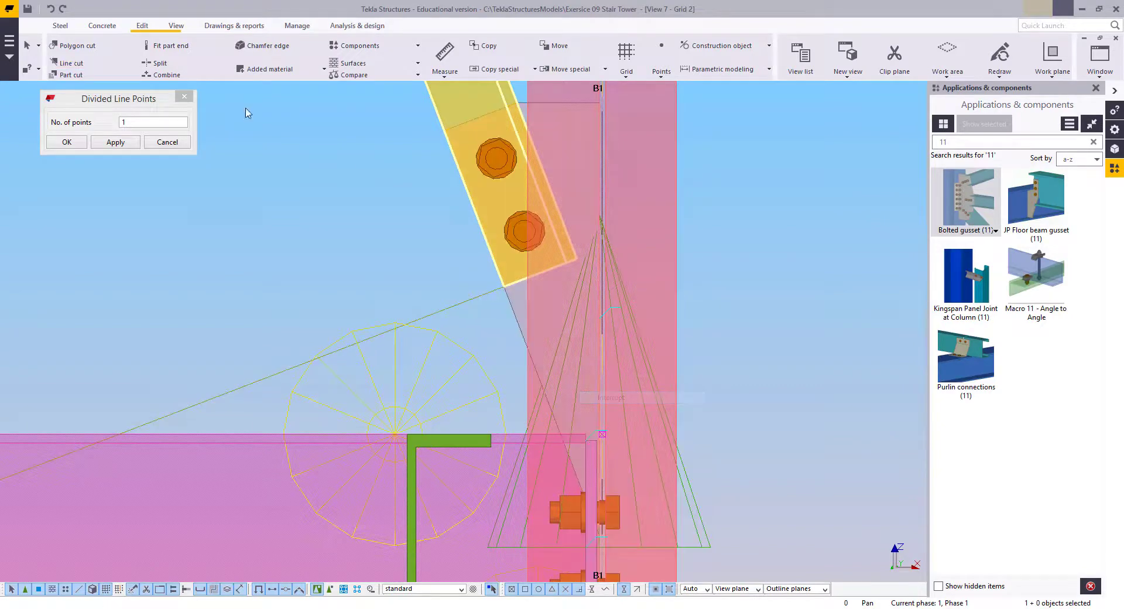
Line cut the upper brace's gusset plate at column B1 along the landing beam's top edge, removing the part below it
{"action": "left_click", "coordinate": [68, 63]}
{"action": "left_click", "coordinate": [93, 63]}
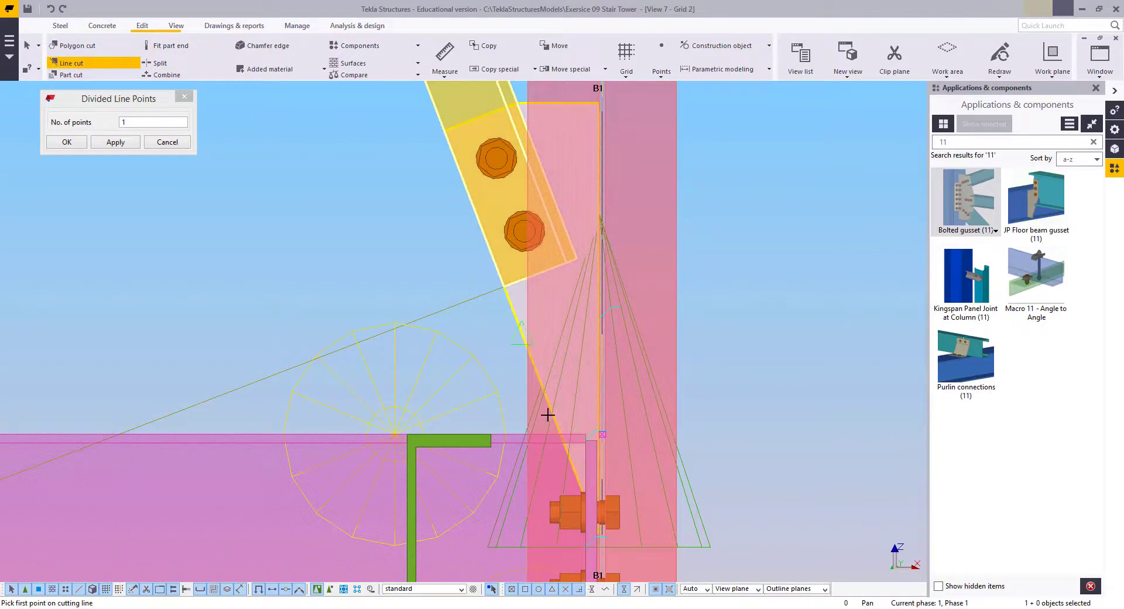
{"action": "scroll", "coordinate": [548, 445], "scroll_direction": "up", "scroll_amount": 2}
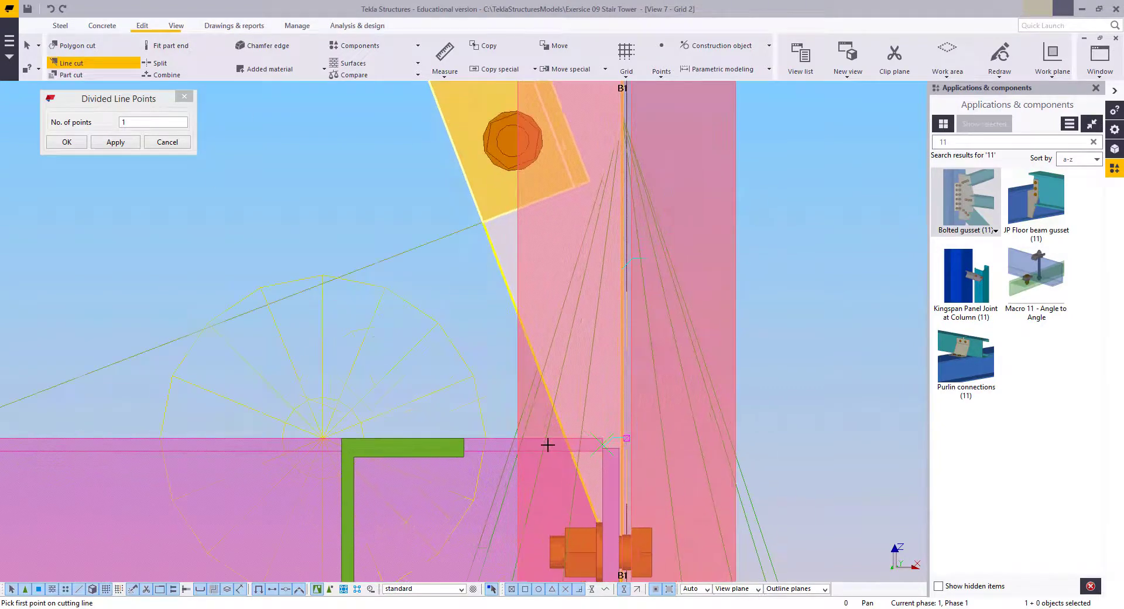
{"action": "left_click", "coordinate": [591, 437]}
{"action": "left_click", "coordinate": [567, 463]}
{"action": "right_click", "coordinate": [486, 345]}
{"action": "left_click", "coordinate": [515, 351]}
Move the gusset's line cut upward to leave a gap above the landing beam's top flange
{"action": "left_click", "coordinate": [701, 438]}
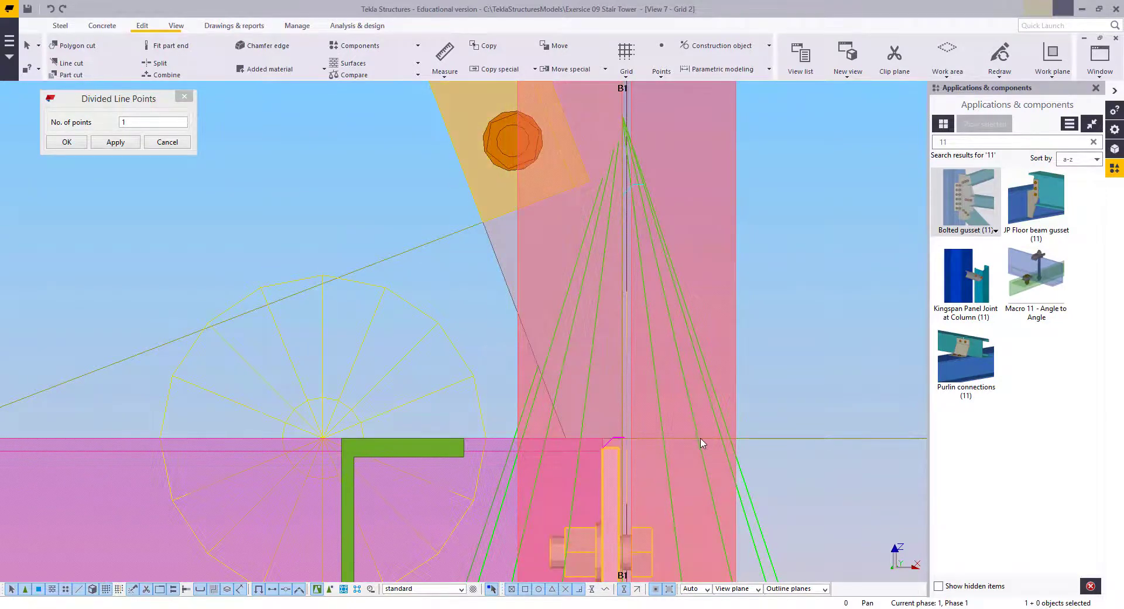
{"action": "right_click", "coordinate": [768, 272]}
{"action": "left_click", "coordinate": [796, 353]}
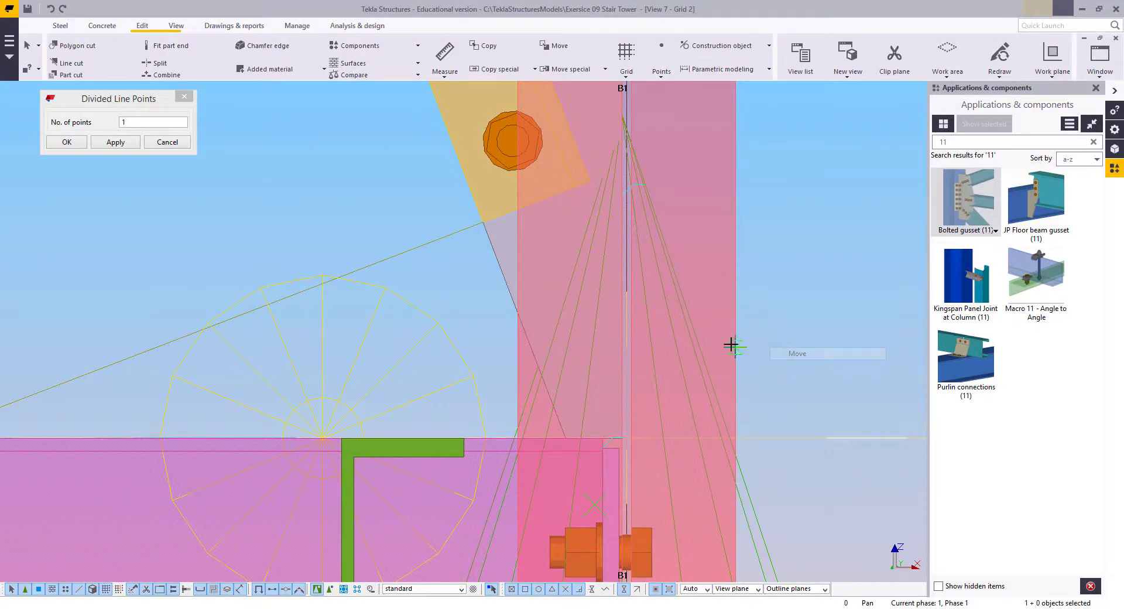
{"action": "left_click", "coordinate": [738, 301]}
{"action": "right_click", "coordinate": [778, 226]}
{"action": "left_click", "coordinate": [793, 233]}
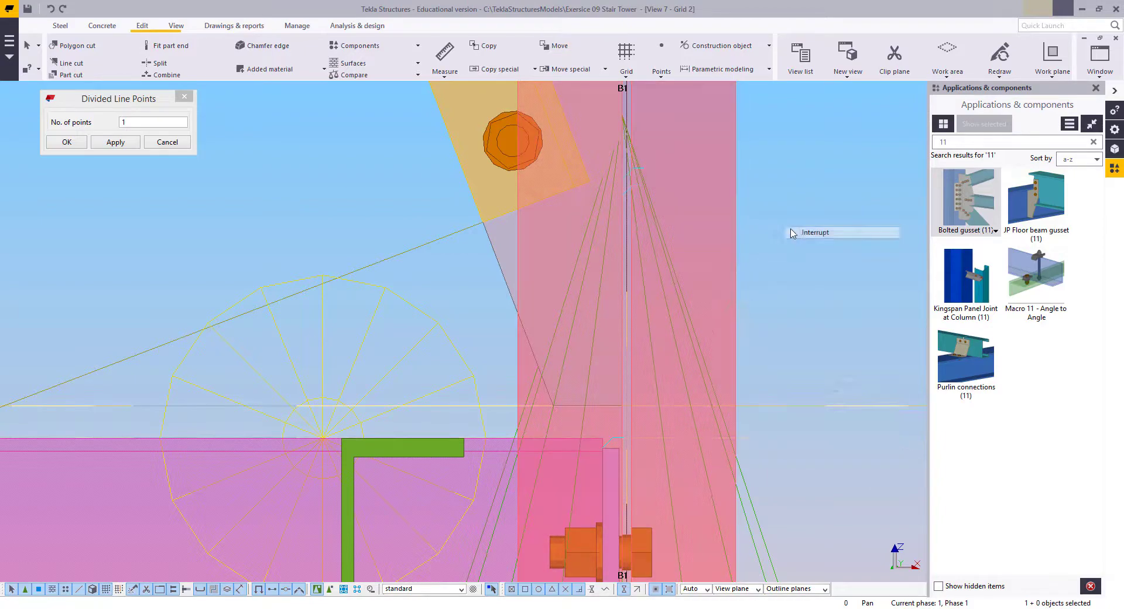
{"action": "left_click", "coordinate": [783, 296]}
Open the Bolted gusset (11) properties of the lower brace's connection at the base of column B1
{"action": "scroll", "coordinate": [653, 329], "scroll_direction": "down", "scroll_amount": 1}
{"action": "scroll", "coordinate": [716, 516], "scroll_direction": "down", "scroll_amount": 6}
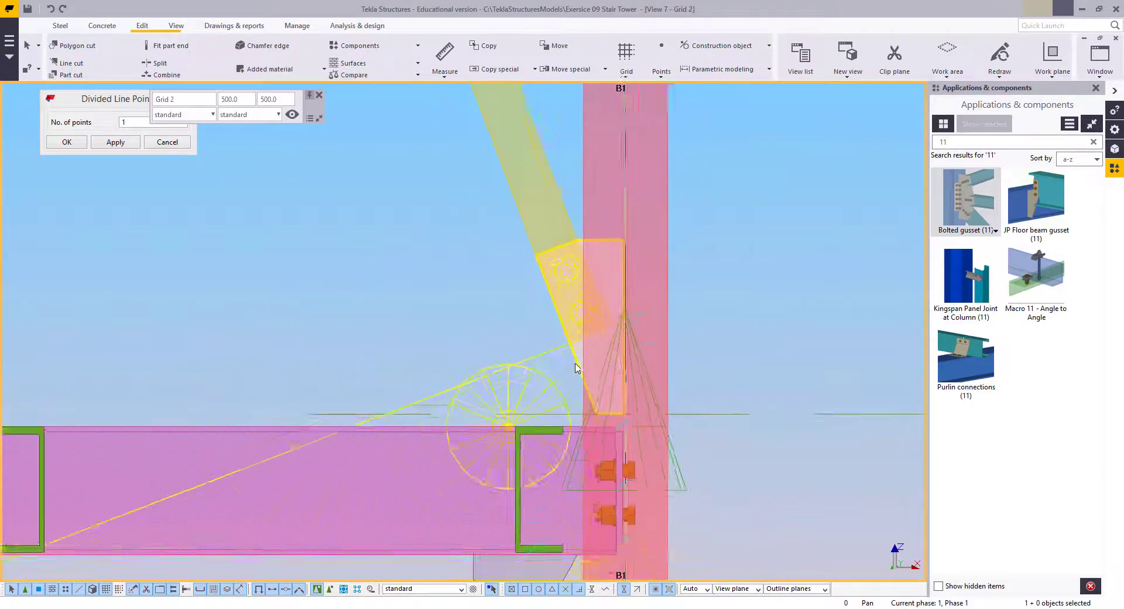
{"action": "scroll", "coordinate": [636, 339], "scroll_direction": "up", "scroll_amount": 3}
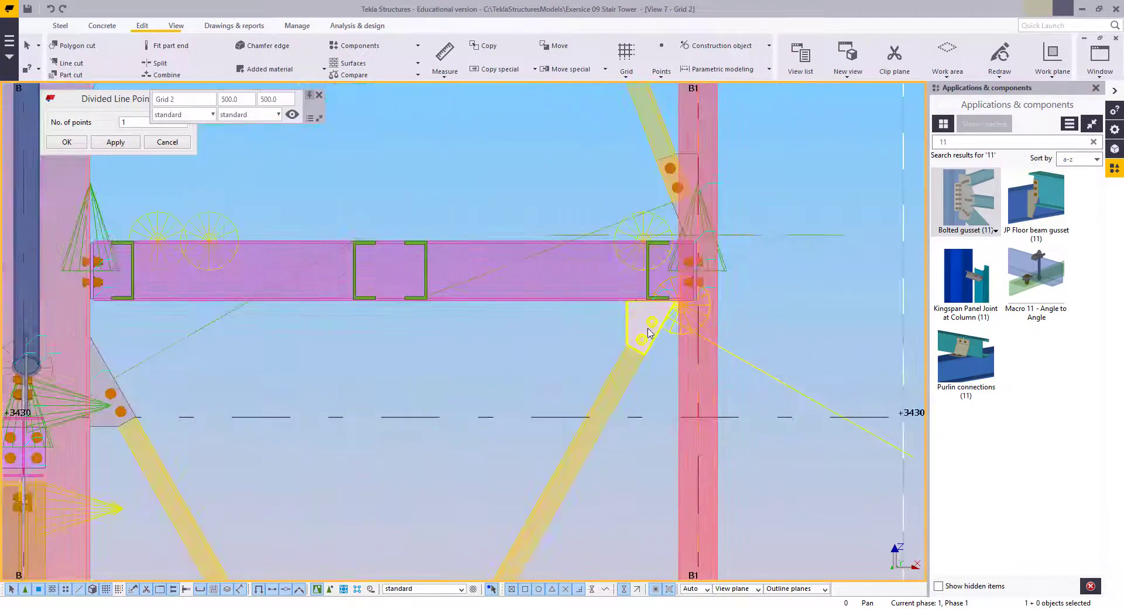
{"action": "scroll", "coordinate": [569, 278], "scroll_direction": "down", "scroll_amount": 4}
{"action": "middle_click_drag", "start_coordinate": [602, 410], "coordinate": [615, 299]}
{"action": "scroll", "coordinate": [613, 521], "scroll_direction": "up", "scroll_amount": 5}
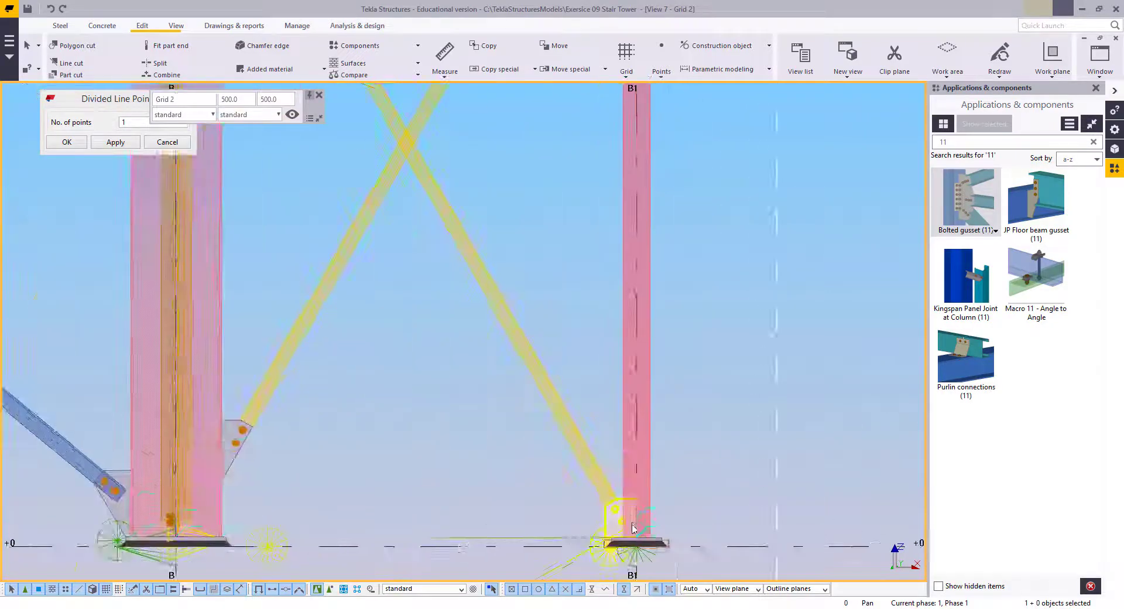
{"action": "middle_click_drag", "start_coordinate": [613, 521], "coordinate": [523, 305]}
{"action": "scroll", "coordinate": [523, 305], "scroll_direction": "up", "scroll_amount": 3}
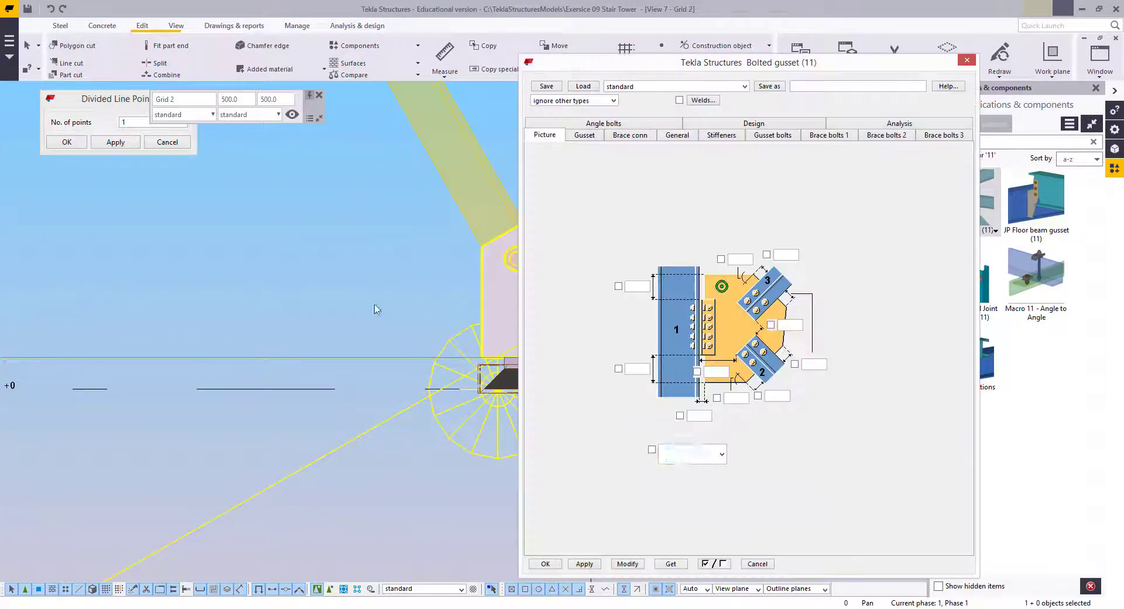
{"action": "middle_click_drag", "start_coordinate": [506, 257], "coordinate": [358, 257]}
{"action": "scroll", "coordinate": [390, 351], "scroll_direction": "up", "scroll_amount": 3}
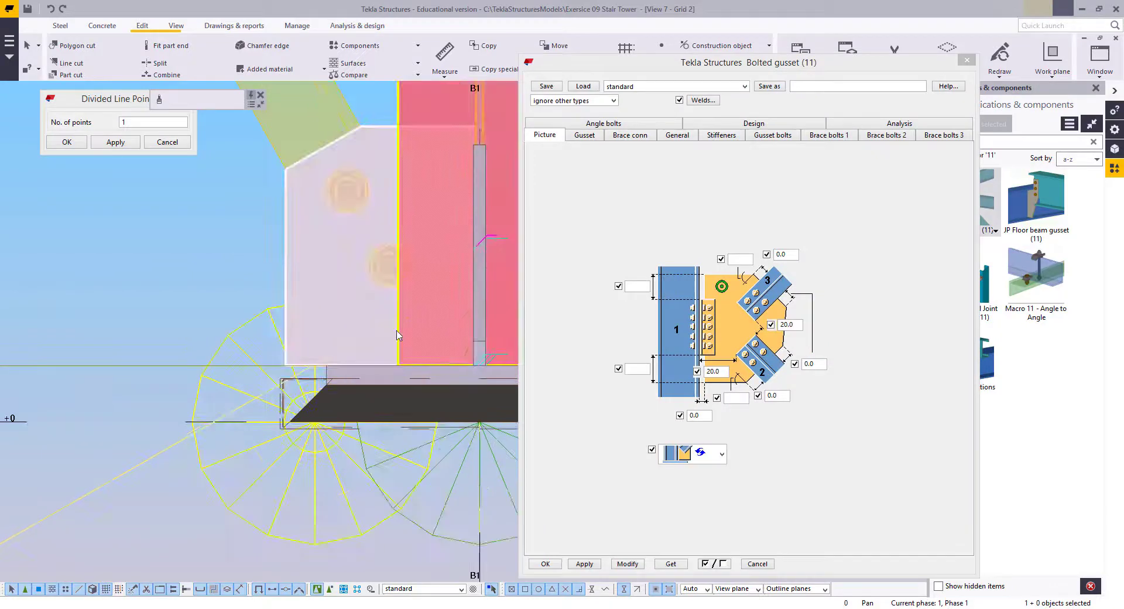
Measure from the column B1 centreline just above the base gusset to the base plate's upper corner
{"action": "key", "text": "f"}
{"action": "left_click", "coordinate": [476, 103]}
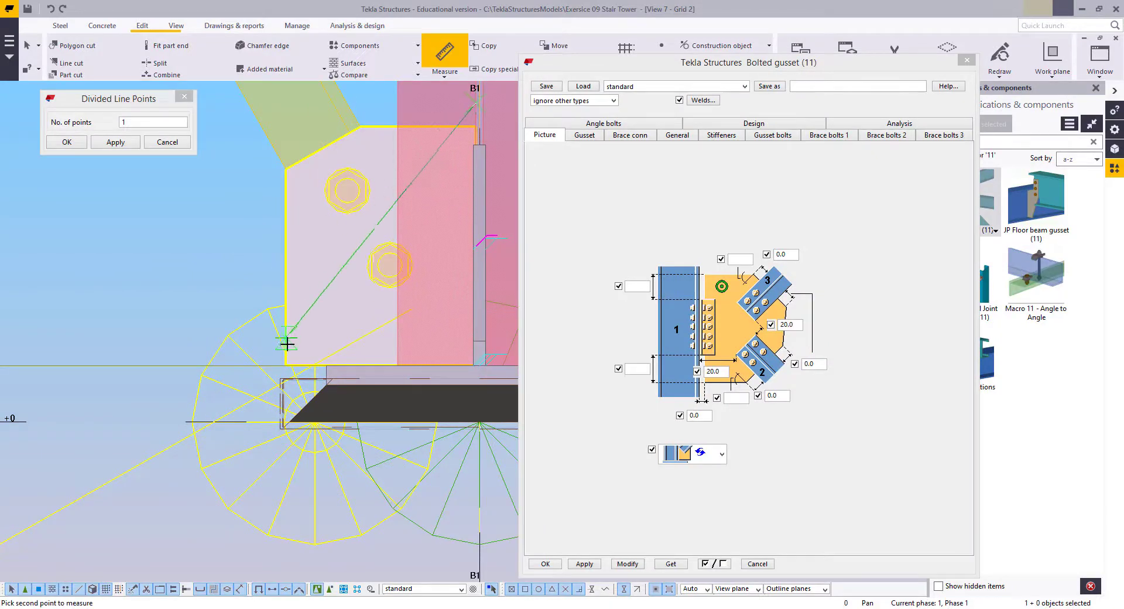
{"action": "left_click", "coordinate": [326, 366]}
{"action": "left_click", "coordinate": [337, 480]}
{"action": "key", "text": "Escape"}
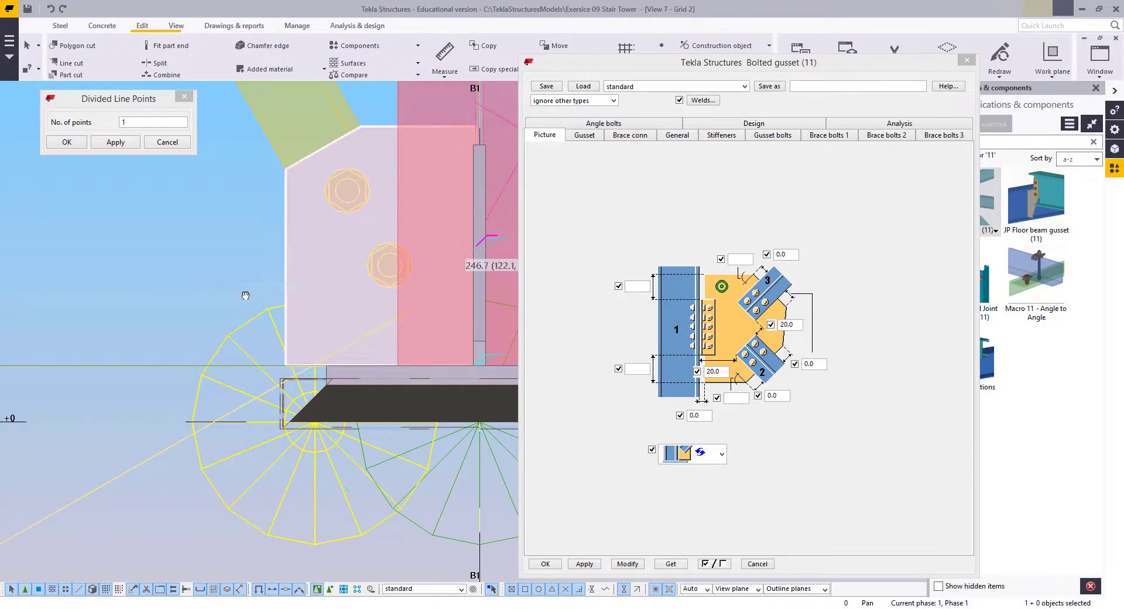
Set the bolted gusset's lower edge length at the B1 column base to 125.0 and update the connection
{"action": "middle_click_drag", "start_coordinate": [330, 303], "coordinate": [203, 412]}
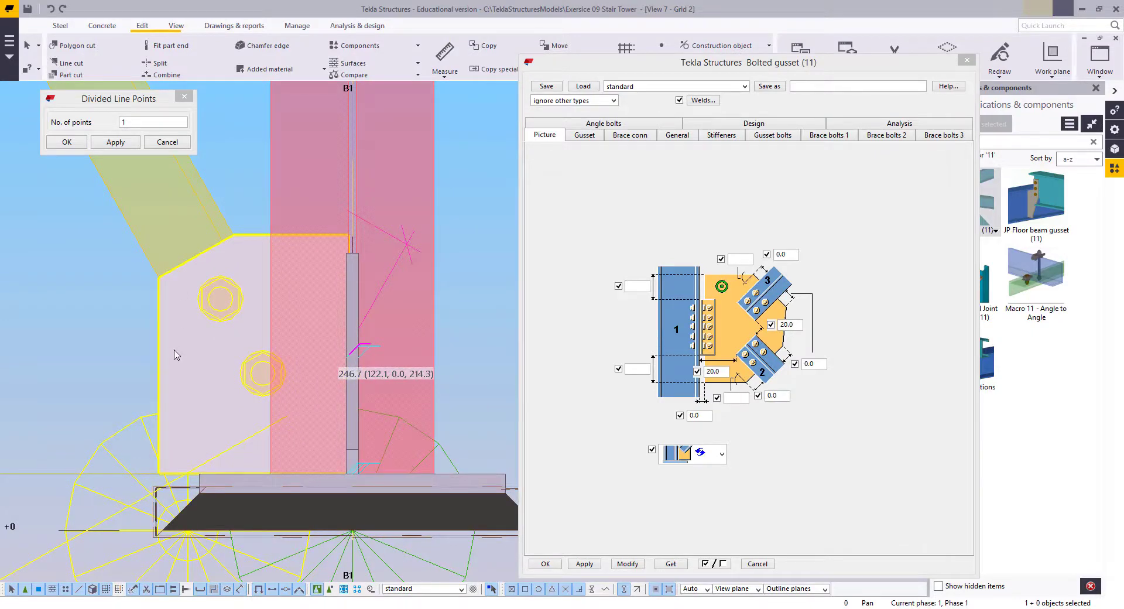
{"action": "left_click", "coordinate": [631, 137]}
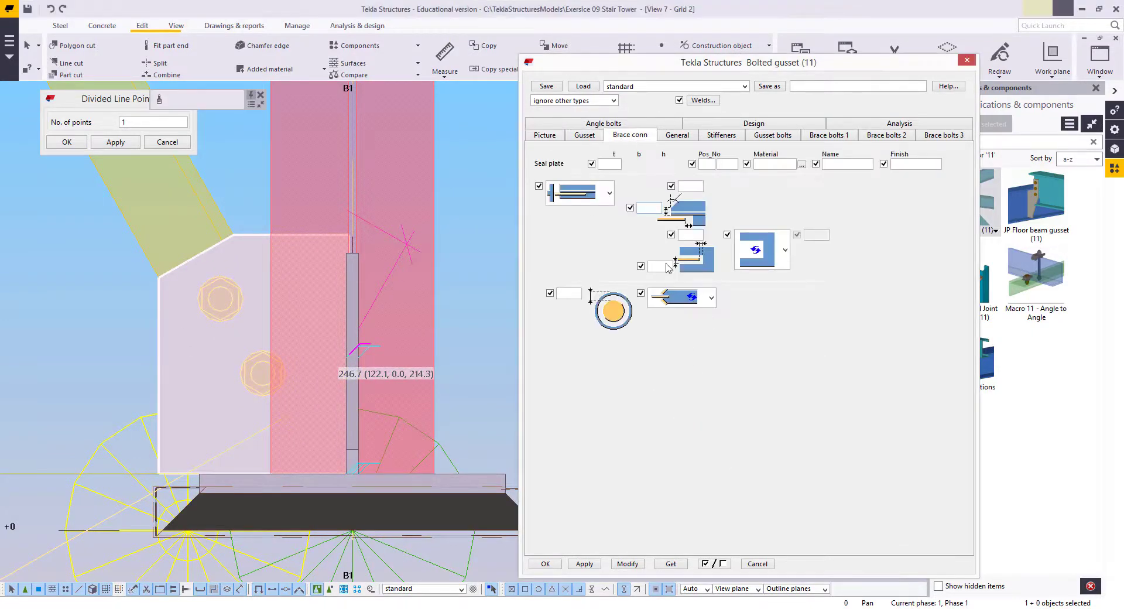
{"action": "left_click", "coordinate": [592, 137]}
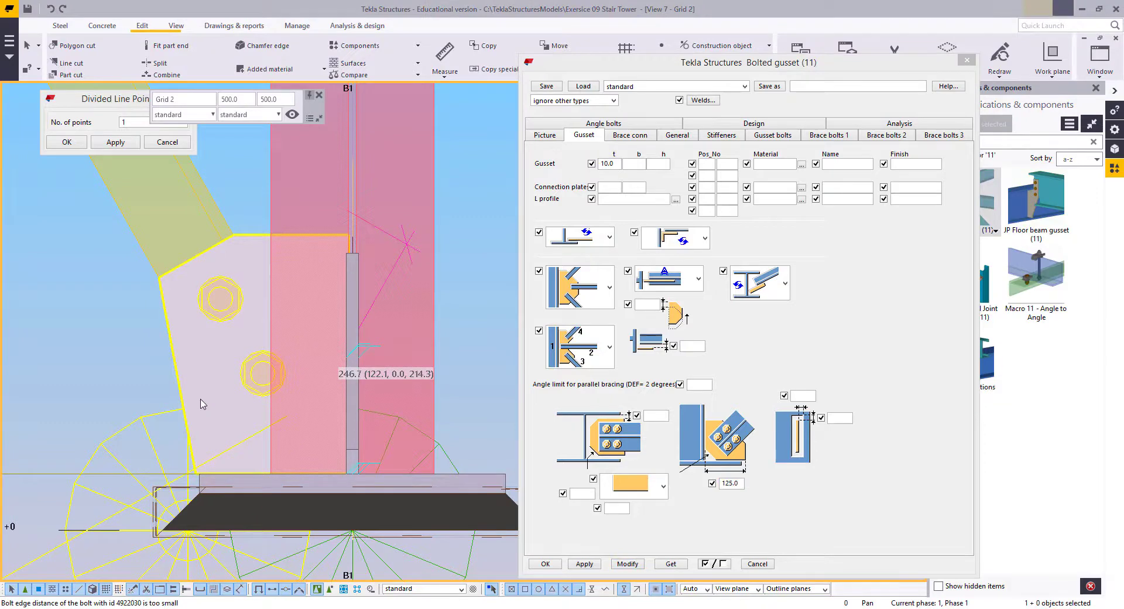
Inspect the L70*70*10 brace end at the B1 column base with component parts in wireframe, and close the Bolted gusset settings
{"action": "key", "text": "shift+1"}
{"action": "middle_click_drag", "start_coordinate": [285, 451], "coordinate": [399, 408]}
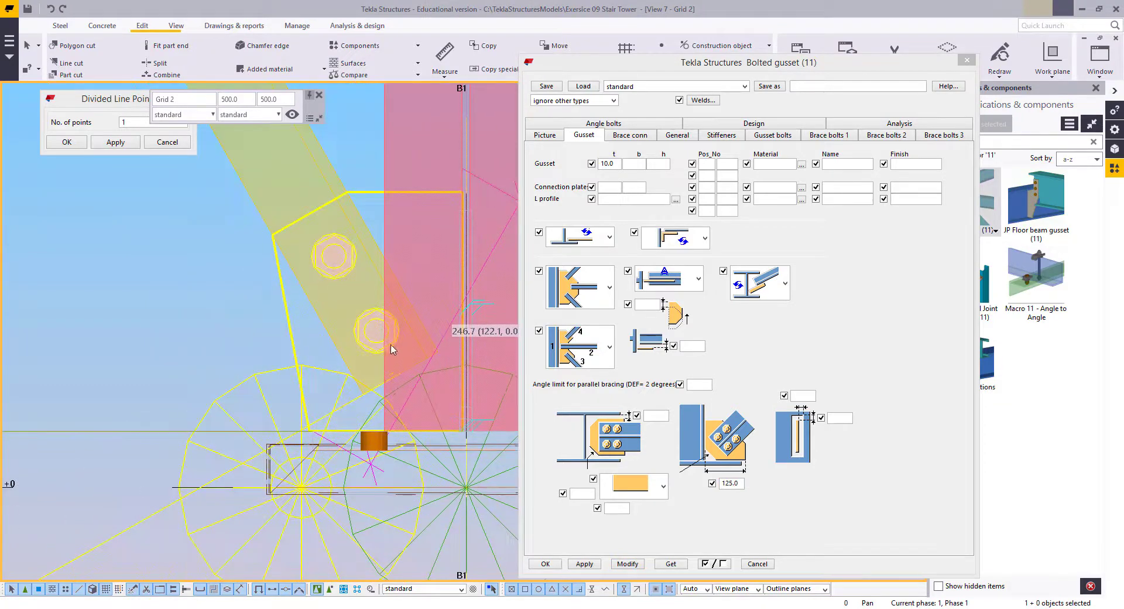
{"action": "scroll", "coordinate": [410, 295], "scroll_direction": "up", "scroll_amount": 2}
{"action": "left_click", "coordinate": [340, 182]}
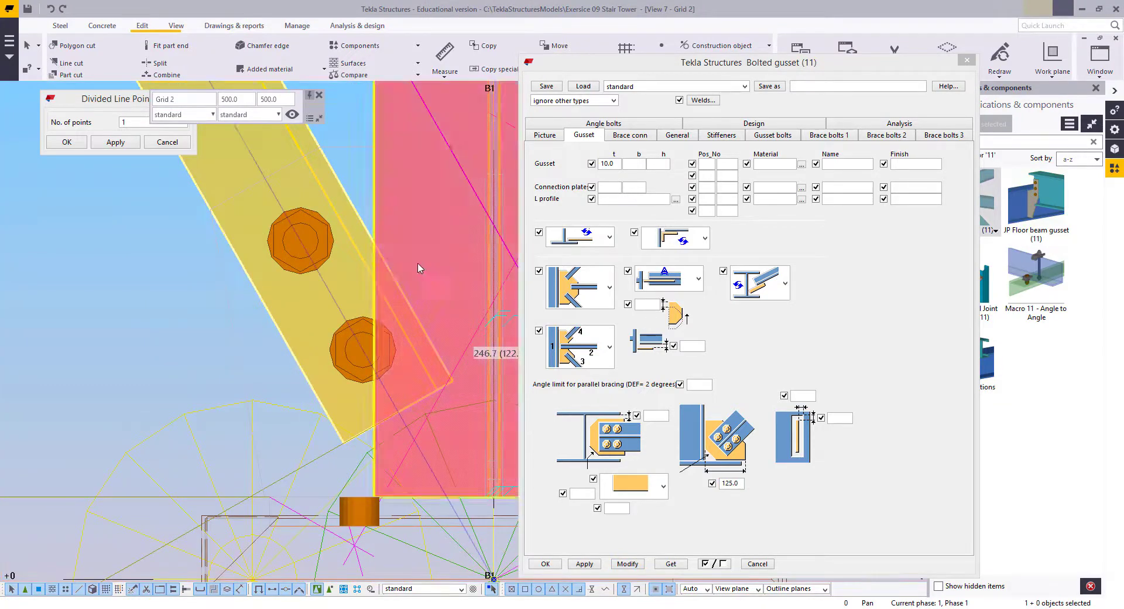
{"action": "scroll", "coordinate": [335, 489], "scroll_direction": "down", "scroll_amount": 6}
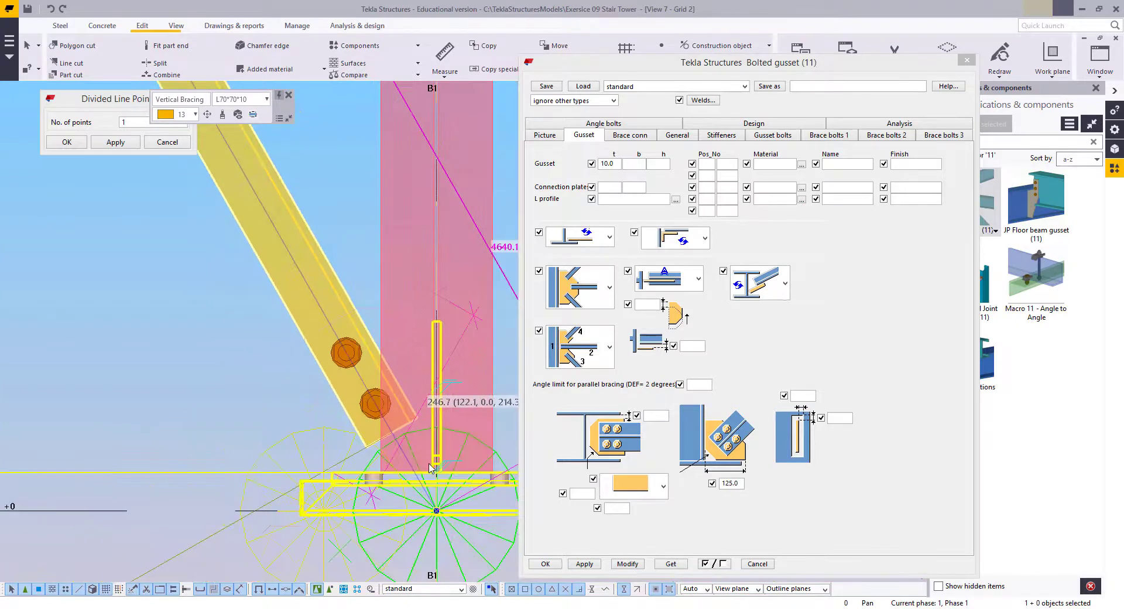
{"action": "left_click", "coordinate": [392, 259]}
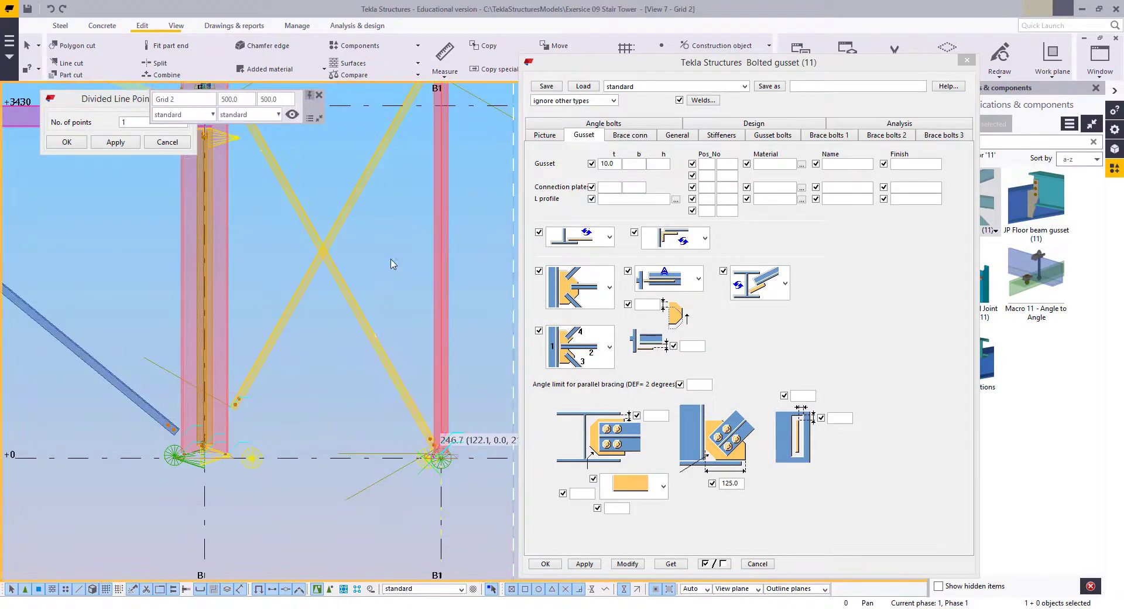
{"action": "right_click", "coordinate": [392, 258]}
{"action": "left_click", "coordinate": [439, 326]}
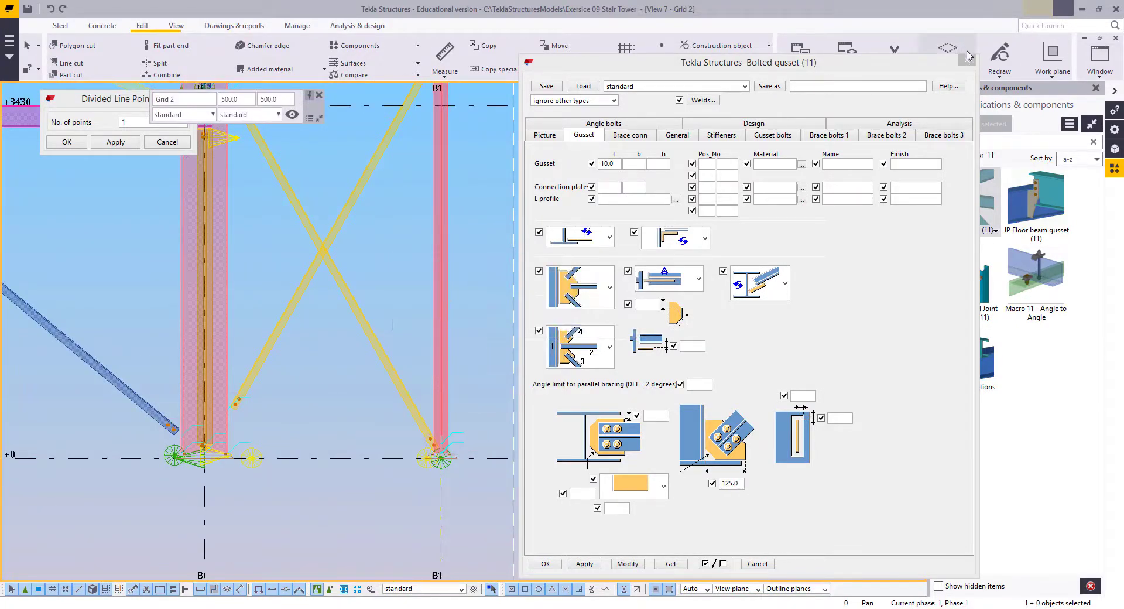
{"action": "left_click", "coordinate": [966, 59]}
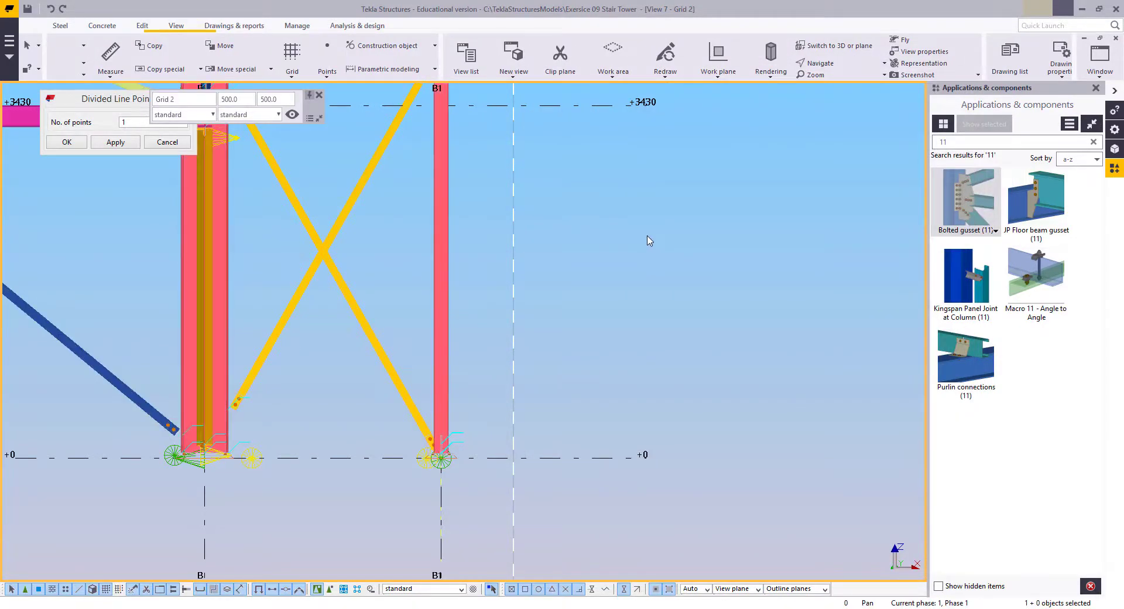
Flip the orientation of the L70*70*10 vertical brace that crosses the +6730 level between grids B and B1
{"action": "right_click", "coordinate": [599, 212]}
{"action": "left_click", "coordinate": [614, 218]}
{"action": "scroll", "coordinate": [735, 414], "scroll_direction": "down", "scroll_amount": 2}
{"action": "middle_click_drag", "start_coordinate": [500, 163], "coordinate": [602, 303]}
{"action": "middle_click_drag", "start_coordinate": [563, 130], "coordinate": [552, 240]}
{"action": "scroll", "coordinate": [552, 240], "scroll_direction": "up", "scroll_amount": 2}
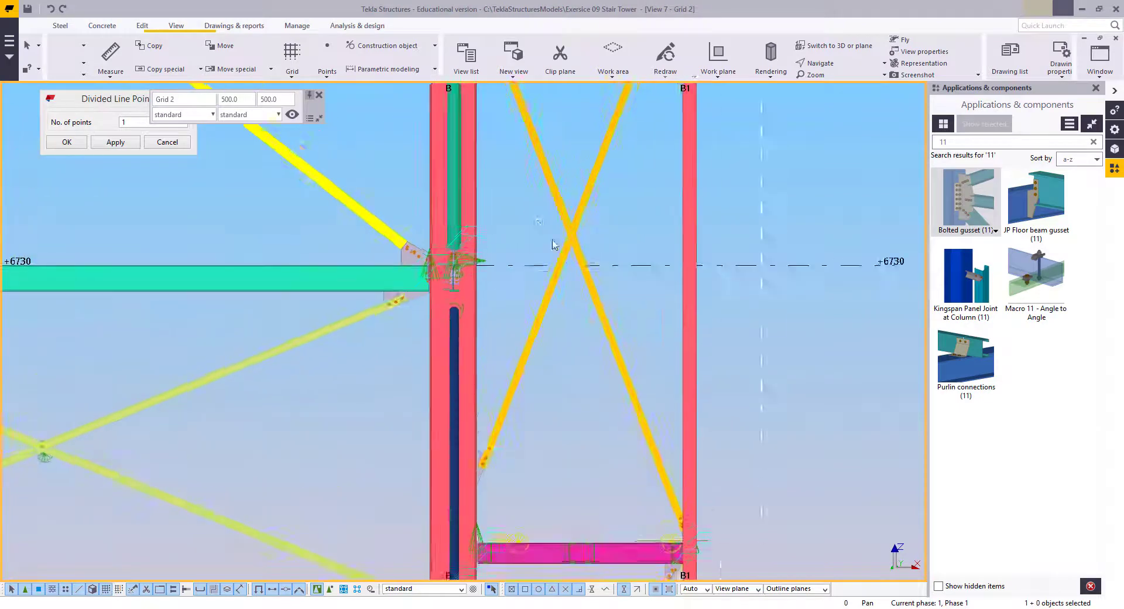
{"action": "scroll", "coordinate": [553, 243], "scroll_direction": "up", "scroll_amount": 5}
{"action": "left_click", "coordinate": [615, 287]}
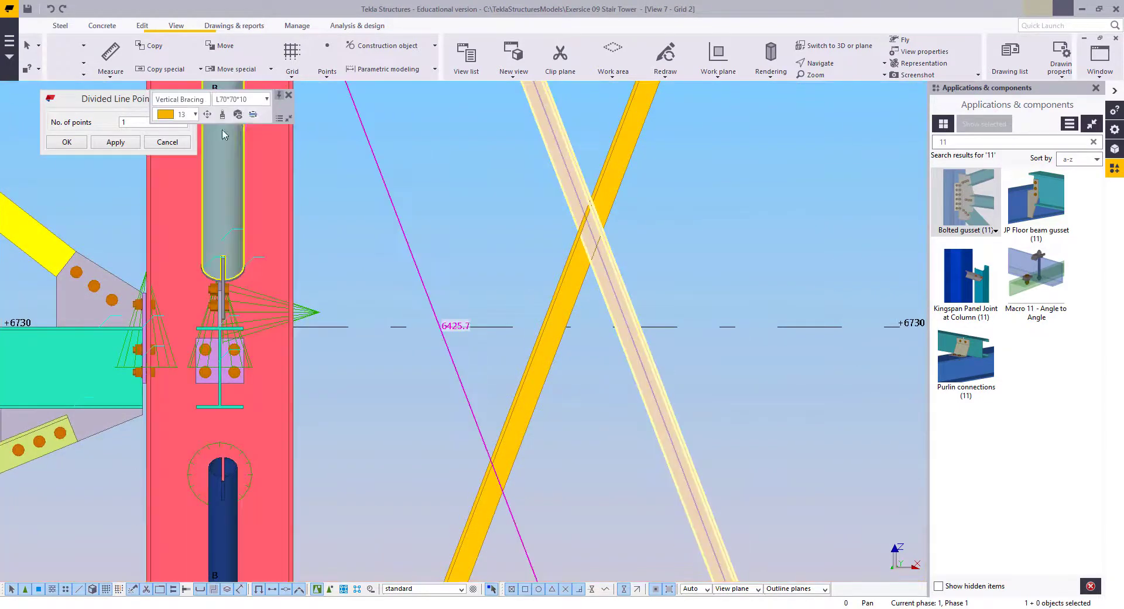
{"action": "left_click", "coordinate": [435, 216]}
Flip the lower bay's L70*70*10 brace running from the B base up to B1 onto the other side of its gussets
{"action": "scroll", "coordinate": [494, 334], "scroll_direction": "down", "scroll_amount": 3}
{"action": "middle_click_drag", "start_coordinate": [555, 432], "coordinate": [585, 93]}
{"action": "scroll", "coordinate": [615, 442], "scroll_direction": "down", "scroll_amount": 2}
{"action": "scroll", "coordinate": [720, 251], "scroll_direction": "up", "scroll_amount": 6}
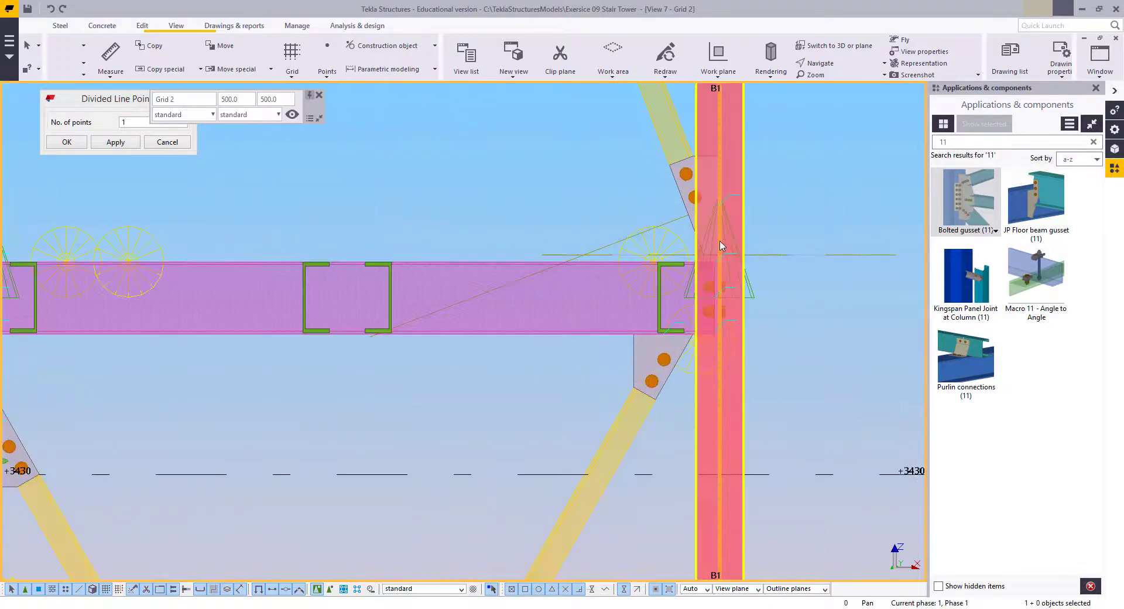
{"action": "scroll", "coordinate": [607, 352], "scroll_direction": "down", "scroll_amount": 3}
{"action": "scroll", "coordinate": [556, 484], "scroll_direction": "up", "scroll_amount": 4}
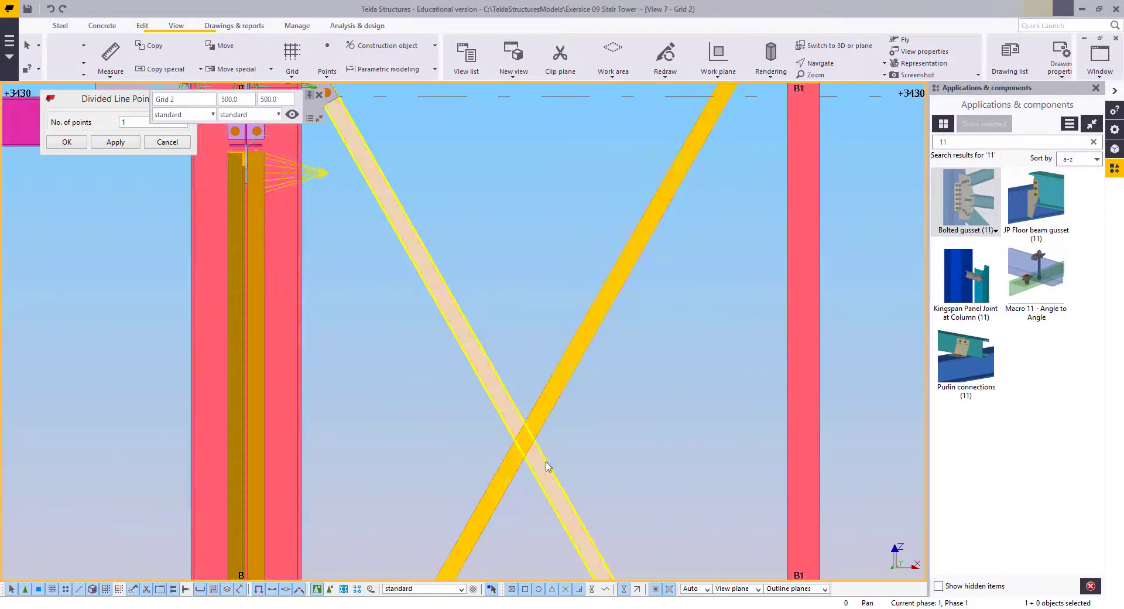
{"action": "scroll", "coordinate": [564, 384], "scroll_direction": "up", "scroll_amount": 2}
{"action": "left_click", "coordinate": [562, 384]}
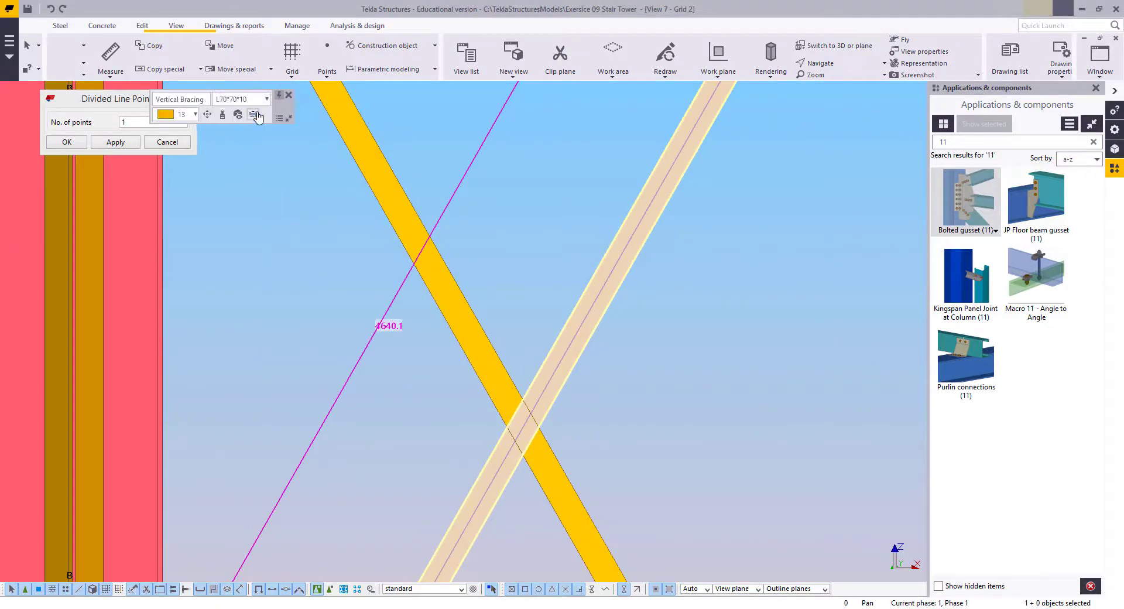
{"action": "left_click", "coordinate": [556, 234]}
{"action": "scroll", "coordinate": [550, 322], "scroll_direction": "down", "scroll_amount": 5}
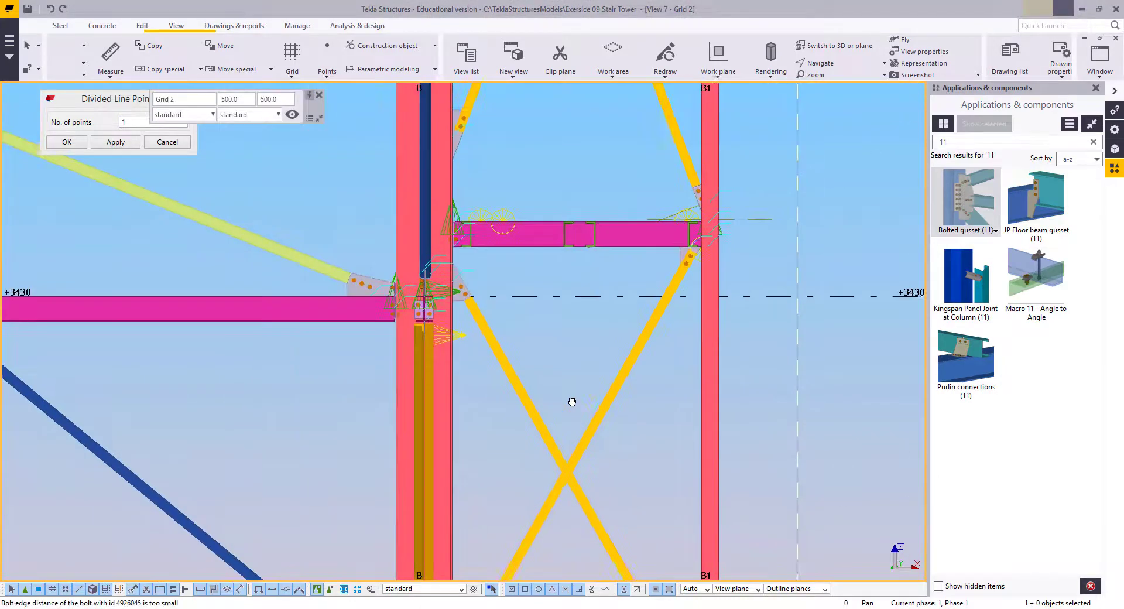
Search the component catalog for CROSS
{"action": "middle_click_drag", "start_coordinate": [572, 402], "coordinate": [594, 392]}
{"action": "scroll", "coordinate": [727, 240], "scroll_direction": "up", "scroll_amount": 6}
{"action": "scroll", "coordinate": [619, 448], "scroll_direction": "down", "scroll_amount": 5}
{"action": "middle_click_drag", "start_coordinate": [619, 448], "coordinate": [643, 90]}
{"action": "scroll", "coordinate": [636, 416], "scroll_direction": "up", "scroll_amount": 7}
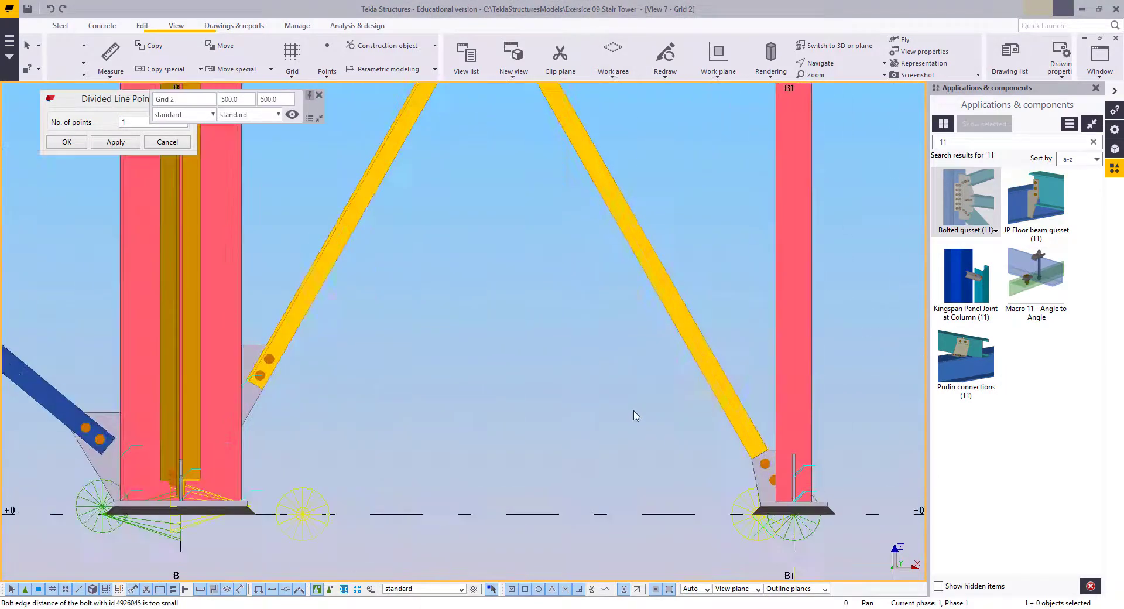
{"action": "scroll", "coordinate": [563, 345], "scroll_direction": "down", "scroll_amount": 4}
{"action": "middle_click_drag", "start_coordinate": [546, 264], "coordinate": [583, 487]}
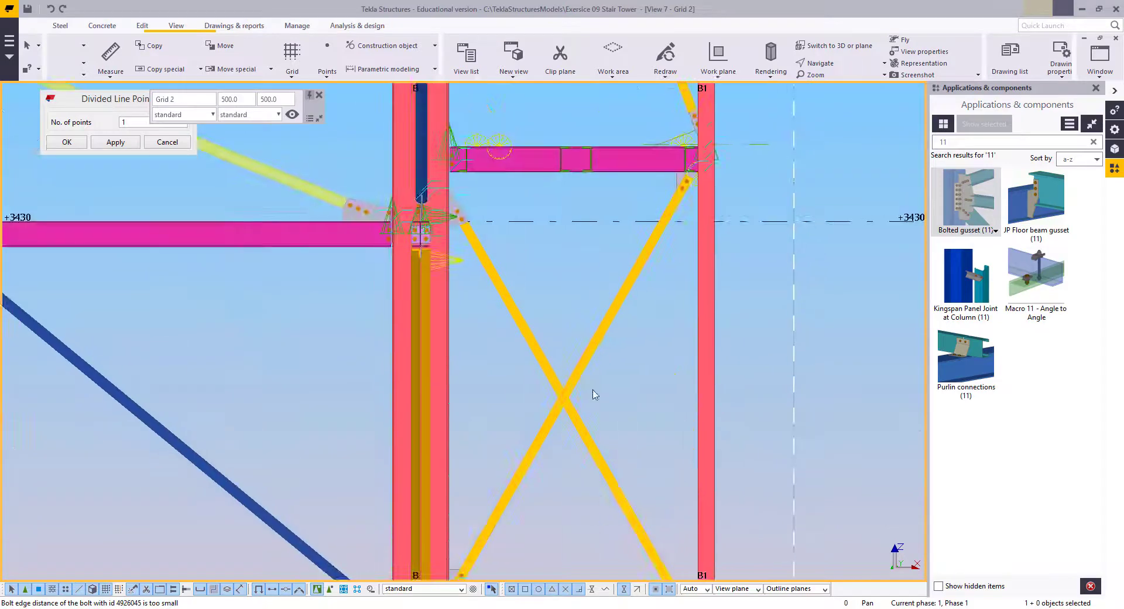
{"action": "scroll", "coordinate": [597, 391], "scroll_direction": "up", "scroll_amount": 3}
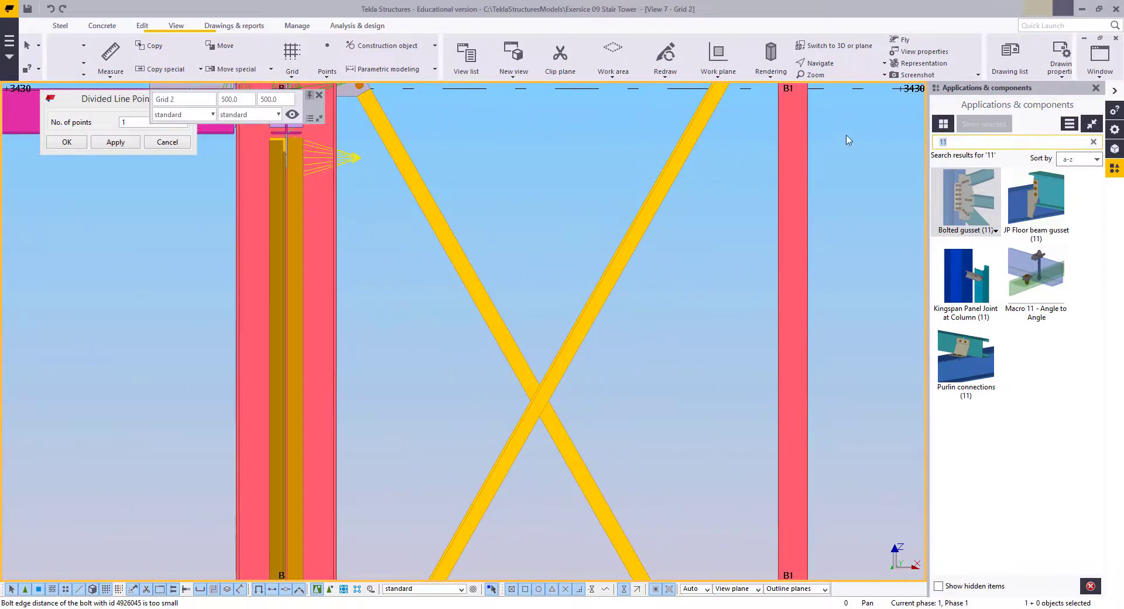
{"action": "type", "text": "CROSS"}
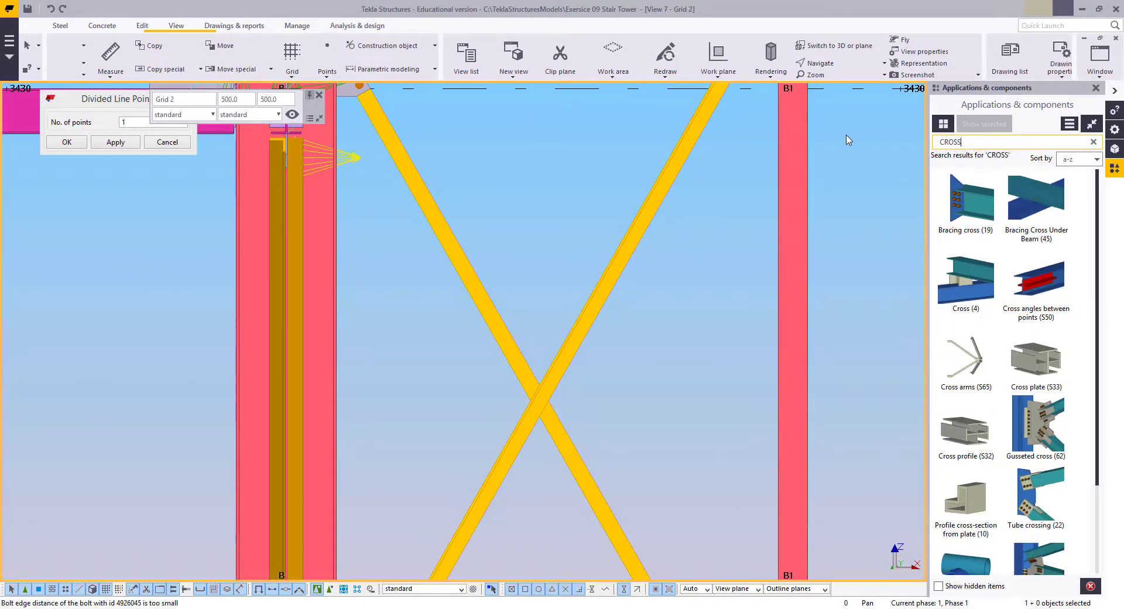
Apply the Bracing Cross Under Beam (45) component to the two crossing braces in the lower bay
{"action": "scroll", "coordinate": [572, 281], "scroll_direction": "up", "scroll_amount": 4}
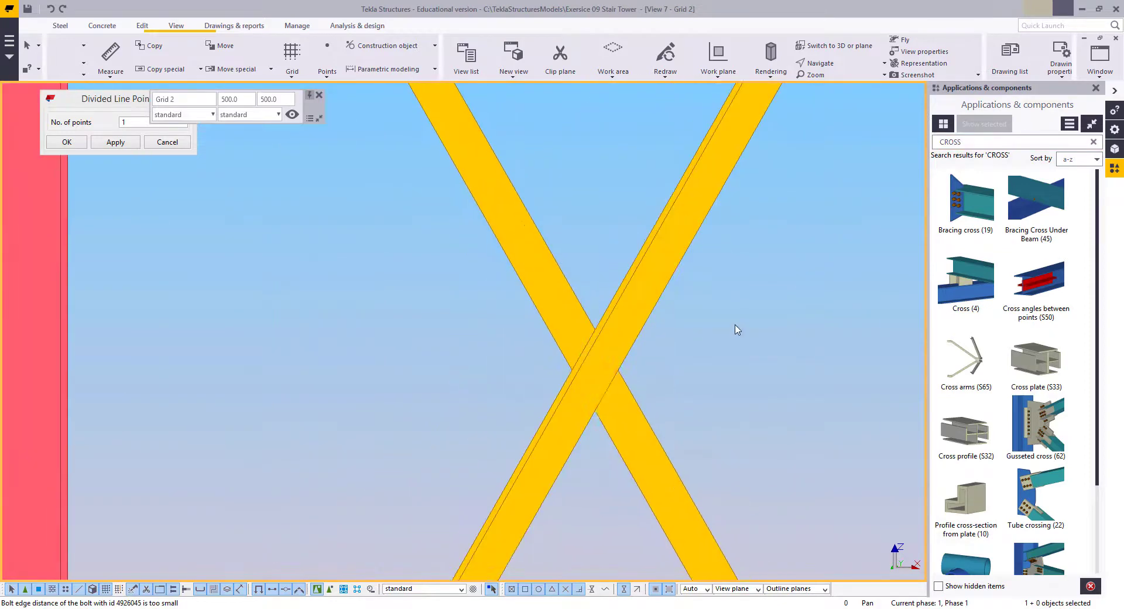
{"action": "left_click", "coordinate": [1036, 215]}
{"action": "left_click", "coordinate": [627, 283]}
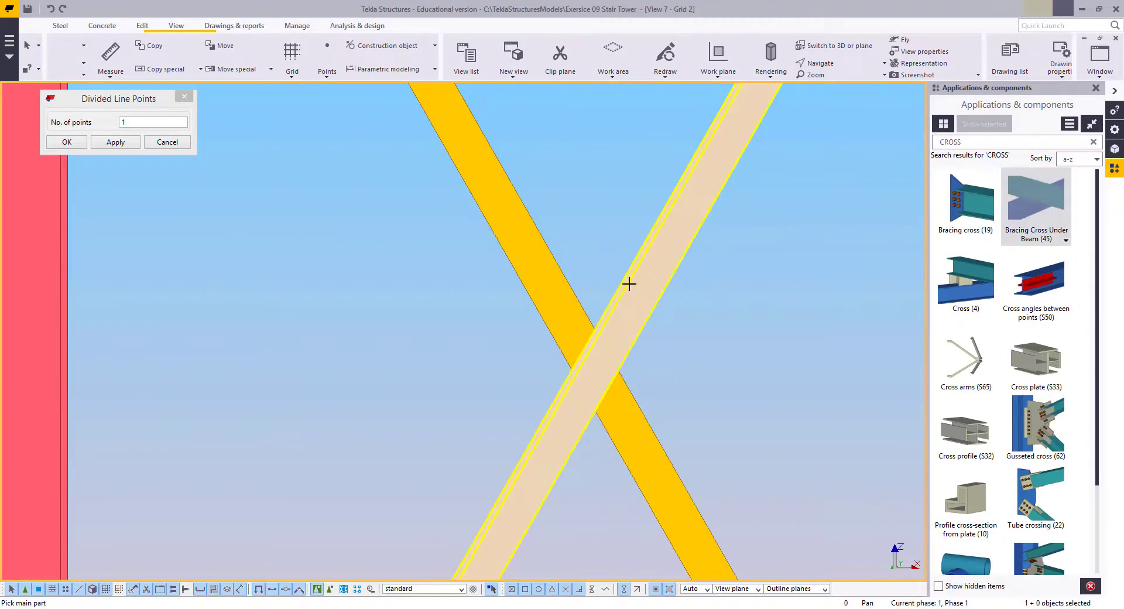
{"action": "left_click", "coordinate": [525, 266]}
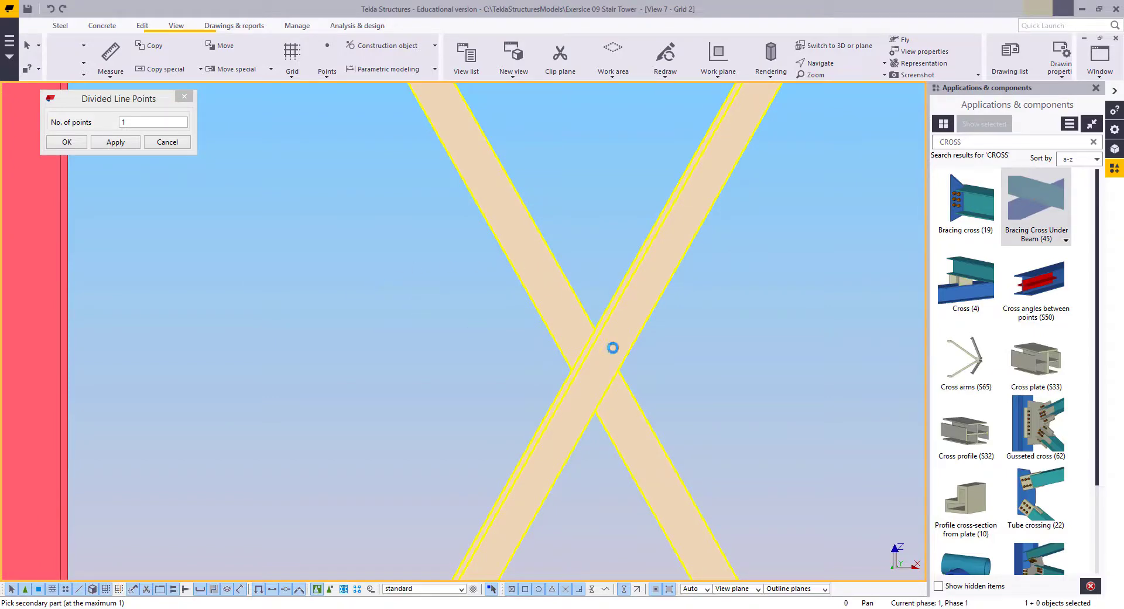
{"action": "left_click", "coordinate": [596, 364]}
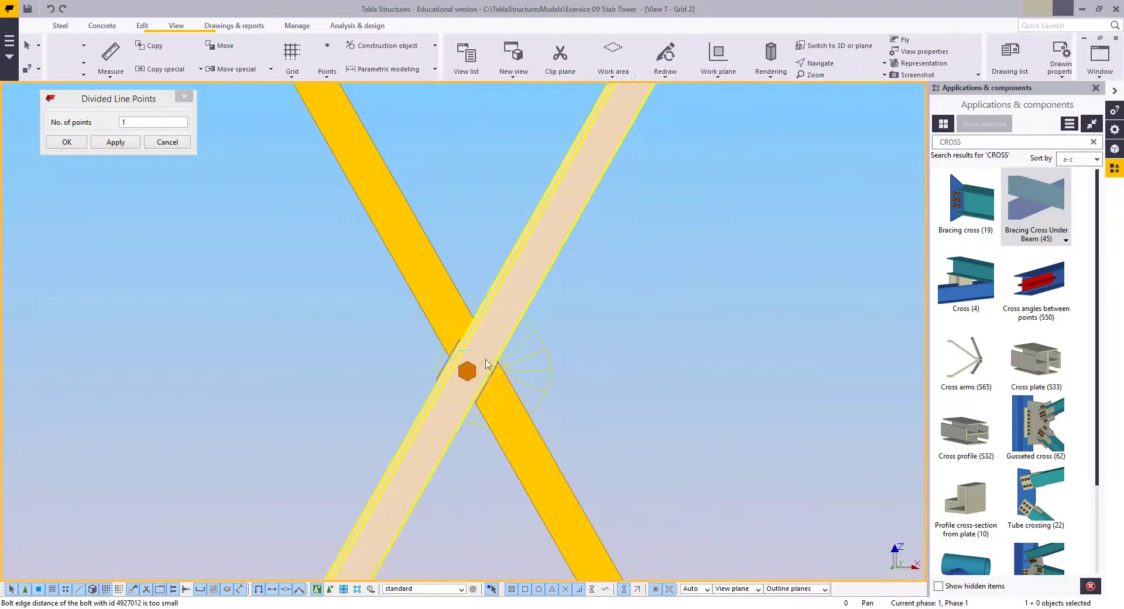
Set the lower bracing cross connection's up direction to -y and update it
{"action": "double_click", "coordinate": [557, 329]}
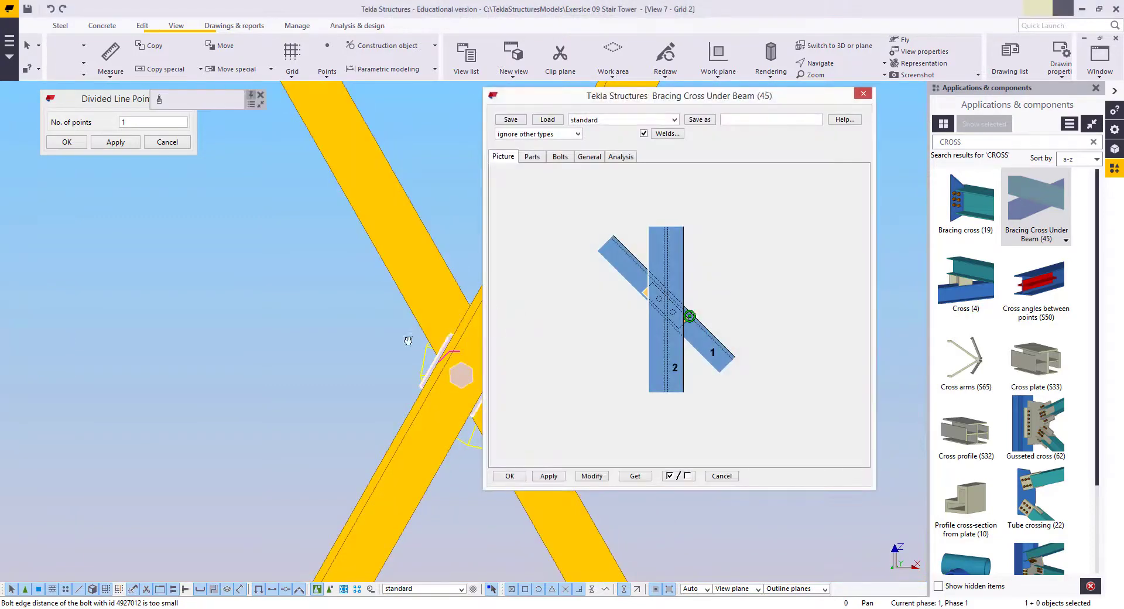
{"action": "left_click_drag", "start_coordinate": [408, 341], "coordinate": [278, 352]}
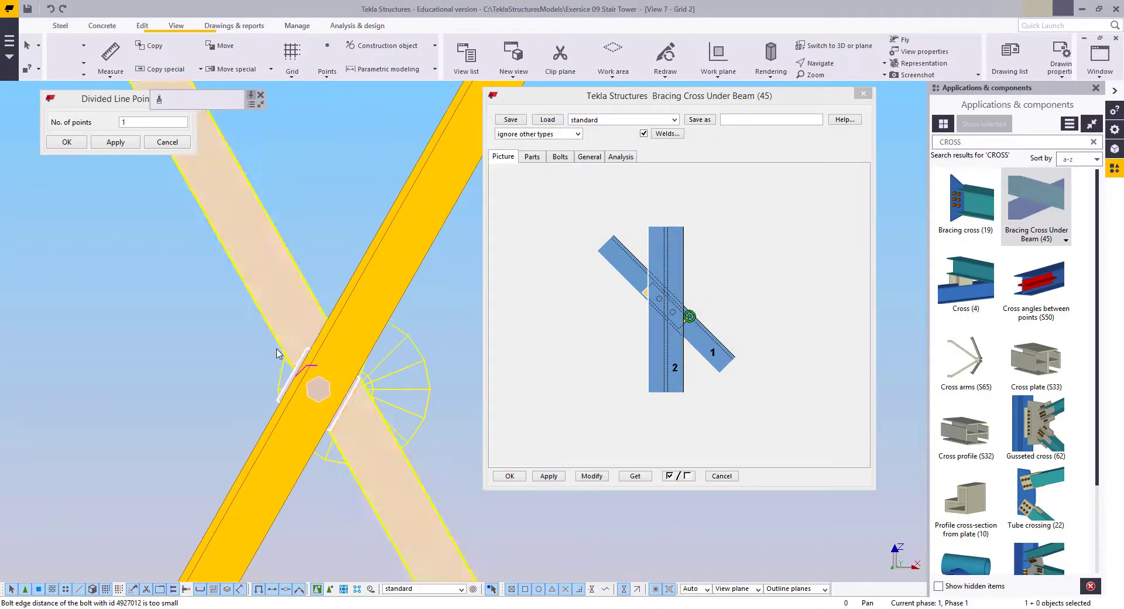
{"action": "left_click", "coordinate": [588, 157]}
{"action": "left_click", "coordinate": [679, 174]}
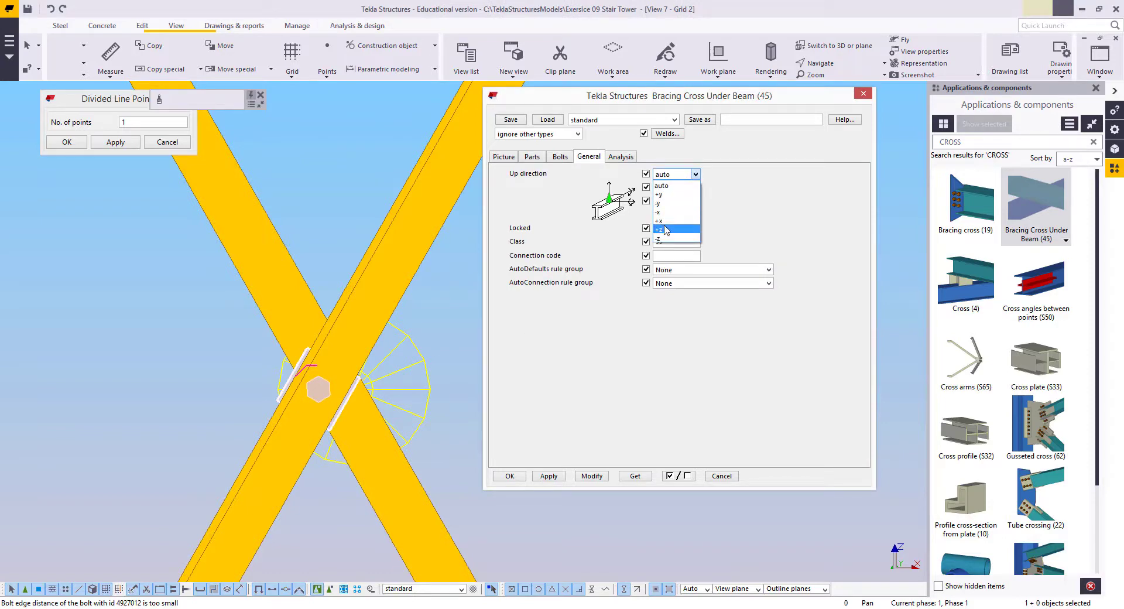
{"action": "left_click", "coordinate": [658, 202]}
{"action": "left_click", "coordinate": [592, 476]}
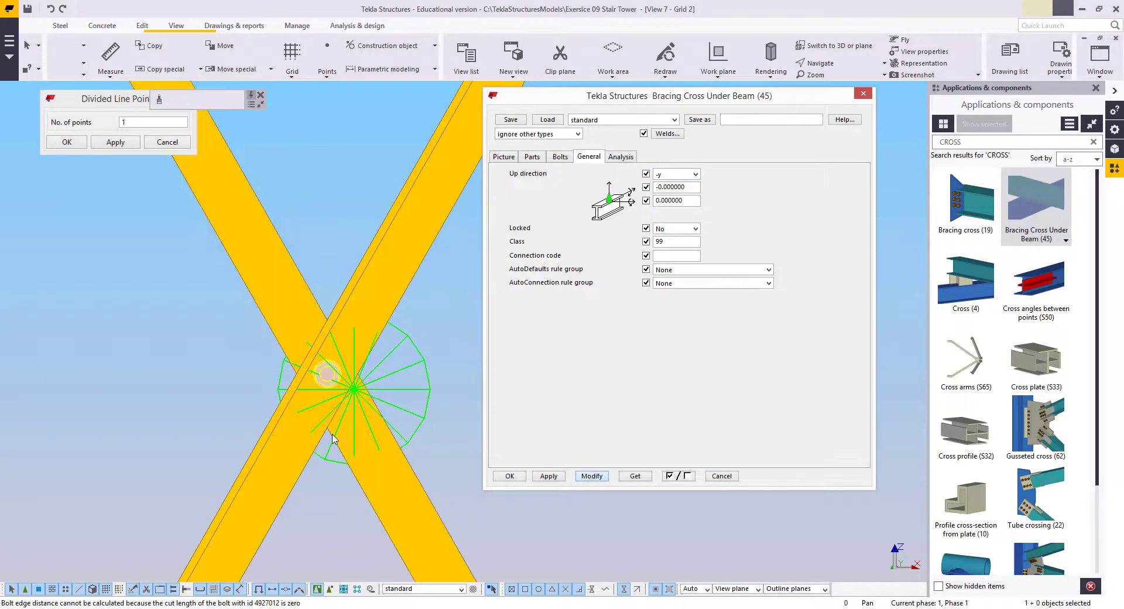
Set the shim plate thickness of the lower bracing cross connection to 0.0 and update it
{"action": "middle_click_drag", "start_coordinate": [290, 388], "coordinate": [351, 399]}
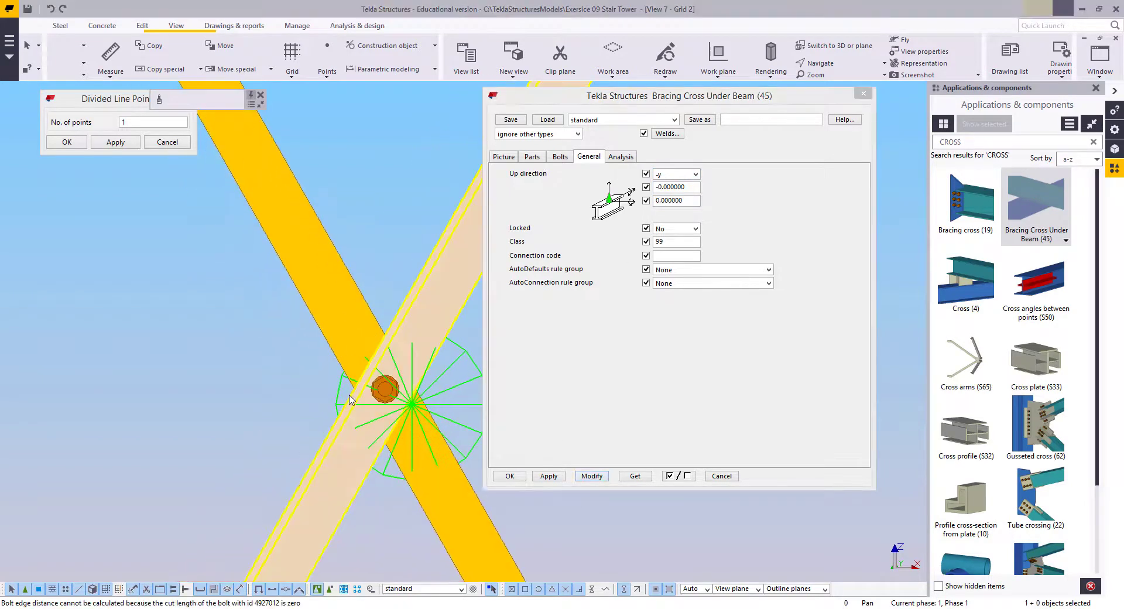
{"action": "left_click", "coordinate": [531, 158]}
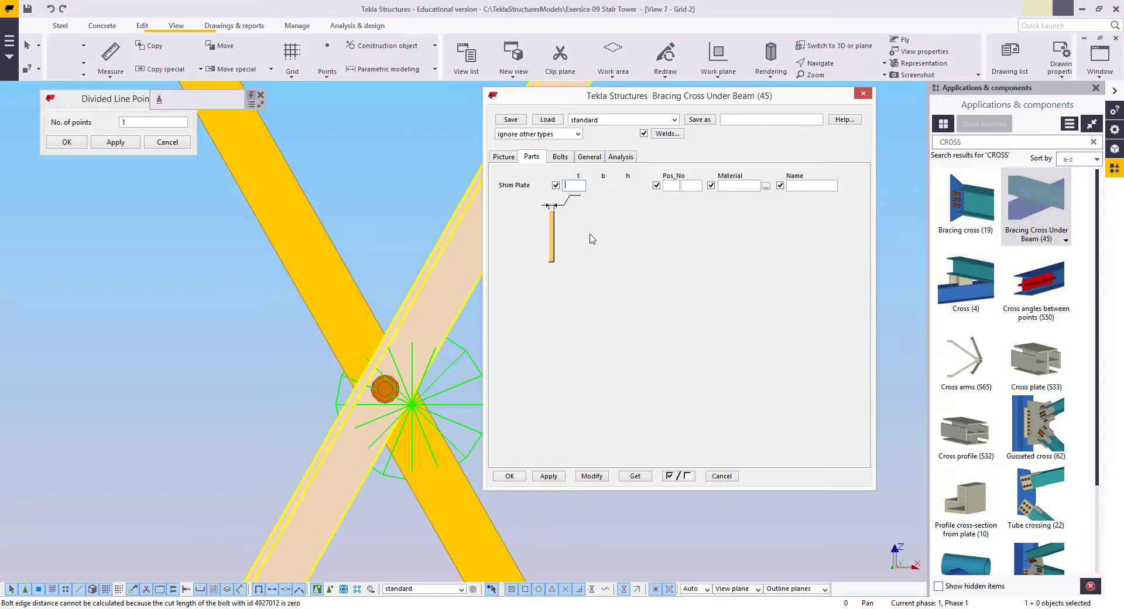
{"action": "left_click", "coordinate": [593, 476]}
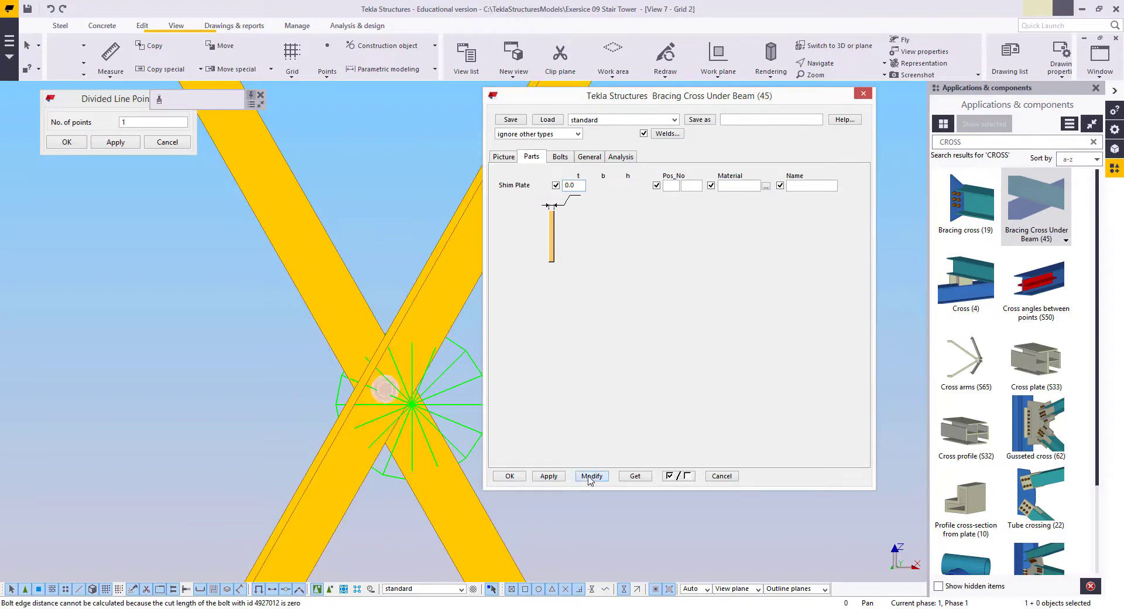
{"action": "middle_click_drag", "start_coordinate": [399, 446], "coordinate": [356, 447]}
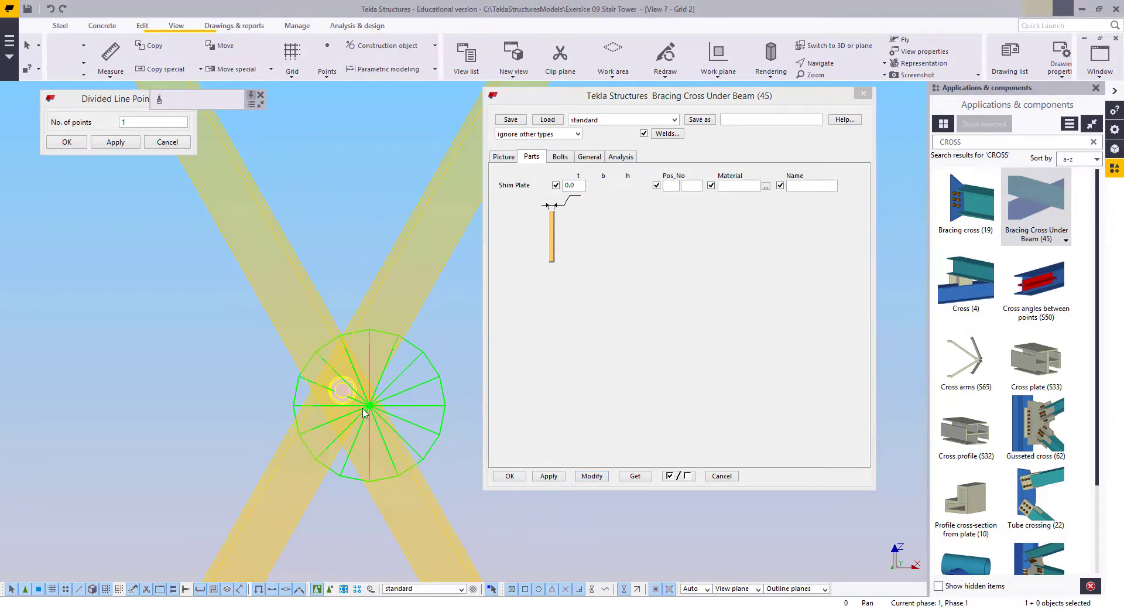
{"action": "scroll", "coordinate": [361, 407], "scroll_direction": "down", "scroll_amount": 5}
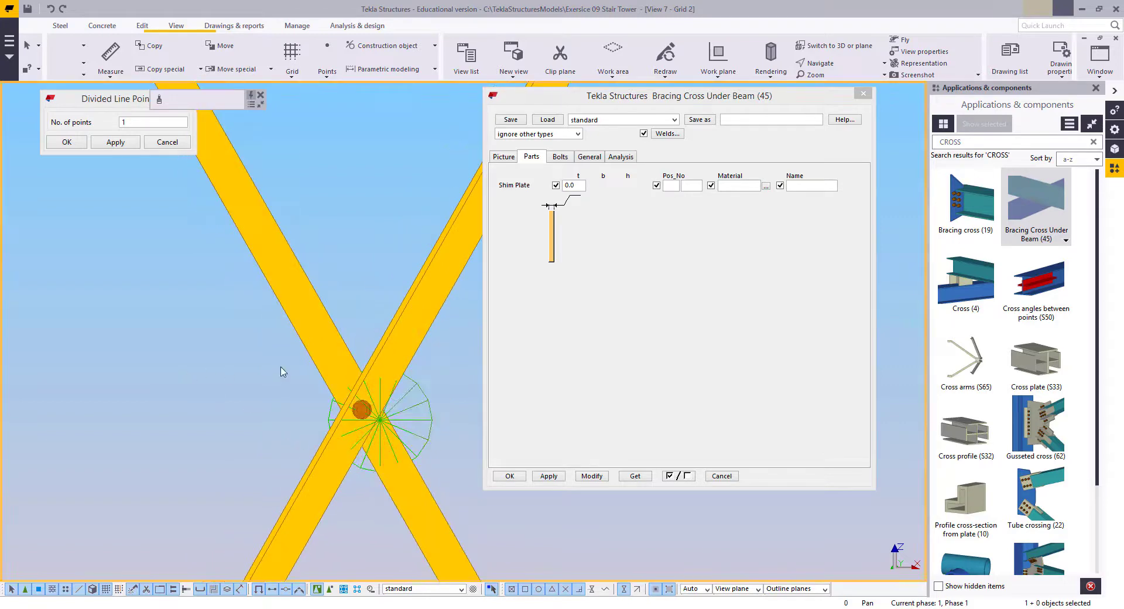
Add Bracing Cross Under Beam (45) to the crossing braces just above +6730 and update it with up direction -y and shim plate 0.0
{"action": "scroll", "coordinate": [359, 393], "scroll_direction": "down", "scroll_amount": 4}
{"action": "middle_click_drag", "start_coordinate": [350, 184], "coordinate": [459, 402]}
{"action": "scroll", "coordinate": [430, 327], "scroll_direction": "up", "scroll_amount": 3}
{"action": "middle_click_drag", "start_coordinate": [430, 326], "coordinate": [321, 392]}
{"action": "scroll", "coordinate": [321, 393], "scroll_direction": "up", "scroll_amount": 2}
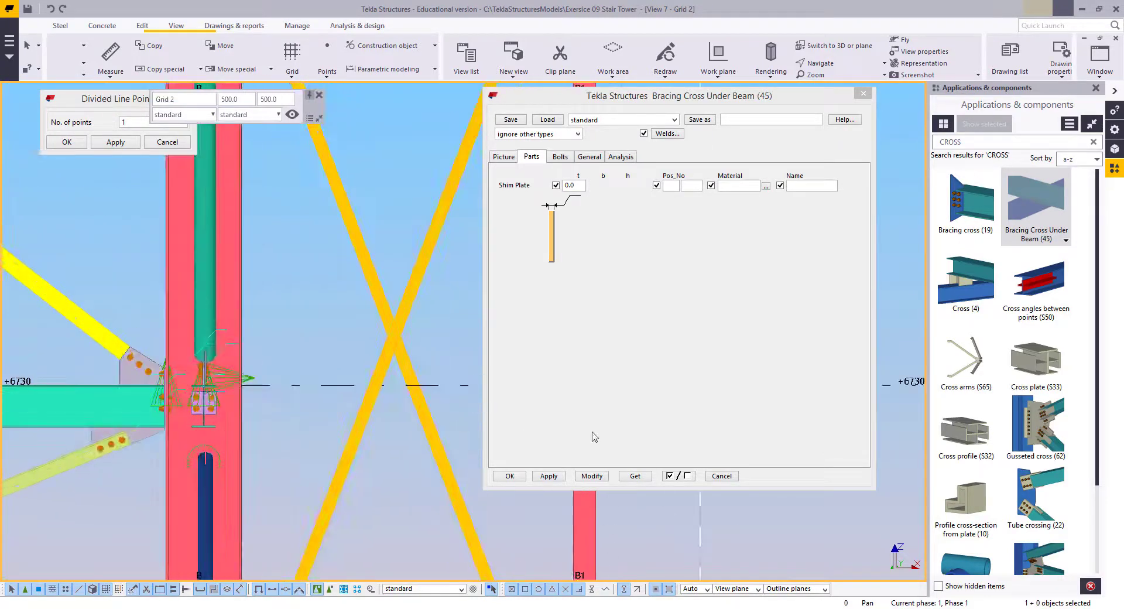
{"action": "left_click", "coordinate": [386, 301]}
{"action": "right_click", "coordinate": [402, 243]}
{"action": "left_click", "coordinate": [419, 247]}
{"action": "scroll", "coordinate": [377, 331], "scroll_direction": "up", "scroll_amount": 2}
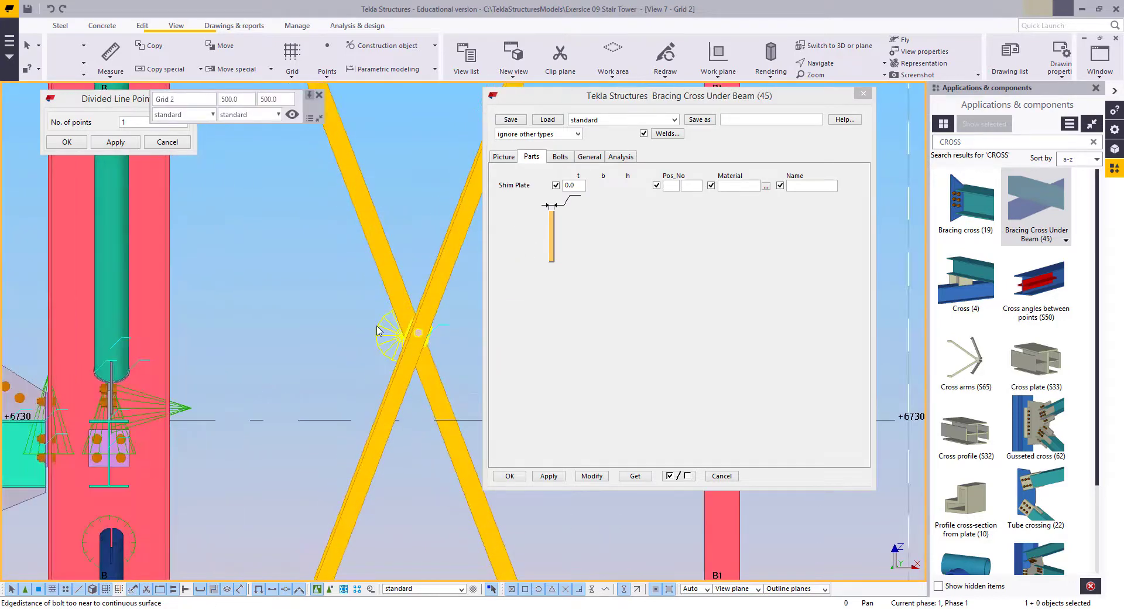
{"action": "left_click", "coordinate": [591, 476]}
{"action": "scroll", "coordinate": [410, 334], "scroll_direction": "up", "scroll_amount": 3}
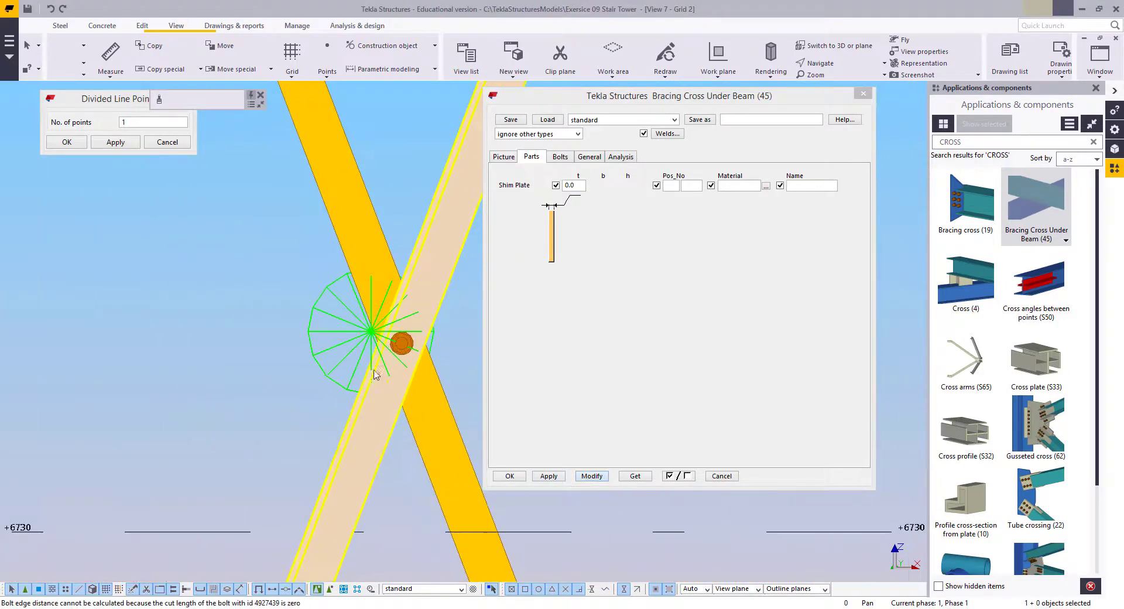
Close the Bracing Cross Under Beam (45) properties and return to the isometric view of the stair tower
{"action": "scroll", "coordinate": [375, 375], "scroll_direction": "up", "scroll_amount": 2}
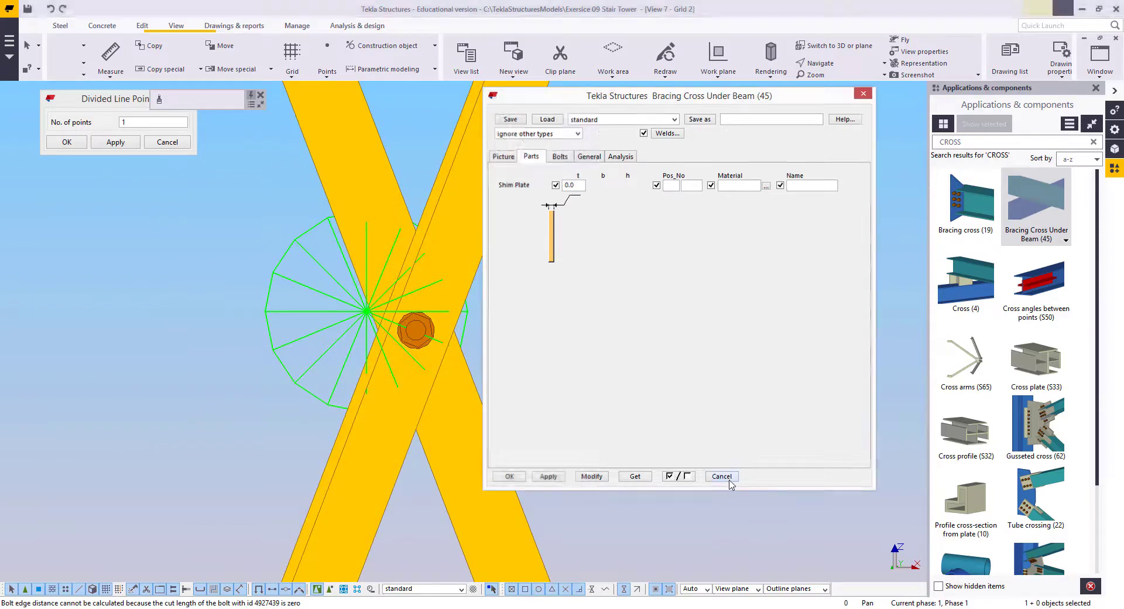
{"action": "left_click", "coordinate": [721, 476]}
{"action": "right_click", "coordinate": [607, 366]}
{"action": "left_click", "coordinate": [641, 438]}
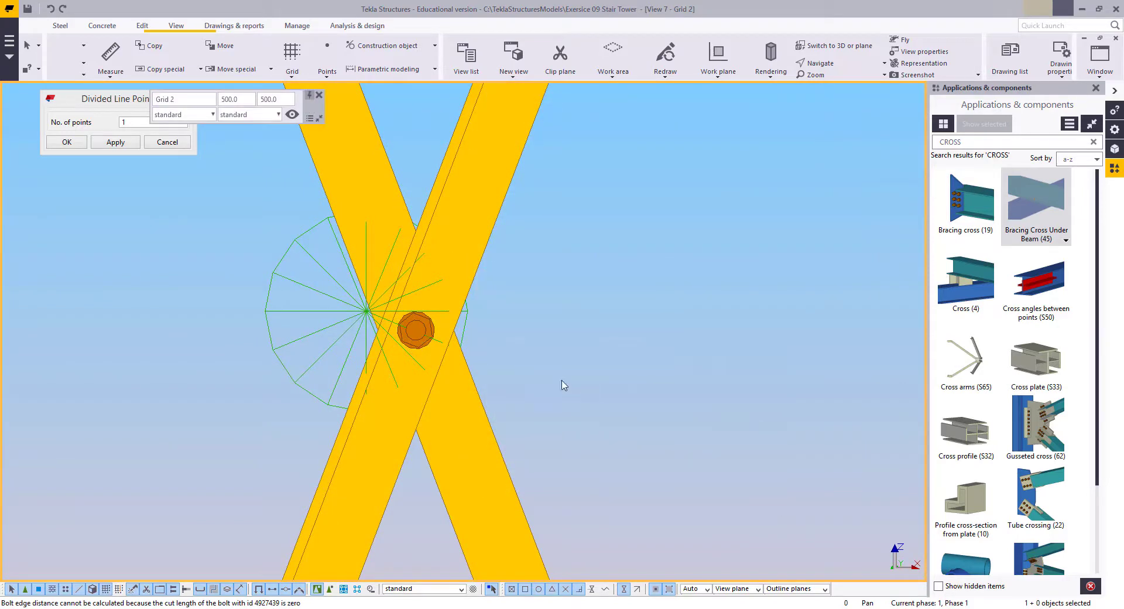
{"action": "scroll", "coordinate": [564, 385], "scroll_direction": "down", "scroll_amount": 6}
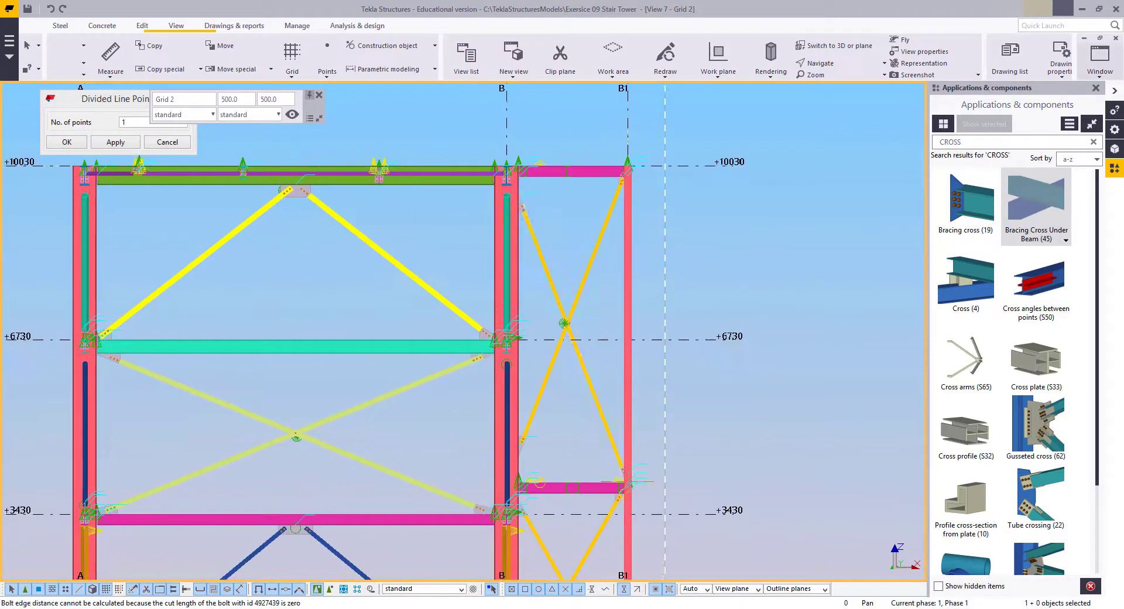
{"action": "left_click", "coordinate": [1100, 58]}
{"action": "left_click", "coordinate": [1080, 142]}
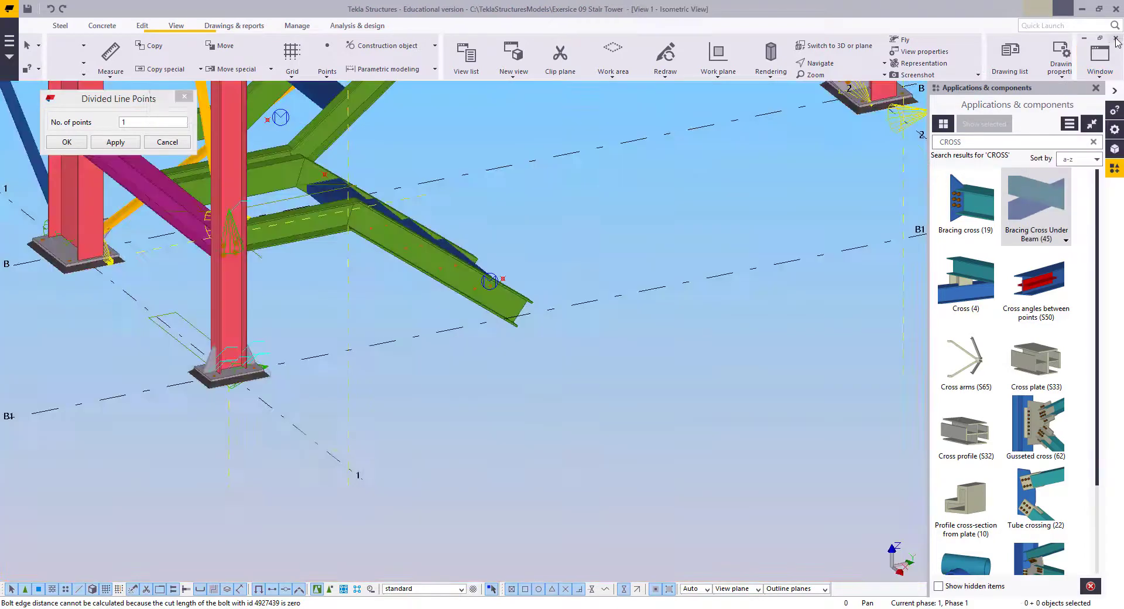
Examine how the stringers of the lowest stair flight meet the landing beam between the B and B1 columns
{"action": "scroll", "coordinate": [456, 402], "scroll_direction": "down", "scroll_amount": 5}
{"action": "scroll", "coordinate": [456, 403], "scroll_direction": "up", "scroll_amount": 5}
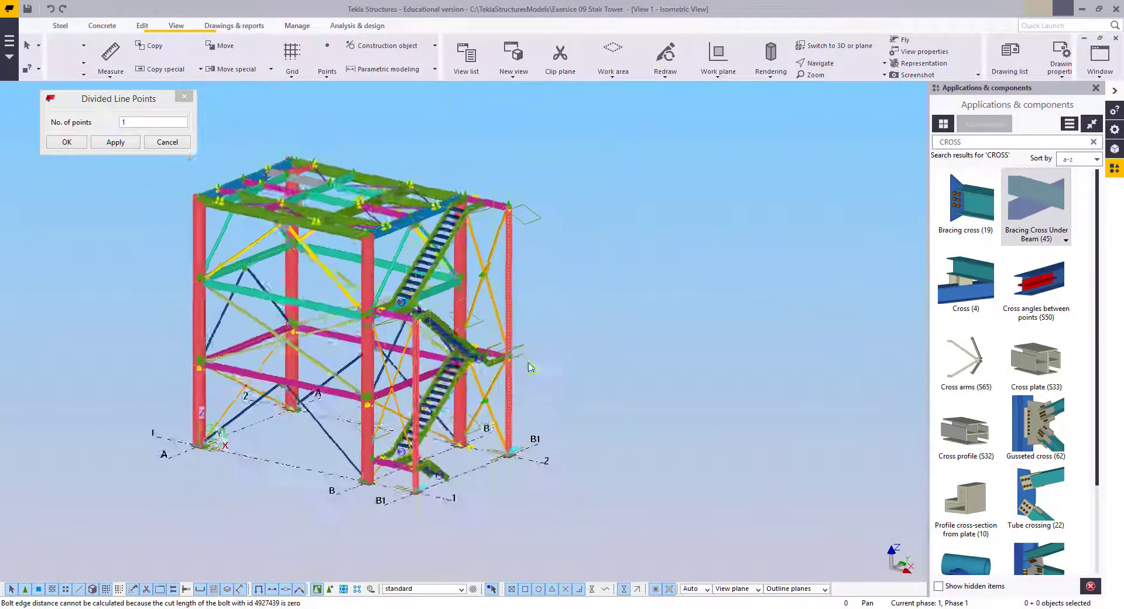
{"action": "right_click", "coordinate": [544, 271]}
{"action": "left_click", "coordinate": [585, 347]}
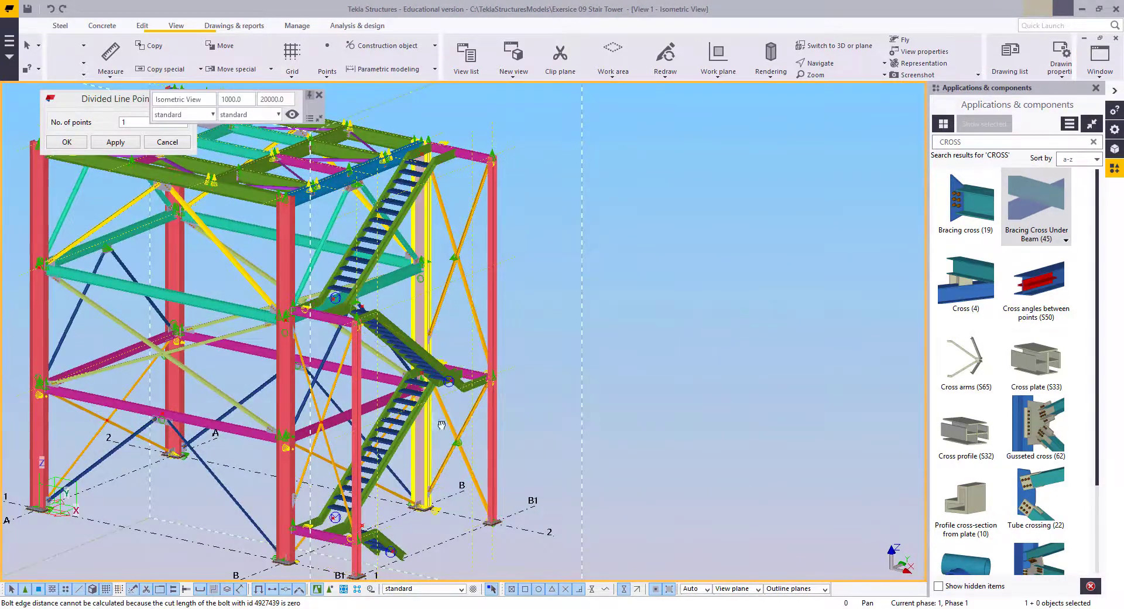
{"action": "middle_click_drag", "start_coordinate": [460, 422], "coordinate": [258, 351], "text": "ctrl"}
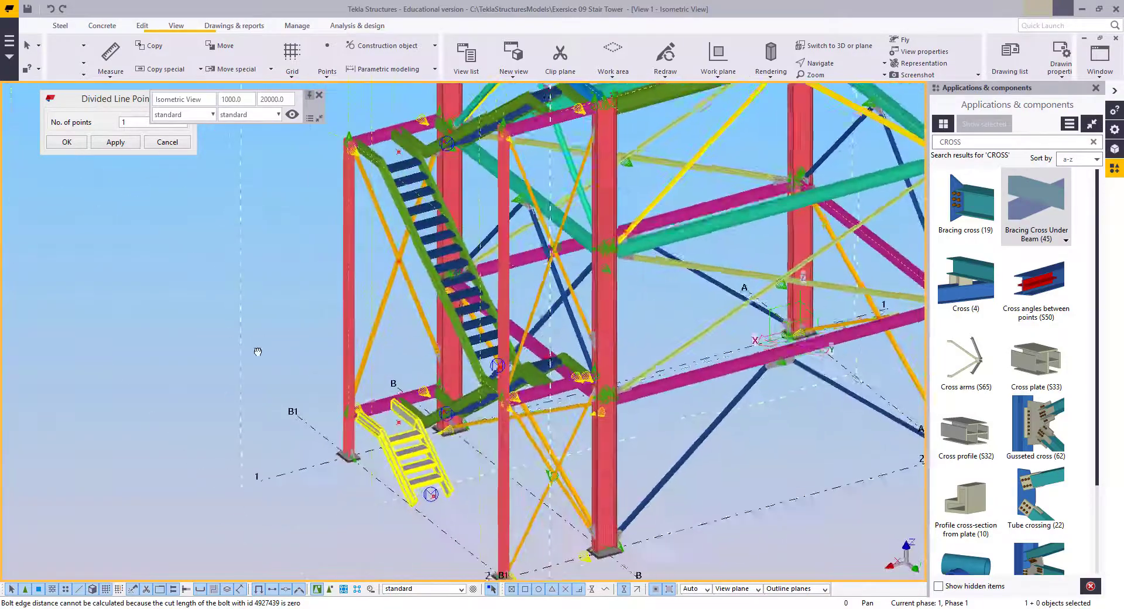
{"action": "scroll", "coordinate": [304, 431], "scroll_direction": "up", "scroll_amount": 8}
{"action": "scroll", "coordinate": [408, 463], "scroll_direction": "up", "scroll_amount": 2}
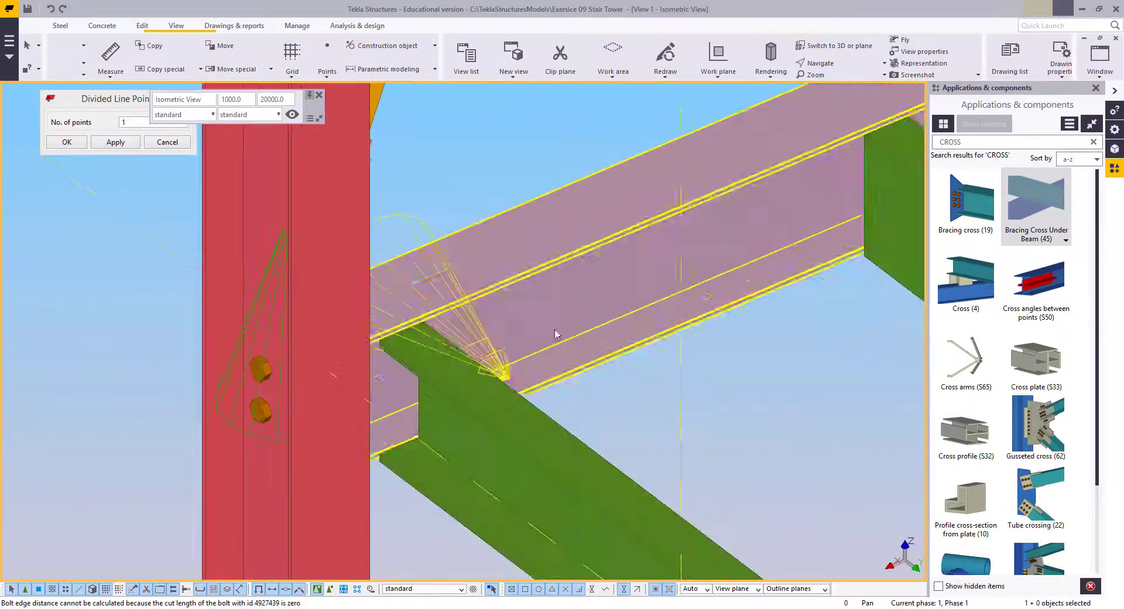
{"action": "scroll", "coordinate": [557, 333], "scroll_direction": "down", "scroll_amount": 3}
{"action": "middle_click_drag", "start_coordinate": [803, 234], "coordinate": [550, 339]}
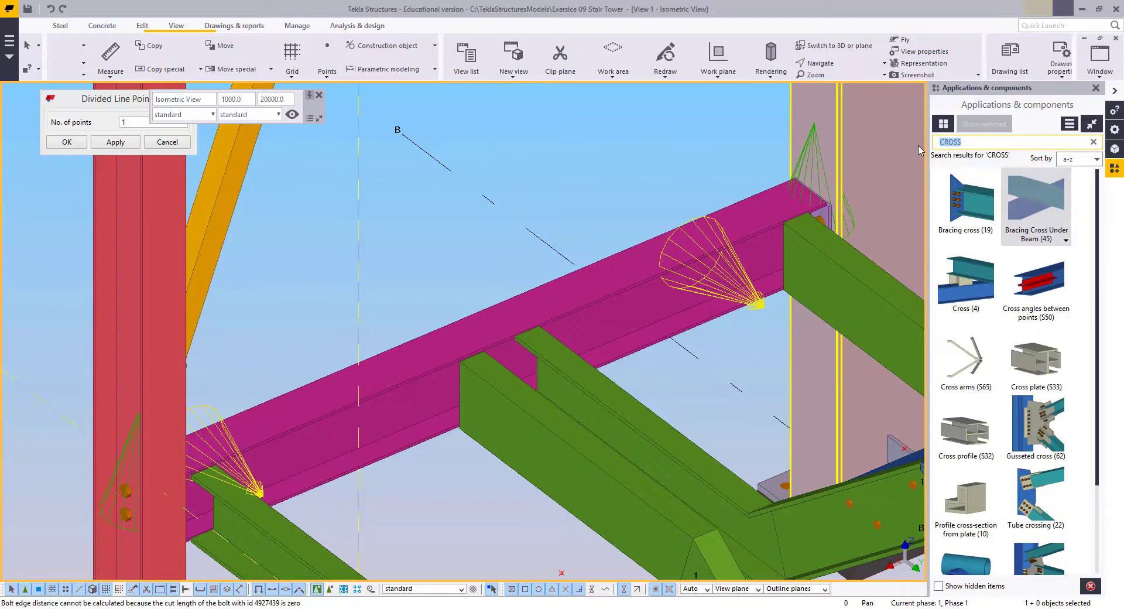
Search the component catalog for CLEAT and look through the cleat connections
{"action": "type", "text": "CLEAT"}
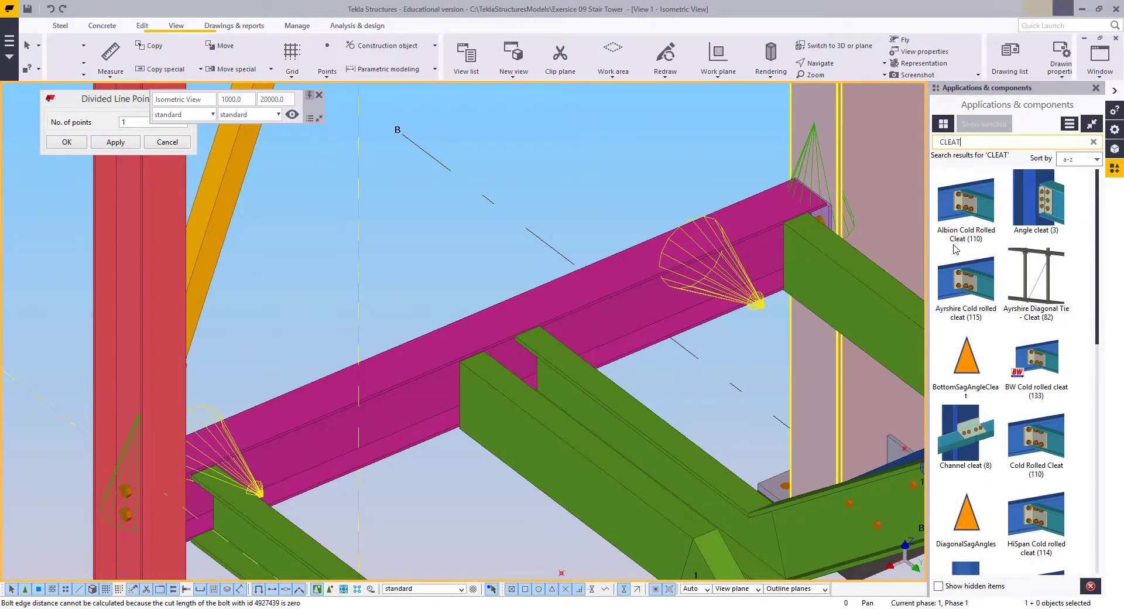
{"action": "left_click", "coordinate": [1037, 433]}
{"action": "scroll", "coordinate": [1038, 433], "scroll_direction": "down", "scroll_amount": 3}
{"action": "scroll", "coordinate": [1048, 428], "scroll_direction": "up", "scroll_amount": 3}
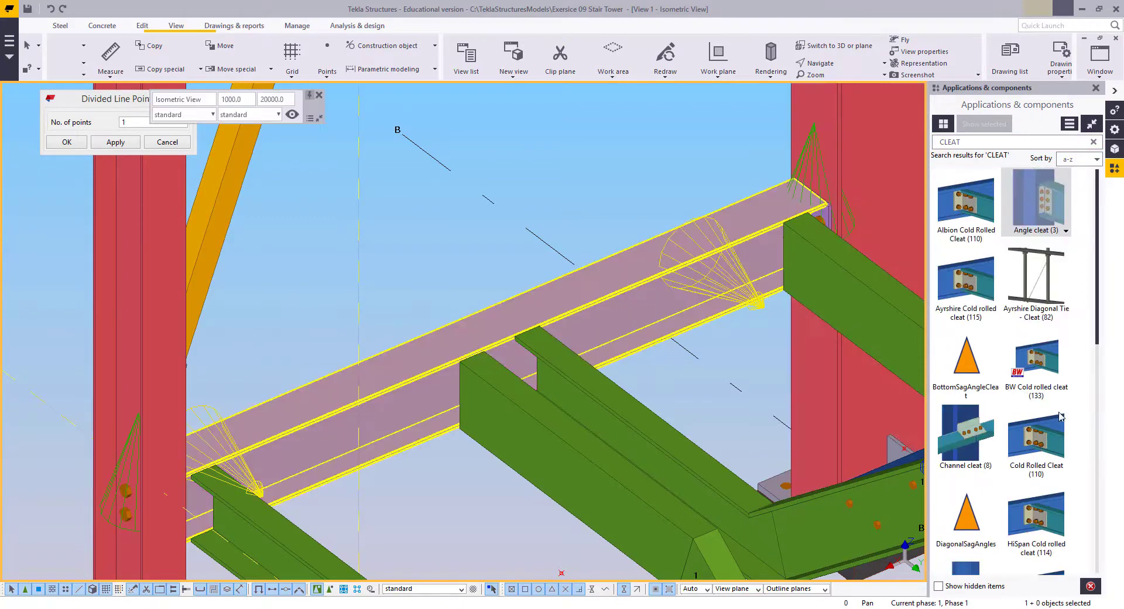
Search the component catalog for CLIP and open the properties of the Clip angle (141) connection
{"action": "double_click", "coordinate": [950, 142]}
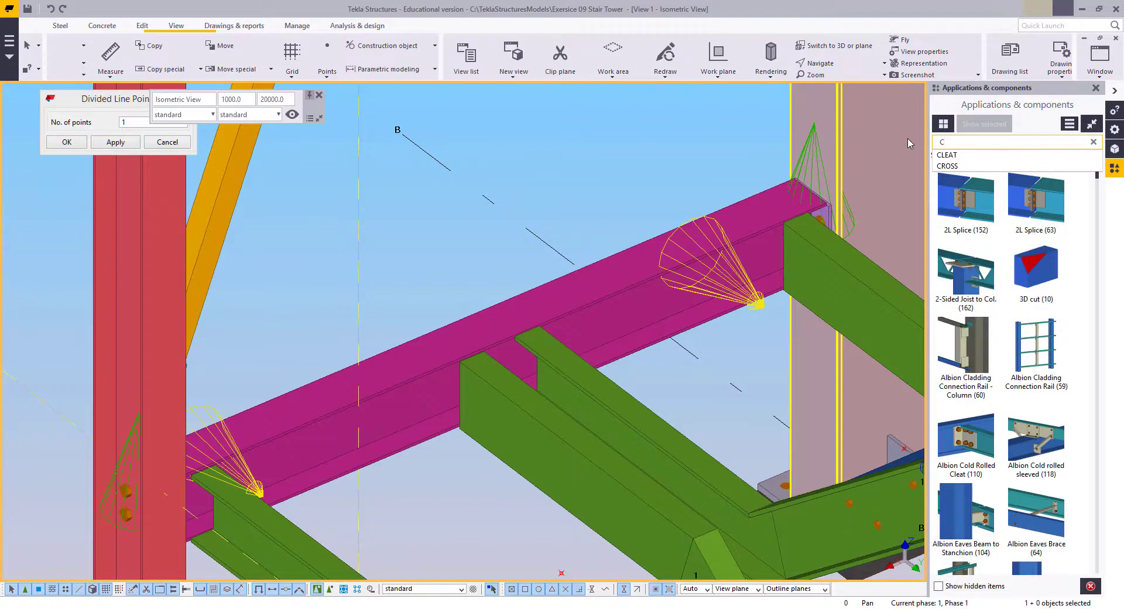
{"action": "type", "text": "LIP"}
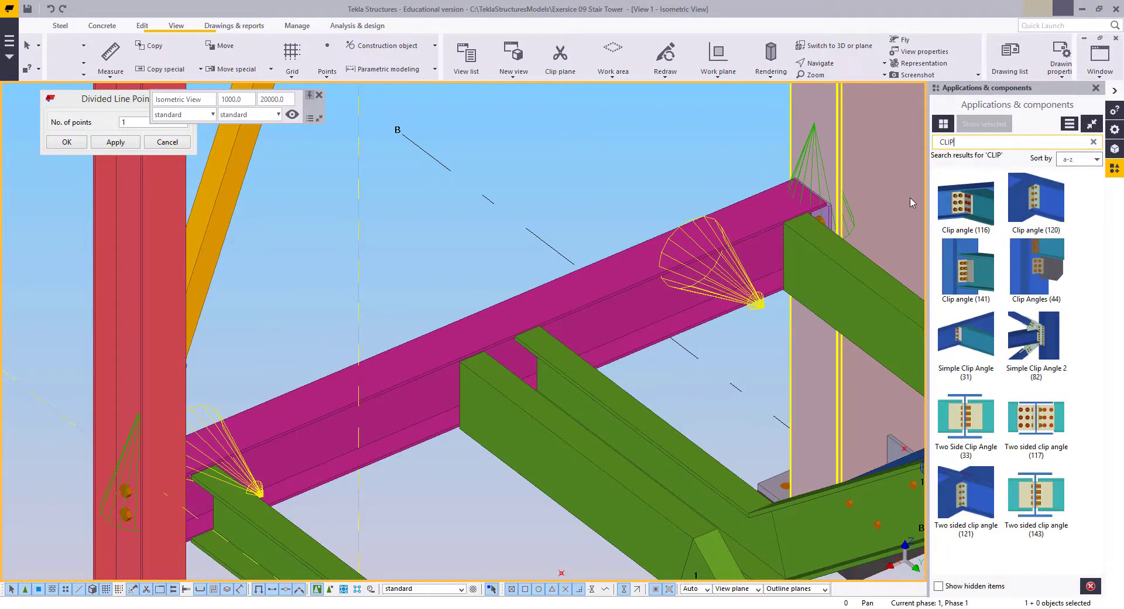
{"action": "left_click", "coordinate": [960, 204]}
{"action": "middle_click_drag", "start_coordinate": [549, 330], "coordinate": [567, 294]}
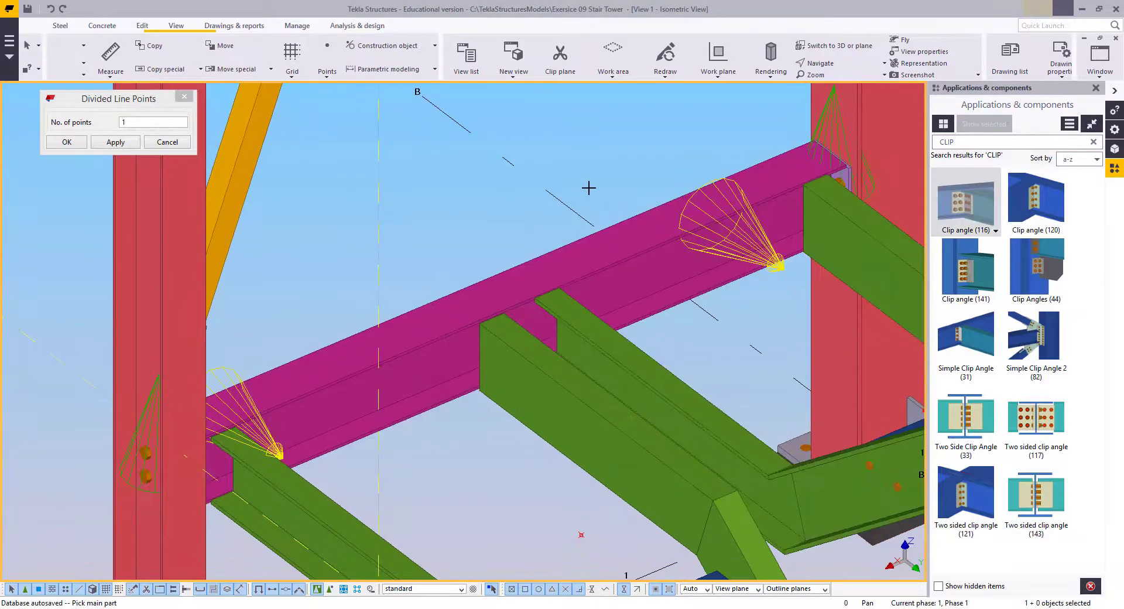
{"action": "left_click", "coordinate": [966, 270]}
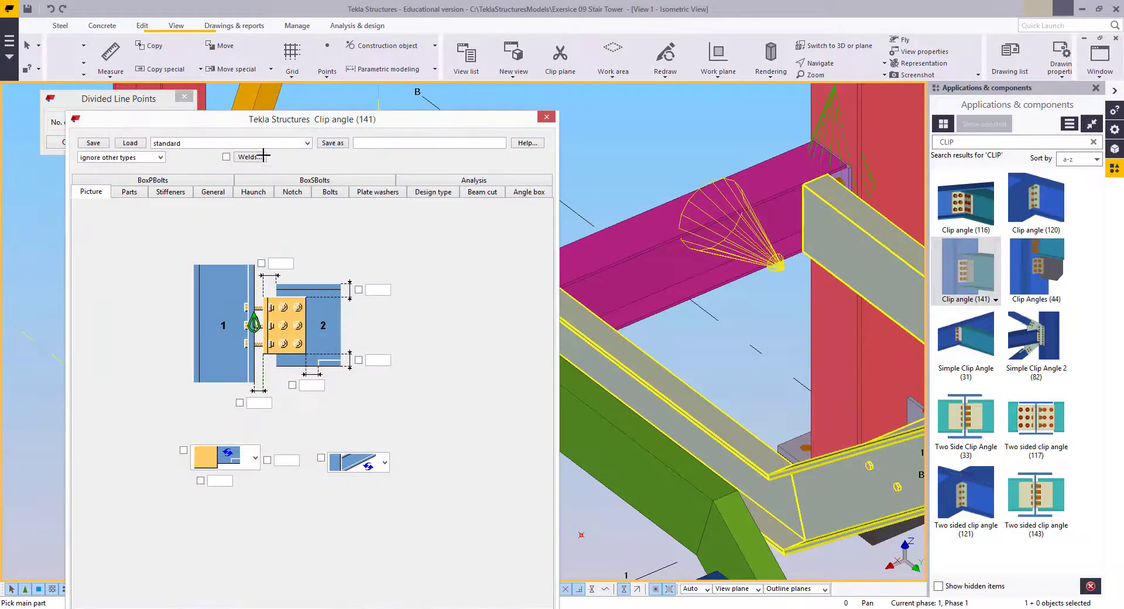
Load the saved xs_c2 attributes into Clip angle (141) and move its dialog clear of the stair connection
{"action": "left_click", "coordinate": [234, 143]}
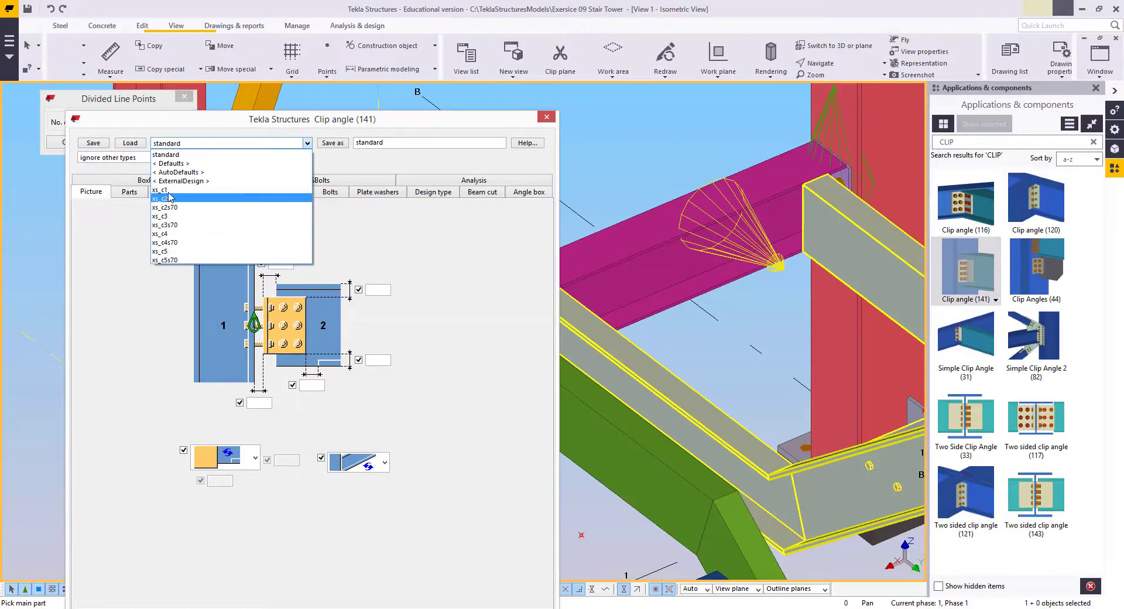
{"action": "left_click", "coordinate": [165, 199]}
{"action": "left_click", "coordinate": [138, 146]}
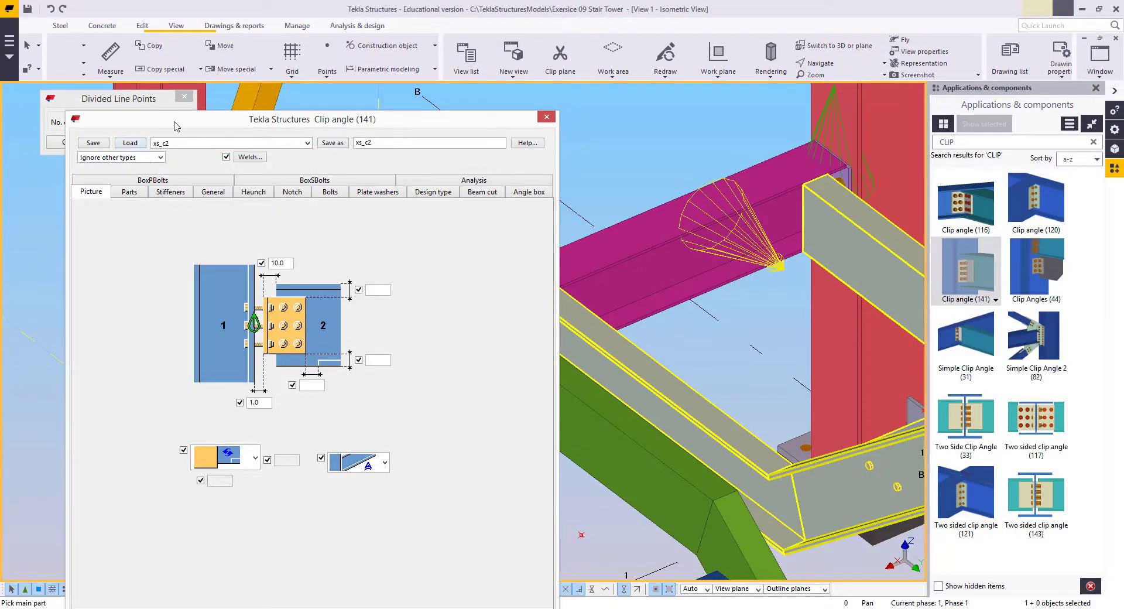
{"action": "left_click_drag", "start_coordinate": [172, 126], "coordinate": [546, 62]}
Try to apply Clip angle (141) between the landing beam and a stringer of the lowest stair flight
{"action": "scroll", "coordinate": [248, 381], "scroll_direction": "up", "scroll_amount": 8}
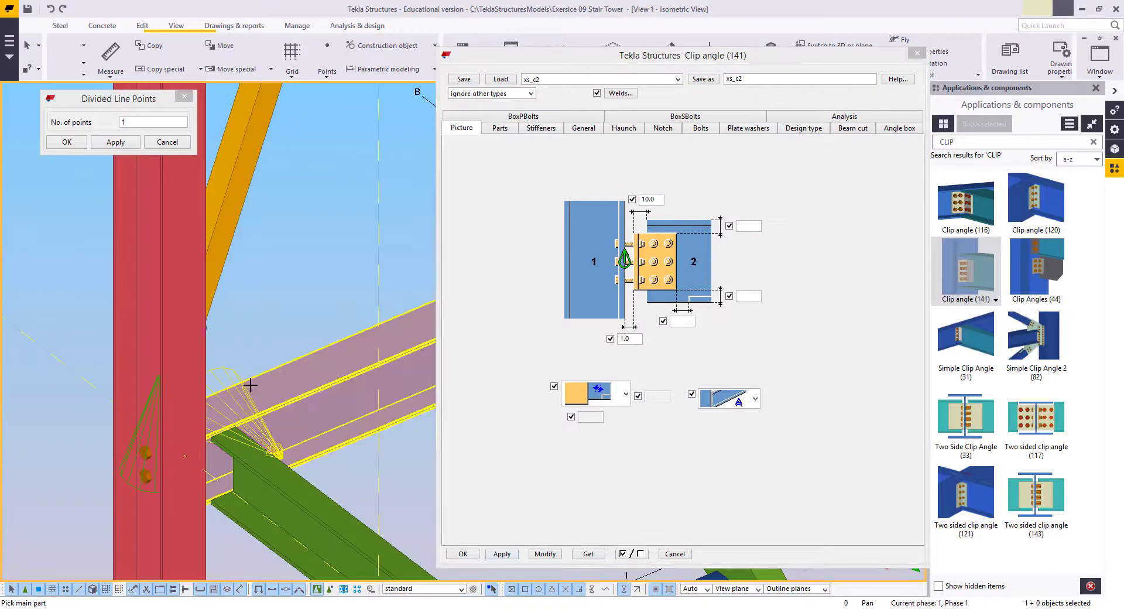
{"action": "left_click", "coordinate": [151, 375]}
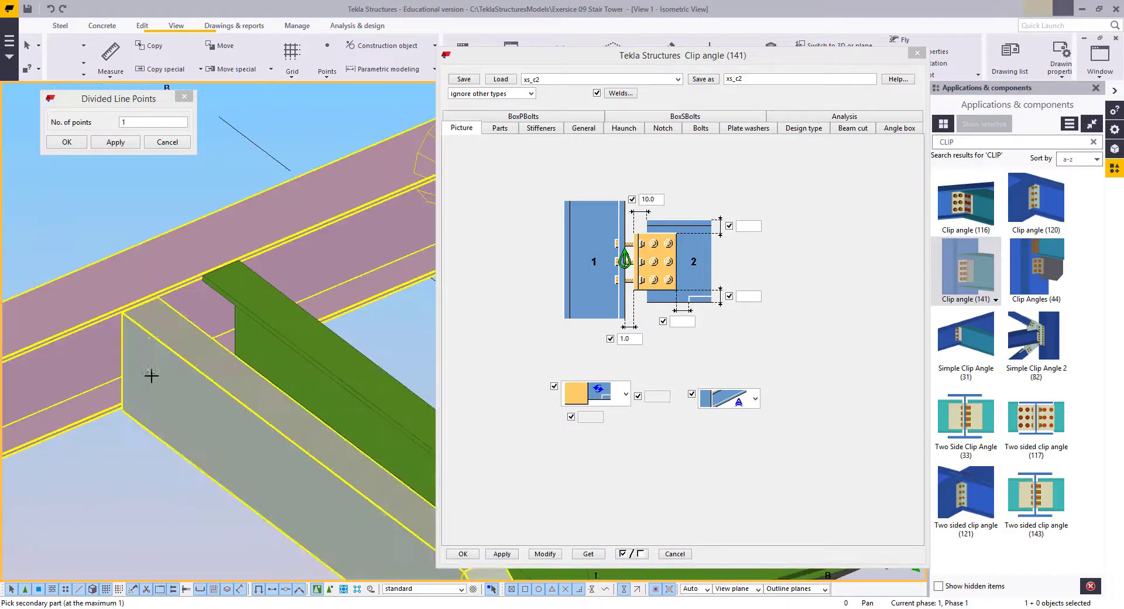
{"action": "scroll", "coordinate": [157, 380], "scroll_direction": "down", "scroll_amount": 6}
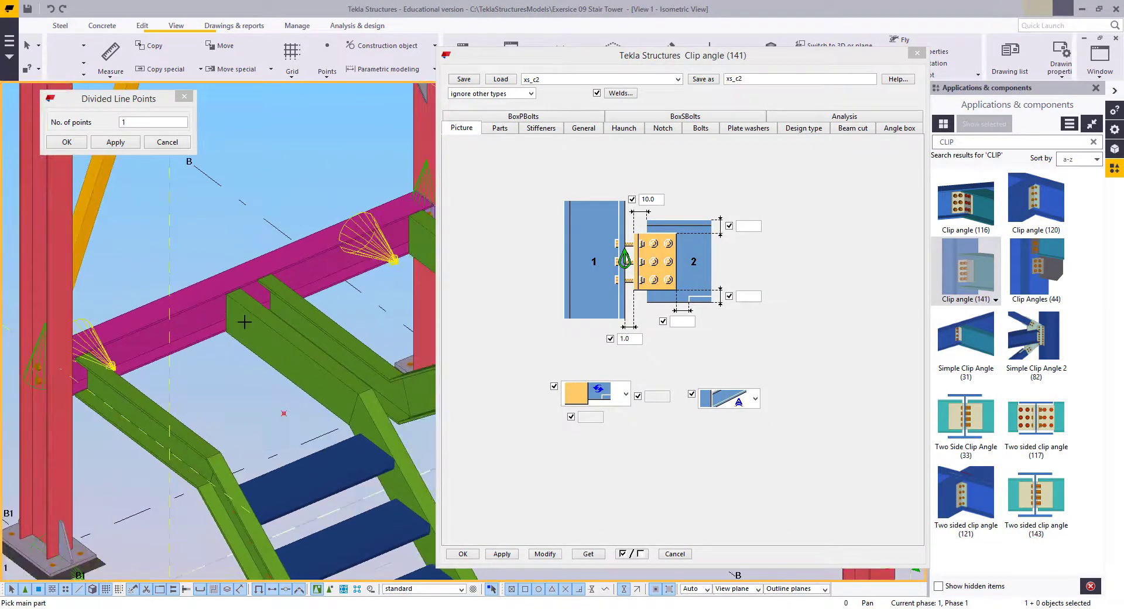
{"action": "right_click", "coordinate": [236, 201]}
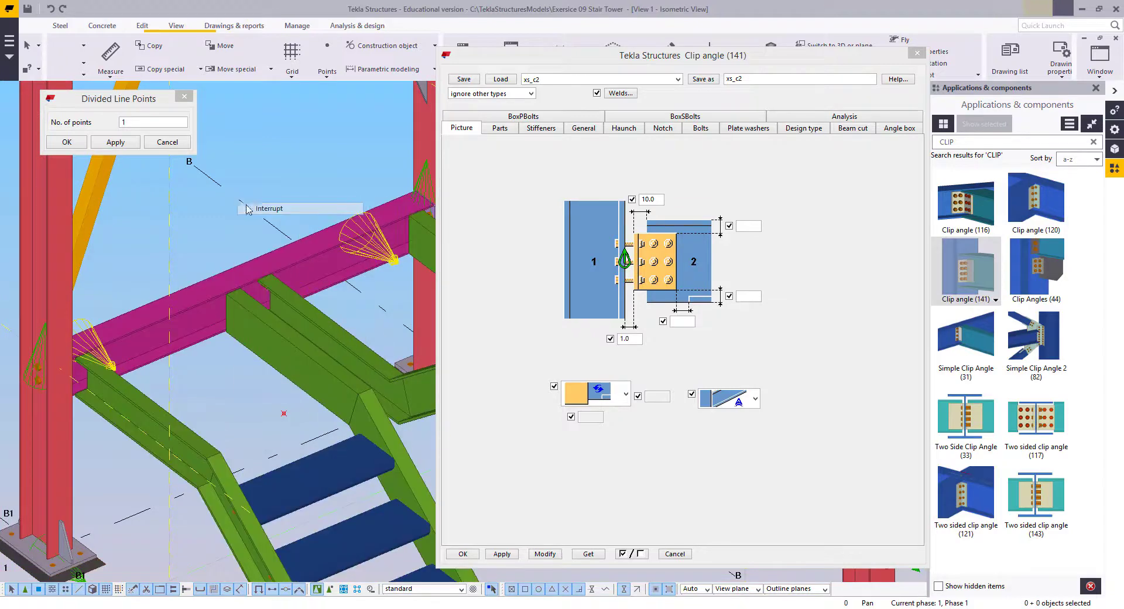
{"action": "left_click", "coordinate": [253, 208]}
{"action": "scroll", "coordinate": [377, 287], "scroll_direction": "down", "scroll_amount": 2}
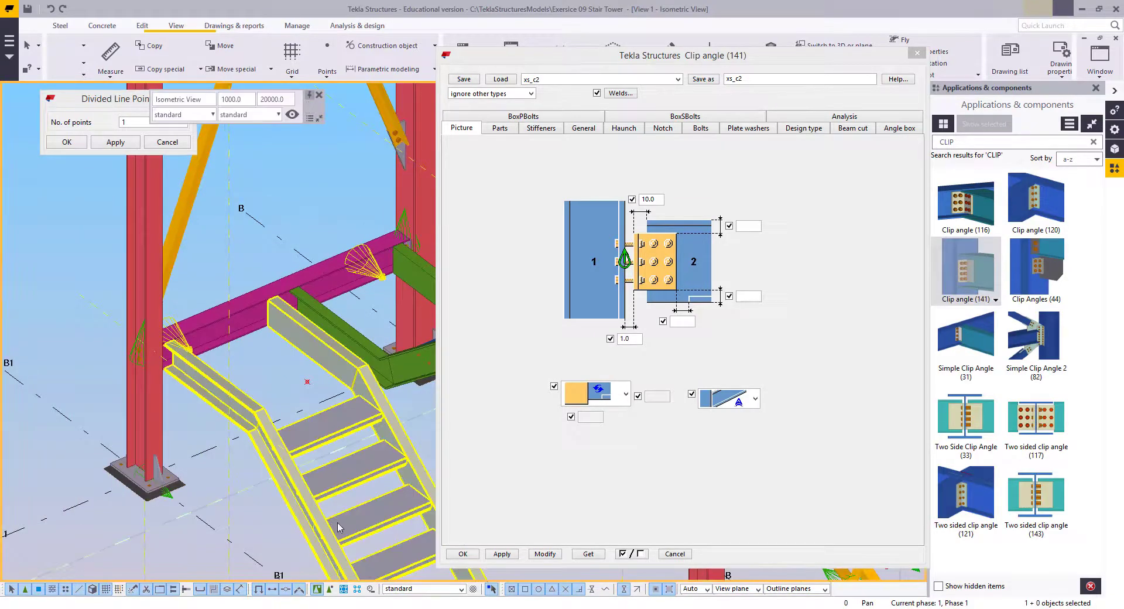
Connect the lowest stair flight's inner stringer to the landing beam with Clip angle (141)
{"action": "left_click", "coordinate": [241, 302]}
{"action": "left_click", "coordinate": [278, 329]}
{"action": "scroll", "coordinate": [276, 374], "scroll_direction": "up", "scroll_amount": 5}
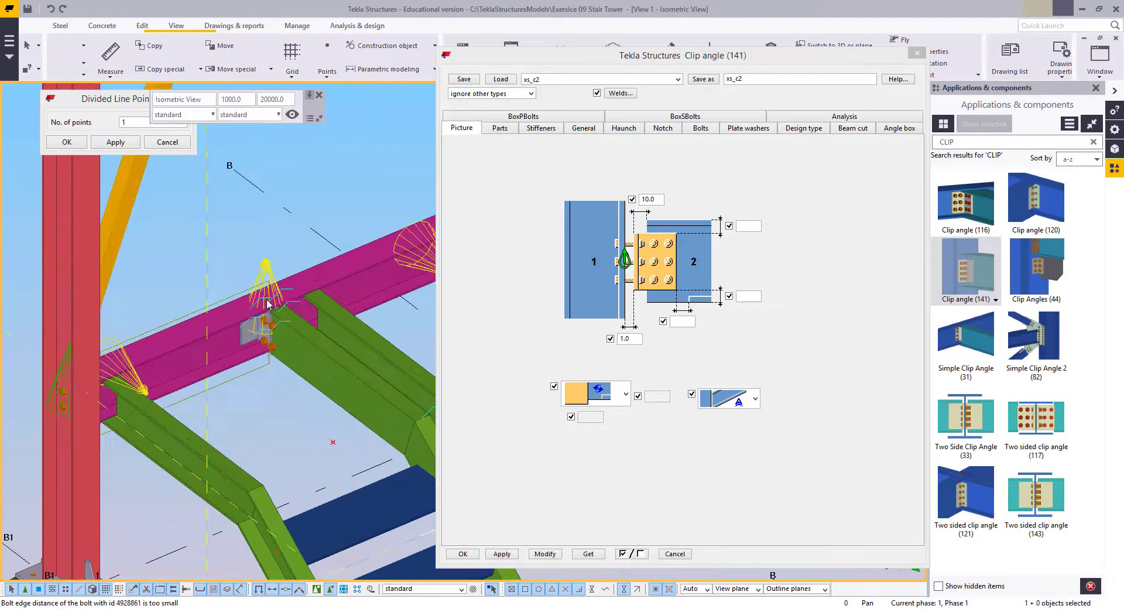
{"action": "scroll", "coordinate": [275, 366], "scroll_direction": "up", "scroll_amount": 2}
{"action": "key", "text": "v"}
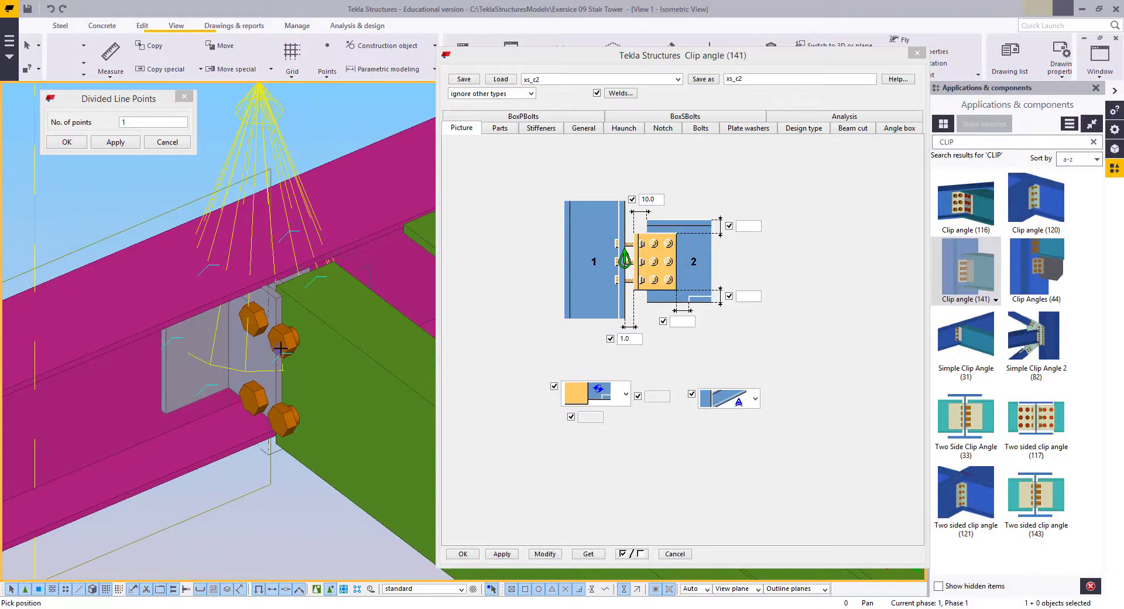
{"action": "left_click", "coordinate": [281, 348]}
{"action": "middle_click_drag", "start_coordinate": [281, 348], "coordinate": [288, 393], "text": "ctrl"}
{"action": "right_click", "coordinate": [202, 169]}
{"action": "left_click", "coordinate": [229, 176]}
{"action": "middle_click_drag", "start_coordinate": [251, 170], "coordinate": [386, 480]}
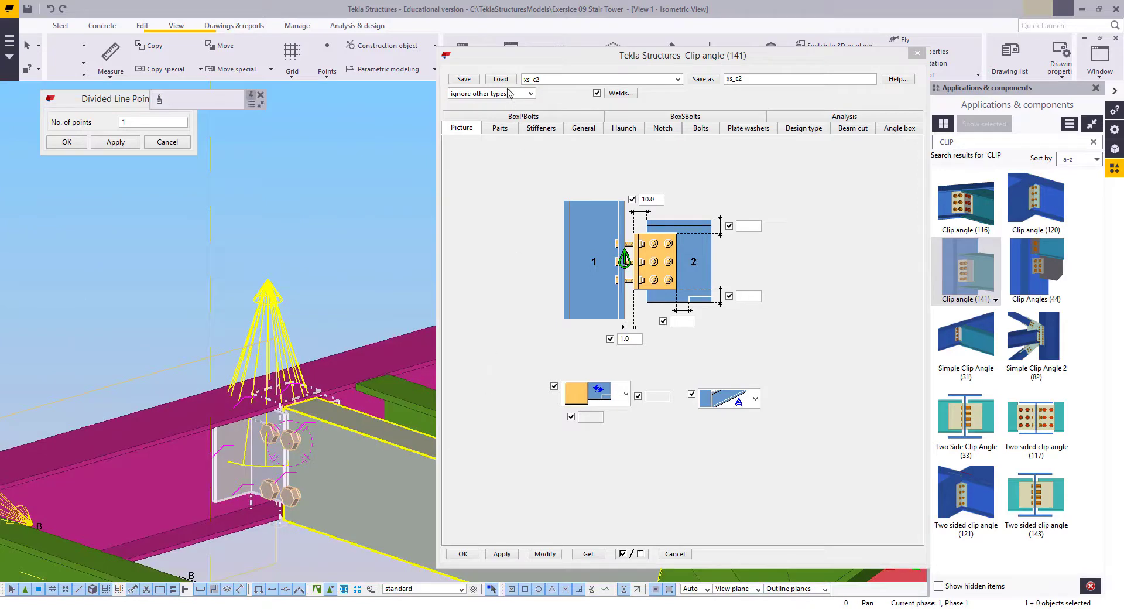
Update the stringer's clip angle connection with the loaded xs_c2 attributes
{"action": "left_click", "coordinate": [545, 554]}
{"action": "scroll", "coordinate": [292, 447], "scroll_direction": "up", "scroll_amount": 5}
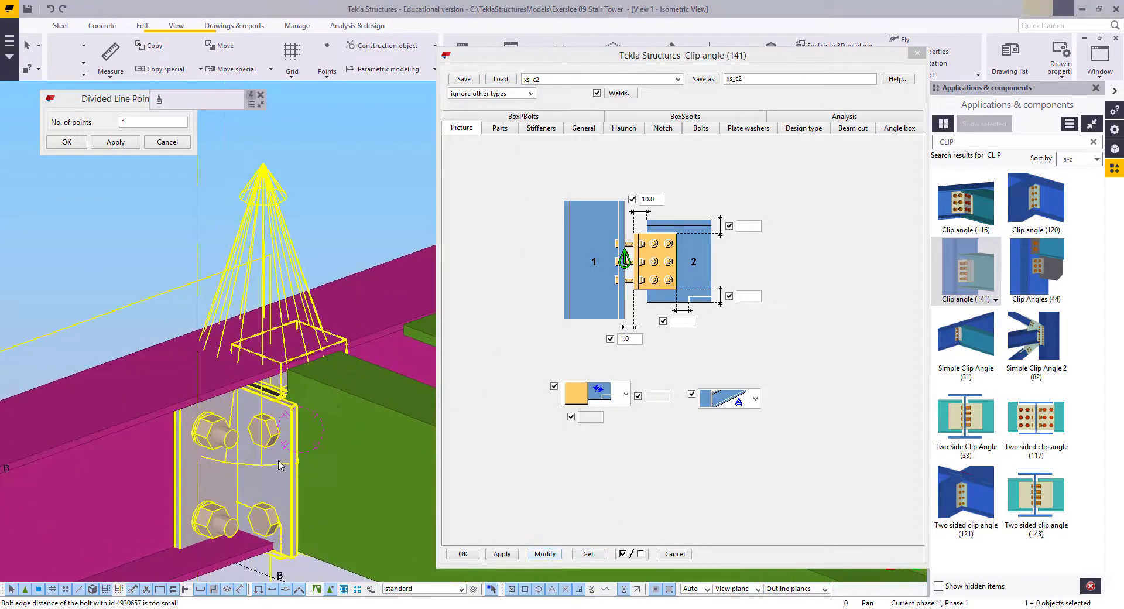
{"action": "middle_click_drag", "start_coordinate": [292, 447], "coordinate": [295, 484], "text": "ctrl"}
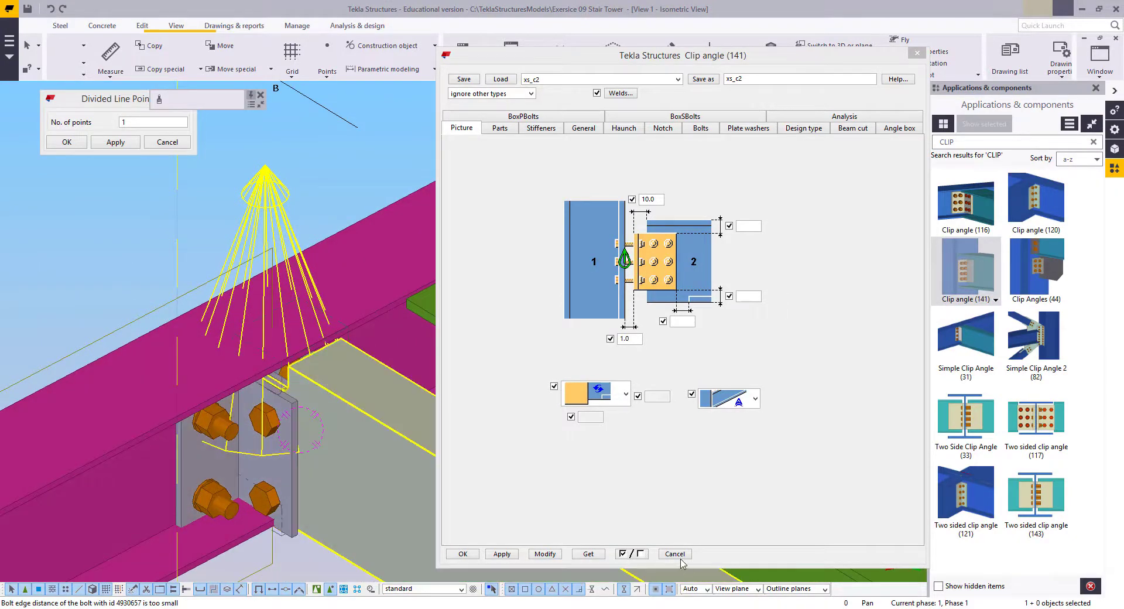
Change the clip angle connection to a single L90*90*8 cleat on one side of the stringer and update it
{"action": "left_click", "coordinate": [500, 128]}
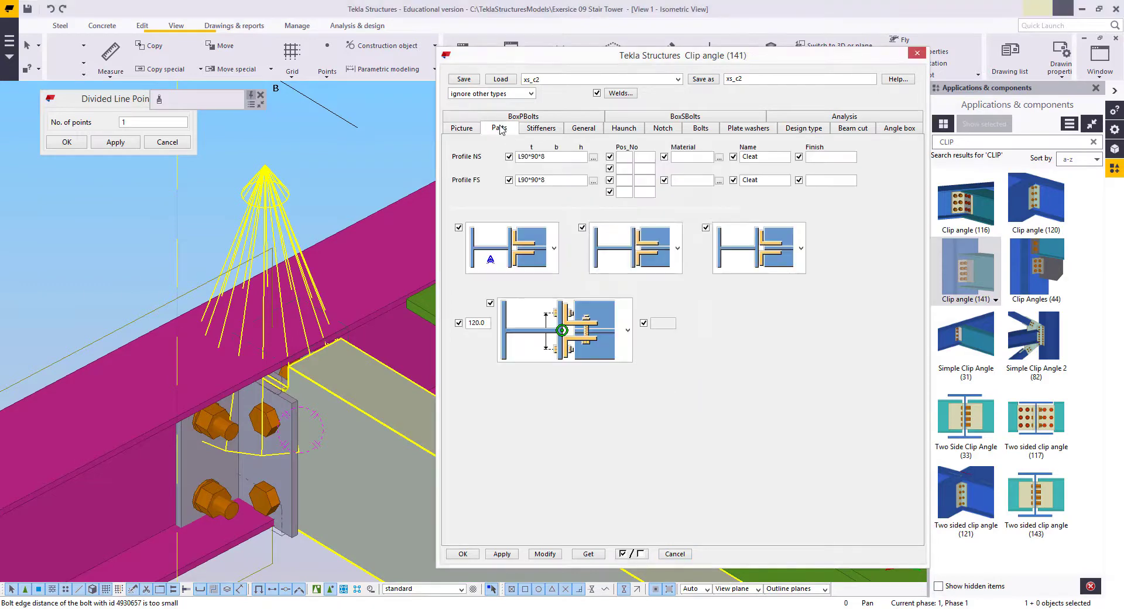
{"action": "left_click", "coordinate": [528, 249]}
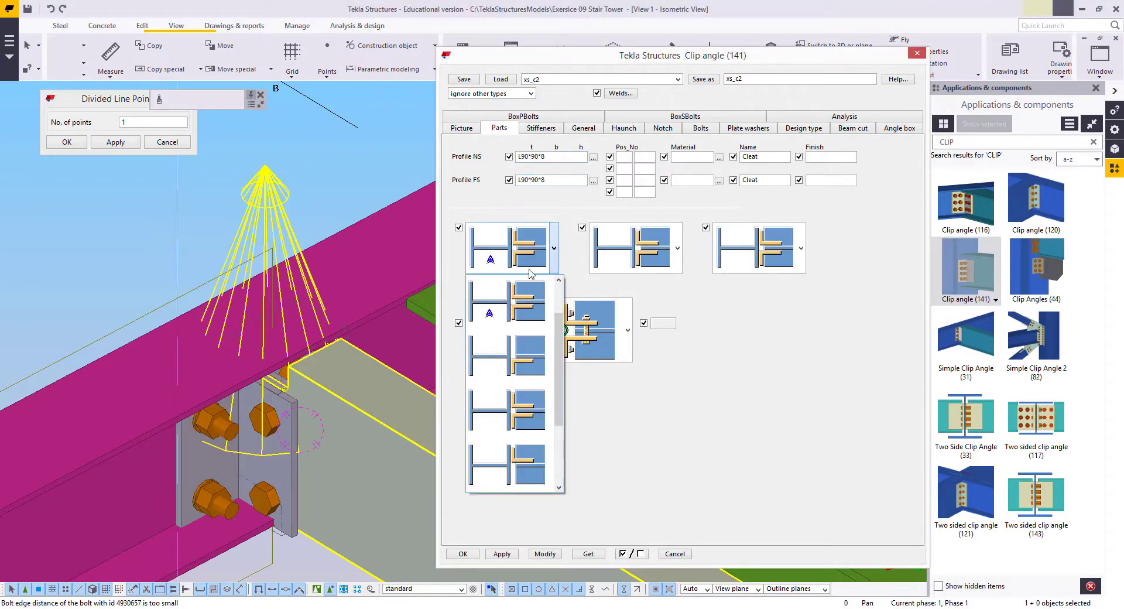
{"action": "left_click", "coordinate": [523, 366]}
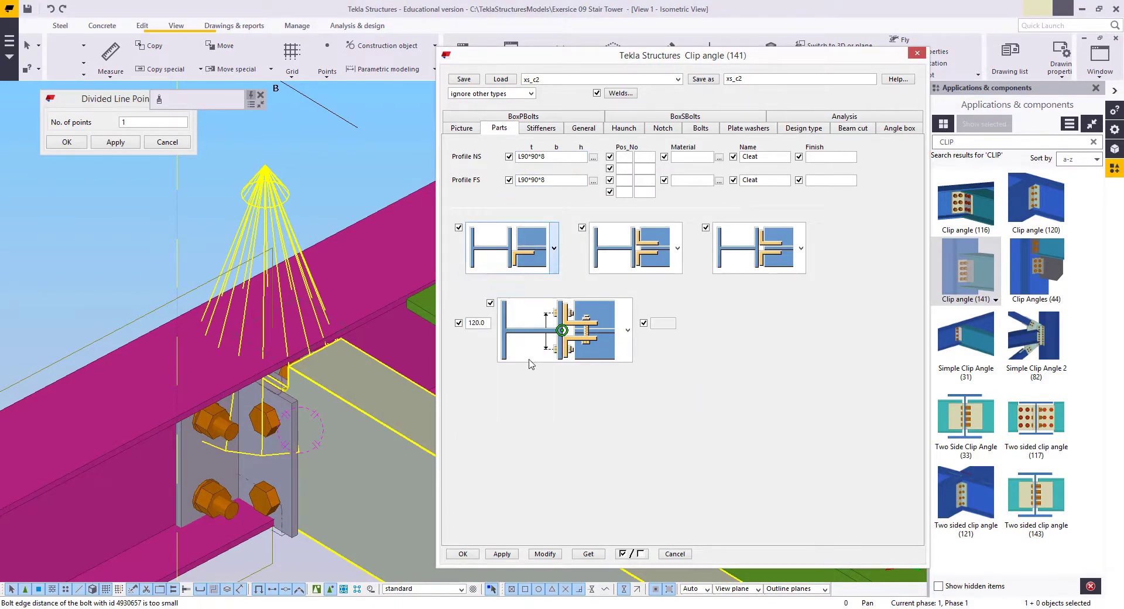
{"action": "left_click", "coordinate": [550, 554]}
{"action": "middle_click_drag", "start_coordinate": [361, 487], "coordinate": [321, 497], "text": "ctrl"}
{"action": "scroll", "coordinate": [321, 439], "scroll_direction": "down", "scroll_amount": 2}
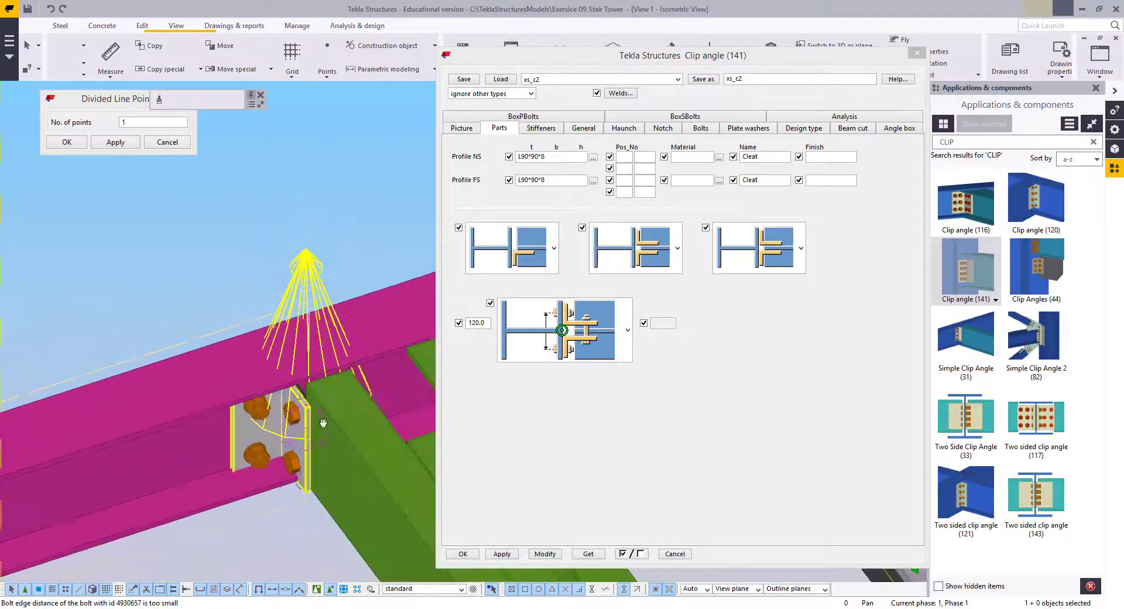
{"action": "middle_click_drag", "start_coordinate": [322, 427], "coordinate": [346, 399], "text": "ctrl"}
{"action": "scroll", "coordinate": [292, 421], "scroll_direction": "up", "scroll_amount": 2}
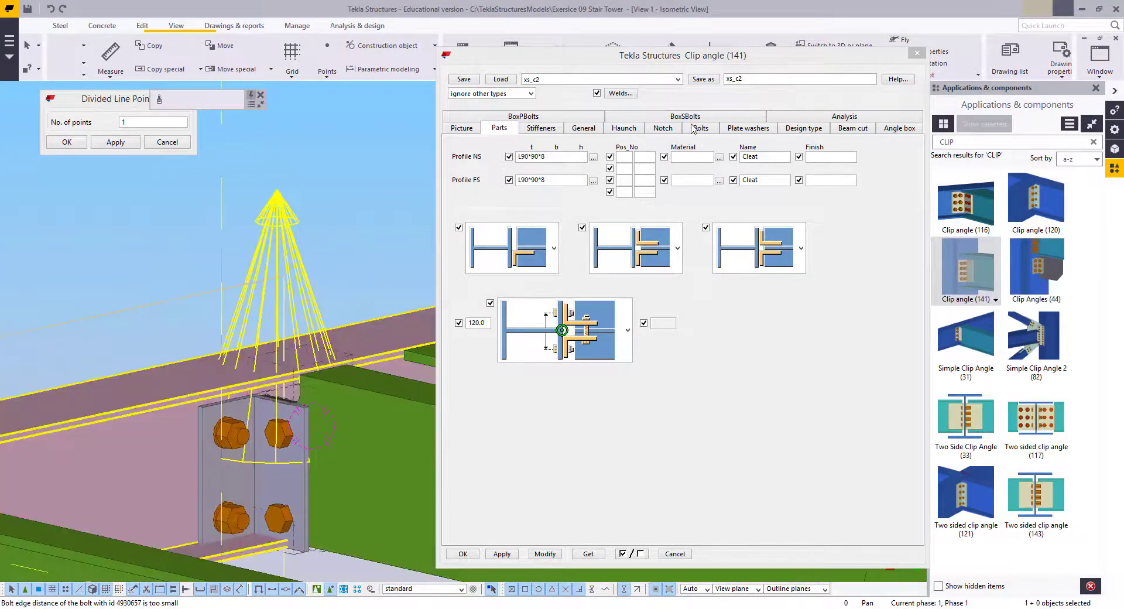
Set both vertical bolt spacings of the stringer's clip angle connection to 70 mm and update it
{"action": "left_click", "coordinate": [697, 128]}
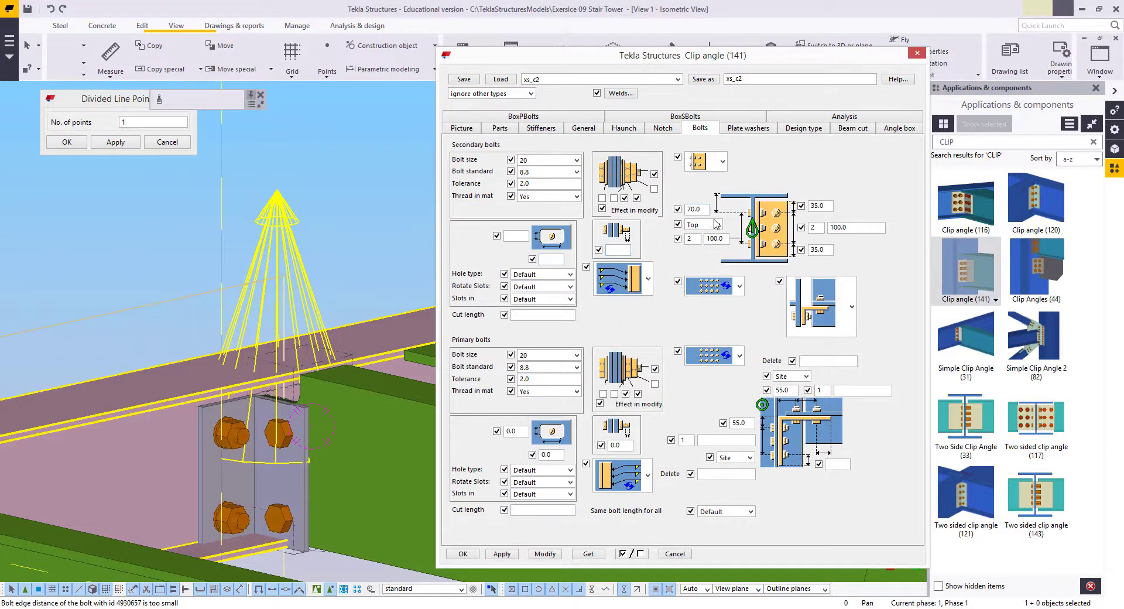
{"action": "double_click", "coordinate": [715, 238]}
{"action": "type", "text": "2"}
{"action": "double_click", "coordinate": [848, 228]}
{"action": "type", "text": "2"}
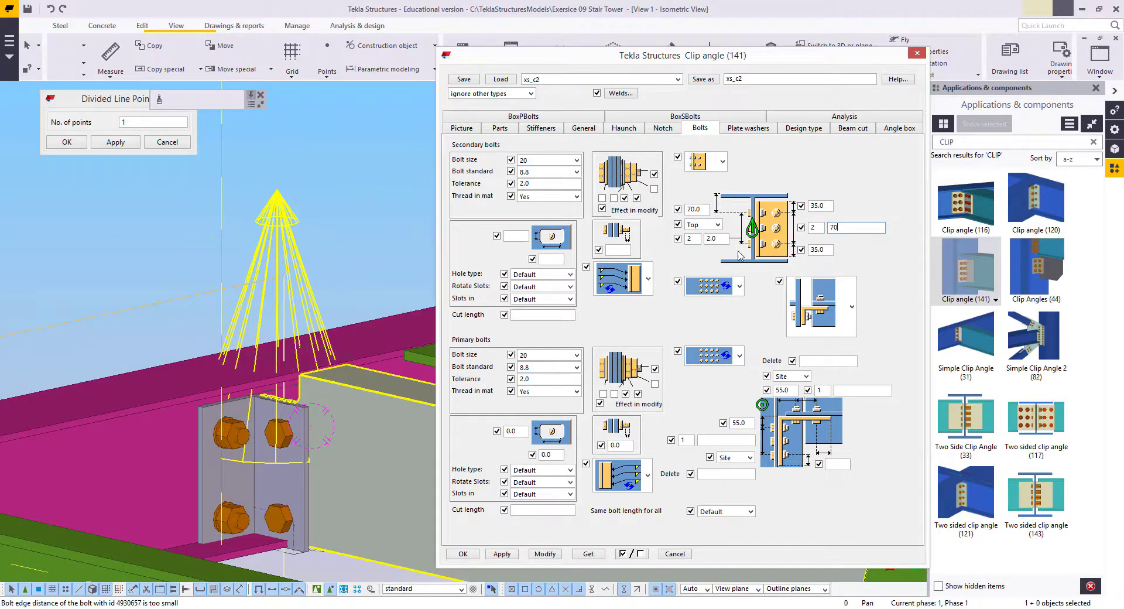
{"action": "double_click", "coordinate": [720, 237]}
{"action": "type", "text": "70"}
{"action": "middle_click_drag", "start_coordinate": [331, 469], "coordinate": [317, 379], "text": "ctrl"}
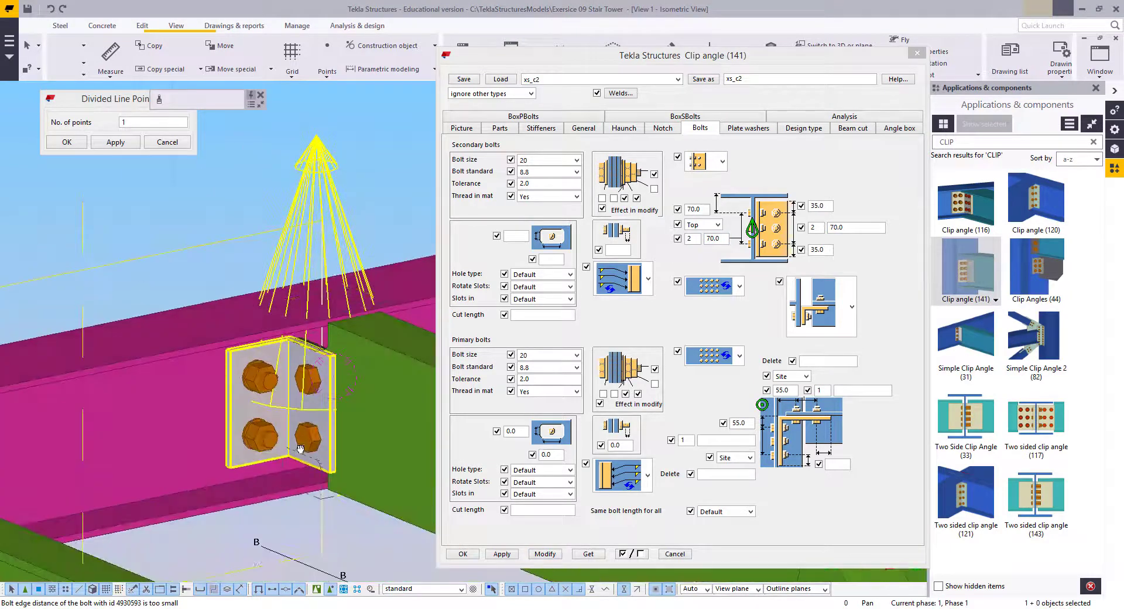
Set the vertical notch rounding value of the stringer's clip angle connection to 25 mm and update it
{"action": "scroll", "coordinate": [316, 377], "scroll_direction": "up", "scroll_amount": 2}
{"action": "left_click", "coordinate": [657, 128]}
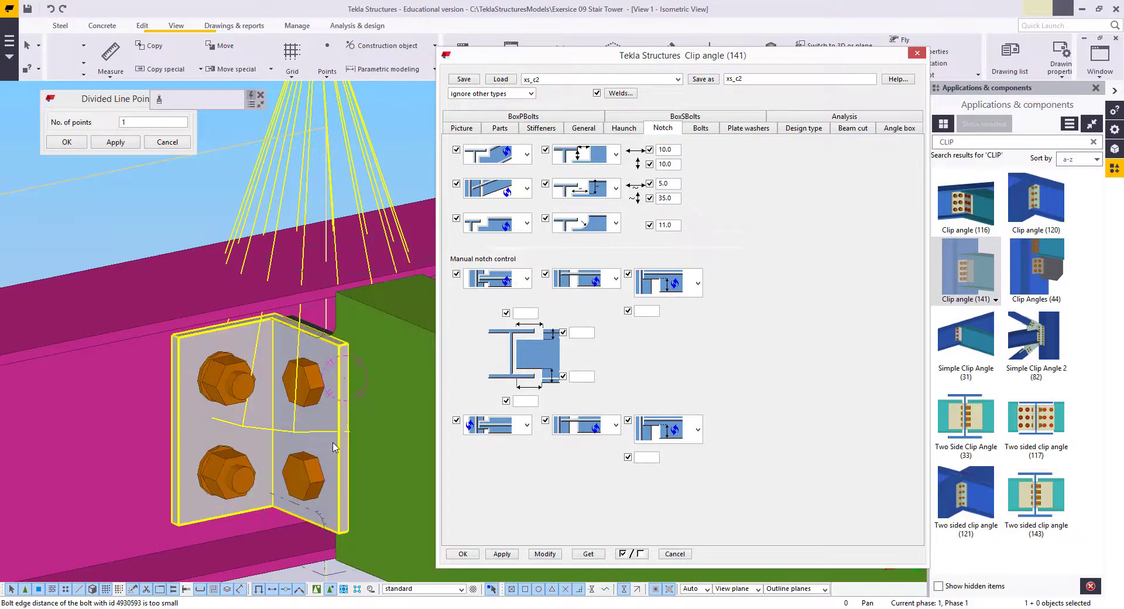
{"action": "middle_click_drag", "start_coordinate": [334, 447], "coordinate": [354, 348], "text": "ctrl"}
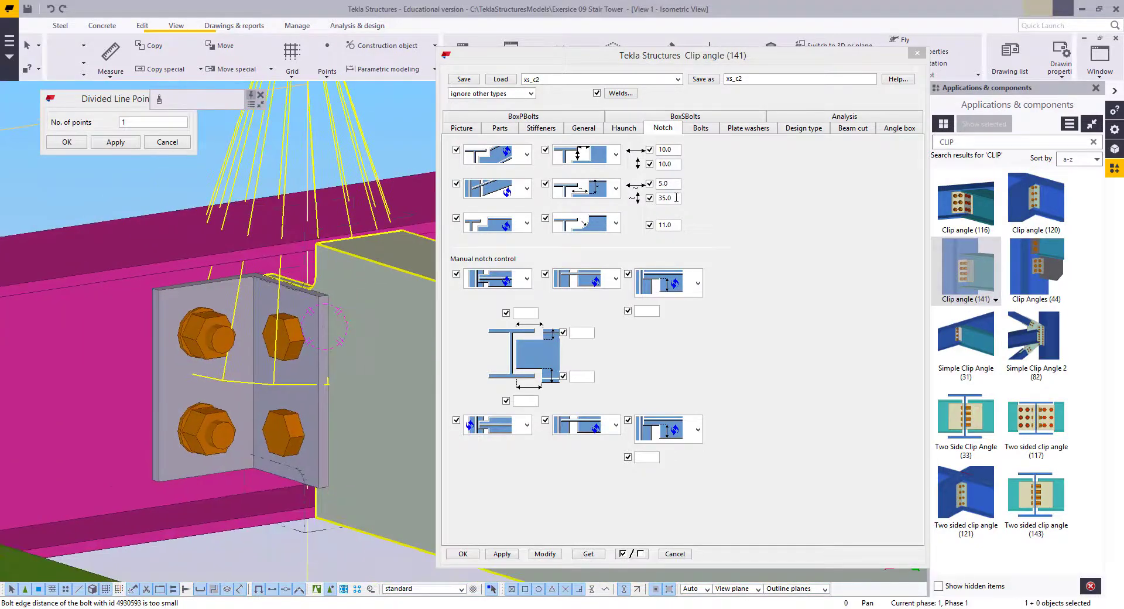
{"action": "left_click_drag", "start_coordinate": [676, 198], "coordinate": [634, 198]}
{"action": "type", "text": "25"}
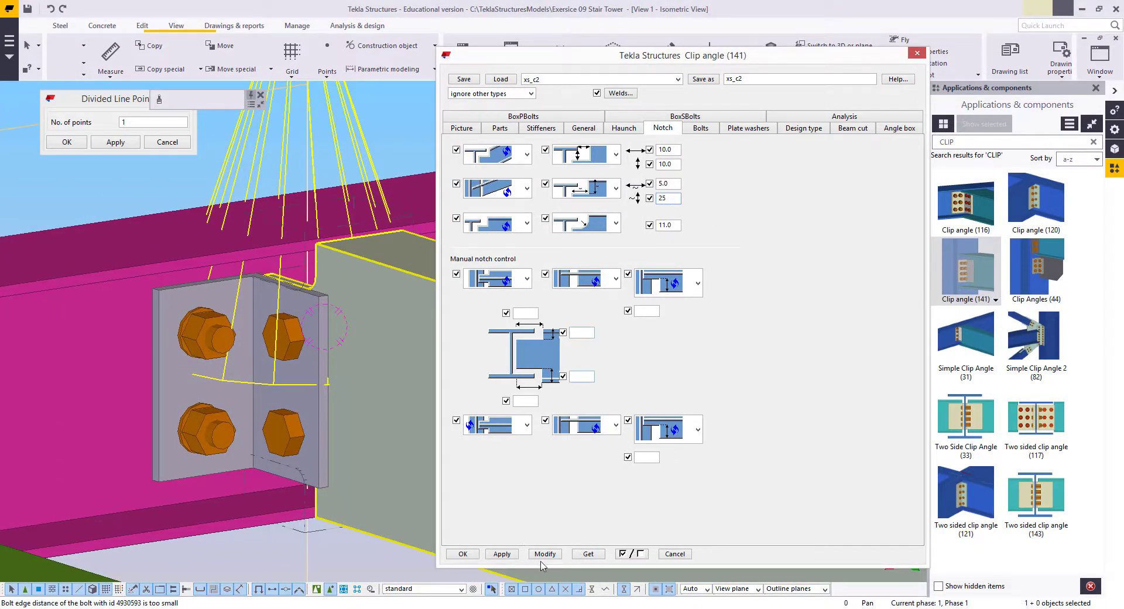
{"action": "left_click", "coordinate": [536, 553]}
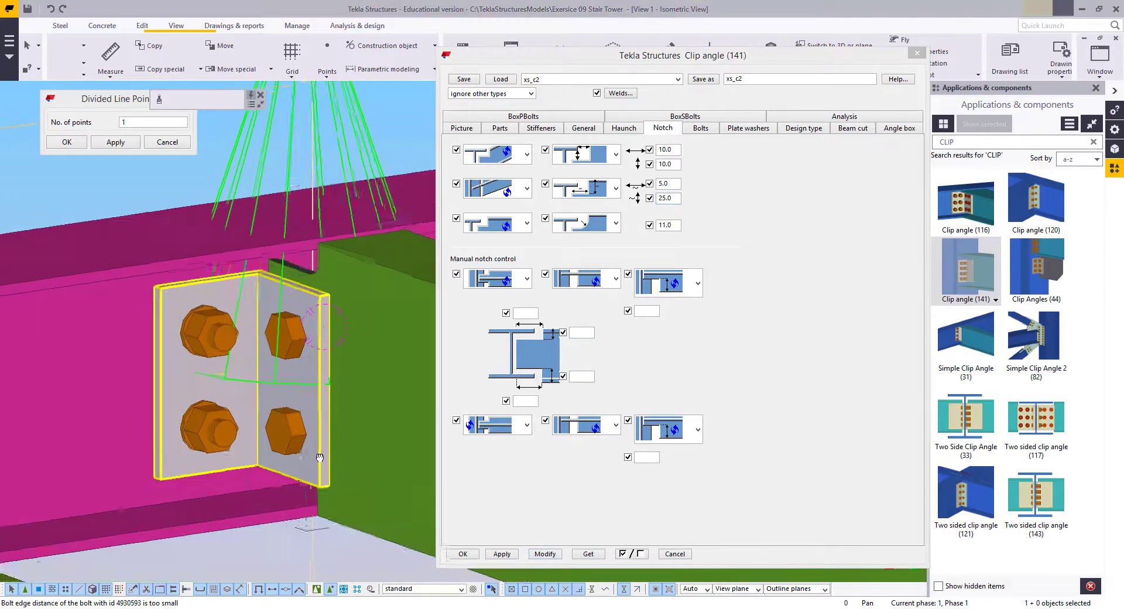
{"action": "middle_click_drag", "start_coordinate": [319, 458], "coordinate": [316, 460], "text": "ctrl"}
Examine the notch and bolts of the stringer's clip angle connection from several angles alongside its bolt settings
{"action": "left_click", "coordinate": [701, 128]}
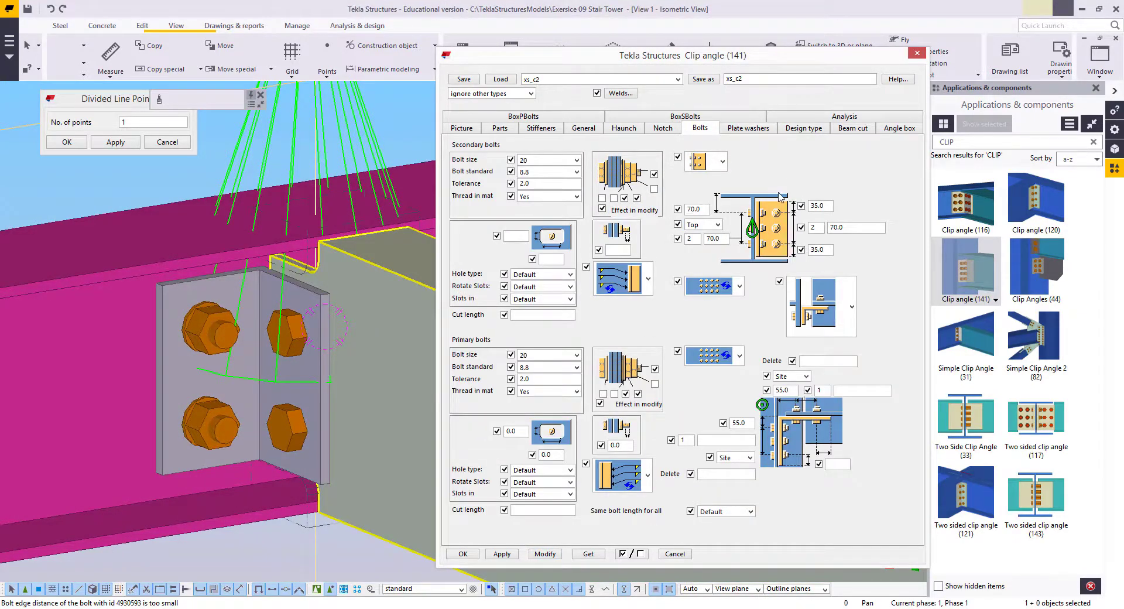
{"action": "middle_click_drag", "start_coordinate": [344, 373], "coordinate": [195, 350]}
{"action": "scroll", "coordinate": [240, 359], "scroll_direction": "down", "scroll_amount": 2}
{"action": "scroll", "coordinate": [193, 352], "scroll_direction": "up", "scroll_amount": 2}
{"action": "left_click", "coordinate": [295, 391]}
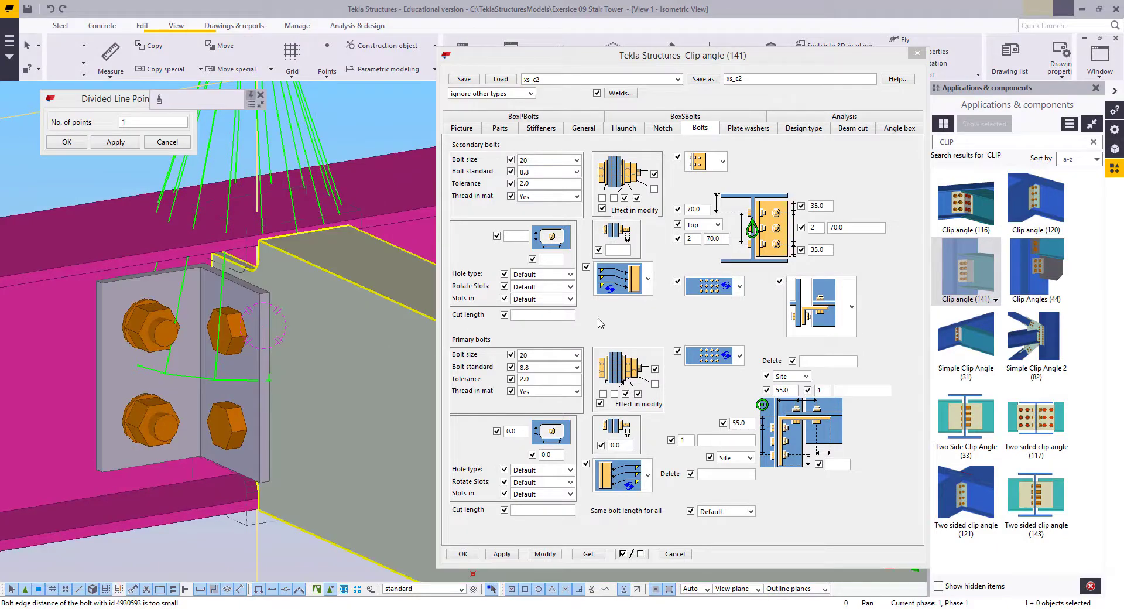
{"action": "middle_click_drag", "start_coordinate": [281, 368], "coordinate": [342, 368]}
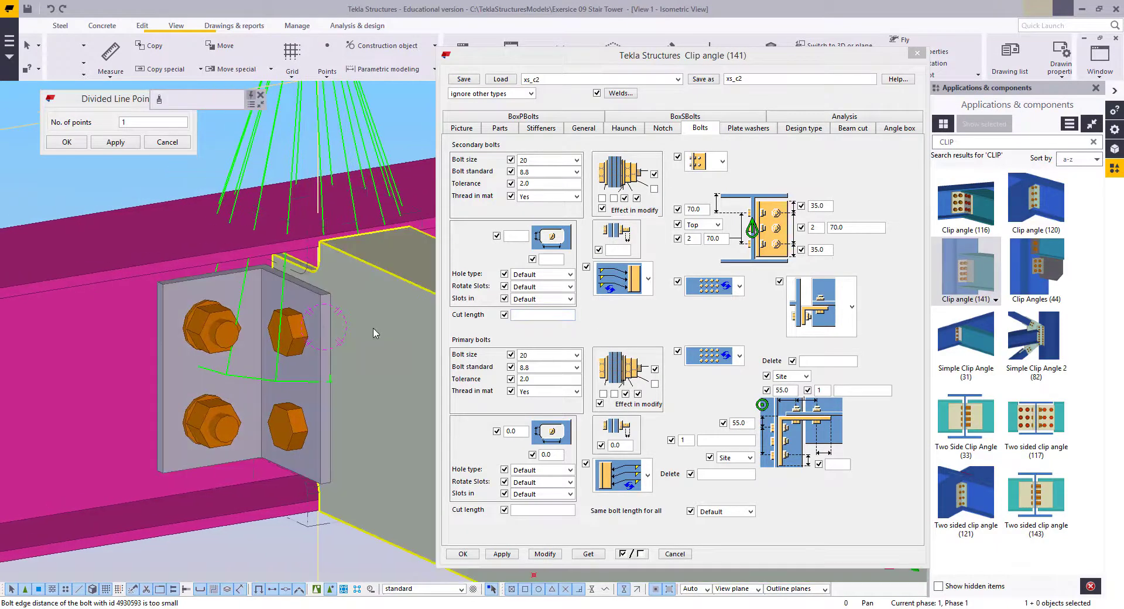
{"action": "middle_click_drag", "start_coordinate": [357, 329], "coordinate": [314, 378], "text": "ctrl"}
{"action": "scroll", "coordinate": [314, 378], "scroll_direction": "down", "scroll_amount": 10}
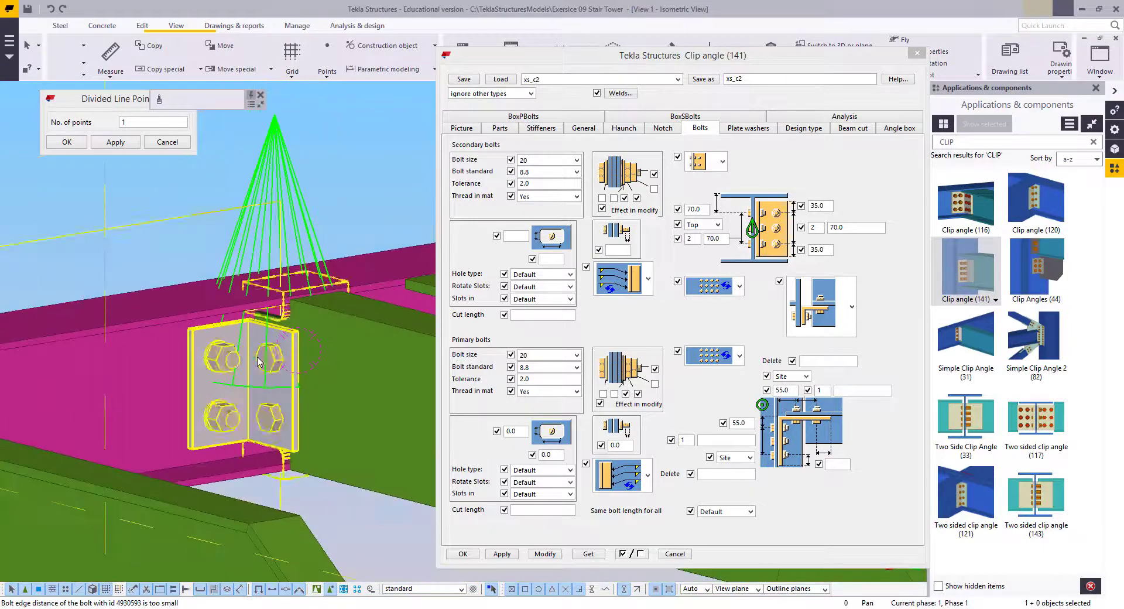
Look up the profile of a vertical bracing member in its beam properties, and return to the clip angle's part settings
{"action": "scroll", "coordinate": [153, 311], "scroll_direction": "down", "scroll_amount": 5}
{"action": "left_click", "coordinate": [154, 310]}
{"action": "scroll", "coordinate": [154, 310], "scroll_direction": "down", "scroll_amount": 2}
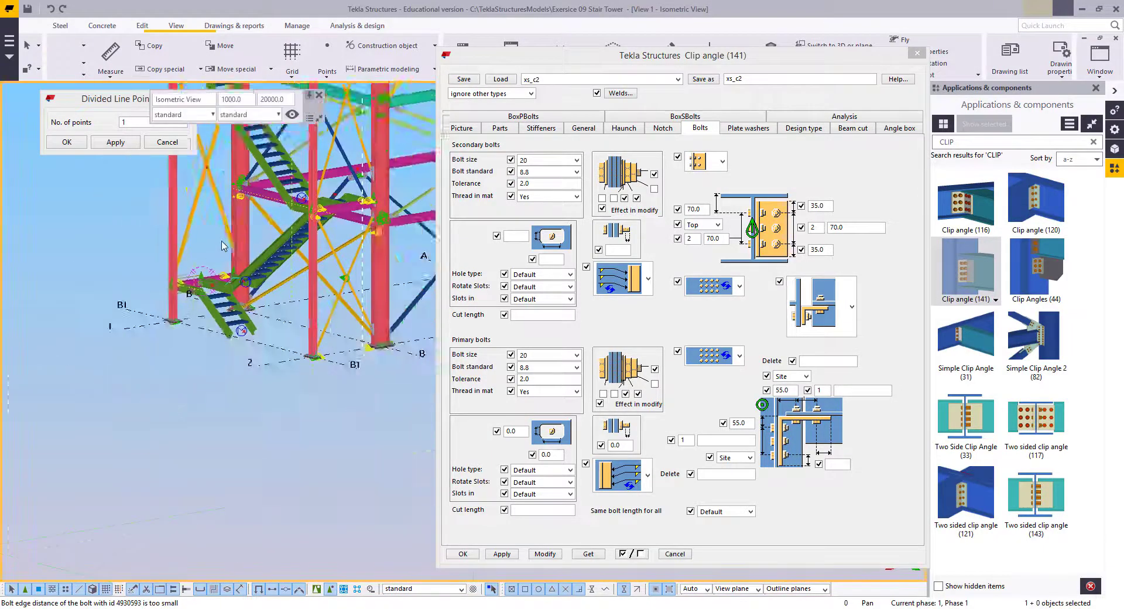
{"action": "scroll", "coordinate": [281, 246], "scroll_direction": "up", "scroll_amount": 3}
{"action": "middle_click_drag", "start_coordinate": [270, 322], "coordinate": [268, 380]}
{"action": "double_click", "coordinate": [358, 333]}
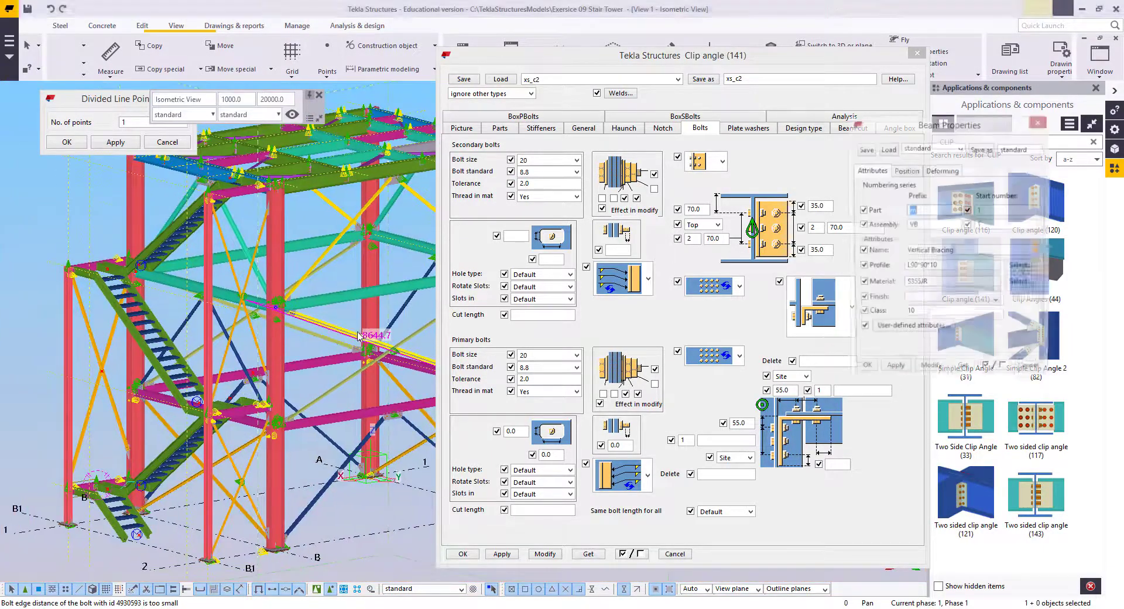
{"action": "middle_click_drag", "start_coordinate": [345, 375], "coordinate": [280, 373]}
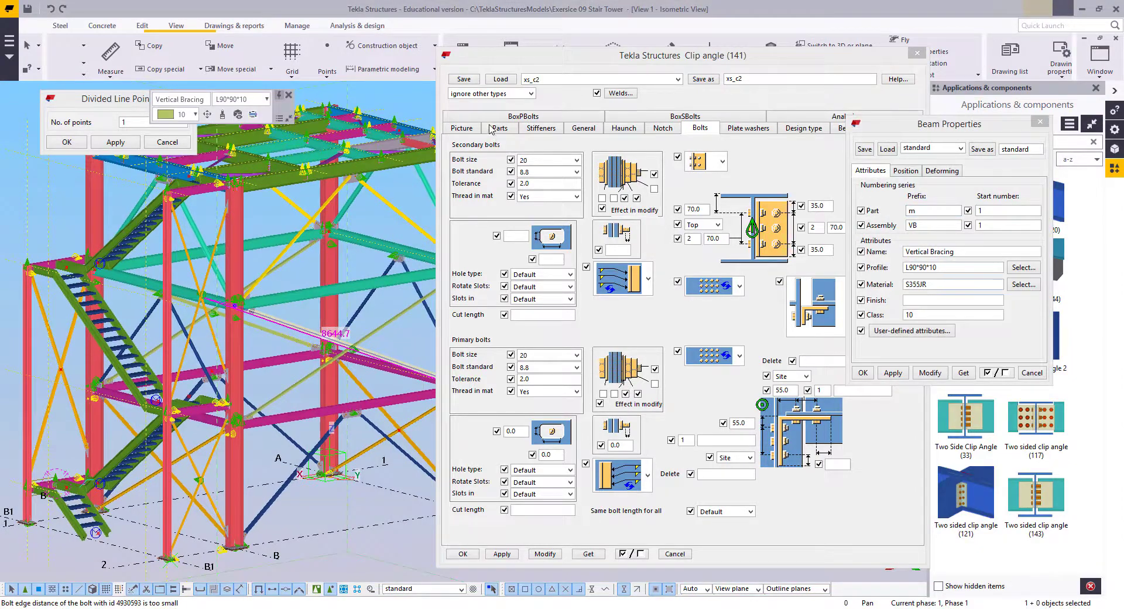
{"action": "left_click", "coordinate": [539, 128]}
{"action": "left_click", "coordinate": [499, 128]}
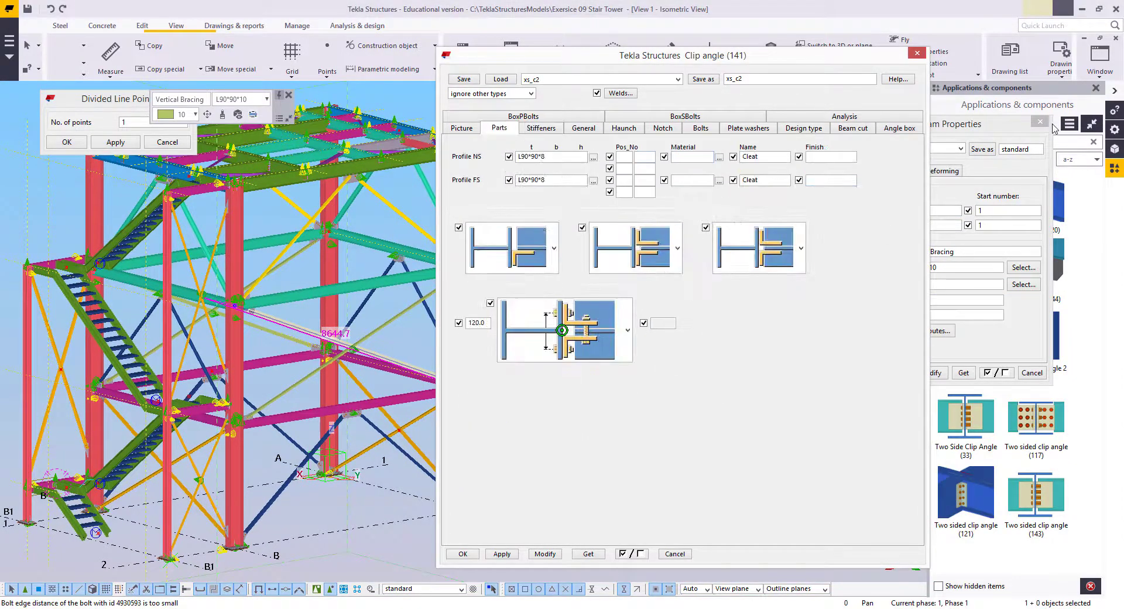
{"action": "left_click", "coordinate": [1041, 122]}
Set both cleat profiles of the stringer's clip angle connection to L90*90*10 and update it
{"action": "left_click", "coordinate": [554, 158]}
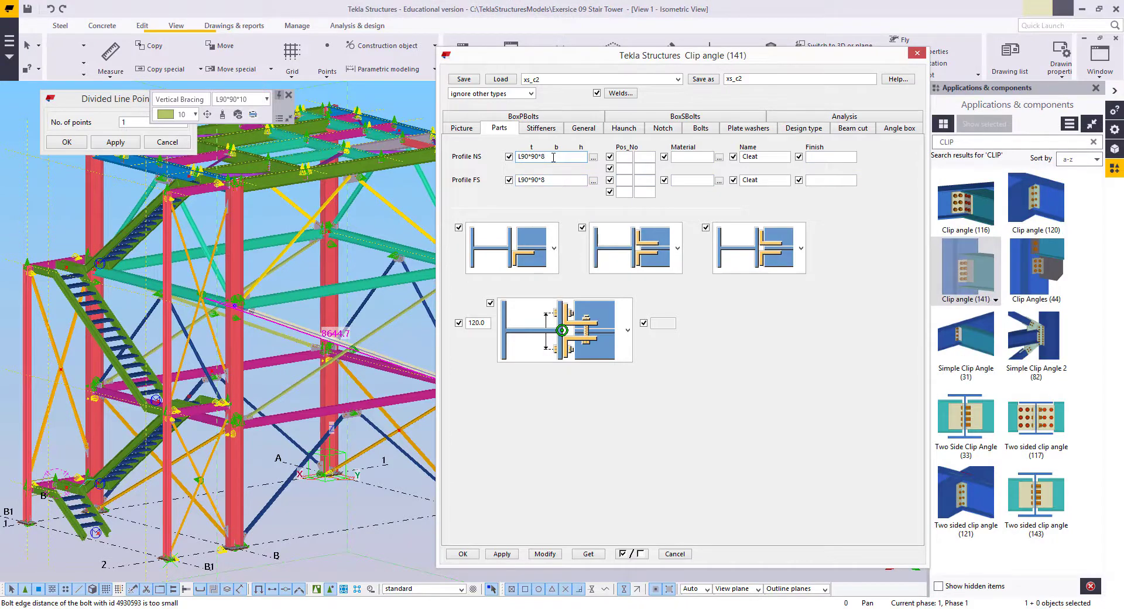
{"action": "left_click", "coordinate": [571, 182]}
{"action": "scroll", "coordinate": [162, 500], "scroll_direction": "up", "scroll_amount": 6}
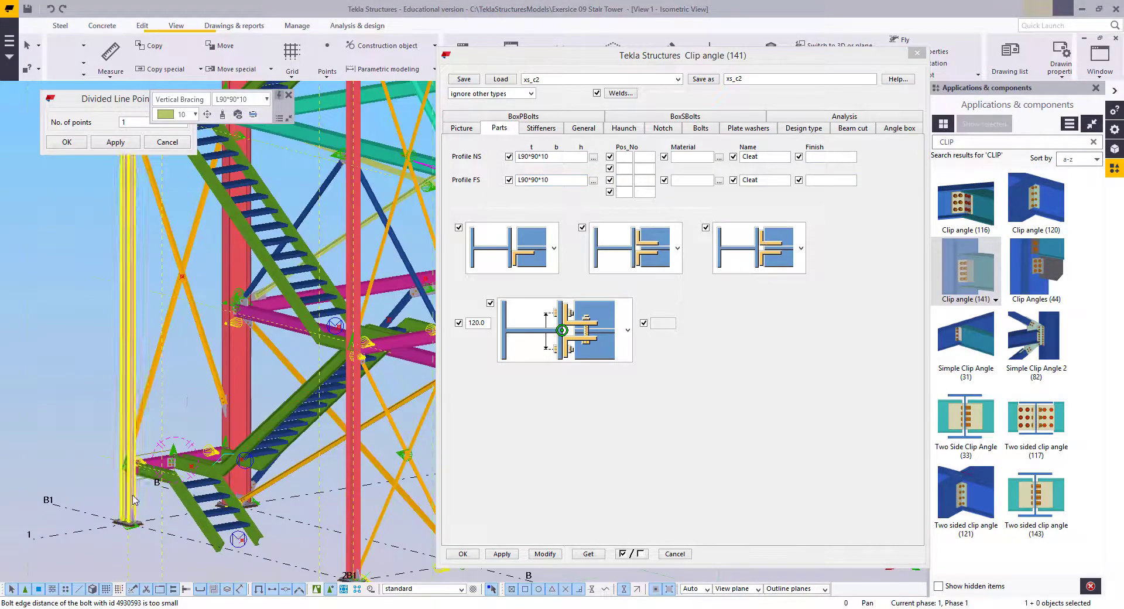
{"action": "scroll", "coordinate": [162, 499], "scroll_direction": "up", "scroll_amount": 5}
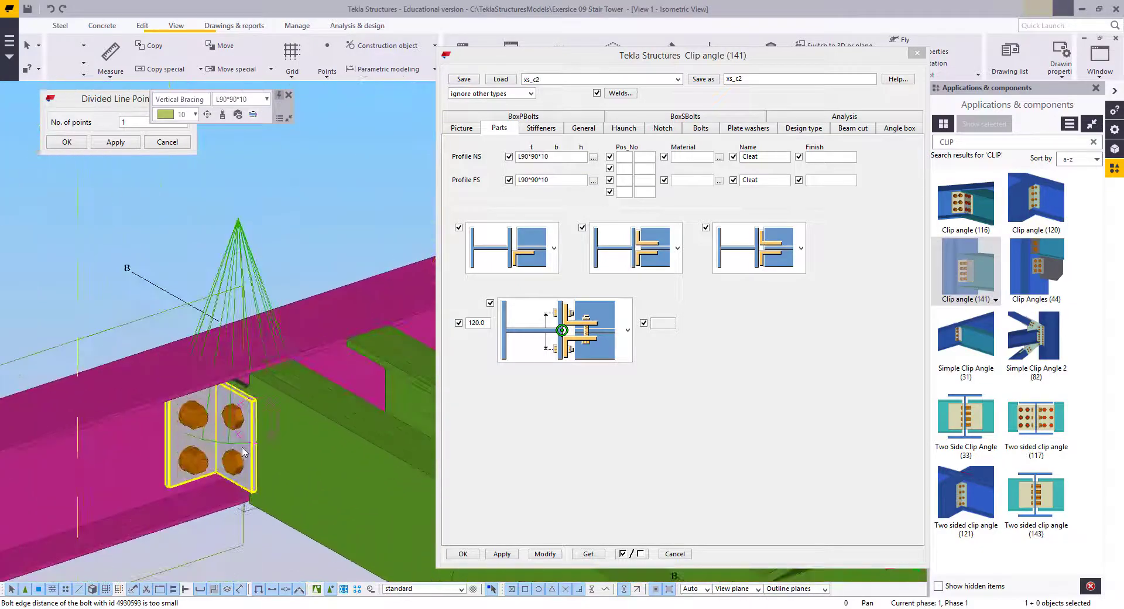
{"action": "middle_click_drag", "start_coordinate": [251, 426], "coordinate": [245, 444], "text": "ctrl"}
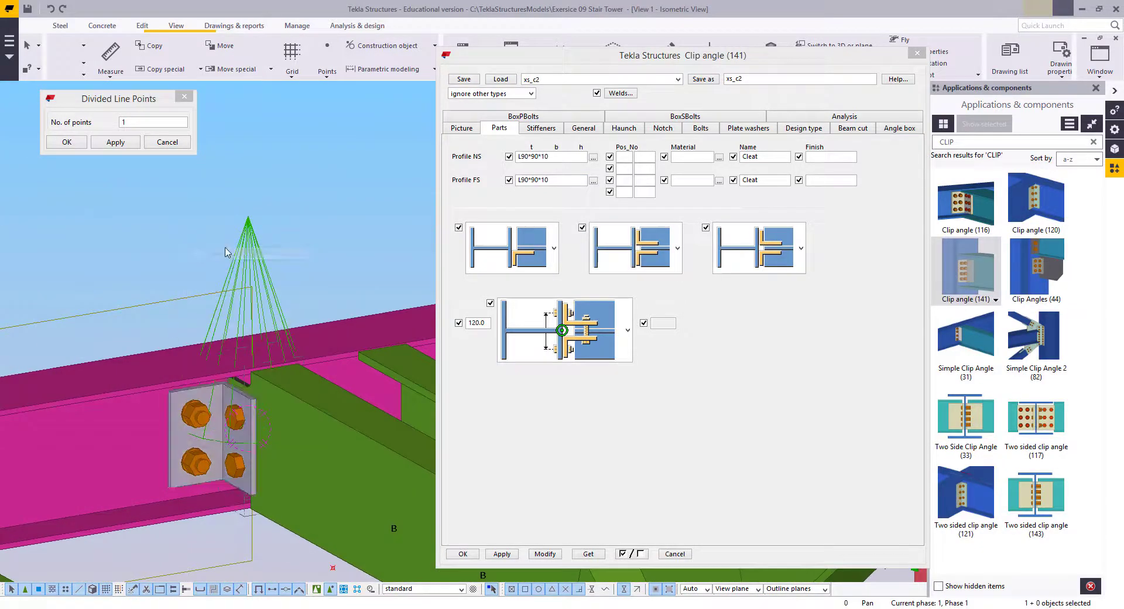
{"action": "left_click", "coordinate": [248, 233]}
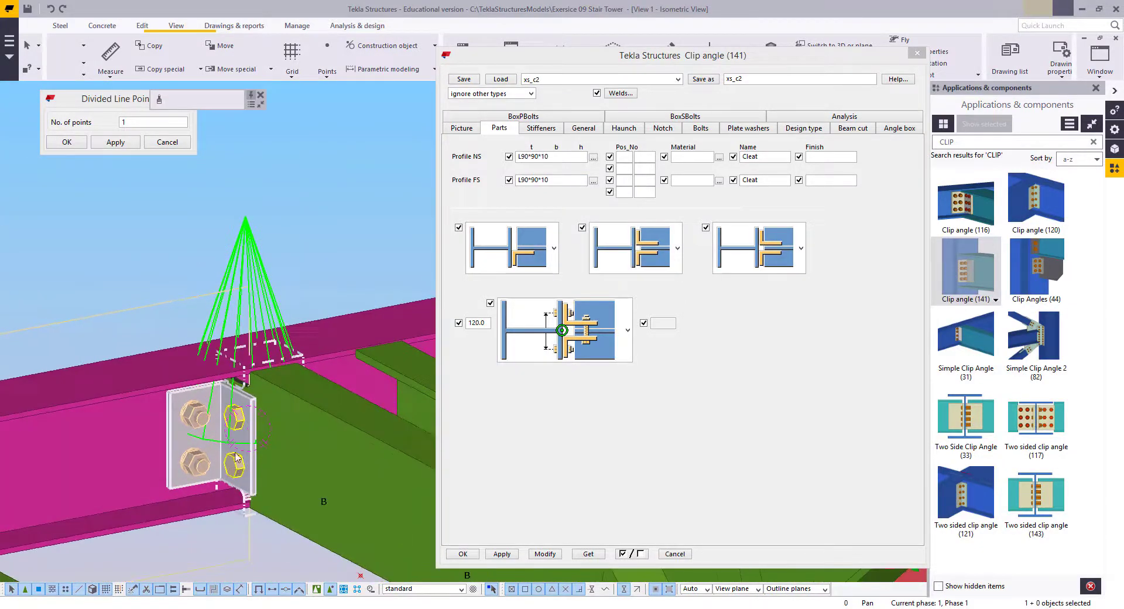
{"action": "scroll", "coordinate": [246, 446], "scroll_direction": "down", "scroll_amount": 5}
{"action": "scroll", "coordinate": [173, 311], "scroll_direction": "down", "scroll_amount": 5}
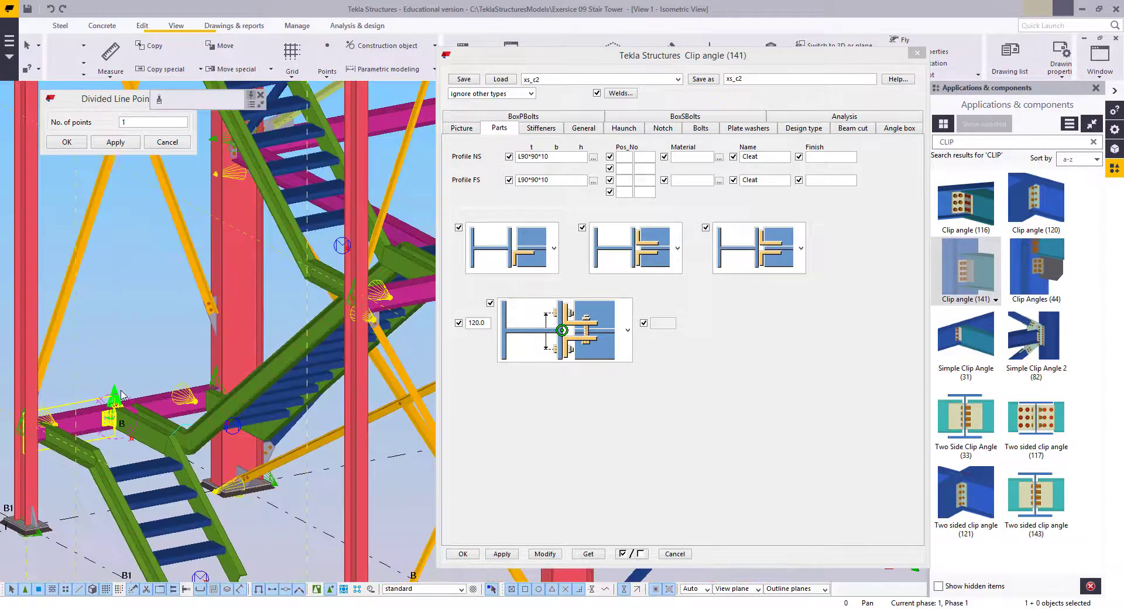
{"action": "scroll", "coordinate": [146, 387], "scroll_direction": "up", "scroll_amount": 5}
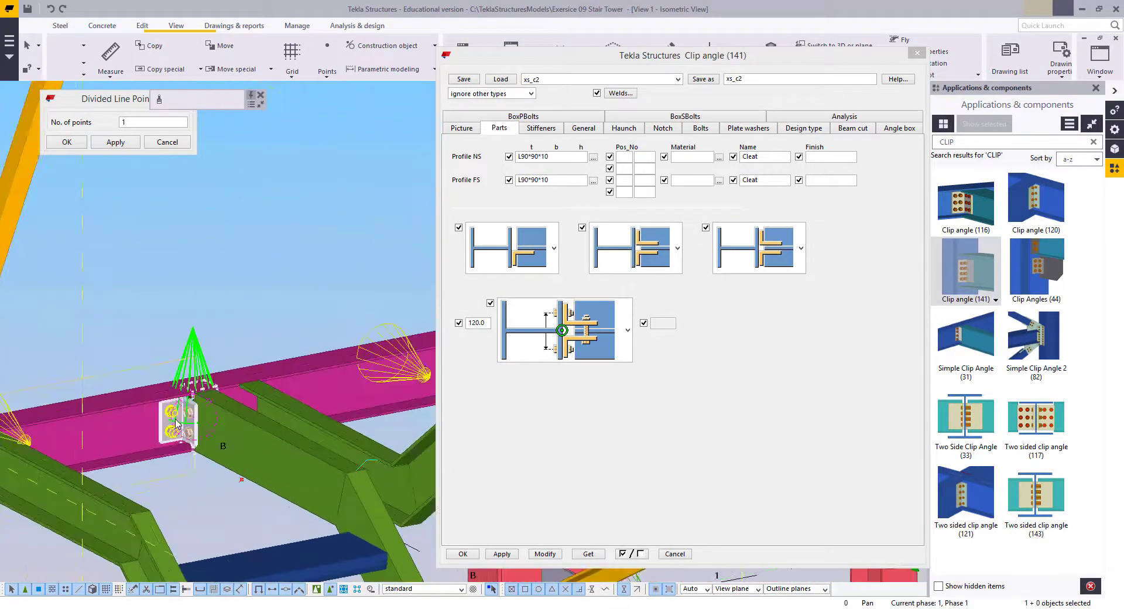
{"action": "middle_click_drag", "start_coordinate": [214, 518], "coordinate": [234, 550]}
{"action": "scroll", "coordinate": [235, 550], "scroll_direction": "down", "scroll_amount": 4}
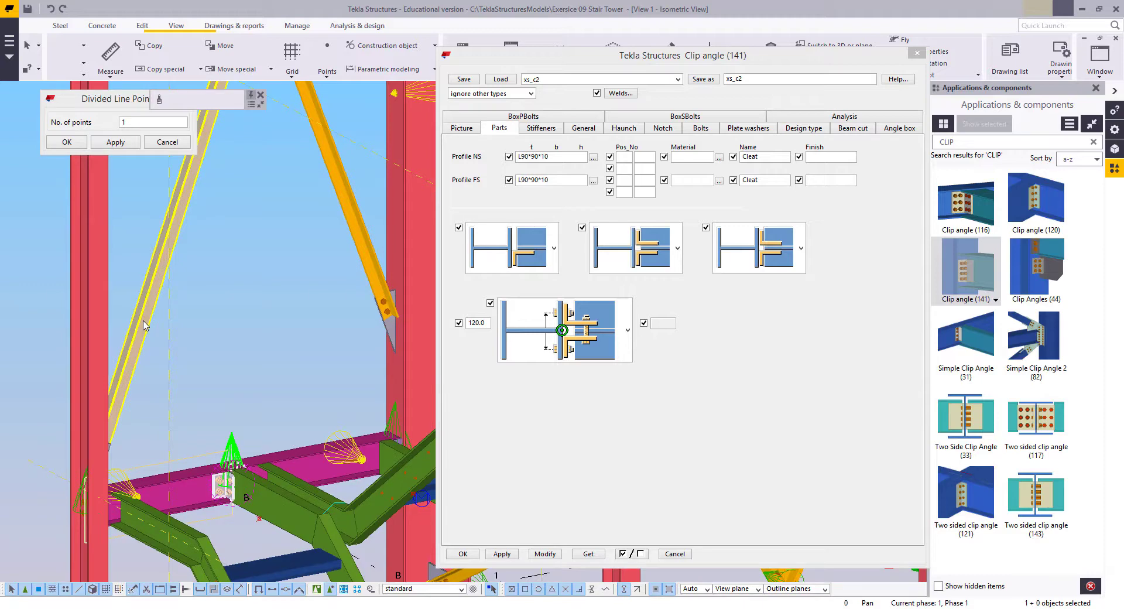
{"action": "middle_click_drag", "start_coordinate": [232, 480], "coordinate": [264, 410]}
{"action": "scroll", "coordinate": [264, 410], "scroll_direction": "up", "scroll_amount": 4}
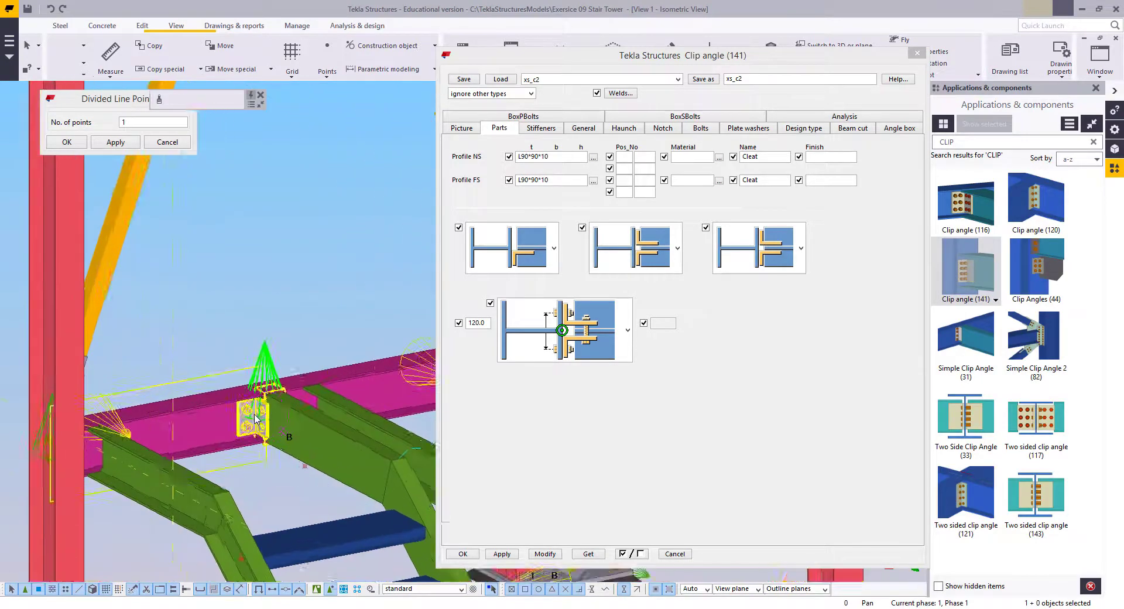
{"action": "scroll", "coordinate": [264, 410], "scroll_direction": "down", "scroll_amount": 1}
{"action": "scroll", "coordinate": [256, 417], "scroll_direction": "up", "scroll_amount": 6}
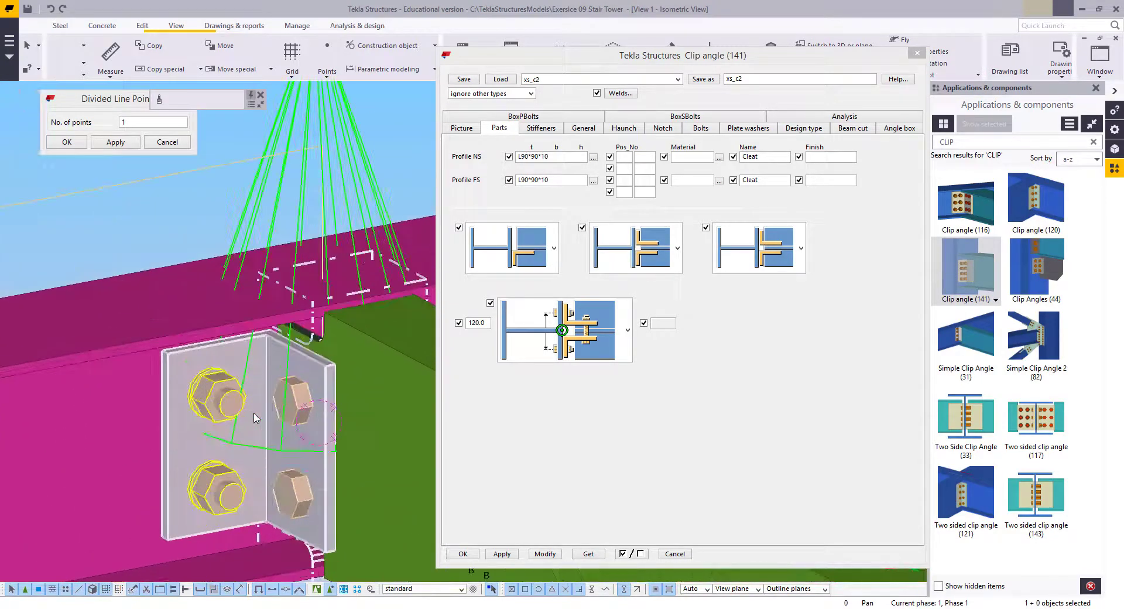
{"action": "left_click", "coordinate": [545, 553]}
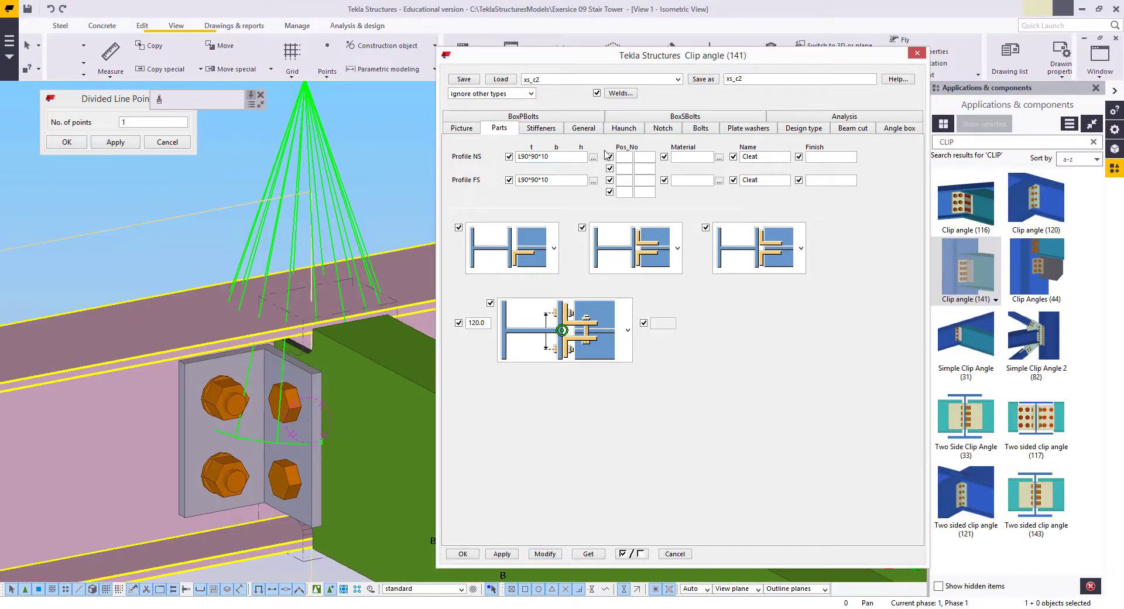
Change the cleat attachment to bolted on the landing beam and welded on the stringer, update the connection and inspect it
{"action": "left_click", "coordinate": [697, 127]}
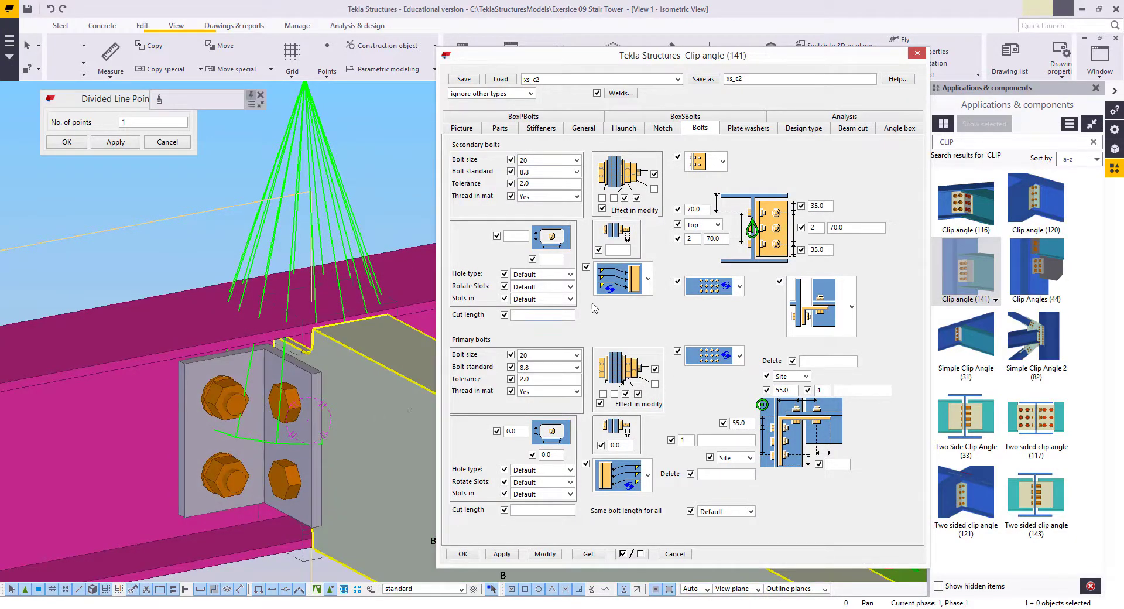
{"action": "left_click", "coordinate": [792, 318]}
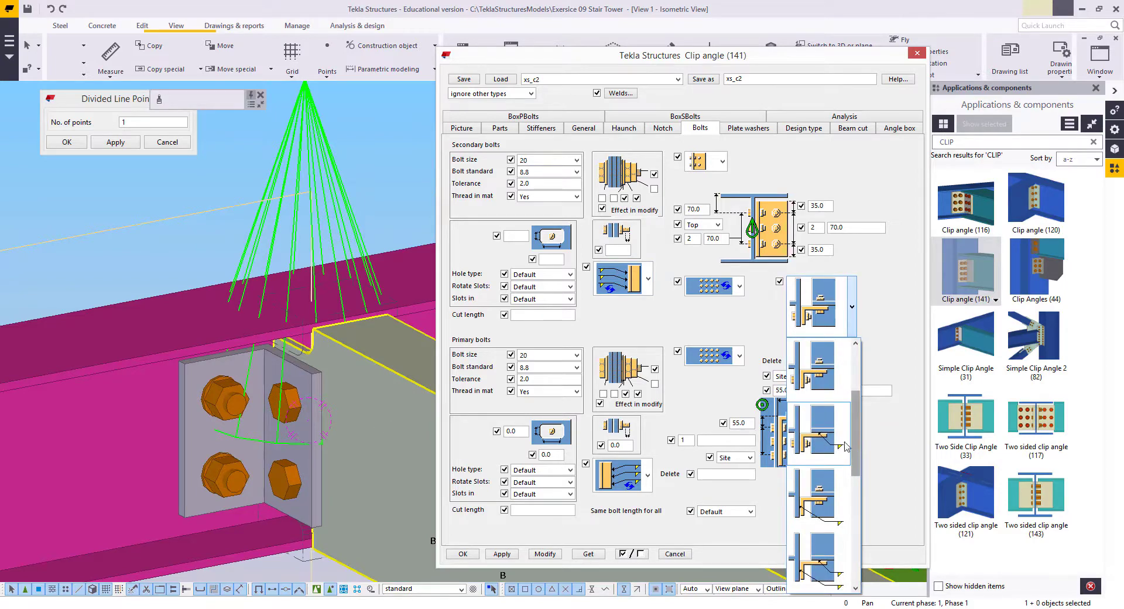
{"action": "left_click", "coordinate": [825, 447]}
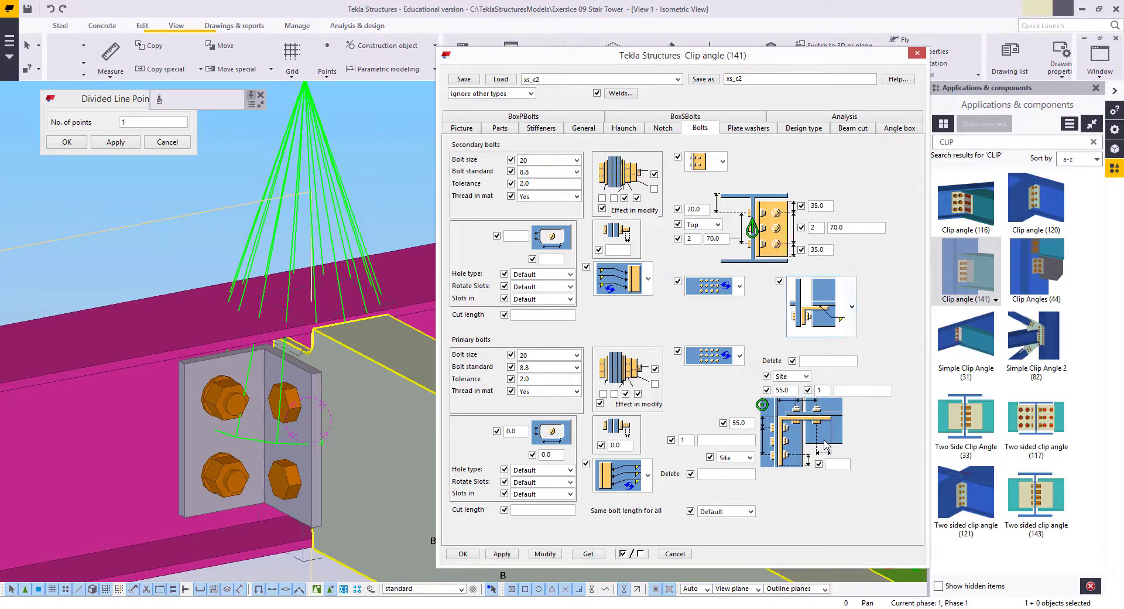
{"action": "left_click", "coordinate": [553, 556]}
{"action": "middle_click_drag", "start_coordinate": [343, 500], "coordinate": [346, 521], "text": "ctrl"}
{"action": "scroll", "coordinate": [244, 486], "scroll_direction": "up", "scroll_amount": 2}
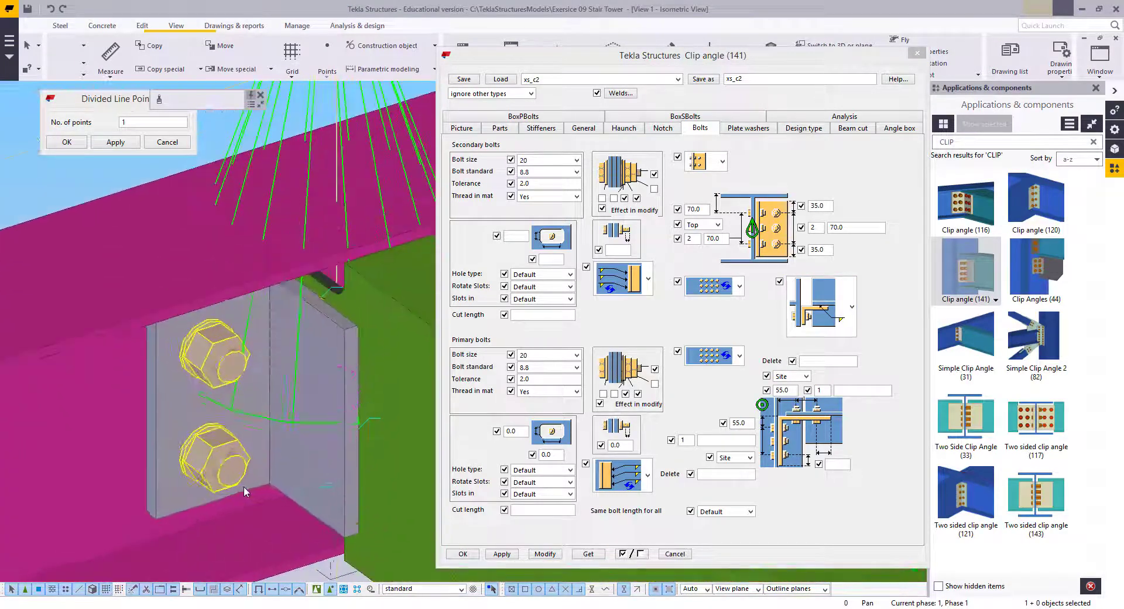
{"action": "mouse_move", "coordinate": [277, 452]}
{"action": "middle_mouse_down", "text": "ctrl"}
{"action": "mouse_move", "coordinate": [283, 436]}
{"action": "mouse_move", "coordinate": [280, 469]}
{"action": "mouse_move", "coordinate": [270, 438]}
{"action": "middle_mouse_up", "text": "ctrl"}
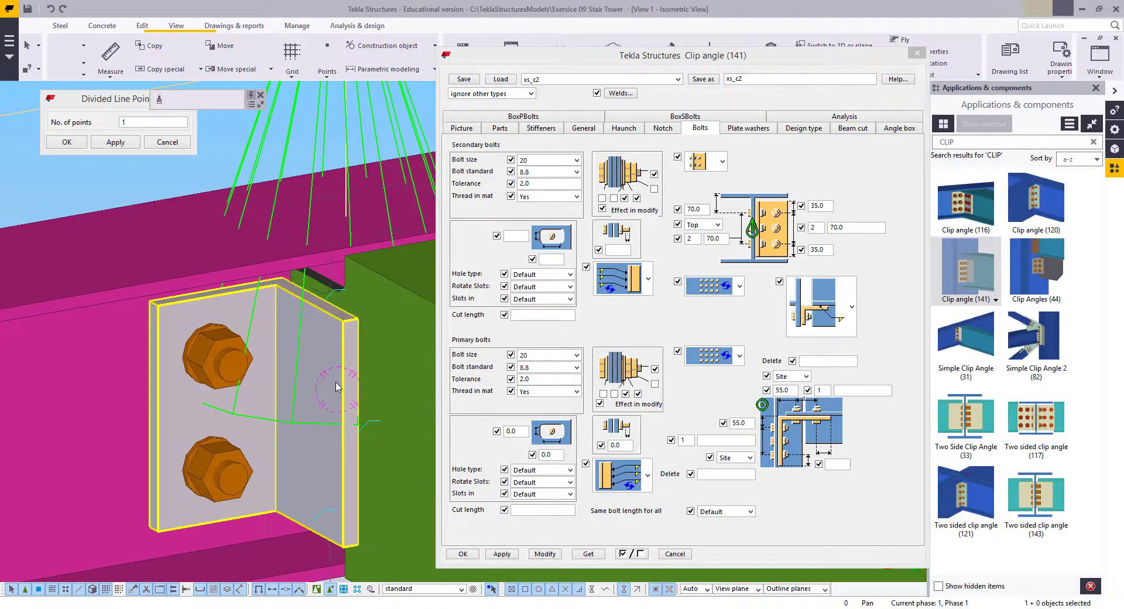
{"action": "mouse_move", "coordinate": [336, 386]}
{"action": "middle_mouse_down", "text": "ctrl"}
{"action": "mouse_move", "coordinate": [319, 360]}
{"action": "mouse_move", "coordinate": [325, 322]}
{"action": "mouse_move", "coordinate": [320, 394]}
{"action": "middle_mouse_up", "text": "ctrl"}
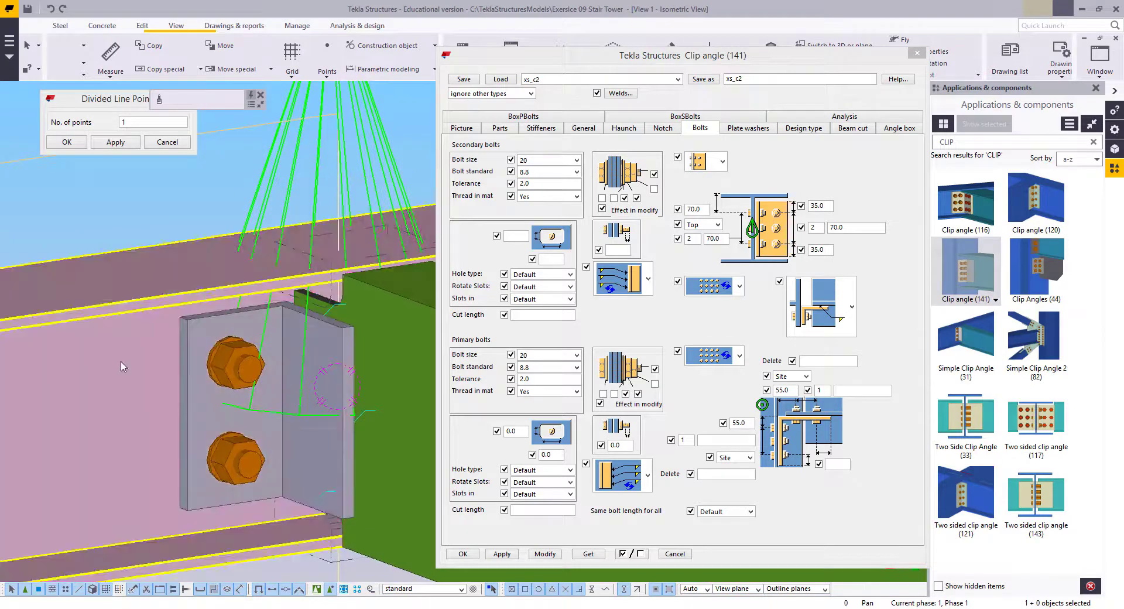
{"action": "middle_click_drag", "start_coordinate": [218, 361], "coordinate": [289, 376], "text": "ctrl"}
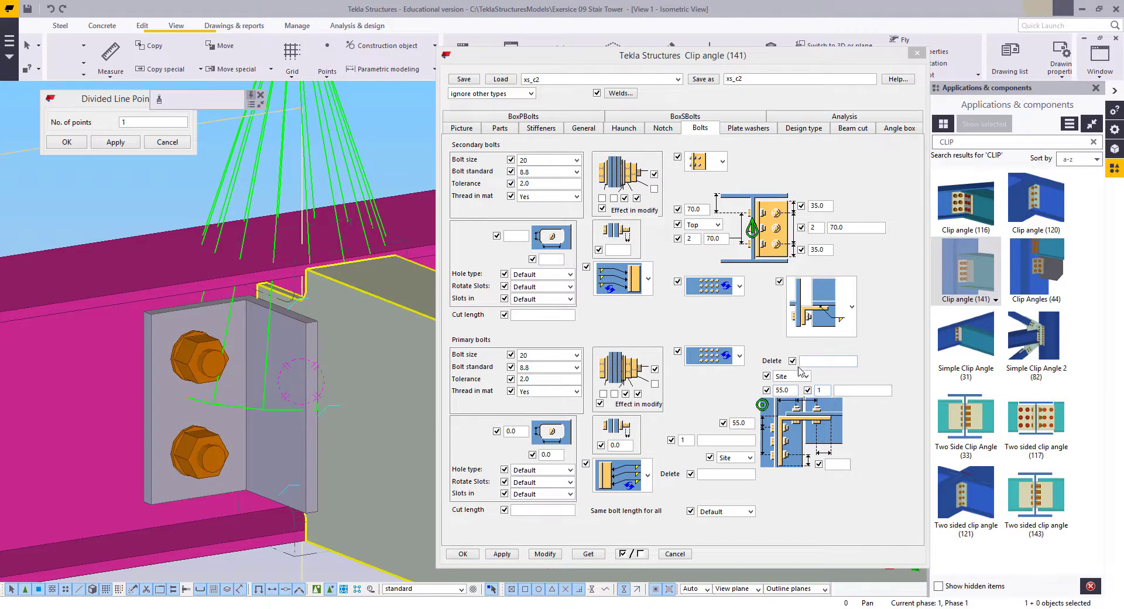
Set the bolt distances from the angle's corner on both cleat legs to 50 mm and update the stringer's connection
{"action": "left_click", "coordinate": [783, 389]}
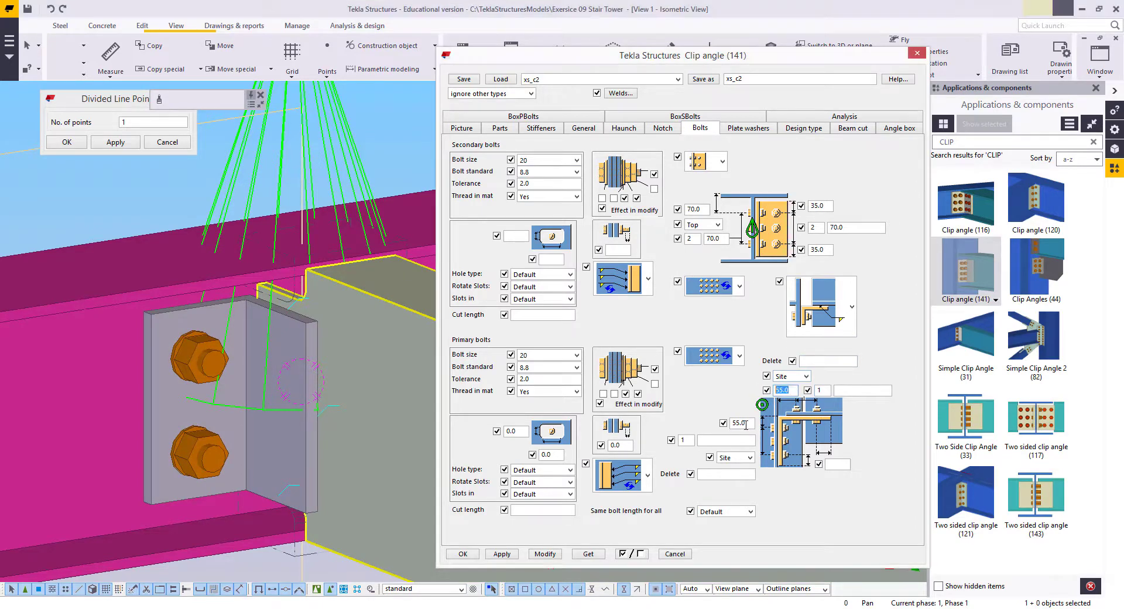
{"action": "double_click", "coordinate": [741, 423]}
{"action": "type", "text": "5"}
{"action": "double_click", "coordinate": [785, 390]}
{"action": "type", "text": "50"}
{"action": "left_click", "coordinate": [545, 553]}
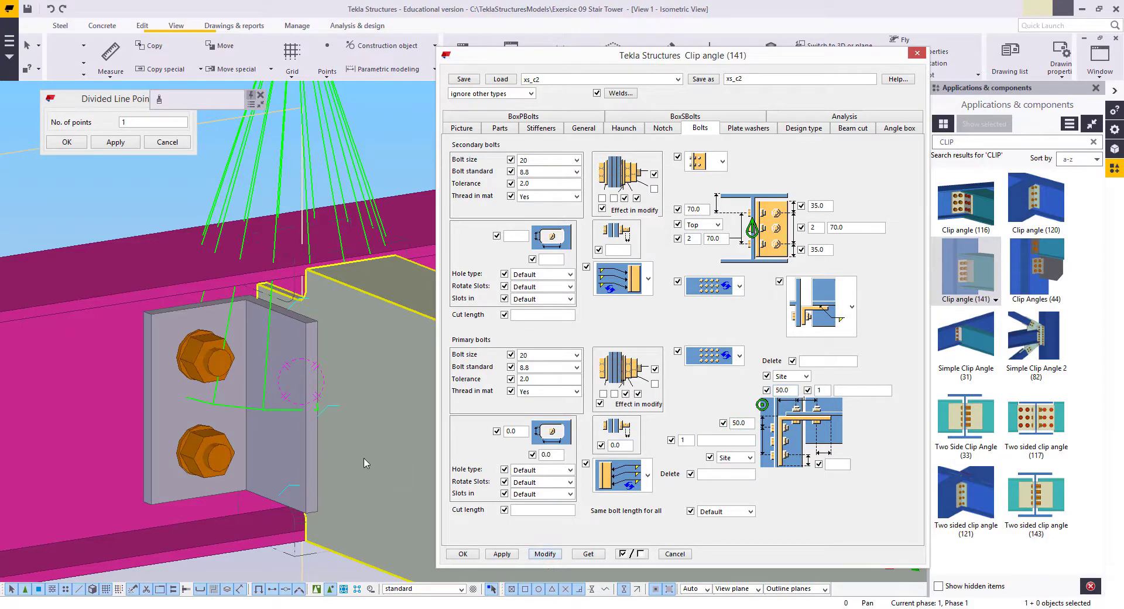
{"action": "left_click", "coordinate": [298, 177]}
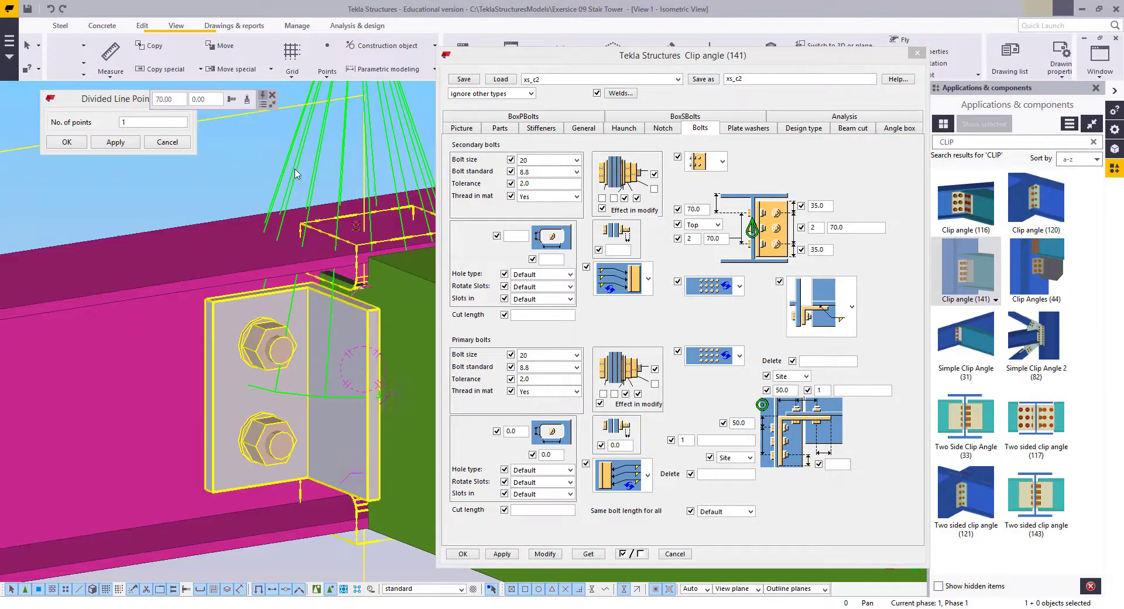
{"action": "left_click", "coordinate": [553, 554]}
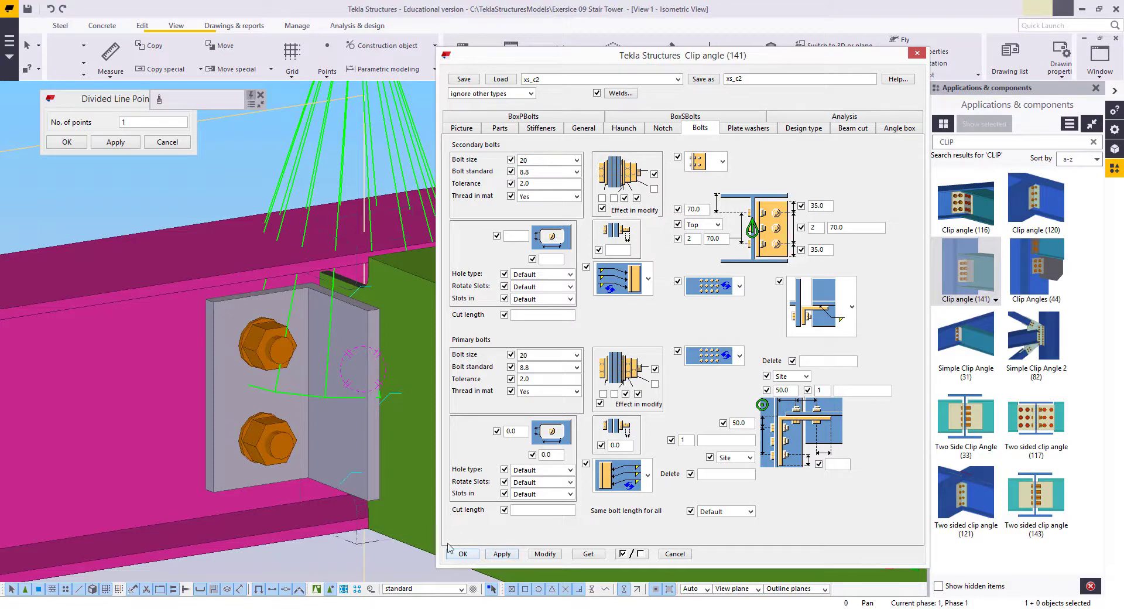
Set the clip angle to a single cleat on the opposite side of the stringer web
{"action": "left_click", "coordinate": [493, 130]}
{"action": "left_click_drag", "start_coordinate": [539, 60], "coordinate": [585, 83]}
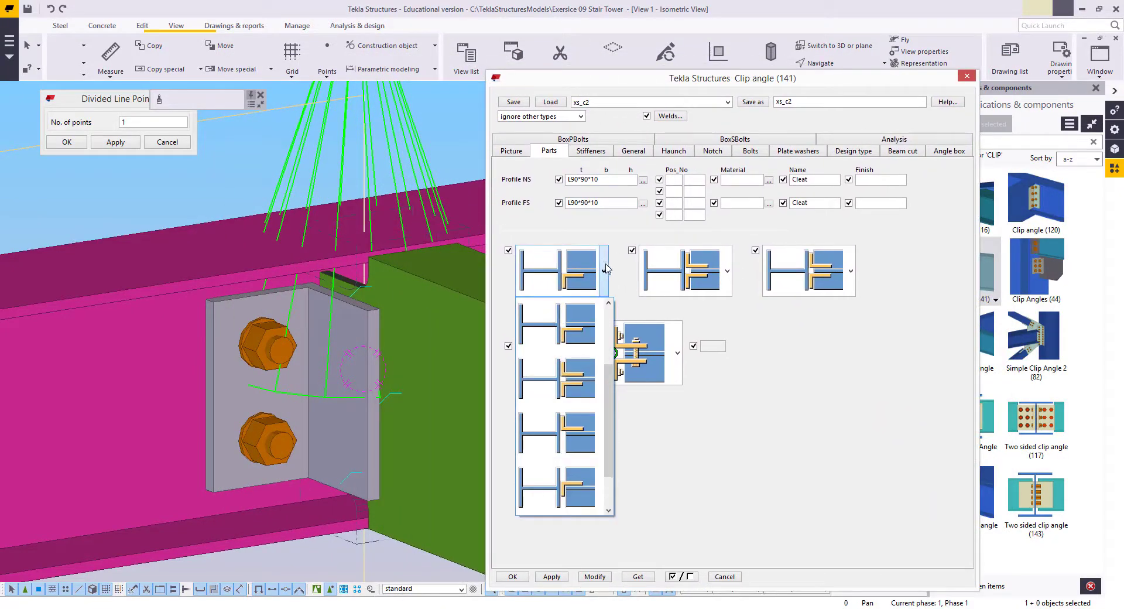
{"action": "left_click", "coordinate": [591, 441]}
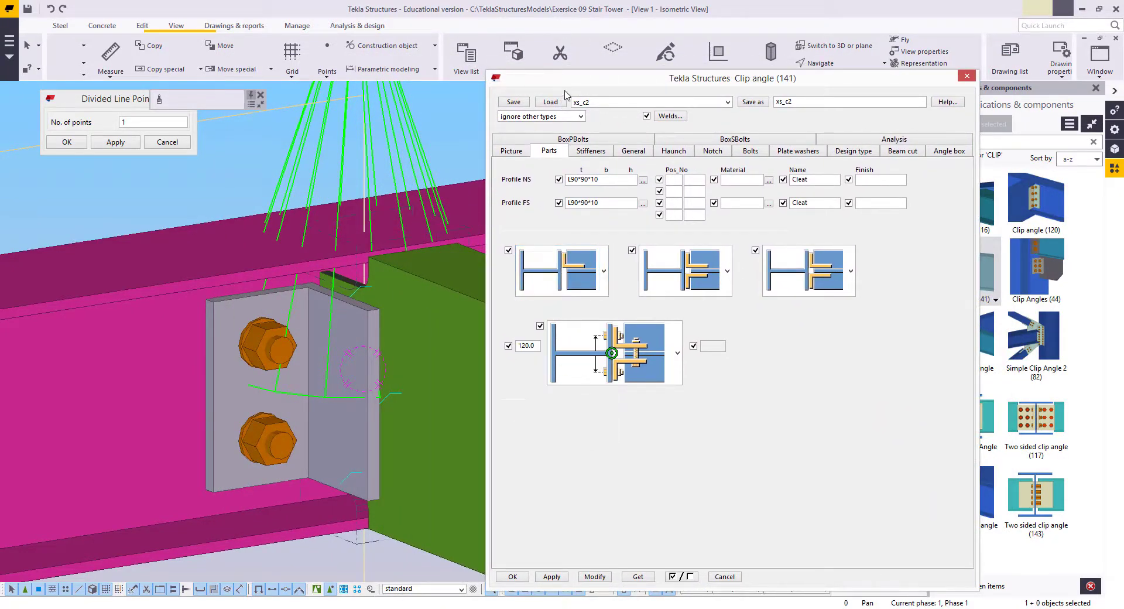
{"action": "left_click_drag", "start_coordinate": [572, 86], "coordinate": [527, 80]}
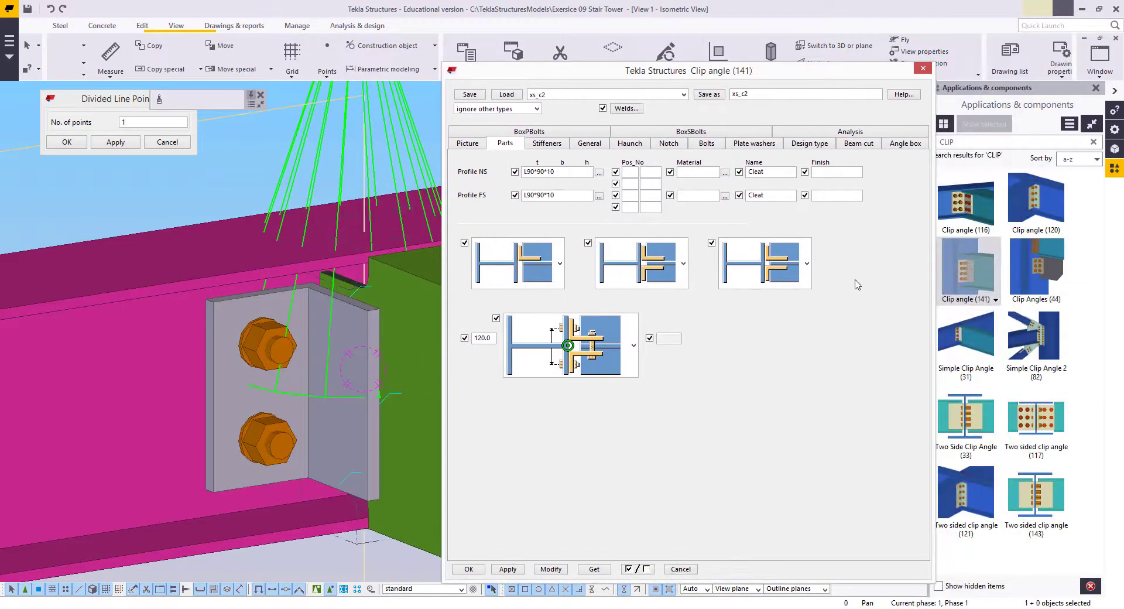
Add clip angle (141) connections between the lowest landing beam and its remaining stair stringers
{"action": "left_click", "coordinate": [991, 270]}
{"action": "scroll", "coordinate": [193, 293], "scroll_direction": "down", "scroll_amount": 5}
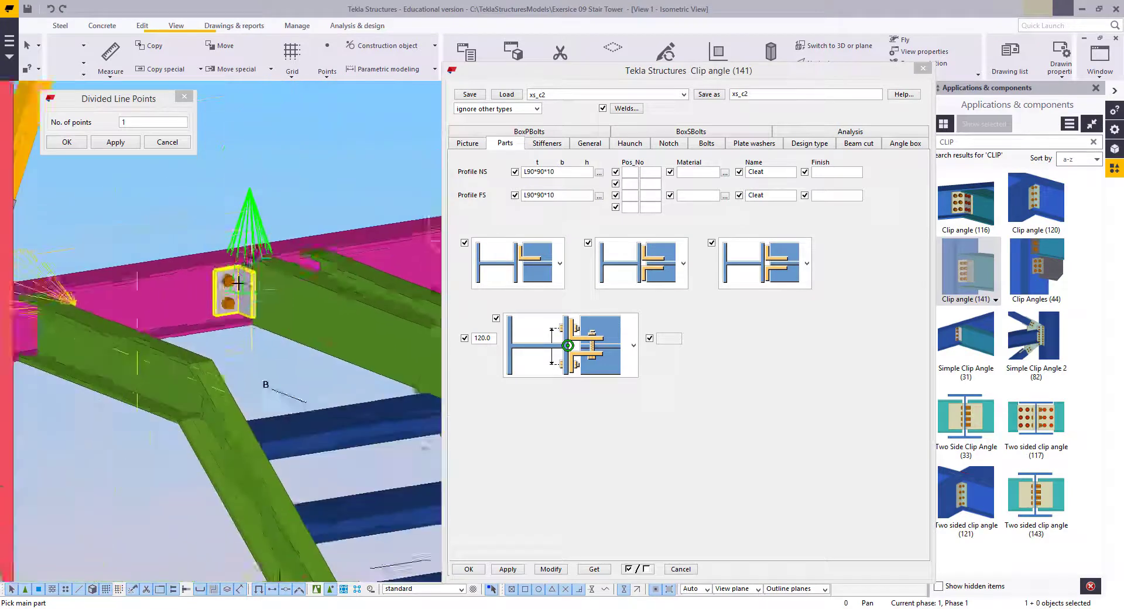
{"action": "left_click", "coordinate": [171, 300]}
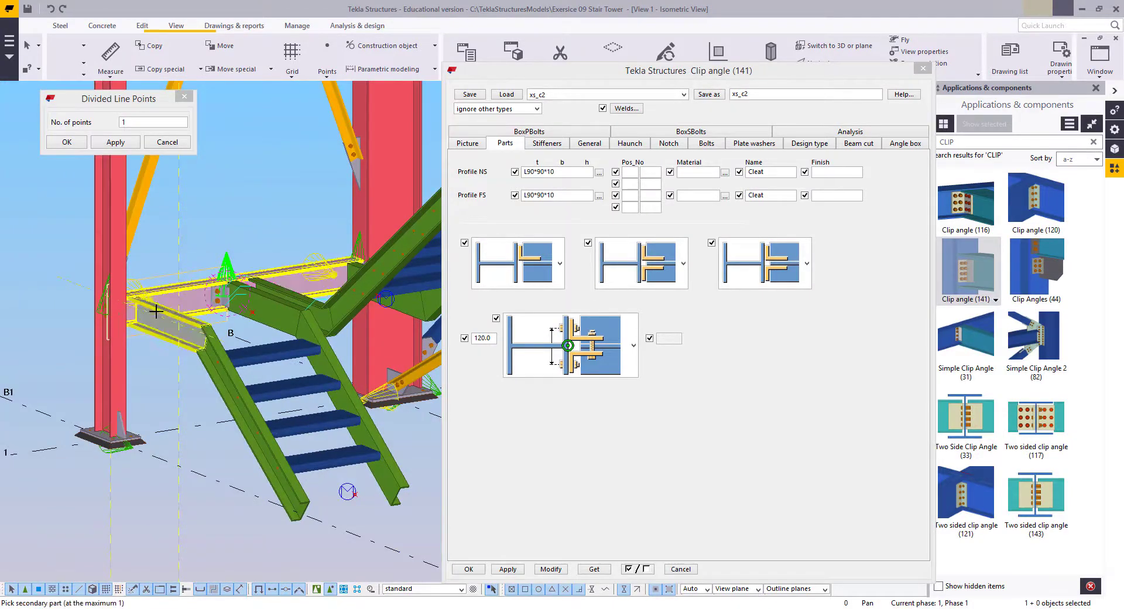
{"action": "left_click", "coordinate": [159, 312]}
{"action": "scroll", "coordinate": [225, 273], "scroll_direction": "up", "scroll_amount": 4}
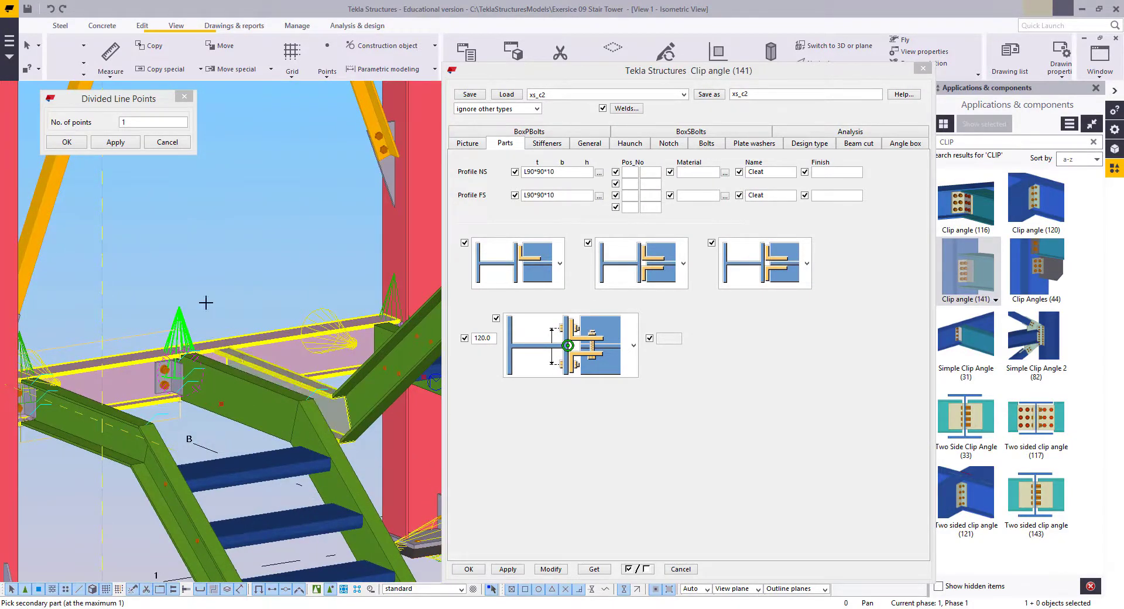
{"action": "middle_click_drag", "start_coordinate": [210, 295], "coordinate": [320, 295], "text": "ctrl"}
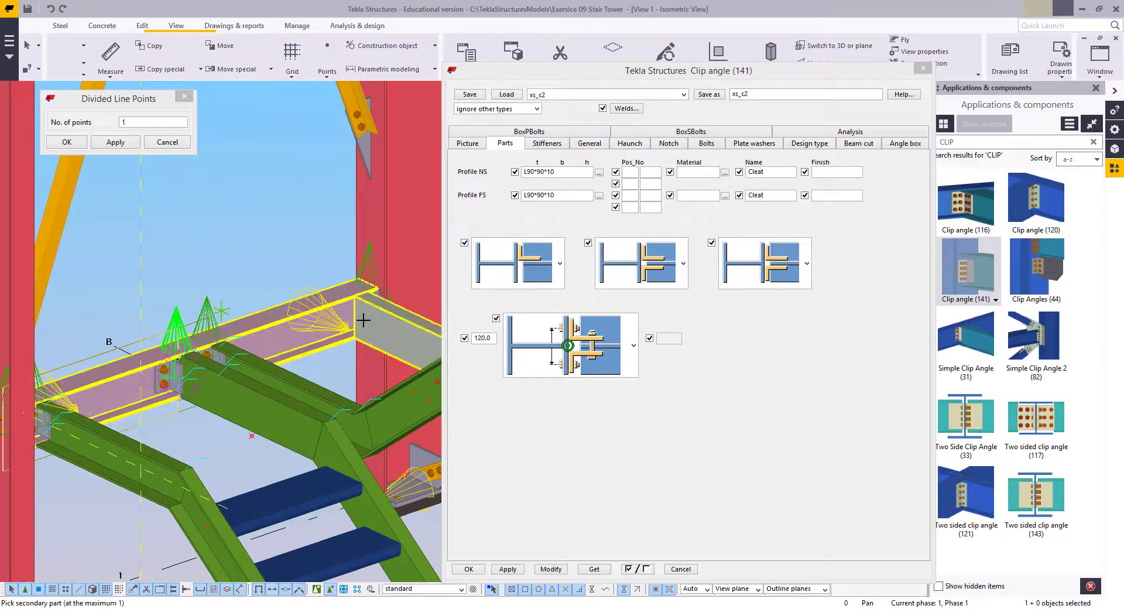
{"action": "scroll", "coordinate": [235, 321], "scroll_direction": "down", "scroll_amount": 6}
{"action": "scroll", "coordinate": [270, 390], "scroll_direction": "up", "scroll_amount": 5}
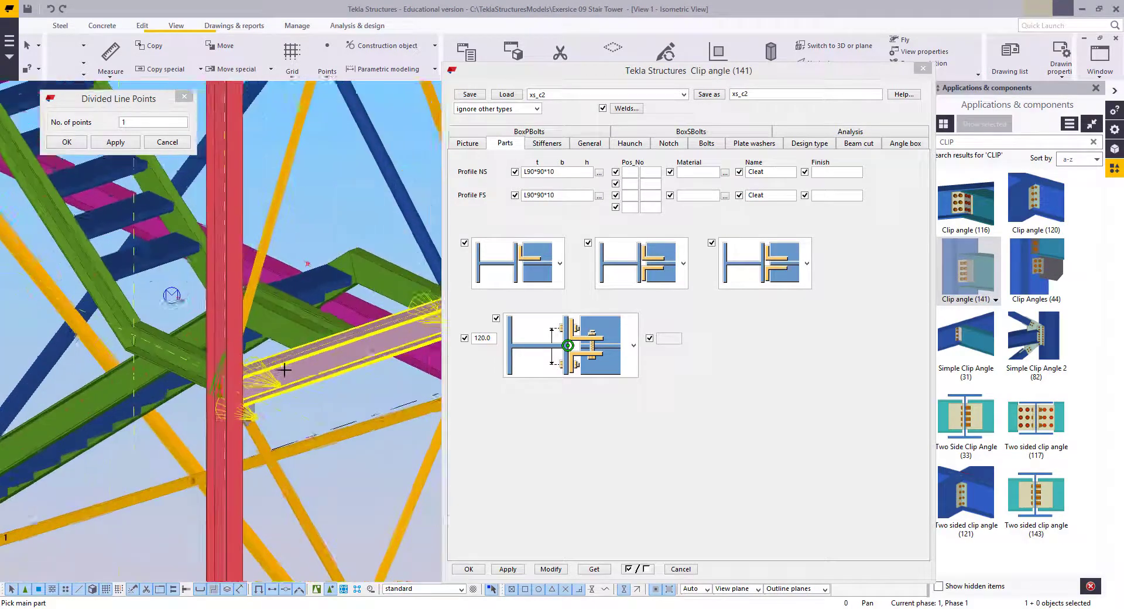
Connect the stringers to the landing beam at the second landing with clip angle (141)
{"action": "left_click", "coordinate": [318, 359]}
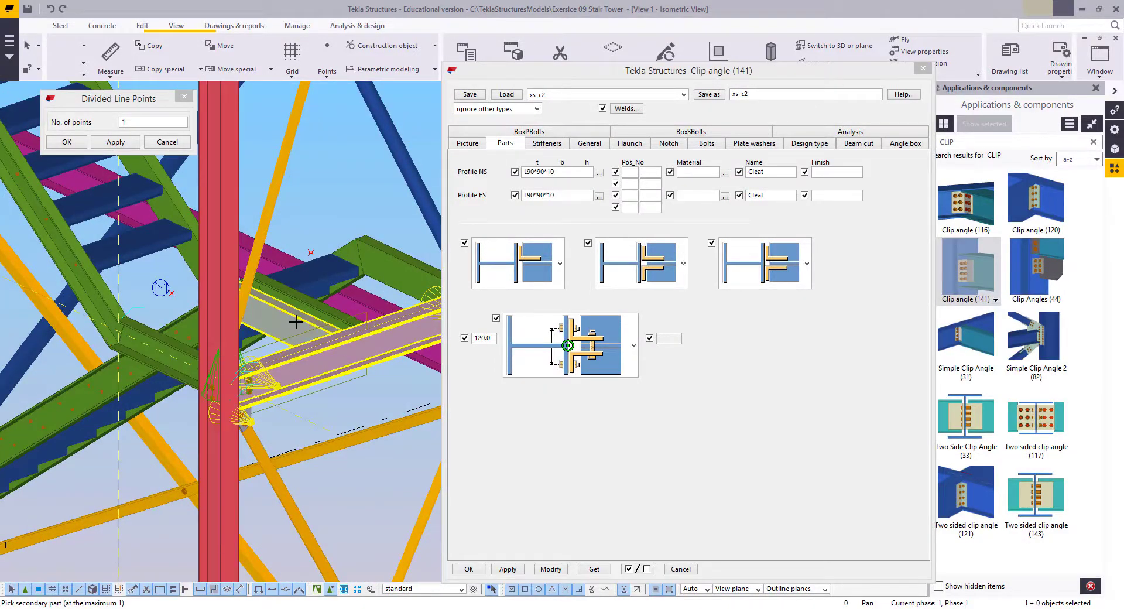
{"action": "left_click", "coordinate": [296, 321]}
{"action": "left_click", "coordinate": [314, 363]}
{"action": "left_click", "coordinate": [322, 310]}
{"action": "middle_click_drag", "start_coordinate": [412, 326], "coordinate": [297, 377]}
{"action": "left_click", "coordinate": [298, 319]}
{"action": "scroll", "coordinate": [297, 319], "scroll_direction": "down", "scroll_amount": 2}
{"action": "middle_click_drag", "start_coordinate": [297, 319], "coordinate": [260, 486]}
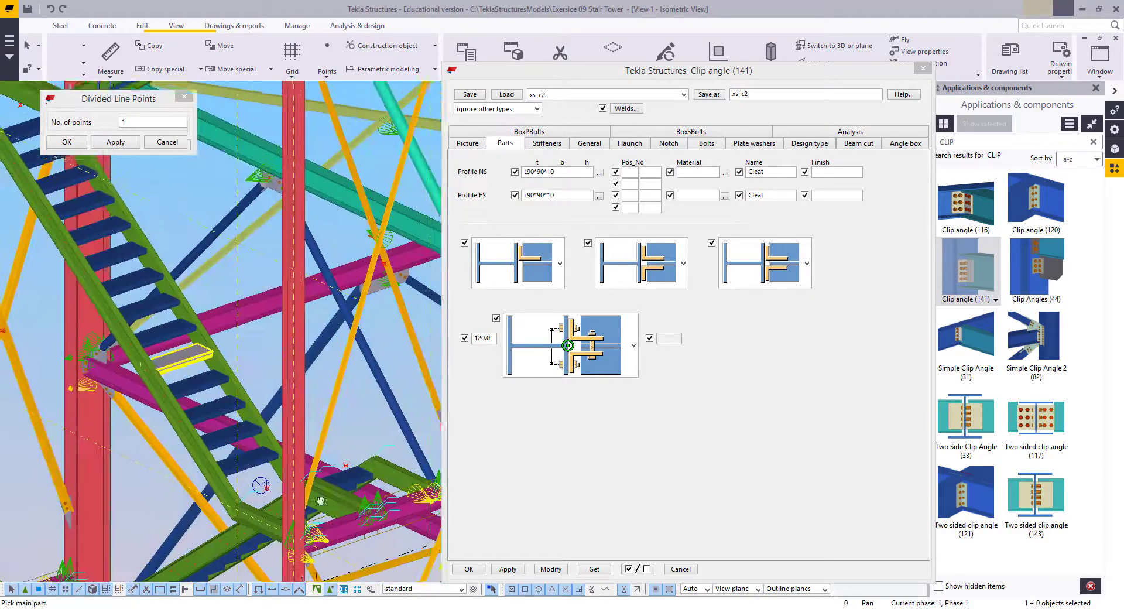
Join the stringers of the next landing up to its landing beam with clip angle (141)
{"action": "middle_click_drag", "start_coordinate": [118, 164], "coordinate": [157, 264]}
{"action": "scroll", "coordinate": [178, 290], "scroll_direction": "up", "scroll_amount": 3}
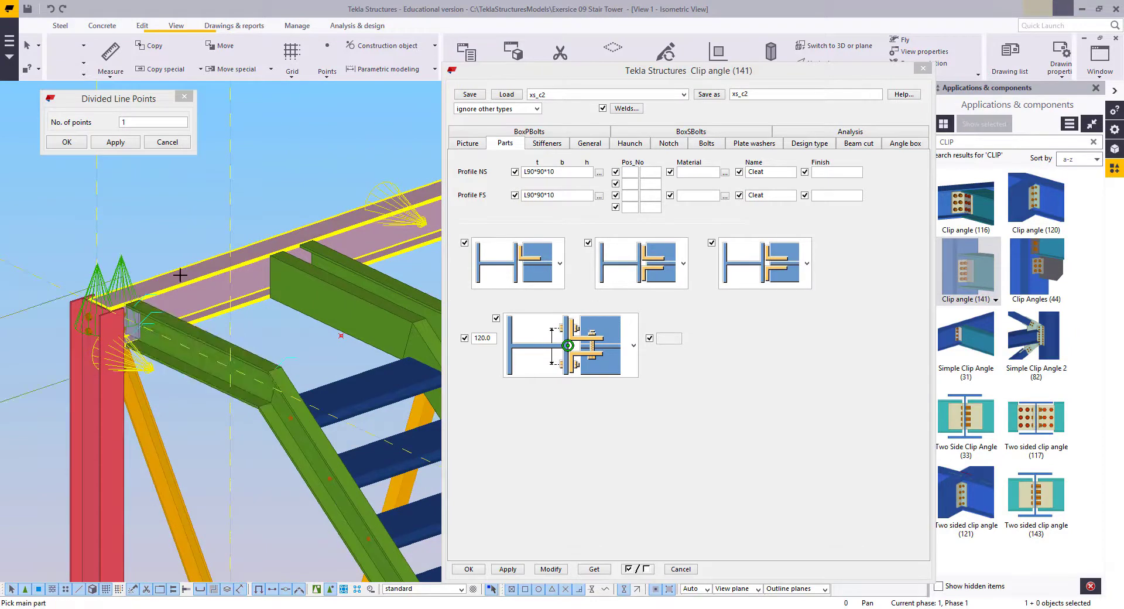
{"action": "left_click", "coordinate": [180, 275]}
{"action": "left_click", "coordinate": [284, 271]}
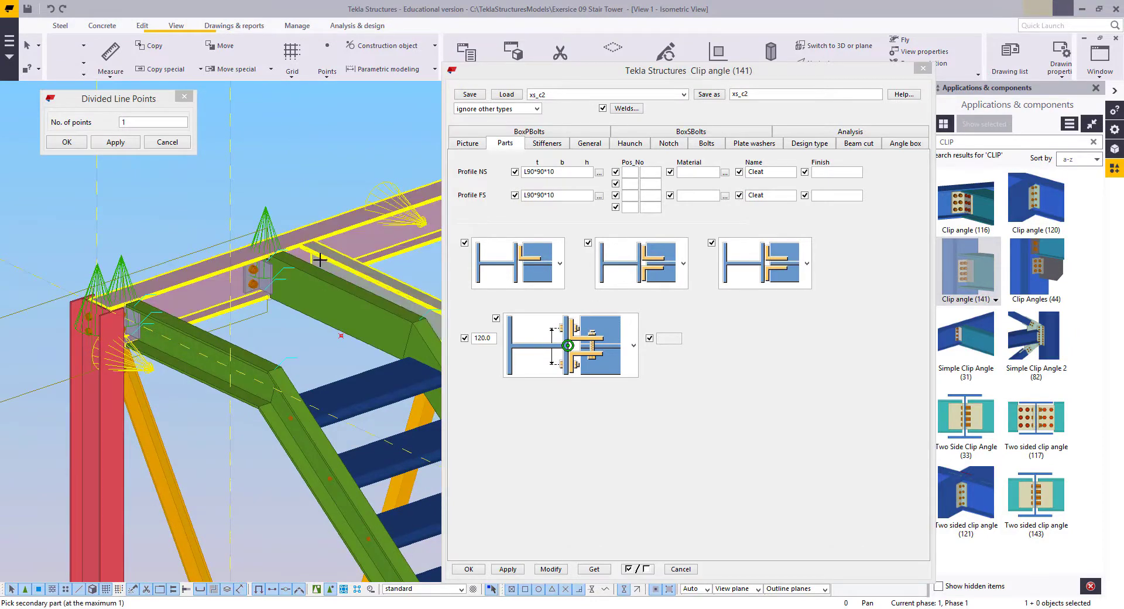
{"action": "left_click", "coordinate": [319, 260]}
{"action": "middle_click_drag", "start_coordinate": [410, 198], "coordinate": [219, 308]}
{"action": "left_click", "coordinate": [270, 318]}
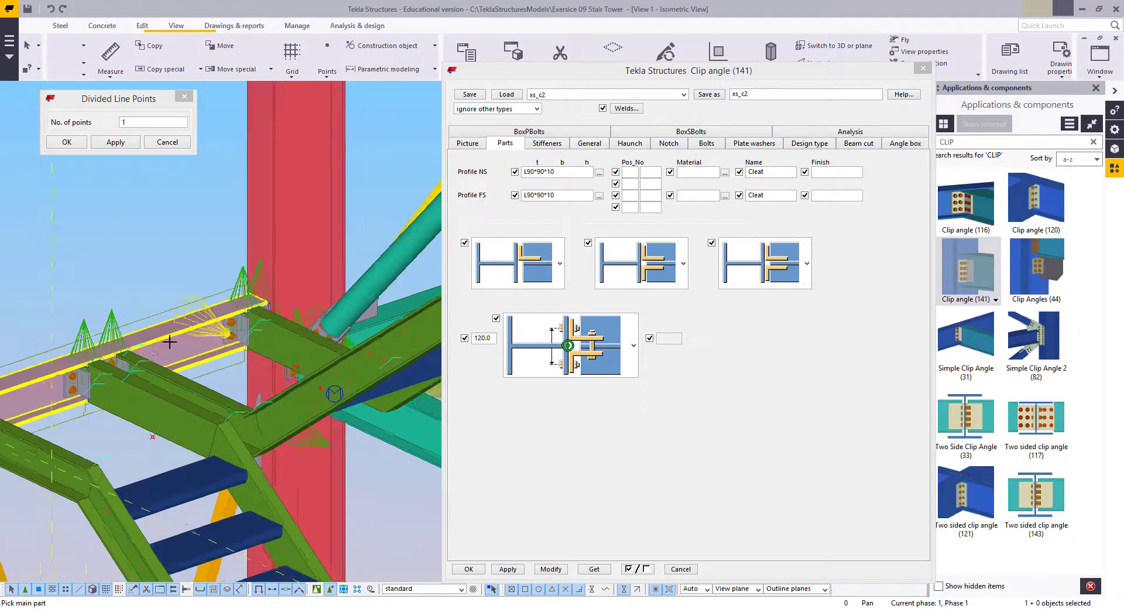
Connect both top-flight stringers to the top landing beam with clip angle (141) and end the command
{"action": "scroll", "coordinate": [169, 341], "scroll_direction": "down", "scroll_amount": 3}
{"action": "scroll", "coordinate": [206, 374], "scroll_direction": "up", "scroll_amount": 2}
{"action": "middle_click_drag", "start_coordinate": [235, 359], "coordinate": [138, 482]}
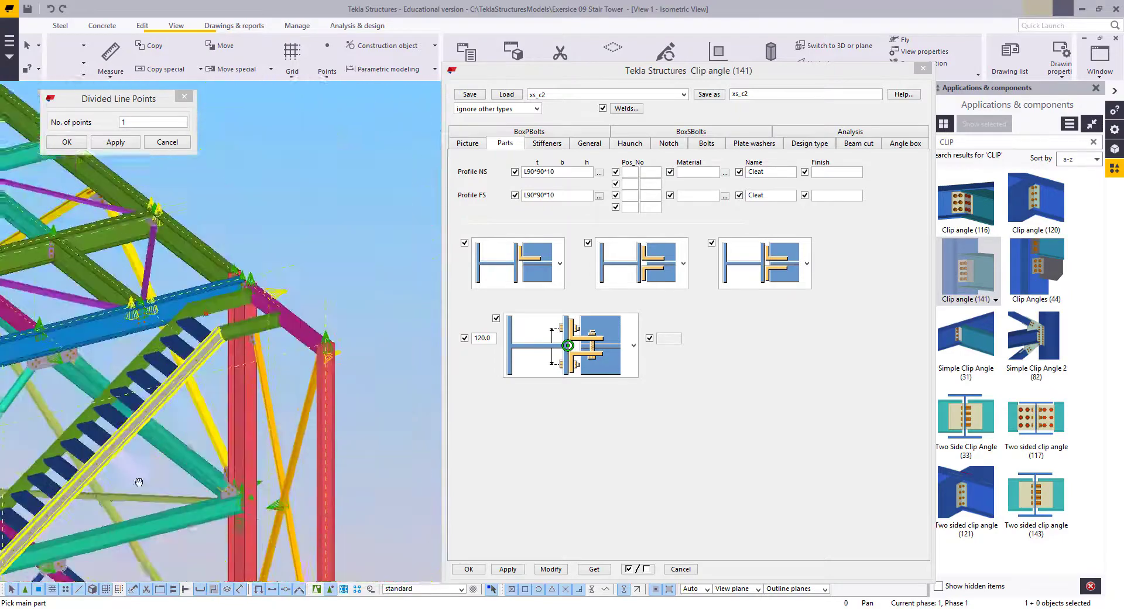
{"action": "scroll", "coordinate": [201, 324], "scroll_direction": "up", "scroll_amount": 4}
{"action": "left_click", "coordinate": [245, 333]}
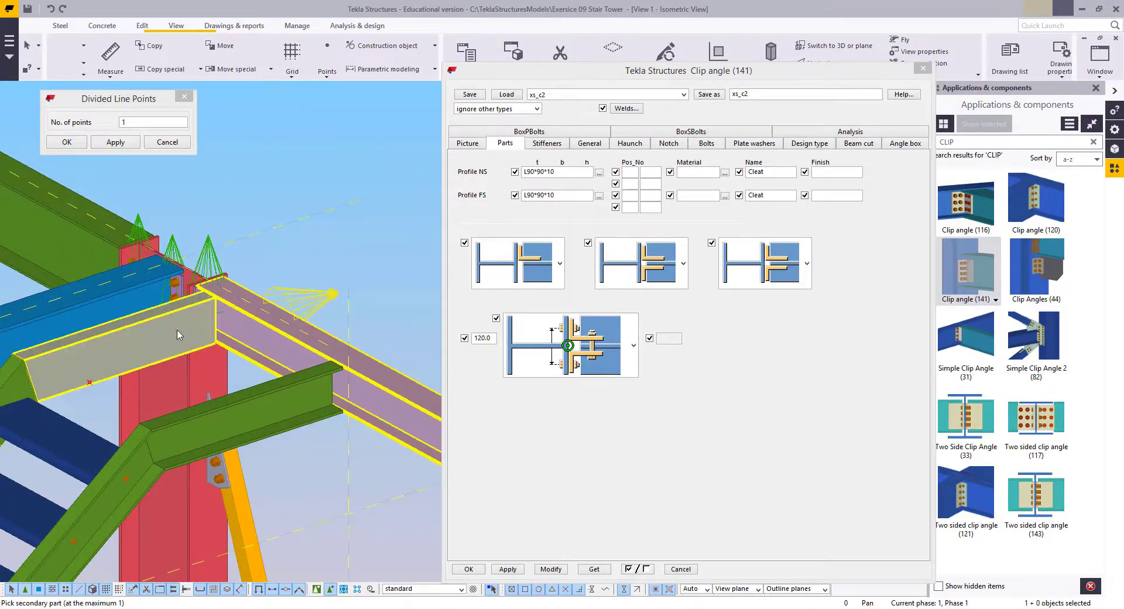
{"action": "left_click", "coordinate": [178, 334]}
{"action": "left_click", "coordinate": [366, 384]}
{"action": "left_click", "coordinate": [286, 398]}
{"action": "right_click", "coordinate": [333, 264]}
{"action": "left_click", "coordinate": [353, 270]}
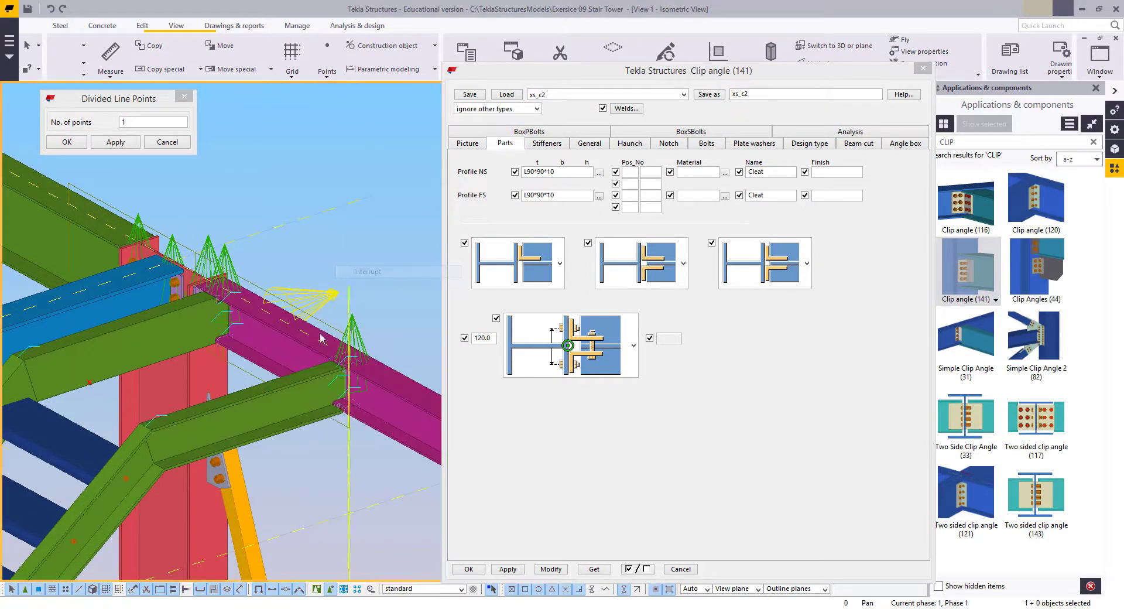
Examine on which side of the stringers the cleats sit at the top landing beam
{"action": "left_click", "coordinate": [326, 338]}
{"action": "scroll", "coordinate": [335, 378], "scroll_direction": "up", "scroll_amount": 1}
{"action": "key", "text": "v"}
{"action": "scroll", "coordinate": [336, 378], "scroll_direction": "up", "scroll_amount": 4}
{"action": "scroll", "coordinate": [333, 368], "scroll_direction": "down", "scroll_amount": 7}
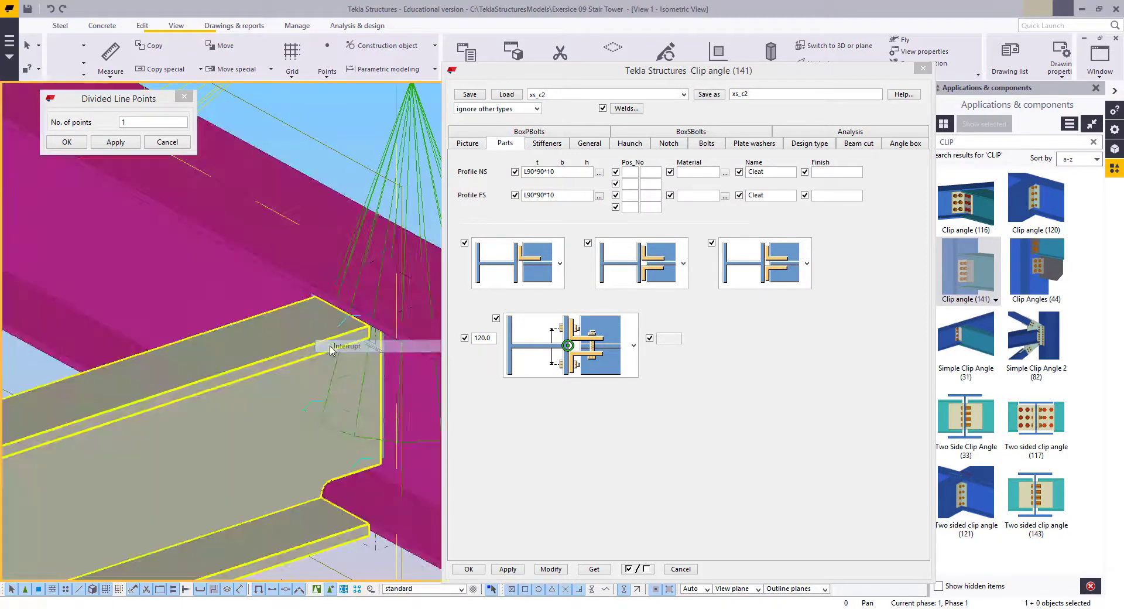
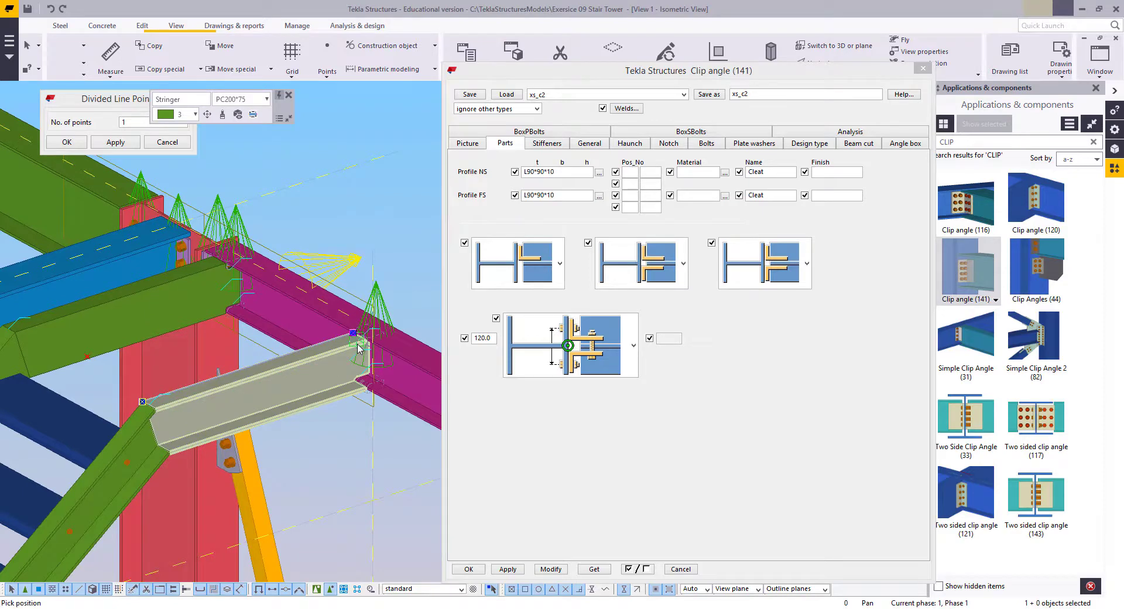
{"action": "middle_click_drag", "start_coordinate": [357, 346], "coordinate": [374, 360], "text": "ctrl"}
{"action": "right_click", "coordinate": [284, 247]}
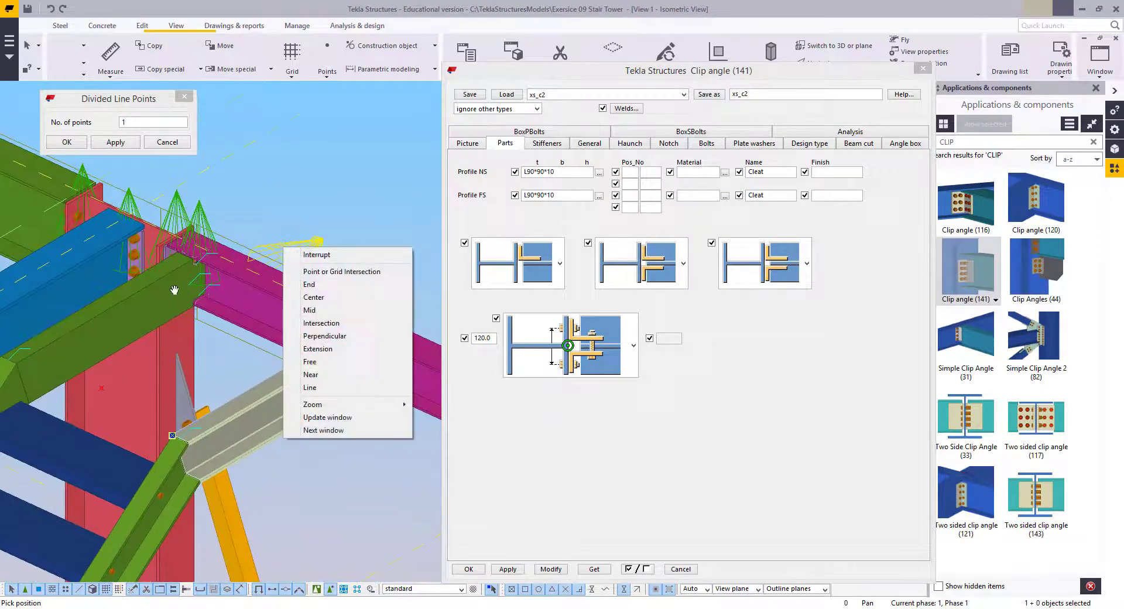
{"action": "left_click", "coordinate": [311, 253]}
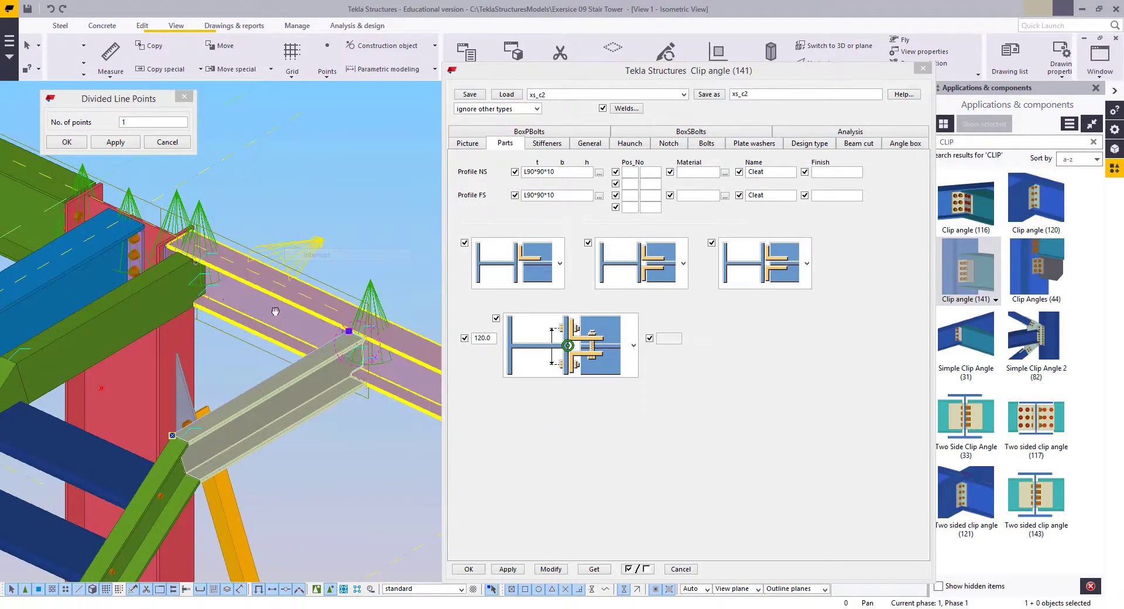
{"action": "middle_click_drag", "start_coordinate": [311, 253], "coordinate": [246, 328], "text": "ctrl"}
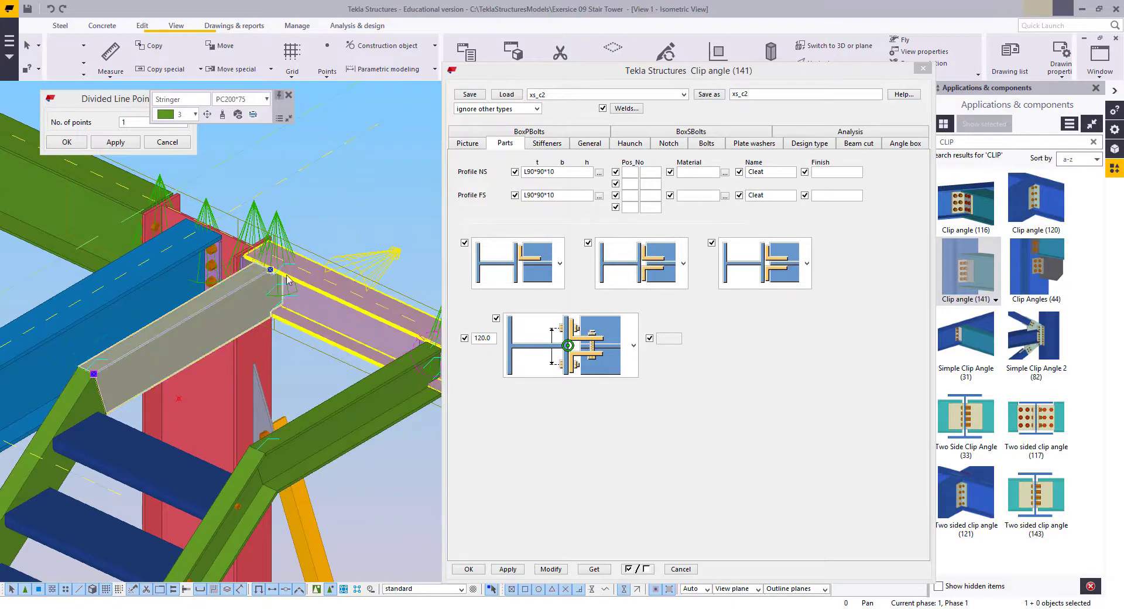
Update the clip angle connection of the top landing's inner stringer with the opposite-side cleat setting
{"action": "scroll", "coordinate": [306, 258], "scroll_direction": "up", "scroll_amount": 3}
{"action": "middle_click_drag", "start_coordinate": [245, 344], "coordinate": [259, 224], "text": "ctrl"}
{"action": "scroll", "coordinate": [259, 224], "scroll_direction": "down", "scroll_amount": 2}
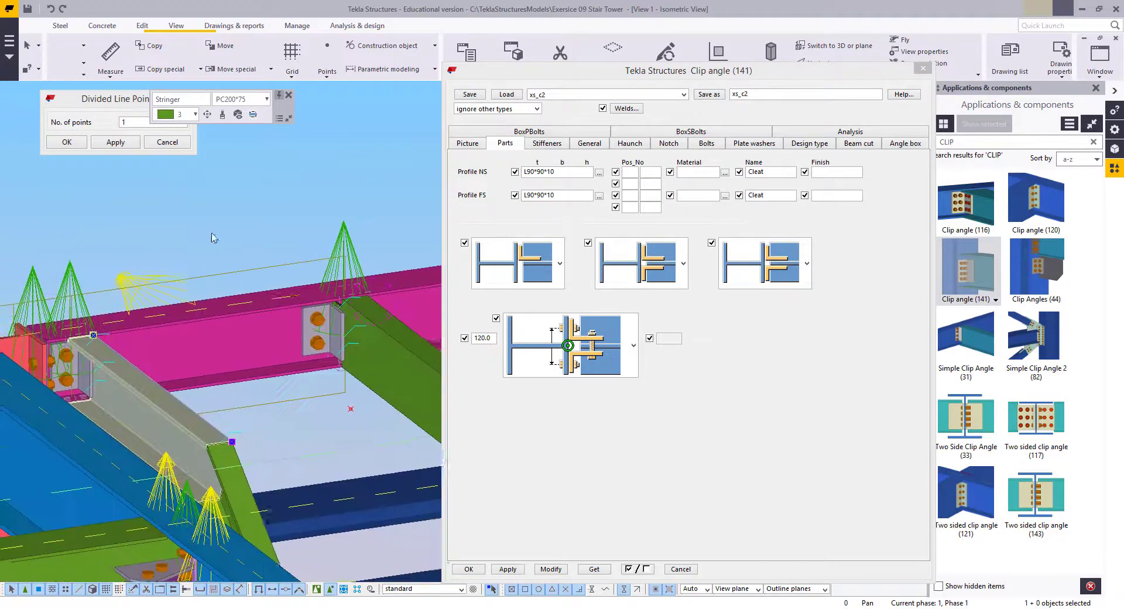
{"action": "left_click", "coordinate": [71, 277]}
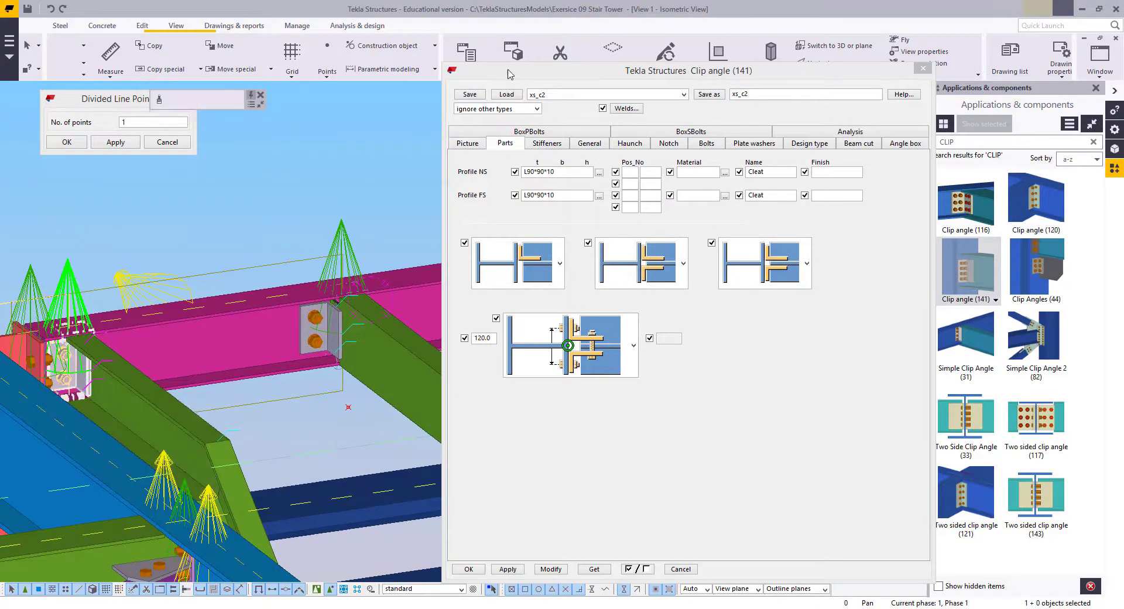
{"action": "left_click_drag", "start_coordinate": [514, 70], "coordinate": [680, 30]}
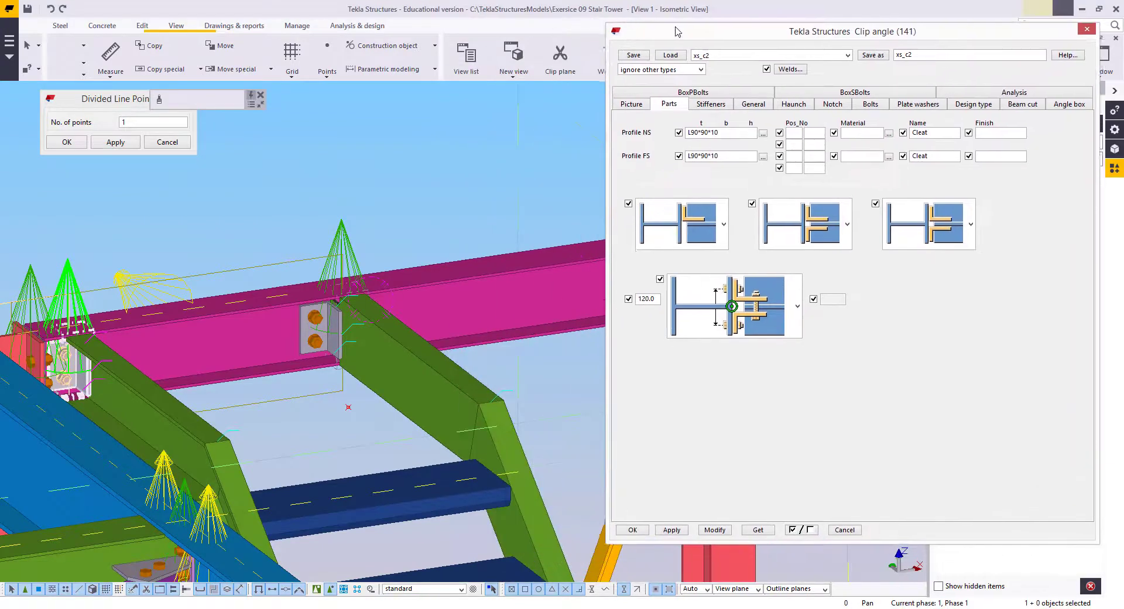
{"action": "left_click", "coordinate": [726, 529]}
{"action": "left_click", "coordinate": [329, 414]}
Apply the opposite-side cleat setting to two clip angle connections on the intermediate landing beam
{"action": "middle_click_drag", "start_coordinate": [368, 437], "coordinate": [226, 431], "text": "ctrl"}
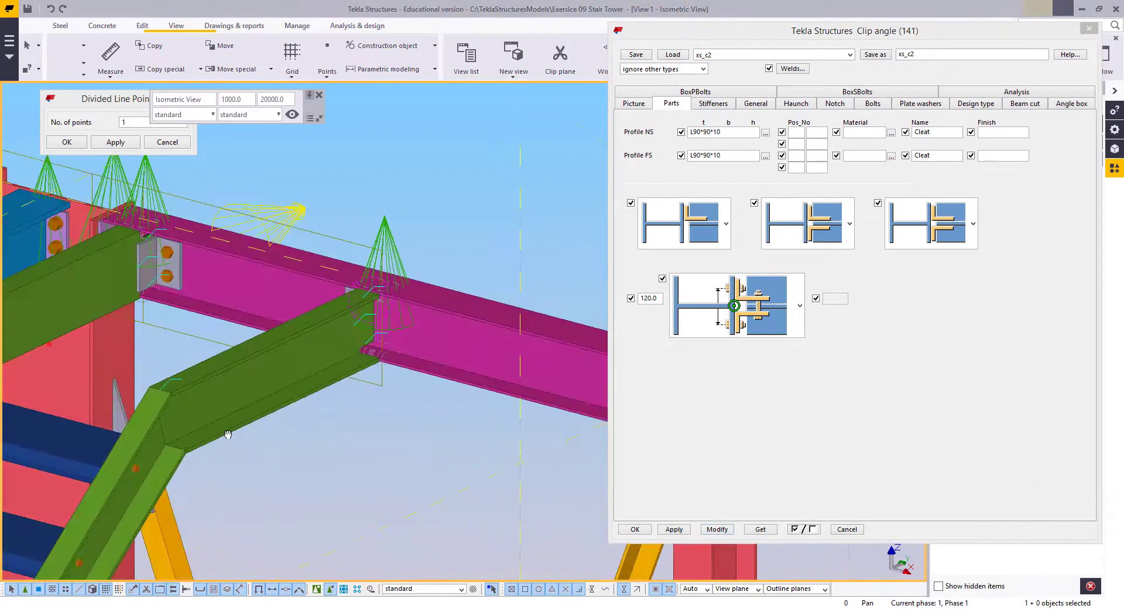
{"action": "scroll", "coordinate": [287, 293], "scroll_direction": "down", "scroll_amount": 3}
{"action": "middle_click_drag", "start_coordinate": [289, 414], "coordinate": [274, 97]}
{"action": "middle_click_drag", "start_coordinate": [304, 363], "coordinate": [328, 176]}
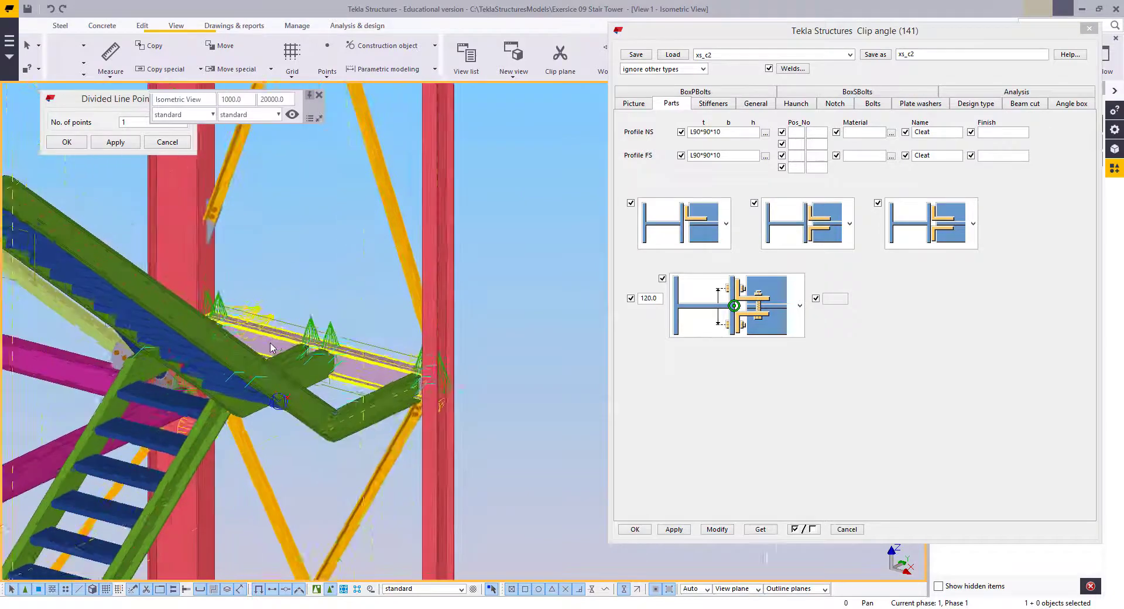
{"action": "middle_click_drag", "start_coordinate": [271, 346], "coordinate": [271, 319], "text": "ctrl"}
{"action": "scroll", "coordinate": [252, 281], "scroll_direction": "up", "scroll_amount": 3}
{"action": "left_click", "coordinate": [451, 317], "text": "ctrl"}
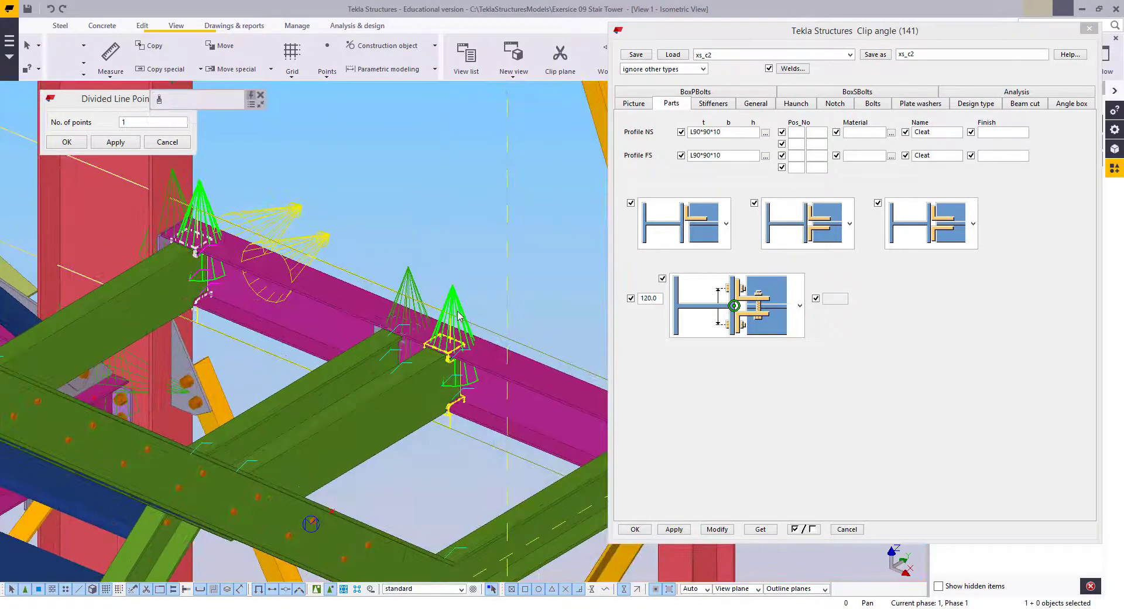
{"action": "left_click", "coordinate": [711, 529]}
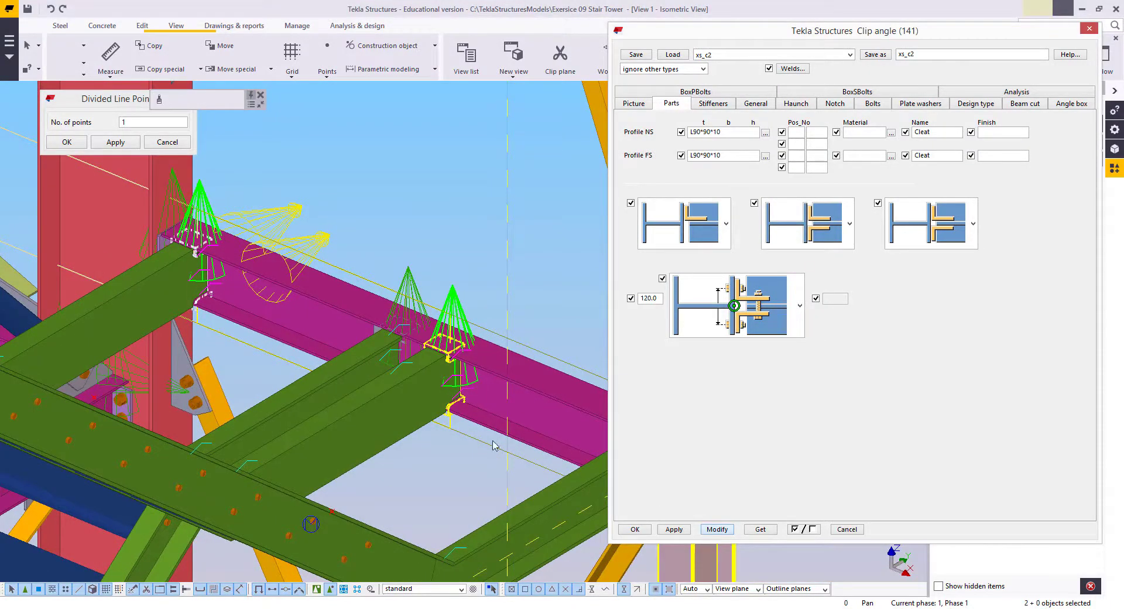
Apply the opposite-side cleat setting to two clip angle connections on the lowest landing beam
{"action": "scroll", "coordinate": [494, 446], "scroll_direction": "down", "scroll_amount": 10}
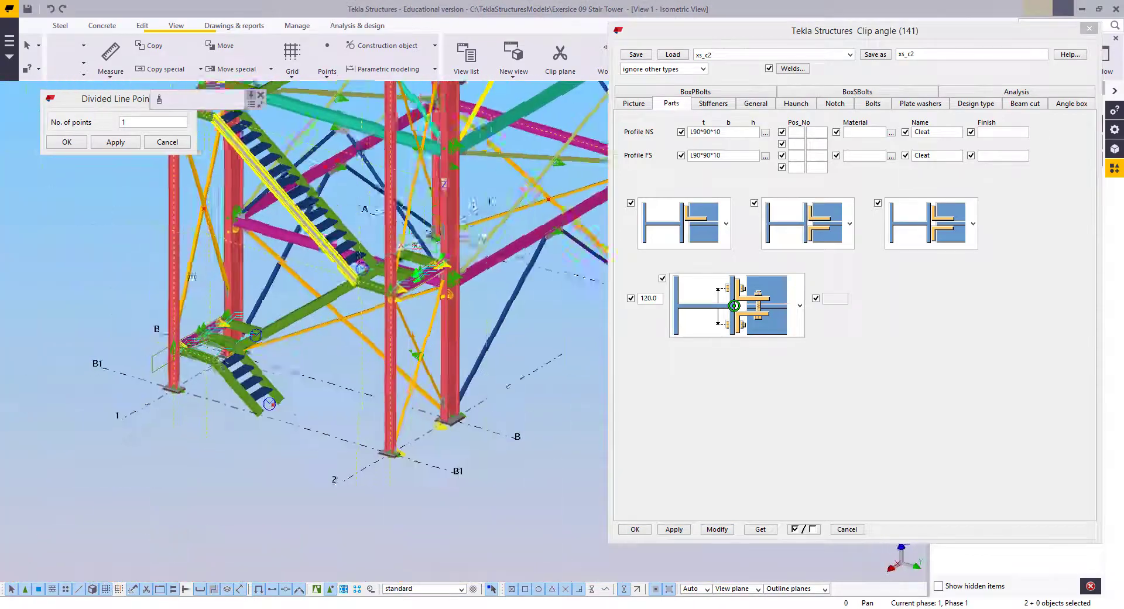
{"action": "scroll", "coordinate": [280, 351], "scroll_direction": "up", "scroll_amount": 10}
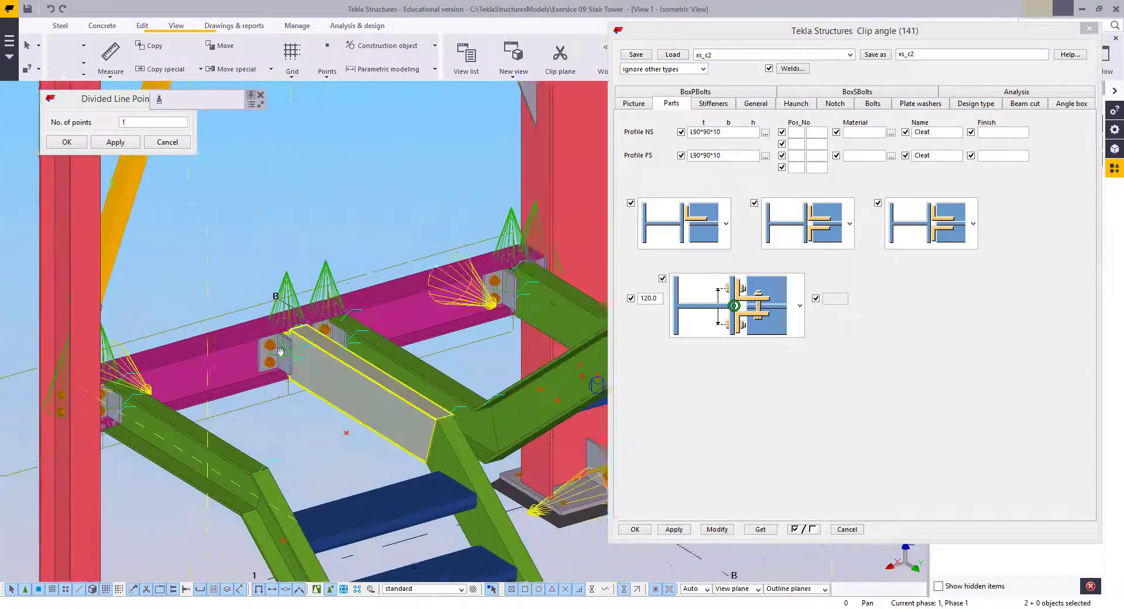
{"action": "scroll", "coordinate": [280, 351], "scroll_direction": "up", "scroll_amount": 2}
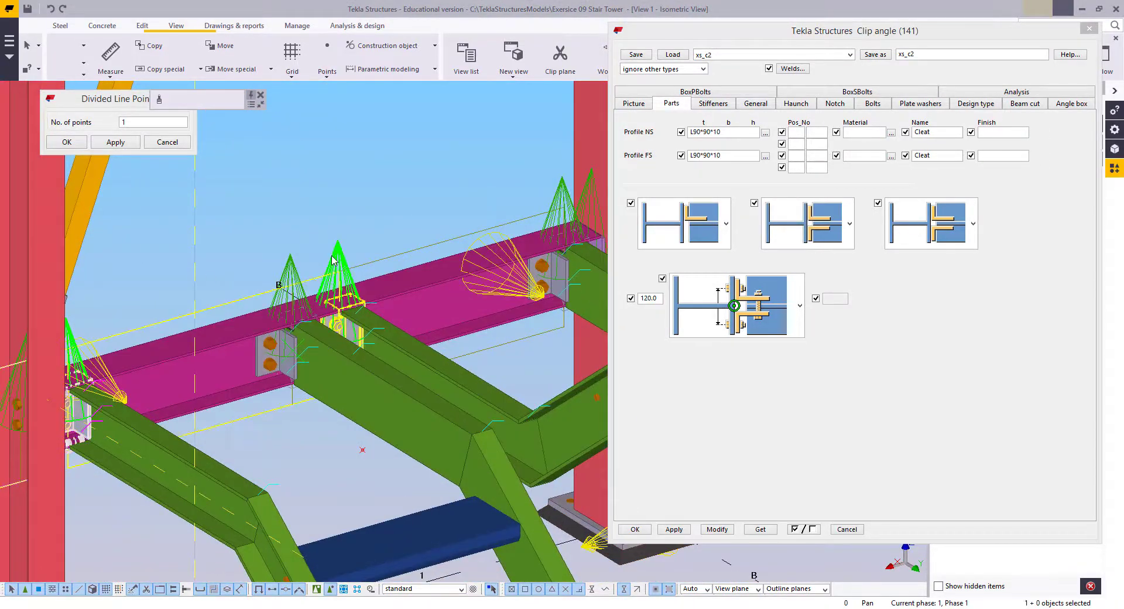
{"action": "left_click", "coordinate": [708, 528]}
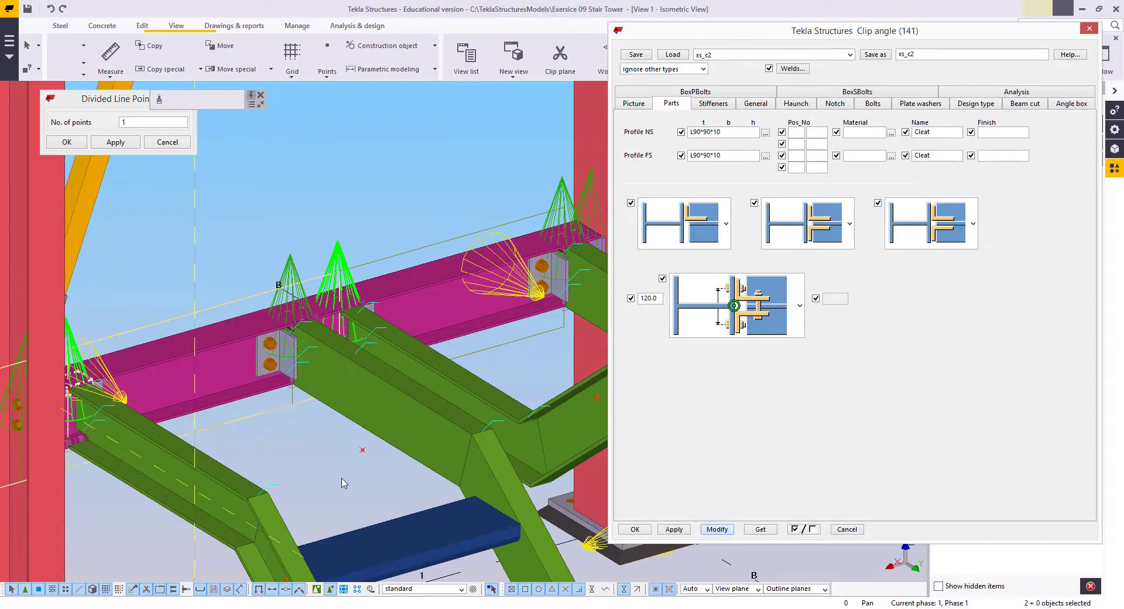
Close the clip angle settings and check the finished stringer connections around the lowest landing
{"action": "mouse_move", "coordinate": [406, 339]}
{"action": "middle_mouse_down", "text": "ctrl"}
{"action": "mouse_move", "coordinate": [333, 373]}
{"action": "mouse_move", "coordinate": [332, 341]}
{"action": "mouse_move", "coordinate": [287, 263]}
{"action": "mouse_move", "coordinate": [471, 475]}
{"action": "mouse_move", "coordinate": [425, 425]}
{"action": "middle_mouse_up", "text": "ctrl"}
{"action": "scroll", "coordinate": [266, 372], "scroll_direction": "down", "scroll_amount": 3}
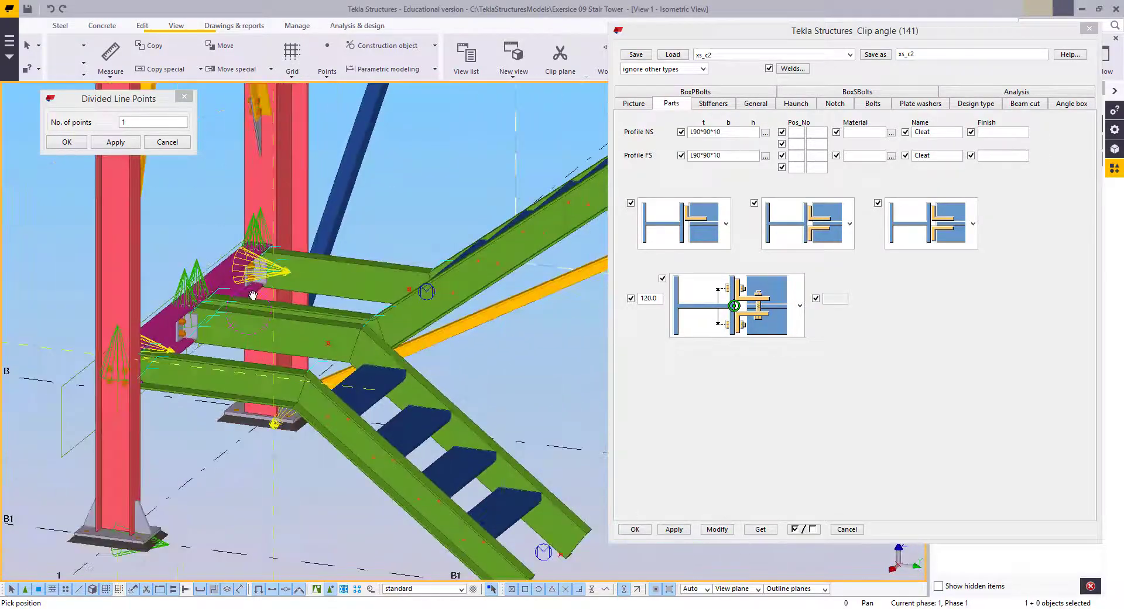
{"action": "left_click", "coordinate": [857, 532]}
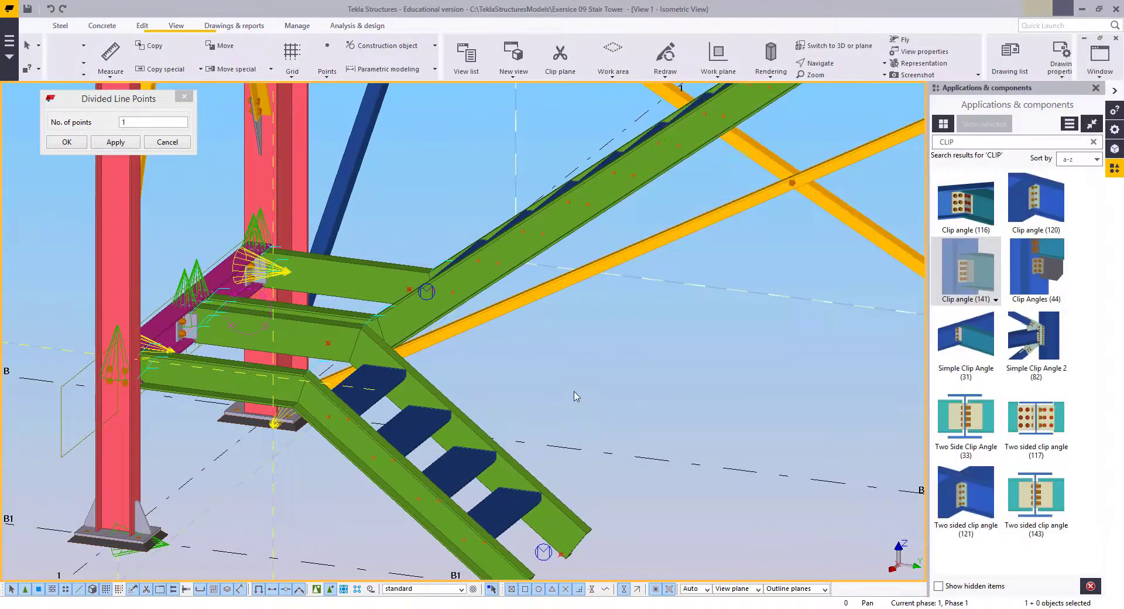
{"action": "scroll", "coordinate": [398, 410], "scroll_direction": "down", "scroll_amount": 3}
{"action": "middle_click_drag", "start_coordinate": [398, 410], "coordinate": [561, 429], "text": "ctrl"}
{"action": "scroll", "coordinate": [562, 429], "scroll_direction": "down", "scroll_amount": 5}
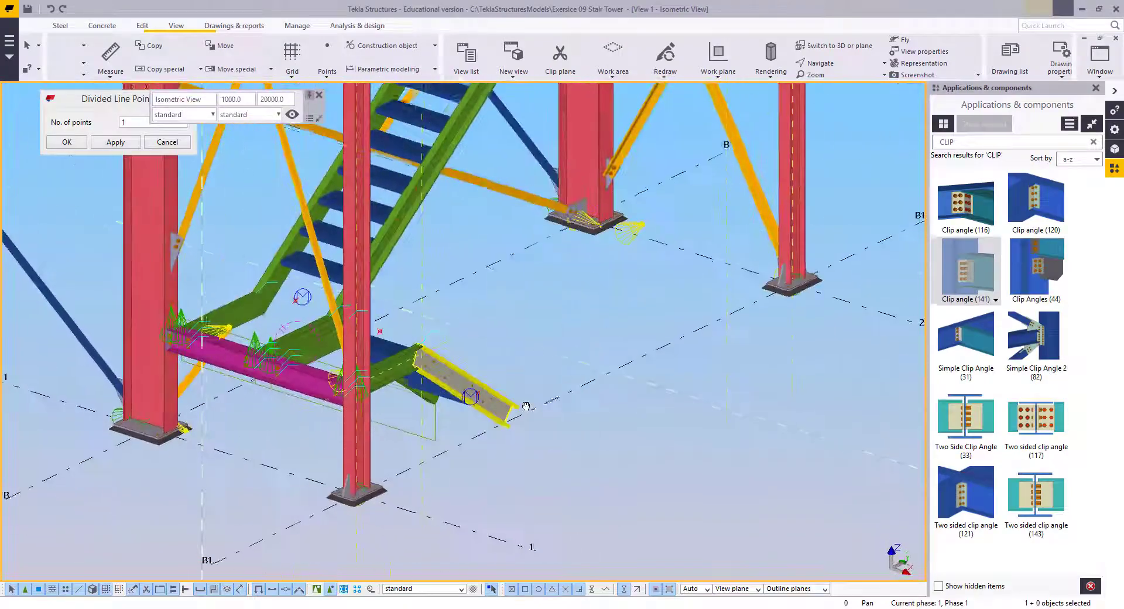
Search the component catalog for STAIR and add Stairs detail (1038) to the lower end of both bottom-flight stringers
{"action": "middle_click_drag", "start_coordinate": [555, 324], "coordinate": [504, 568], "text": "ctrl"}
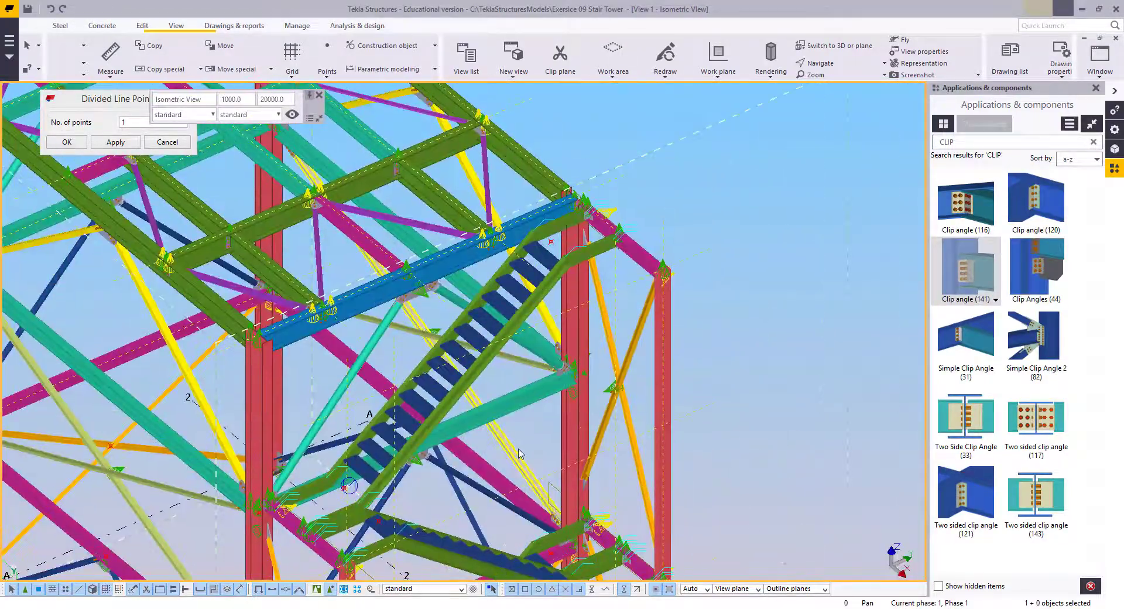
{"action": "middle_click_drag", "start_coordinate": [521, 469], "coordinate": [537, 396], "text": "ctrl"}
{"action": "scroll", "coordinate": [547, 418], "scroll_direction": "down", "scroll_amount": 2}
{"action": "scroll", "coordinate": [564, 282], "scroll_direction": "down", "scroll_amount": 1}
{"action": "scroll", "coordinate": [543, 449], "scroll_direction": "up", "scroll_amount": 2}
{"action": "scroll", "coordinate": [506, 509], "scroll_direction": "up", "scroll_amount": 6}
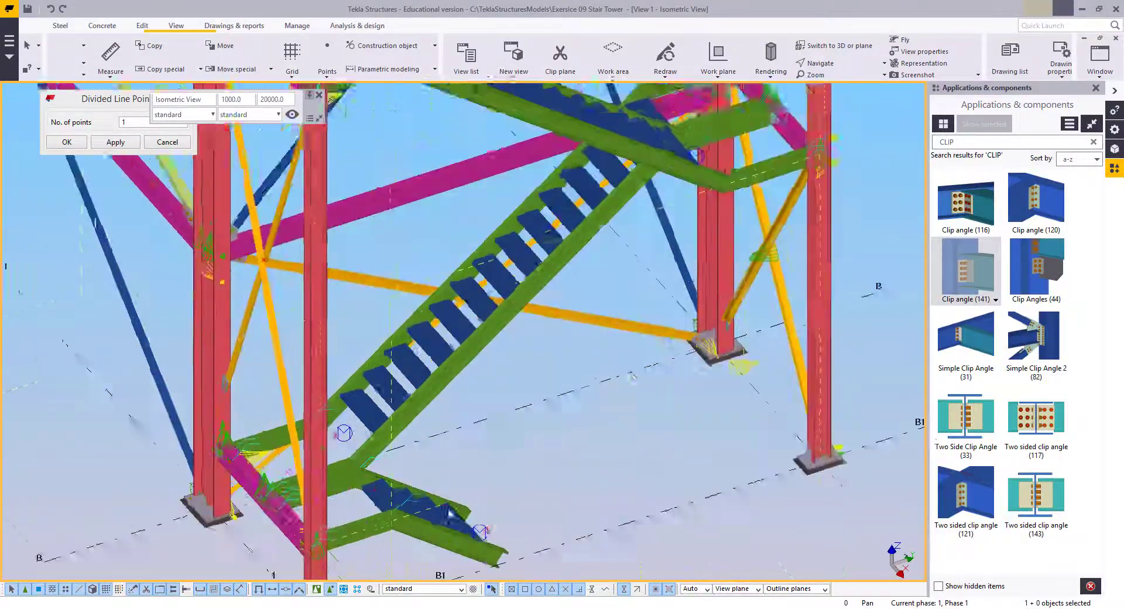
{"action": "scroll", "coordinate": [367, 381], "scroll_direction": "up", "scroll_amount": 6}
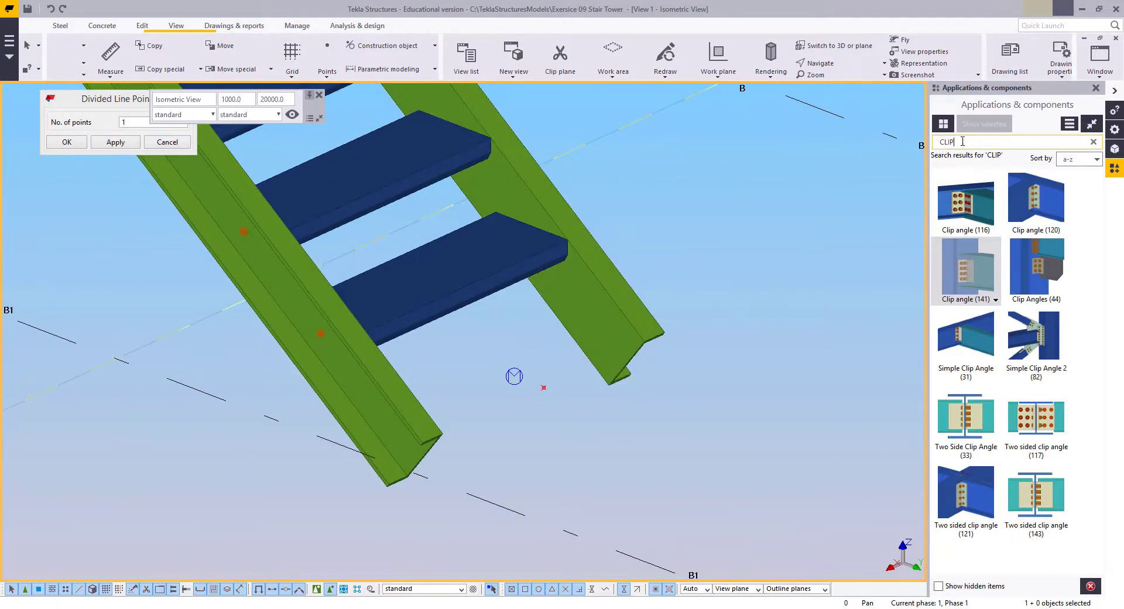
{"action": "type", "text": "TAIR"}
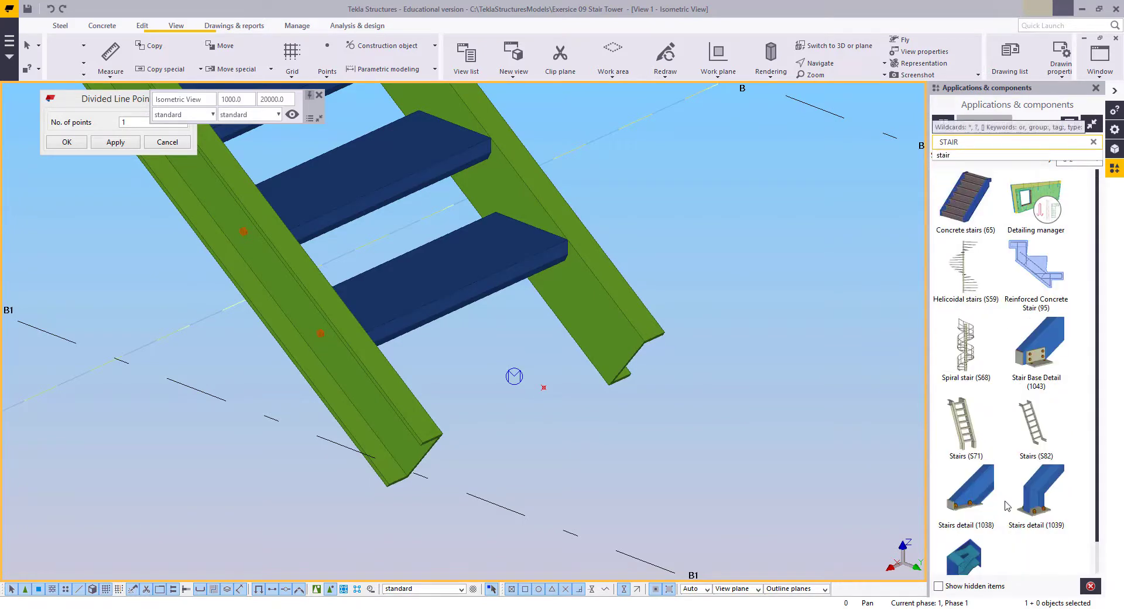
{"action": "left_click", "coordinate": [990, 494]}
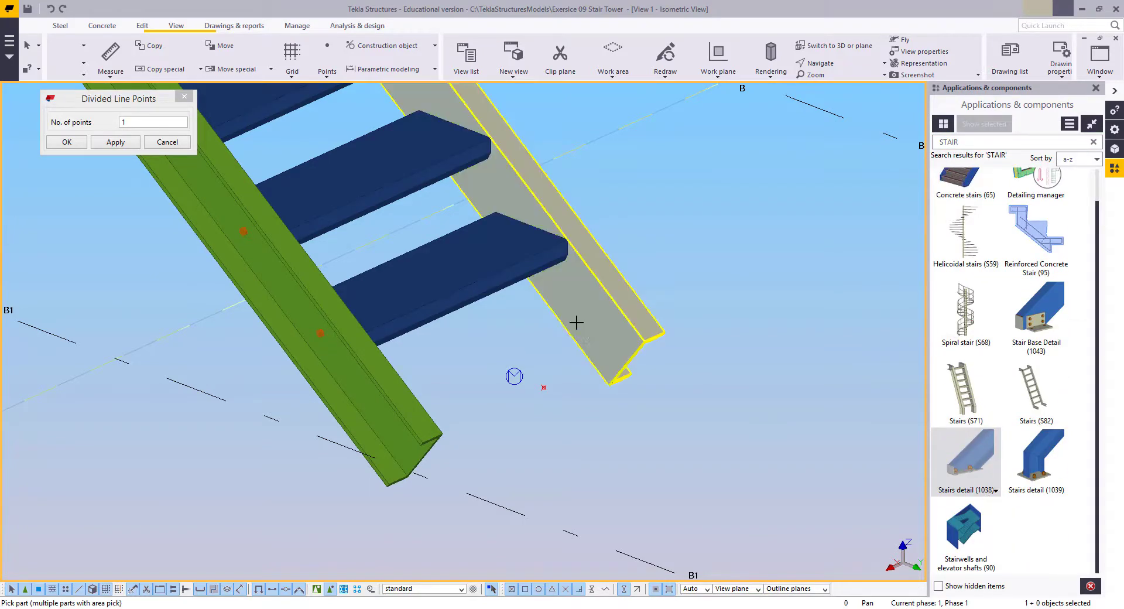
{"action": "left_click", "coordinate": [647, 342]}
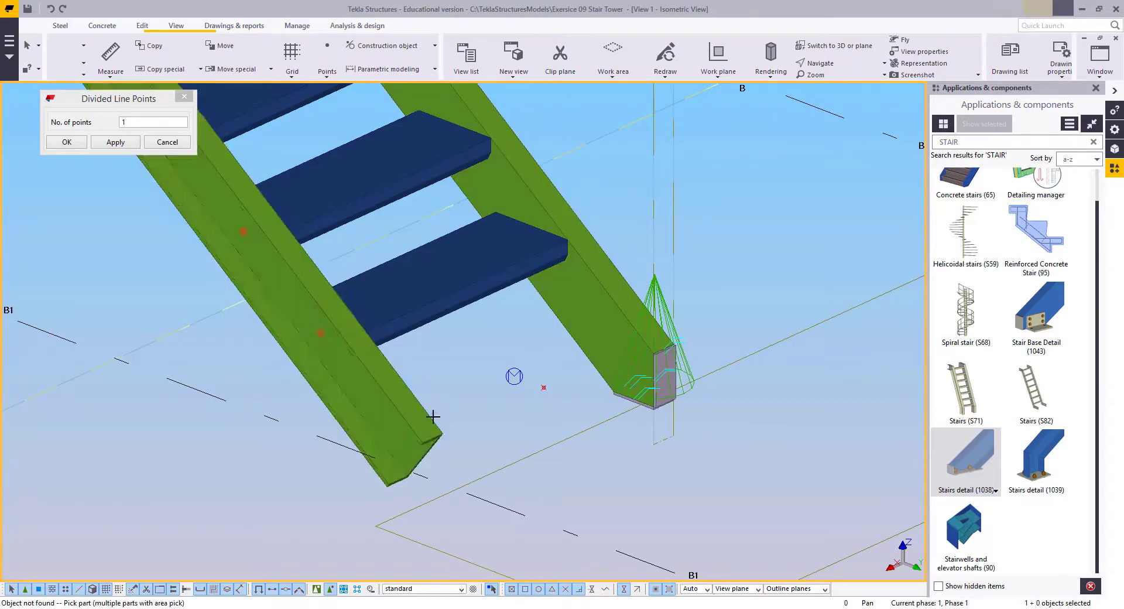
{"action": "left_click", "coordinate": [444, 431]}
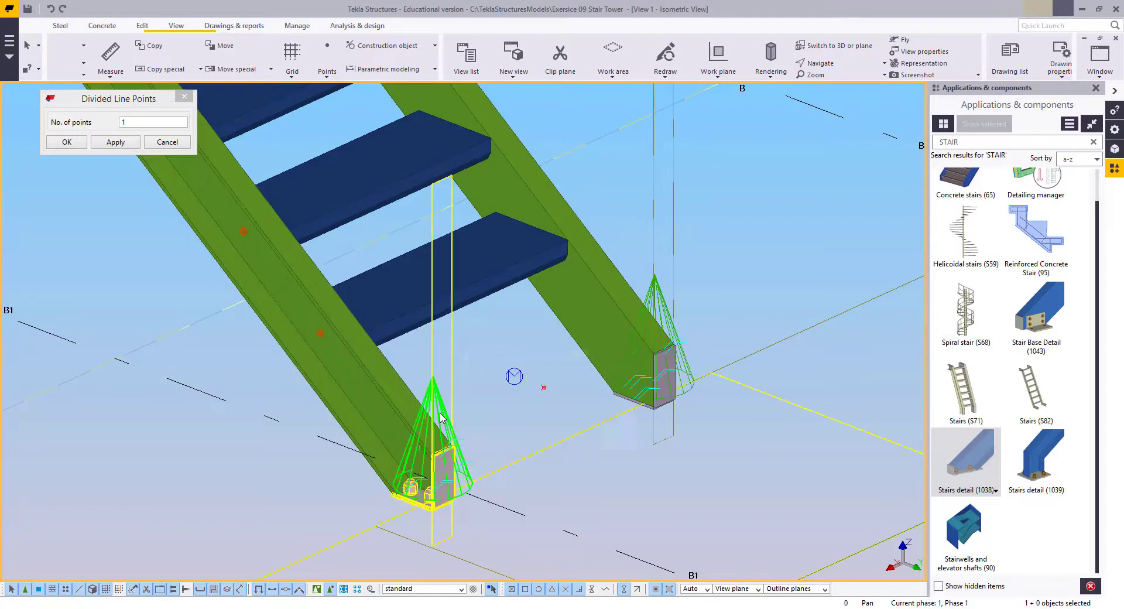
Open the settings of the near stringer's stair base detail and select the lower end handles of both bottom-flight stringers
{"action": "double_click", "coordinate": [442, 405]}
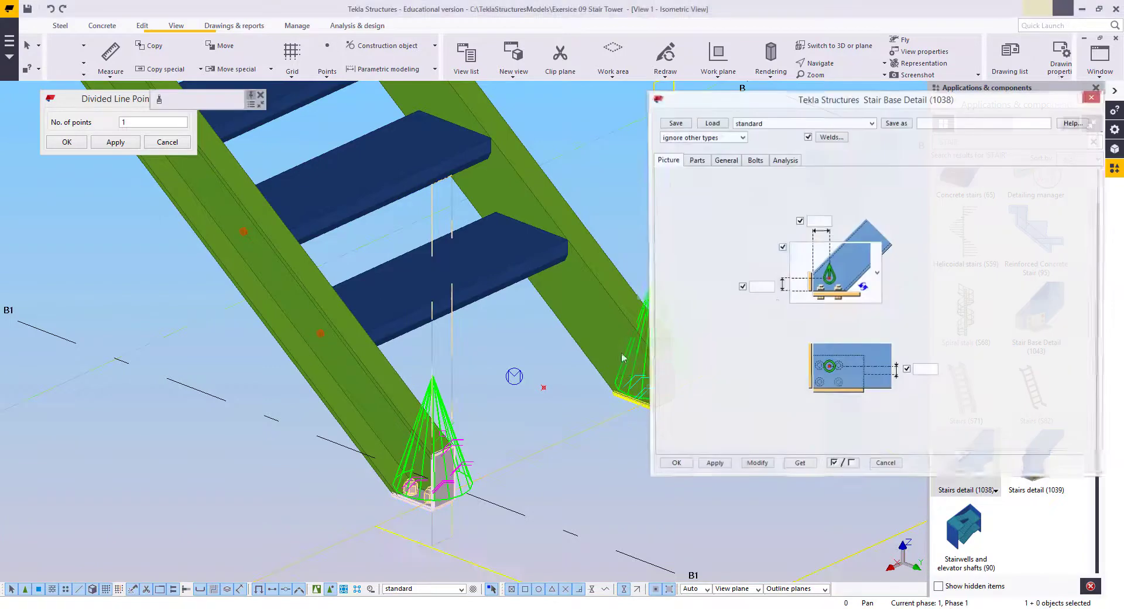
{"action": "middle_click_drag", "start_coordinate": [560, 358], "coordinate": [452, 377]}
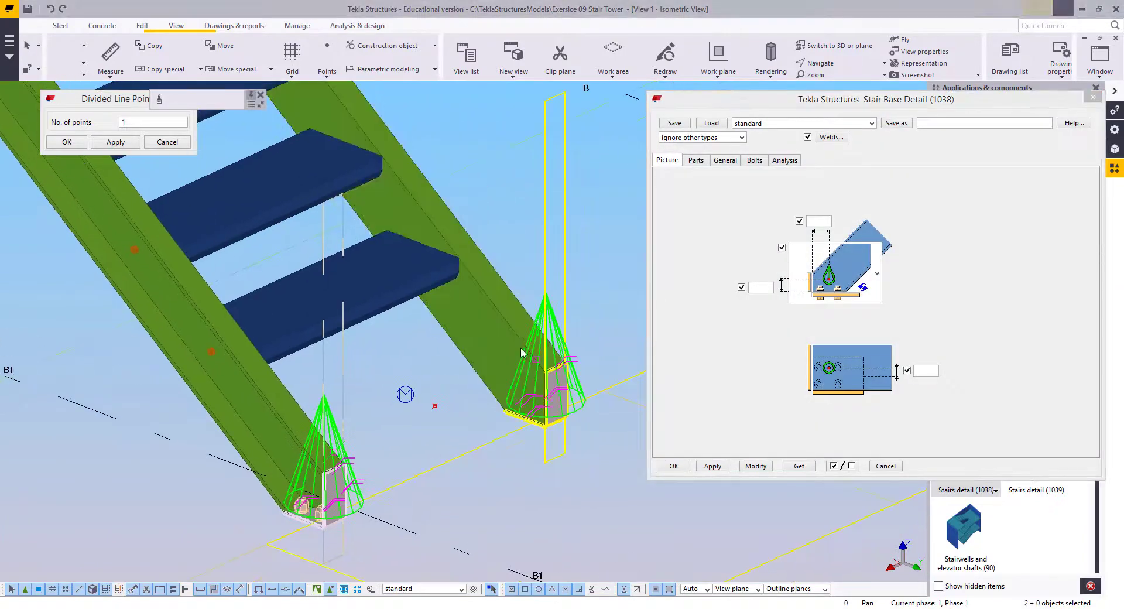
{"action": "scroll", "coordinate": [521, 352], "scroll_direction": "down", "scroll_amount": 2}
{"action": "left_click_drag", "start_coordinate": [296, 201], "coordinate": [621, 519]}
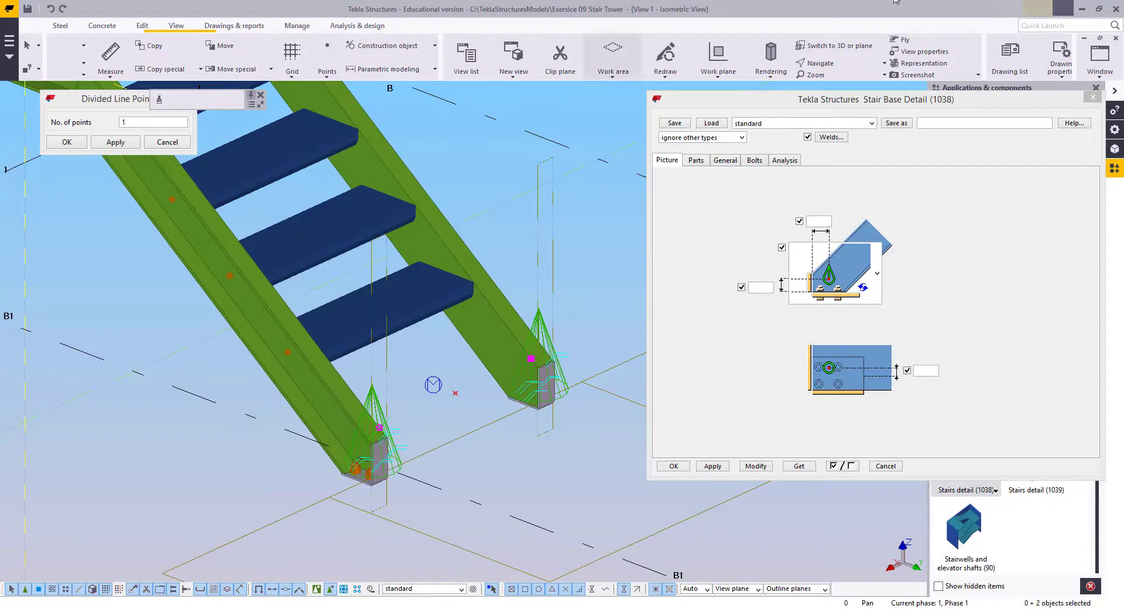
Show the base plates at the foot of the bottom flight in View 6
{"action": "left_click", "coordinate": [1100, 57]}
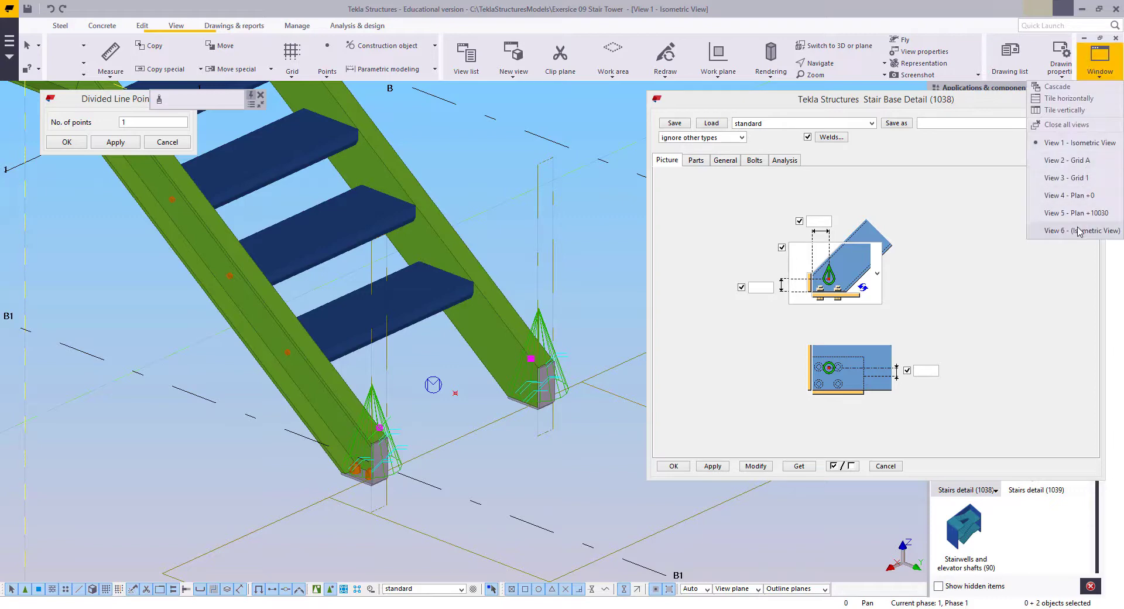
{"action": "left_click", "coordinate": [1079, 231]}
{"action": "scroll", "coordinate": [436, 436], "scroll_direction": "up", "scroll_amount": 5}
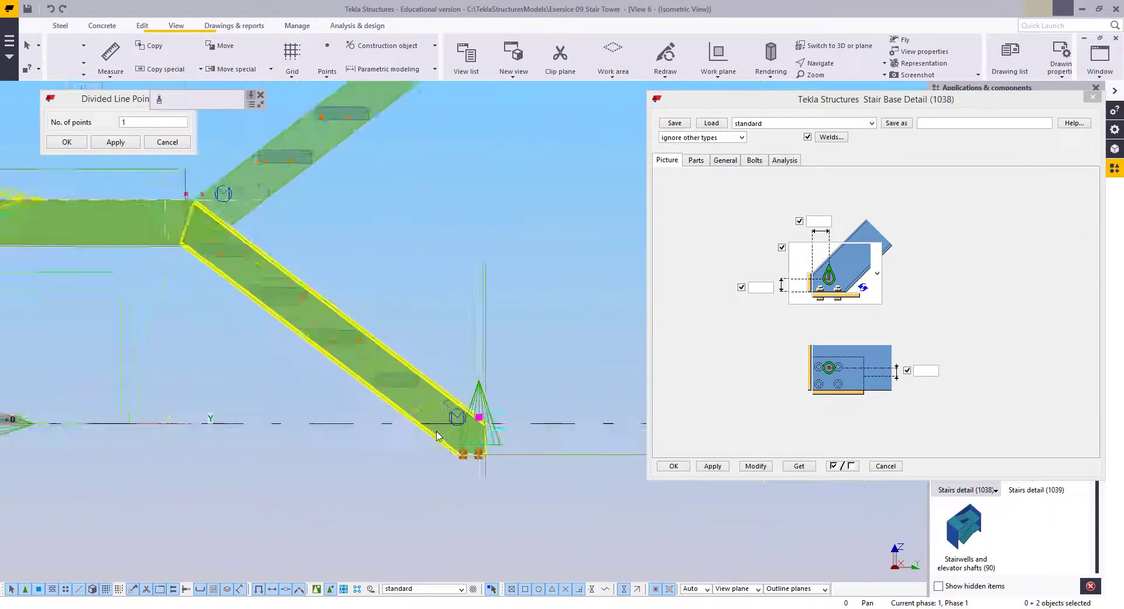
{"action": "scroll", "coordinate": [436, 436], "scroll_direction": "up", "scroll_amount": 6}
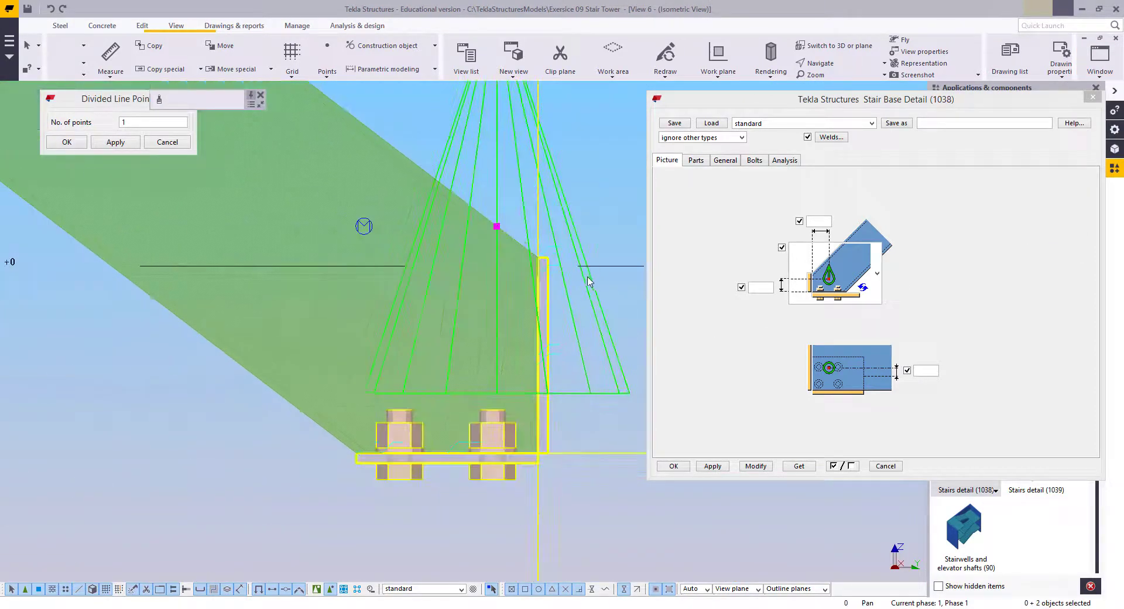
{"action": "middle_click_drag", "start_coordinate": [589, 282], "coordinate": [552, 266]}
Try to move the selected stringer ends straight up so the base plates reach the +0 level
{"action": "right_click", "coordinate": [575, 131]}
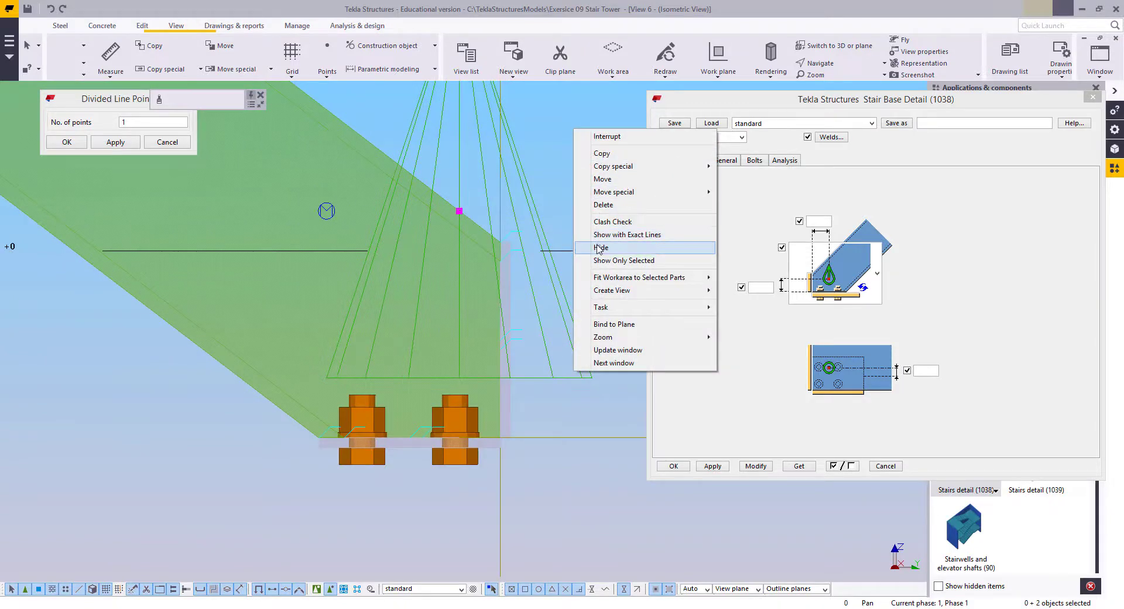
{"action": "left_click", "coordinate": [603, 178]}
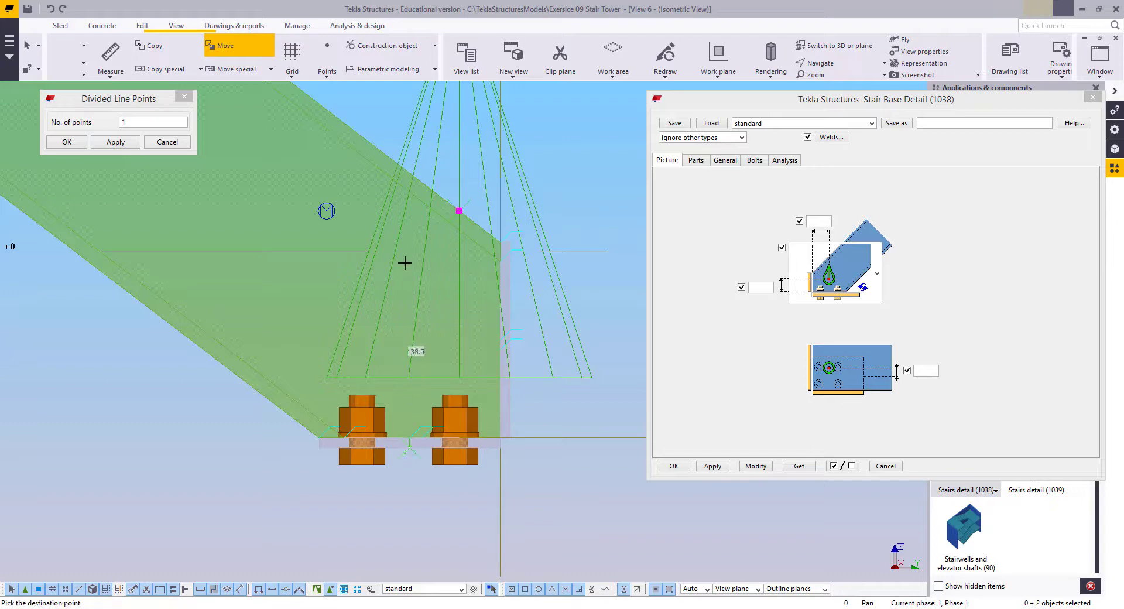
{"action": "left_click", "coordinate": [413, 251]}
{"action": "middle_click_drag", "start_coordinate": [445, 227], "coordinate": [454, 307]}
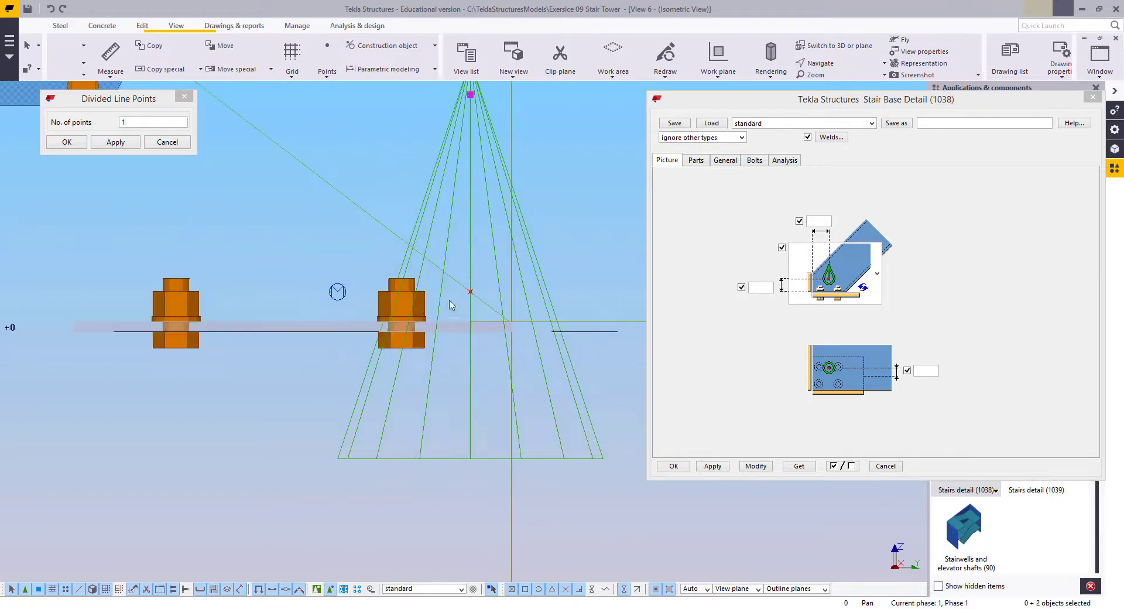
Try a second move of the stringer ends from the base plate's corner, and undo the raising of the ends
{"action": "scroll", "coordinate": [515, 345], "scroll_direction": "up", "scroll_amount": 3}
{"action": "right_click", "coordinate": [488, 253]}
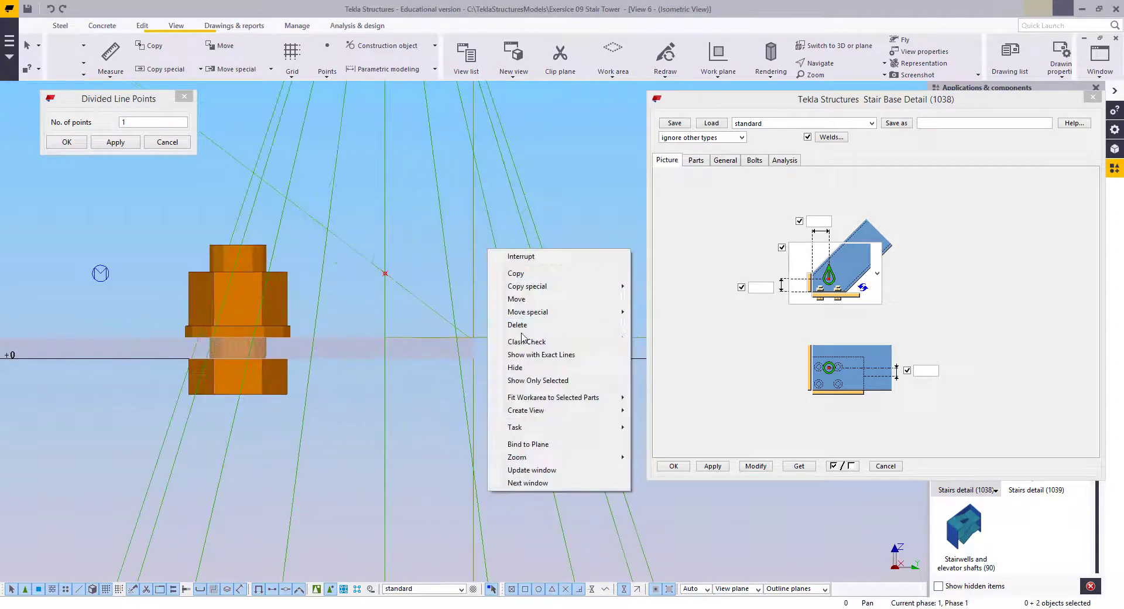
{"action": "left_click", "coordinate": [516, 298]}
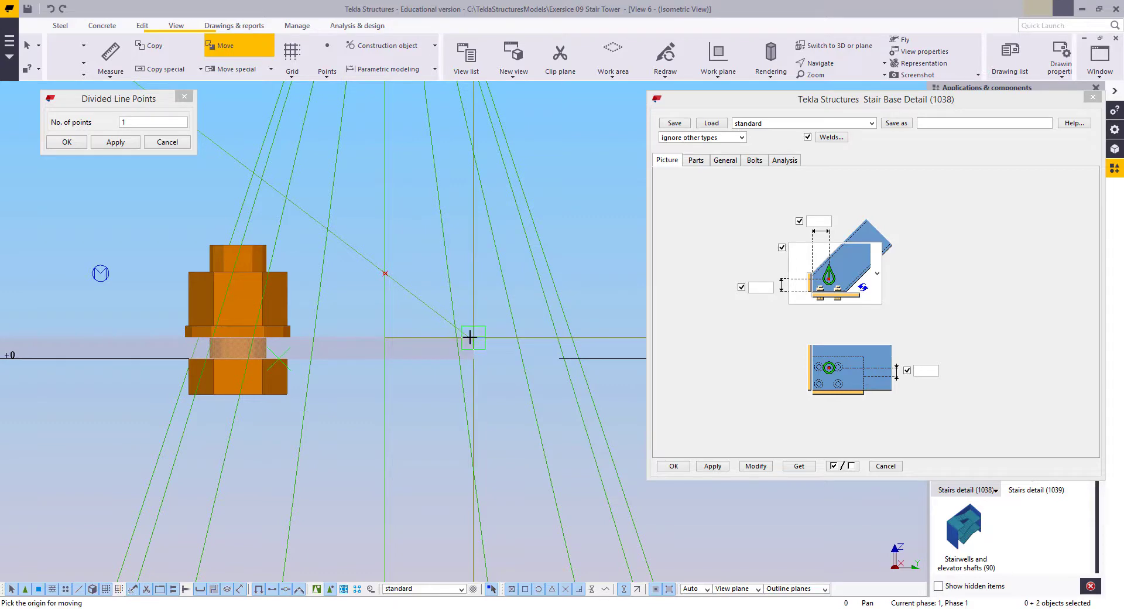
{"action": "scroll", "coordinate": [470, 338], "scroll_direction": "up", "scroll_amount": 4}
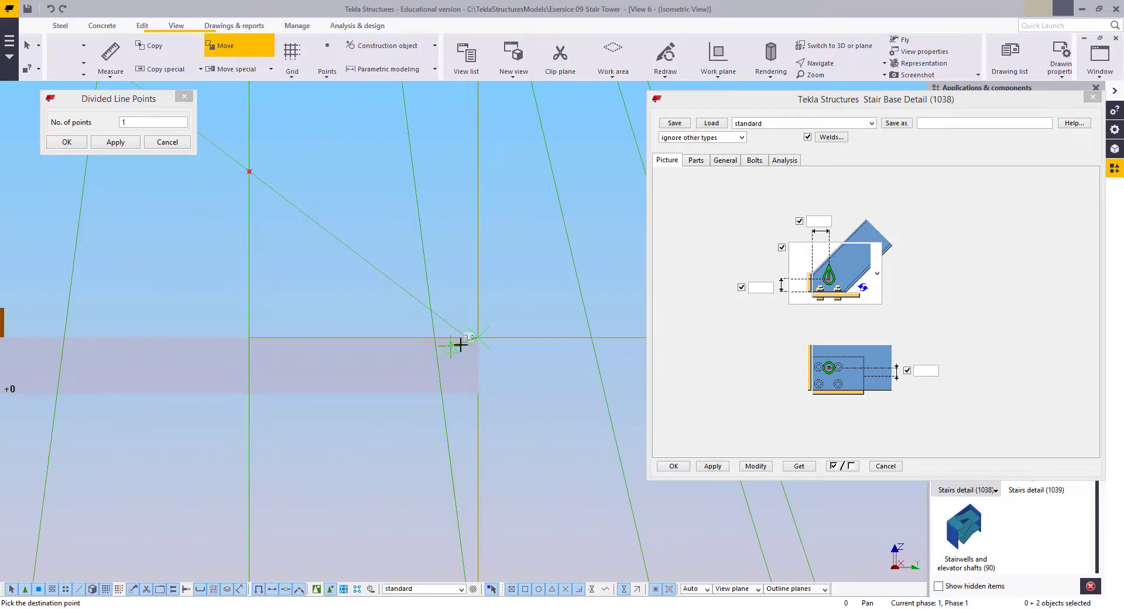
{"action": "scroll", "coordinate": [463, 339], "scroll_direction": "down", "scroll_amount": 2}
{"action": "right_click", "coordinate": [446, 254]}
{"action": "left_click", "coordinate": [466, 261]}
{"action": "scroll", "coordinate": [471, 329], "scroll_direction": "down", "scroll_amount": 7}
{"action": "scroll", "coordinate": [392, 329], "scroll_direction": "down", "scroll_amount": 2}
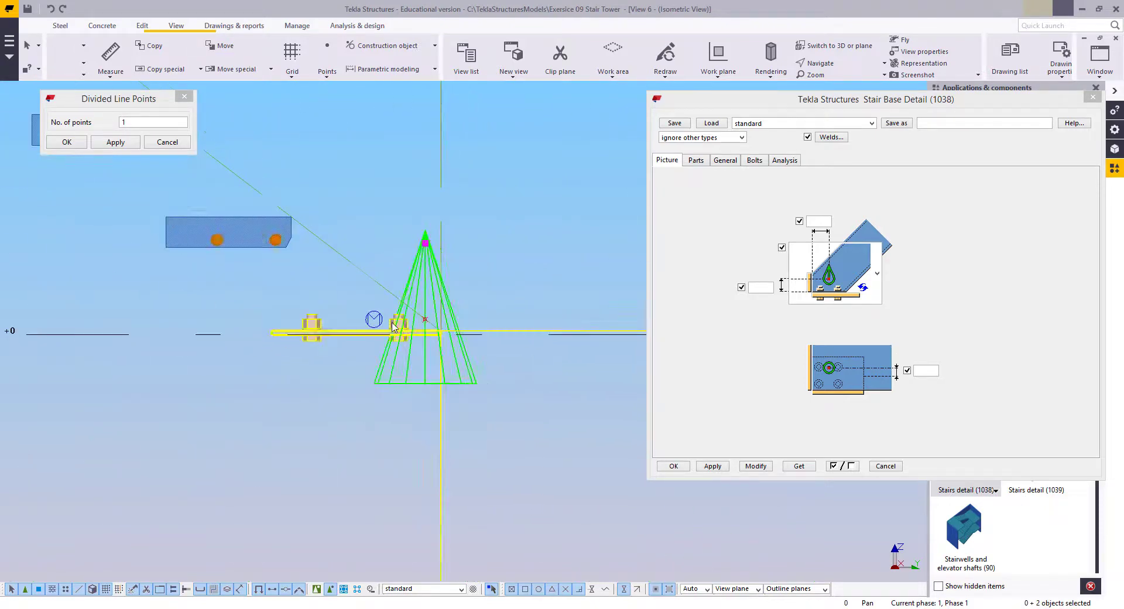
{"action": "right_click", "coordinate": [379, 179]}
{"action": "left_click", "coordinate": [410, 184]}
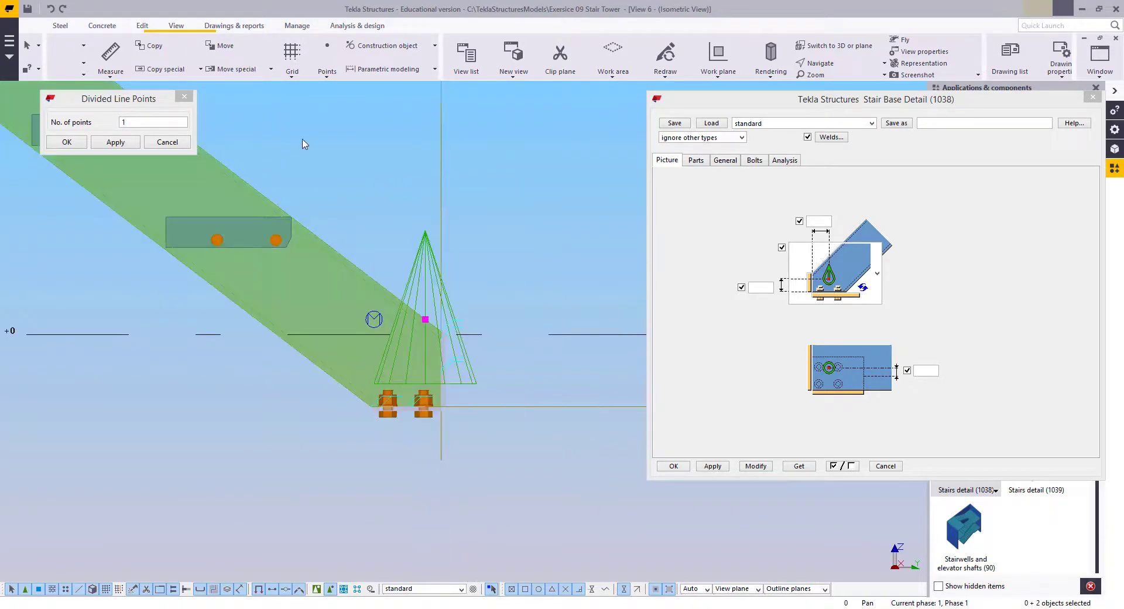
Draw a horizontal construction line along the +0 level and a vertical one through the outer face of the stringer's end plate
{"action": "left_click", "coordinate": [381, 47]}
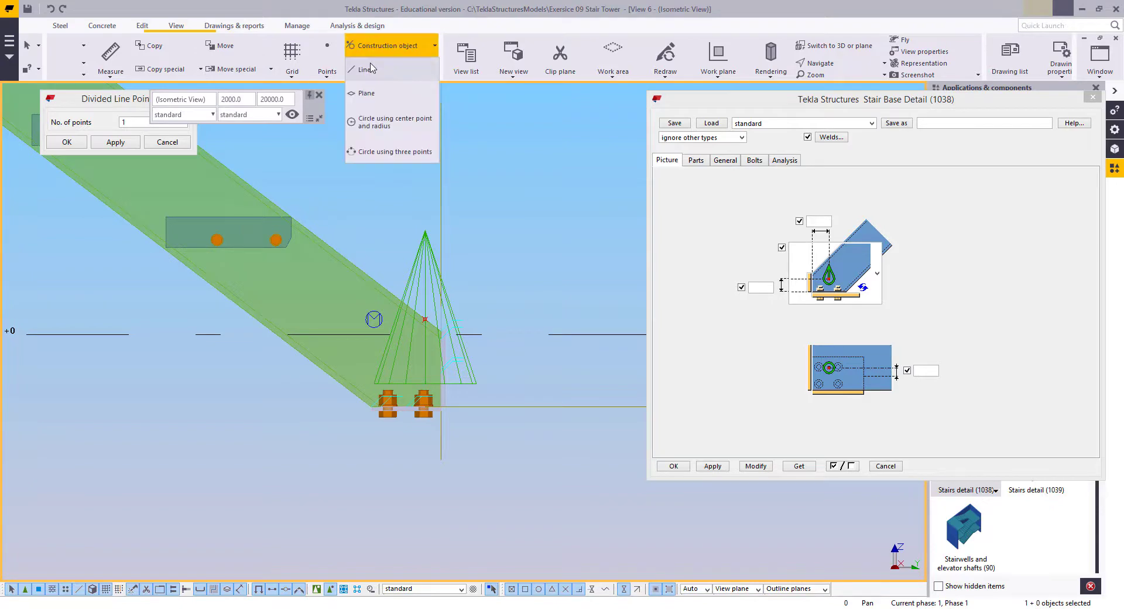
{"action": "left_click", "coordinate": [369, 69]}
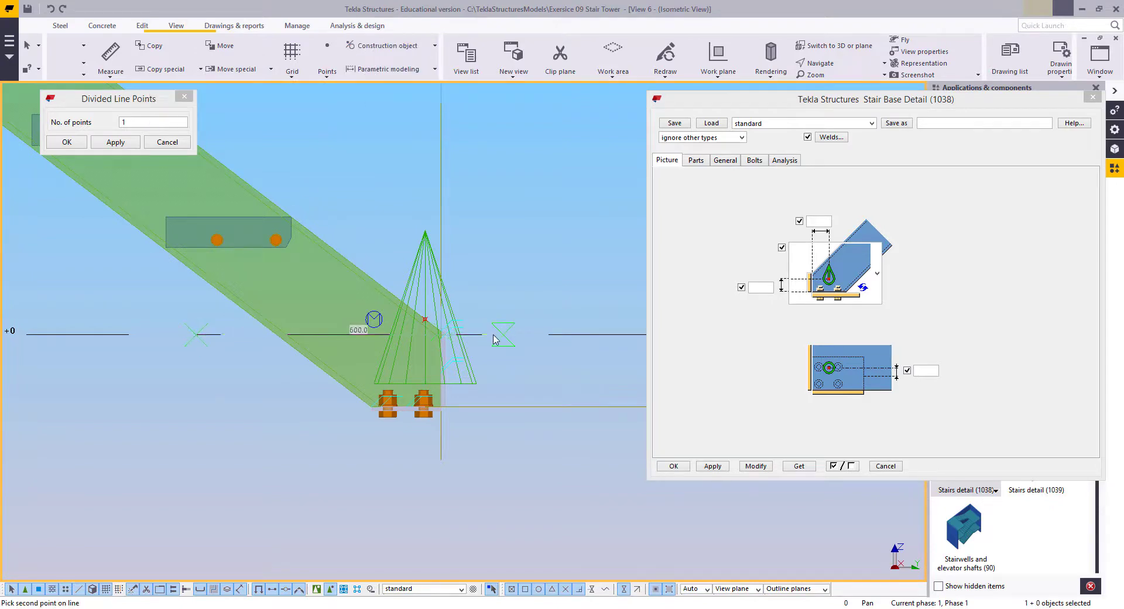
{"action": "scroll", "coordinate": [433, 326], "scroll_direction": "up", "scroll_amount": 4}
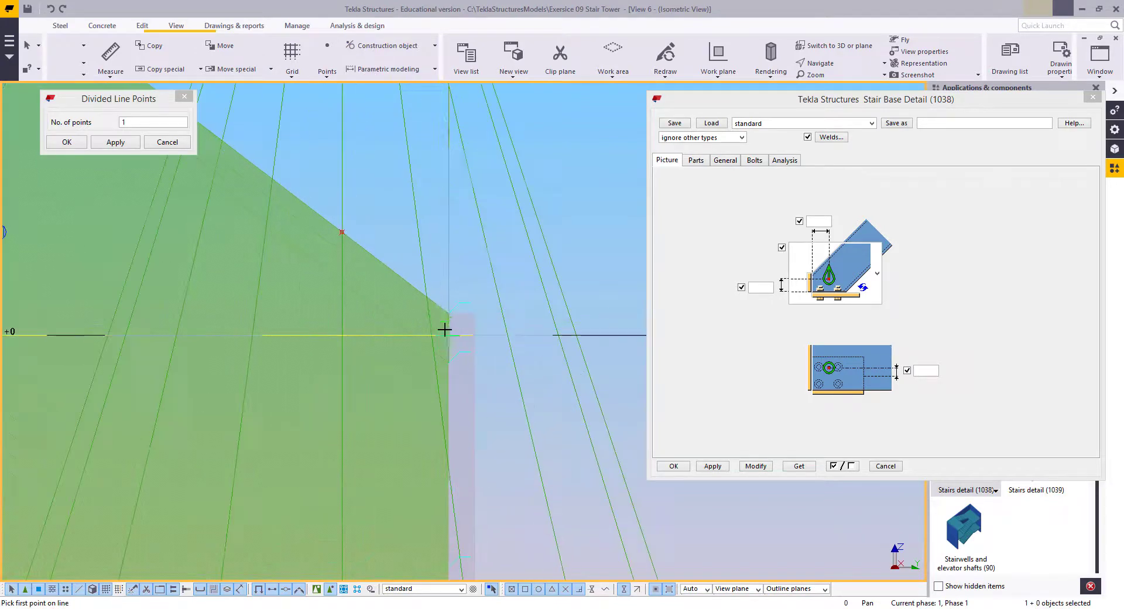
{"action": "left_click", "coordinate": [477, 335]}
{"action": "scroll", "coordinate": [487, 416], "scroll_direction": "down", "scroll_amount": 5}
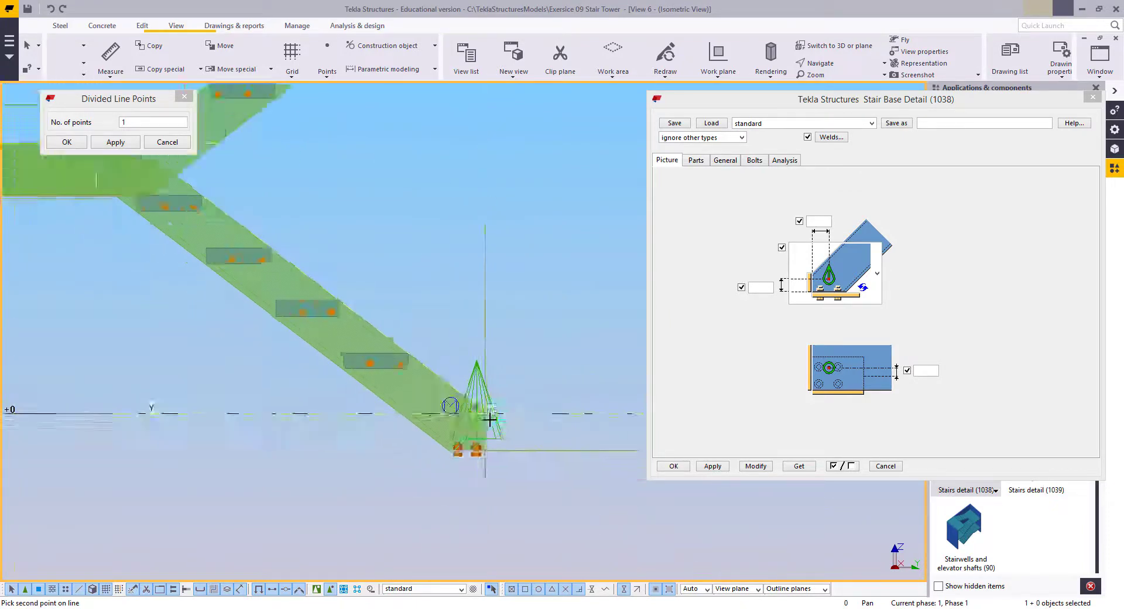
{"action": "scroll", "coordinate": [483, 244], "scroll_direction": "down", "scroll_amount": 4}
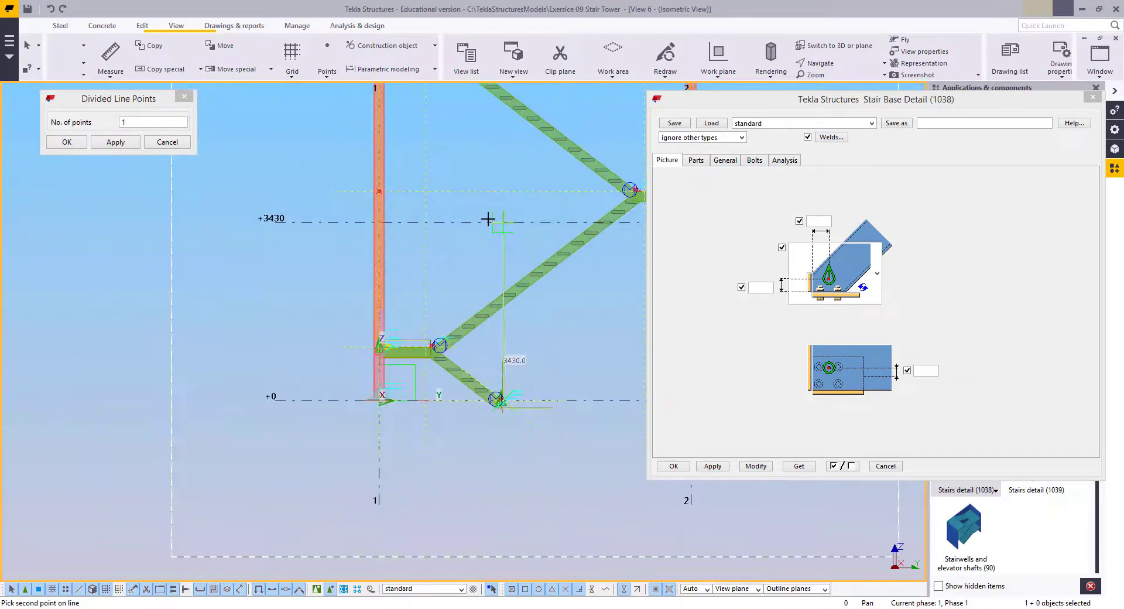
{"action": "scroll", "coordinate": [499, 385], "scroll_direction": "up", "scroll_amount": 5}
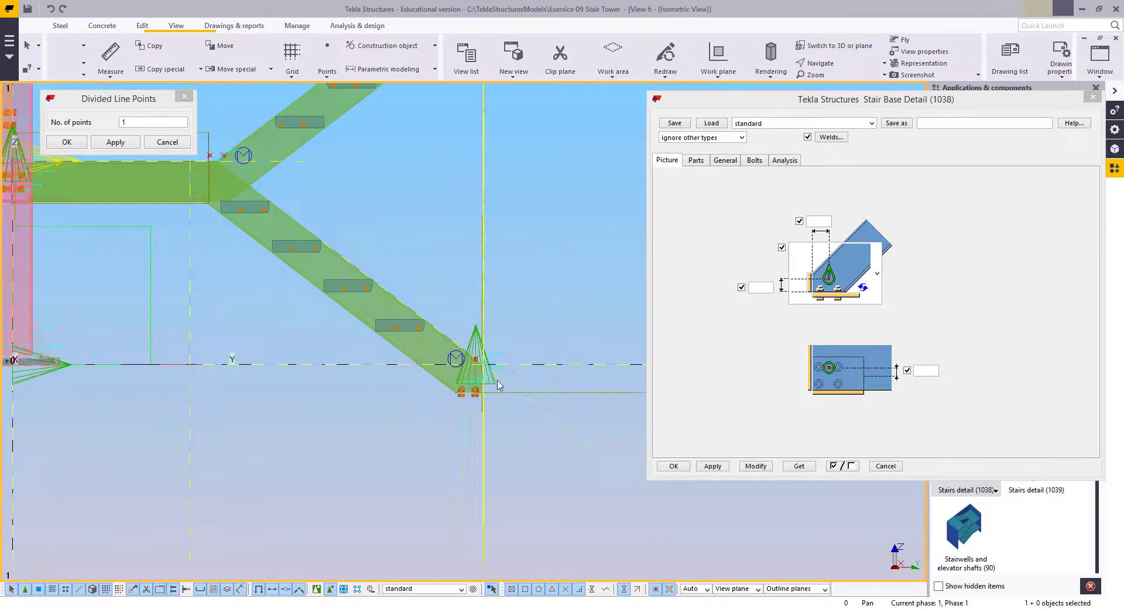
Copy the horizontal construction line at the +0 level 30 mm upwards
{"action": "right_click", "coordinate": [519, 355]}
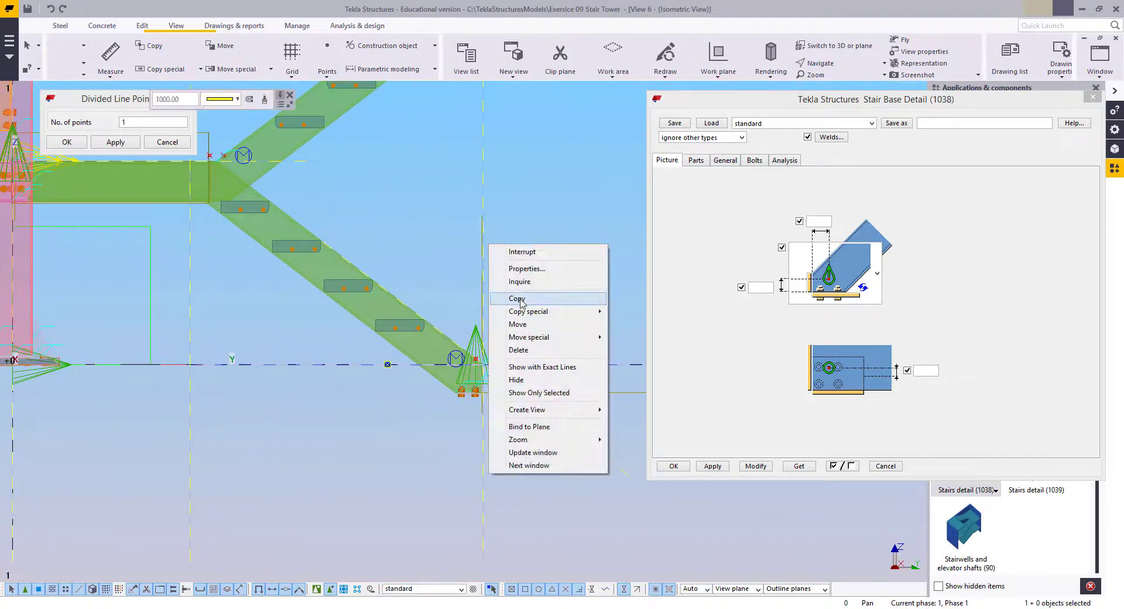
{"action": "left_click", "coordinate": [515, 368]}
{"action": "middle_click_drag", "start_coordinate": [480, 357], "coordinate": [481, 376]}
{"action": "scroll", "coordinate": [485, 375], "scroll_direction": "up", "scroll_amount": 2}
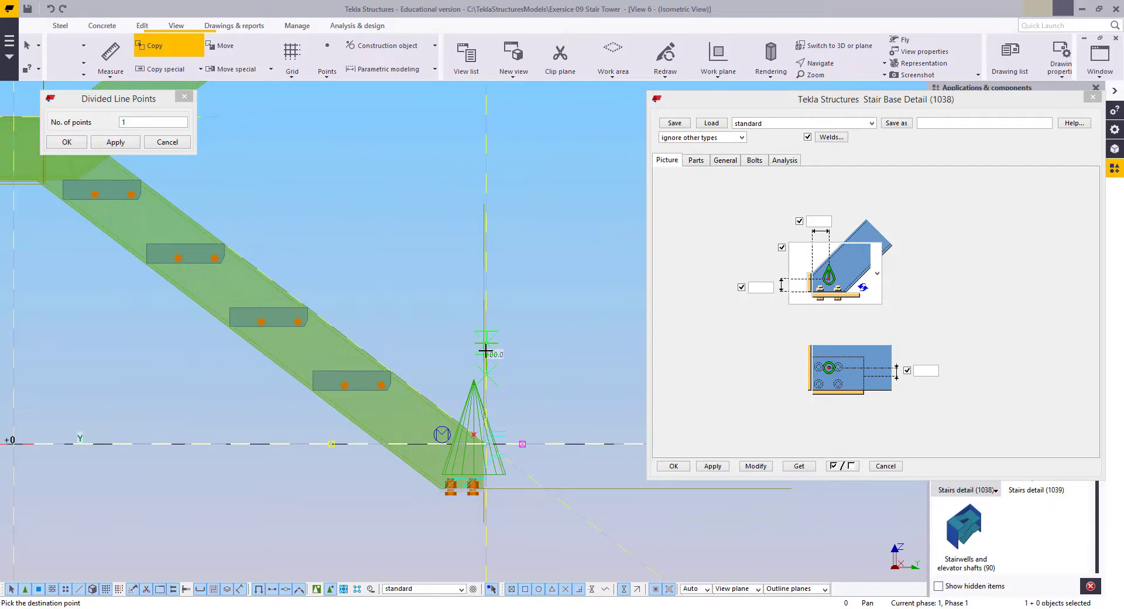
{"action": "type", "text": "30"}
{"action": "key", "text": "Return"}
{"action": "right_click", "coordinate": [438, 260]}
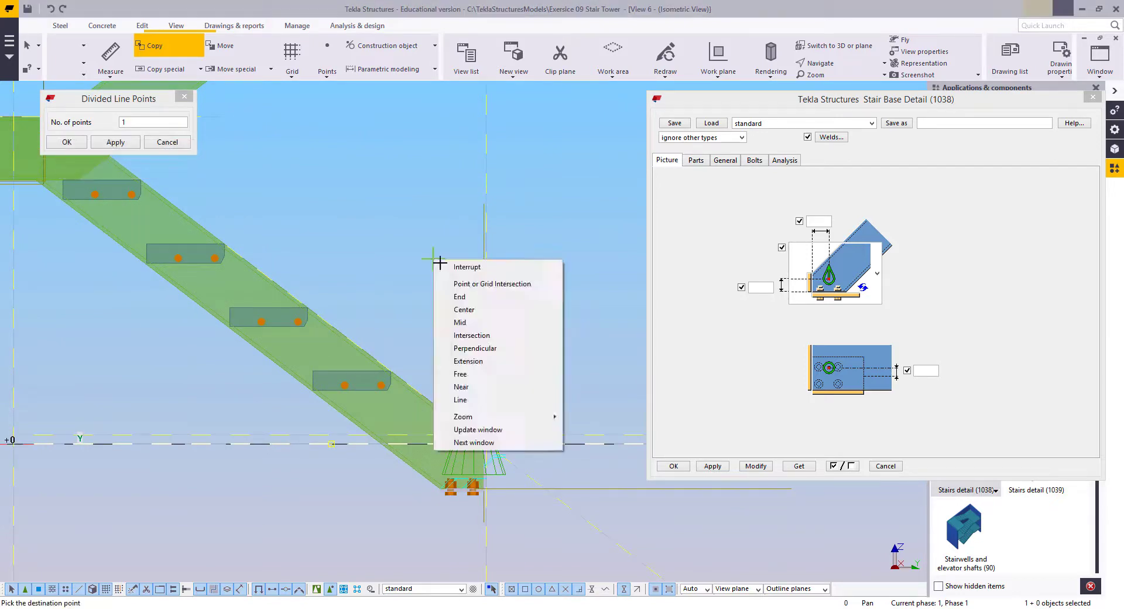
{"action": "left_click", "coordinate": [446, 267]}
Copy the vertical construction line at the end plate horizontally back towards the stair flight
{"action": "left_click", "coordinate": [555, 370]}
{"action": "middle_click_drag", "start_coordinate": [546, 381], "coordinate": [553, 375]}
{"action": "scroll", "coordinate": [516, 326], "scroll_direction": "up", "scroll_amount": 2}
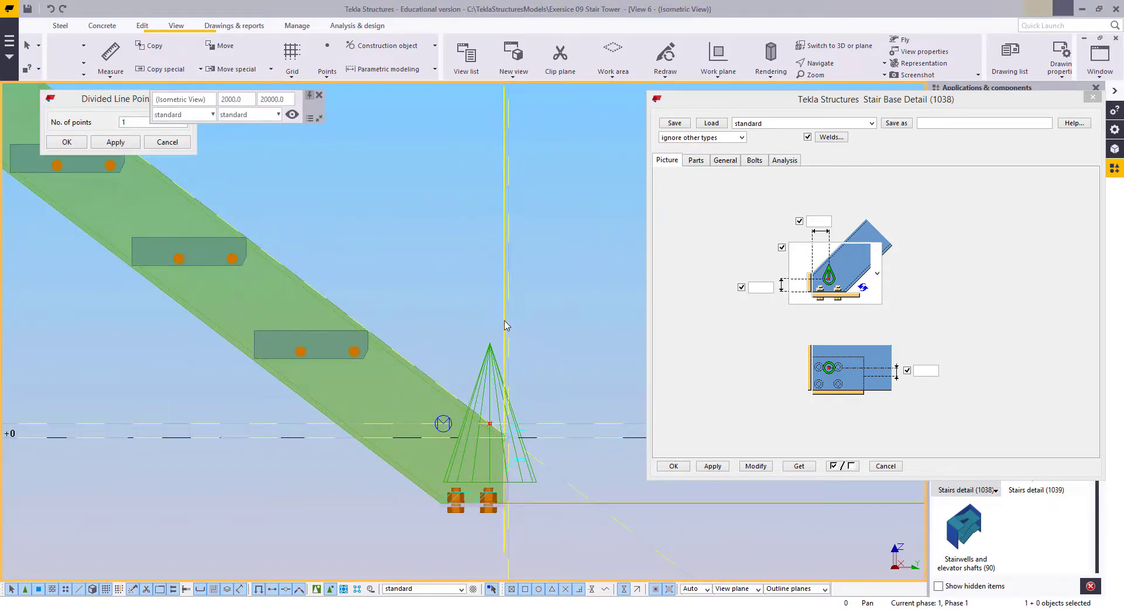
{"action": "left_click", "coordinate": [506, 321]}
{"action": "middle_click_drag", "start_coordinate": [447, 409], "coordinate": [502, 373]}
{"action": "scroll", "coordinate": [472, 362], "scroll_direction": "up", "scroll_amount": 1}
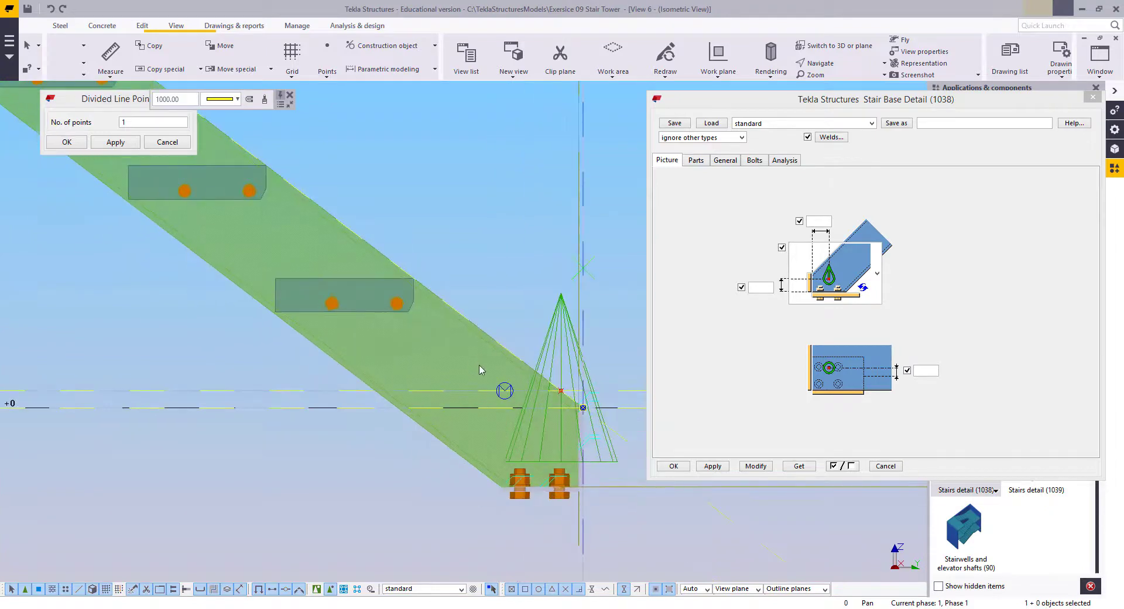
{"action": "right_click", "coordinate": [493, 257]}
{"action": "left_click", "coordinate": [524, 338]}
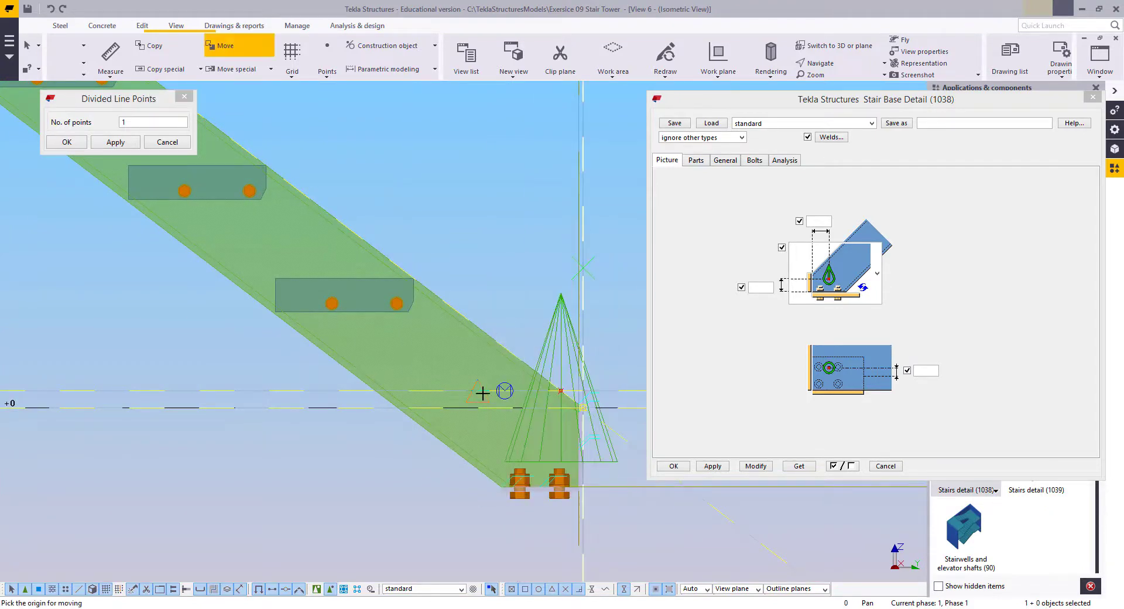
{"action": "key", "text": "Escape"}
{"action": "right_click", "coordinate": [477, 334]}
{"action": "left_click", "coordinate": [507, 395]}
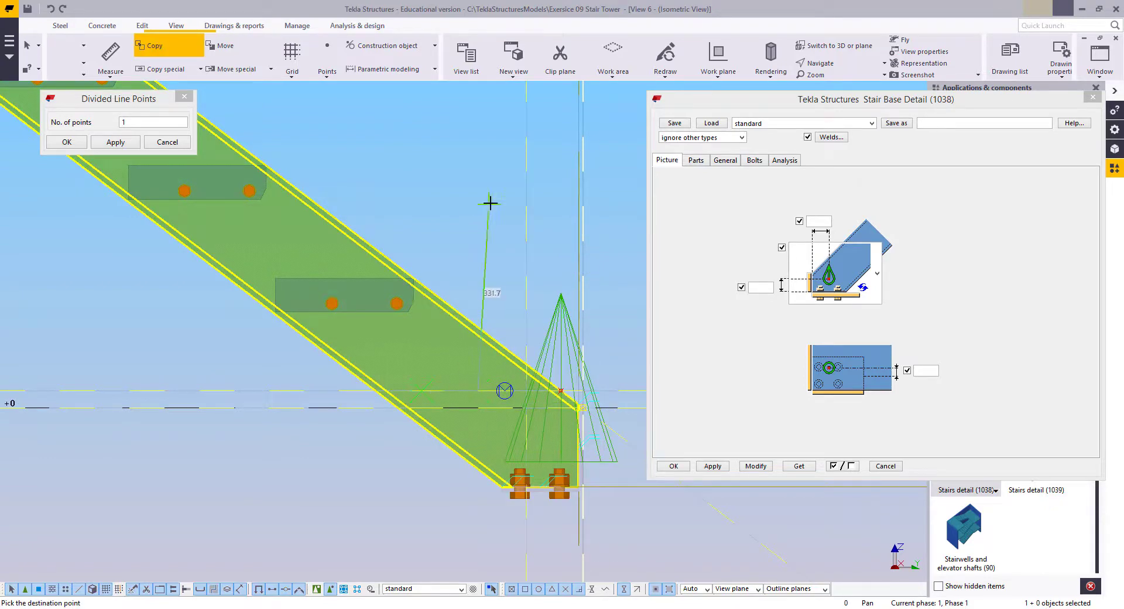
{"action": "key", "text": "Escape"}
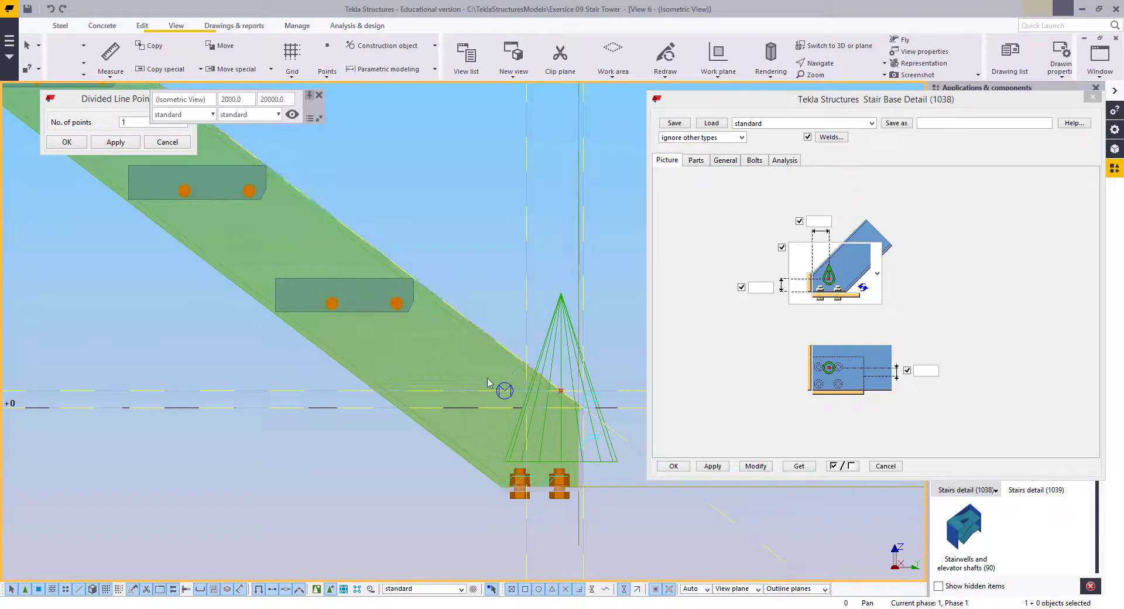
Modify both stair base details to a 10 mm horizontal plate and a single bolt set 100 mm from the end plate
{"action": "scroll", "coordinate": [480, 249], "scroll_direction": "down", "scroll_amount": 2}
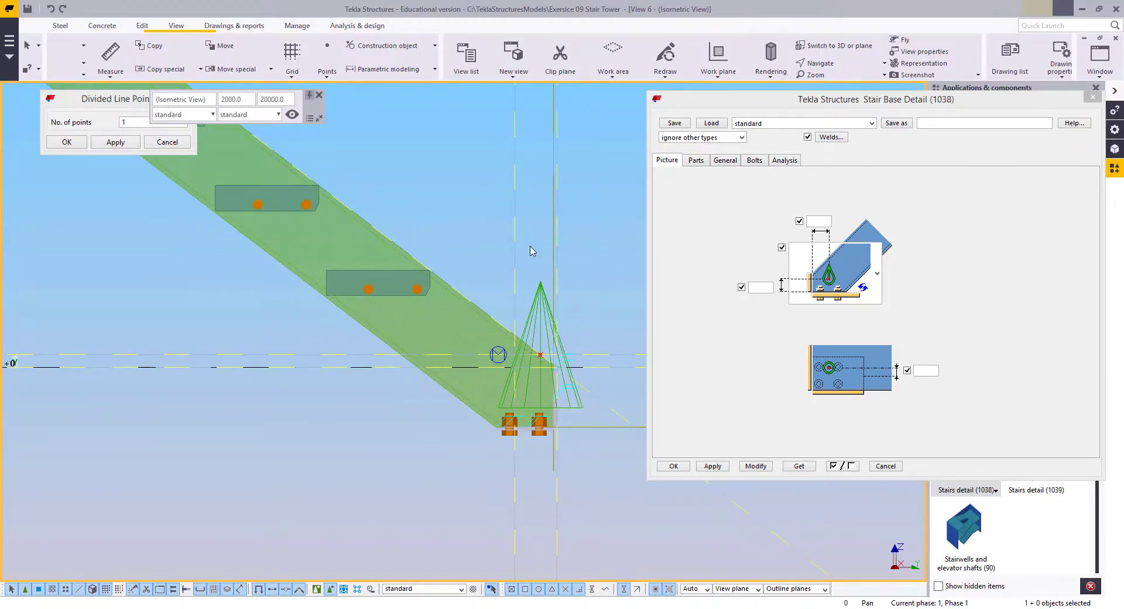
{"action": "left_click", "coordinate": [516, 412]}
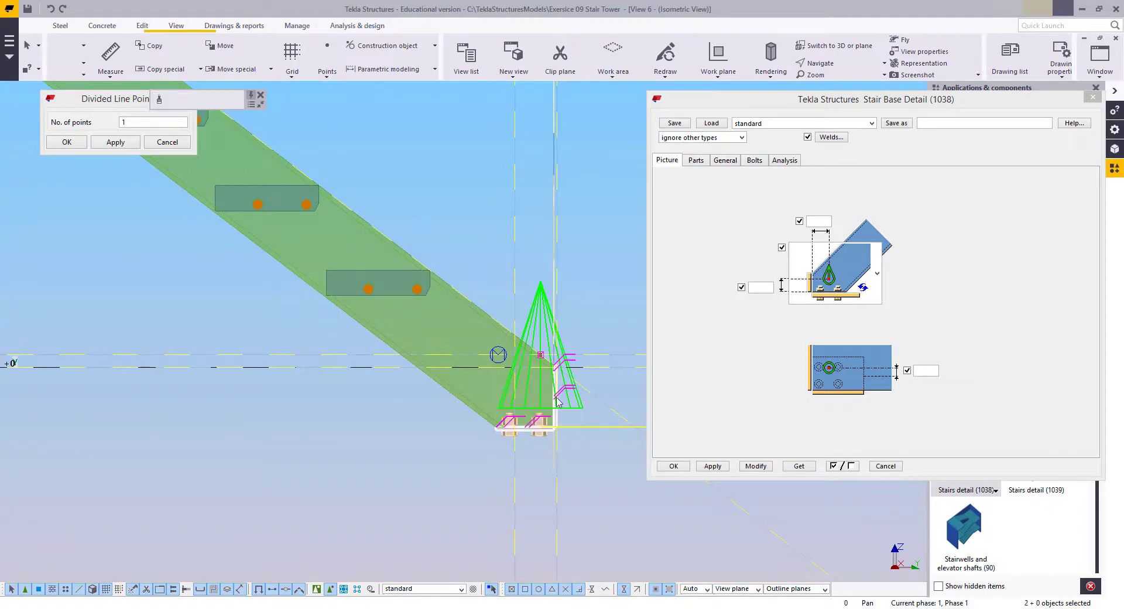
{"action": "left_click", "coordinate": [699, 162]}
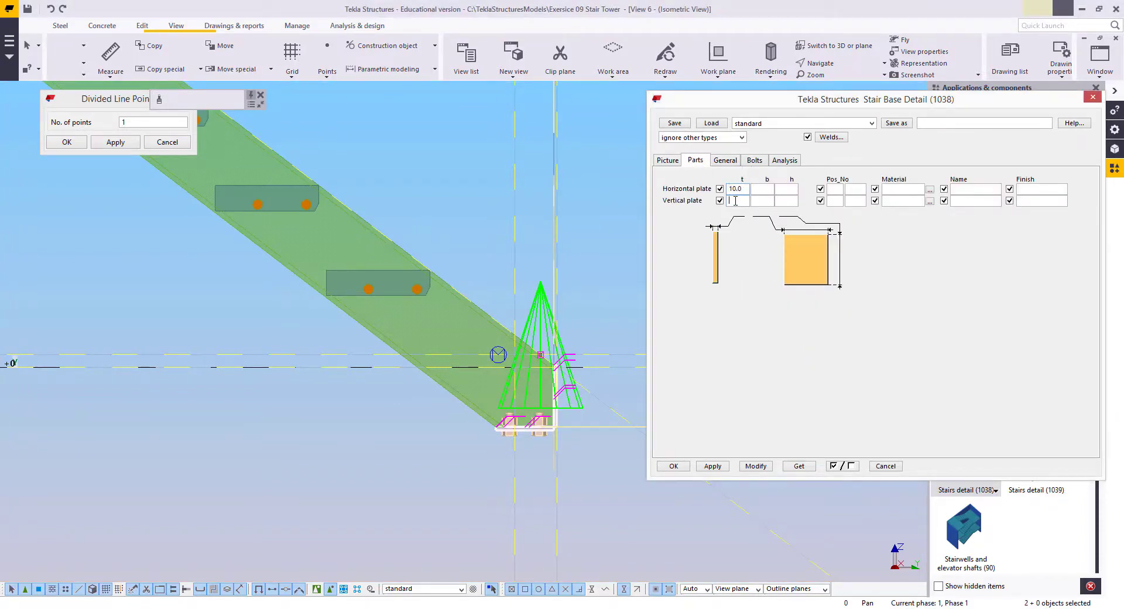
{"action": "left_click", "coordinate": [753, 161]}
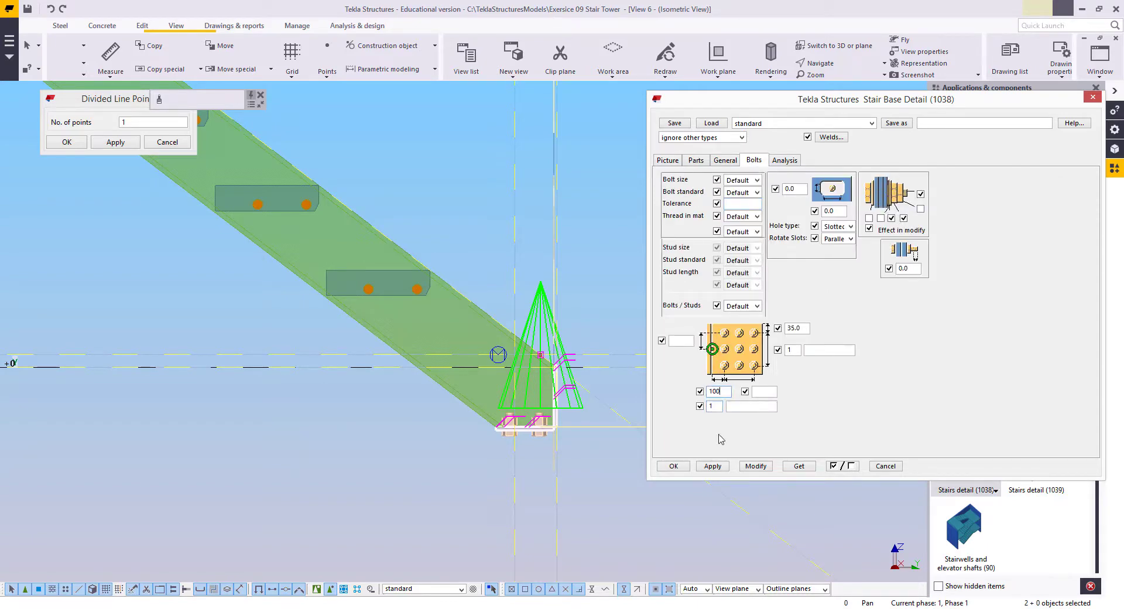
{"action": "left_click", "coordinate": [755, 466]}
{"action": "scroll", "coordinate": [549, 384], "scroll_direction": "up", "scroll_amount": 3}
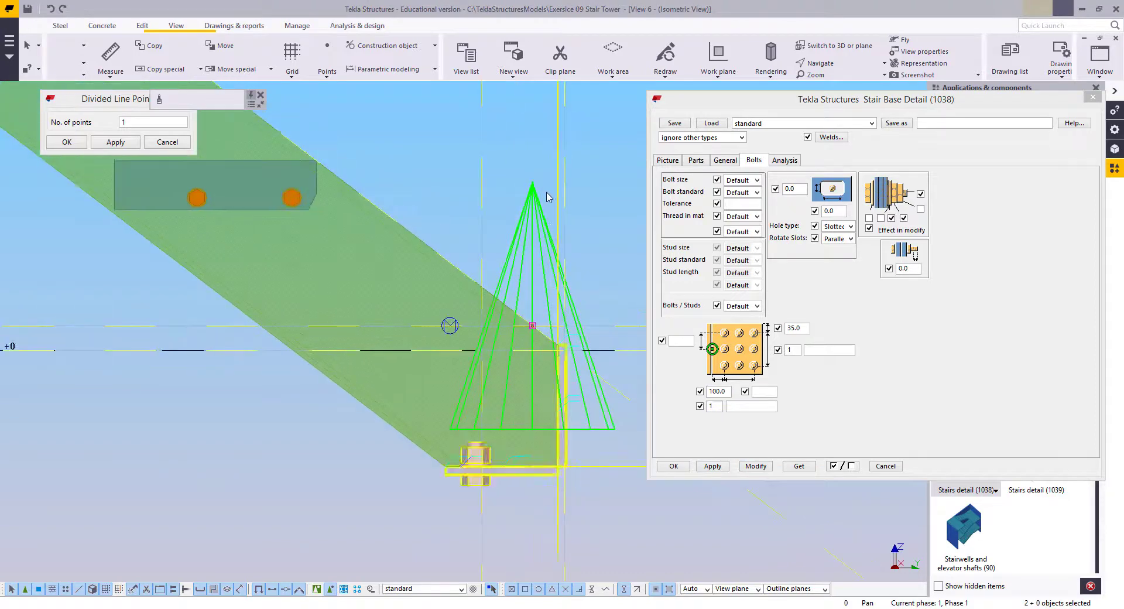
Move the stringer ends from the base plate's outer bottom corner to the intersection of the copied construction lines
{"action": "right_click", "coordinate": [579, 276]}
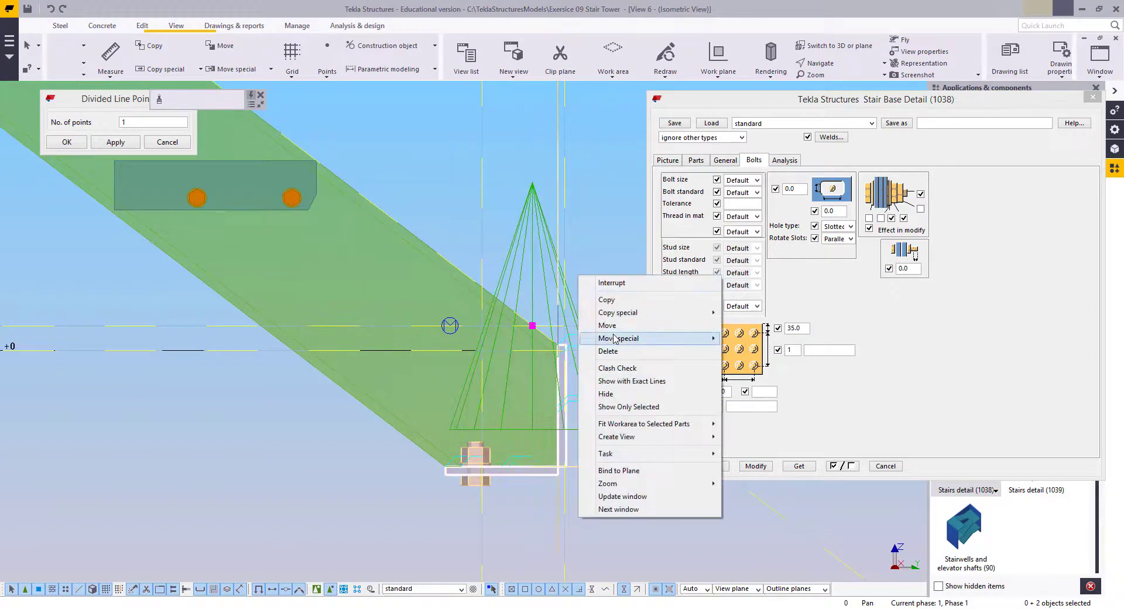
{"action": "left_click", "coordinate": [609, 325]}
{"action": "scroll", "coordinate": [560, 475], "scroll_direction": "up", "scroll_amount": 2}
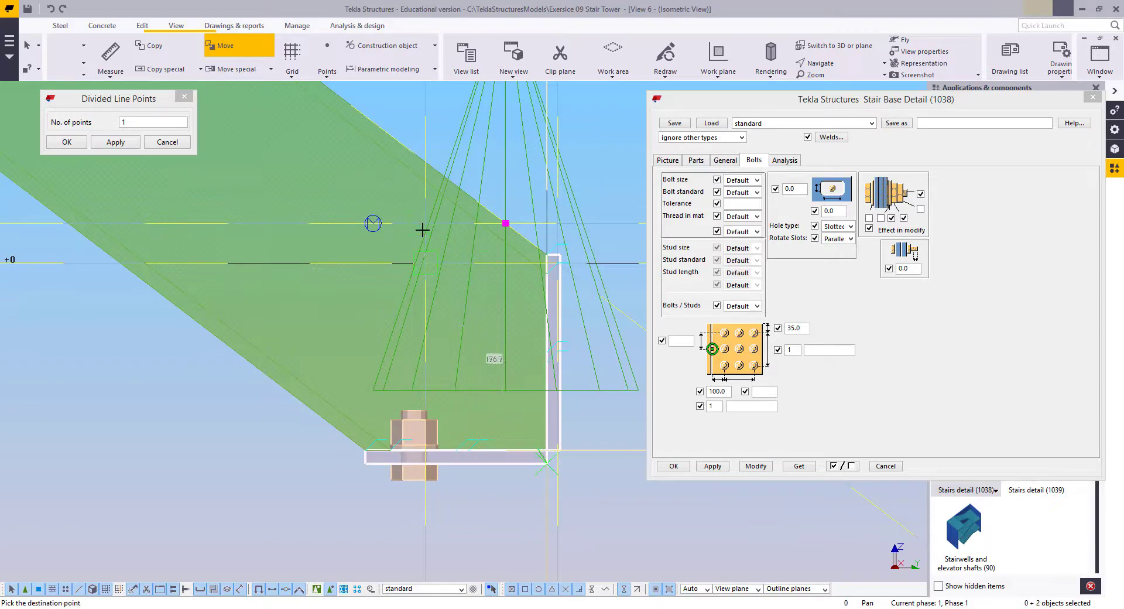
{"action": "left_click", "coordinate": [425, 221]}
{"action": "scroll", "coordinate": [432, 334], "scroll_direction": "down", "scroll_amount": 3}
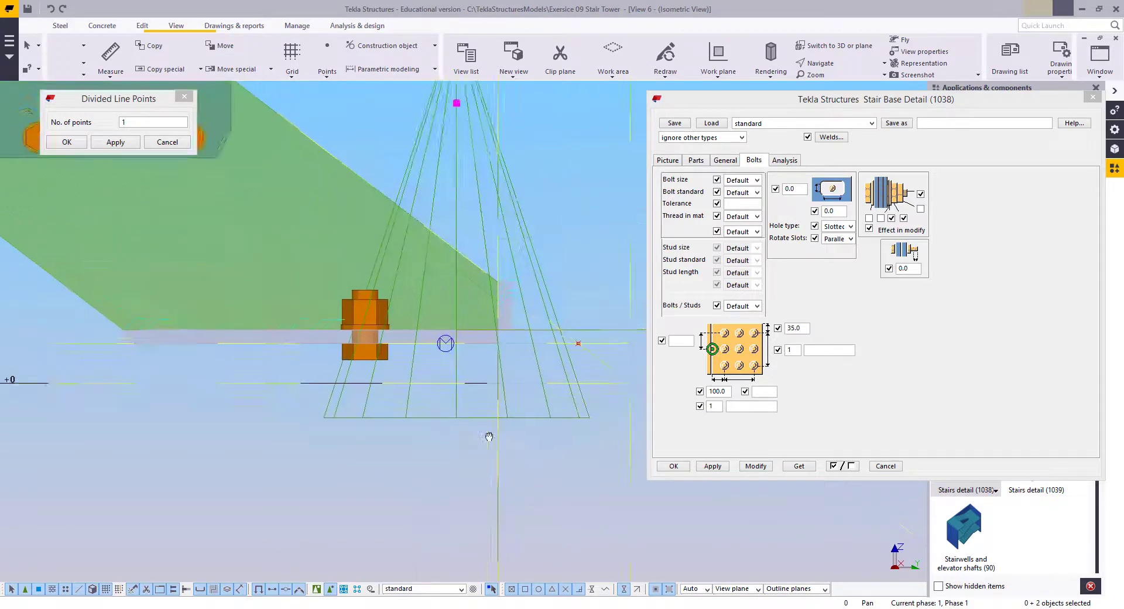
{"action": "scroll", "coordinate": [434, 290], "scroll_direction": "up", "scroll_amount": 1}
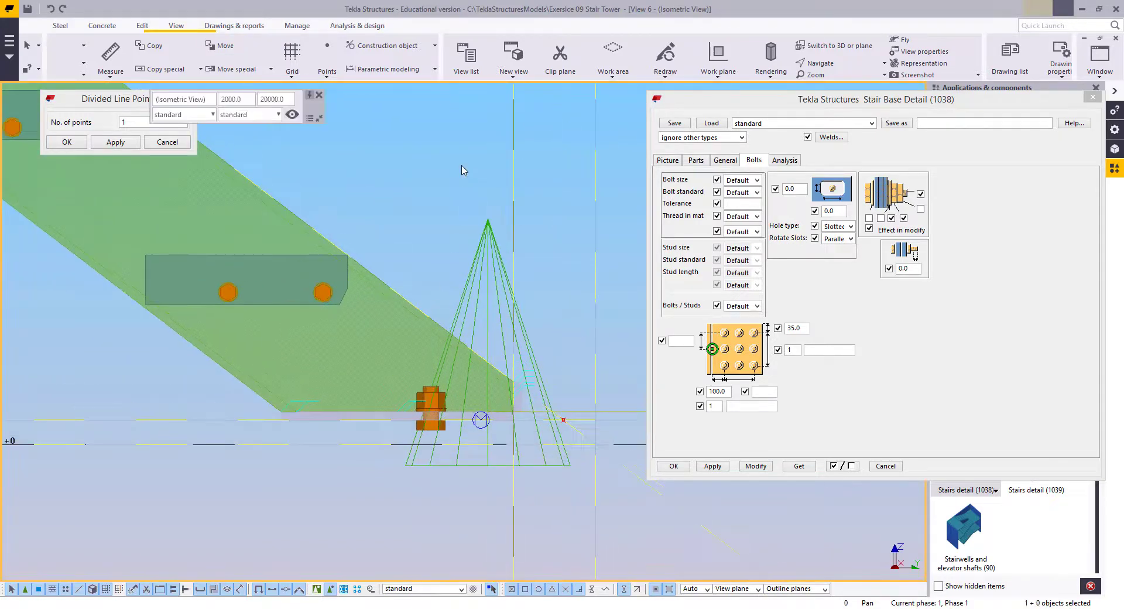
Move the stringer ends another 100 mm horizontally from the base plate's corner, back towards the stair flight
{"action": "left_click", "coordinate": [440, 397]}
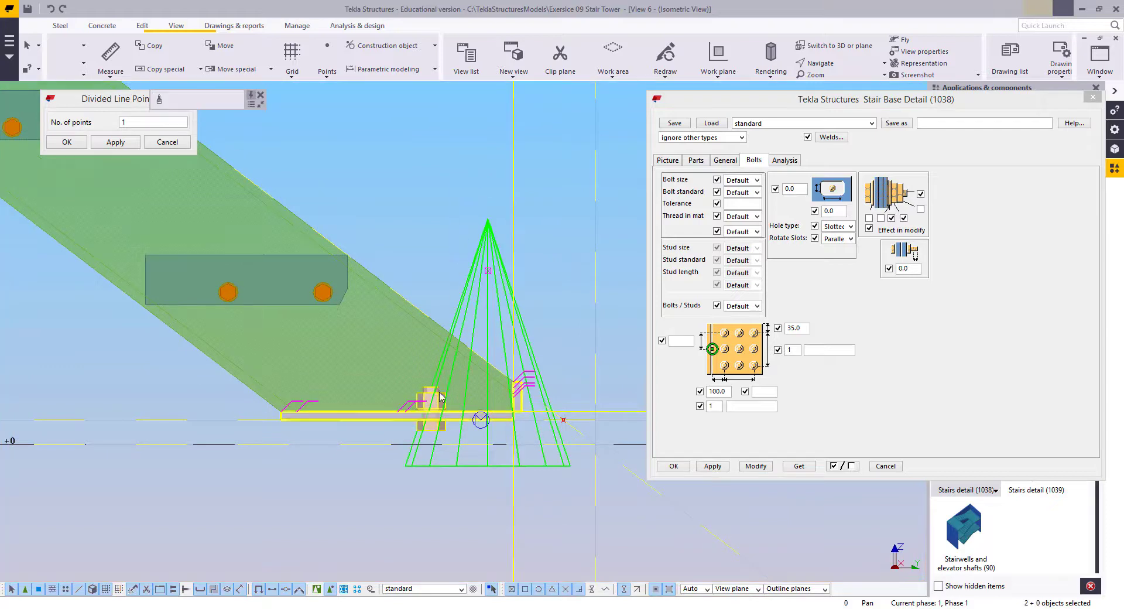
{"action": "right_click", "coordinate": [499, 226]}
{"action": "left_click", "coordinate": [528, 275]}
{"action": "scroll", "coordinate": [530, 410], "scroll_direction": "up", "scroll_amount": 2}
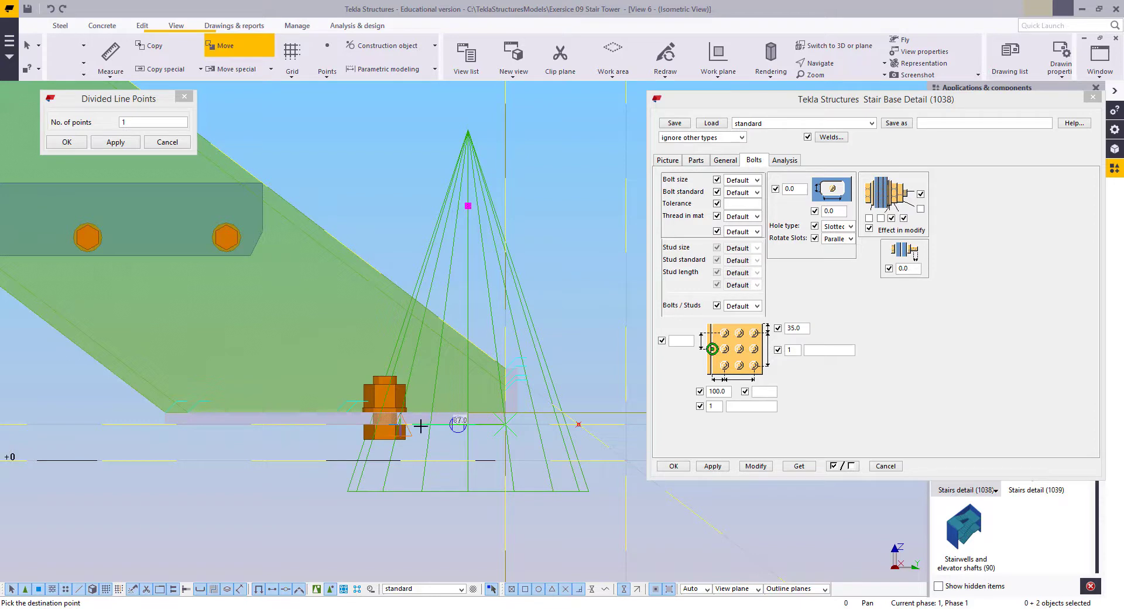
{"action": "type", "text": "100"}
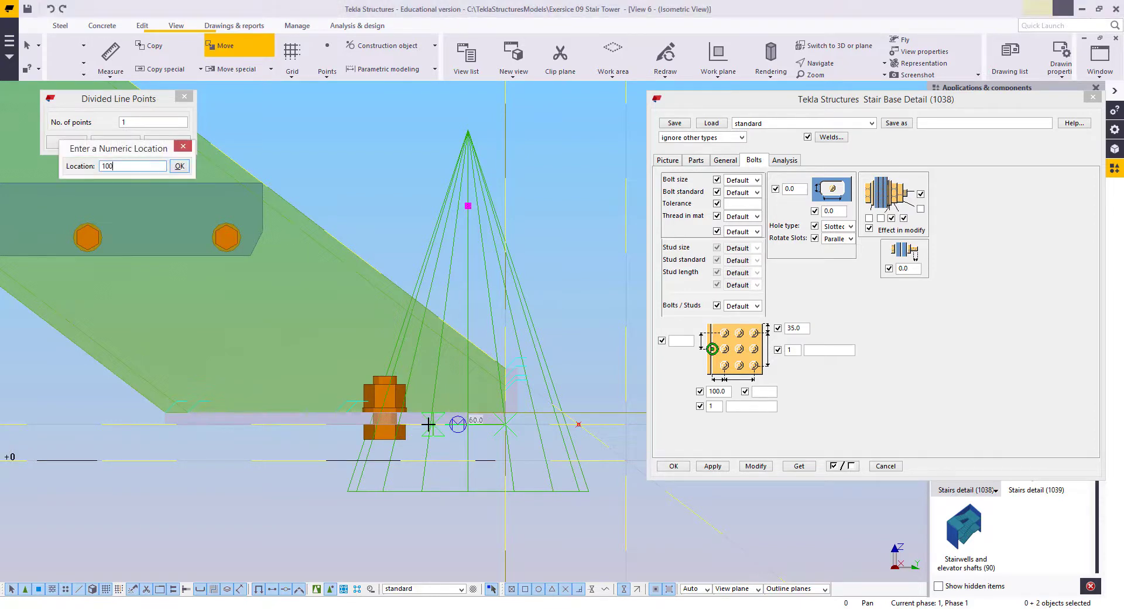
{"action": "key", "text": "Return"}
{"action": "right_click", "coordinate": [453, 229]}
{"action": "left_click", "coordinate": [467, 235]}
{"action": "scroll", "coordinate": [399, 420], "scroll_direction": "down", "scroll_amount": 1}
{"action": "left_click", "coordinate": [394, 445]}
{"action": "middle_click_drag", "start_coordinate": [394, 444], "coordinate": [490, 445]}
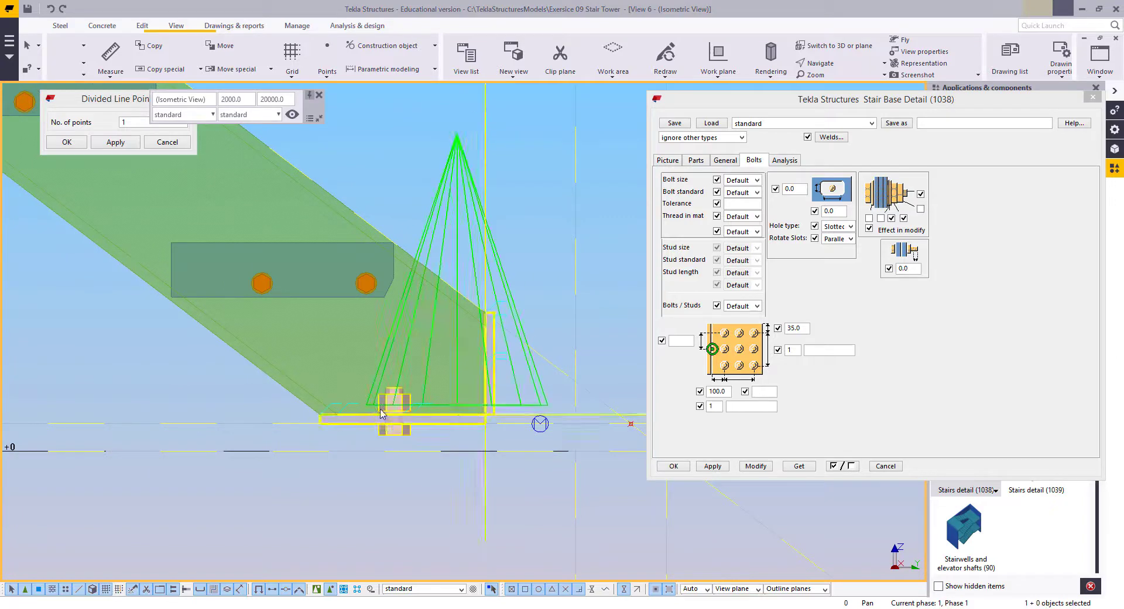
Select both stair base details and inspect the position of their plates and bolts relative to the +0 level
{"action": "scroll", "coordinate": [379, 409], "scroll_direction": "down", "scroll_amount": 1}
{"action": "mouse_move", "coordinate": [380, 409]}
{"action": "middle_mouse_down"}
{"action": "mouse_move", "coordinate": [373, 439]}
{"action": "mouse_move", "coordinate": [430, 433]}
{"action": "mouse_move", "coordinate": [370, 407]}
{"action": "middle_mouse_up"}
{"action": "left_click", "coordinate": [429, 228]}
{"action": "scroll", "coordinate": [370, 407], "scroll_direction": "up", "scroll_amount": 1}
{"action": "middle_click_drag", "start_coordinate": [469, 434], "coordinate": [437, 447]}
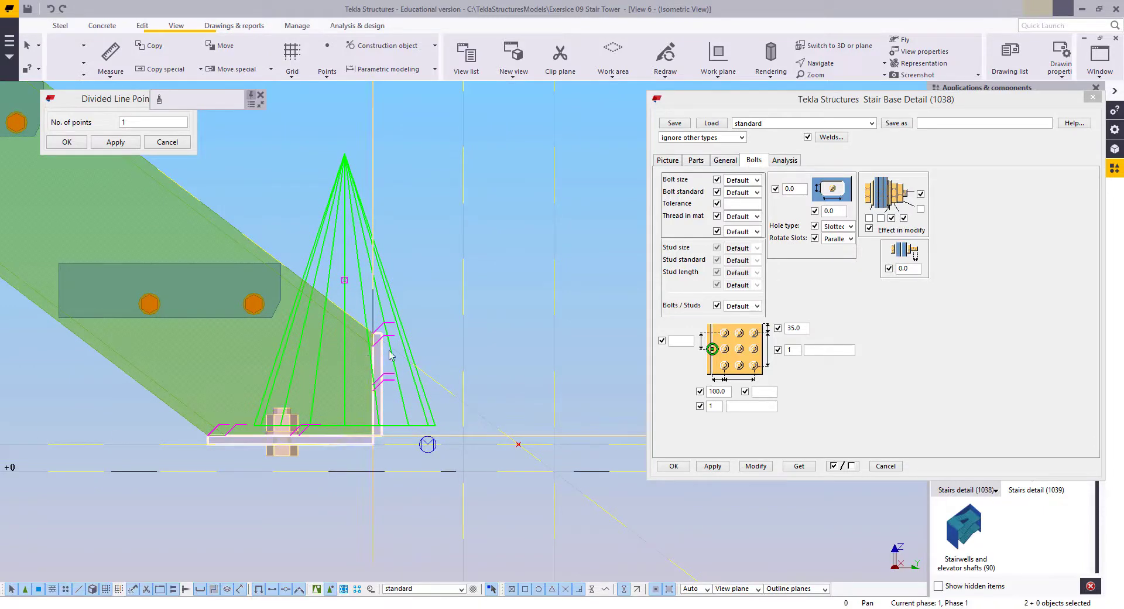
{"action": "middle_click_drag", "start_coordinate": [366, 387], "coordinate": [460, 454]}
{"action": "middle_click_drag", "start_coordinate": [368, 517], "coordinate": [427, 505]}
{"action": "scroll", "coordinate": [442, 479], "scroll_direction": "up", "scroll_amount": 2}
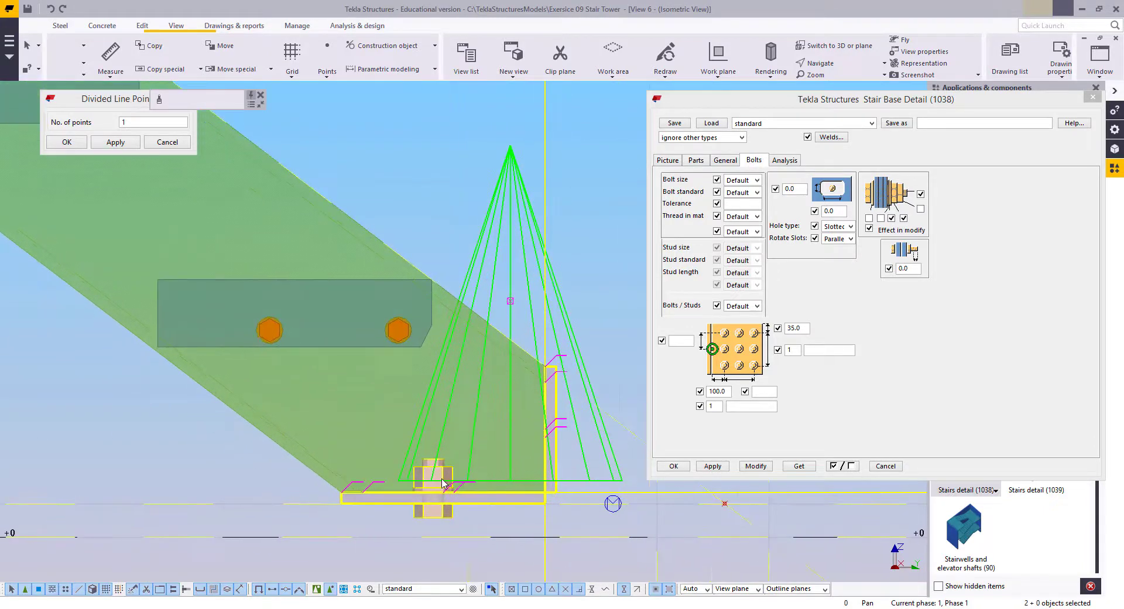
{"action": "middle_click_drag", "start_coordinate": [510, 415], "coordinate": [420, 378]}
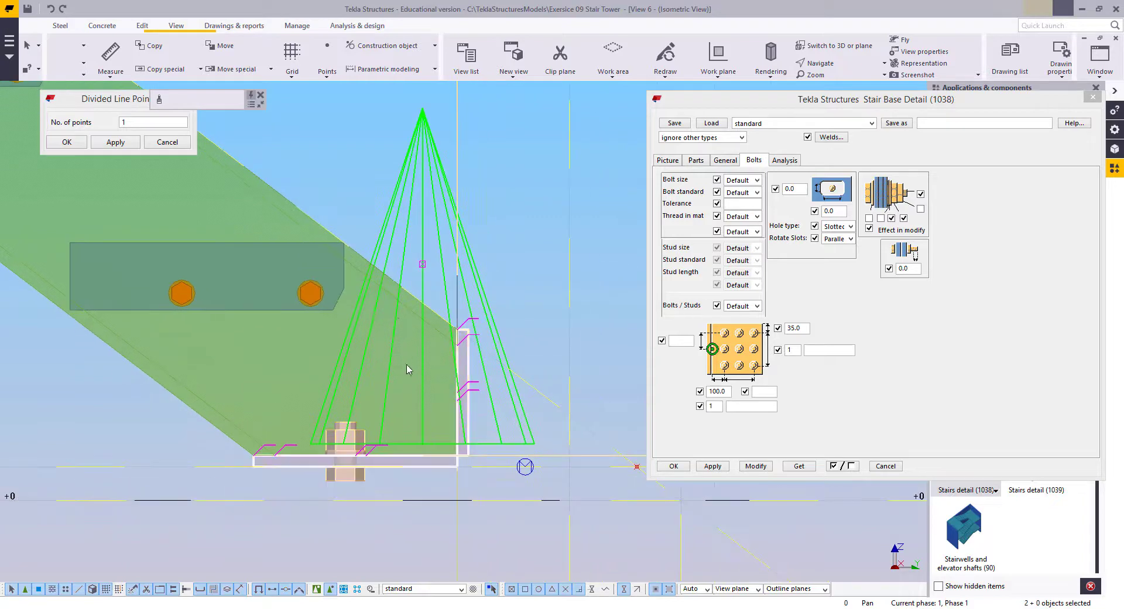
{"action": "scroll", "coordinate": [486, 367], "scroll_direction": "down", "scroll_amount": 2}
{"action": "middle_click_drag", "start_coordinate": [579, 455], "coordinate": [558, 385]}
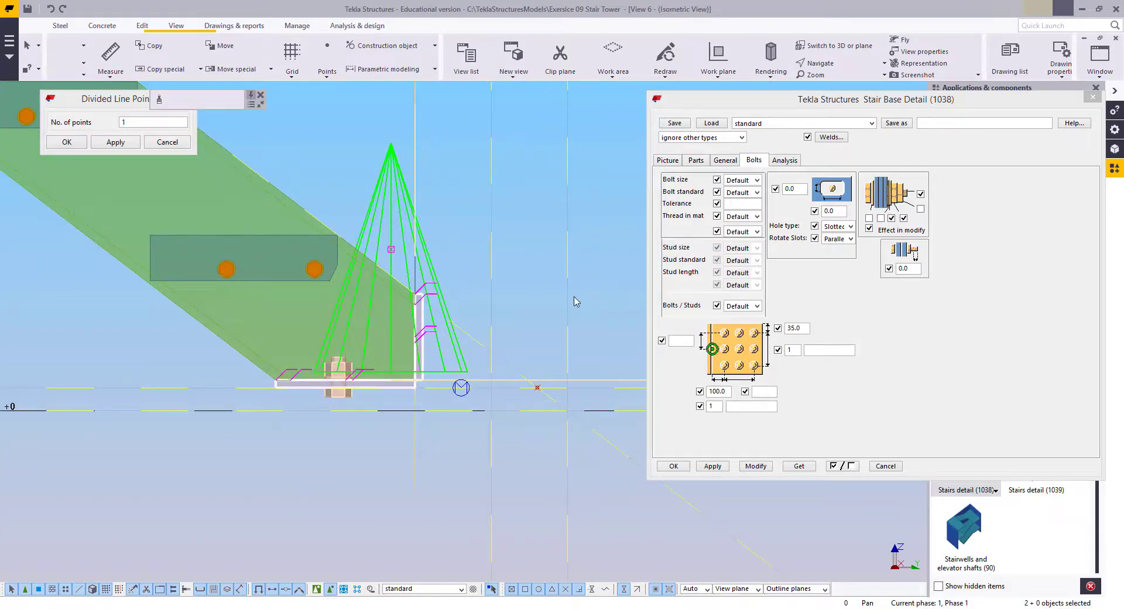
{"action": "middle_click_drag", "start_coordinate": [517, 312], "coordinate": [569, 353]}
{"action": "scroll", "coordinate": [493, 373], "scroll_direction": "up", "scroll_amount": 2}
{"action": "middle_click_drag", "start_coordinate": [493, 373], "coordinate": [552, 378]}
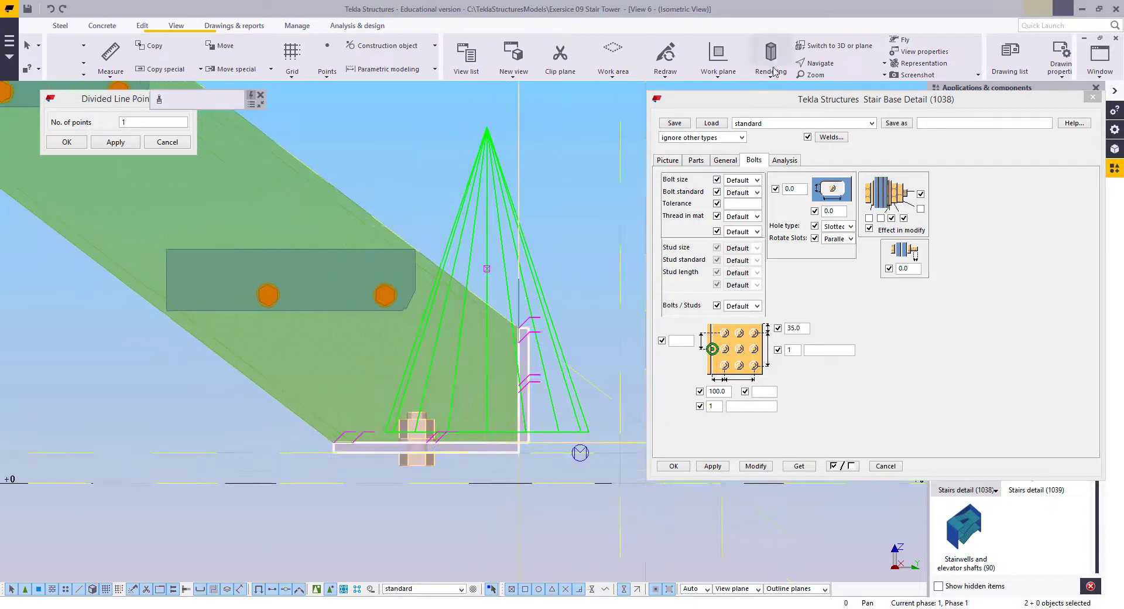
Modify the stair base details' bolts to size 16, bolt standard CHEMSET and a tolerance of 2
{"action": "left_click", "coordinate": [737, 181]}
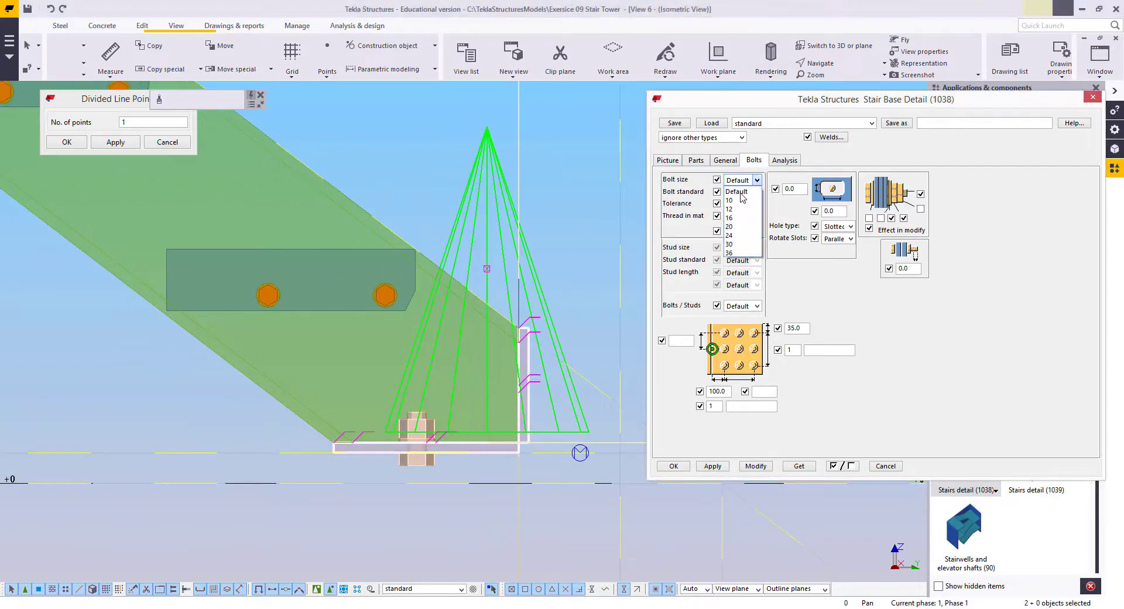
{"action": "left_click", "coordinate": [735, 226]}
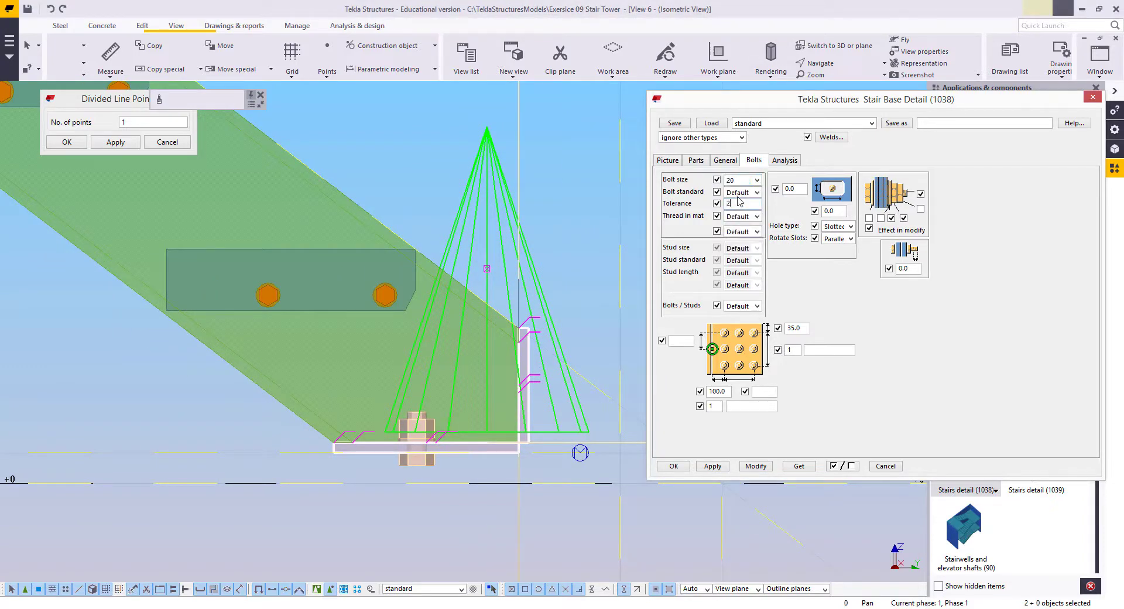
{"action": "left_click", "coordinate": [741, 192]}
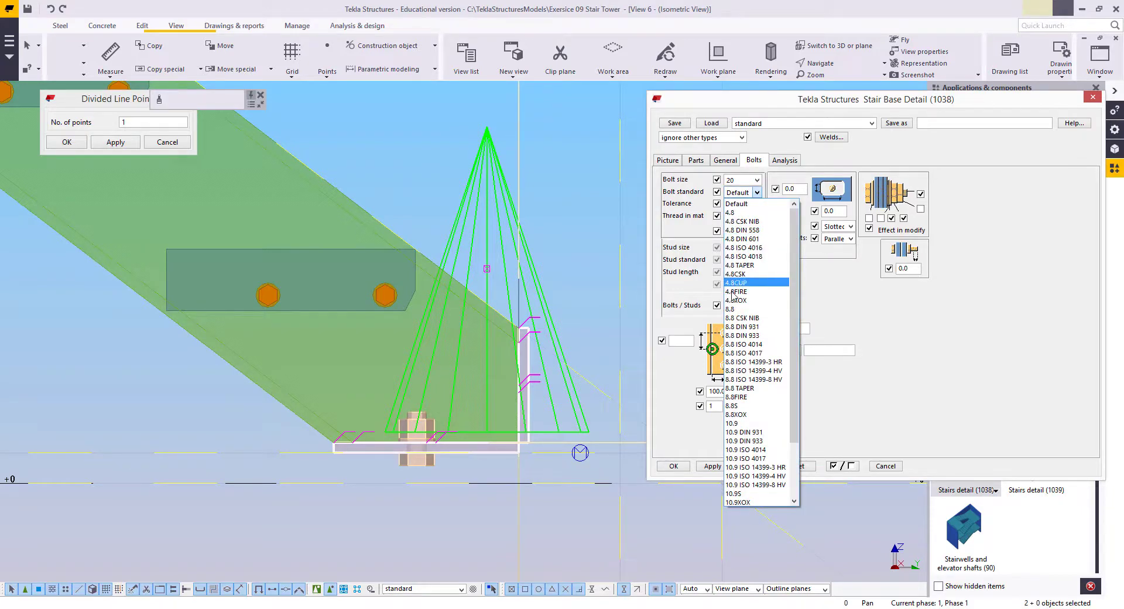
{"action": "left_click", "coordinate": [731, 309]}
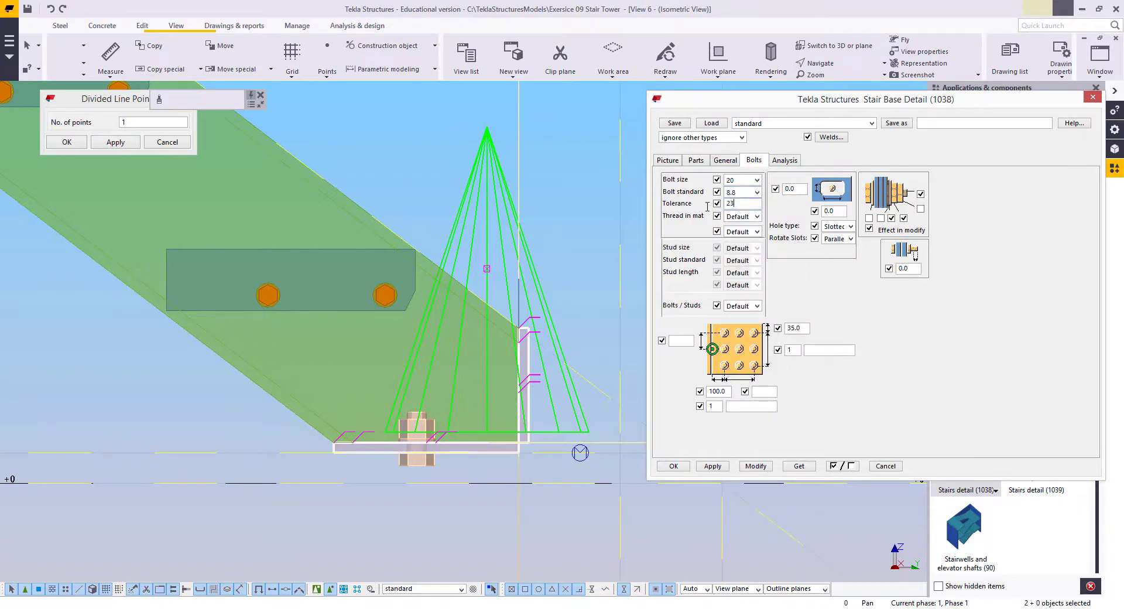
{"action": "left_click", "coordinate": [737, 179]}
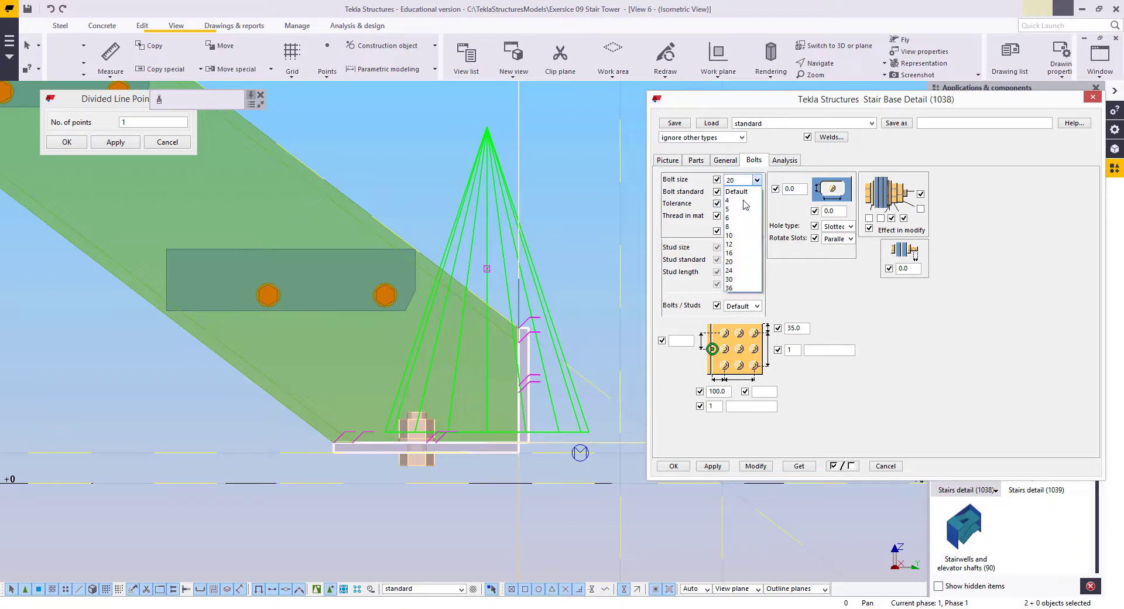
{"action": "left_click", "coordinate": [737, 195]}
{"action": "left_click", "coordinate": [737, 193]}
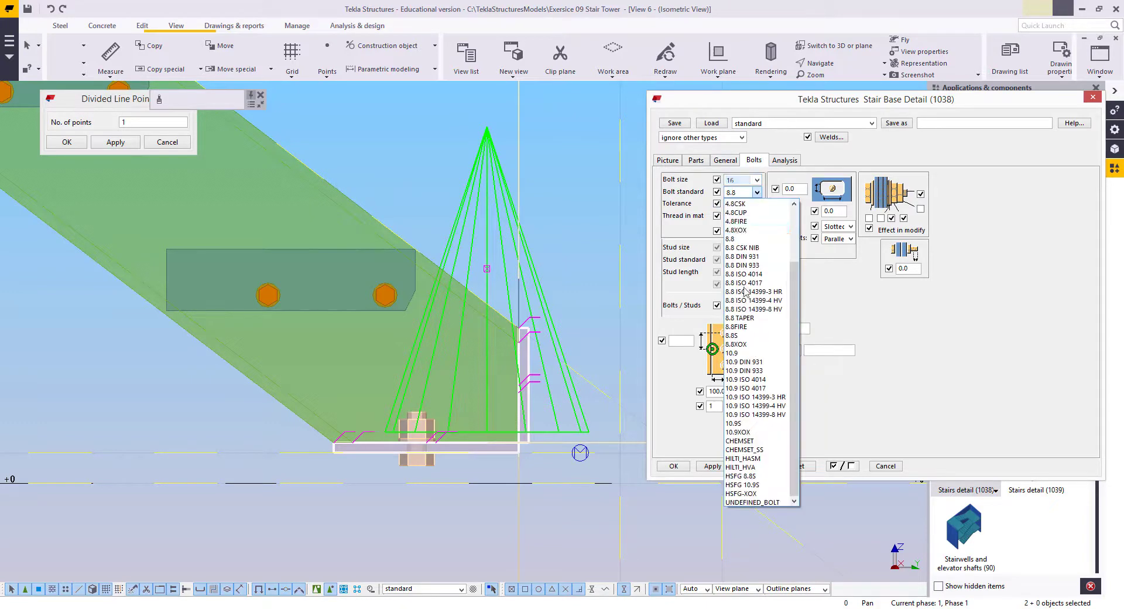
{"action": "left_click", "coordinate": [739, 440]}
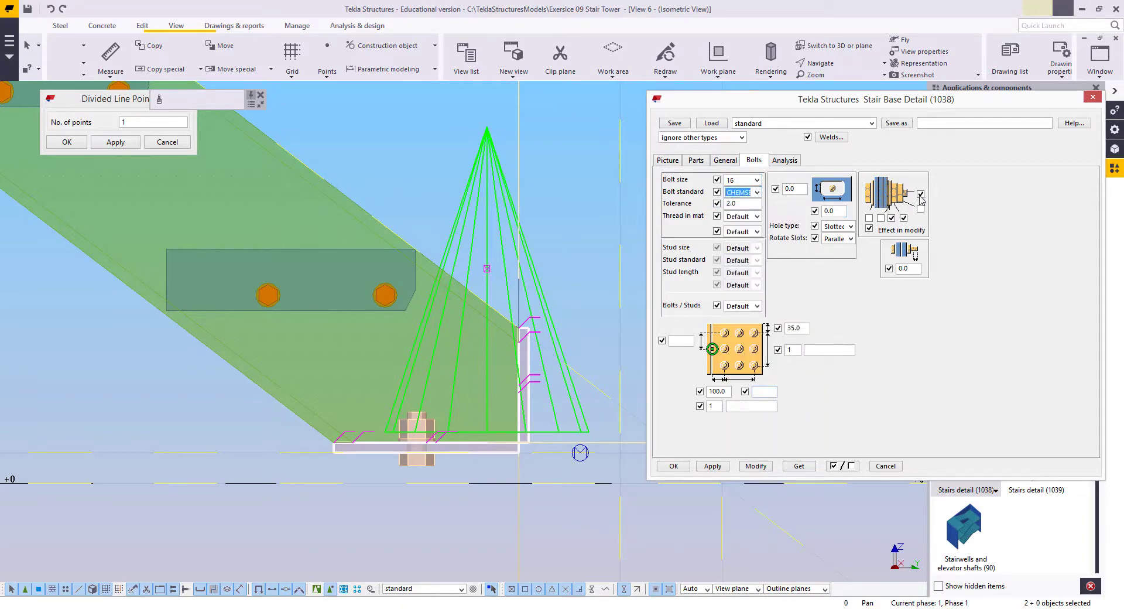
{"action": "left_click", "coordinate": [755, 466]}
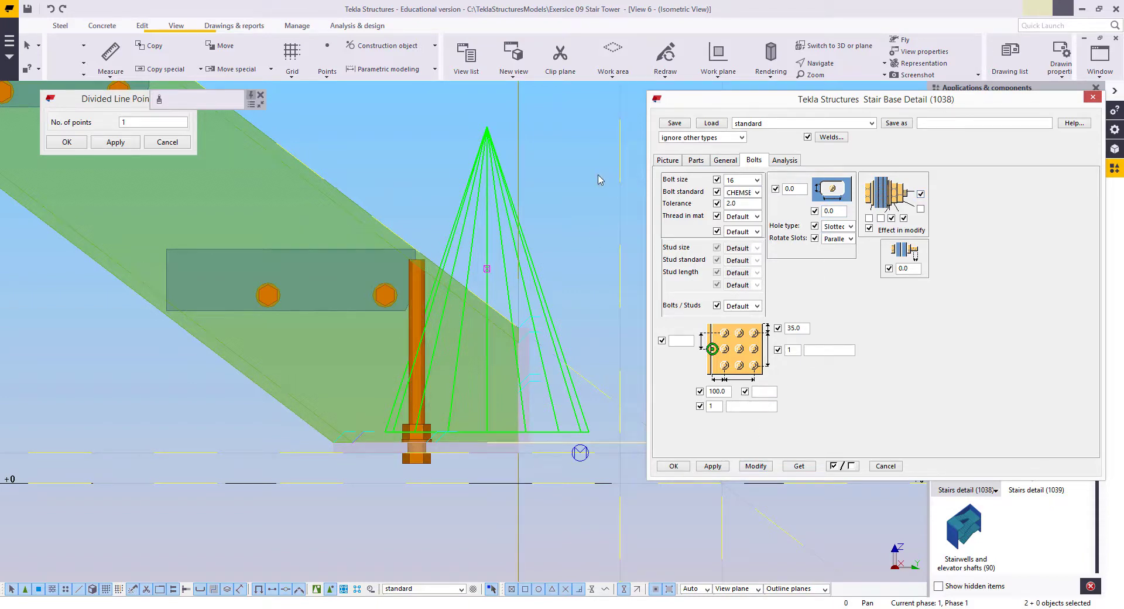
{"action": "left_click", "coordinate": [448, 162]}
{"action": "left_click_drag", "start_coordinate": [447, 185], "coordinate": [447, 185]}
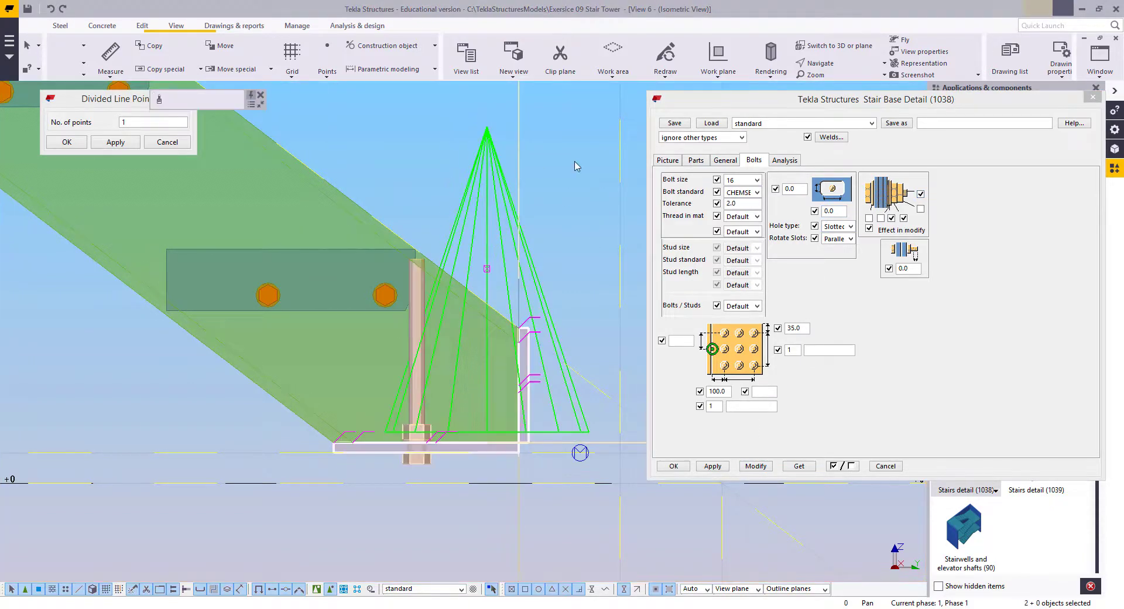
Close the stair base detail settings and show the foot of the near stringer in View 1 - Isometric View
{"action": "left_click", "coordinate": [1092, 97]}
{"action": "left_click", "coordinate": [1100, 62]}
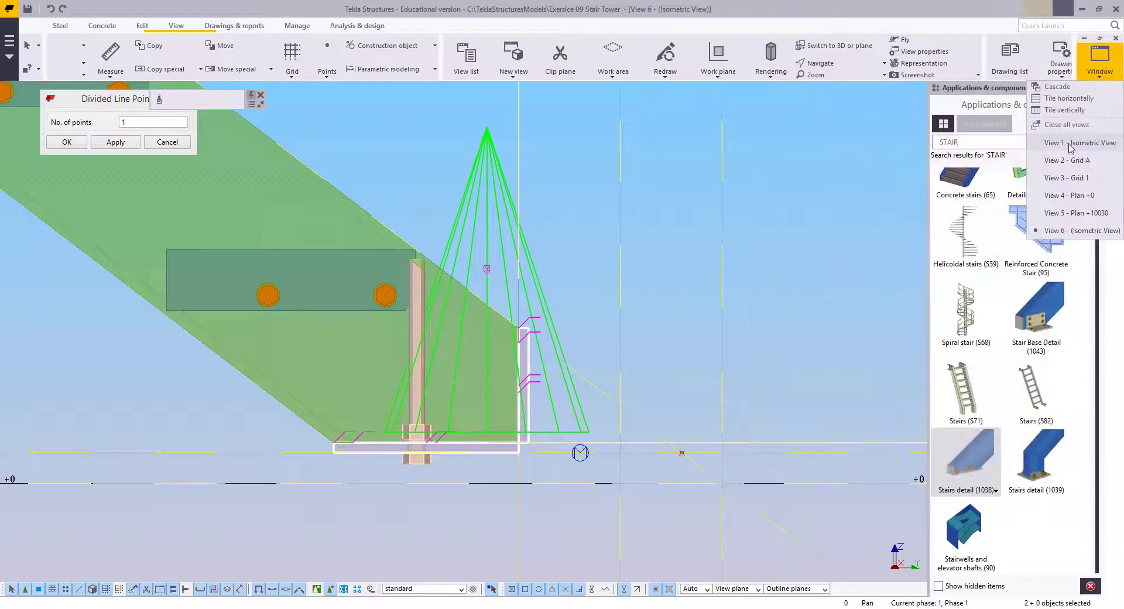
{"action": "left_click", "coordinate": [1067, 142]}
{"action": "scroll", "coordinate": [497, 369], "scroll_direction": "down", "scroll_amount": 3}
{"action": "scroll", "coordinate": [379, 346], "scroll_direction": "up", "scroll_amount": 8}
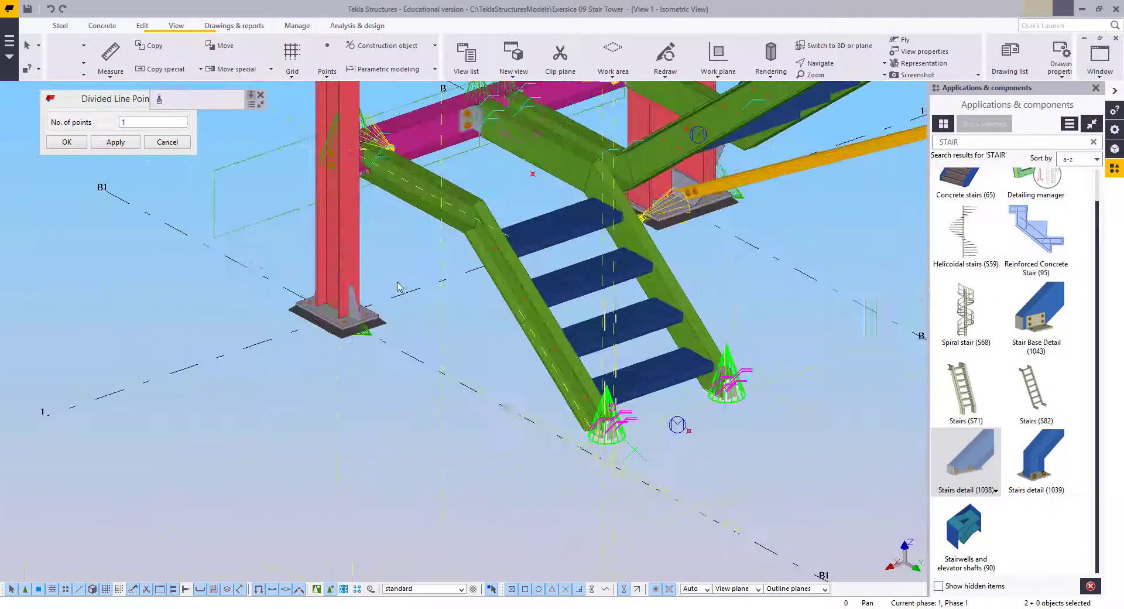
{"action": "middle_click_drag", "start_coordinate": [415, 303], "coordinate": [385, 259]}
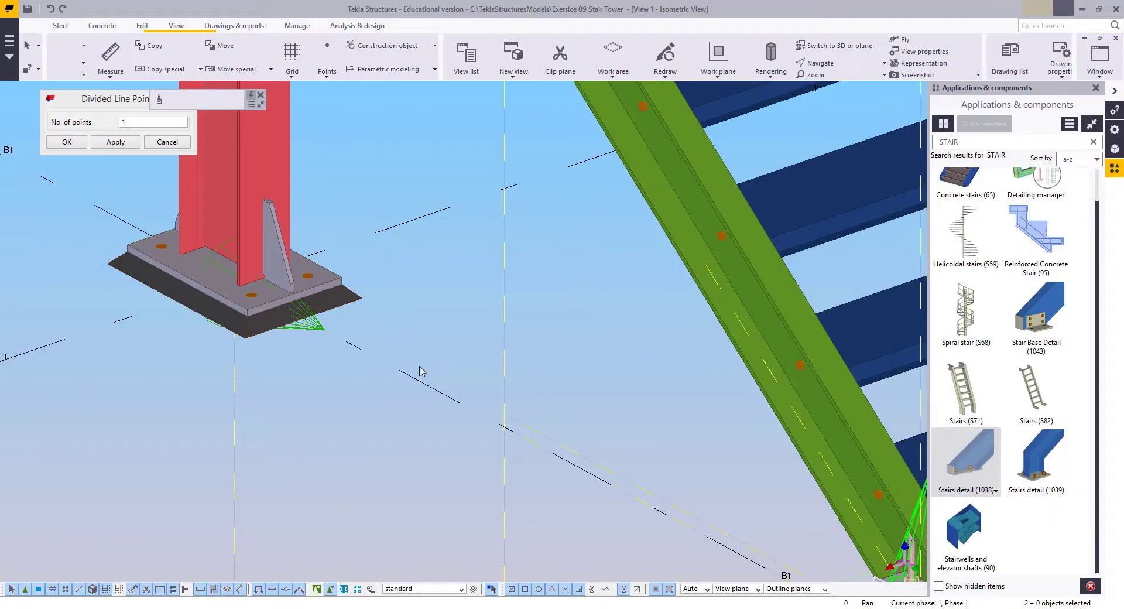
{"action": "scroll", "coordinate": [419, 371], "scroll_direction": "down", "scroll_amount": 1}
{"action": "middle_click_drag", "start_coordinate": [756, 567], "coordinate": [459, 437]}
{"action": "scroll", "coordinate": [460, 436], "scroll_direction": "up", "scroll_amount": 2}
{"action": "scroll", "coordinate": [445, 290], "scroll_direction": "up", "scroll_amount": 2}
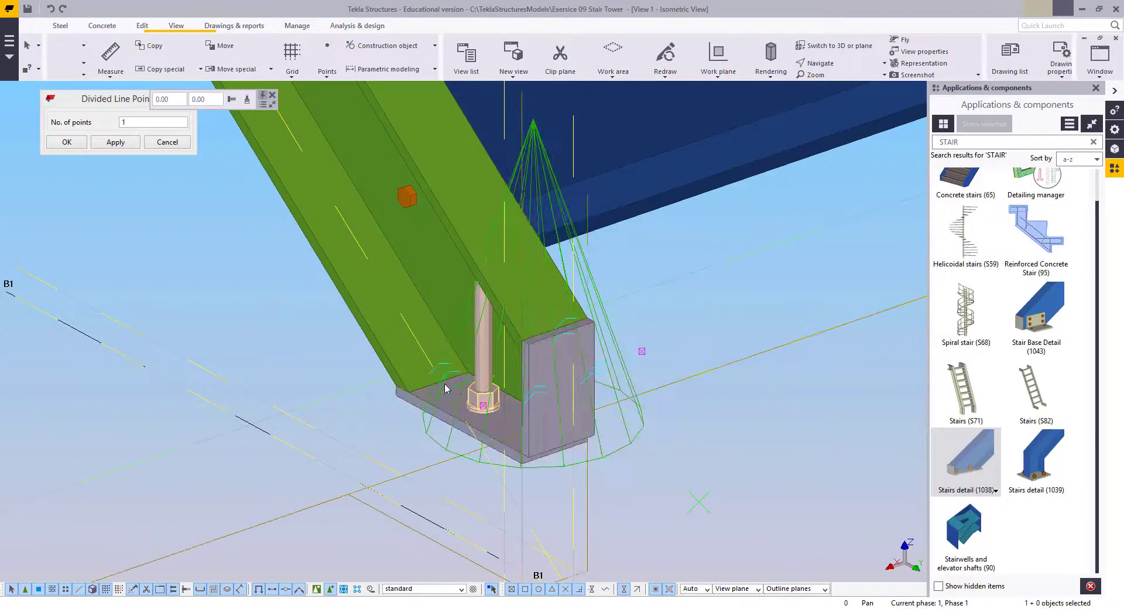
Flip the near stringer's CHEMSET anchor bolt by setting its rotation to Front
{"action": "double_click", "coordinate": [480, 389]}
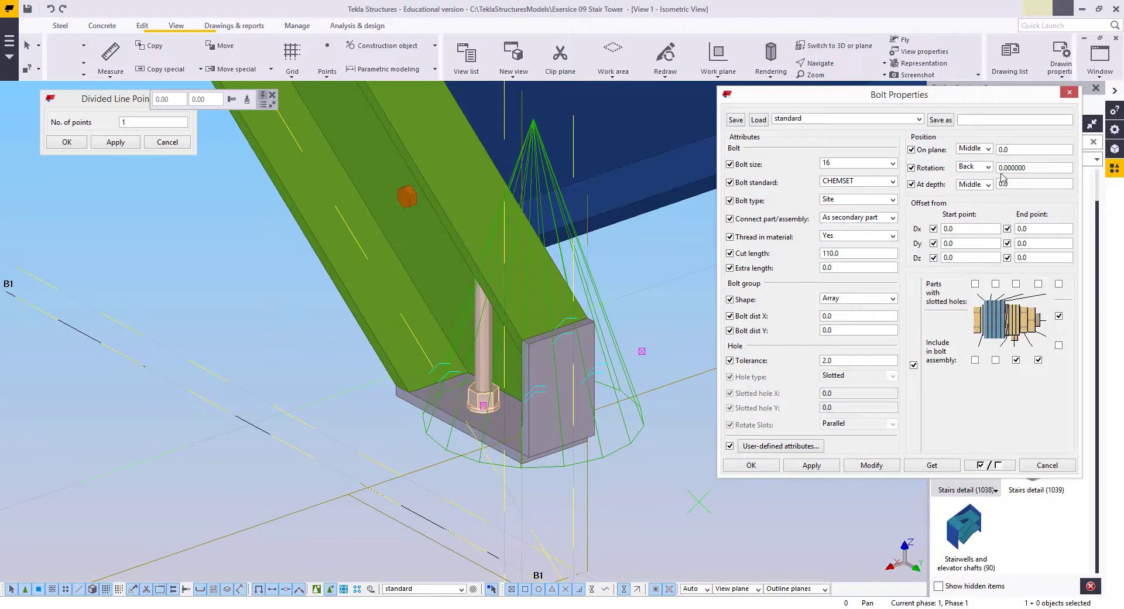
{"action": "left_click", "coordinate": [987, 167]}
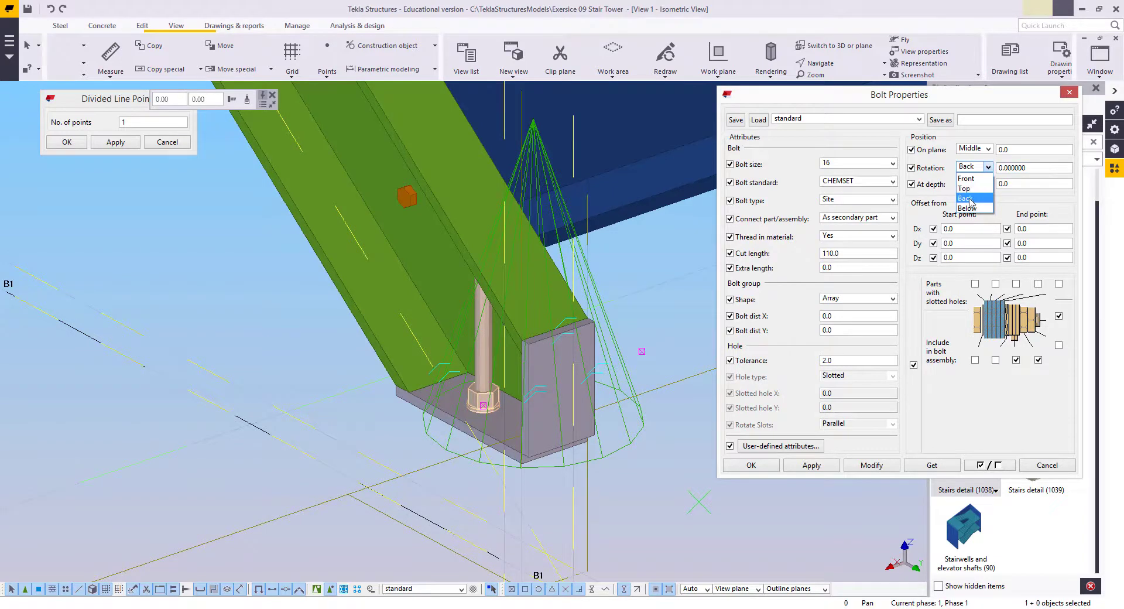
{"action": "left_click", "coordinate": [966, 178]}
{"action": "left_click", "coordinate": [872, 465]}
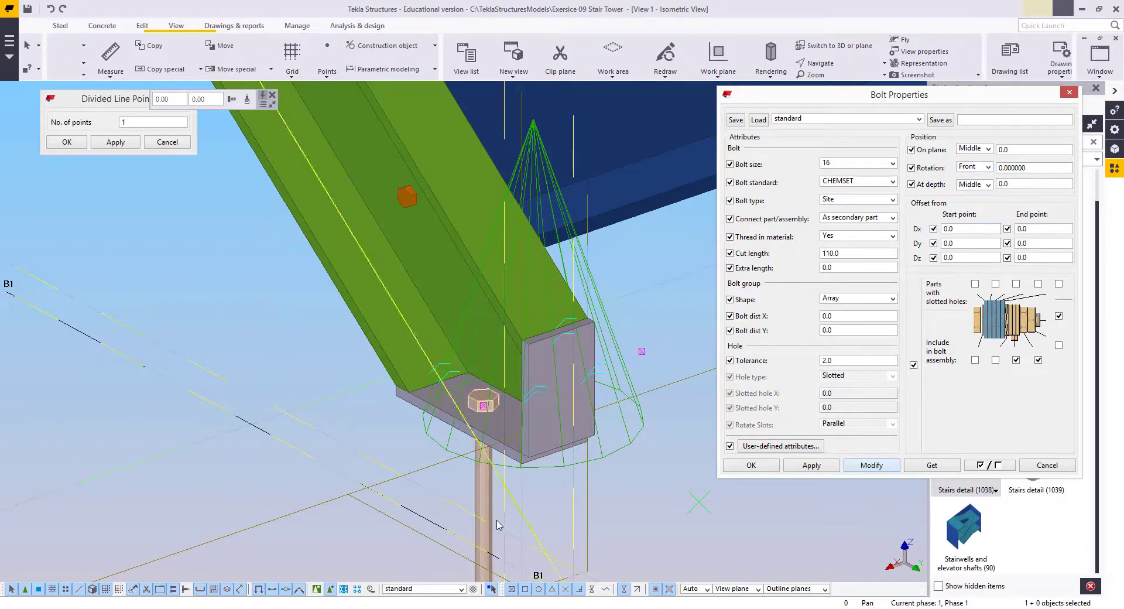
{"action": "left_click", "coordinate": [579, 487]}
Flip the far stringer's CHEMSET anchor bolt by setting its rotation to Front, and close the bolt properties
{"action": "scroll", "coordinate": [580, 487], "scroll_direction": "down", "scroll_amount": 3}
{"action": "middle_click_drag", "start_coordinate": [580, 487], "coordinate": [299, 507]}
{"action": "scroll", "coordinate": [469, 400], "scroll_direction": "up", "scroll_amount": 1}
{"action": "scroll", "coordinate": [459, 420], "scroll_direction": "up", "scroll_amount": 2}
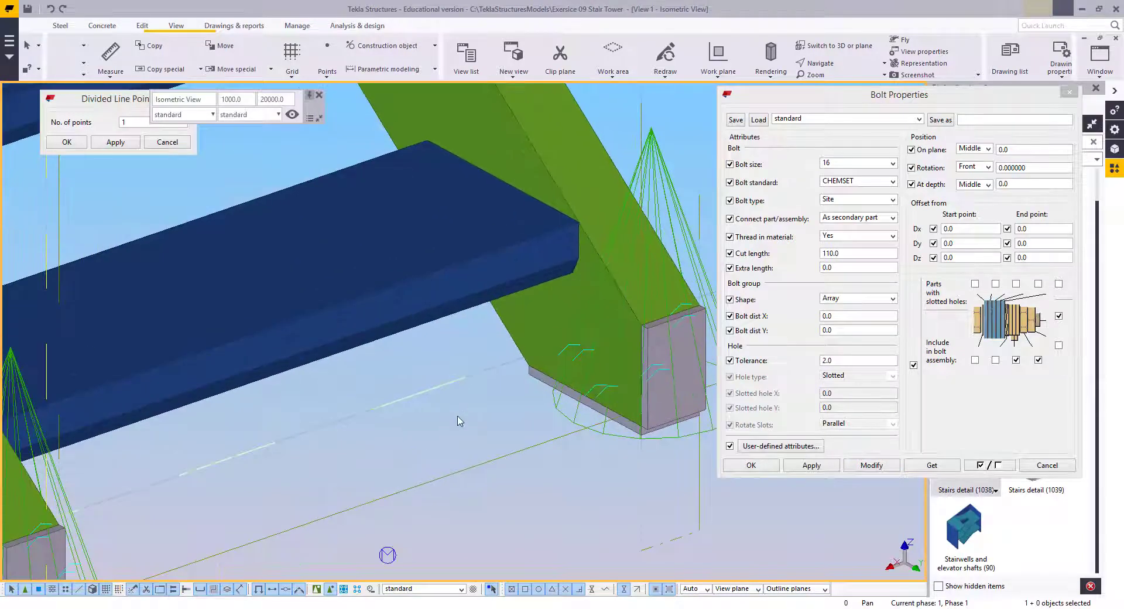
{"action": "key", "text": "ctrl+2"}
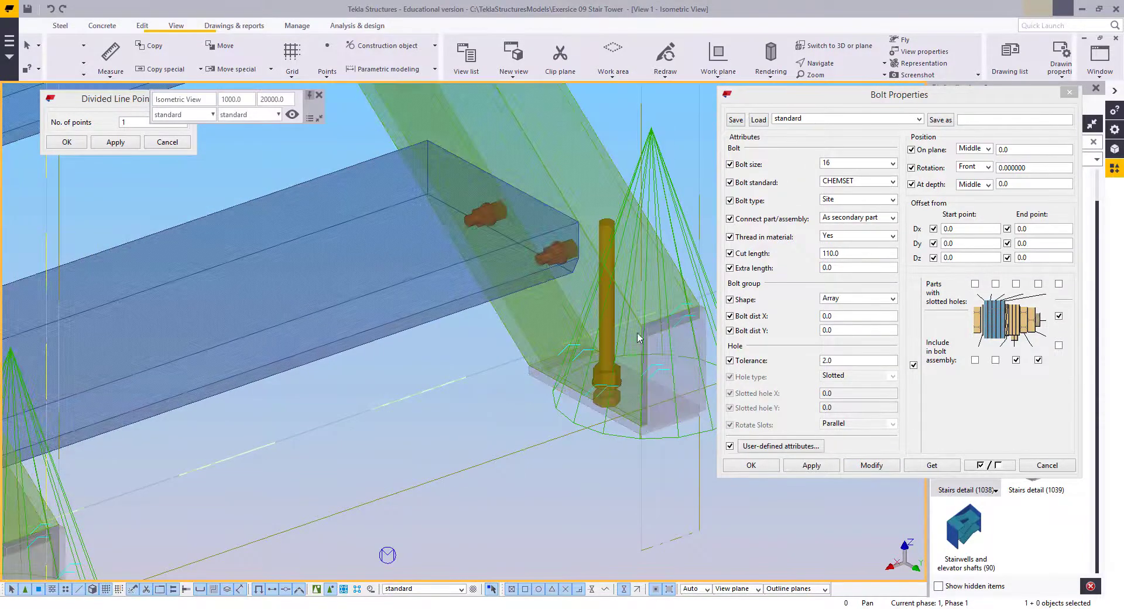
{"action": "double_click", "coordinate": [611, 226]}
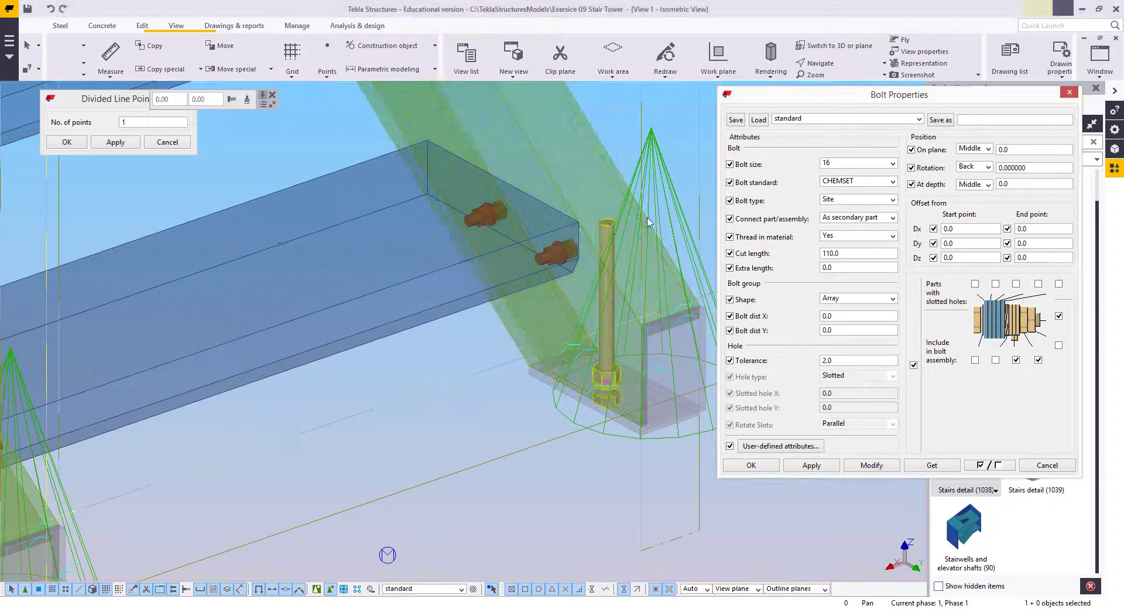
{"action": "left_click", "coordinate": [988, 168]}
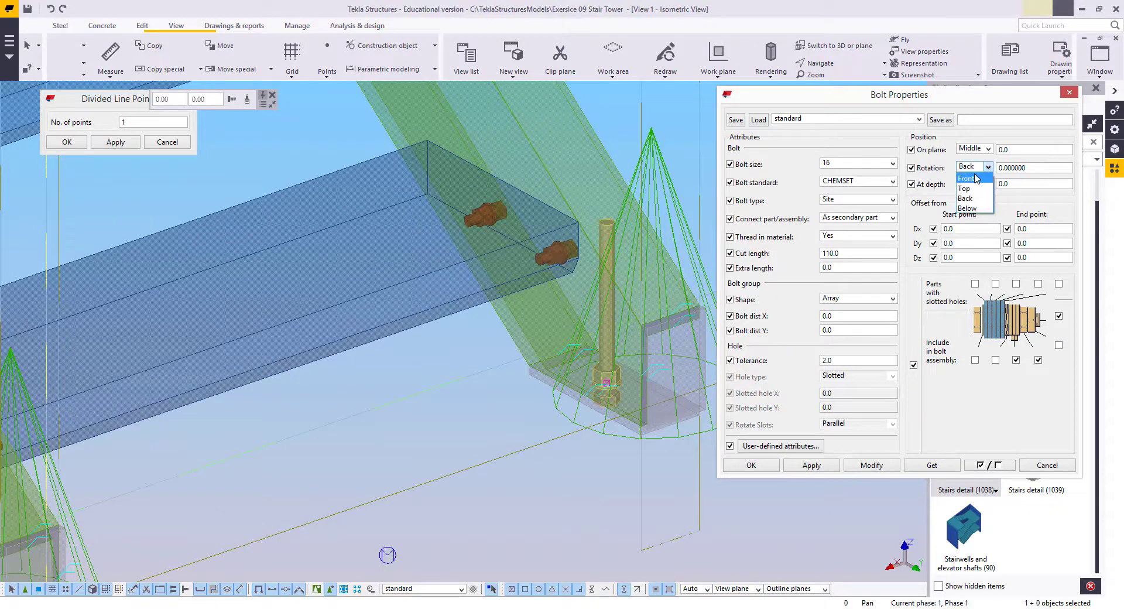
{"action": "left_click", "coordinate": [971, 177]}
{"action": "left_click", "coordinate": [866, 466]}
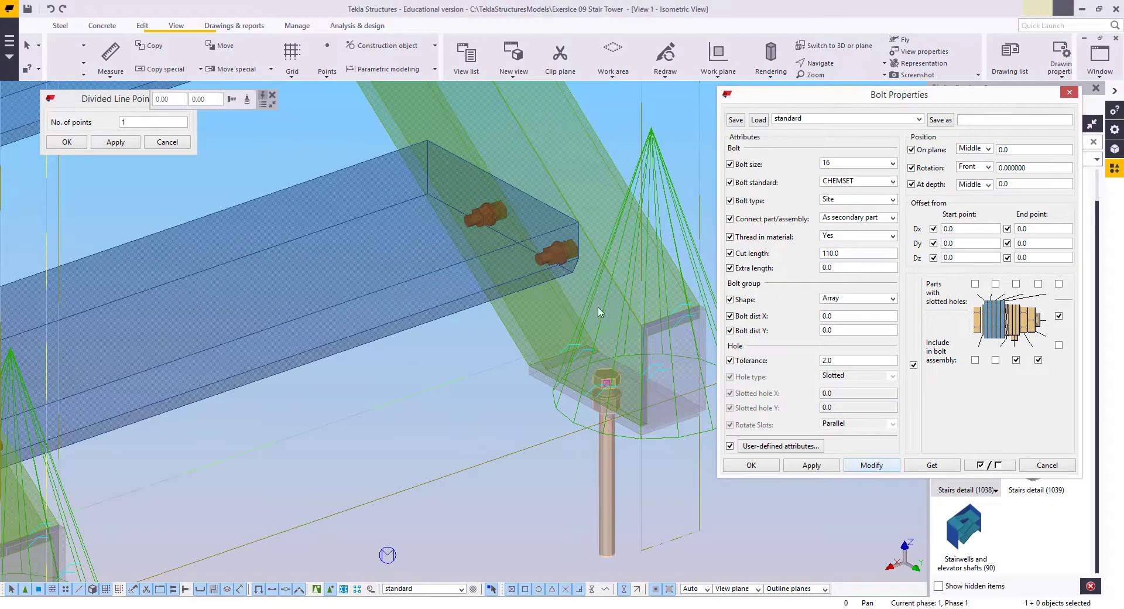
{"action": "left_click", "coordinate": [1046, 465]}
{"action": "scroll", "coordinate": [808, 252], "scroll_direction": "down", "scroll_amount": 2}
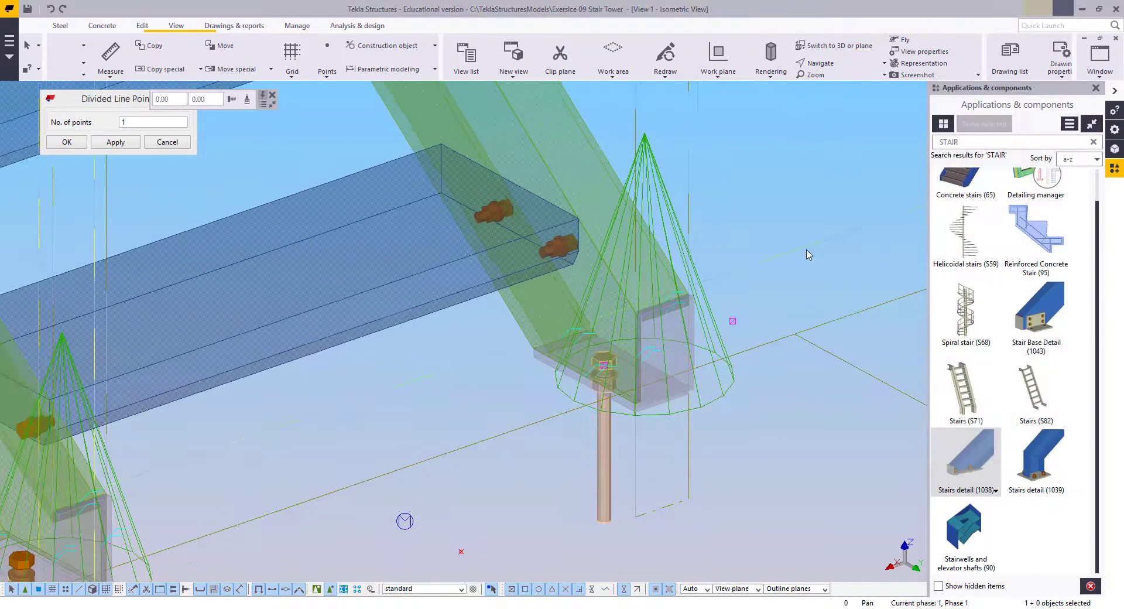
{"action": "right_click", "coordinate": [809, 291]}
{"action": "left_click", "coordinate": [872, 339]}
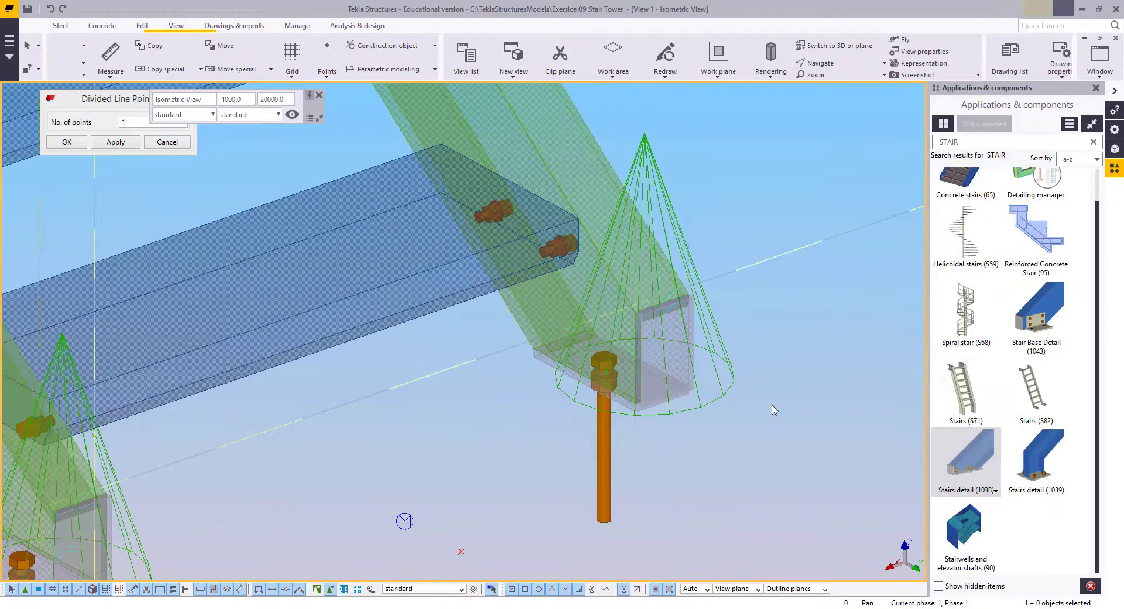
Examine the stair's bottom flight and the stringer joints at the first landing in the isometric view
{"action": "scroll", "coordinate": [363, 444], "scroll_direction": "up", "scroll_amount": 10}
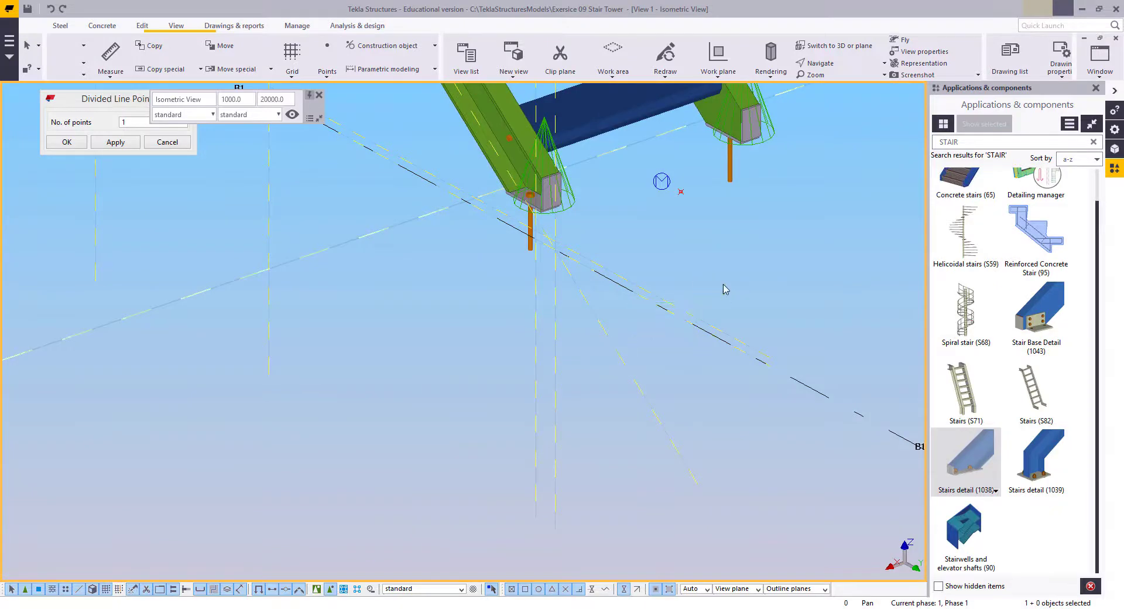
{"action": "left_click", "coordinate": [641, 366]}
{"action": "scroll", "coordinate": [354, 427], "scroll_direction": "down", "scroll_amount": 5}
{"action": "middle_click_drag", "start_coordinate": [353, 426], "coordinate": [543, 472]}
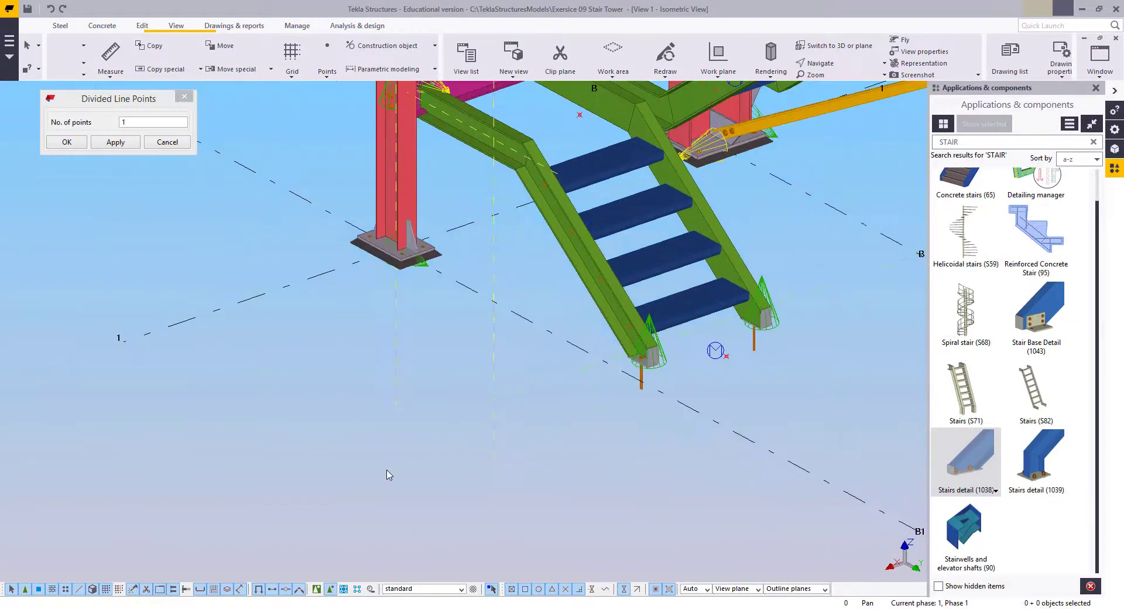
{"action": "left_click", "coordinate": [365, 418]}
{"action": "middle_click_drag", "start_coordinate": [365, 418], "coordinate": [349, 367], "text": "ctrl"}
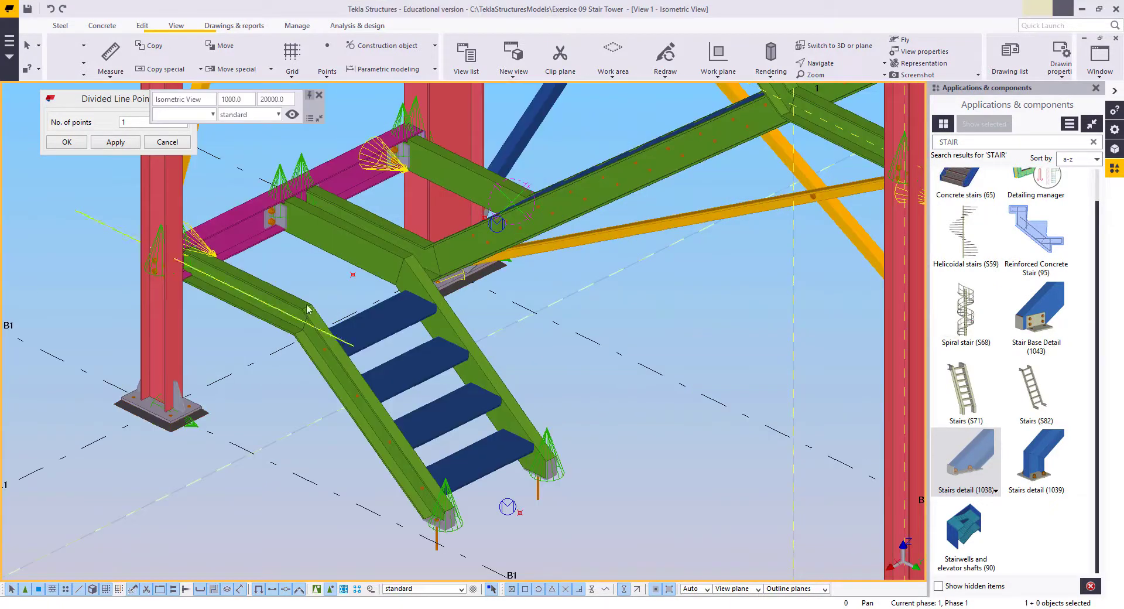
{"action": "middle_click_drag", "start_coordinate": [381, 322], "coordinate": [550, 328], "text": "ctrl"}
{"action": "middle_click_drag", "start_coordinate": [471, 376], "coordinate": [428, 452]}
{"action": "scroll", "coordinate": [428, 451], "scroll_direction": "up", "scroll_amount": 6}
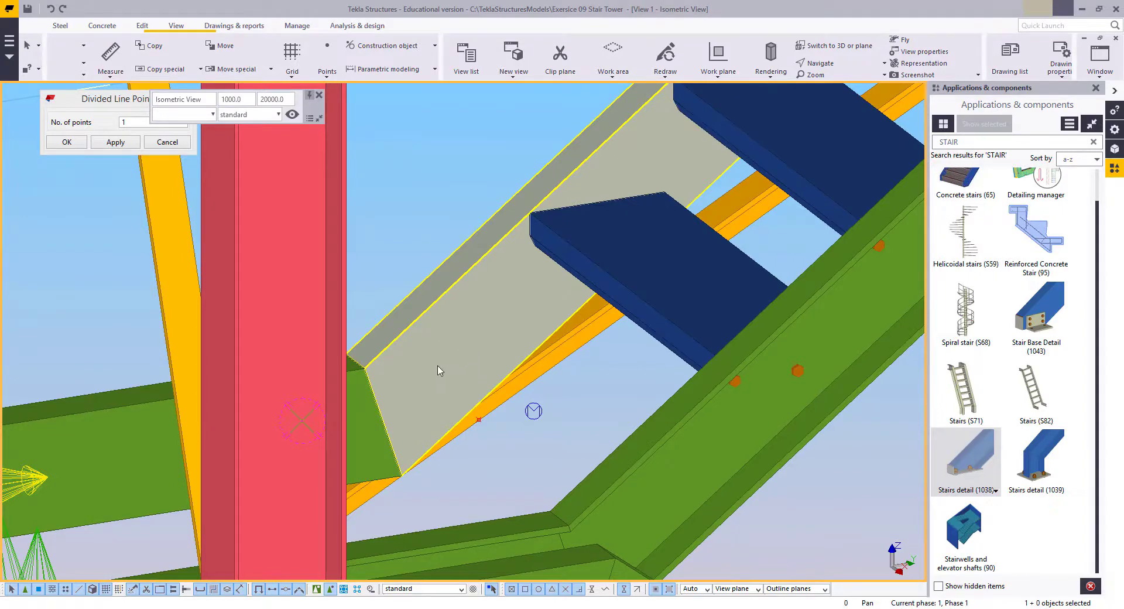
{"action": "middle_click_drag", "start_coordinate": [399, 357], "coordinate": [444, 391]}
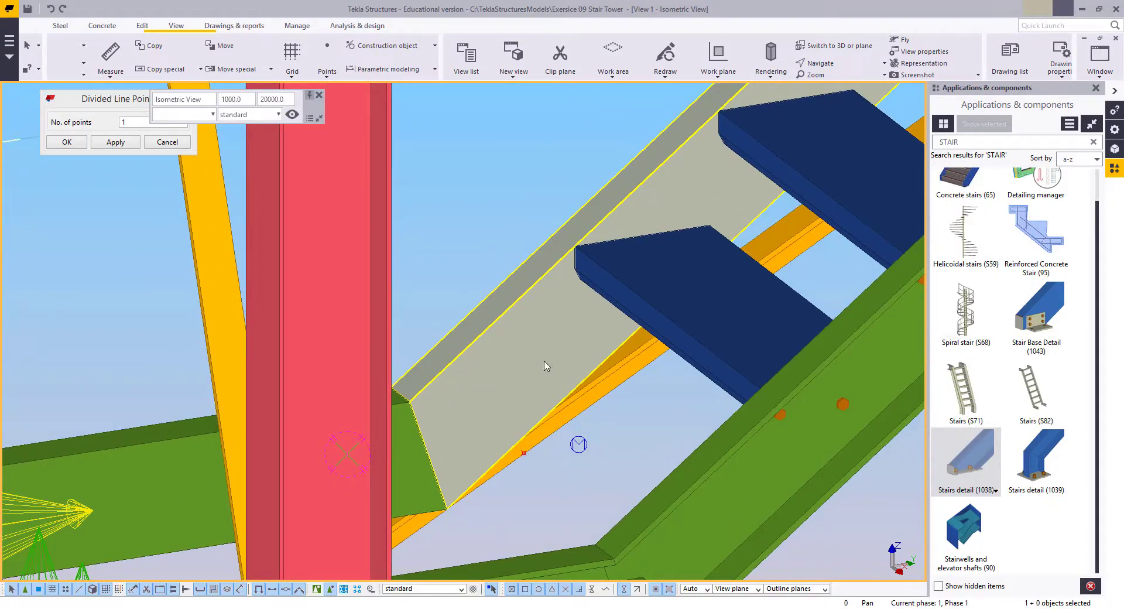
{"action": "scroll", "coordinate": [546, 365], "scroll_direction": "down", "scroll_amount": 3}
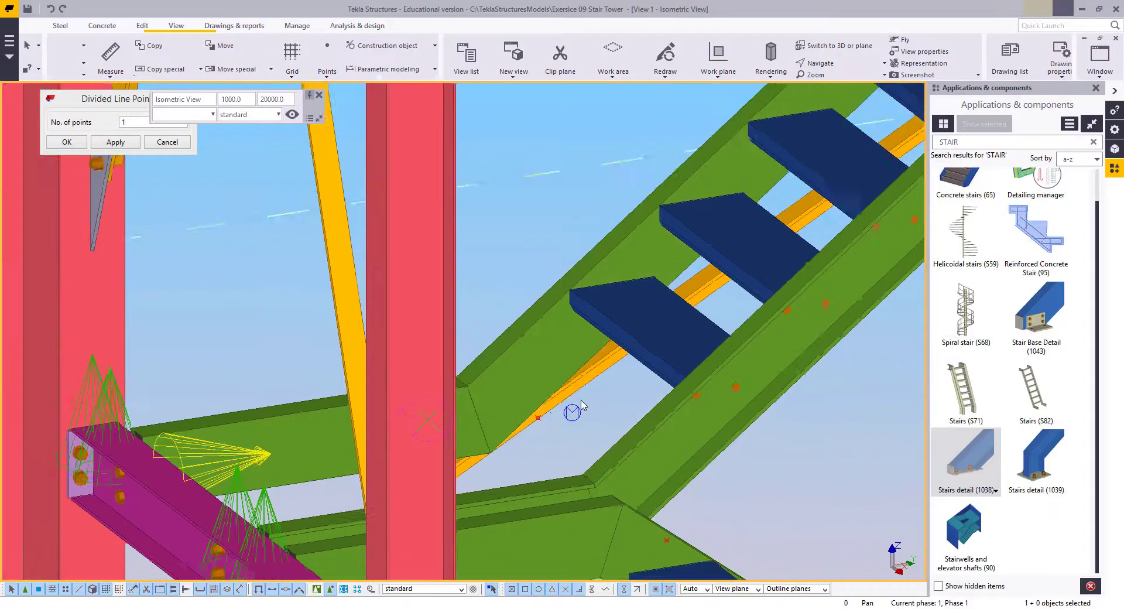
{"action": "scroll", "coordinate": [582, 405], "scroll_direction": "down", "scroll_amount": 4}
{"action": "middle_click_drag", "start_coordinate": [539, 409], "coordinate": [554, 513], "text": "ctrl"}
Open the beam properties of the L70*70*10 vertical bracing beneath the stair and show its position settings
{"action": "double_click", "coordinate": [584, 378]}
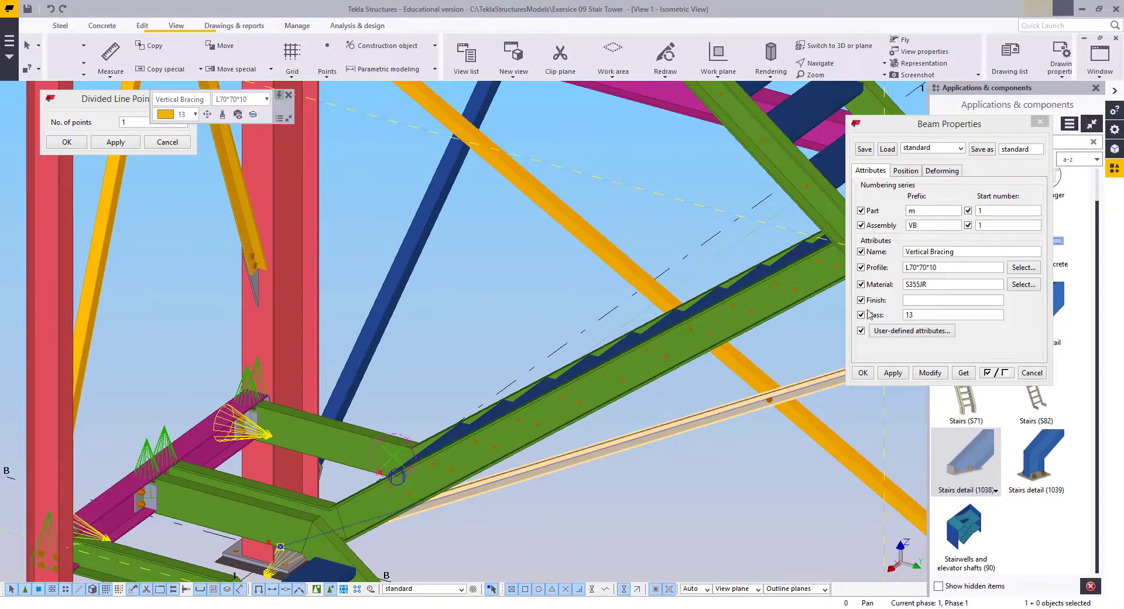
{"action": "left_click", "coordinate": [559, 312]}
{"action": "middle_click_drag", "start_coordinate": [559, 312], "coordinate": [616, 298]}
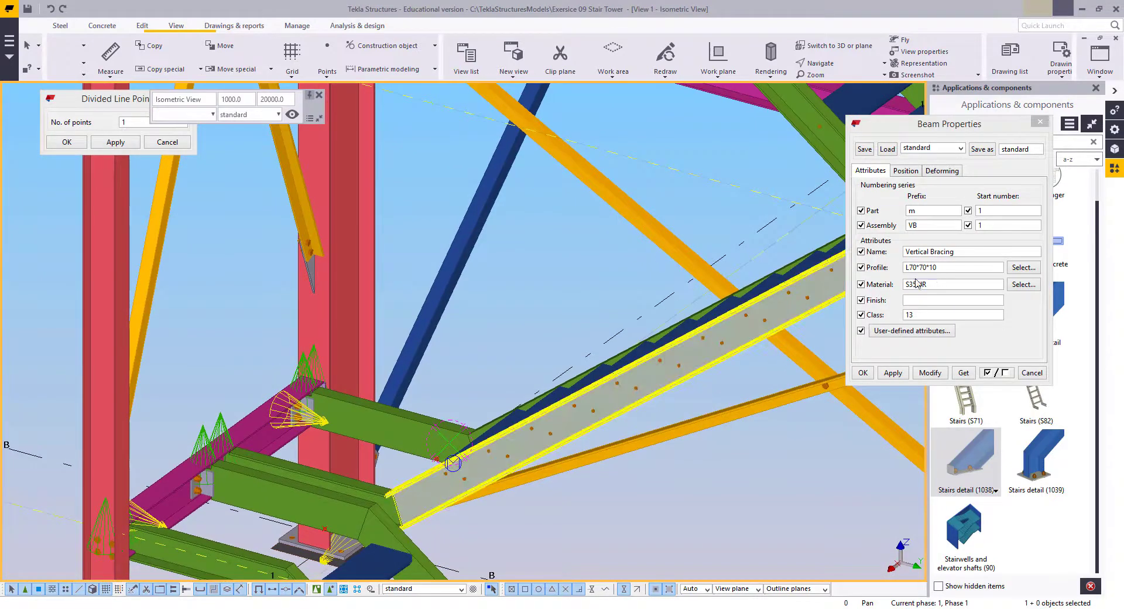
{"action": "middle_click_drag", "start_coordinate": [469, 405], "coordinate": [460, 371]}
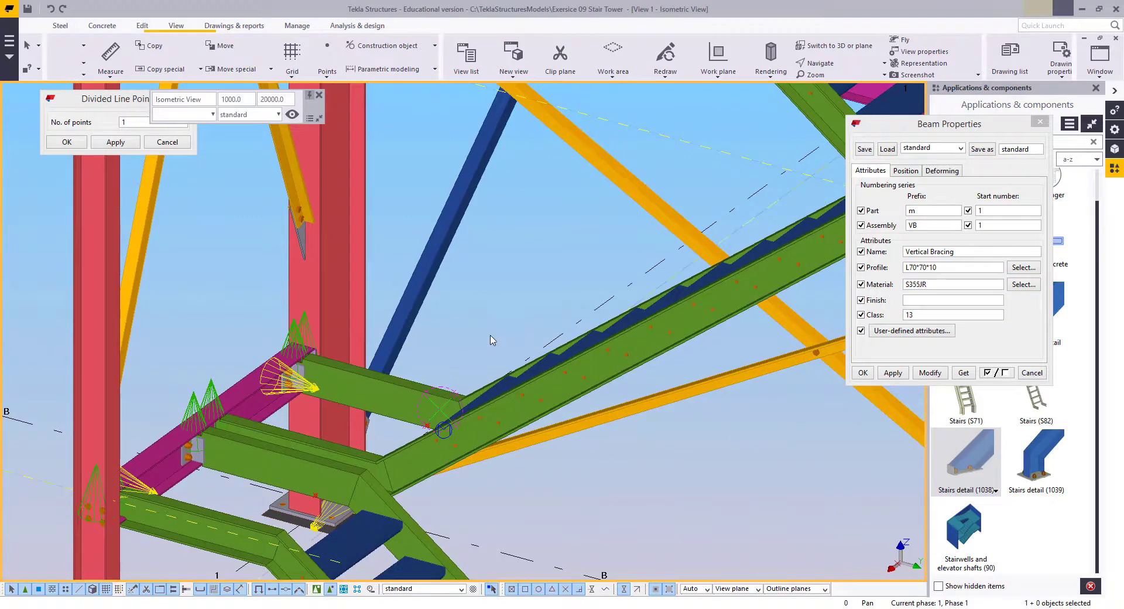
{"action": "left_click", "coordinate": [906, 171]}
Place a horizontal L70*70*10 beam in View 6 starting at the upper corner of the landing's stringer joint, using the bracing's properties
{"action": "left_click", "coordinate": [1086, 69]}
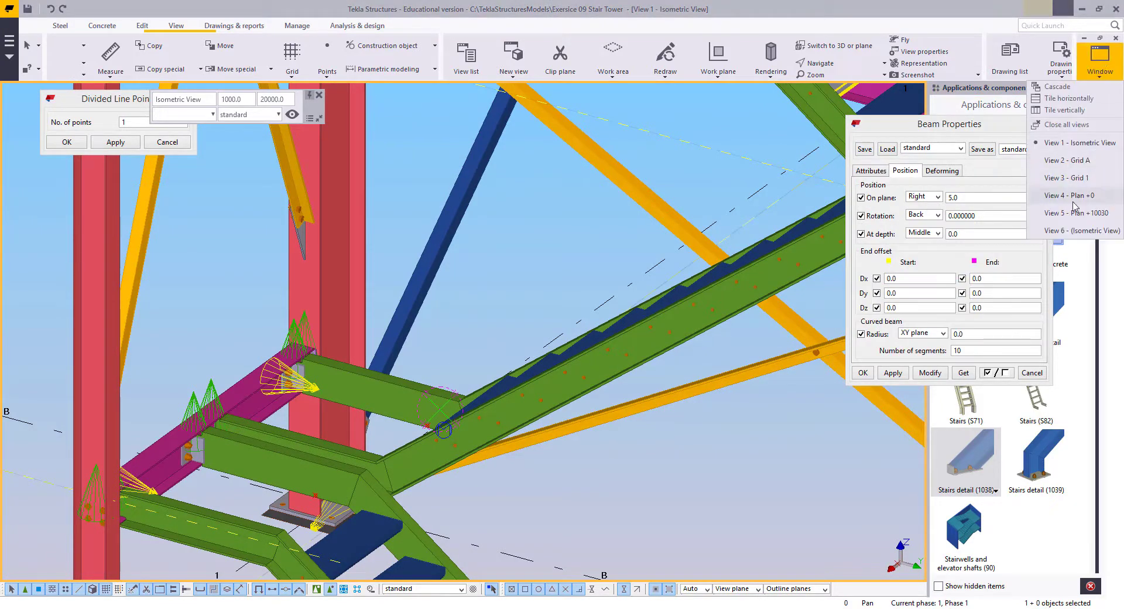
{"action": "left_click", "coordinate": [1081, 231]}
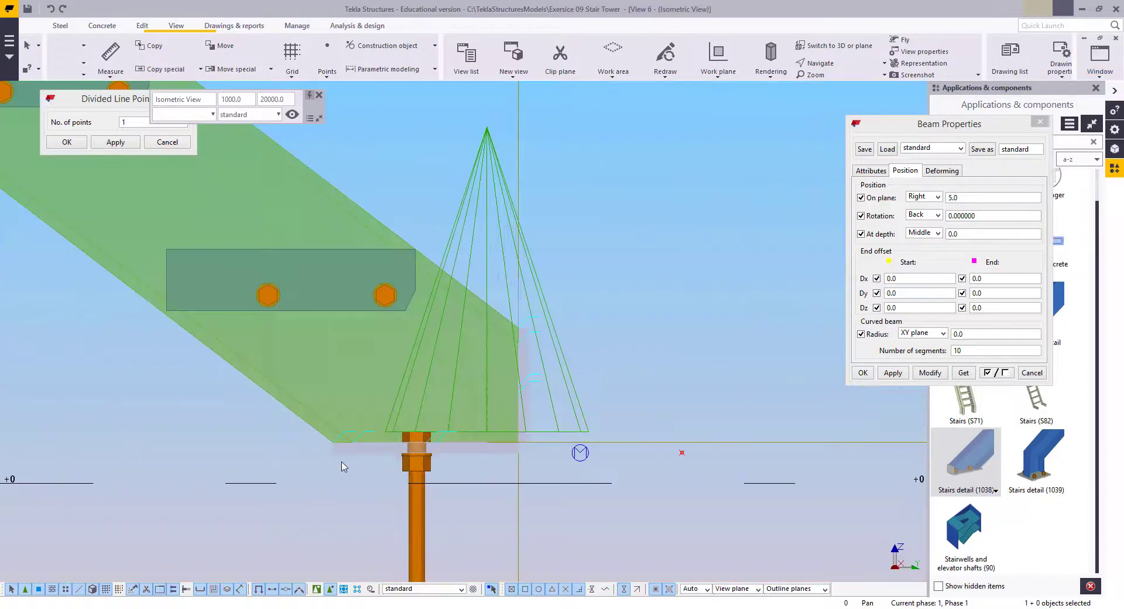
{"action": "scroll", "coordinate": [370, 275], "scroll_direction": "down", "scroll_amount": 3}
{"action": "scroll", "coordinate": [370, 275], "scroll_direction": "up", "scroll_amount": 6}
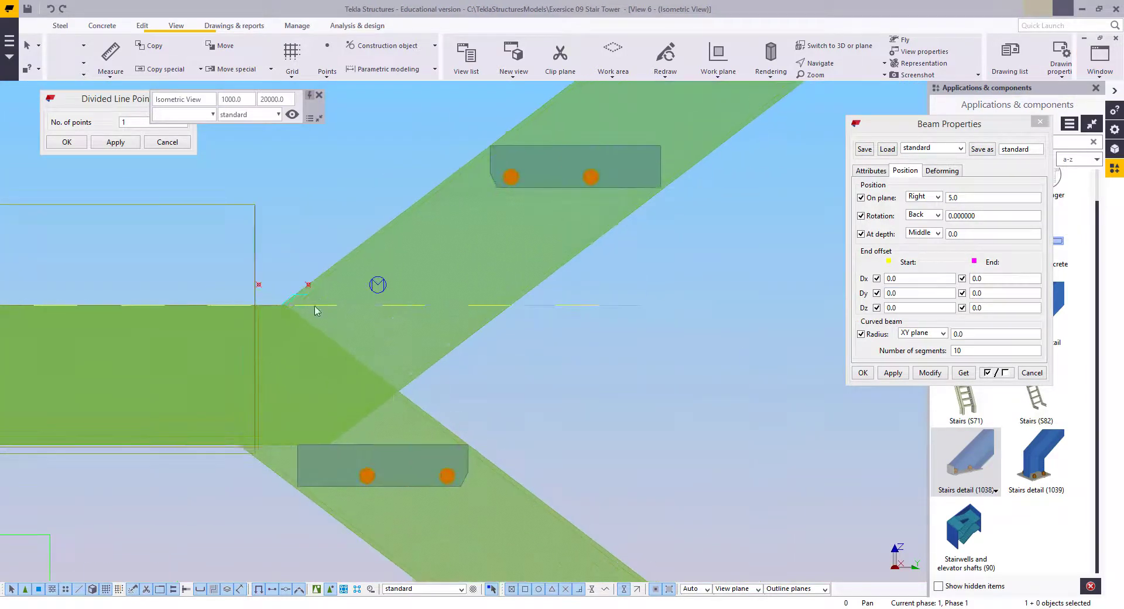
{"action": "left_click", "coordinate": [894, 377]}
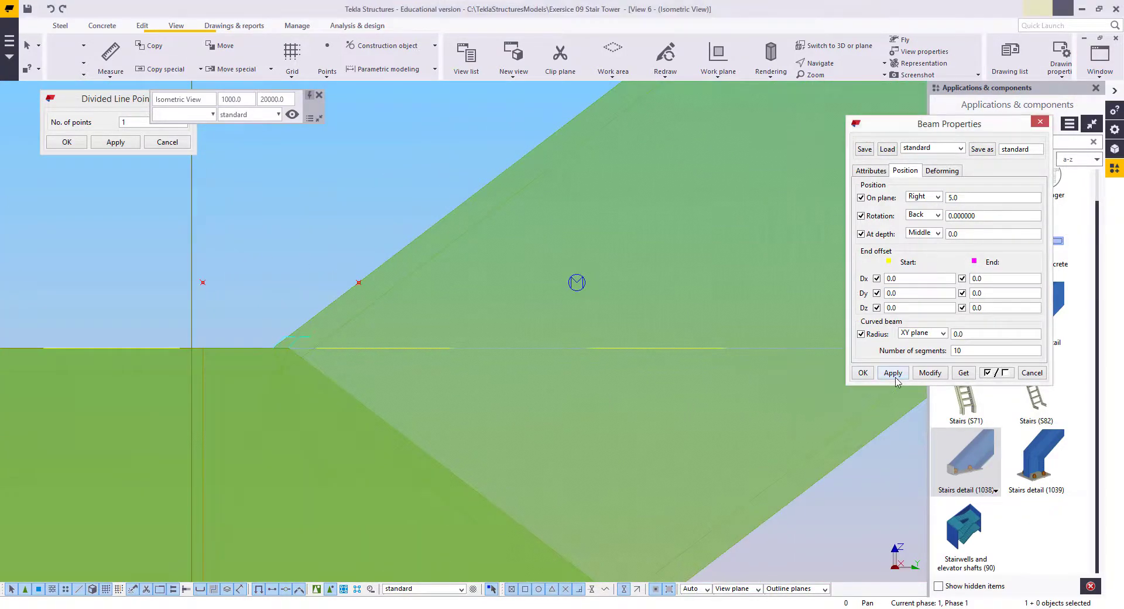
{"action": "left_click", "coordinate": [60, 25]}
{"action": "left_click", "coordinate": [99, 54]}
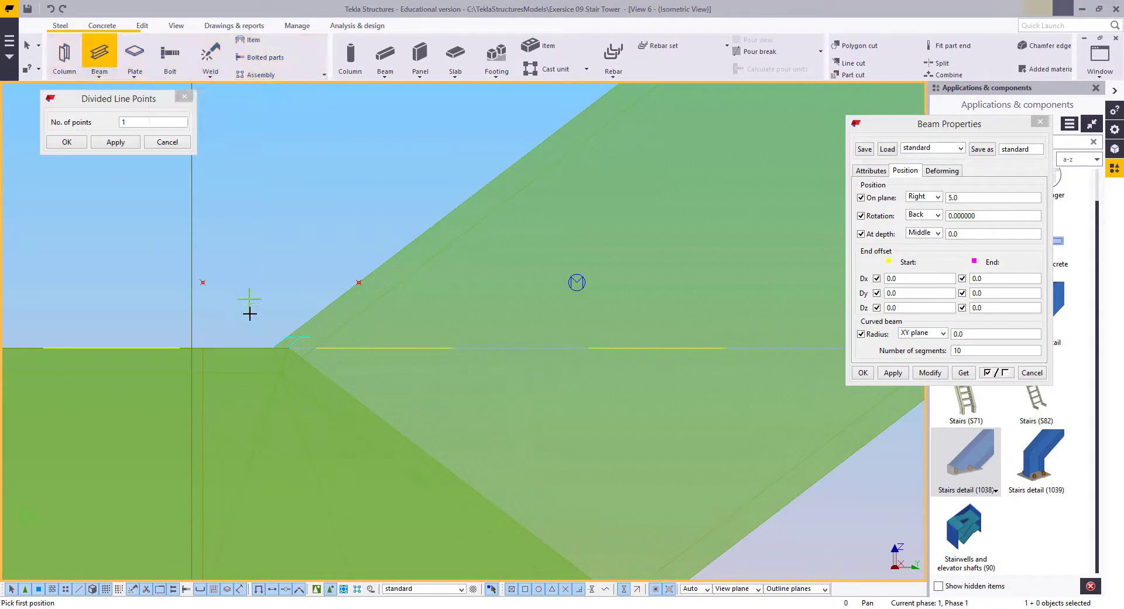
{"action": "left_click", "coordinate": [272, 348]}
{"action": "scroll", "coordinate": [258, 375], "scroll_direction": "down", "scroll_amount": 3}
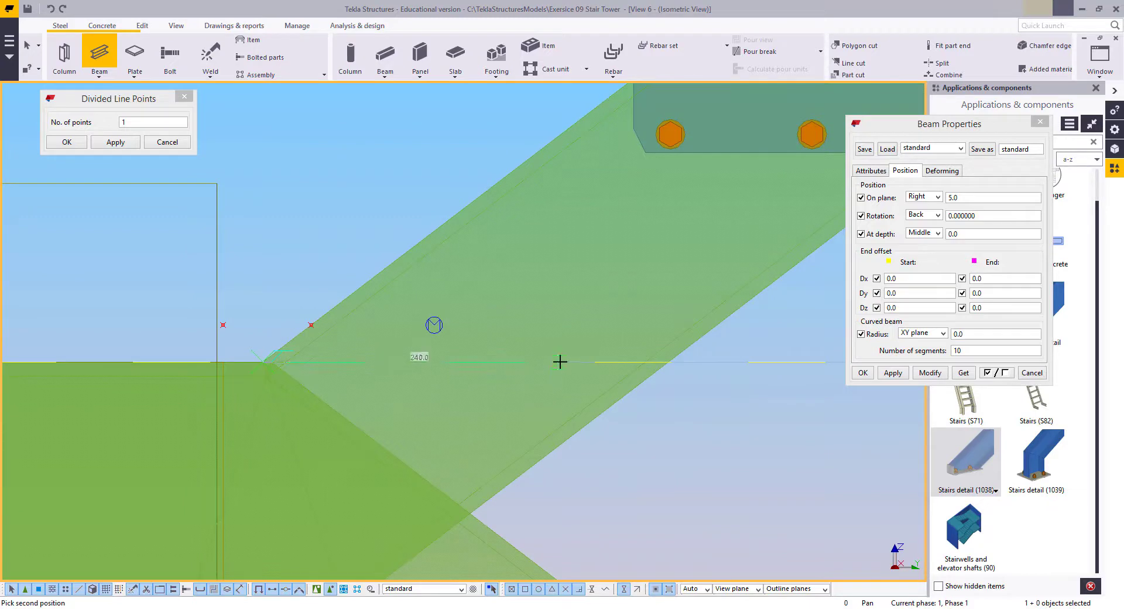
{"action": "left_click", "coordinate": [512, 365]}
{"action": "key", "text": "Escape"}
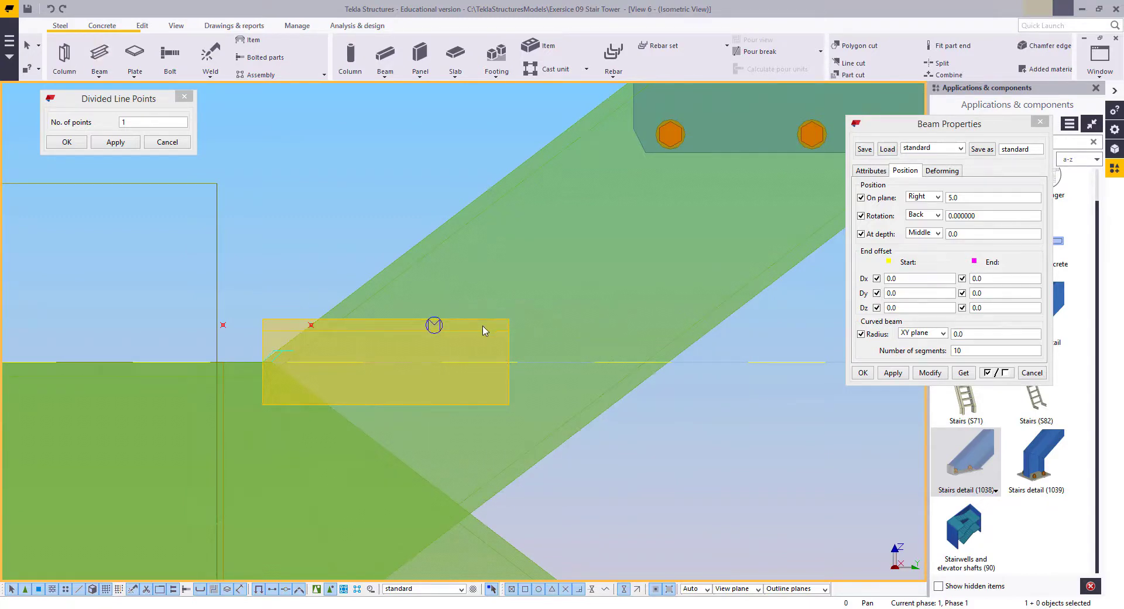
Shorten the new angle to 150 mm by moving its start point horizontally away from the stringer joint
{"action": "right_click", "coordinate": [273, 248]}
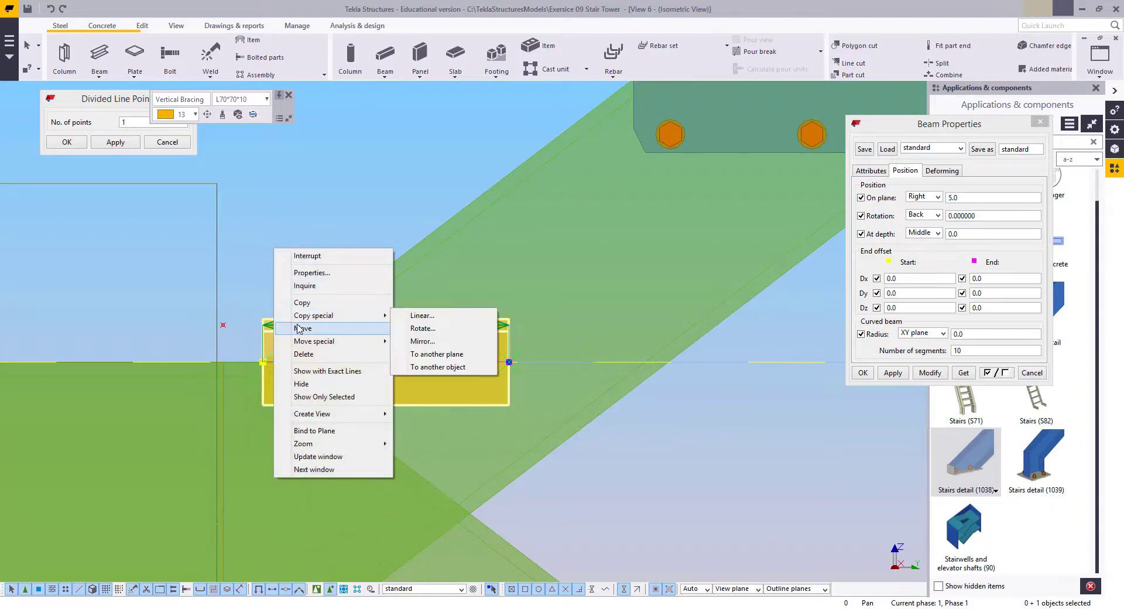
{"action": "left_click", "coordinate": [293, 329]}
{"action": "left_click", "coordinate": [369, 361]}
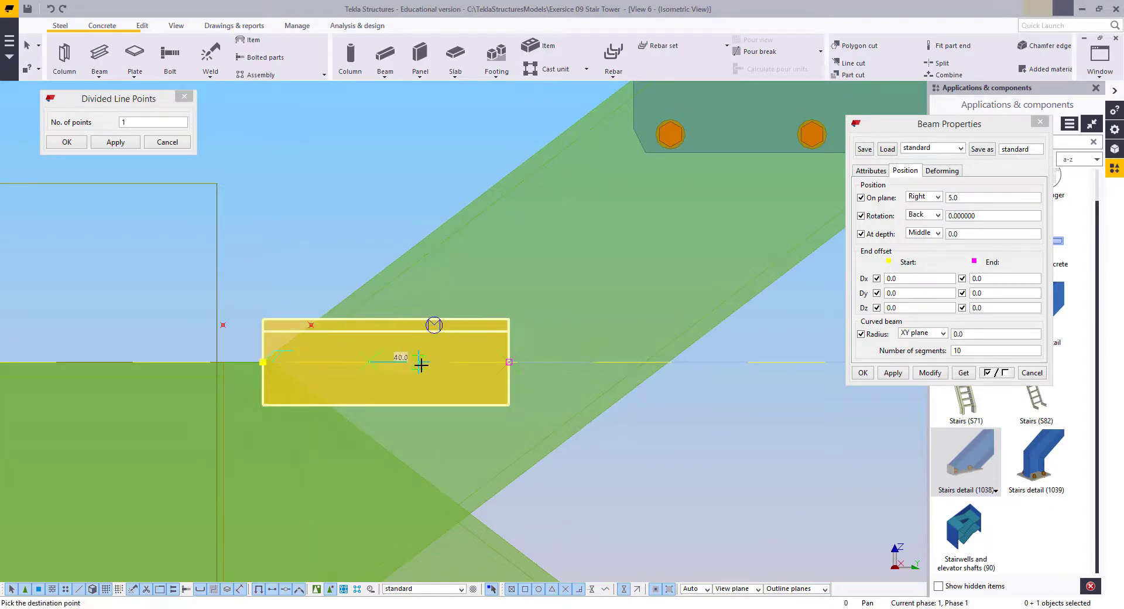
{"action": "left_click", "coordinate": [430, 363]}
{"action": "right_click", "coordinate": [322, 271]}
{"action": "left_click", "coordinate": [338, 277]}
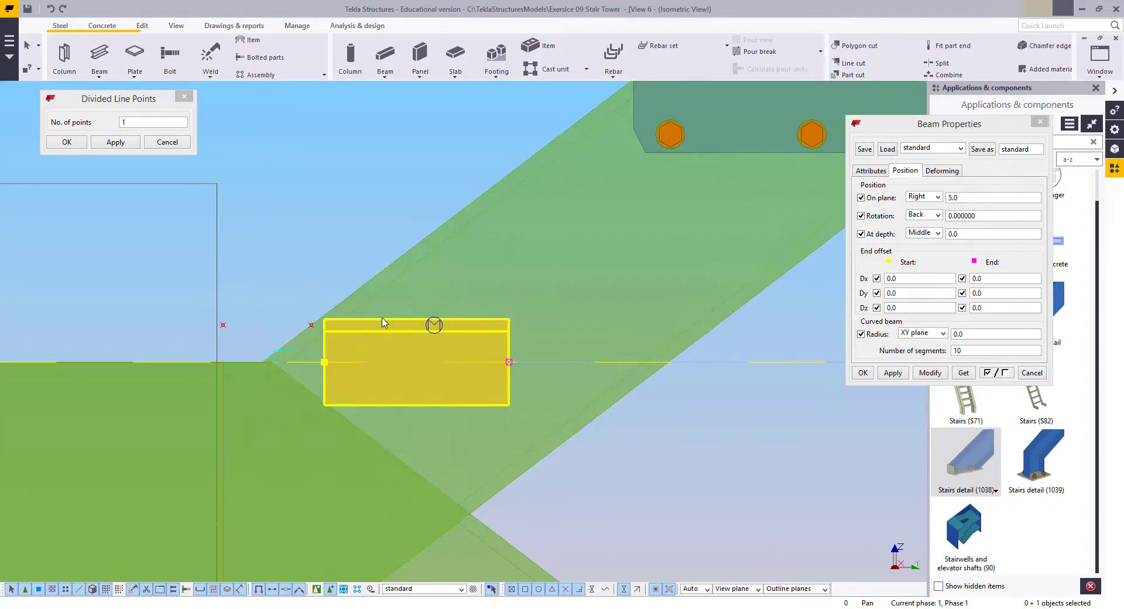
Position the angle with its depth set to Behind and its on-plane offset set to 0
{"action": "left_click", "coordinate": [384, 321]}
{"action": "middle_click_drag", "start_coordinate": [432, 327], "coordinate": [533, 402]}
{"action": "scroll", "coordinate": [534, 401], "scroll_direction": "up", "scroll_amount": 3}
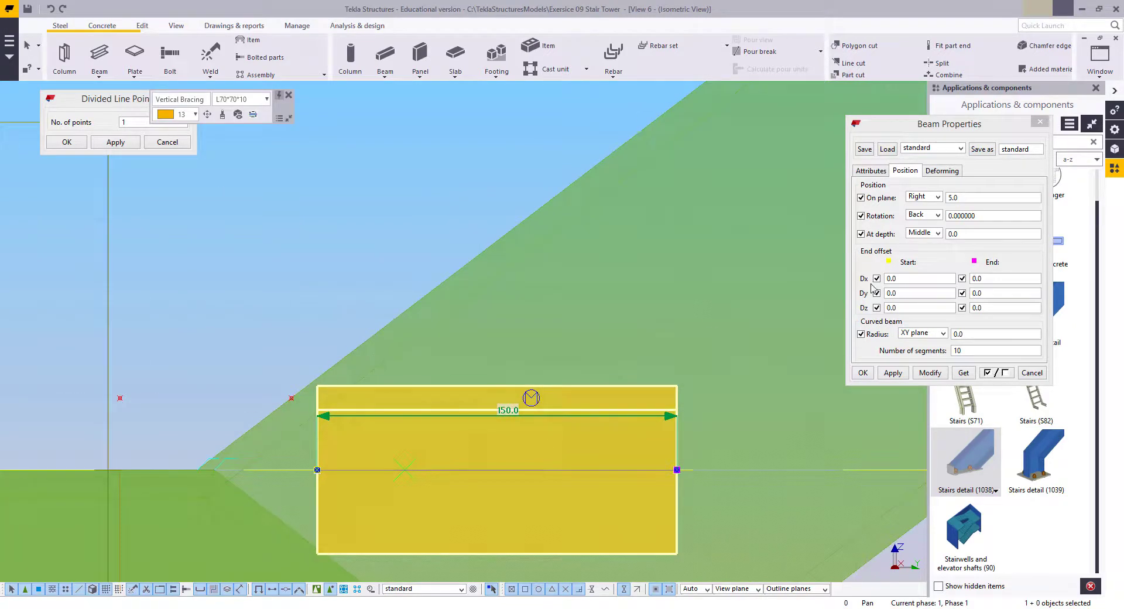
{"action": "left_click", "coordinate": [928, 234]}
{"action": "left_click", "coordinate": [922, 267]}
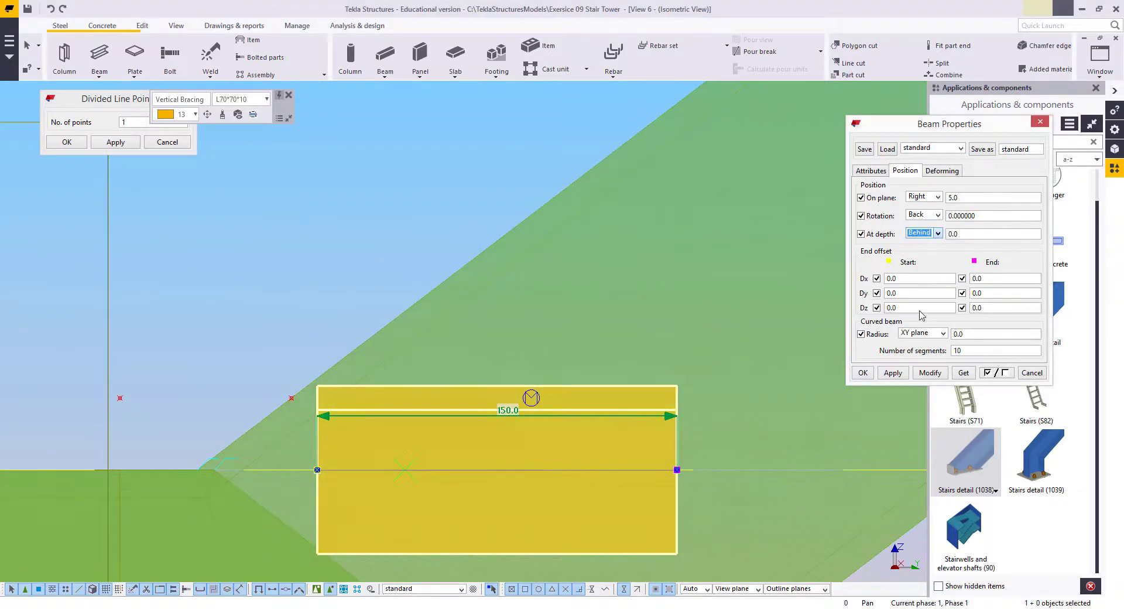
{"action": "left_click", "coordinate": [928, 372]}
{"action": "middle_click_drag", "start_coordinate": [592, 449], "coordinate": [575, 368]}
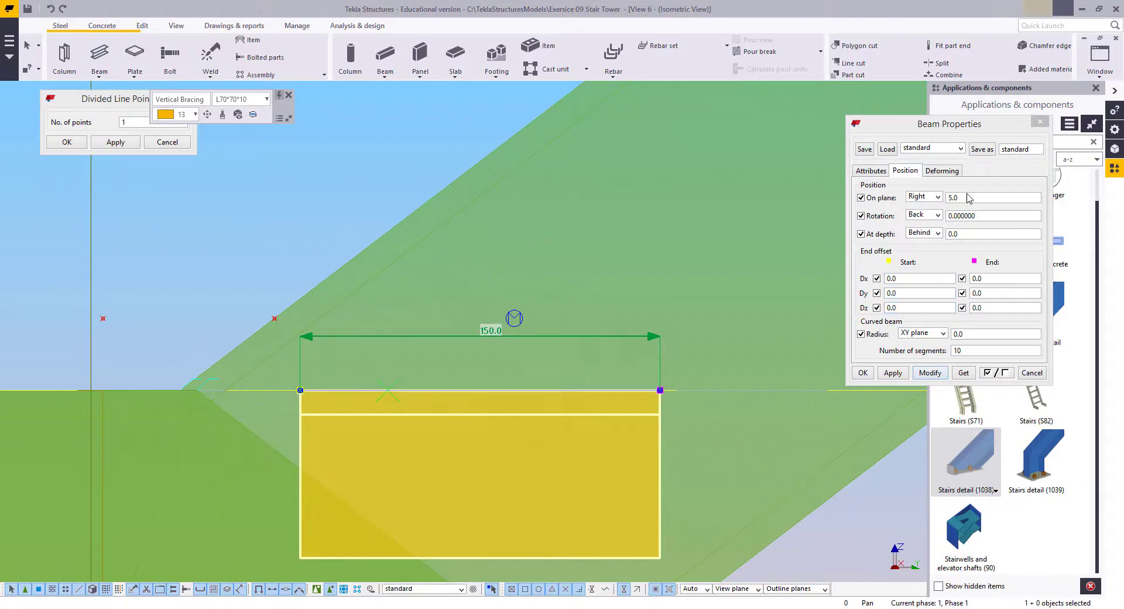
{"action": "left_click_drag", "start_coordinate": [969, 197], "coordinate": [906, 200]}
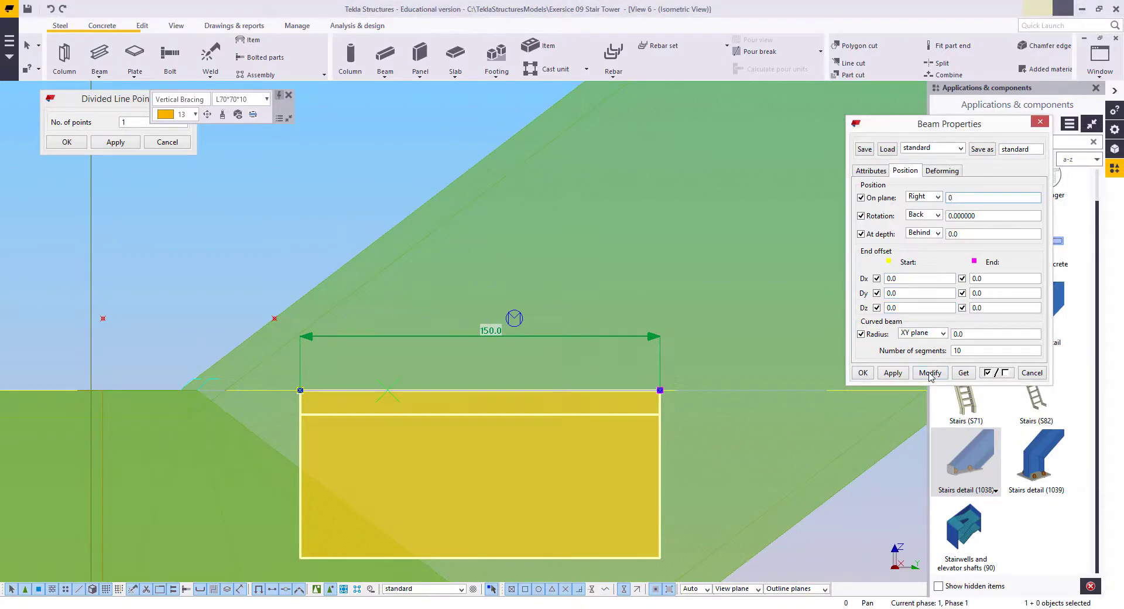
{"action": "middle_click_drag", "start_coordinate": [597, 346], "coordinate": [577, 276]}
Clear the angle's assembly prefix, name it Cleat and set its class to 7
{"action": "left_click", "coordinate": [870, 170]}
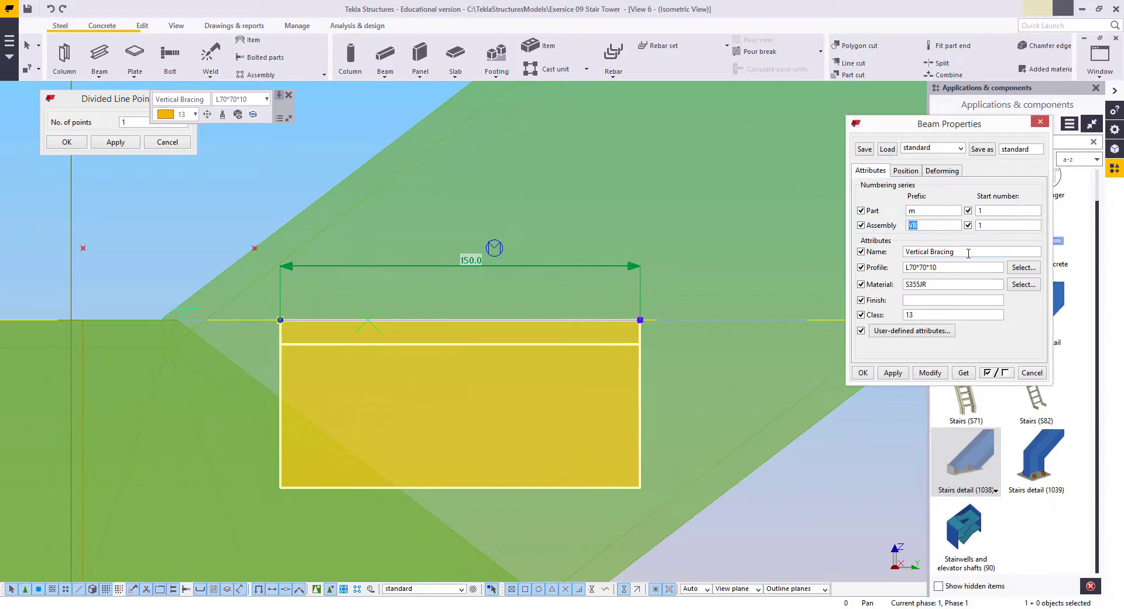
{"action": "key", "text": "Delete"}
{"action": "left_click_drag", "start_coordinate": [968, 253], "coordinate": [867, 253]}
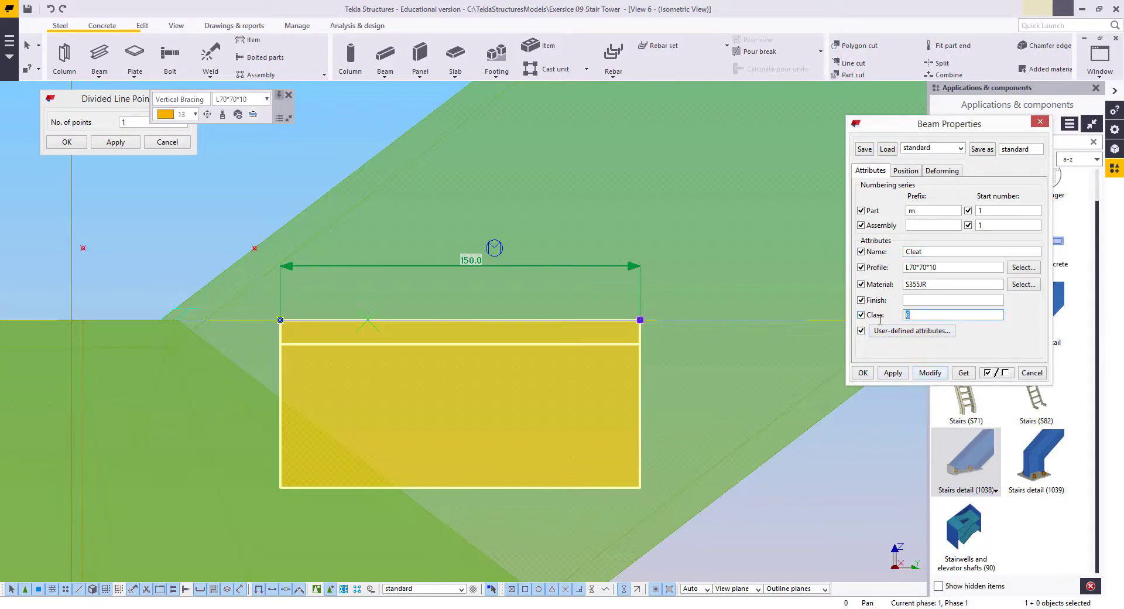
{"action": "left_click", "coordinate": [931, 373]}
Check the cleat's placement against the stringers in 3D and return the view to the plane projection
{"action": "scroll", "coordinate": [574, 351], "scroll_direction": "down", "scroll_amount": 6}
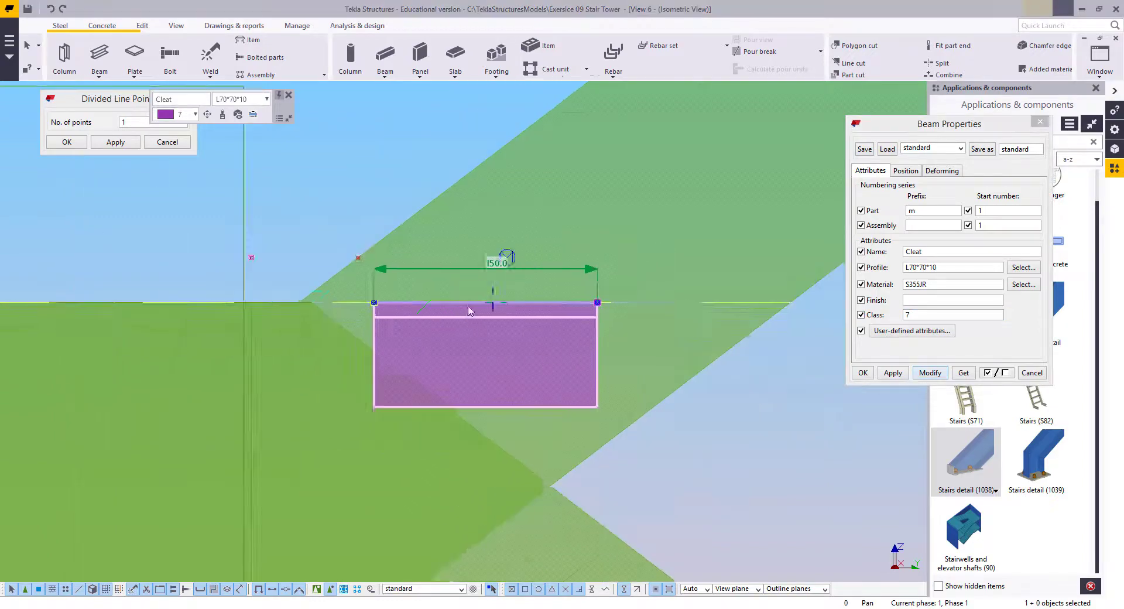
{"action": "scroll", "coordinate": [602, 452], "scroll_direction": "up", "scroll_amount": 10}
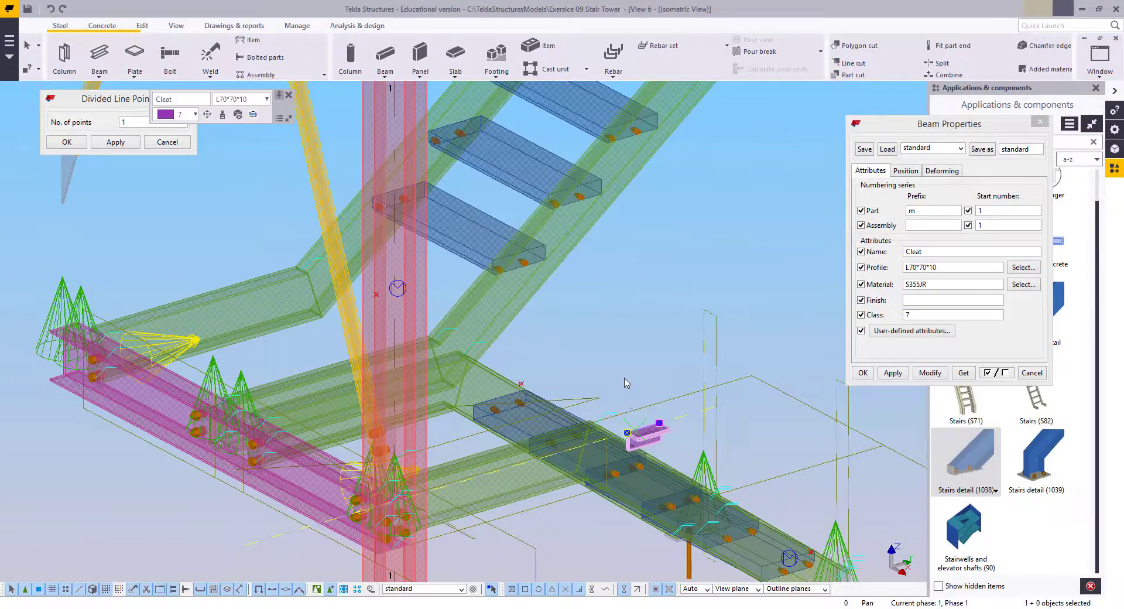
{"action": "key", "text": "ctrl+p"}
{"action": "scroll", "coordinate": [432, 439], "scroll_direction": "up", "scroll_amount": 3}
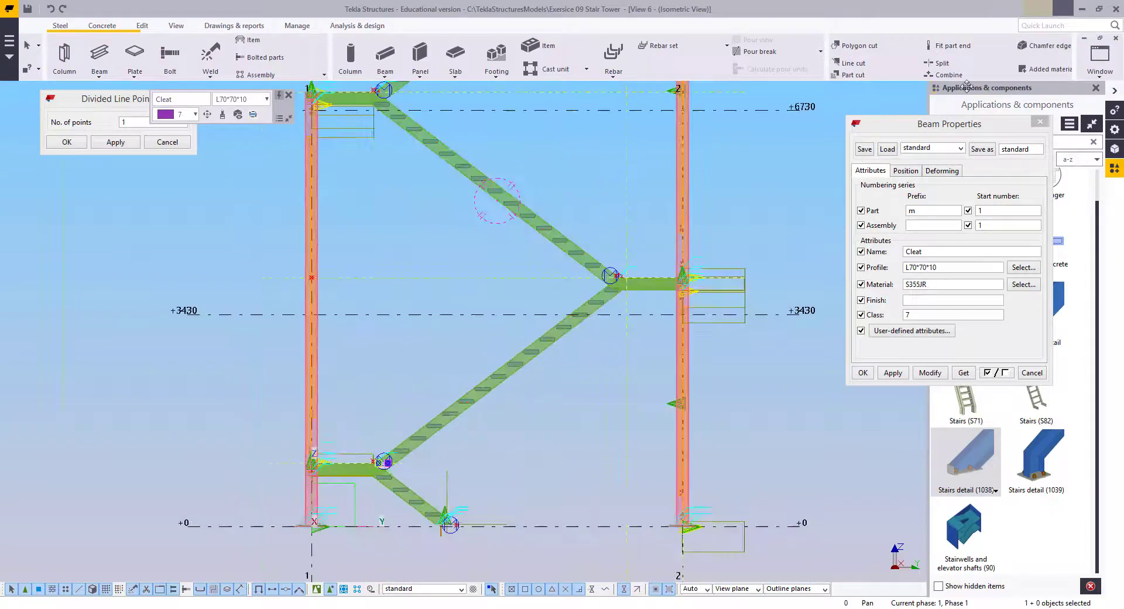
Switch to the View 1 isometric view to work on the new cleat at the stringer joint
{"action": "left_click", "coordinate": [1096, 61]}
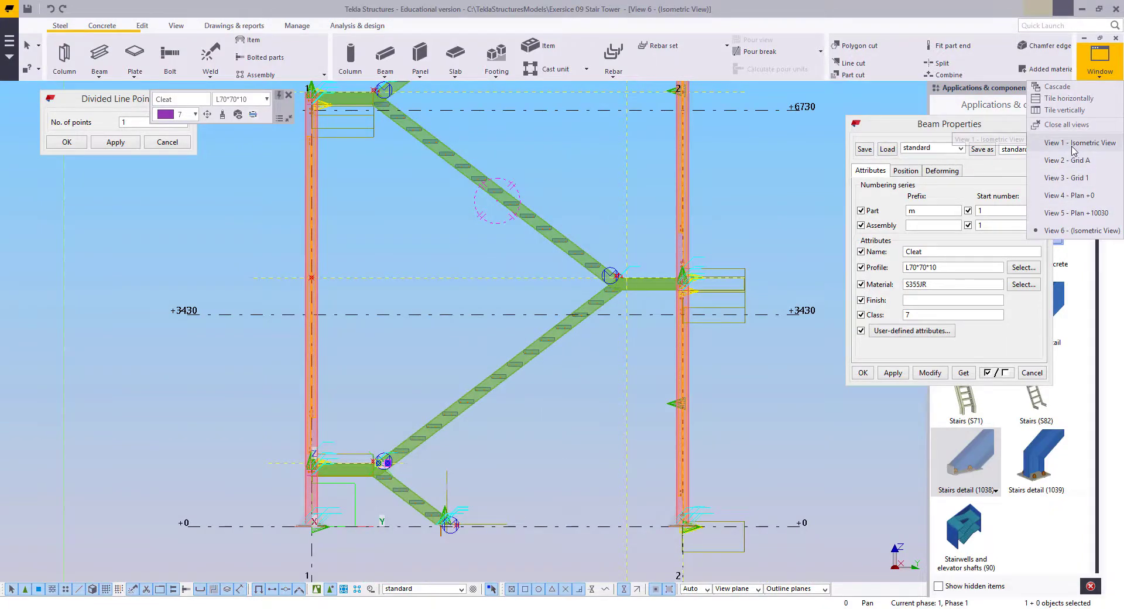
{"action": "left_click", "coordinate": [1077, 142]}
{"action": "middle_click_drag", "start_coordinate": [509, 380], "coordinate": [564, 295]}
{"action": "scroll", "coordinate": [459, 320], "scroll_direction": "down", "scroll_amount": 3}
{"action": "middle_click_drag", "start_coordinate": [459, 321], "coordinate": [546, 317], "text": "ctrl"}
{"action": "scroll", "coordinate": [520, 322], "scroll_direction": "up", "scroll_amount": 3}
{"action": "scroll", "coordinate": [546, 317], "scroll_direction": "up", "scroll_amount": 5}
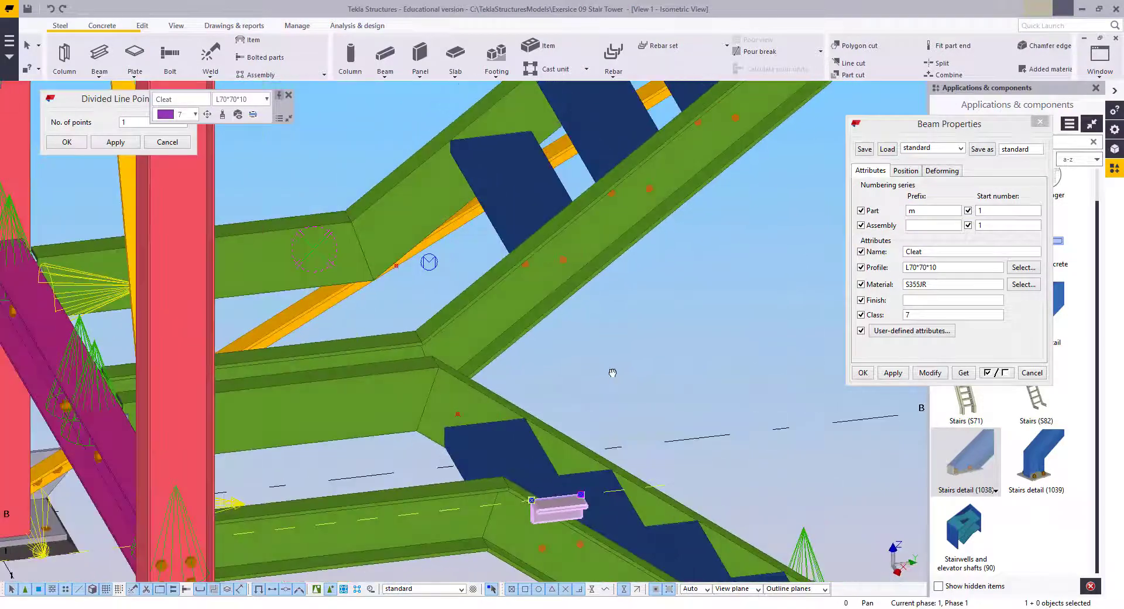
{"action": "right_click", "coordinate": [684, 327]}
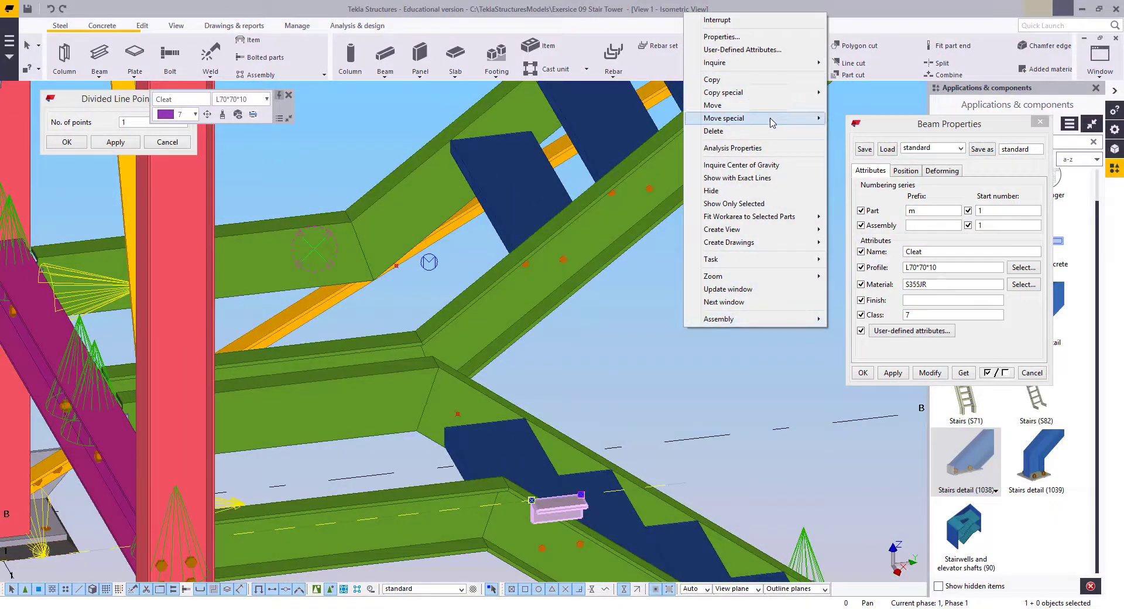
{"action": "mouse_move", "coordinate": [765, 118]}
{"action": "left_click", "coordinate": [855, 131]}
Move the cleat linearly onto the opposite stair flight's stringer by dX -1925.0 only, leaving dY and dZ out
{"action": "right_click", "coordinate": [730, 134]}
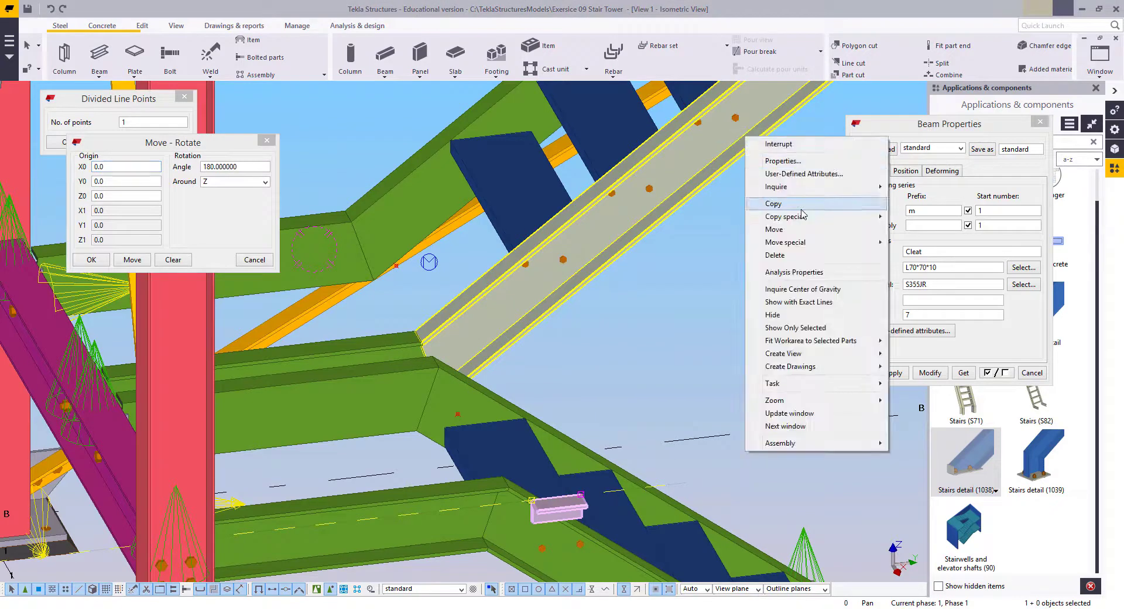
{"action": "mouse_move", "coordinate": [807, 243]}
{"action": "left_click", "coordinate": [904, 243]}
{"action": "middle_click_drag", "start_coordinate": [628, 410], "coordinate": [666, 381]}
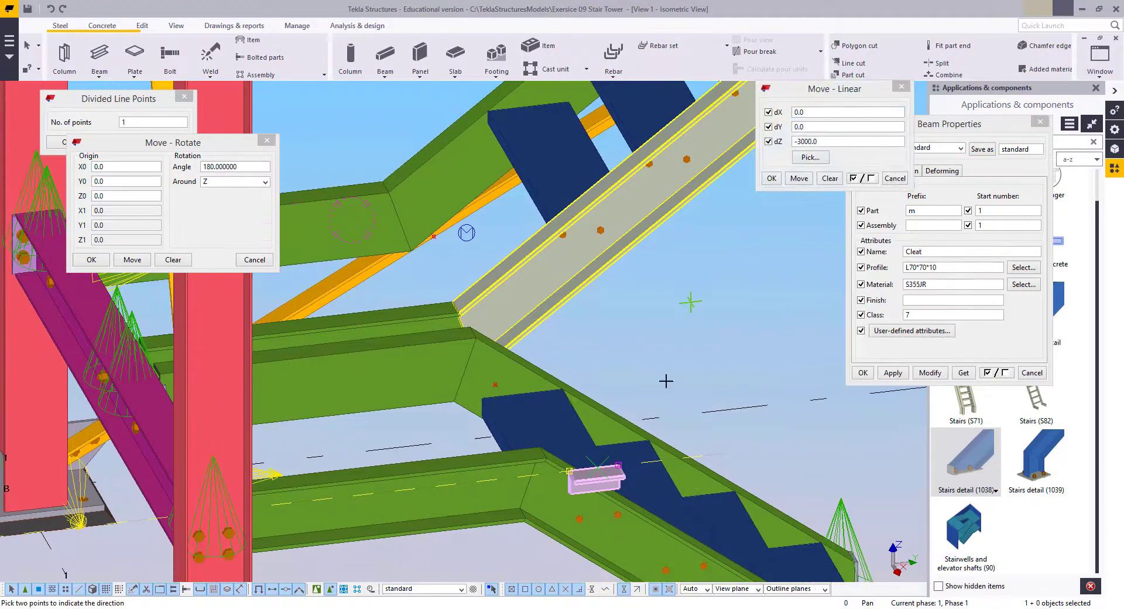
{"action": "left_click", "coordinate": [618, 463]}
{"action": "scroll", "coordinate": [454, 311], "scroll_direction": "up", "scroll_amount": 2}
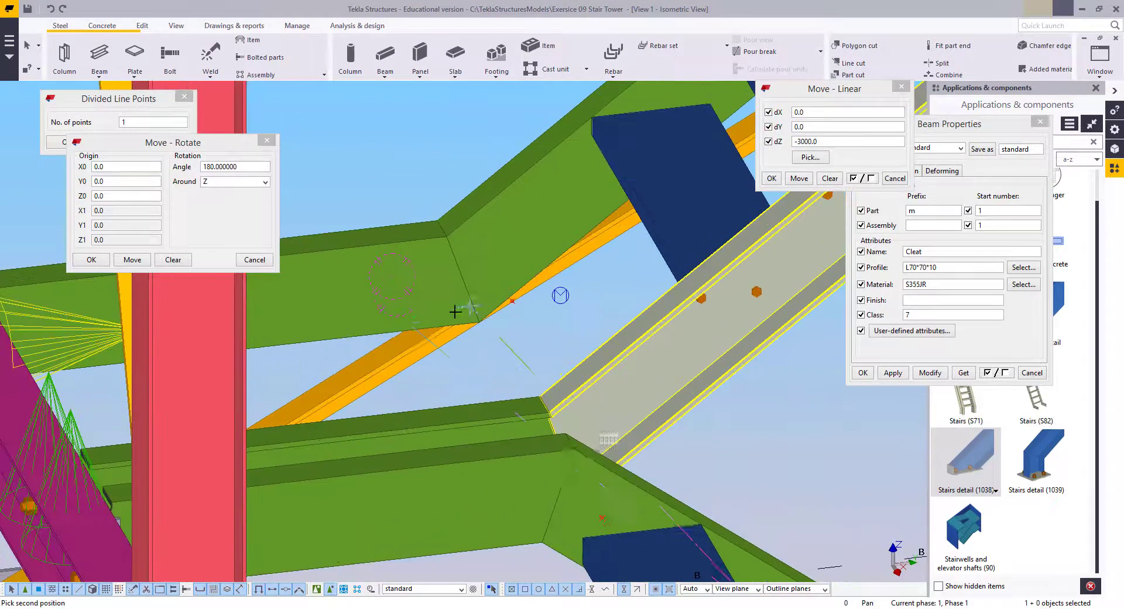
{"action": "left_click", "coordinate": [320, 342]}
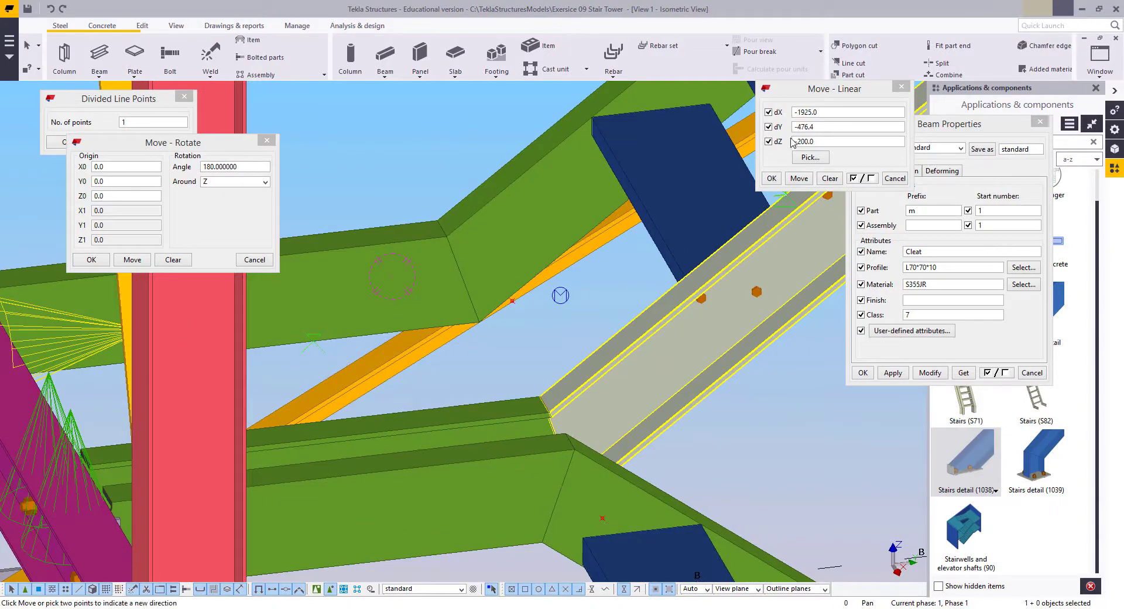
{"action": "left_click", "coordinate": [769, 142]}
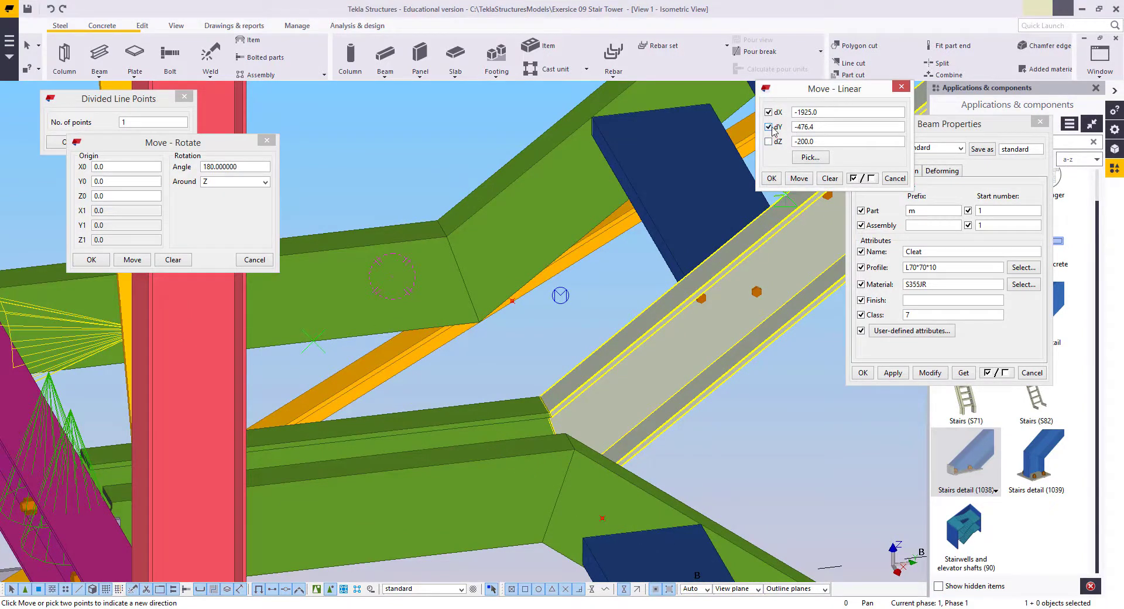
{"action": "left_click", "coordinate": [806, 182]}
{"action": "right_click", "coordinate": [480, 148]}
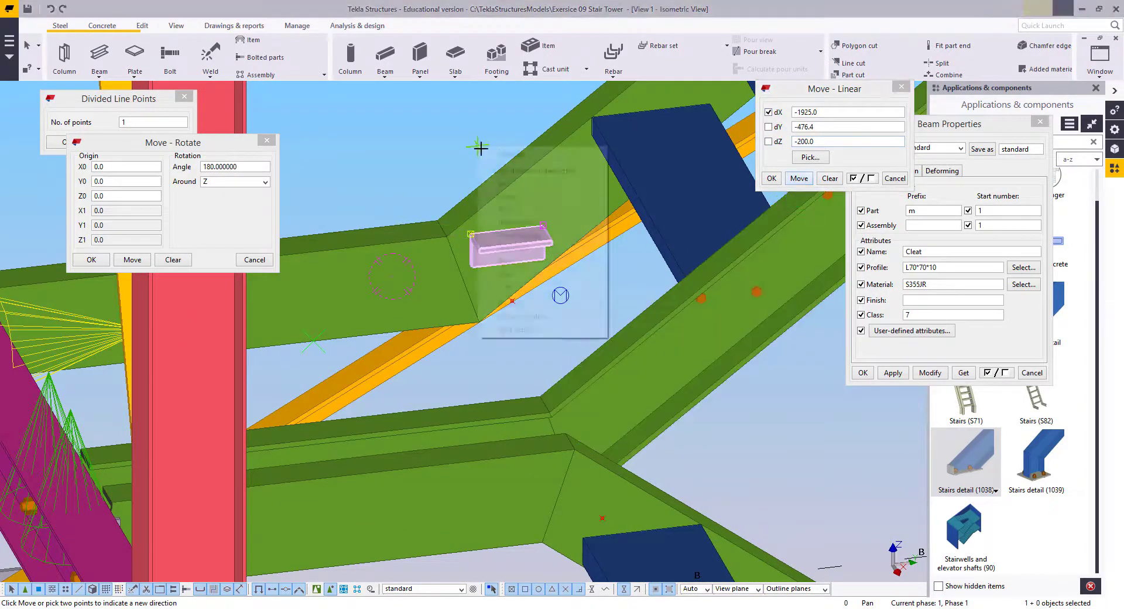
{"action": "left_click", "coordinate": [495, 154]}
Model a second cleat with the first cleat's properties, picking the first cleat's end points in reverse order
{"action": "scroll", "coordinate": [520, 234], "scroll_direction": "down", "scroll_amount": 3}
{"action": "middle_click_drag", "start_coordinate": [514, 246], "coordinate": [631, 253], "text": "ctrl"}
{"action": "scroll", "coordinate": [534, 228], "scroll_direction": "up", "scroll_amount": 2}
{"action": "middle_click_drag", "start_coordinate": [535, 256], "coordinate": [514, 344]}
{"action": "scroll", "coordinate": [453, 286], "scroll_direction": "up", "scroll_amount": 2}
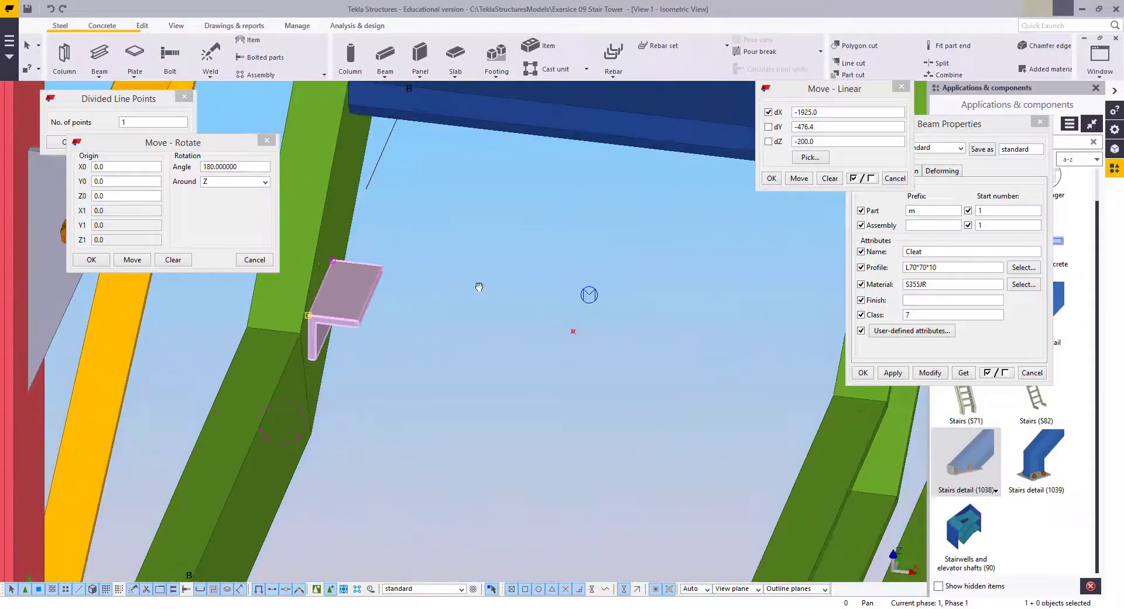
{"action": "mouse_move", "coordinate": [479, 286]}
{"action": "middle_mouse_down", "text": "ctrl"}
{"action": "mouse_move", "coordinate": [453, 299]}
{"action": "mouse_move", "coordinate": [487, 270]}
{"action": "middle_mouse_up", "text": "ctrl"}
{"action": "double_click", "coordinate": [418, 303]}
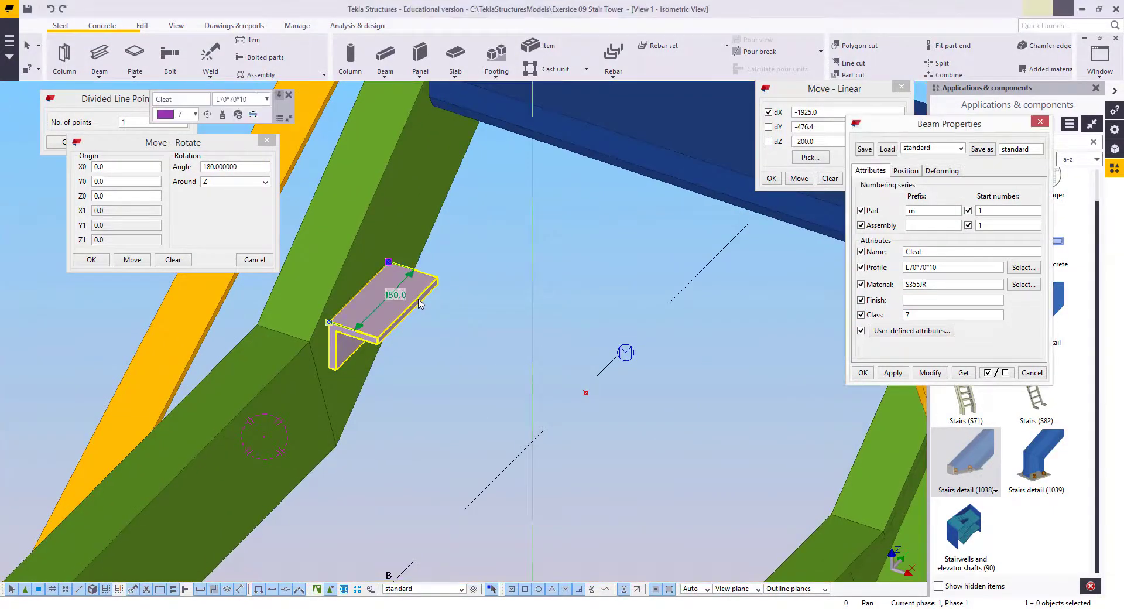
{"action": "left_click", "coordinate": [863, 373]}
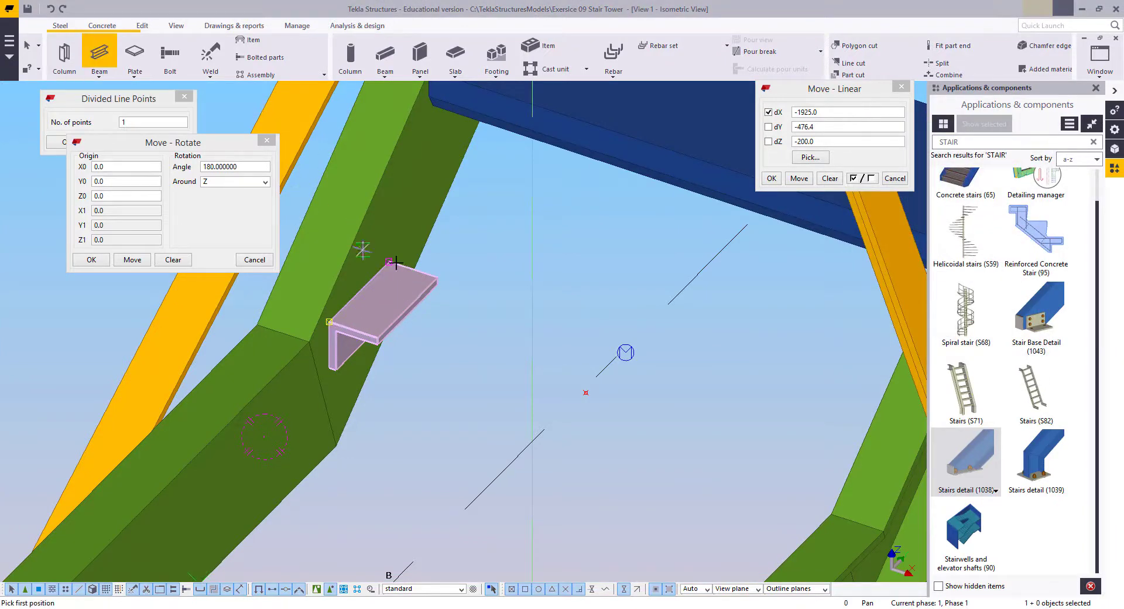
{"action": "right_click", "coordinate": [471, 252]}
{"action": "left_click", "coordinate": [499, 262]}
Display the parts transparent and move the second cleat linearly by dX 750.0 only, onto the flight's other stringer
{"action": "left_click", "coordinate": [456, 279]}
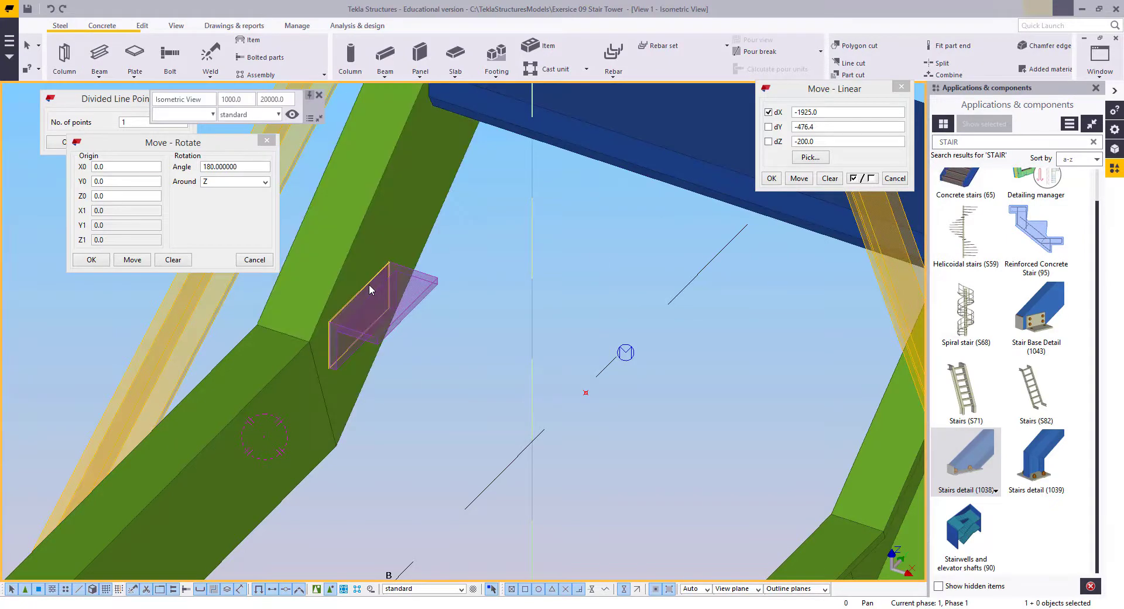
{"action": "key", "text": "shift+2"}
{"action": "left_click", "coordinate": [372, 260]}
{"action": "key", "text": "ctrl+4"}
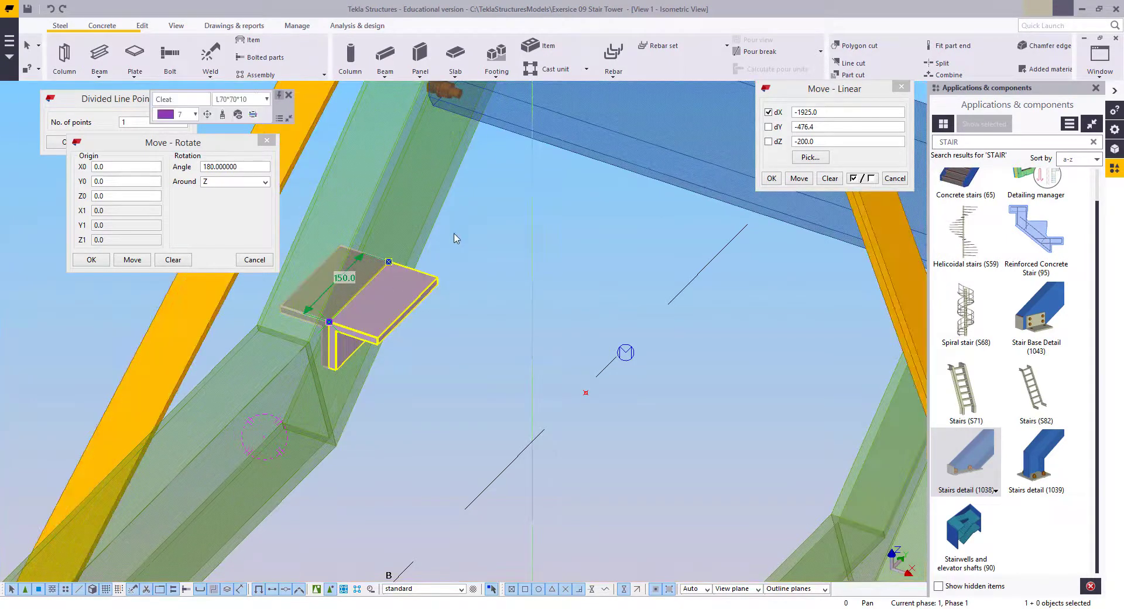
{"action": "right_click", "coordinate": [465, 219]}
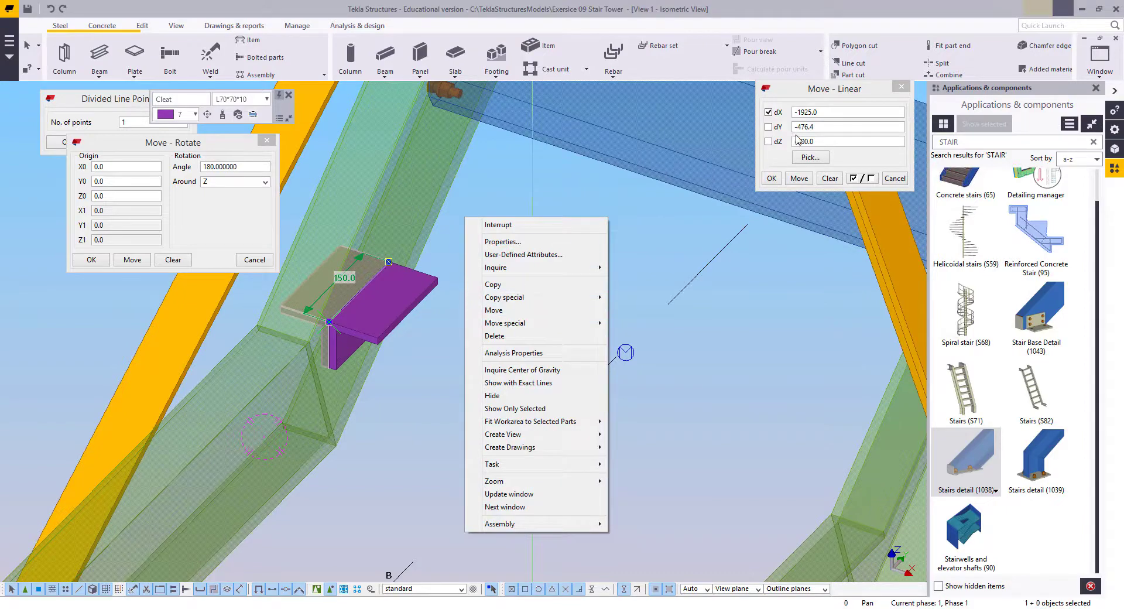
{"action": "left_click", "coordinate": [817, 158]}
{"action": "left_click", "coordinate": [389, 258]}
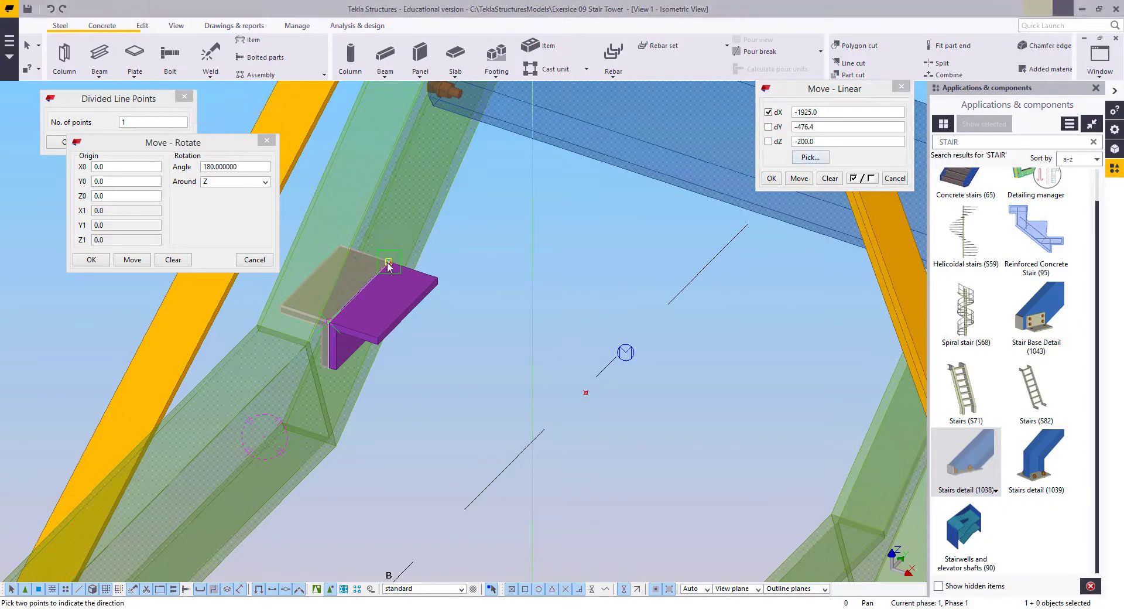
{"action": "middle_click_drag", "start_coordinate": [832, 440], "coordinate": [724, 352]}
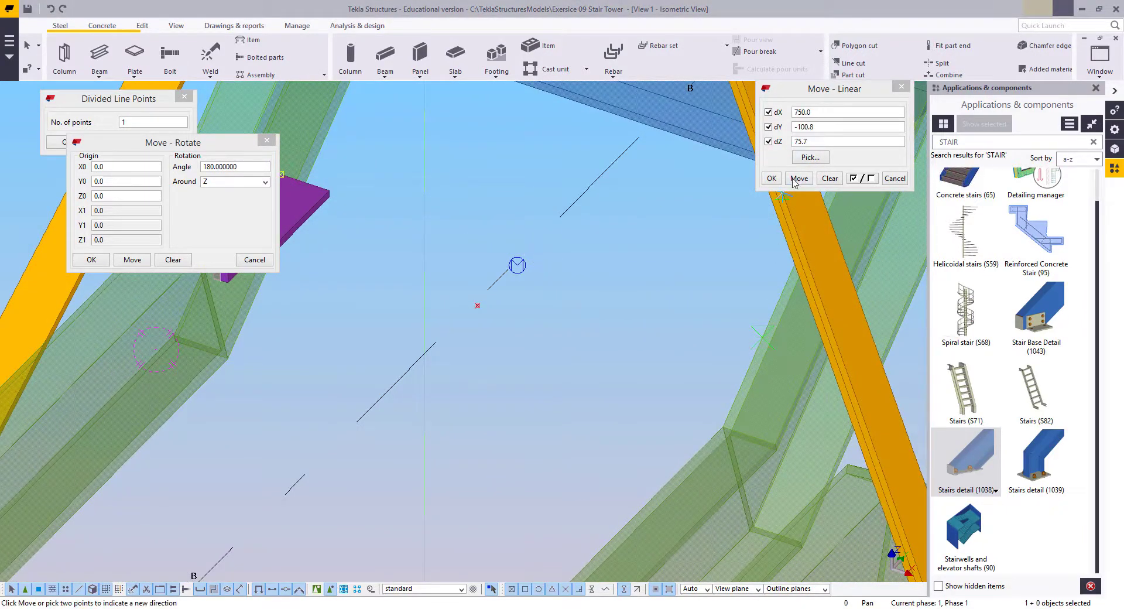
{"action": "left_click", "coordinate": [776, 139]}
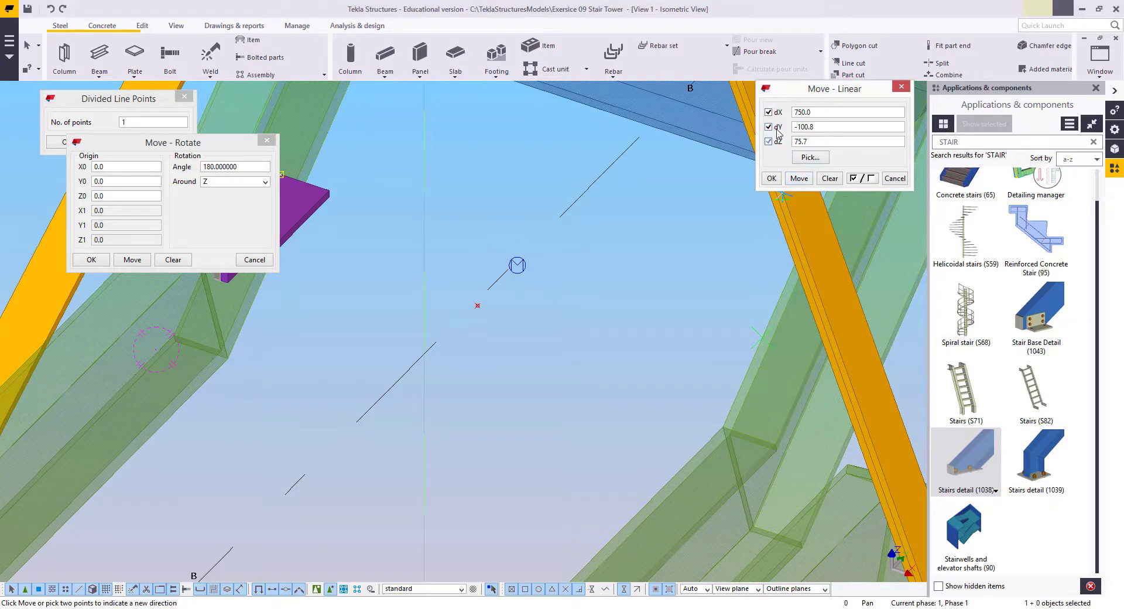
{"action": "left_click", "coordinate": [800, 179]}
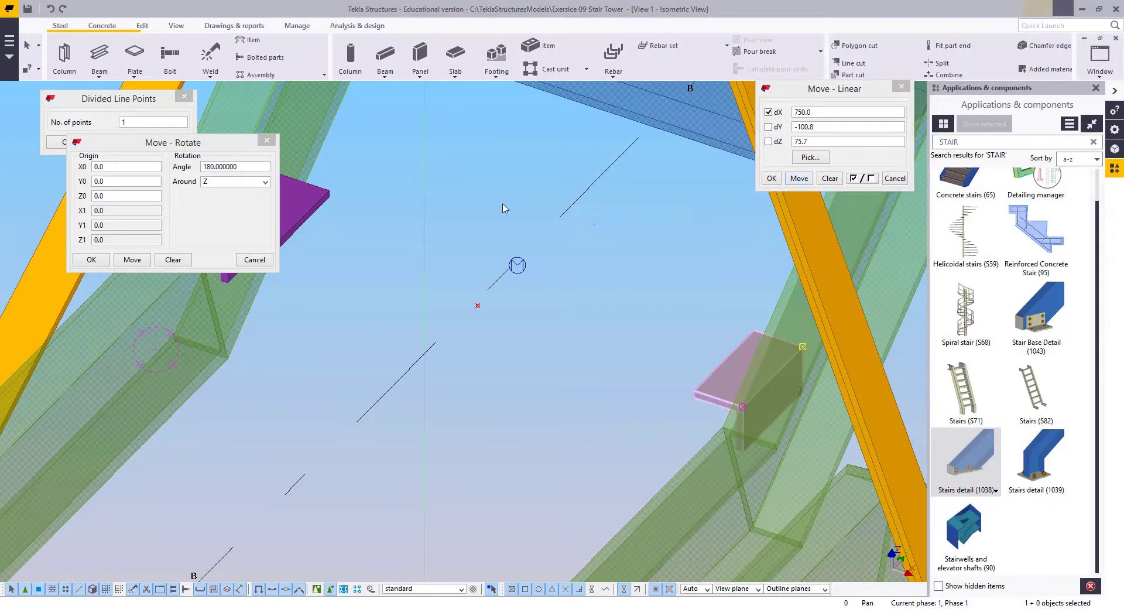
Show the parts rendered solid again and close the Move - Rotate and Divided Line Points dialogs
{"action": "left_click", "coordinate": [267, 140]}
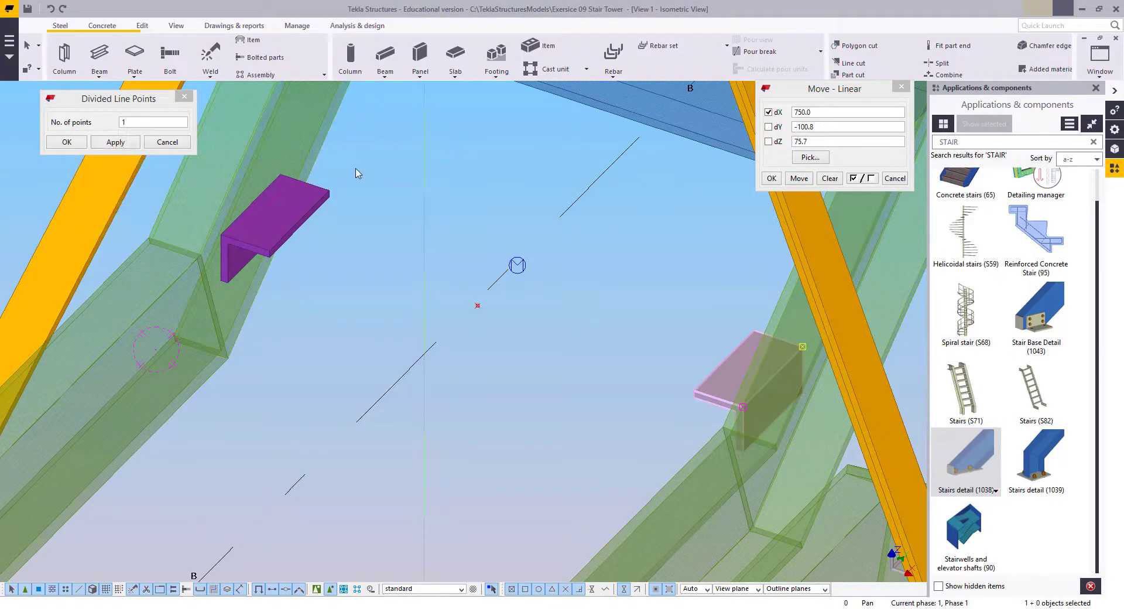
{"action": "key", "text": "ctrl+4"}
{"action": "left_click", "coordinate": [575, 305]}
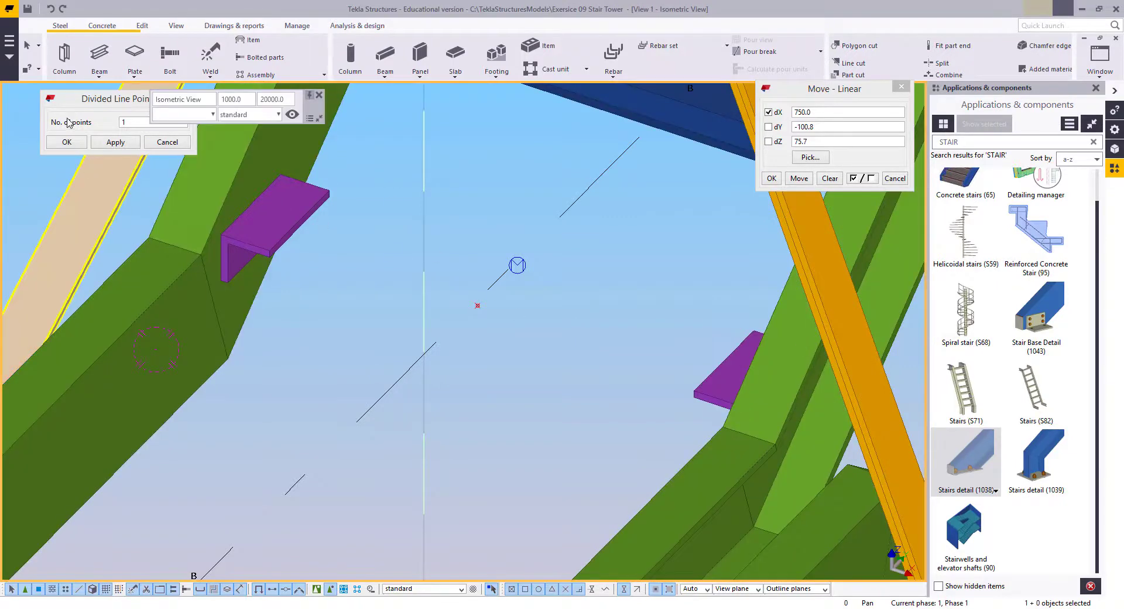
{"action": "left_click", "coordinate": [166, 142]}
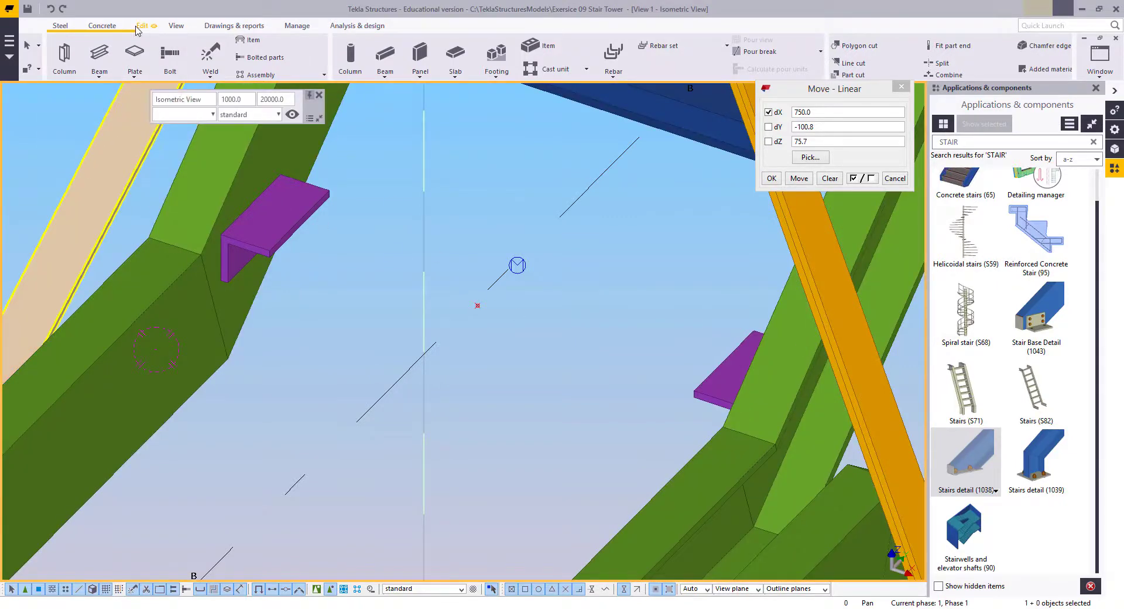
Weld each of the two cleats to the stringer it sits on
{"action": "left_click", "coordinate": [211, 56]}
{"action": "left_click", "coordinate": [258, 193]}
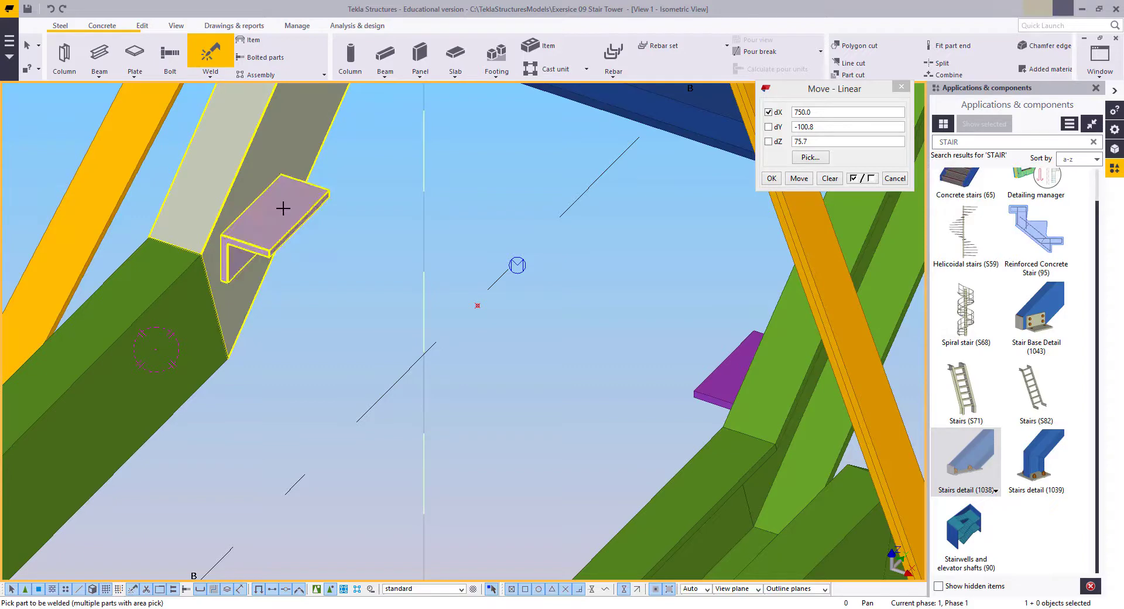
{"action": "left_click", "coordinate": [725, 374]}
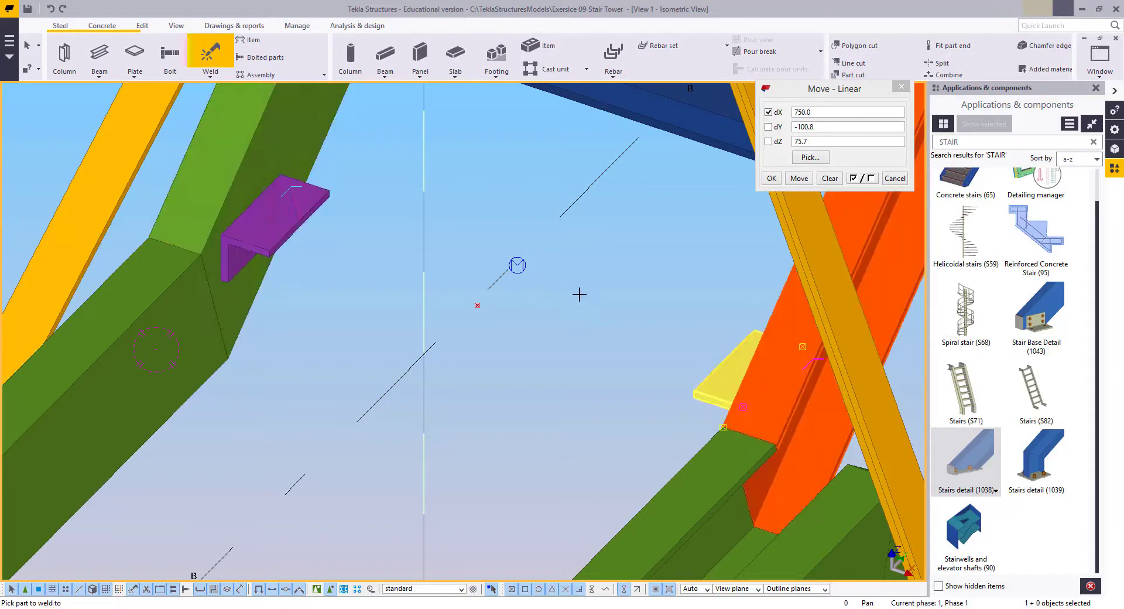
{"action": "key", "text": "Escape"}
Copy both cleats from the lower landing's stringer joint to the stringer joint at the next landing up
{"action": "left_click", "coordinate": [246, 274]}
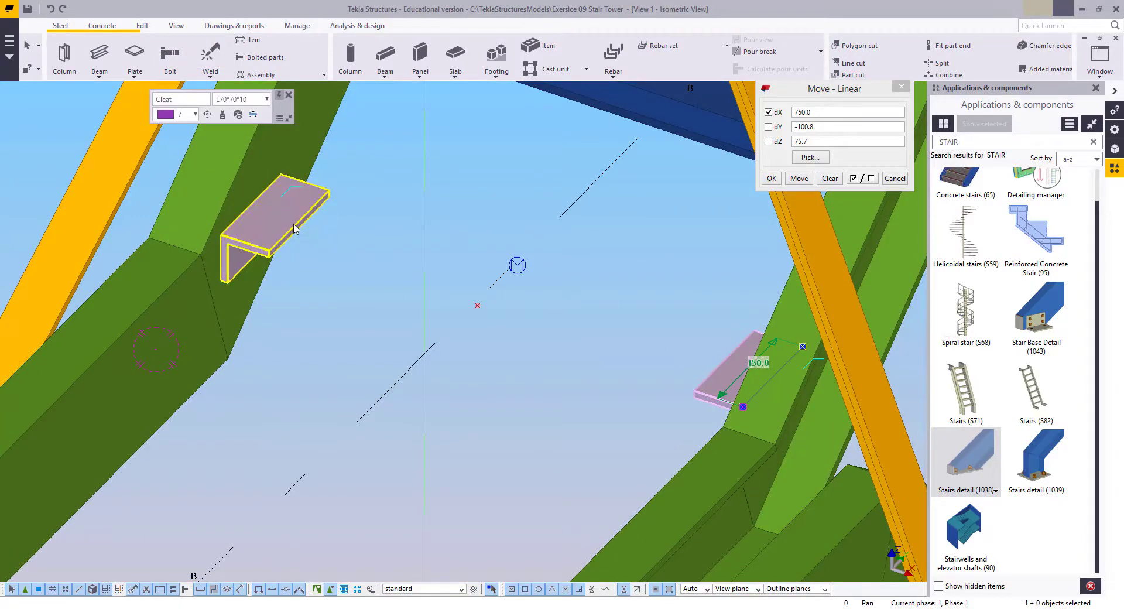
{"action": "right_click", "coordinate": [401, 204]}
{"action": "left_click", "coordinate": [430, 229]}
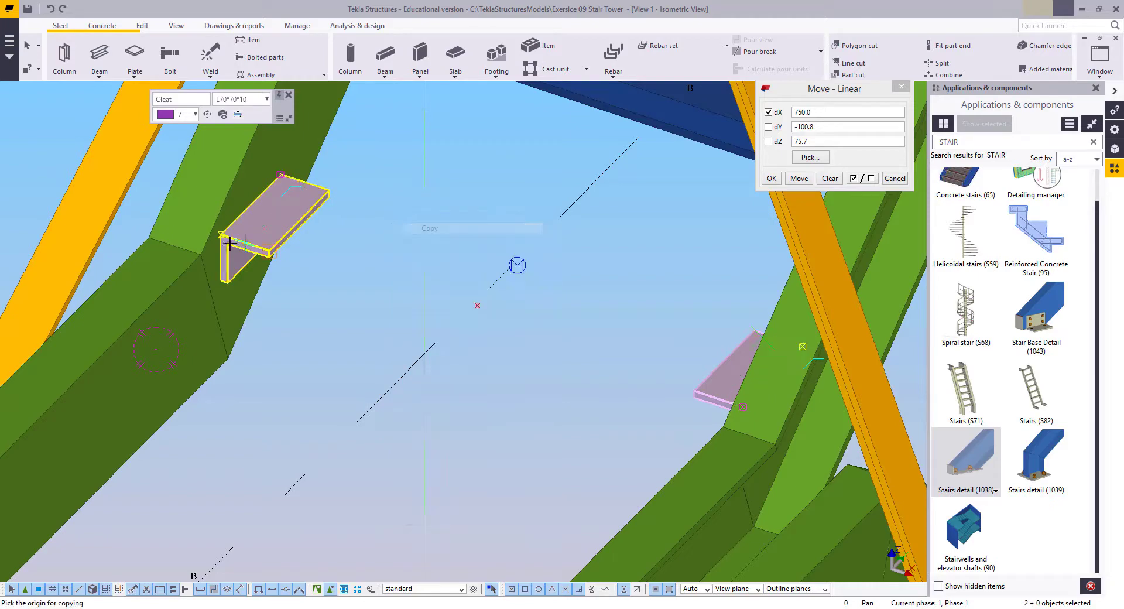
{"action": "scroll", "coordinate": [302, 355], "scroll_direction": "down", "scroll_amount": 10}
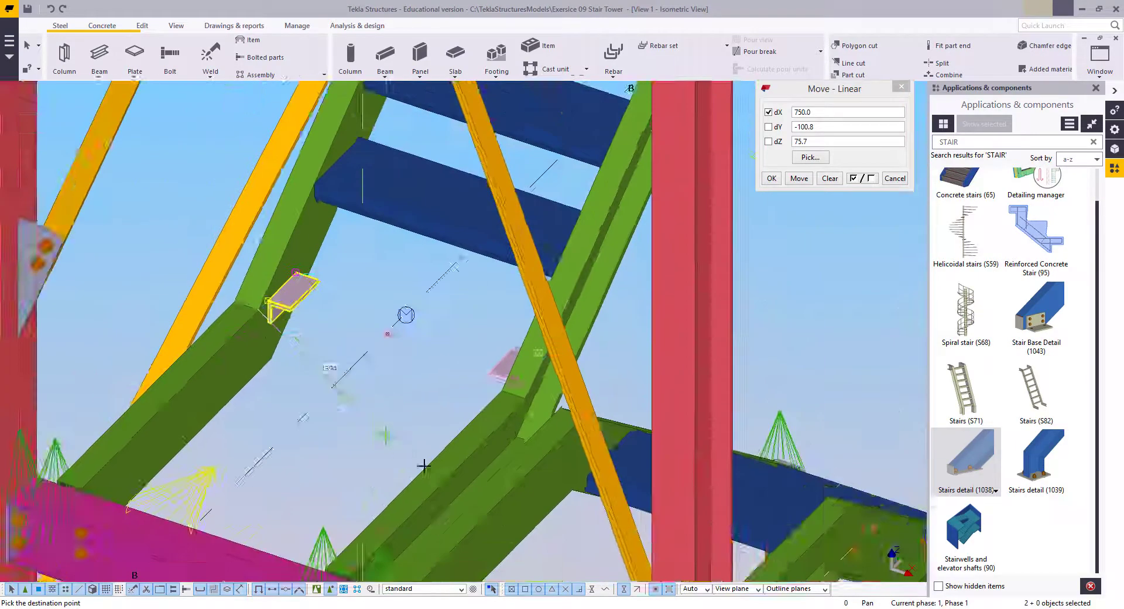
{"action": "scroll", "coordinate": [453, 317], "scroll_direction": "up", "scroll_amount": 10}
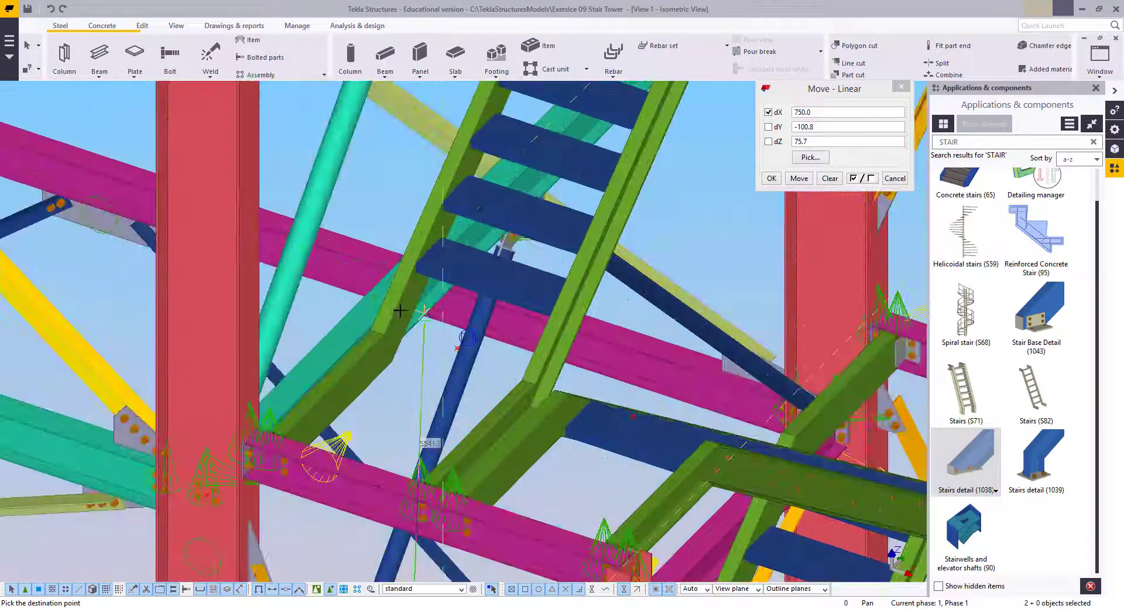
{"action": "scroll", "coordinate": [359, 353], "scroll_direction": "down", "scroll_amount": 10}
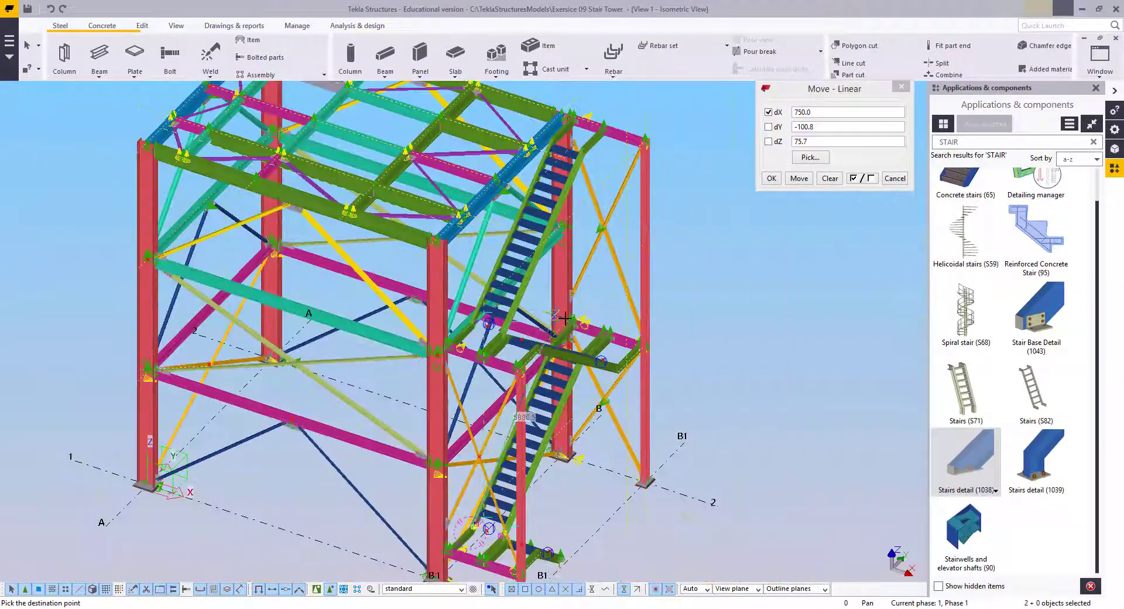
{"action": "middle_click_drag", "start_coordinate": [565, 319], "coordinate": [354, 383], "text": "ctrl"}
{"action": "middle_click_drag", "start_coordinate": [544, 554], "coordinate": [424, 382]}
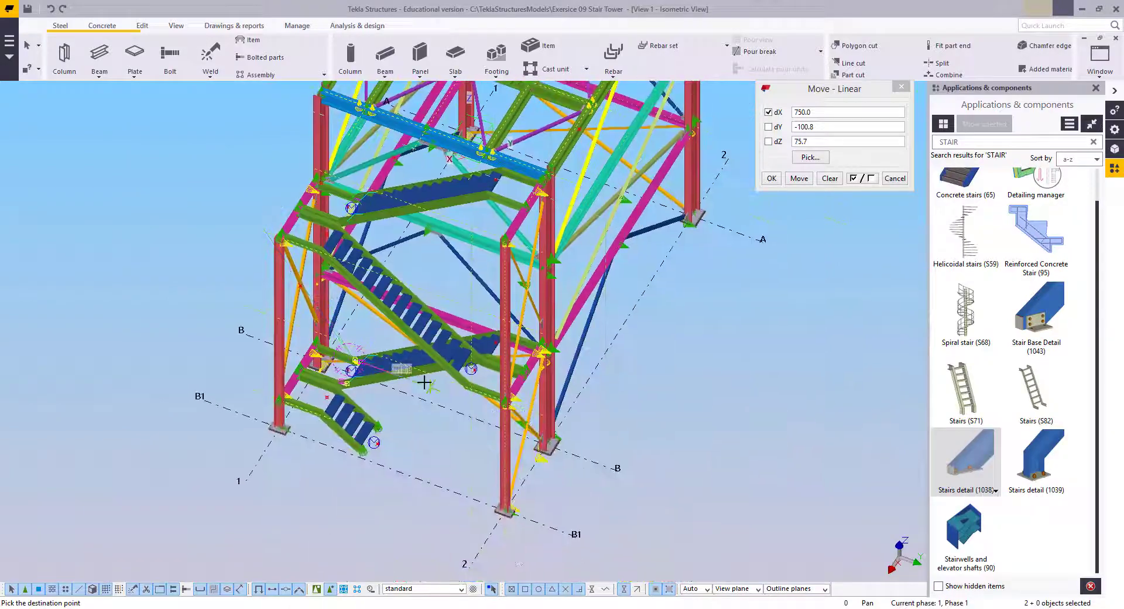
{"action": "scroll", "coordinate": [424, 382], "scroll_direction": "up", "scroll_amount": 10}
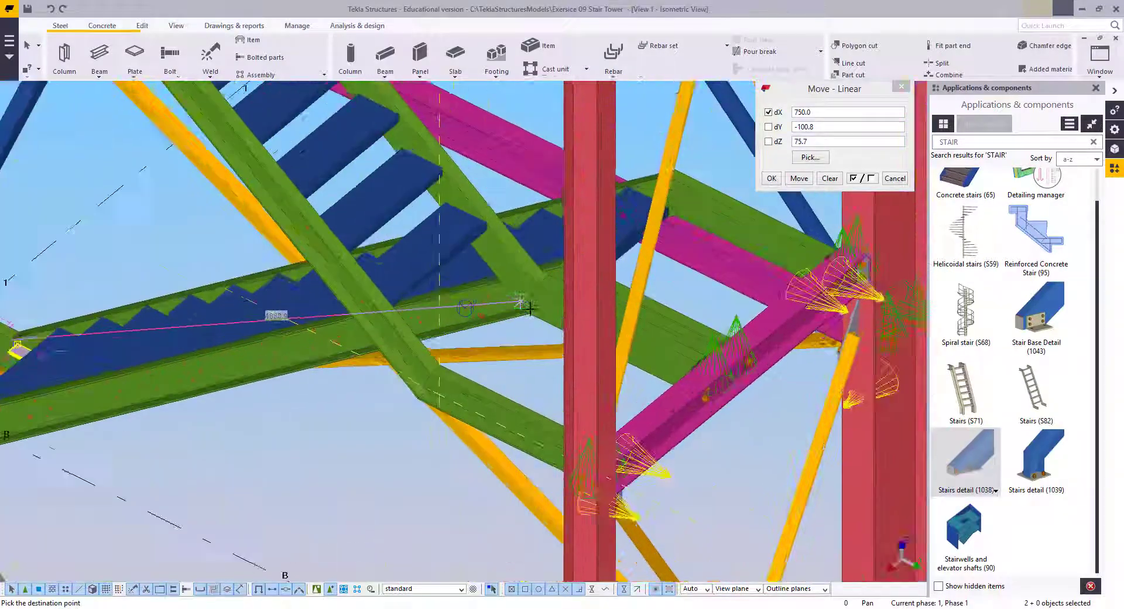
{"action": "scroll", "coordinate": [530, 309], "scroll_direction": "up", "scroll_amount": 3}
{"action": "middle_click_drag", "start_coordinate": [541, 266], "coordinate": [459, 314]}
{"action": "right_click", "coordinate": [373, 291]}
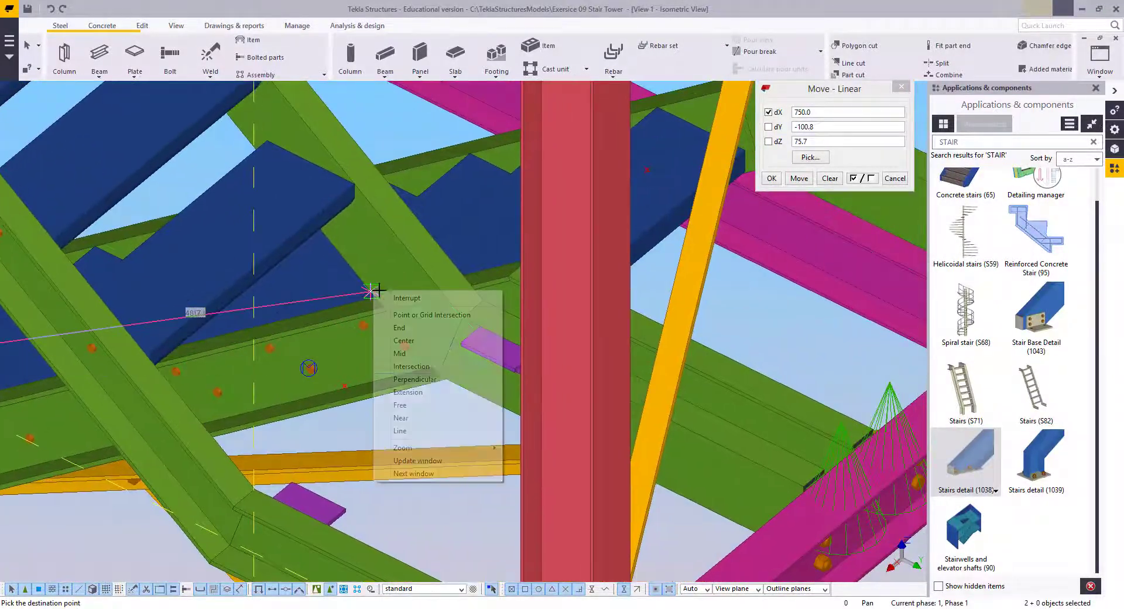
{"action": "left_click", "coordinate": [398, 298]}
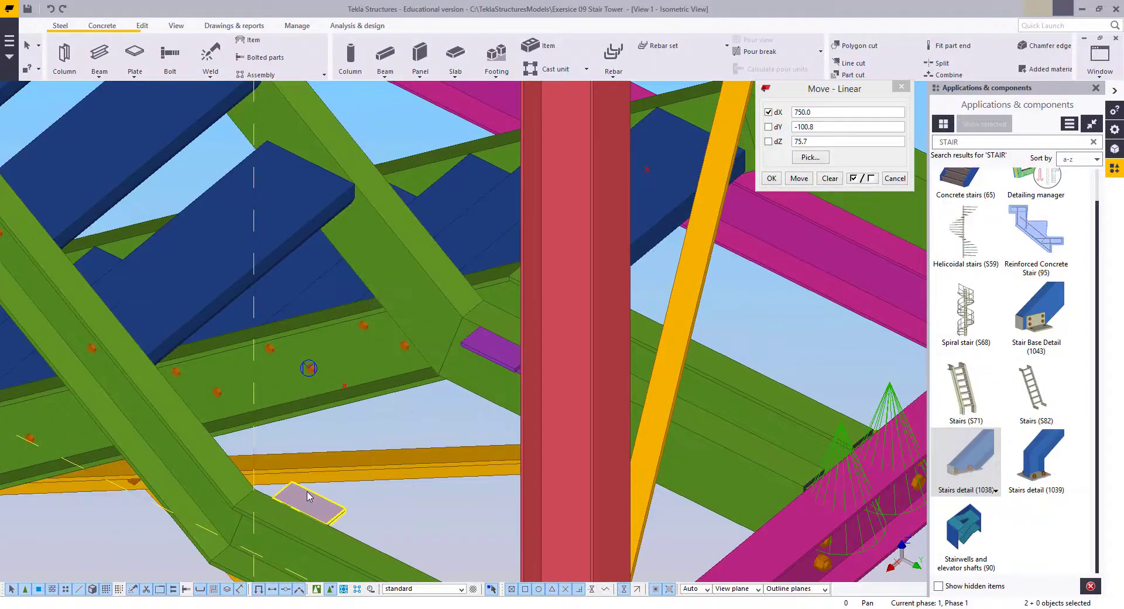
Move both copied cleats 250 mm along the landing stringer's direction, across the joint onto the inclined stringers
{"action": "left_click", "coordinate": [305, 496]}
{"action": "middle_click_drag", "start_coordinate": [433, 397], "coordinate": [347, 568], "text": "ctrl"}
{"action": "scroll", "coordinate": [534, 356], "scroll_direction": "up", "scroll_amount": 3}
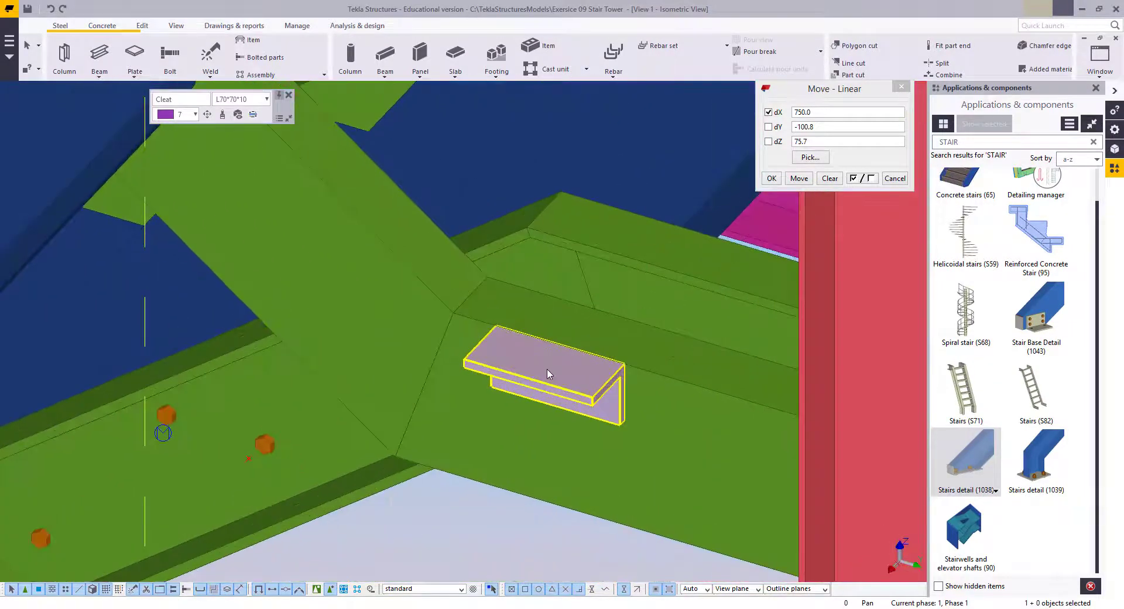
{"action": "scroll", "coordinate": [549, 373], "scroll_direction": "up", "scroll_amount": 2}
{"action": "right_click", "coordinate": [607, 232]}
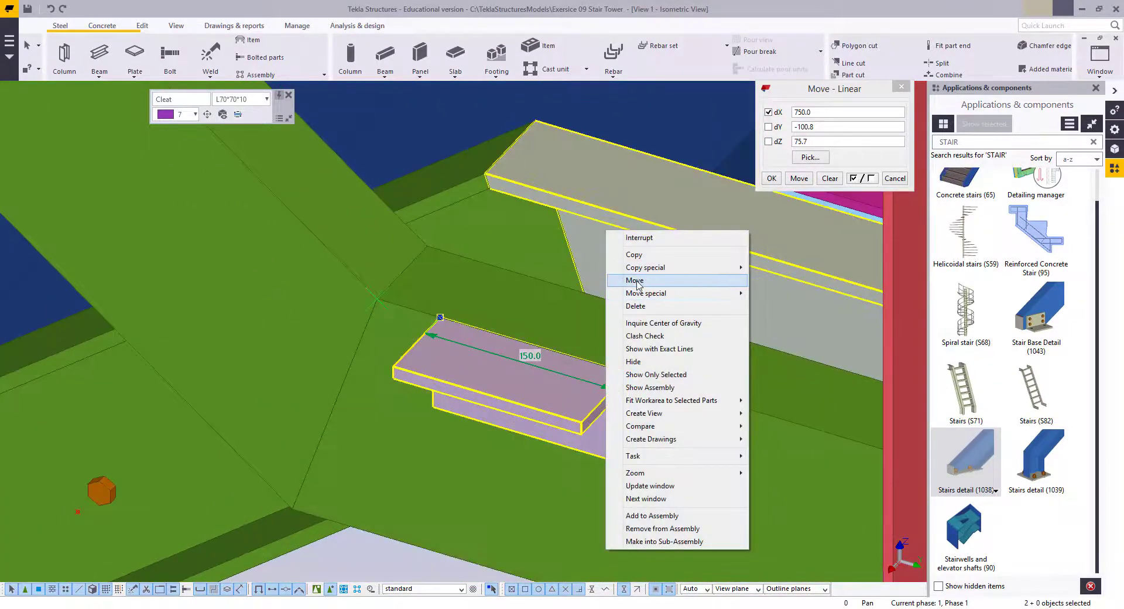
{"action": "left_click", "coordinate": [635, 281]}
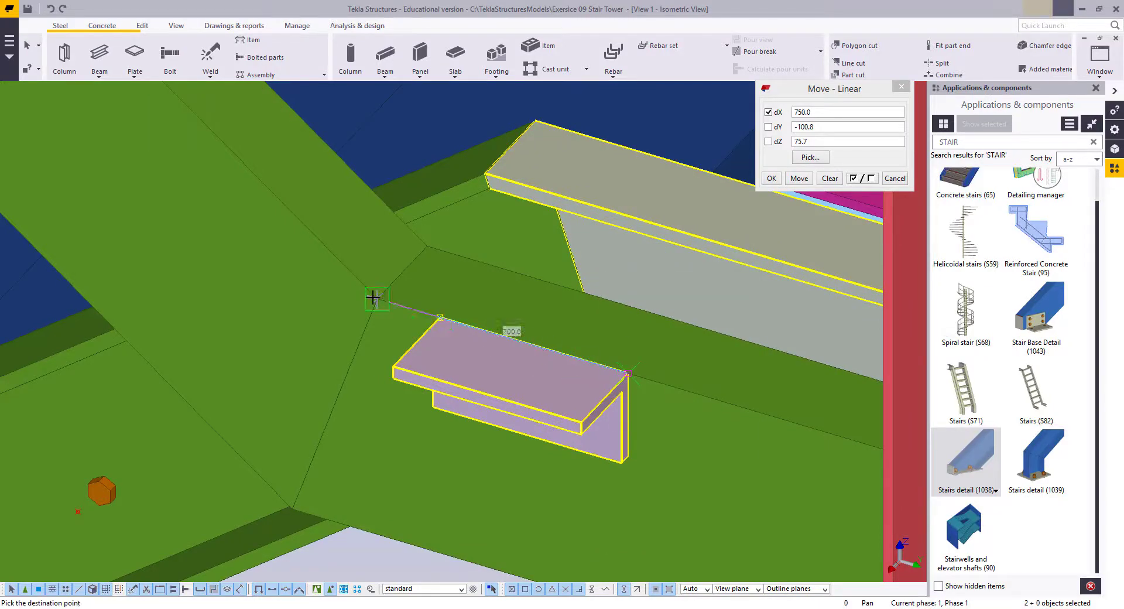
{"action": "type", "text": "250"}
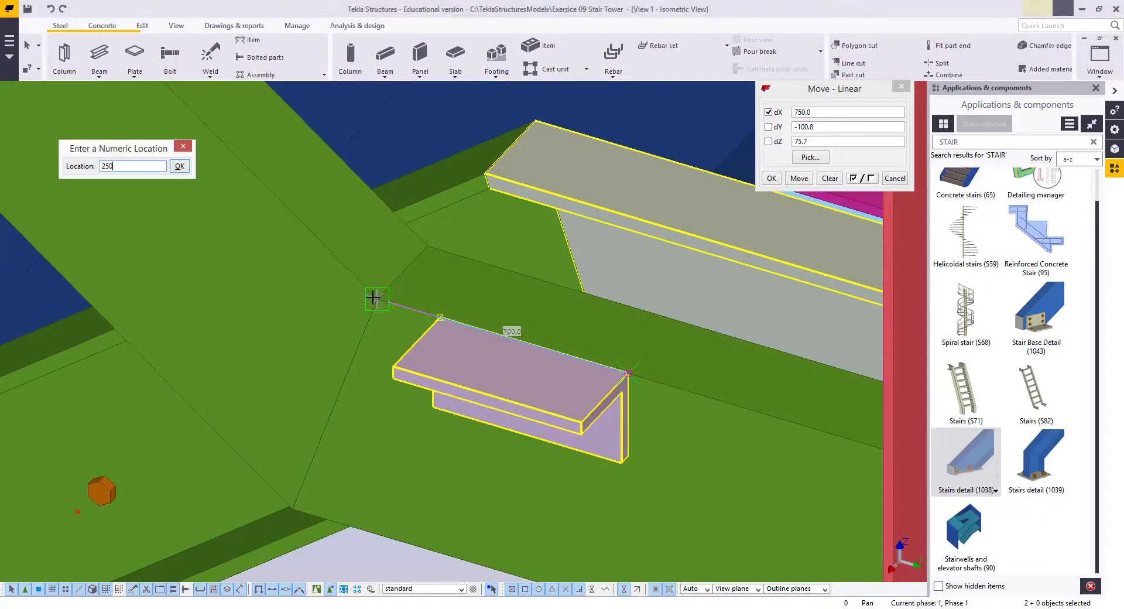
{"action": "key", "text": "Return"}
{"action": "right_click", "coordinate": [352, 236]}
{"action": "left_click", "coordinate": [380, 243]}
Weld each of the two moved cleats to the inclined stringer it sits on
{"action": "scroll", "coordinate": [382, 257], "scroll_direction": "down", "scroll_amount": 3}
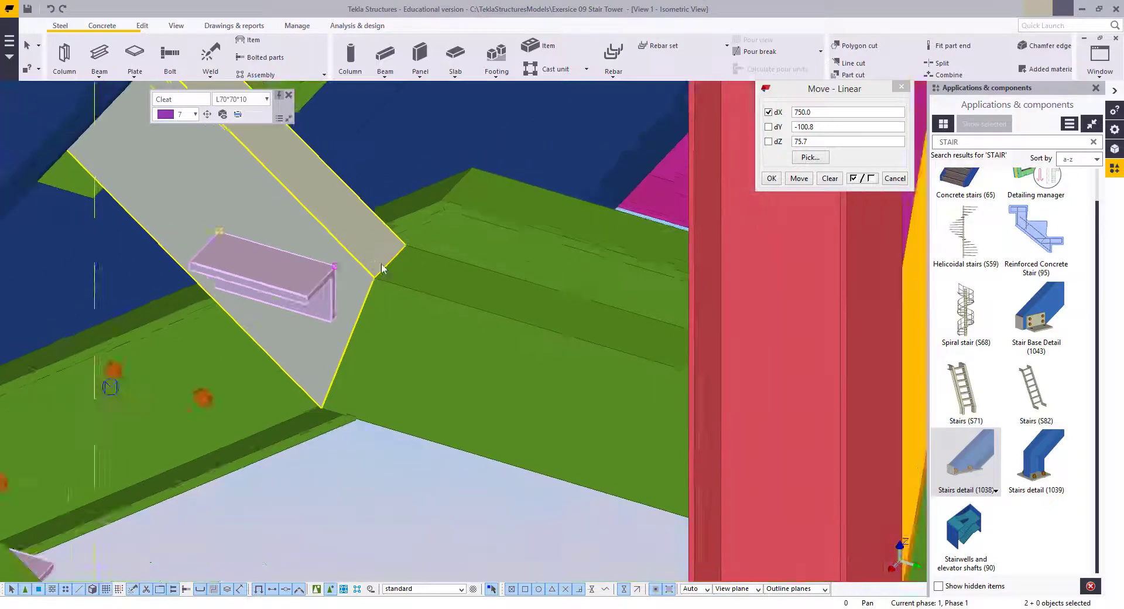
{"action": "left_click", "coordinate": [424, 363]}
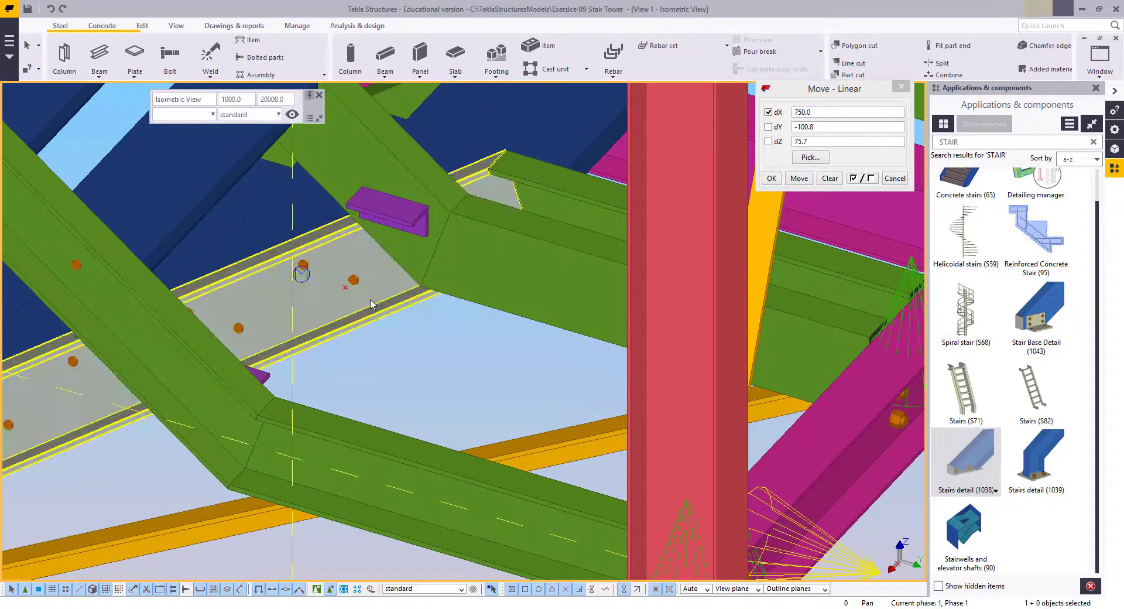
{"action": "left_click", "coordinate": [208, 63]}
{"action": "left_click", "coordinate": [381, 206]}
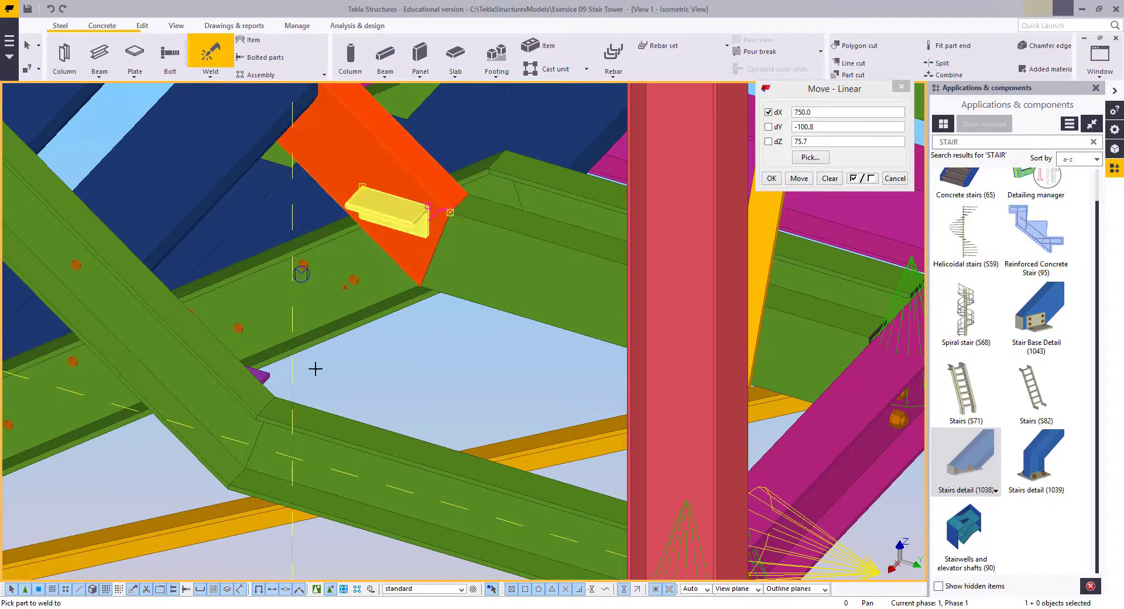
{"action": "left_click", "coordinate": [264, 376]}
{"action": "right_click", "coordinate": [276, 274]}
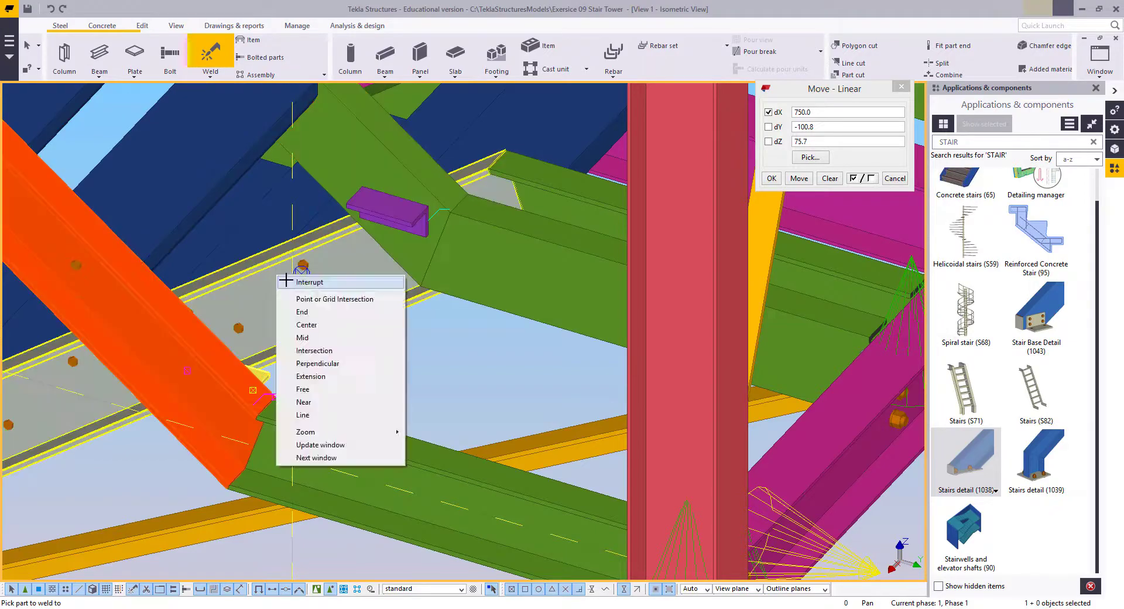
{"action": "left_click", "coordinate": [289, 281]}
{"action": "left_click", "coordinate": [388, 383]}
Examine the stringer assemblies flight by flight to see which parts each assembly contains
{"action": "scroll", "coordinate": [294, 301], "scroll_direction": "down", "scroll_amount": 10}
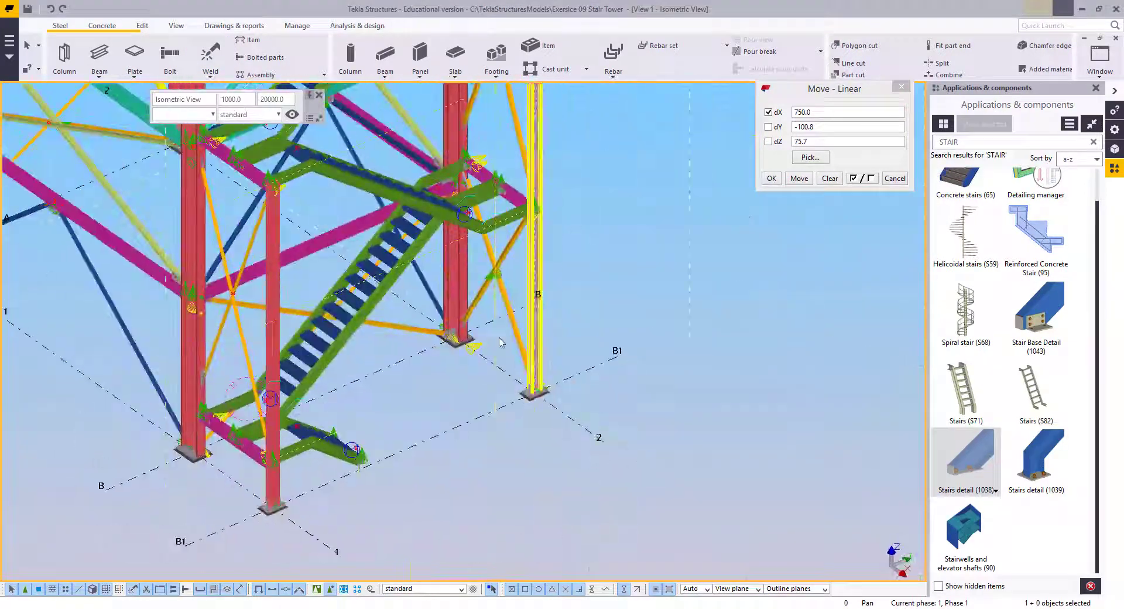
{"action": "middle_click_drag", "start_coordinate": [499, 343], "coordinate": [288, 261], "text": "ctrl"}
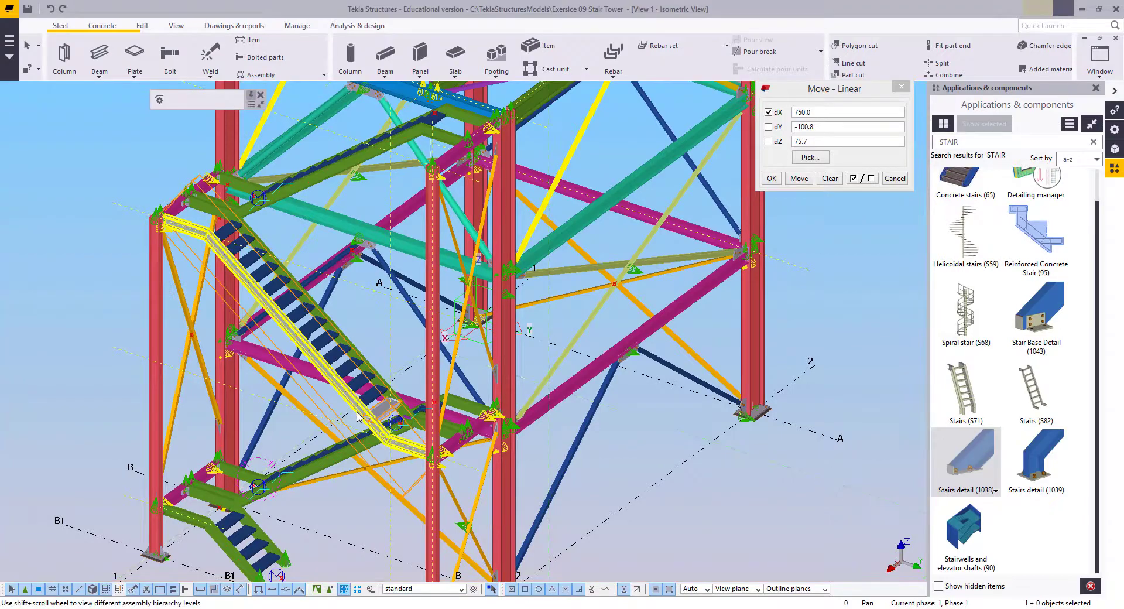
{"action": "scroll", "coordinate": [252, 358], "scroll_direction": "up", "scroll_amount": 5}
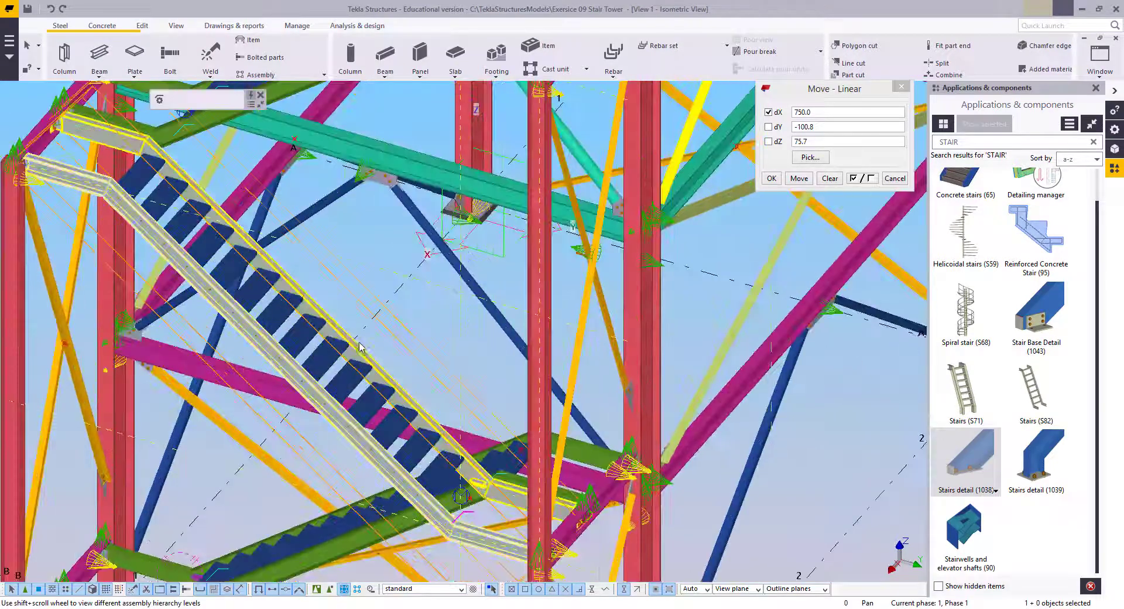
{"action": "scroll", "coordinate": [361, 346], "scroll_direction": "down", "scroll_amount": 5}
{"action": "scroll", "coordinate": [402, 401], "scroll_direction": "up", "scroll_amount": 5}
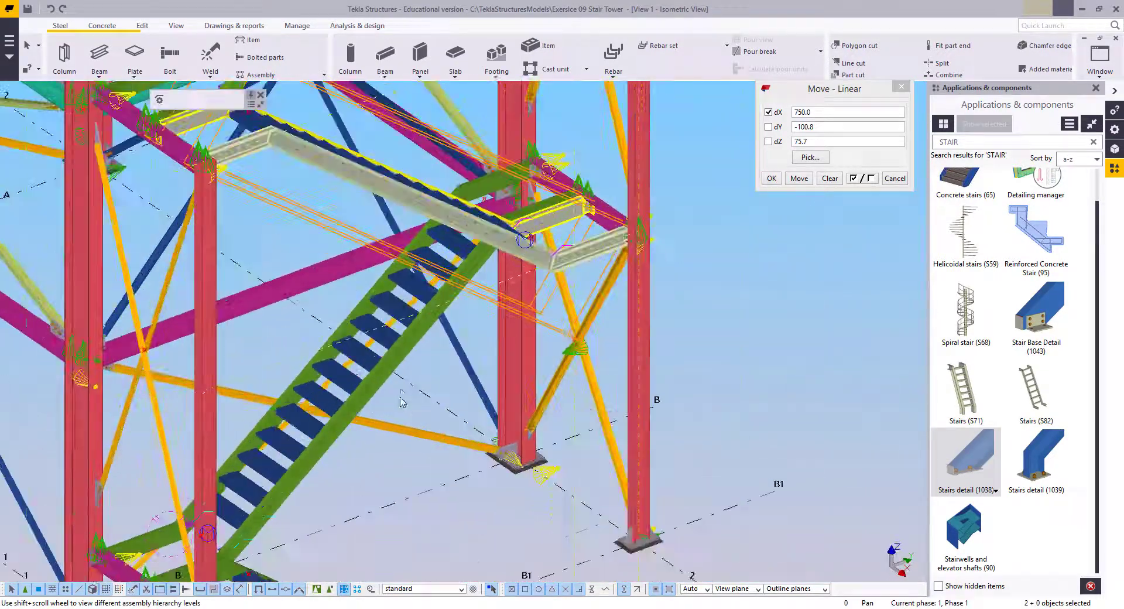
{"action": "left_click", "coordinate": [396, 388]}
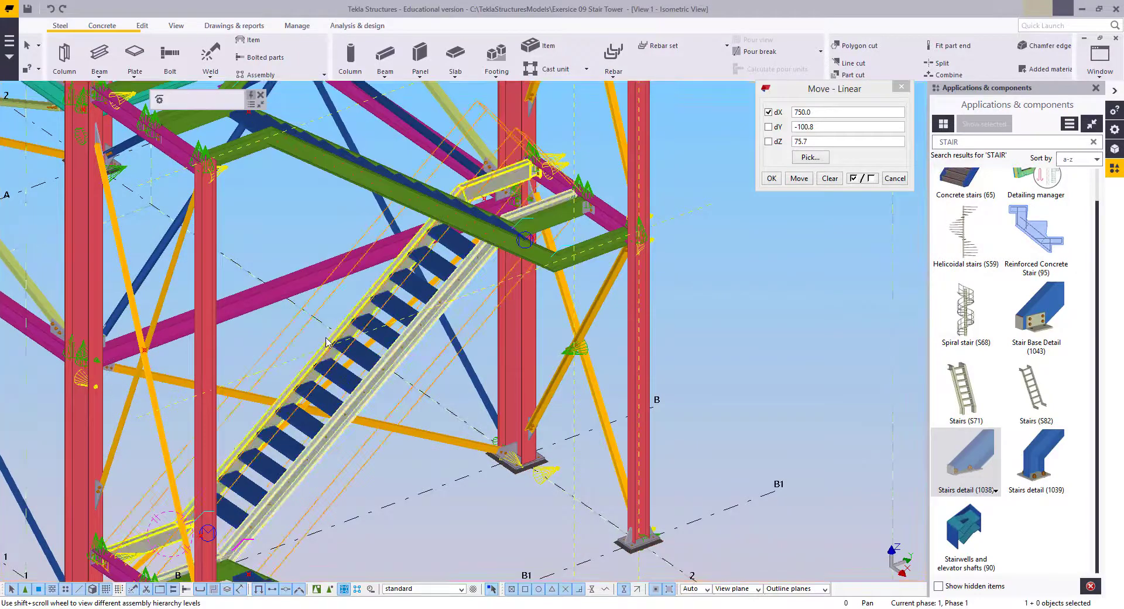
{"action": "scroll", "coordinate": [348, 406], "scroll_direction": "down", "scroll_amount": 5}
{"action": "scroll", "coordinate": [354, 374], "scroll_direction": "up", "scroll_amount": 6}
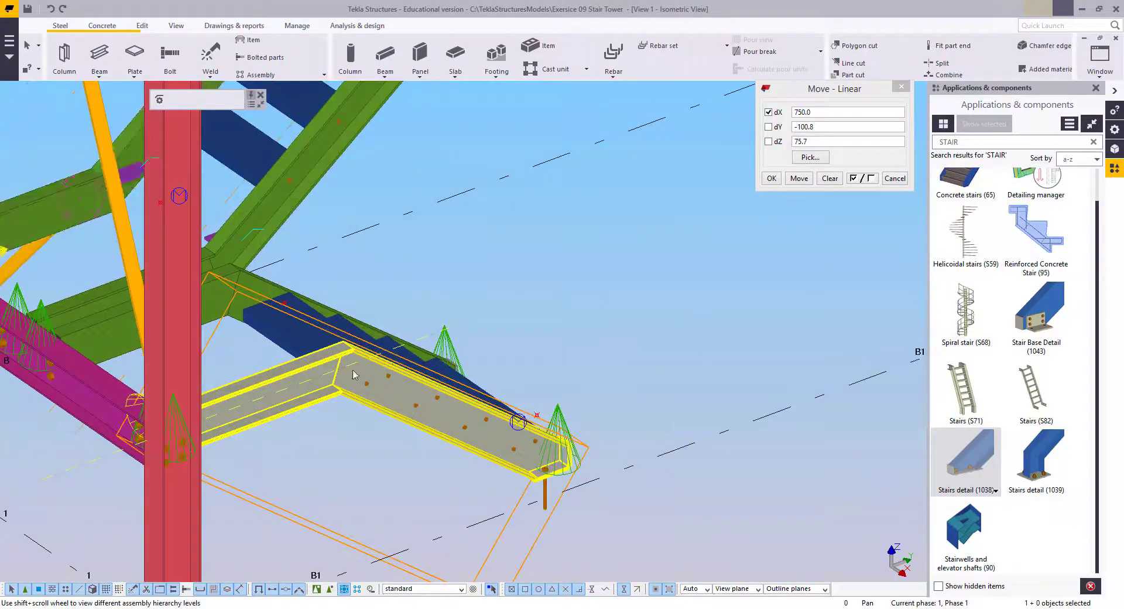
{"action": "middle_click_drag", "start_coordinate": [311, 263], "coordinate": [434, 367]}
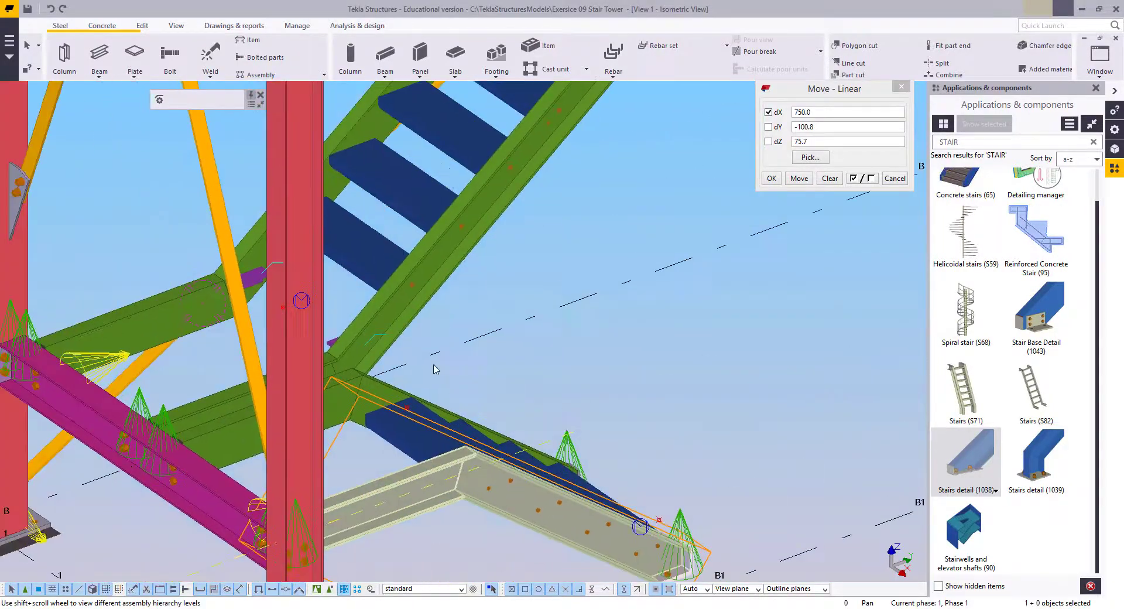
{"action": "left_click", "coordinate": [400, 389]}
{"action": "scroll", "coordinate": [397, 413], "scroll_direction": "down", "scroll_amount": 5}
{"action": "scroll", "coordinate": [580, 256], "scroll_direction": "up", "scroll_amount": 4}
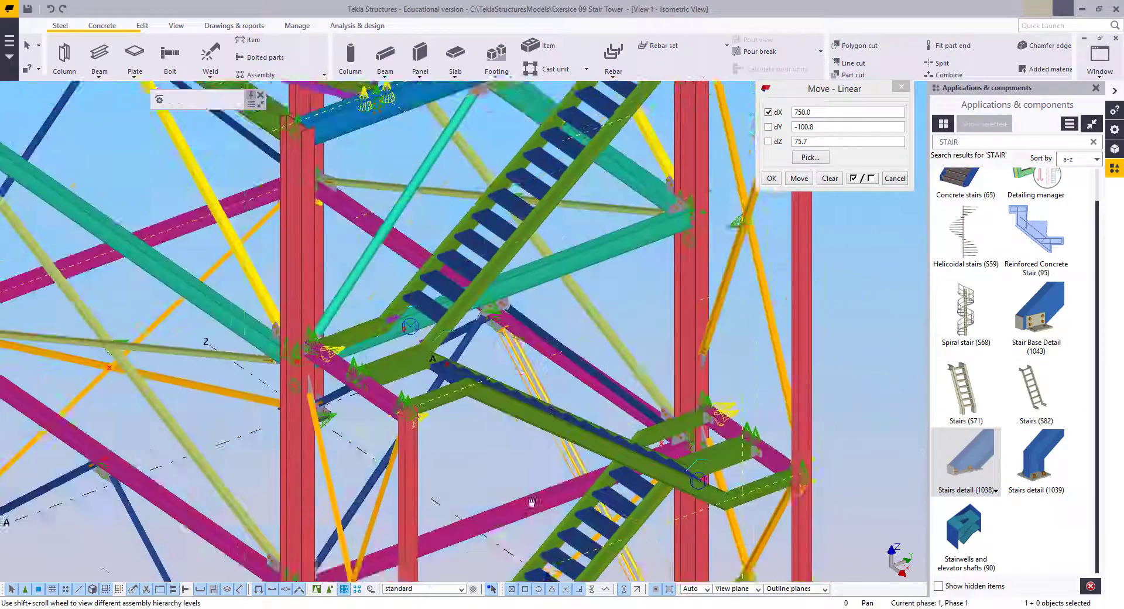
{"action": "left_click", "coordinate": [574, 254]}
{"action": "left_click", "coordinate": [616, 275]}
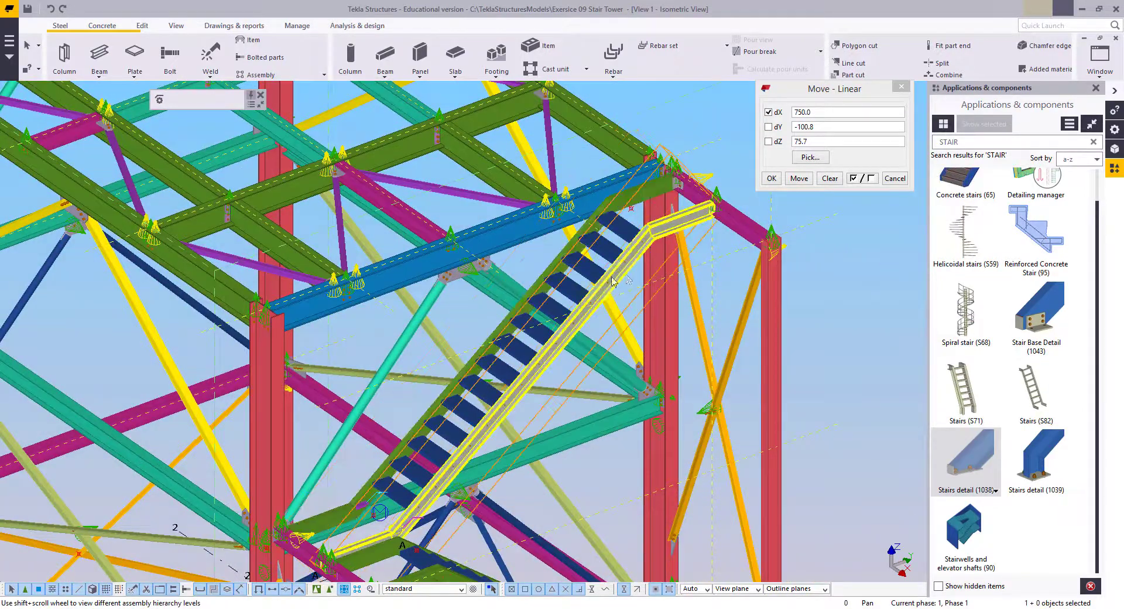
{"action": "right_click", "coordinate": [502, 174]}
{"action": "scroll", "coordinate": [534, 264], "scroll_direction": "up", "scroll_amount": 4}
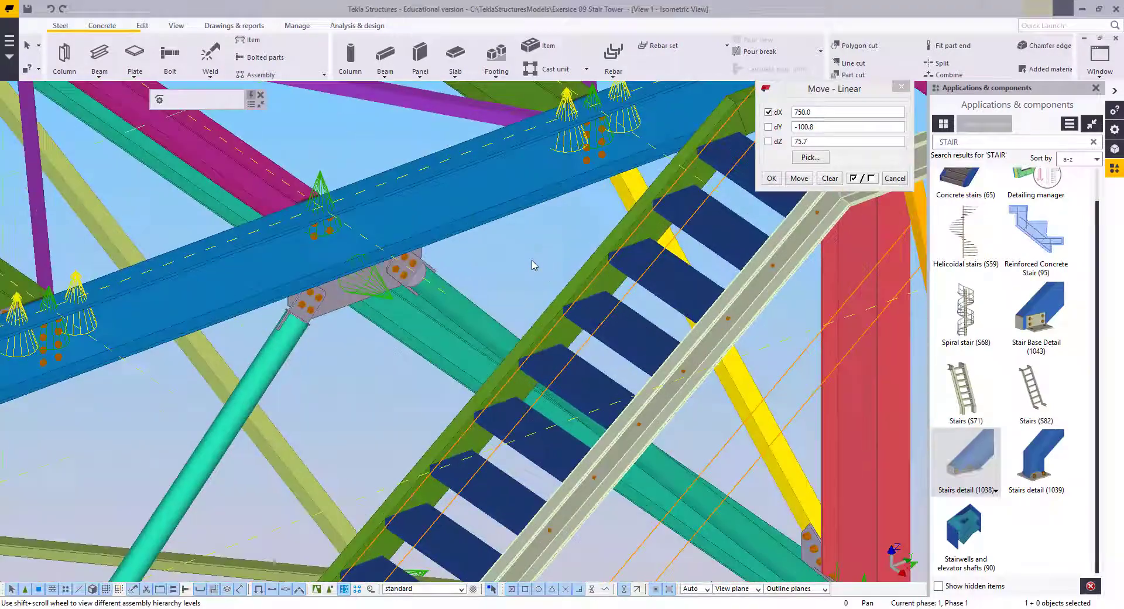
Set both horizontal stringer pieces at the top of the uppermost flight as the new main parts of their assemblies
{"action": "left_click", "coordinate": [316, 591]}
{"action": "scroll", "coordinate": [340, 445], "scroll_direction": "down", "scroll_amount": 5}
{"action": "scroll", "coordinate": [480, 304], "scroll_direction": "up", "scroll_amount": 3}
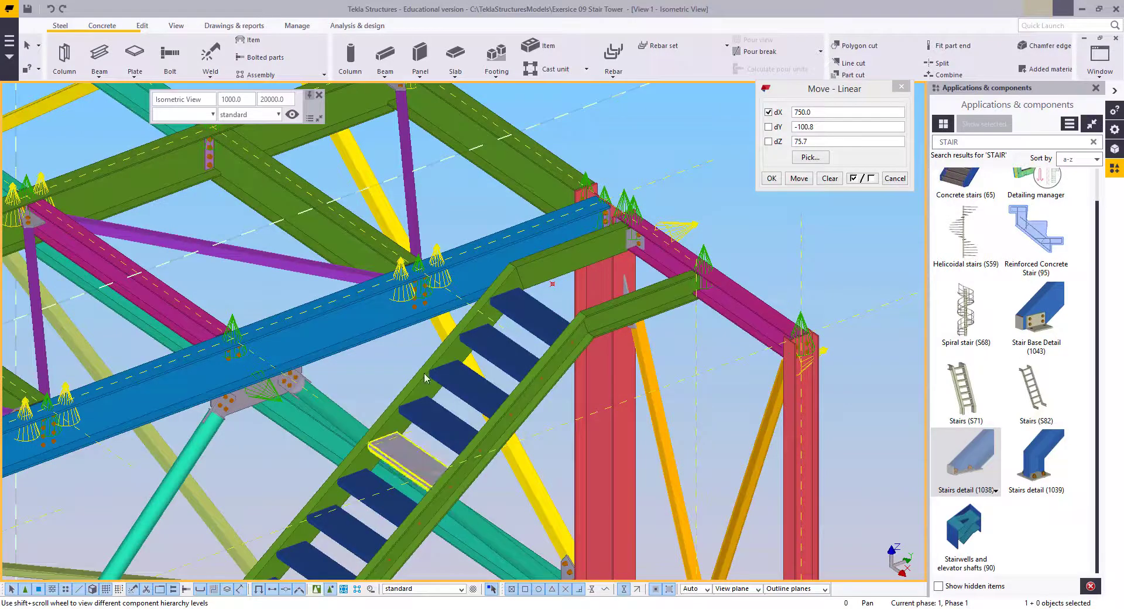
{"action": "left_click", "coordinate": [549, 274]}
{"action": "right_click", "coordinate": [554, 267]}
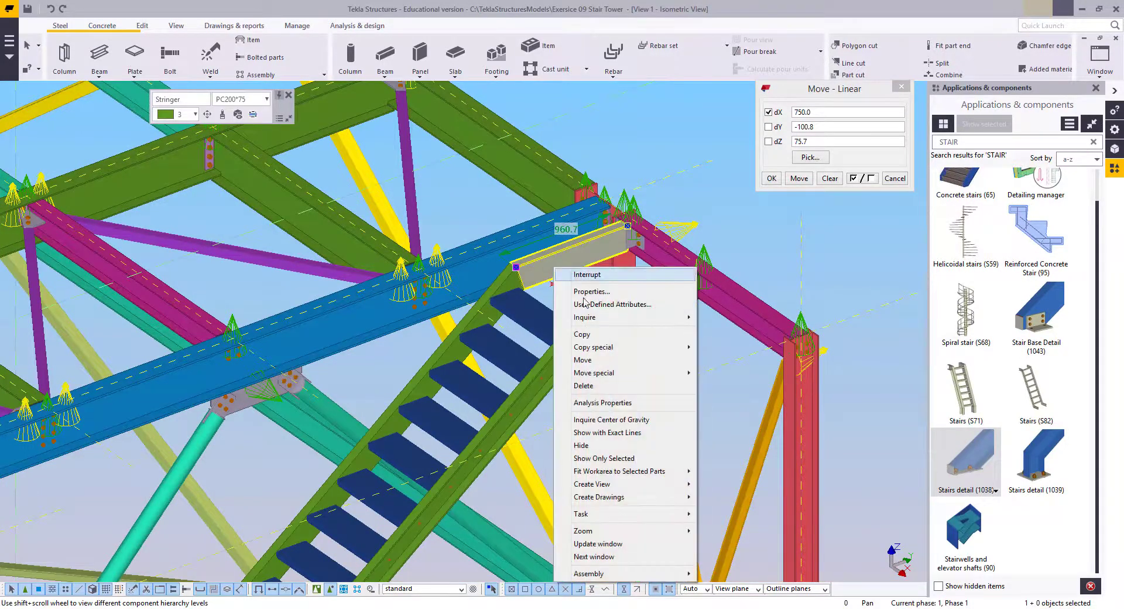
{"action": "mouse_move", "coordinate": [644, 574]}
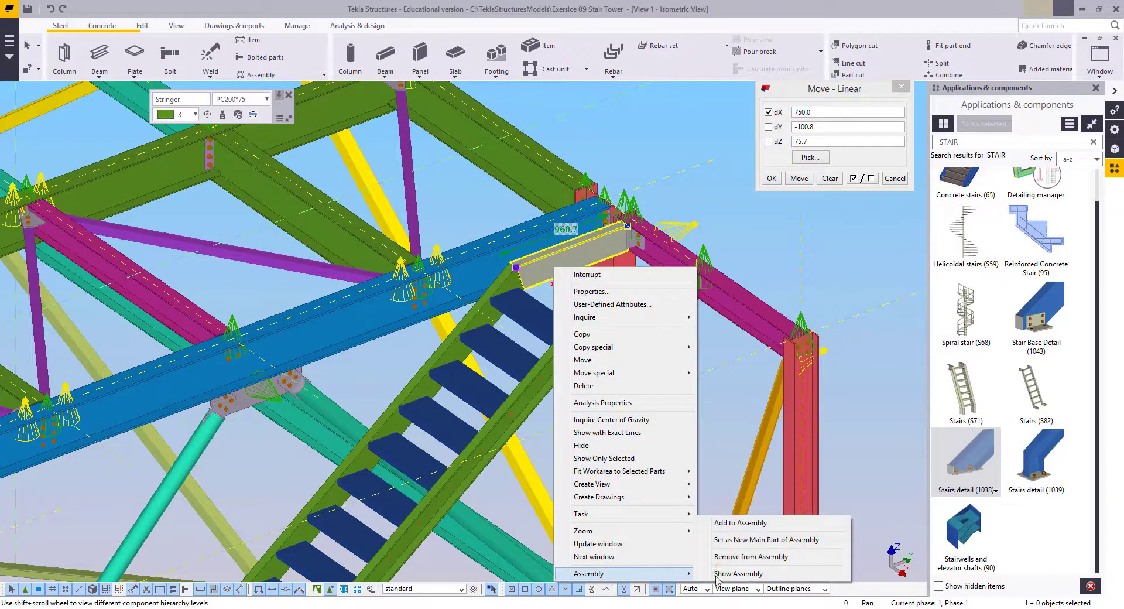
{"action": "left_click", "coordinate": [755, 542]}
{"action": "left_click", "coordinate": [614, 325]}
{"action": "right_click", "coordinate": [614, 321]}
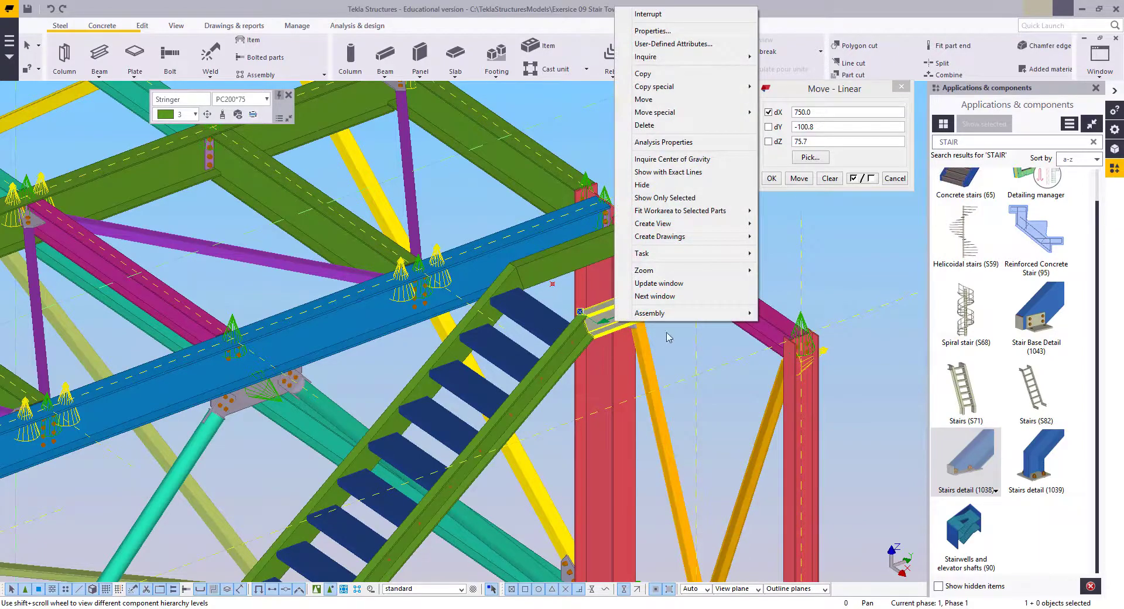
{"action": "mouse_move", "coordinate": [677, 323]}
{"action": "left_click", "coordinate": [810, 335]}
Make the two horizontal stringers at the middle flight's upper landing the new main parts of their assemblies
{"action": "scroll", "coordinate": [661, 363], "scroll_direction": "down", "scroll_amount": 2}
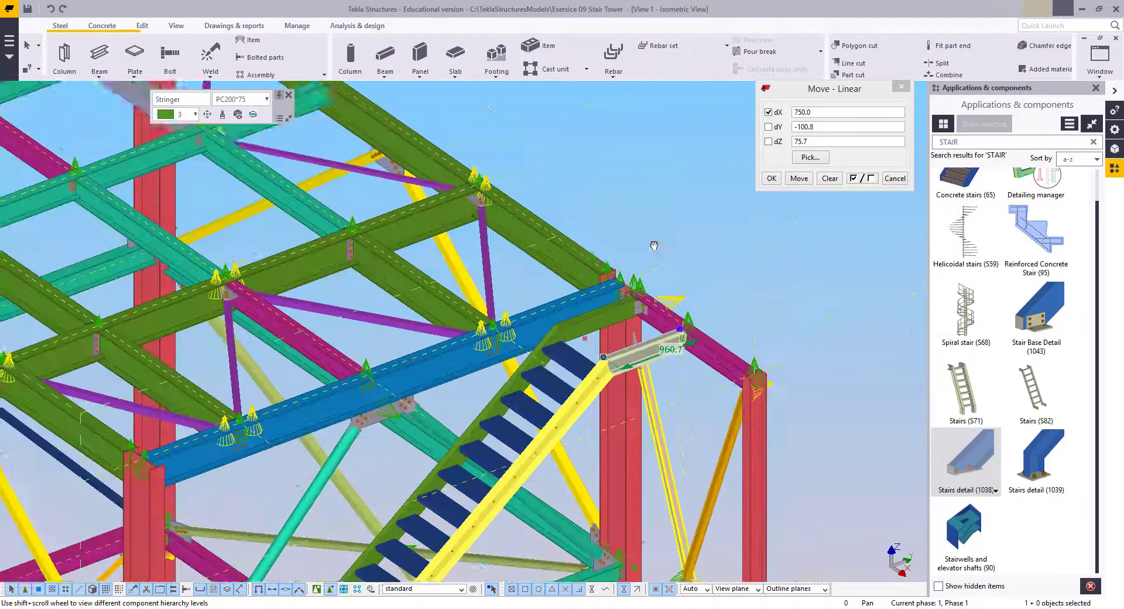
{"action": "middle_click_drag", "start_coordinate": [503, 544], "coordinate": [546, 307]}
{"action": "scroll", "coordinate": [341, 332], "scroll_direction": "up", "scroll_amount": 2}
{"action": "right_click", "coordinate": [342, 304]}
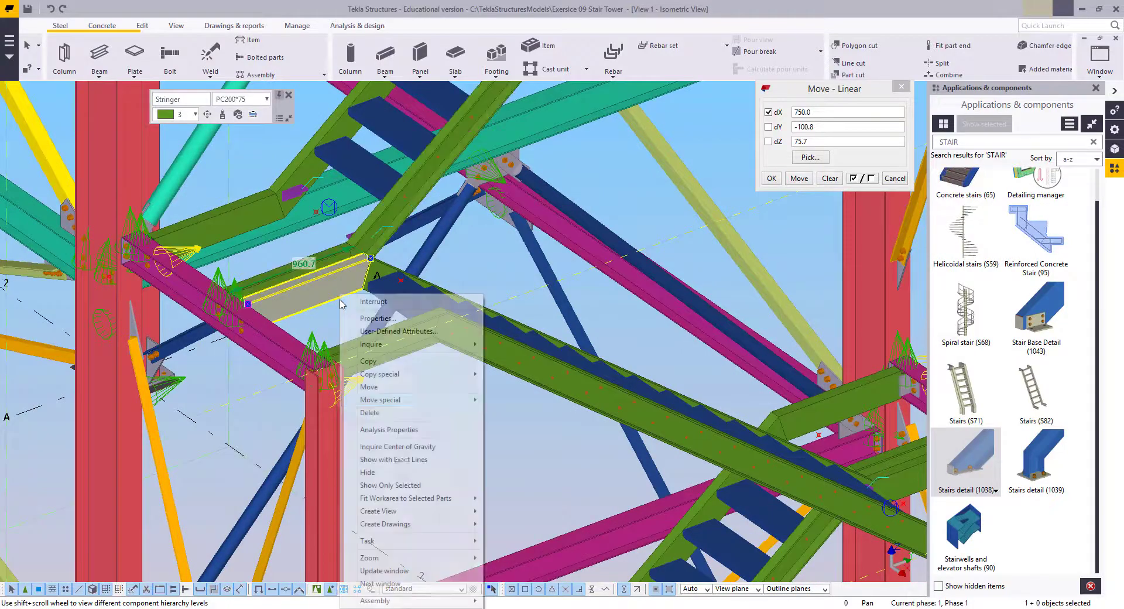
{"action": "mouse_move", "coordinate": [424, 599]}
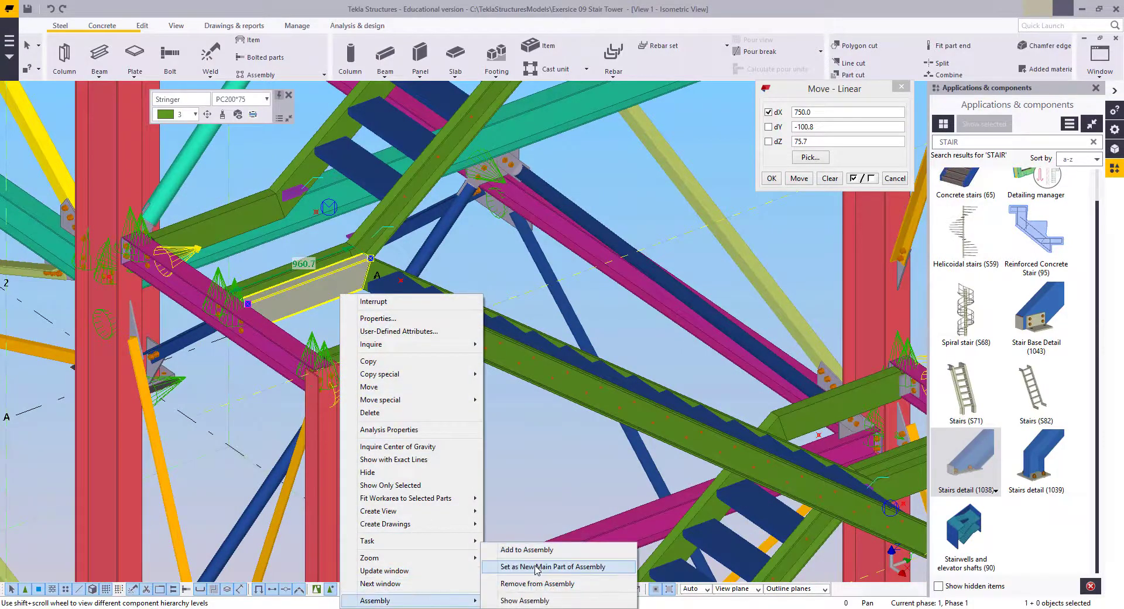
{"action": "left_click", "coordinate": [536, 566]}
{"action": "right_click", "coordinate": [400, 361]}
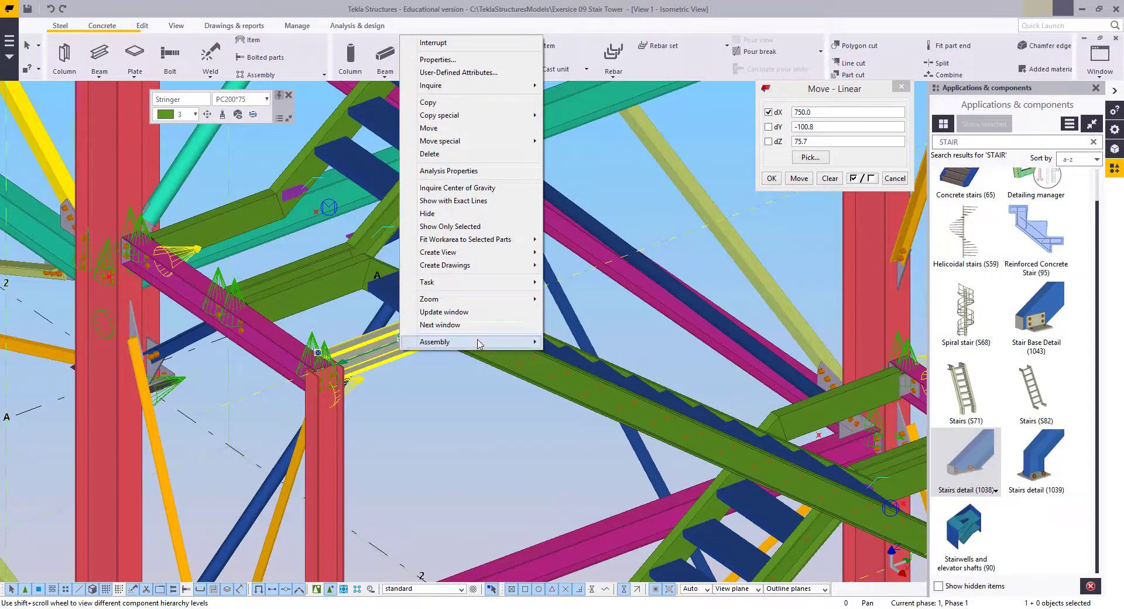
{"action": "mouse_move", "coordinate": [480, 343]}
{"action": "left_click", "coordinate": [621, 360]}
Set the two horizontal stringers at the upper end of the lower flight as new main parts of their assemblies
{"action": "middle_click_drag", "start_coordinate": [866, 480], "coordinate": [510, 328]}
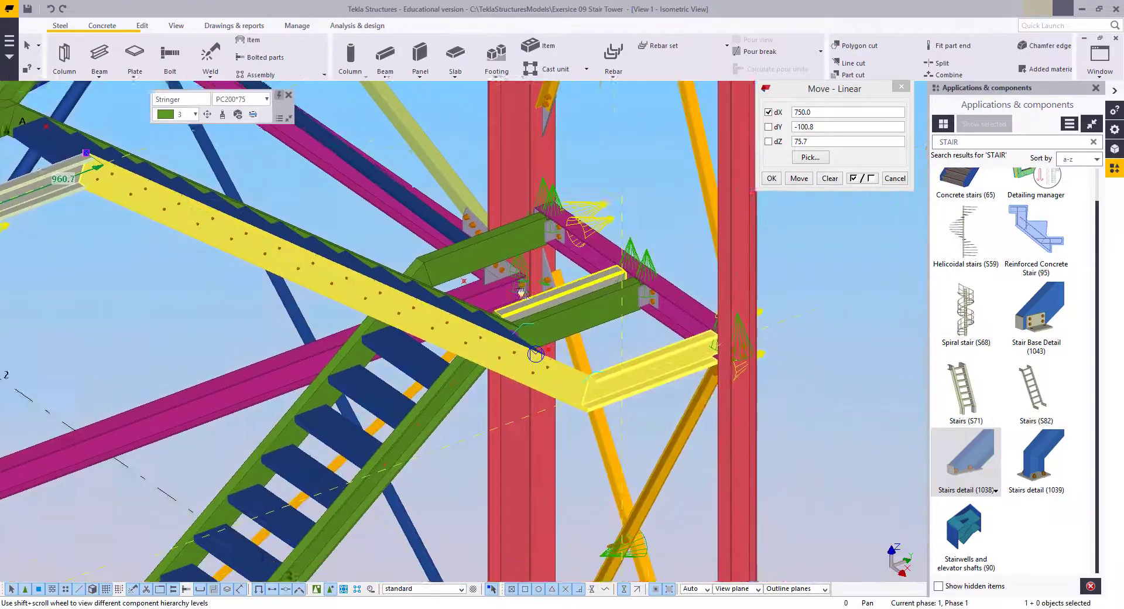
{"action": "scroll", "coordinate": [534, 299], "scroll_direction": "up", "scroll_amount": 2}
{"action": "right_click", "coordinate": [478, 212]}
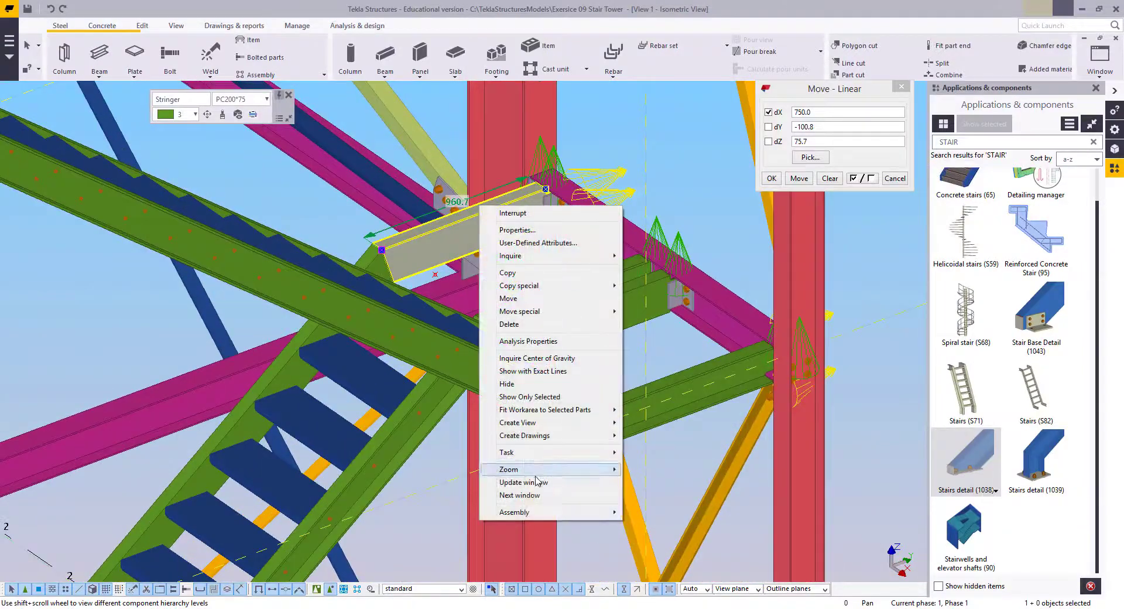
{"action": "mouse_move", "coordinate": [527, 512]}
{"action": "left_click", "coordinate": [678, 529]}
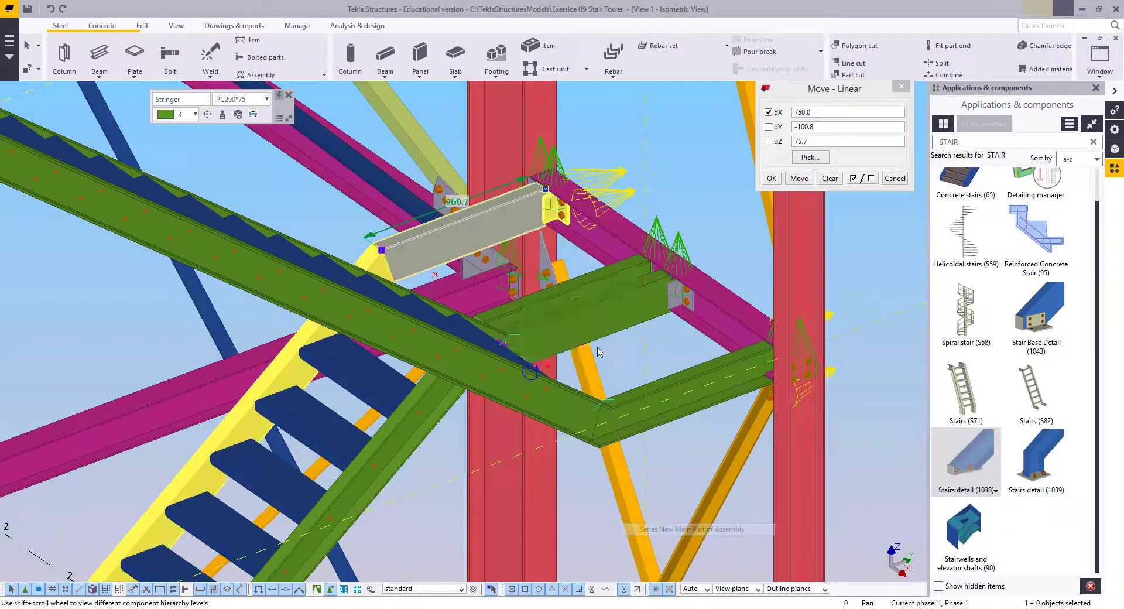
{"action": "right_click", "coordinate": [551, 298]}
{"action": "mouse_move", "coordinate": [654, 602]}
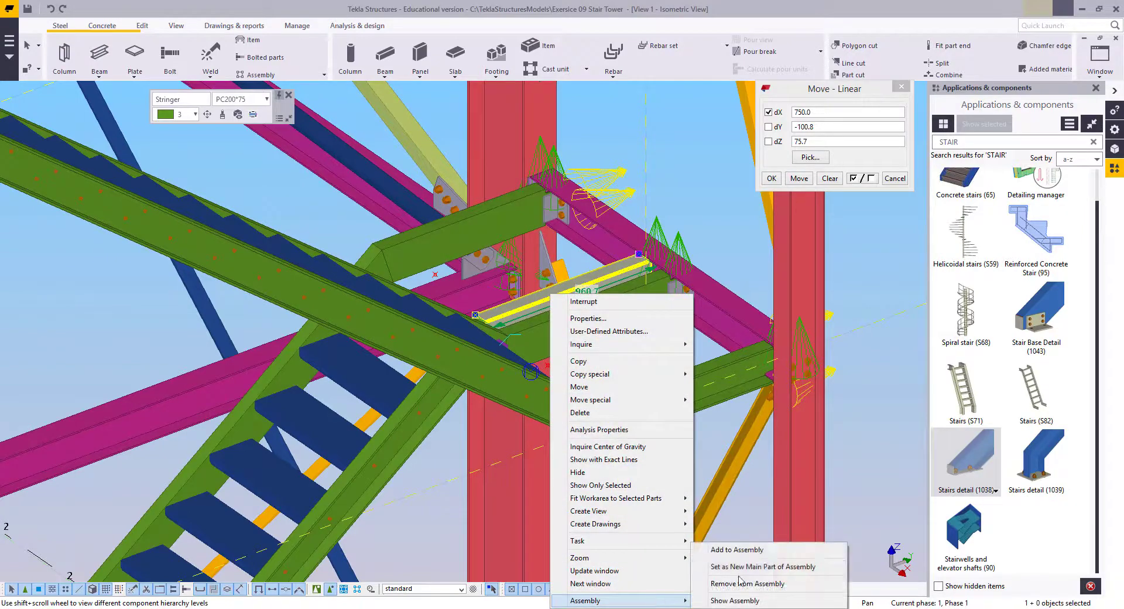
{"action": "left_click", "coordinate": [760, 570]}
Examine the bottom flight, redraw the isometric view and look over the whole stair tower
{"action": "middle_click_drag", "start_coordinate": [435, 394], "coordinate": [491, 265]}
{"action": "scroll", "coordinate": [492, 357], "scroll_direction": "down", "scroll_amount": 3}
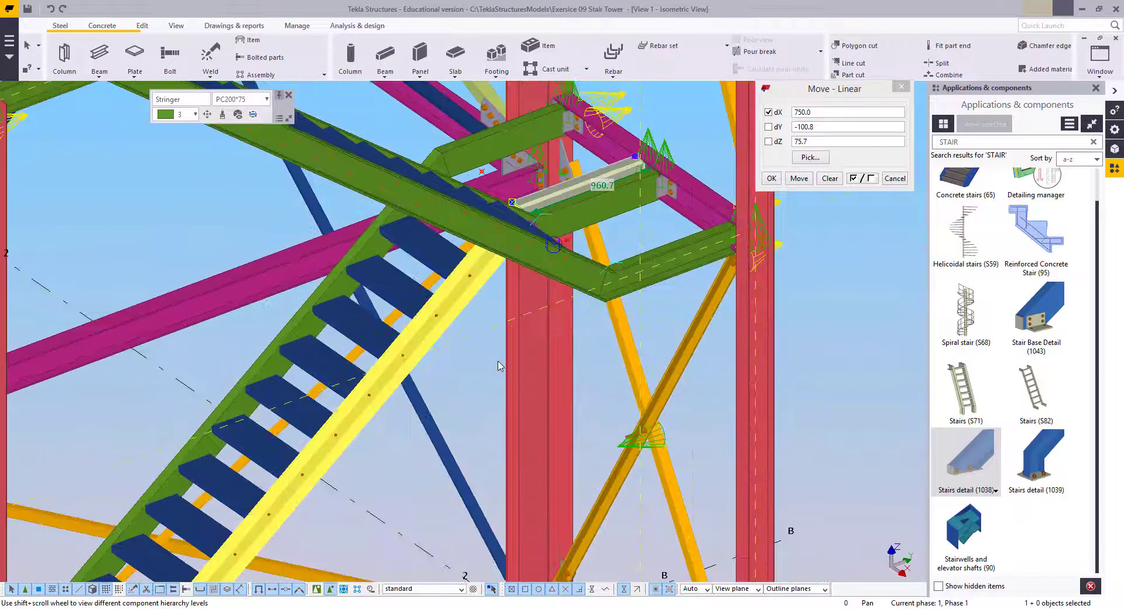
{"action": "left_click", "coordinate": [487, 399]}
{"action": "scroll", "coordinate": [488, 399], "scroll_direction": "down", "scroll_amount": 2}
{"action": "scroll", "coordinate": [449, 368], "scroll_direction": "up", "scroll_amount": 8}
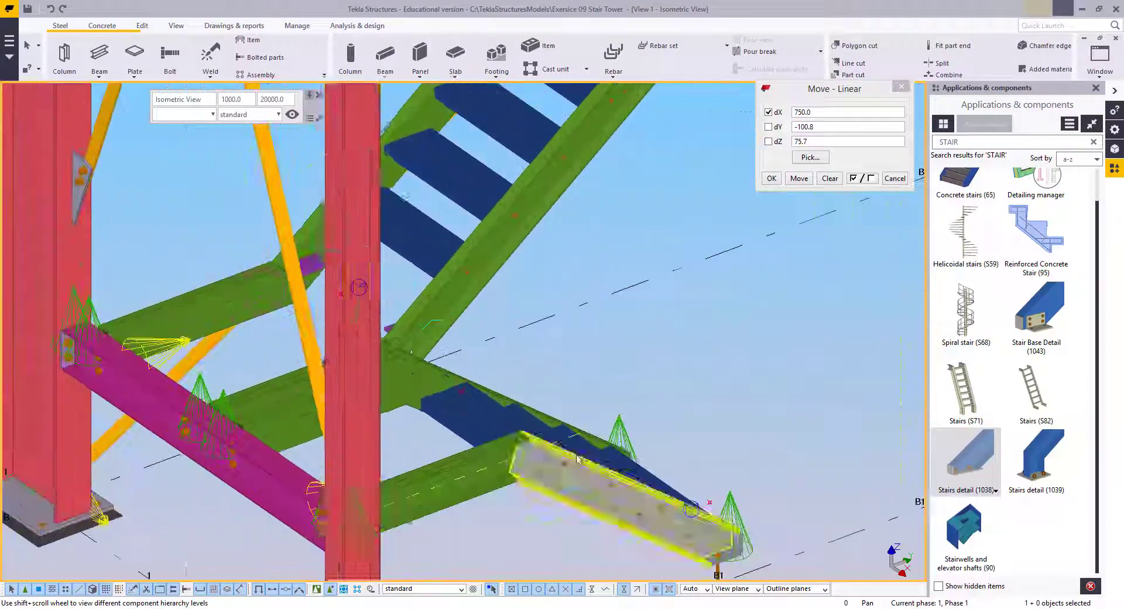
{"action": "scroll", "coordinate": [449, 368], "scroll_direction": "down", "scroll_amount": 10}
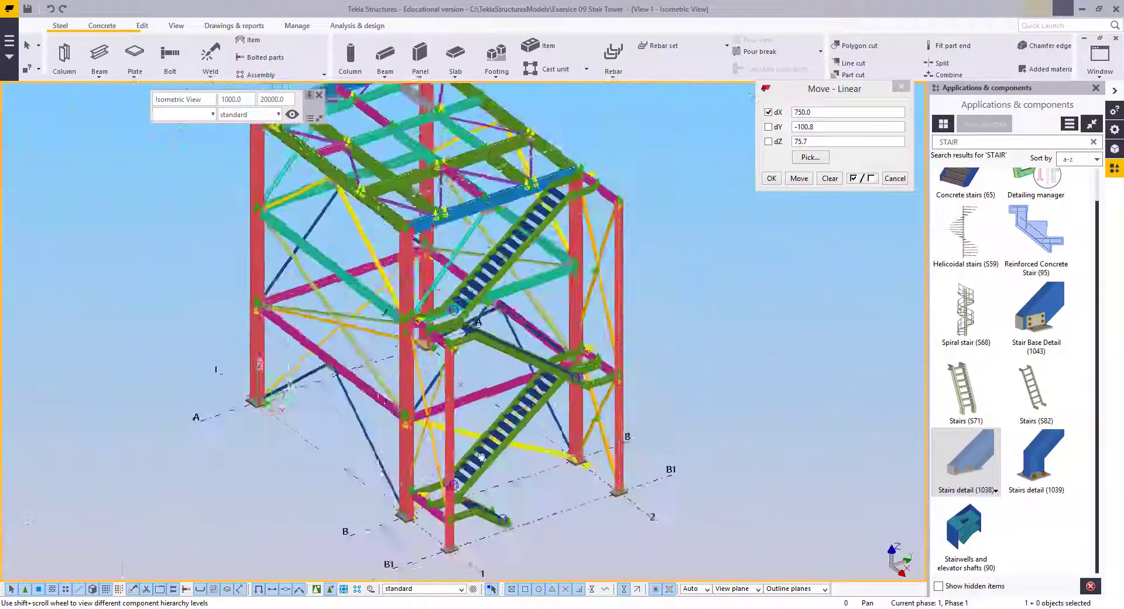
{"action": "scroll", "coordinate": [388, 451], "scroll_direction": "up", "scroll_amount": 6}
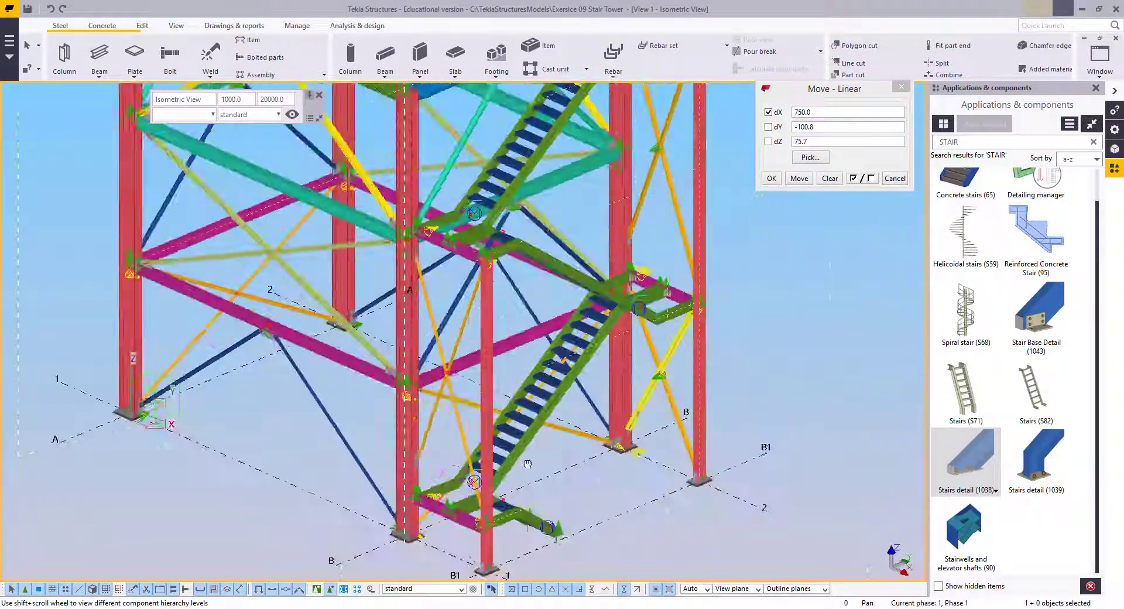
{"action": "scroll", "coordinate": [496, 367], "scroll_direction": "up", "scroll_amount": 2}
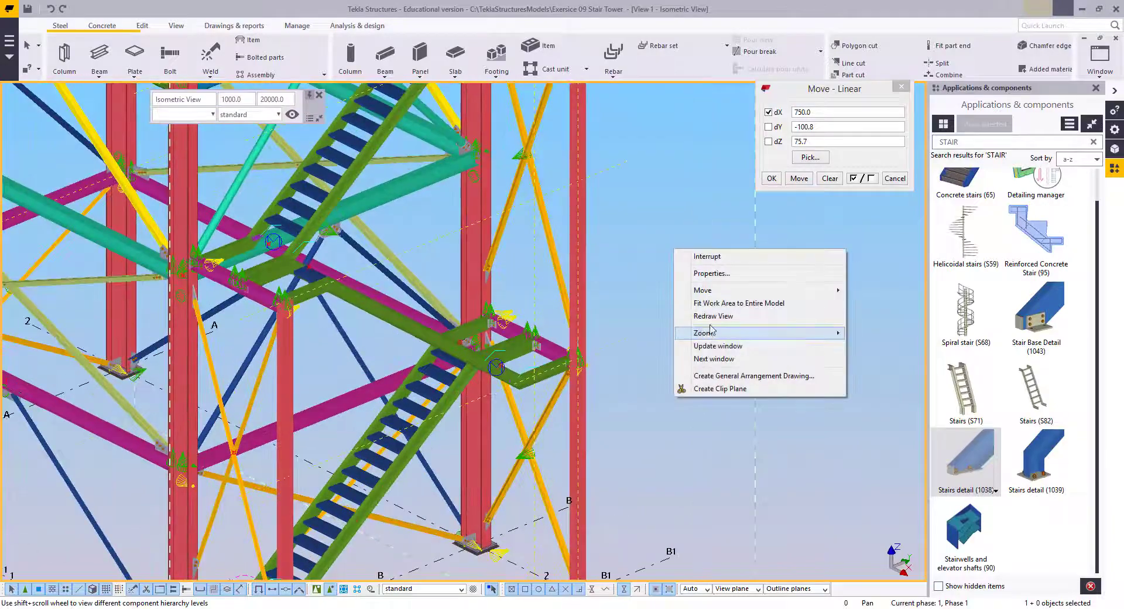
{"action": "left_click", "coordinate": [717, 317]}
{"action": "scroll", "coordinate": [718, 320], "scroll_direction": "down", "scroll_amount": 2}
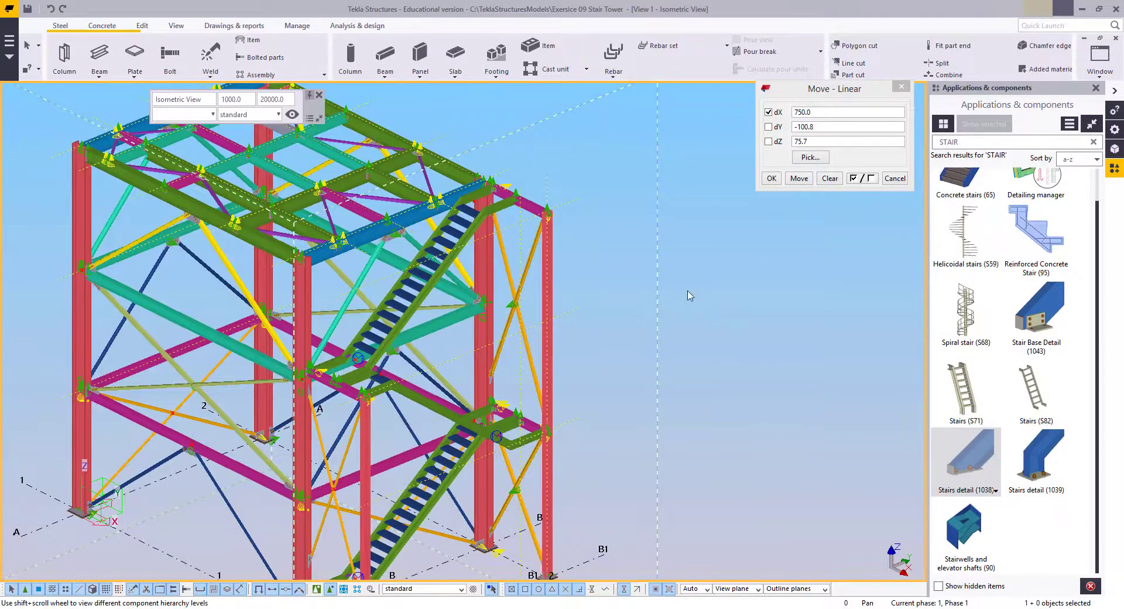
{"action": "middle_click_drag", "start_coordinate": [642, 309], "coordinate": [471, 342], "text": "ctrl"}
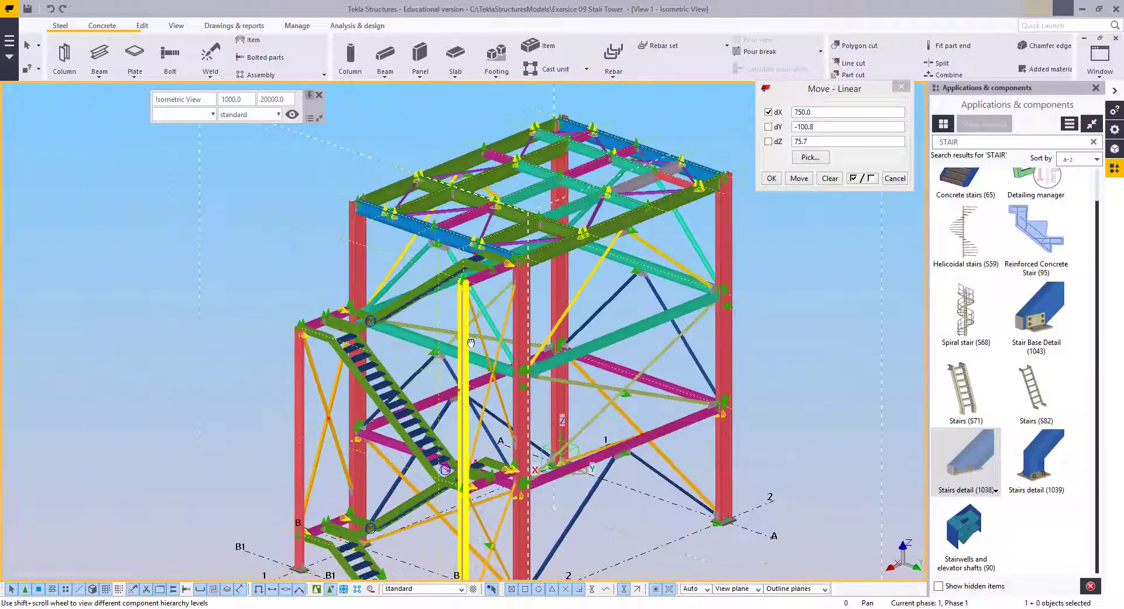